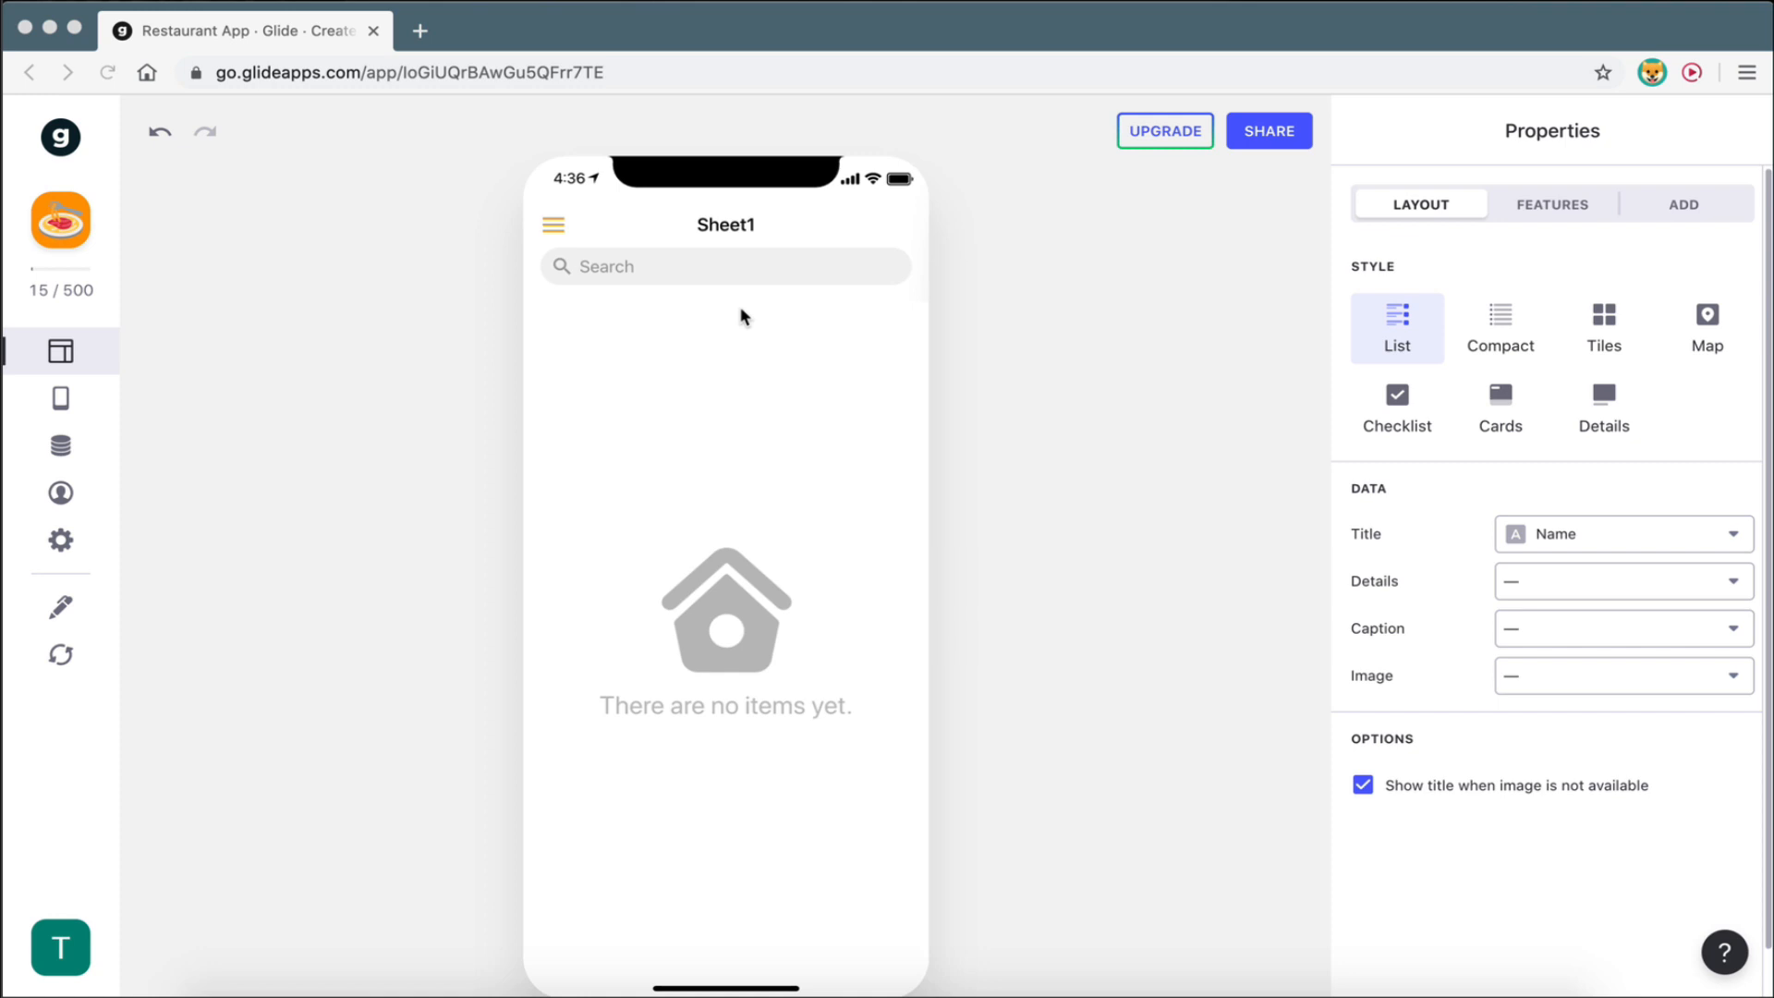
- Focus Glide and bring up the Restaurant App (YT) Google Sheet, where Sheet1 holds only a Name header
click(1000, 453)
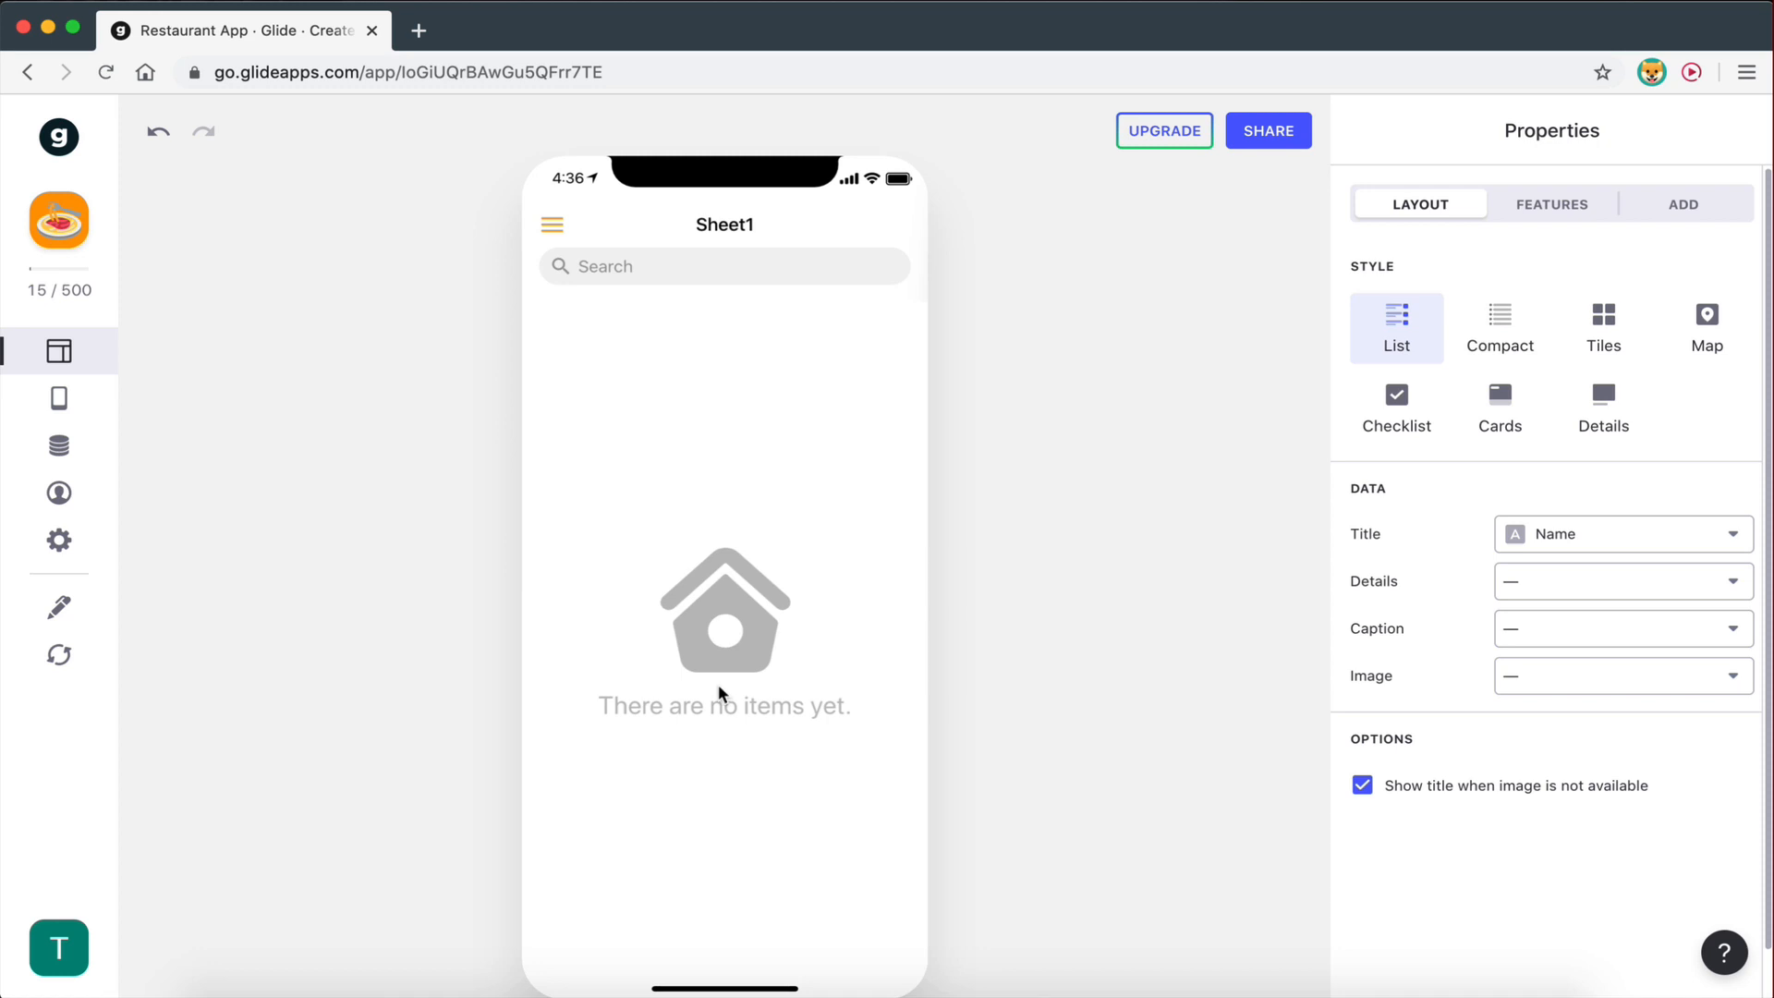
key(ctrl+Right)
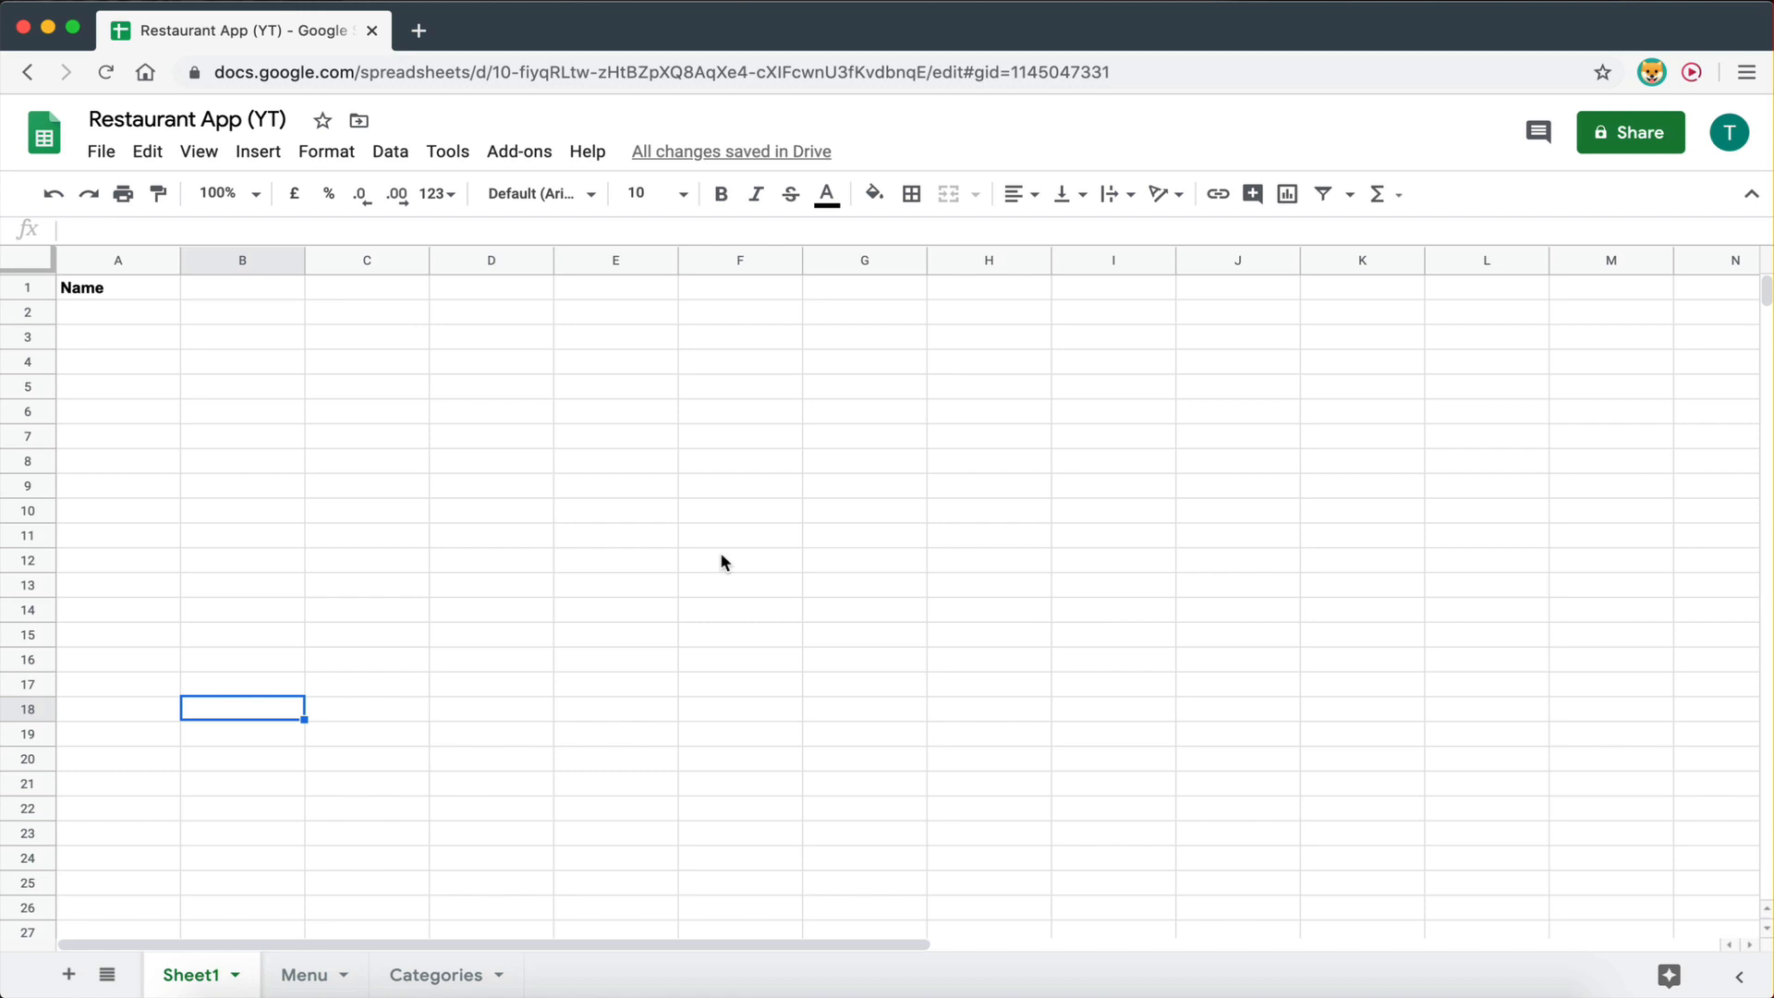
- Check the Name header in Sheet1's cell A1 without changes, then go back to the Glide editor
key(ctrl+Left)
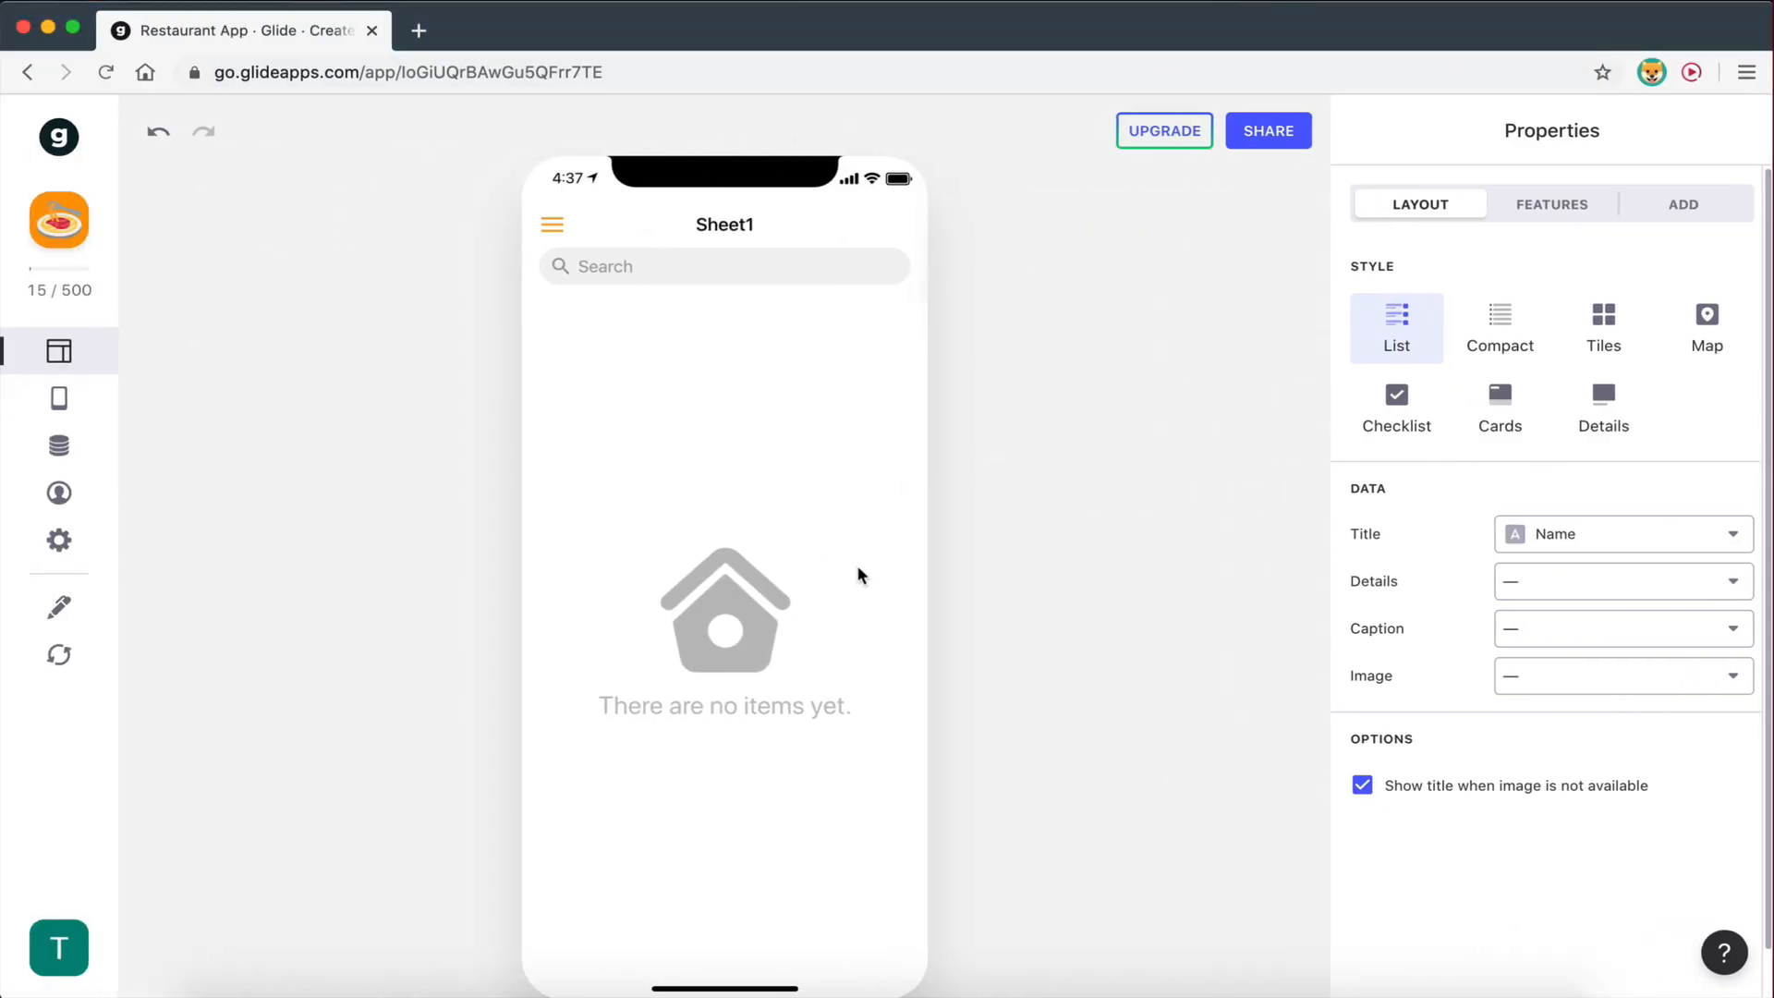
key(ctrl+Right)
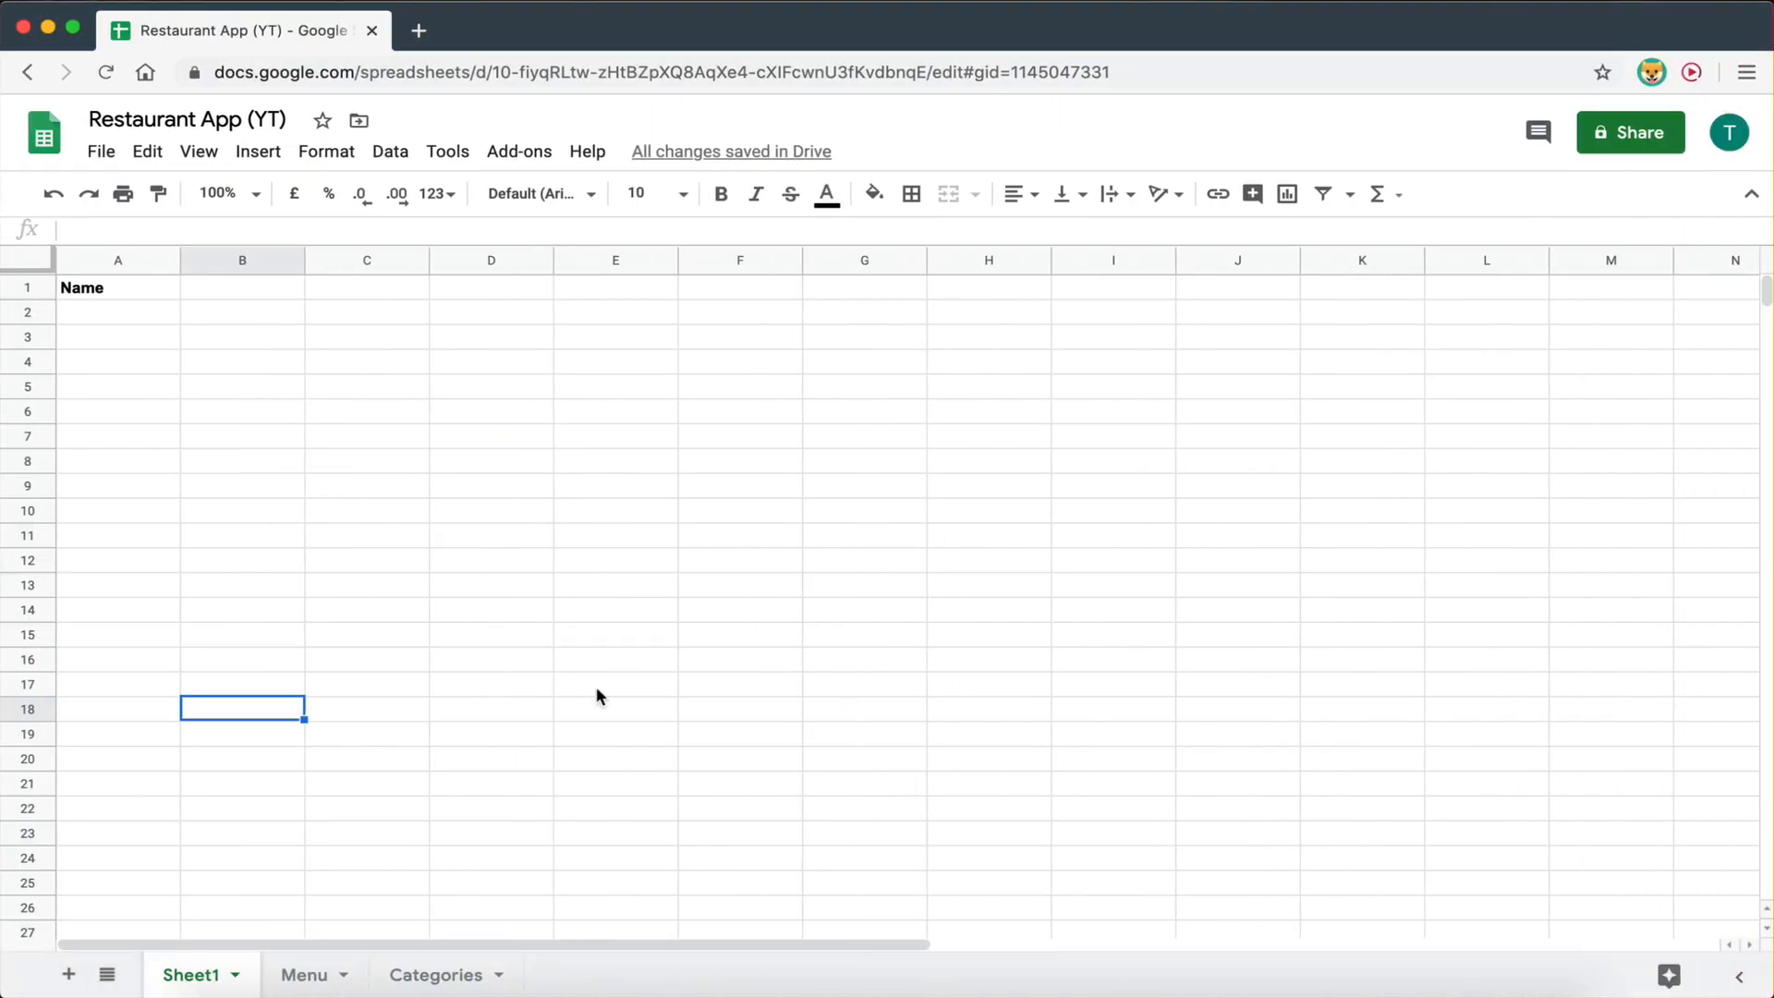
click(90, 290)
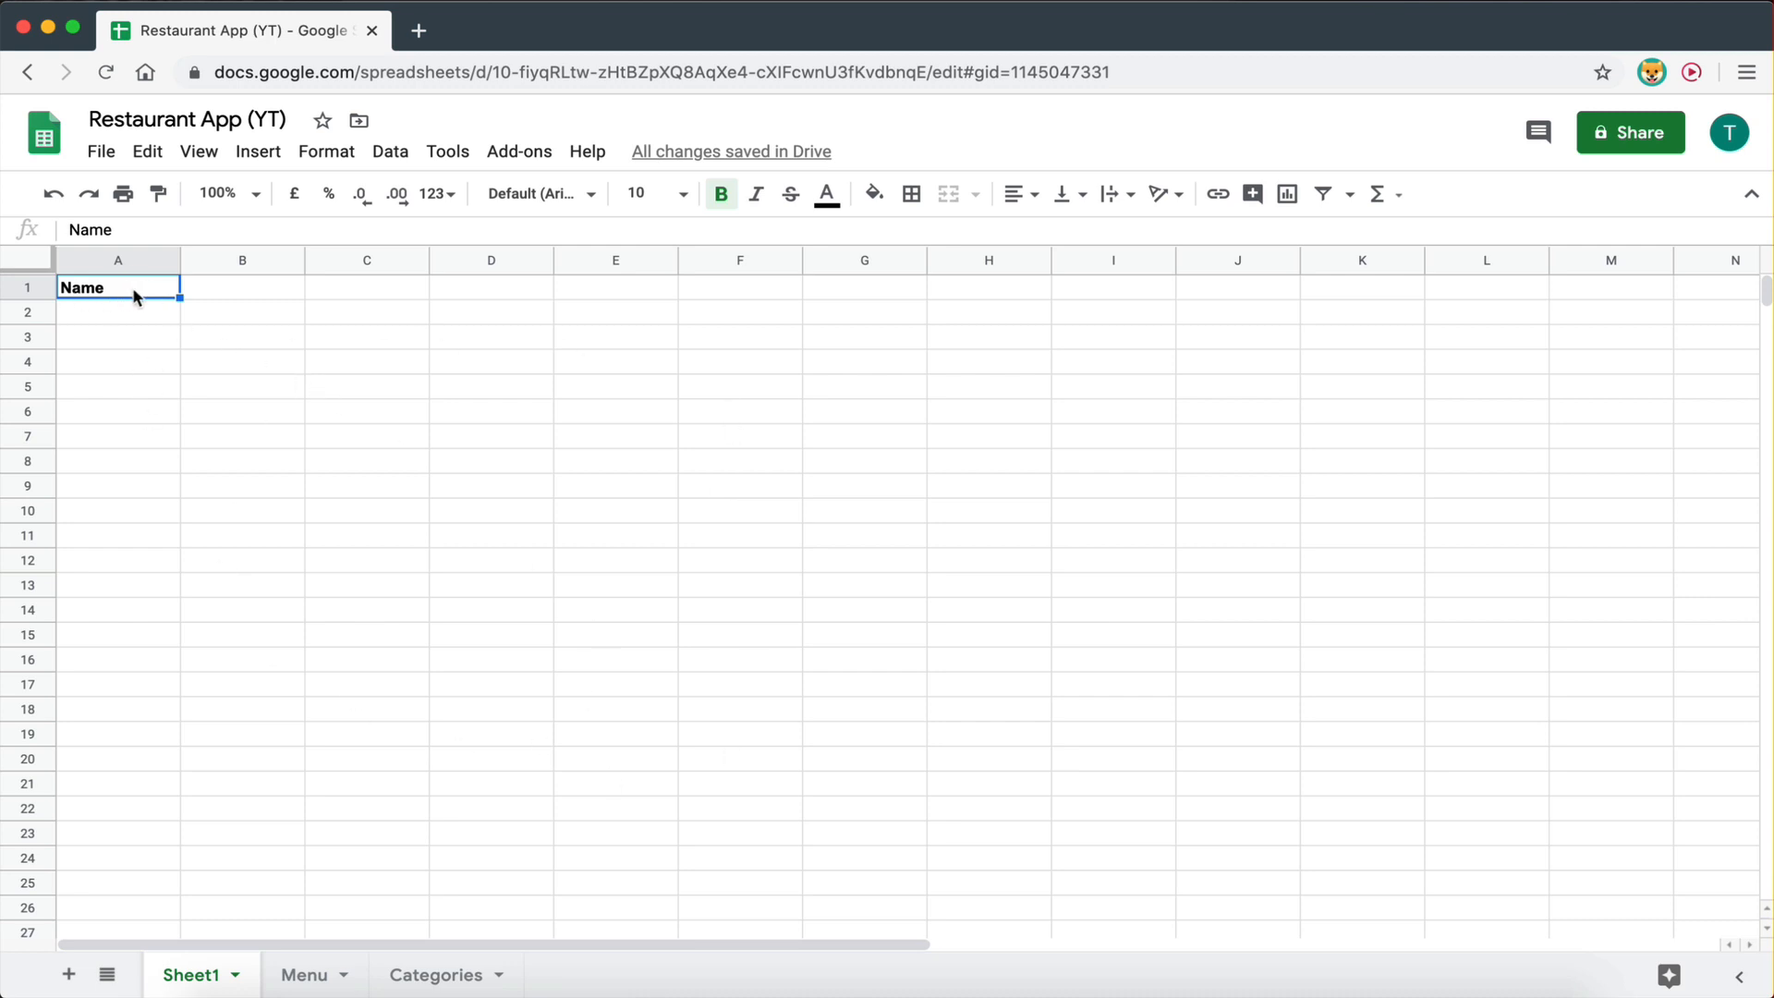
click(440, 638)
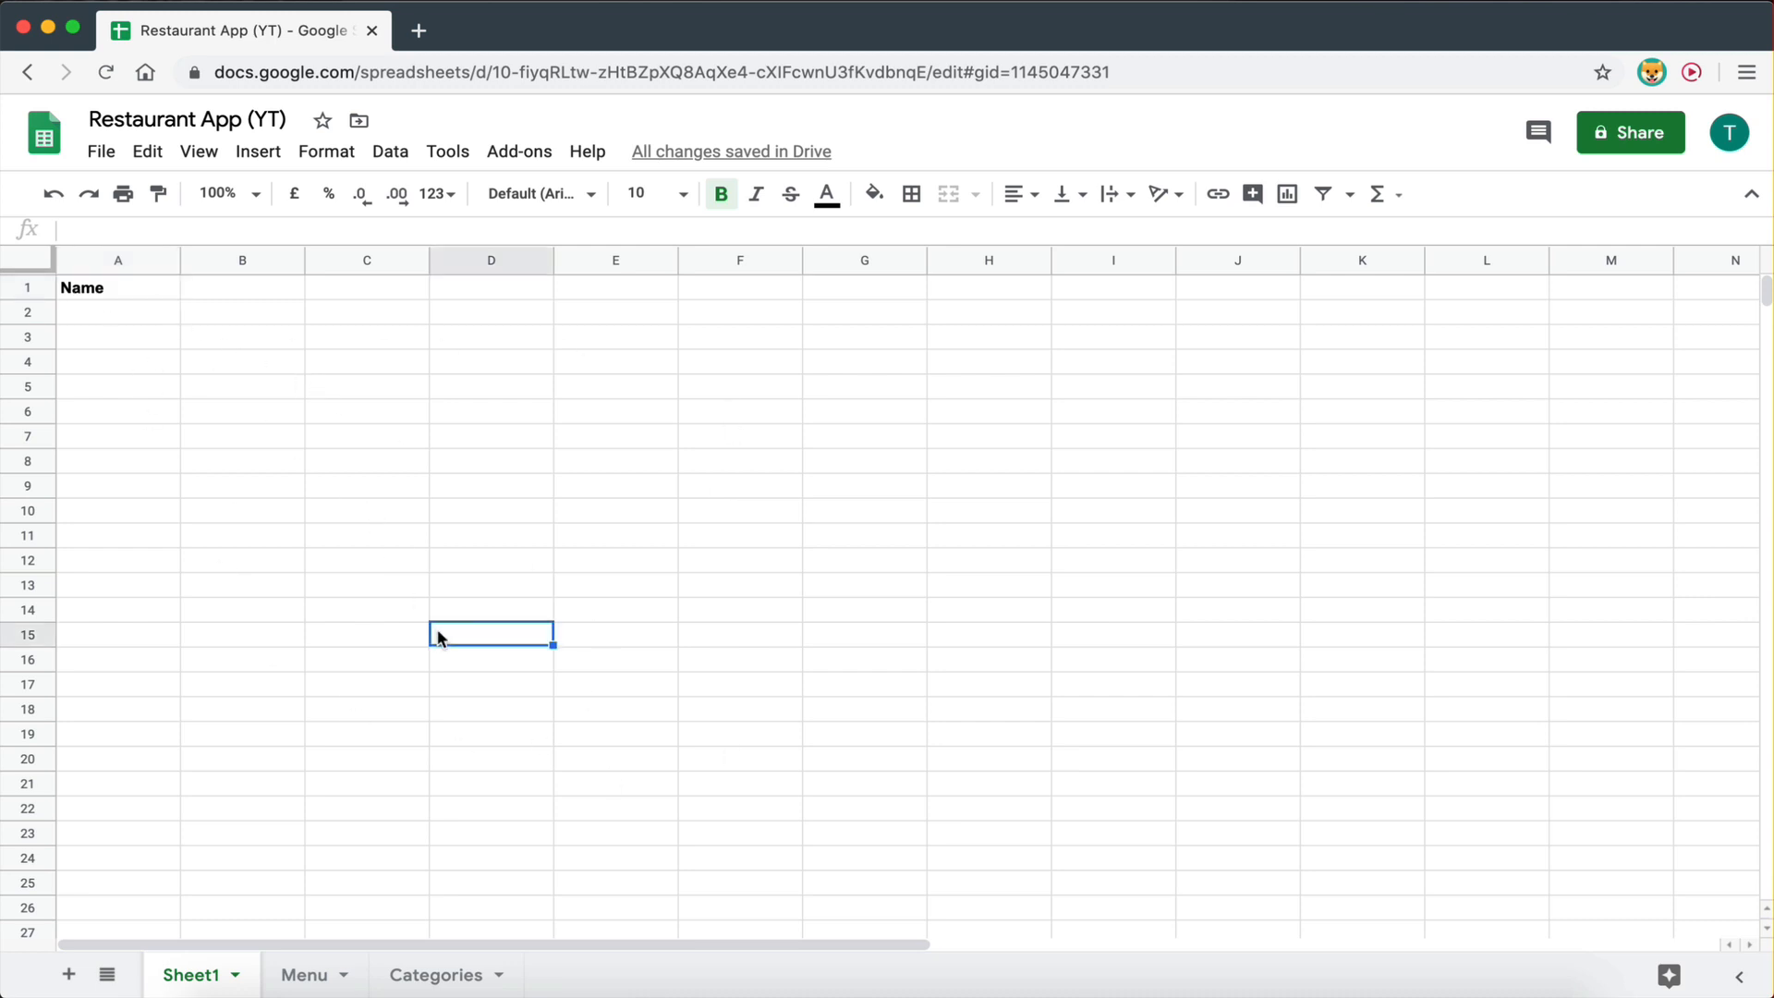
click(148, 287)
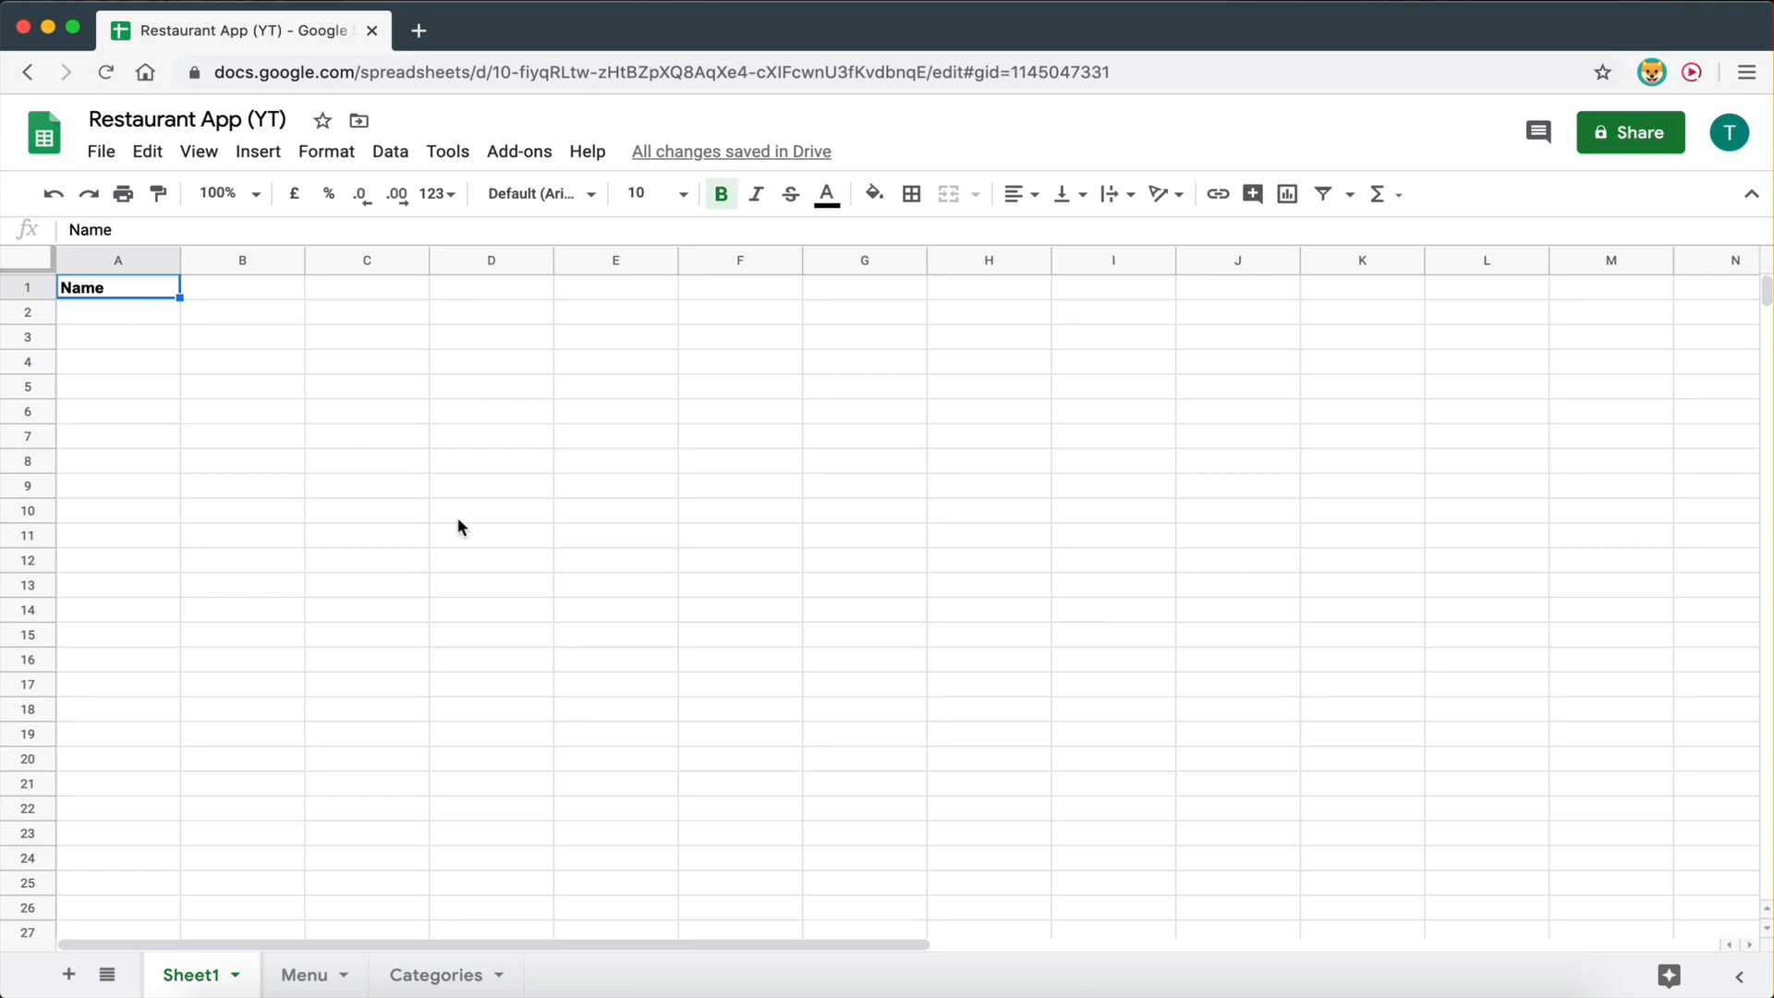
key(ctrl+Left)
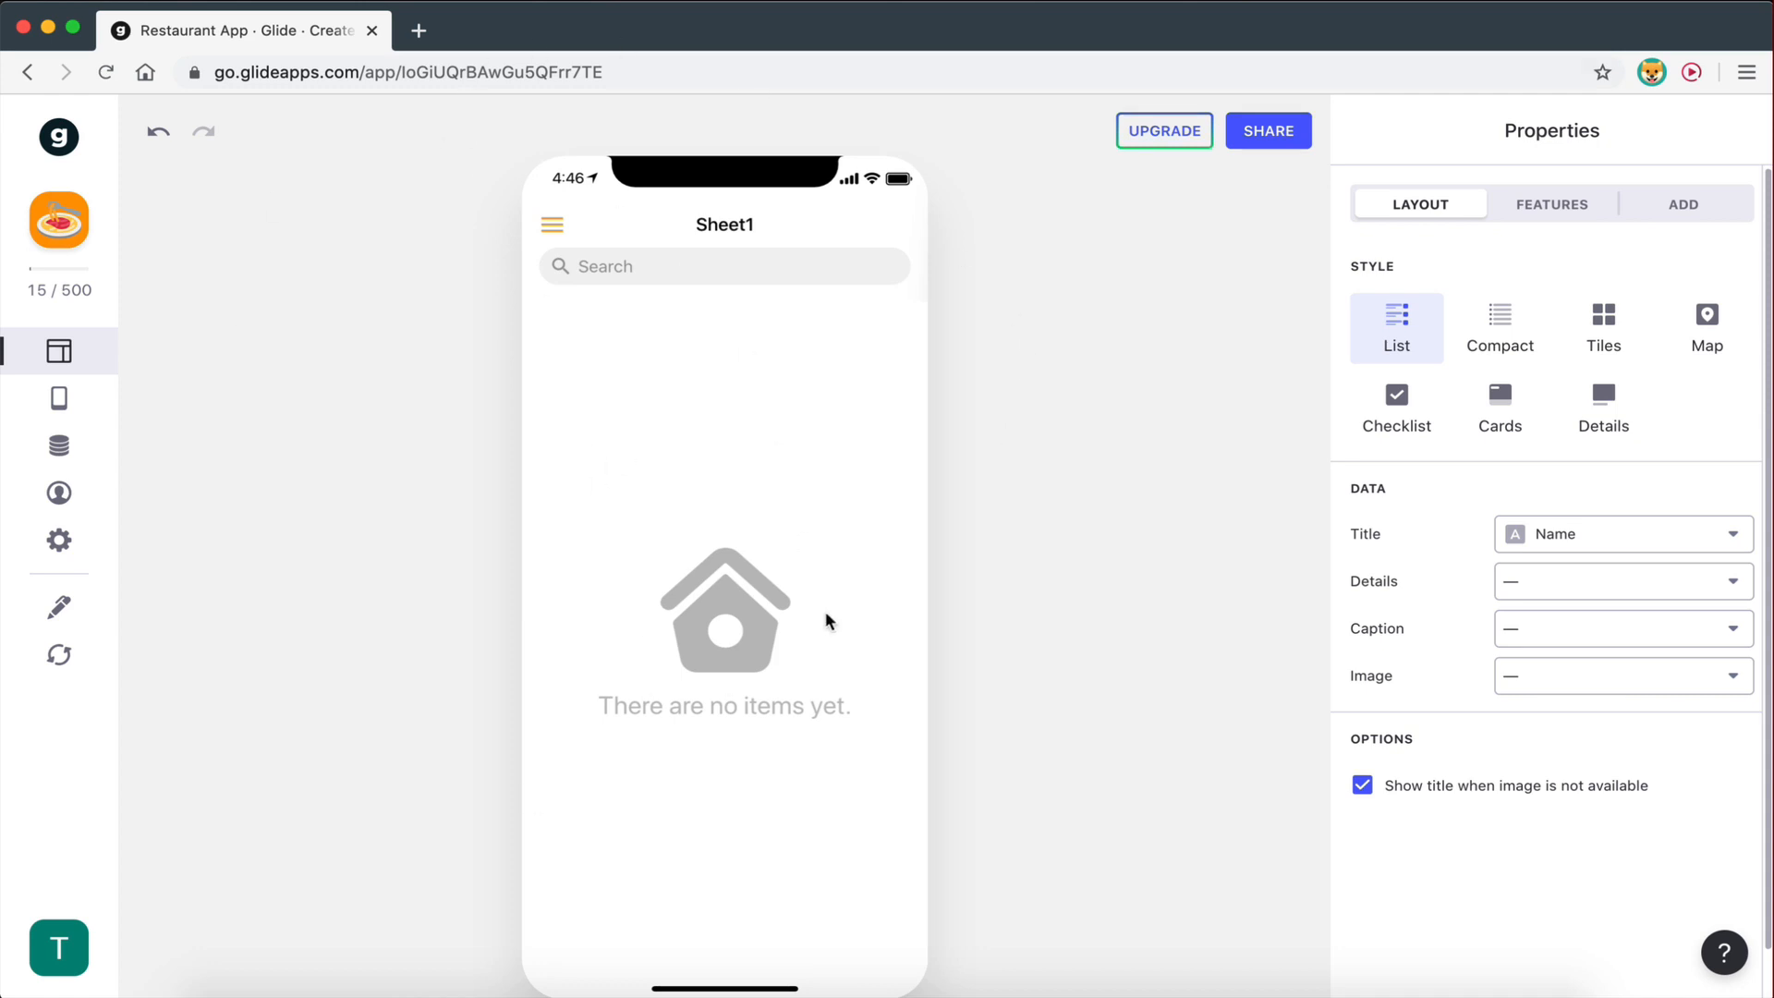
key(ctrl+Right)
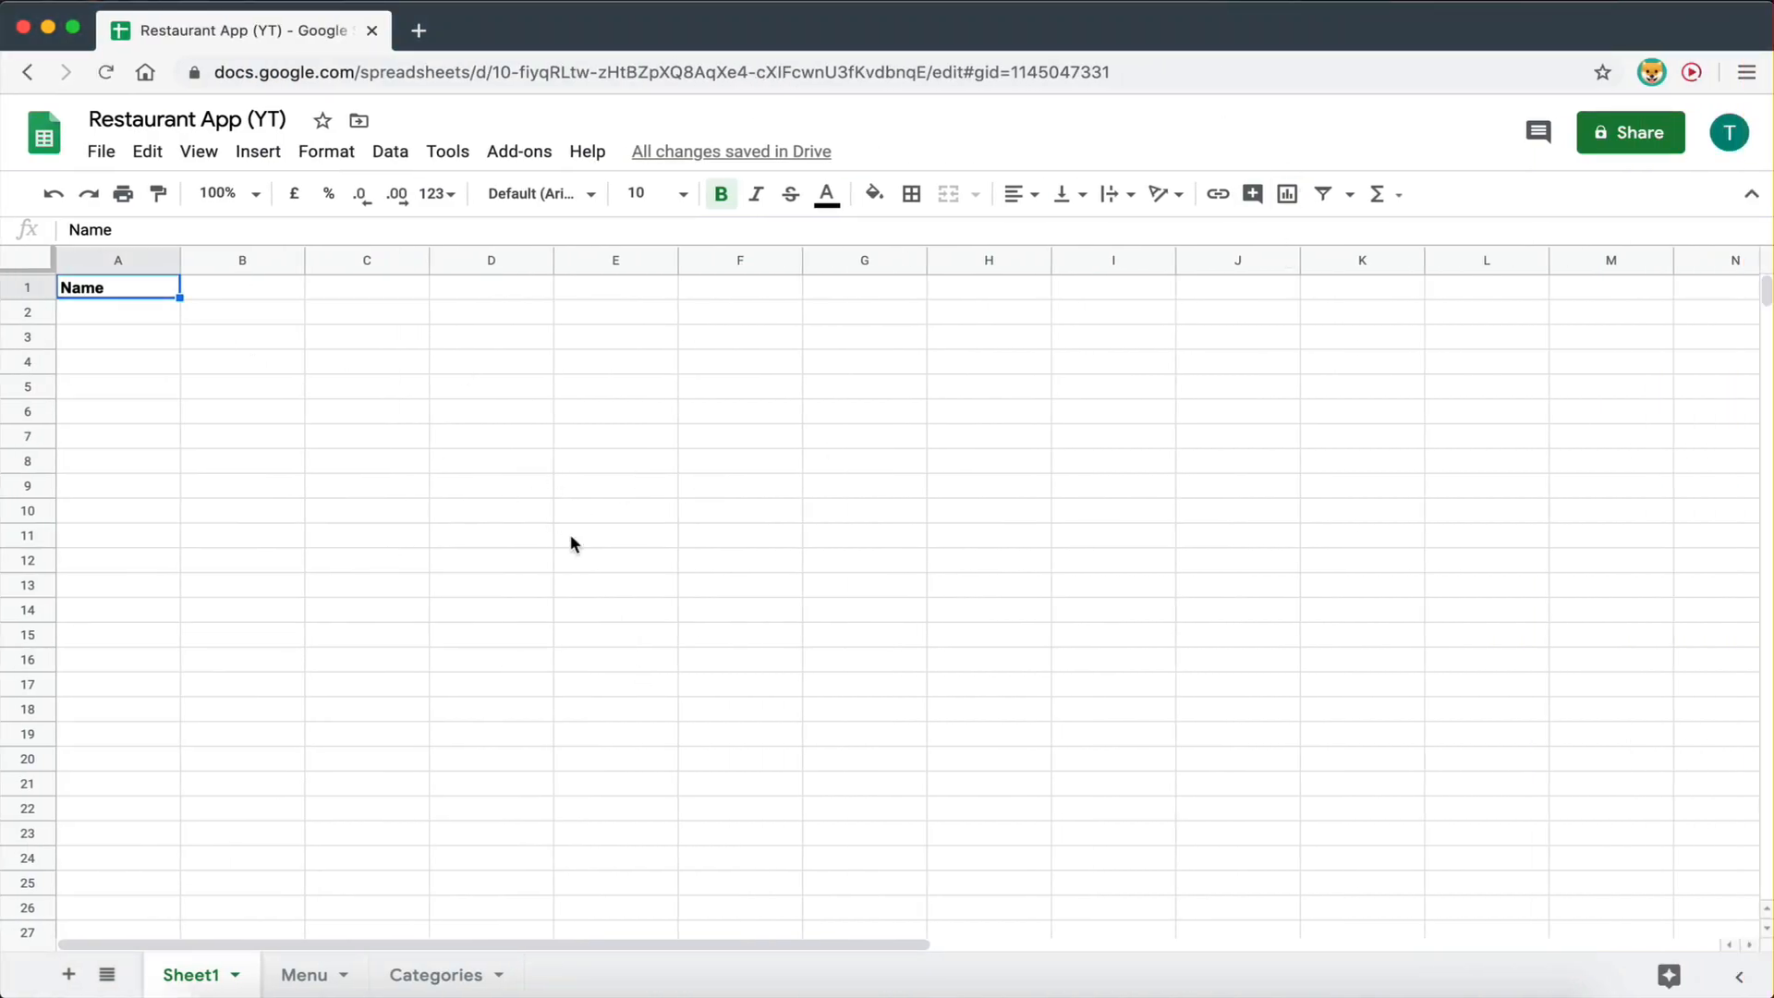
key(ctrl+Left)
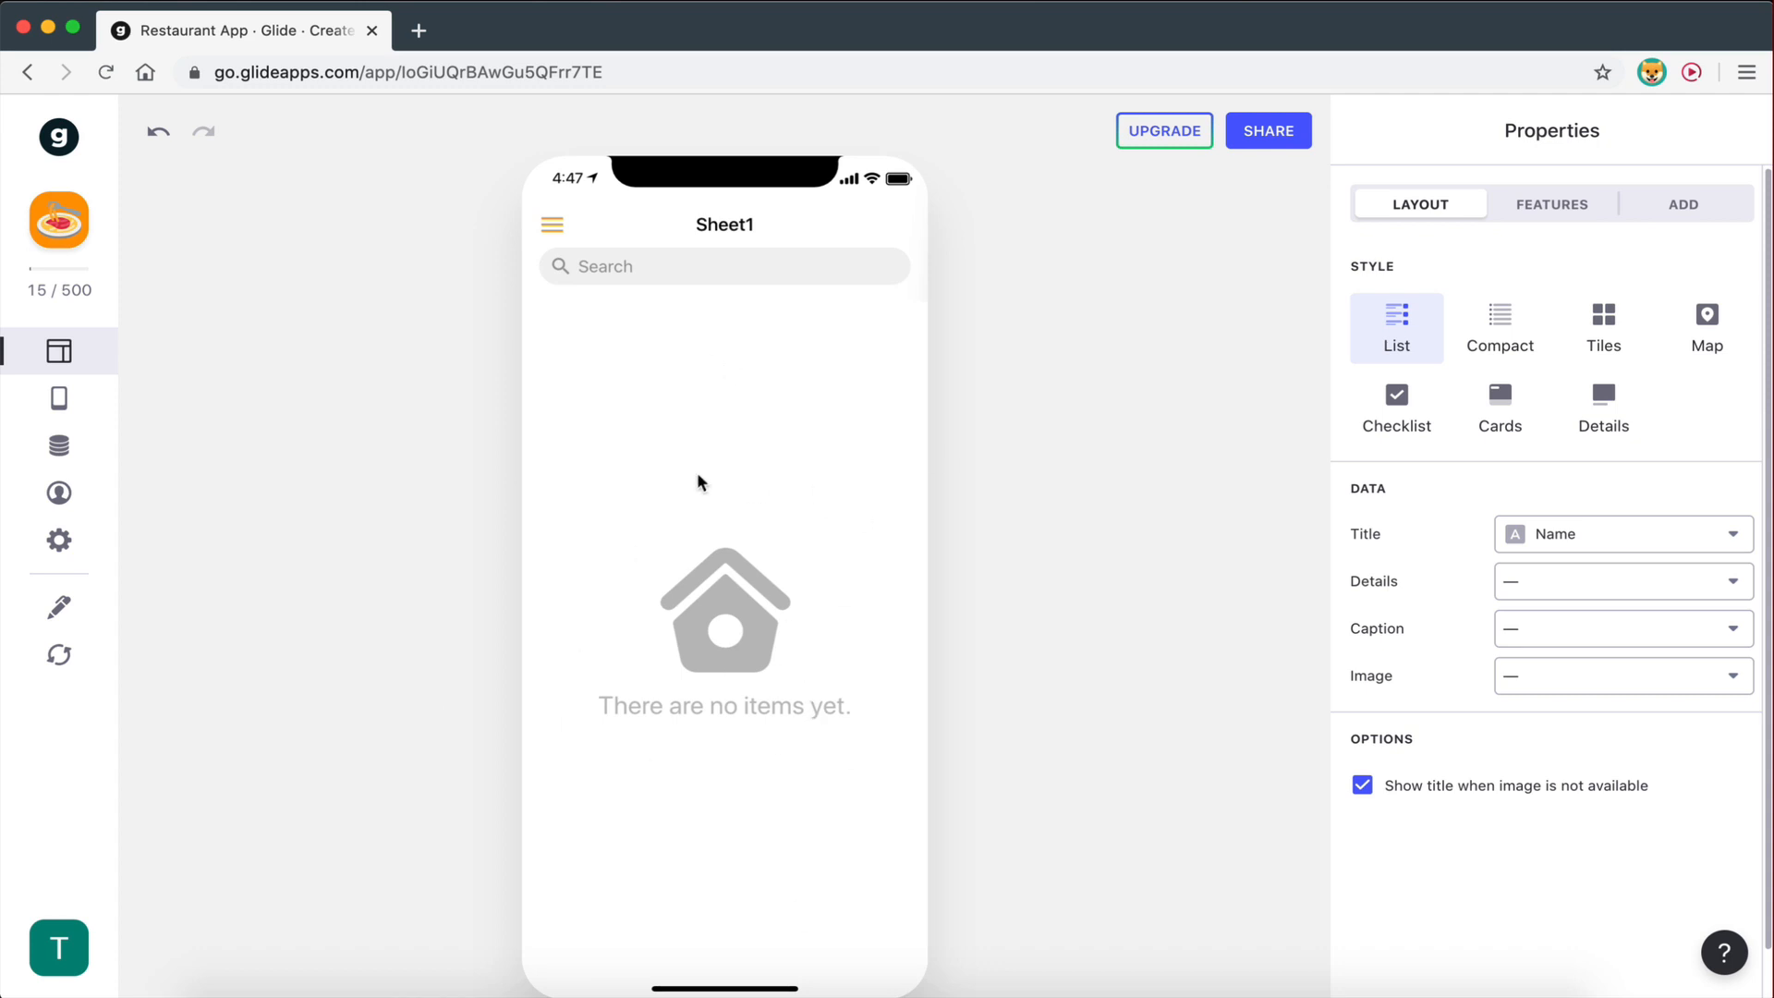
- Rename the app's Sheet1 tab label to Menu
click(60, 397)
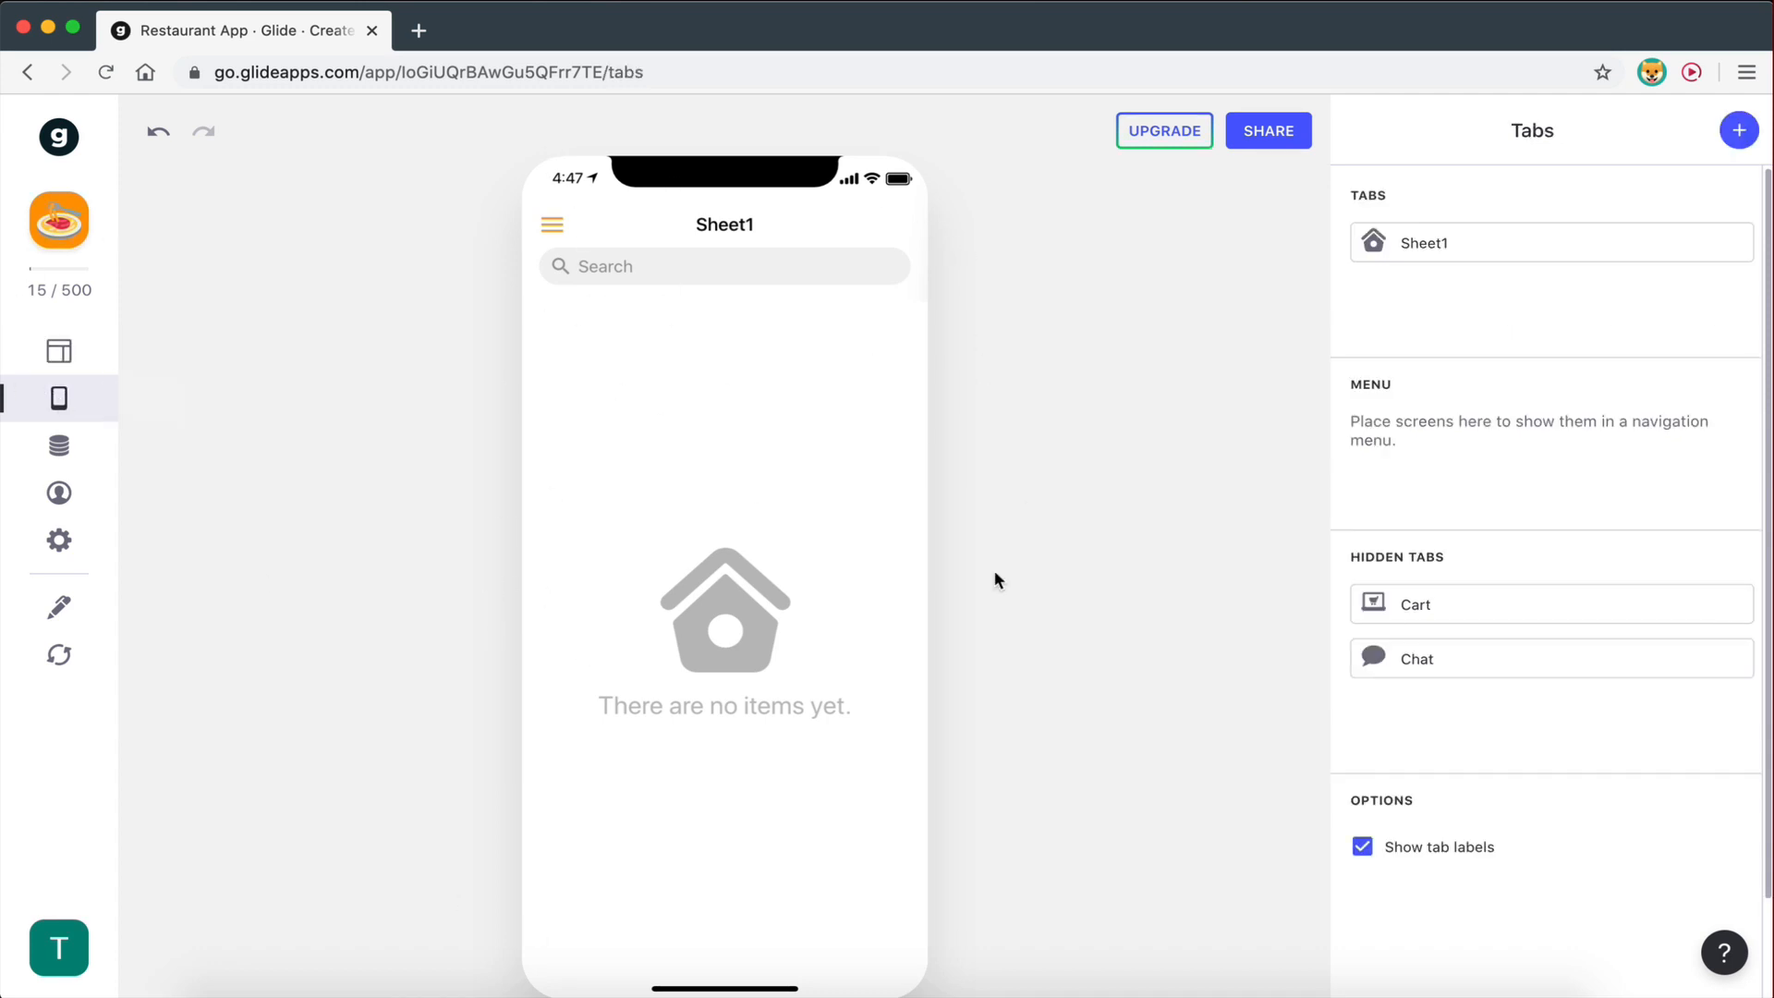
click(1418, 247)
drag(1578, 209, 1466, 216)
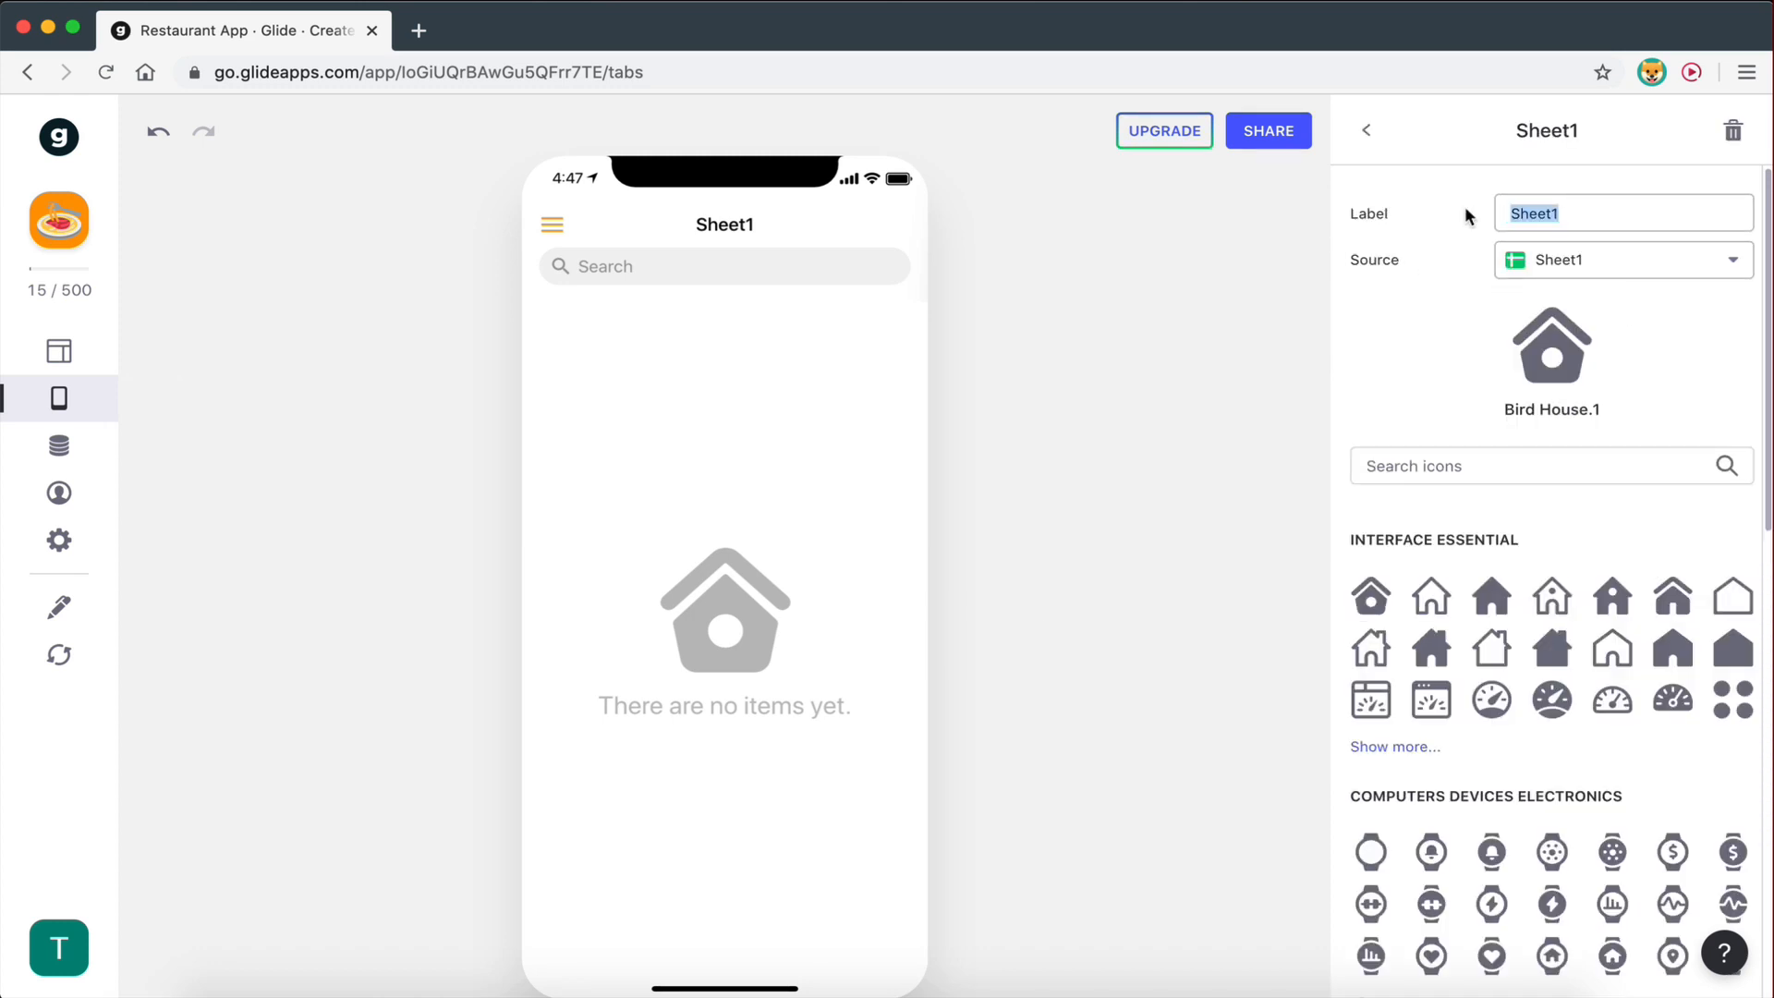
text(Menu)
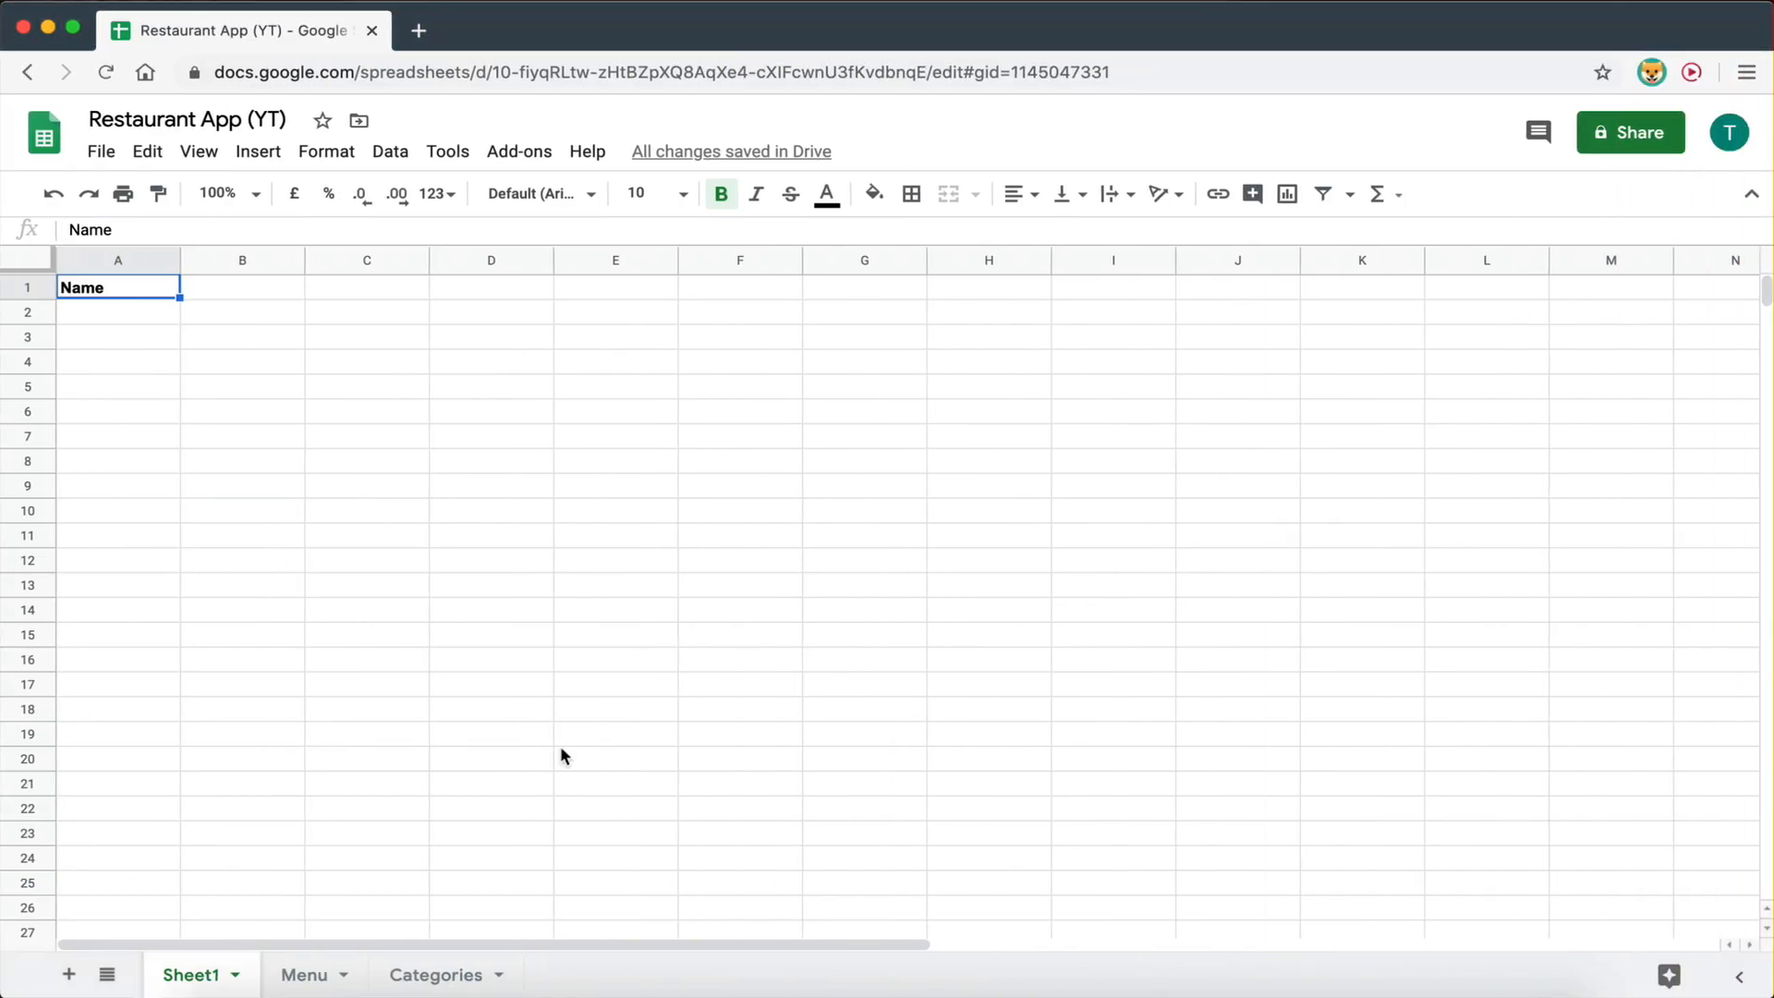
- Delete the extra Sheet8 and then Sheet1, leaving only the Menu and Categories sheets
scroll(519, 805, down, 1)
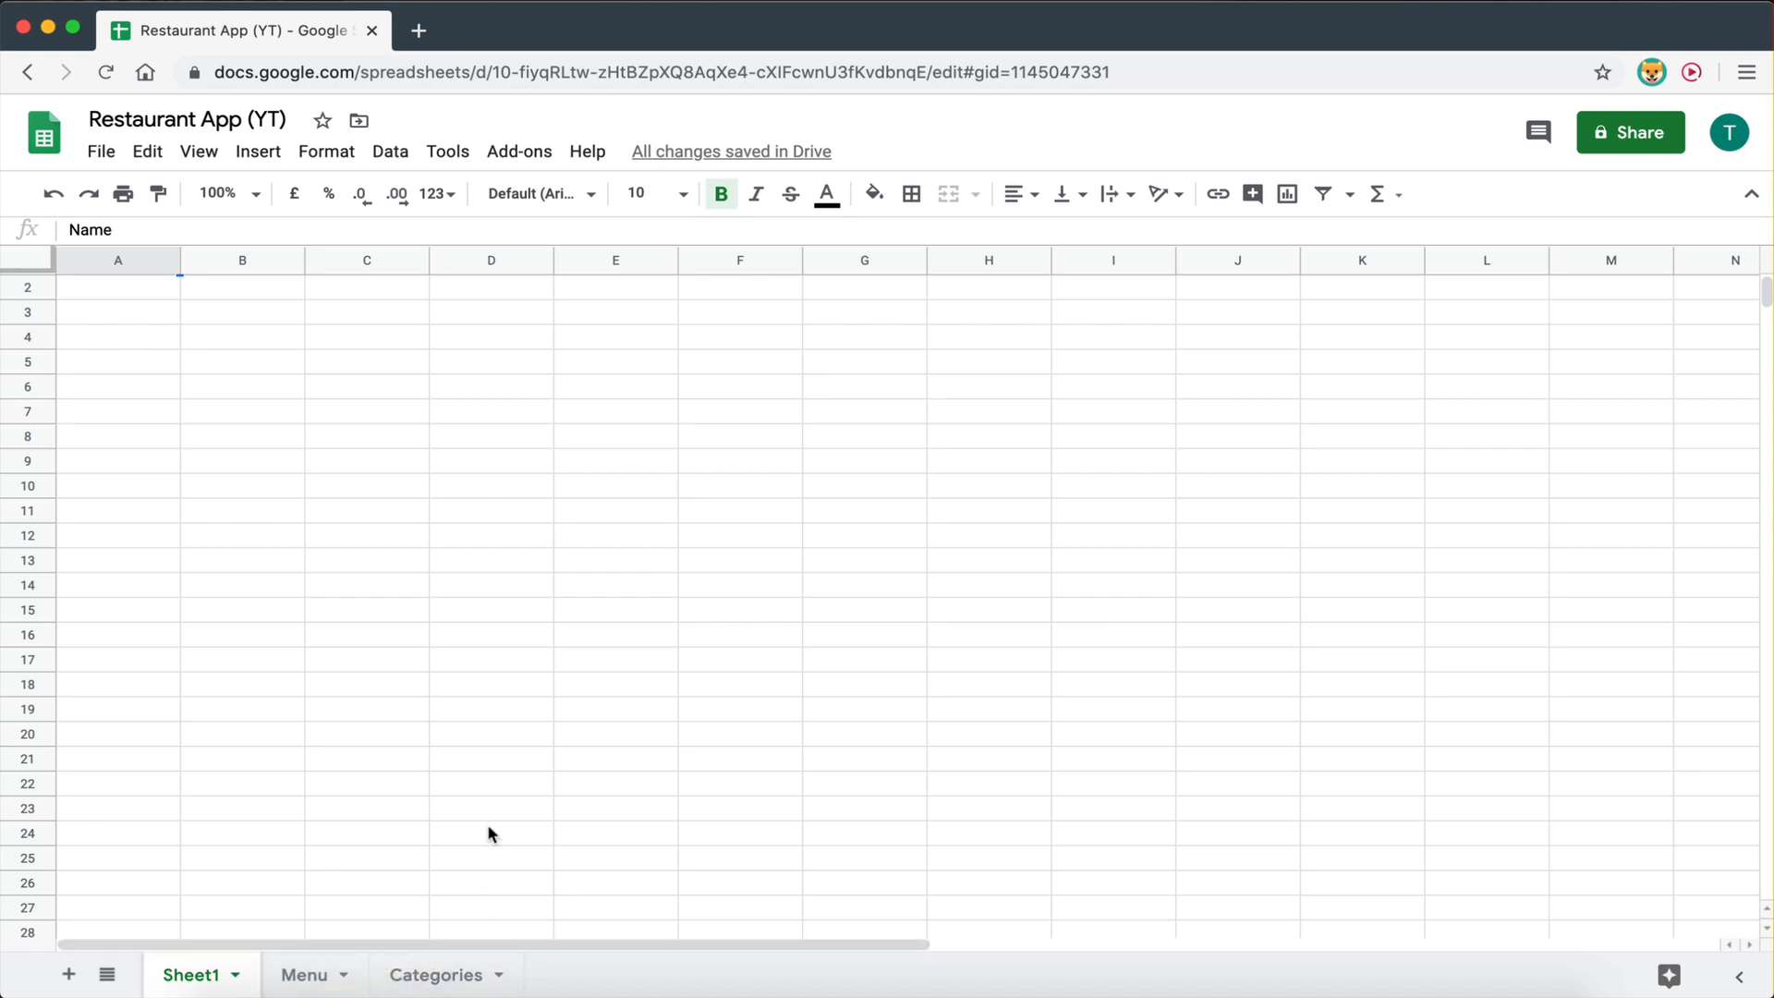
click(70, 977)
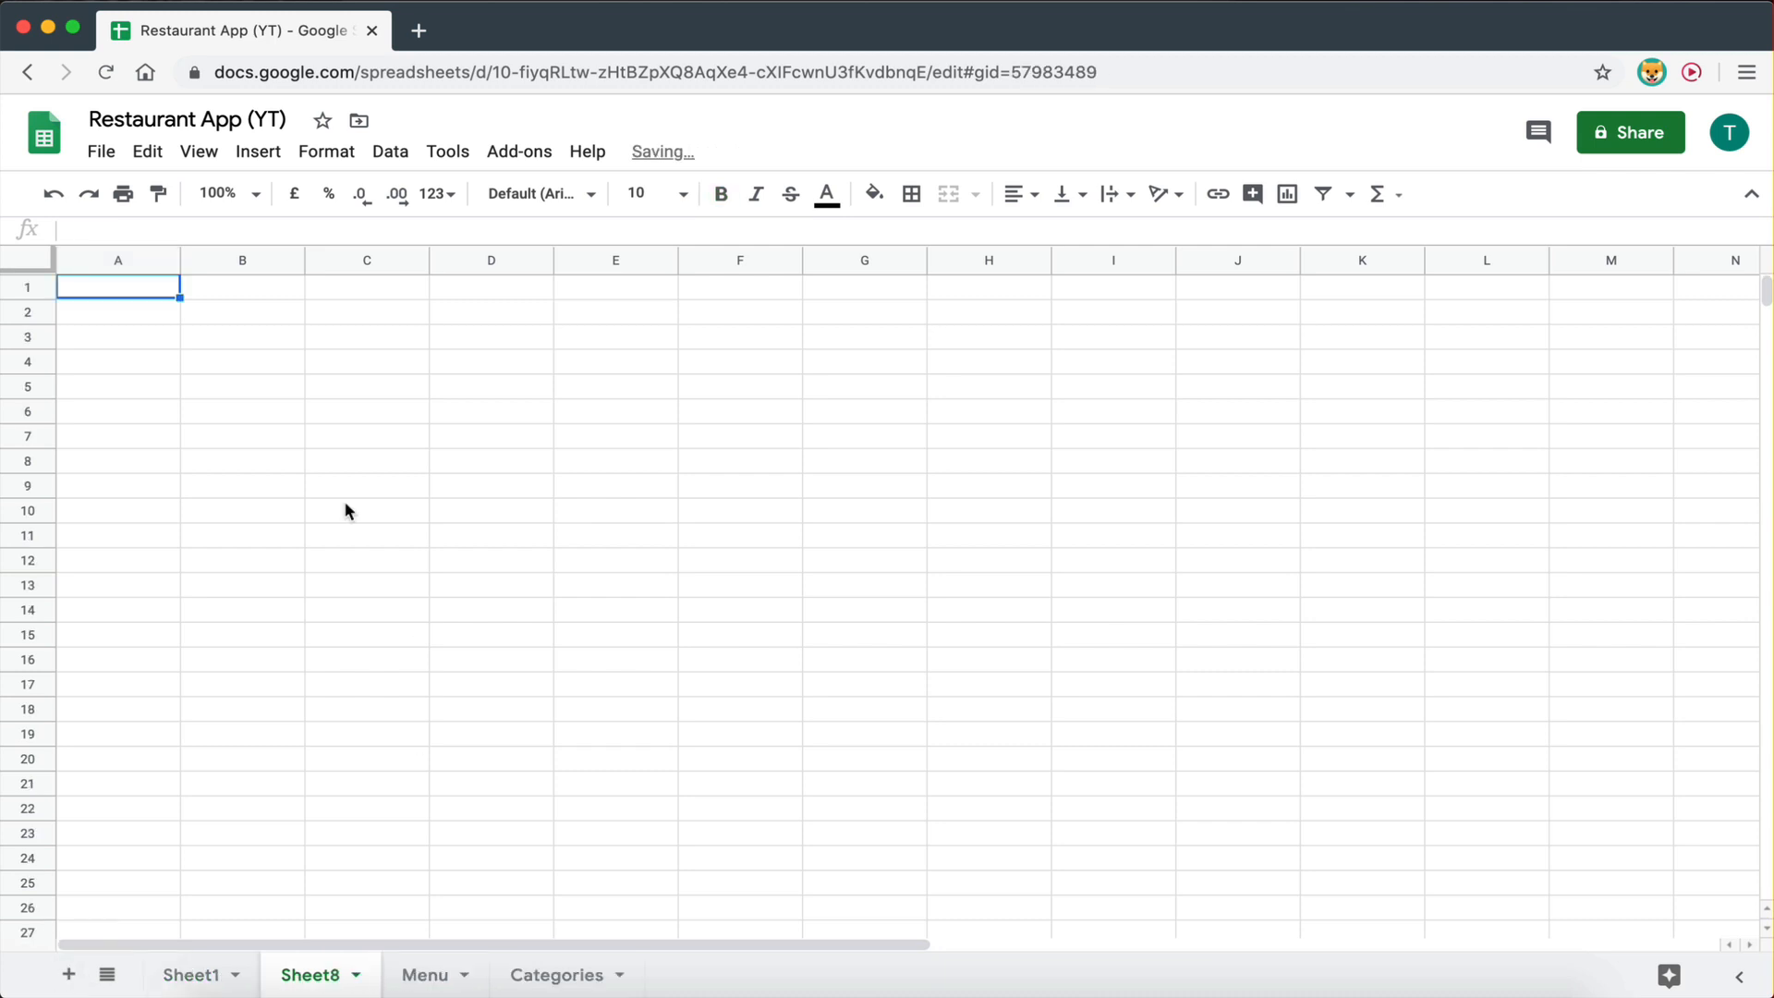
click(323, 984)
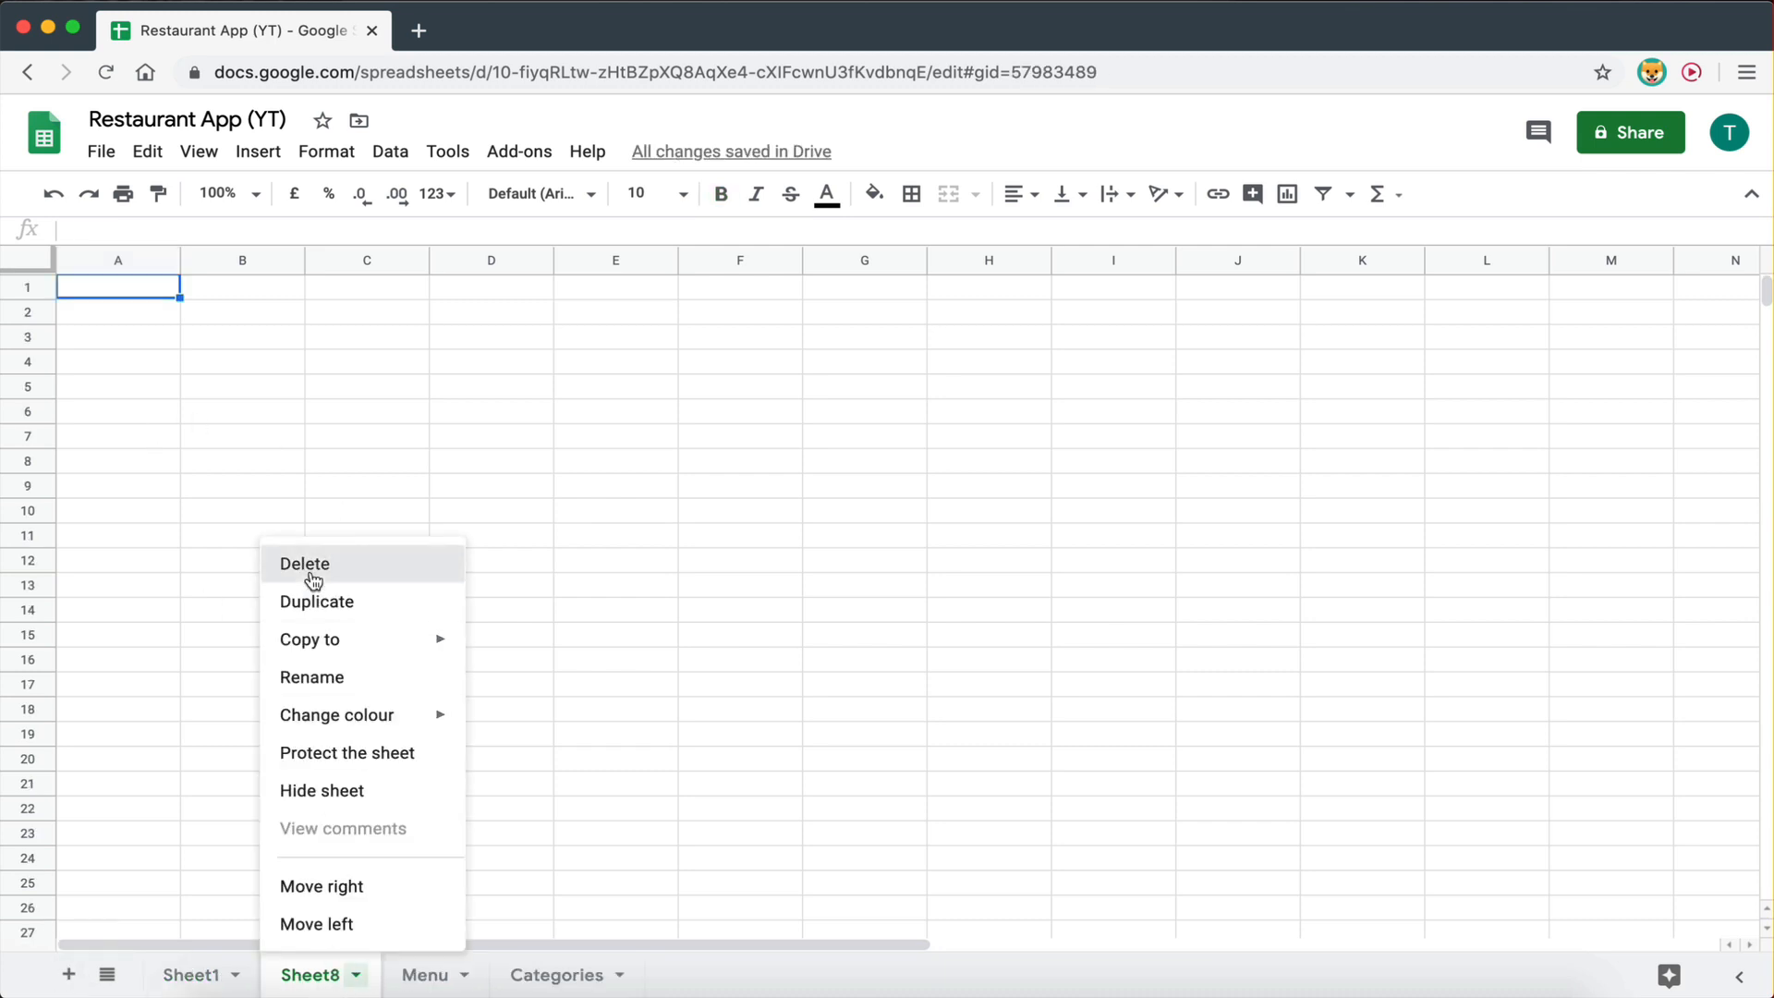
click(309, 568)
click(1158, 597)
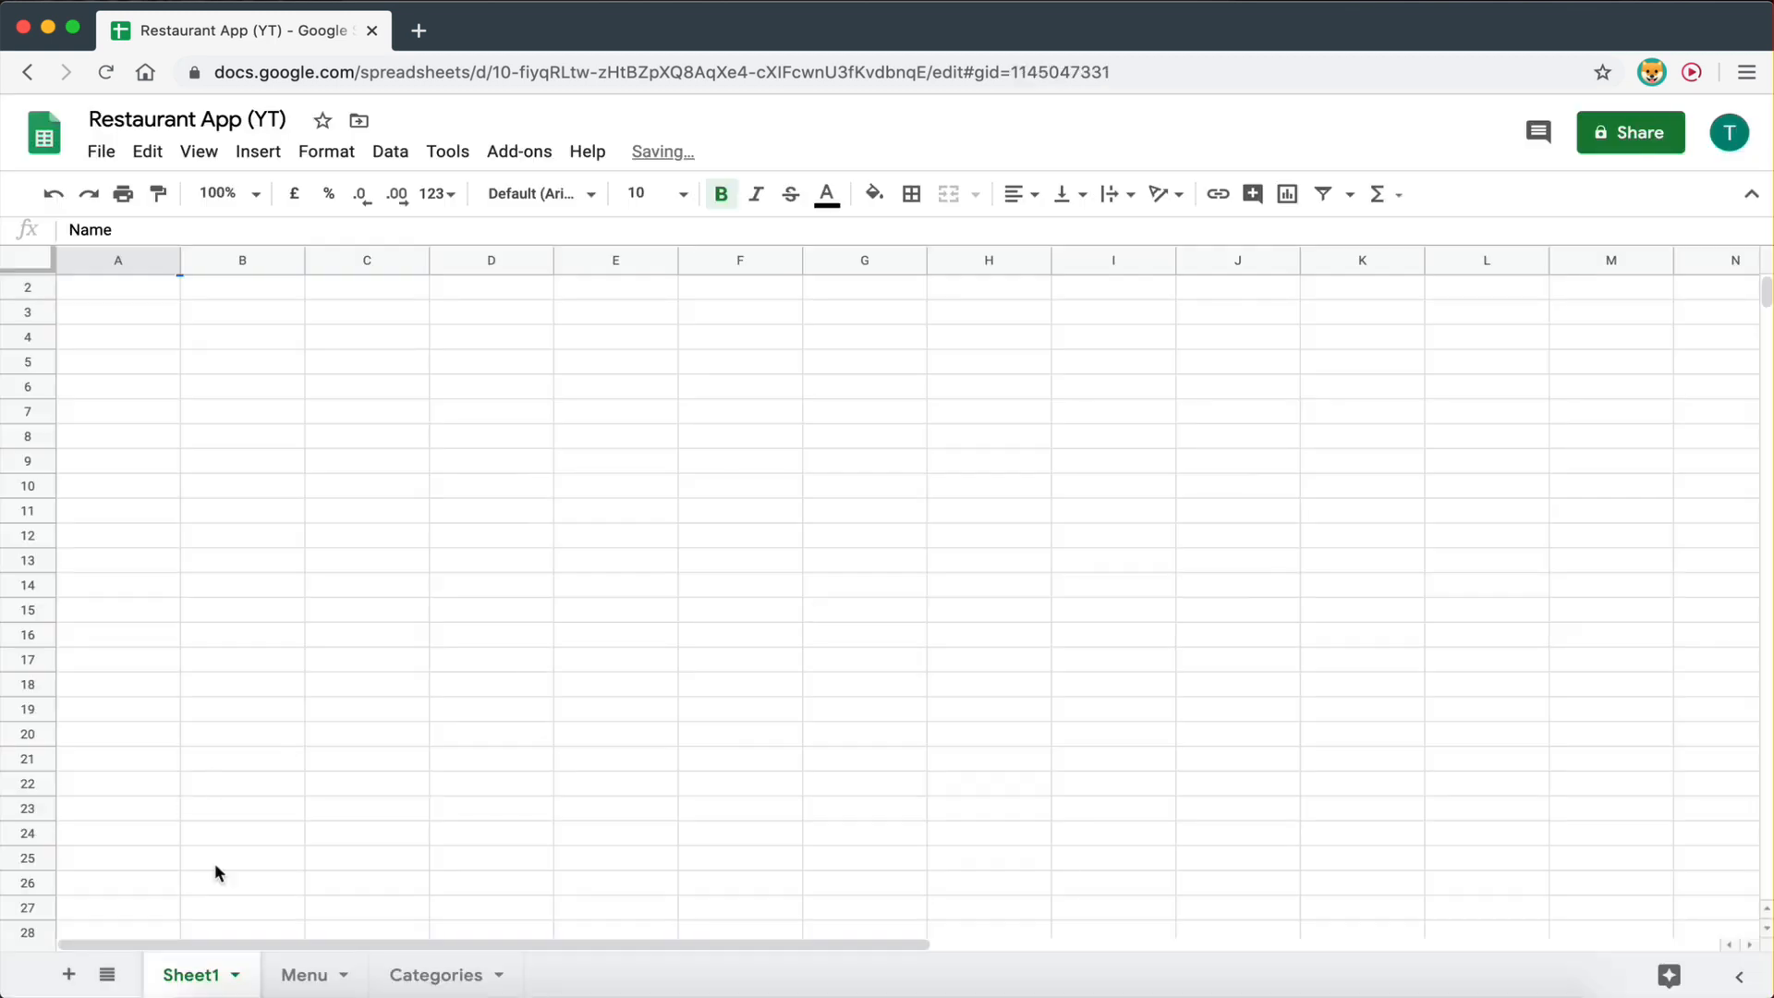
right_click(198, 982)
click(185, 559)
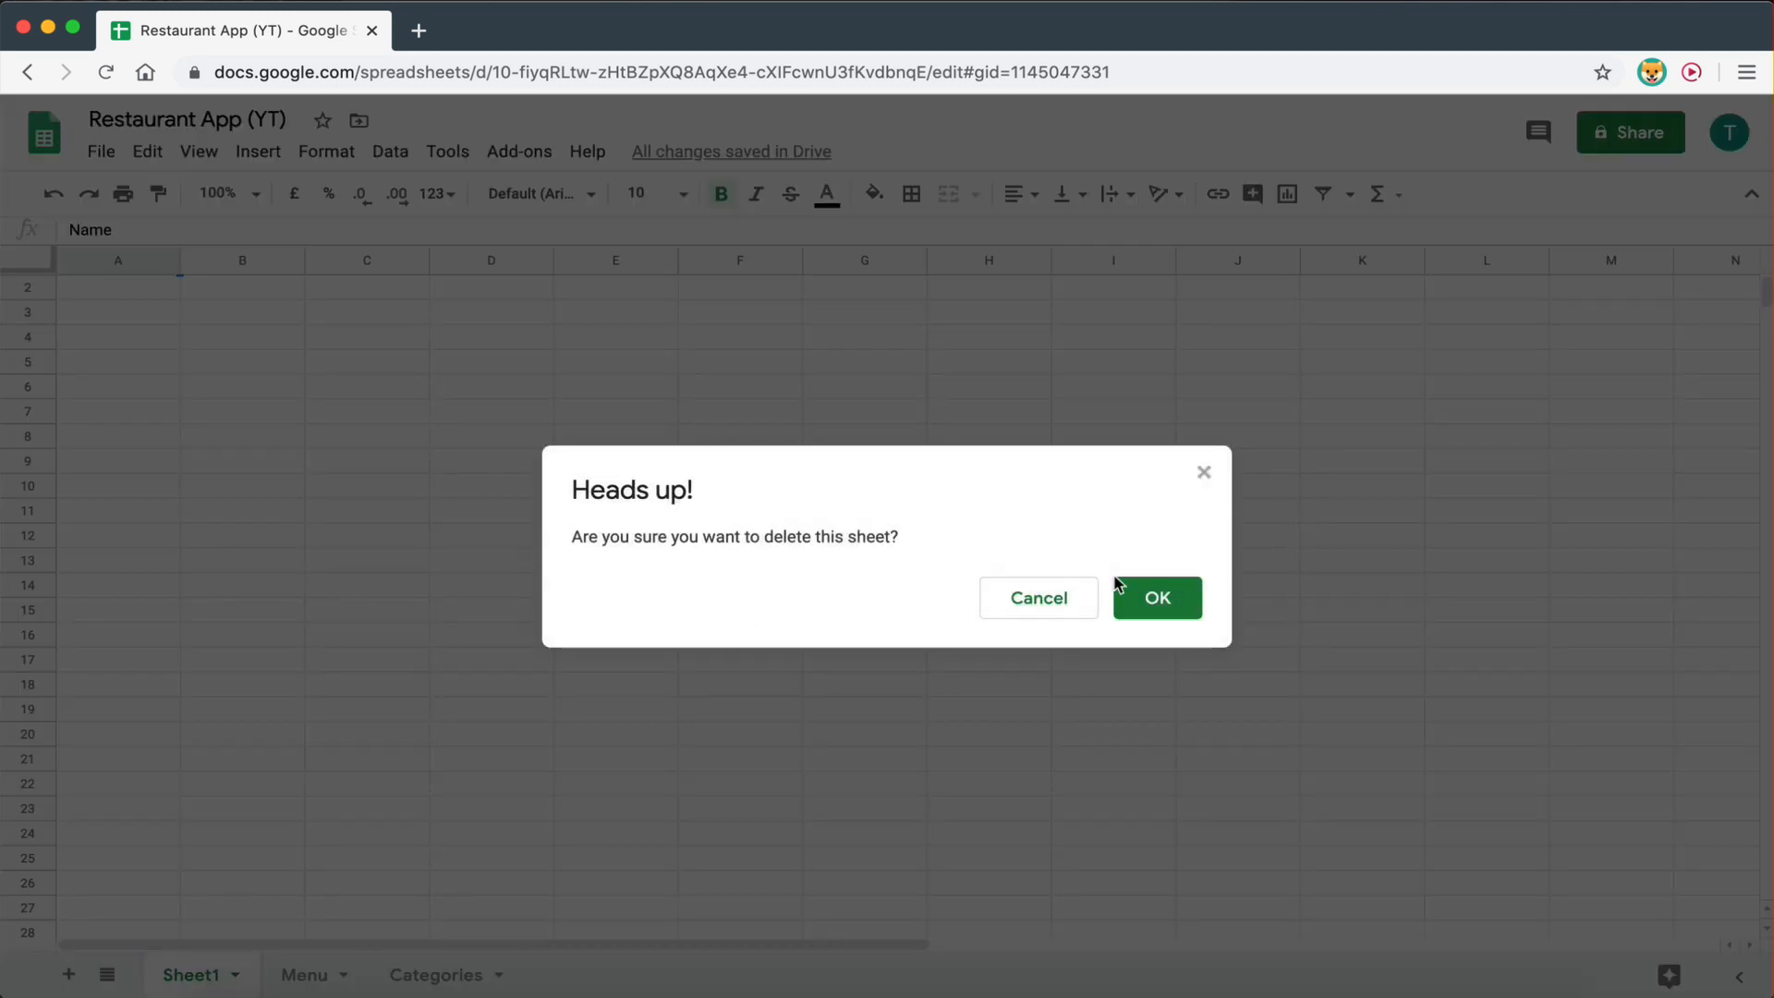
click(1158, 599)
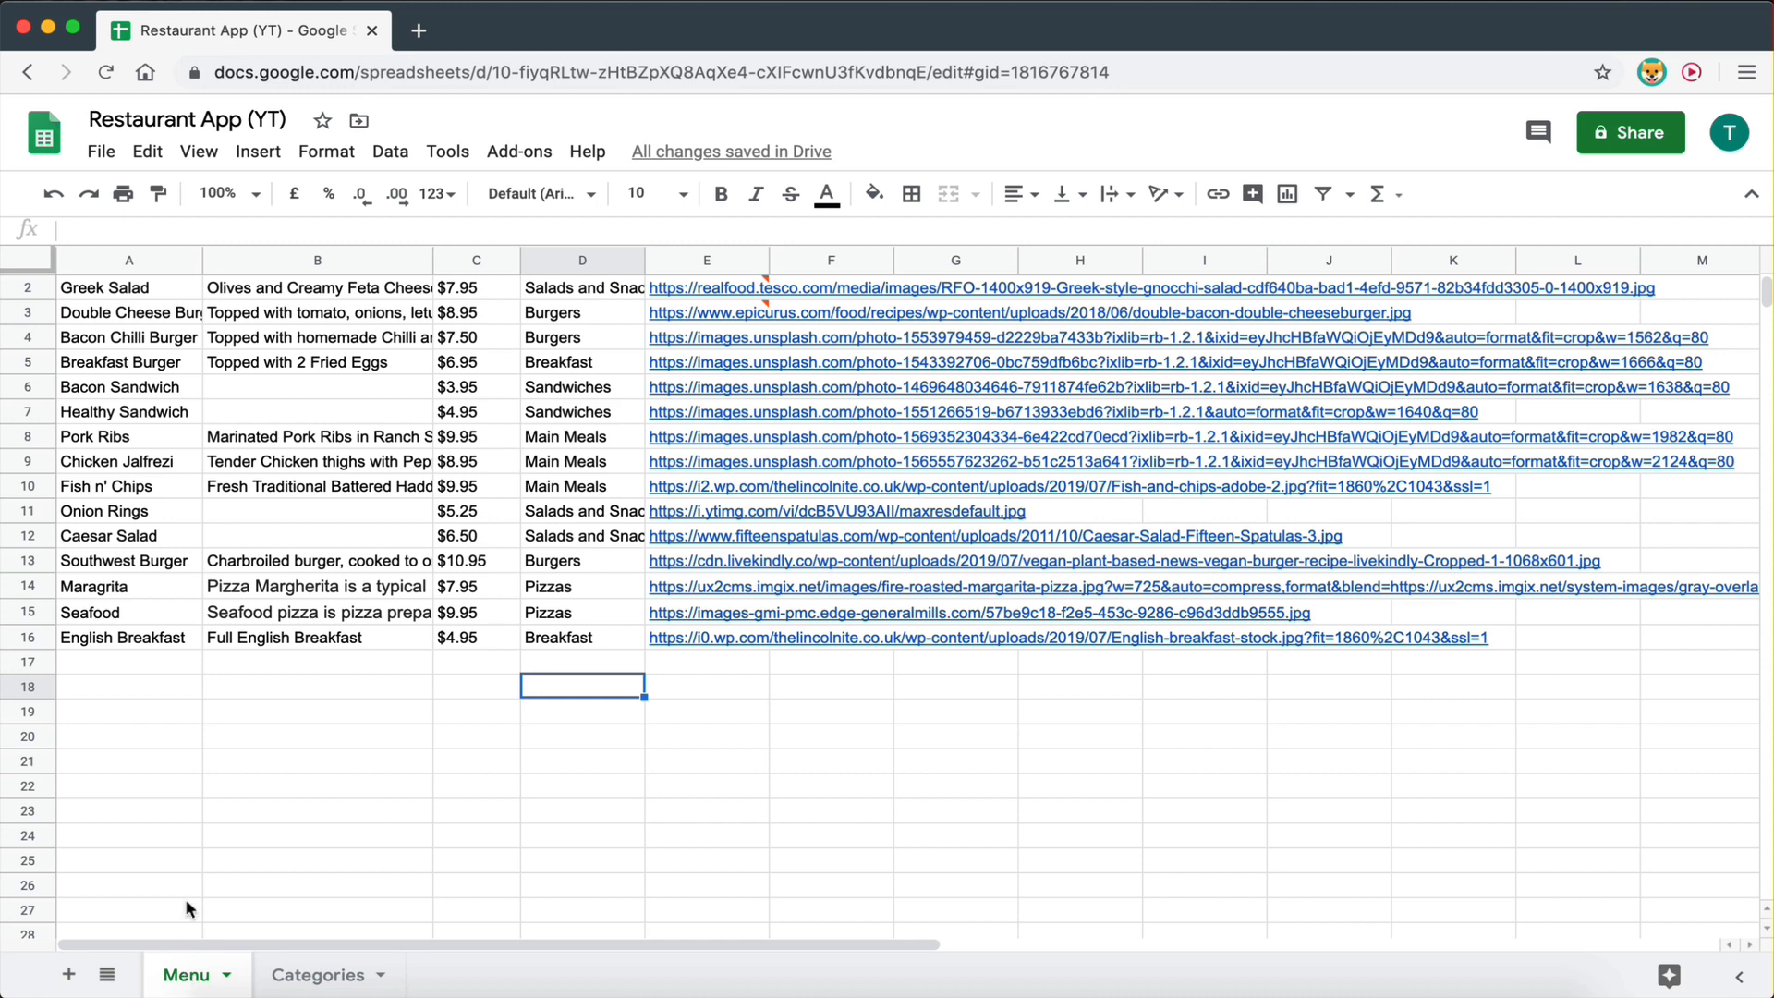
- Review the menu item rows, then the five category names and image links on the Categories sheet
drag(83, 290, 570, 754)
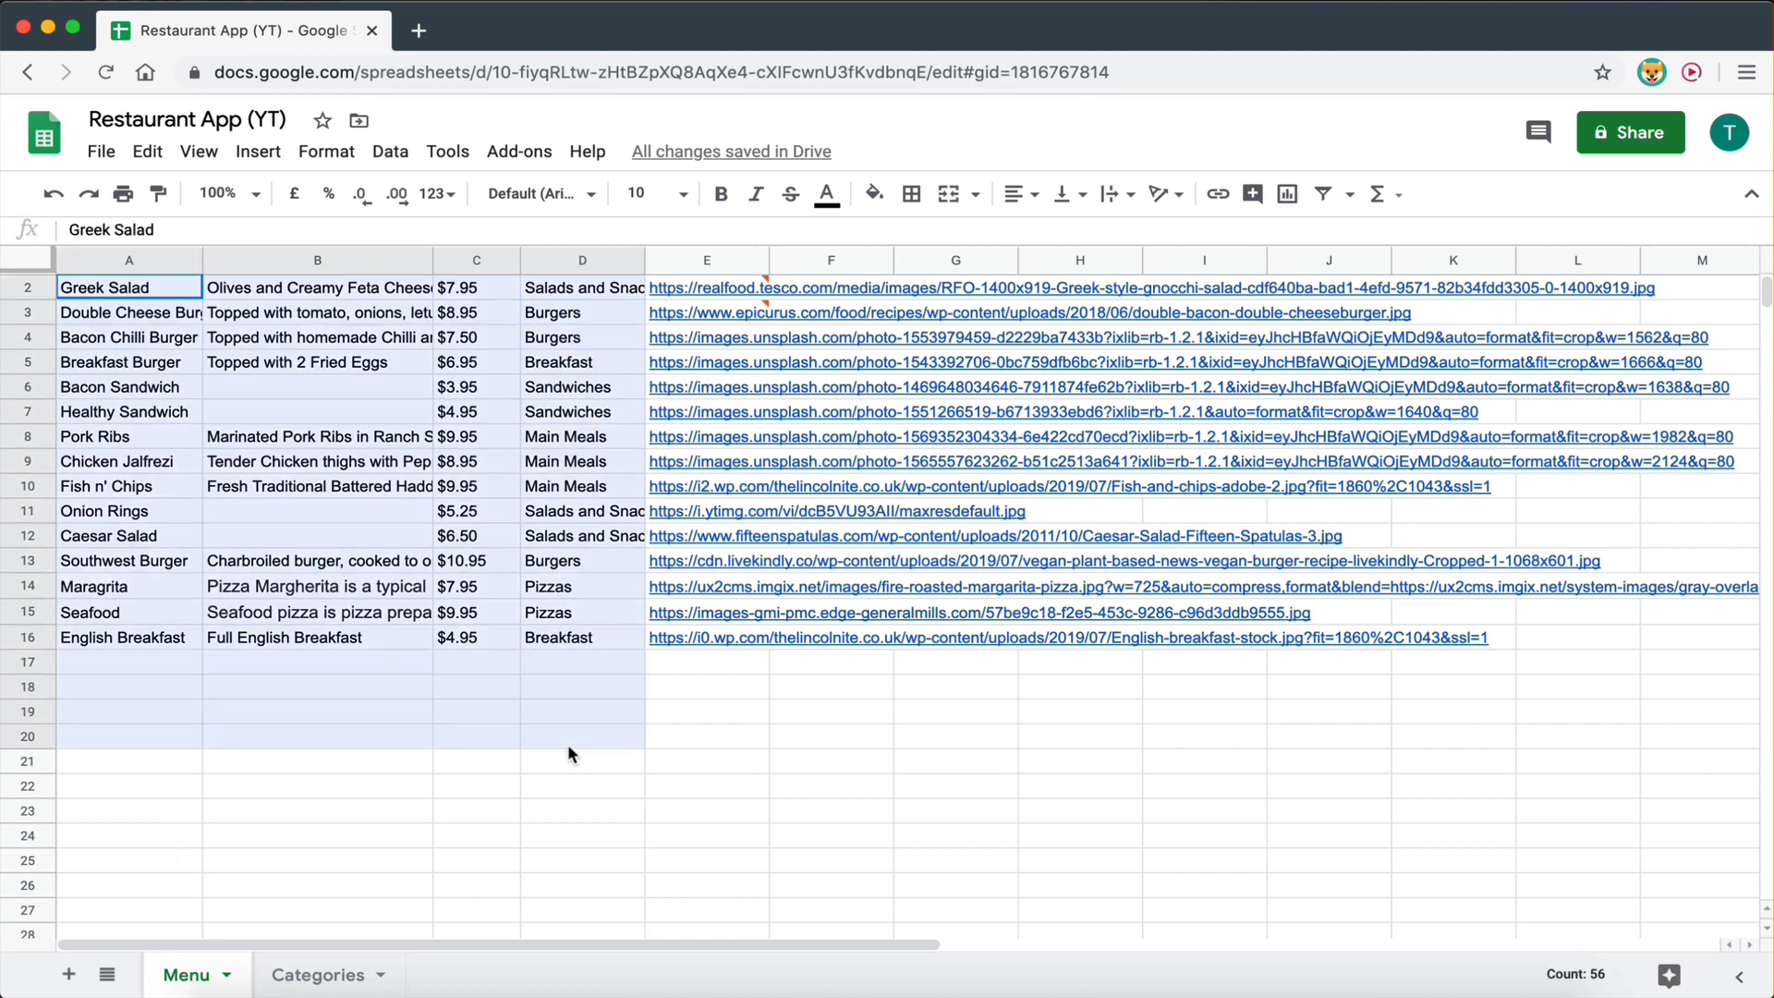
click(319, 975)
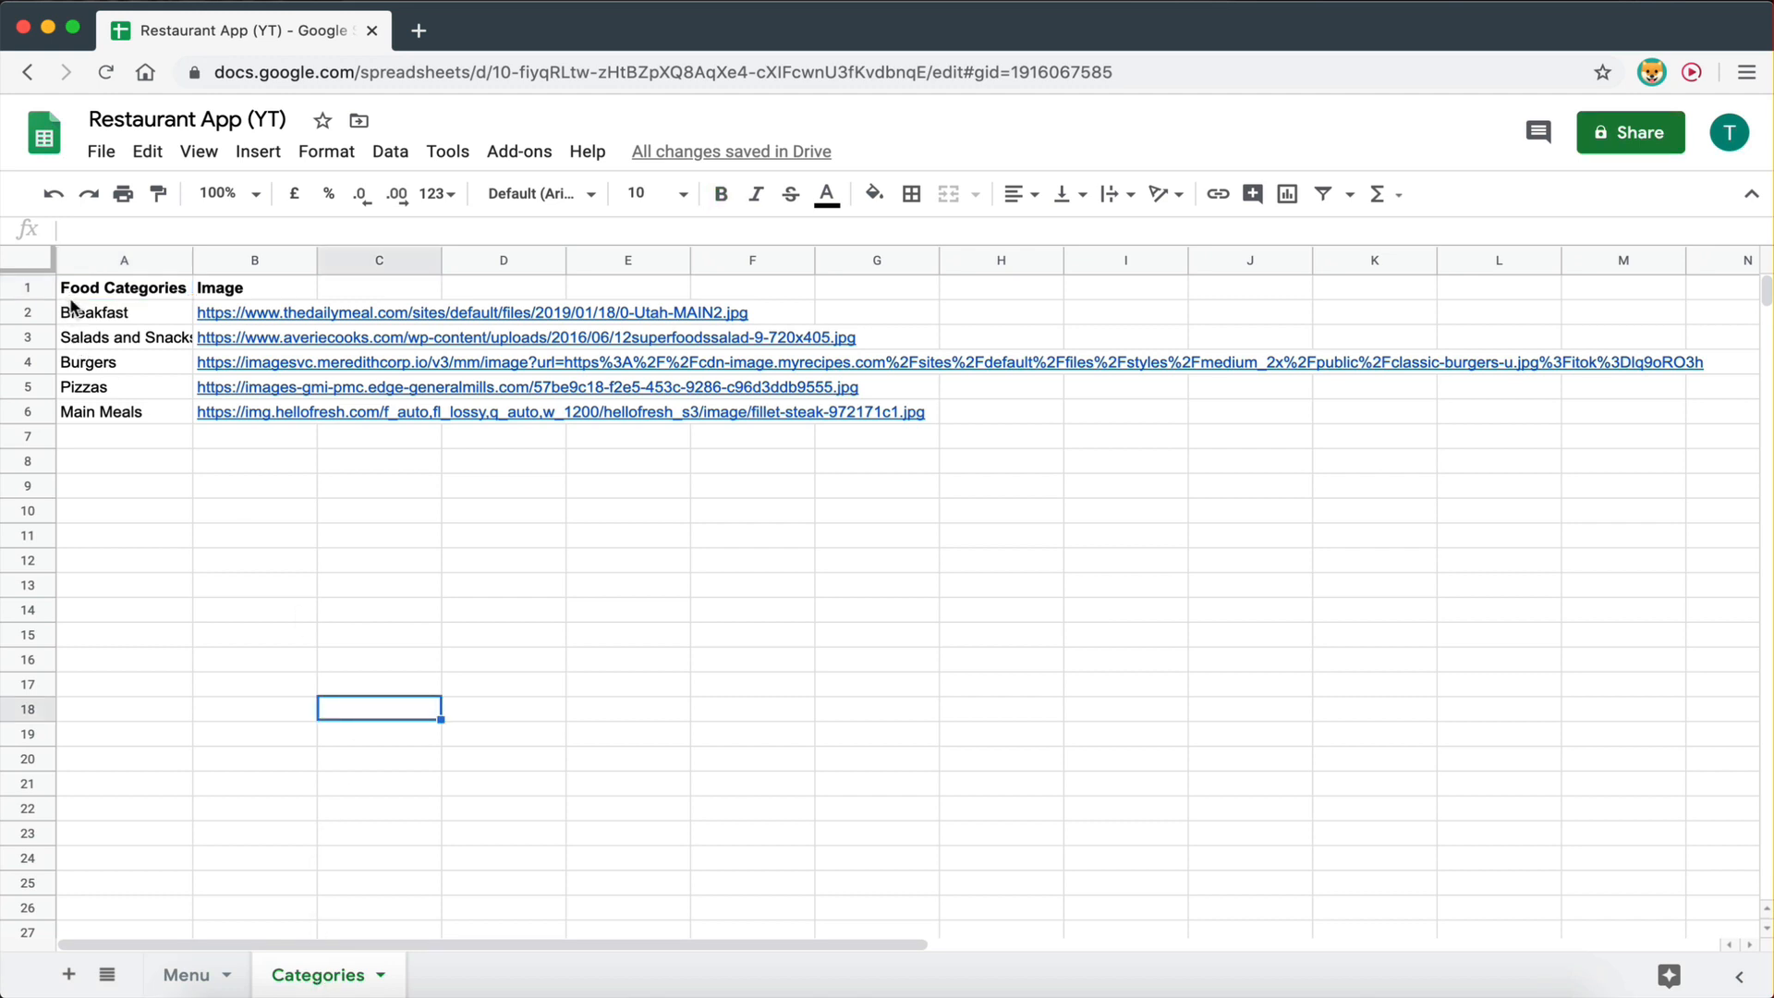
drag(75, 320, 504, 542)
click(503, 542)
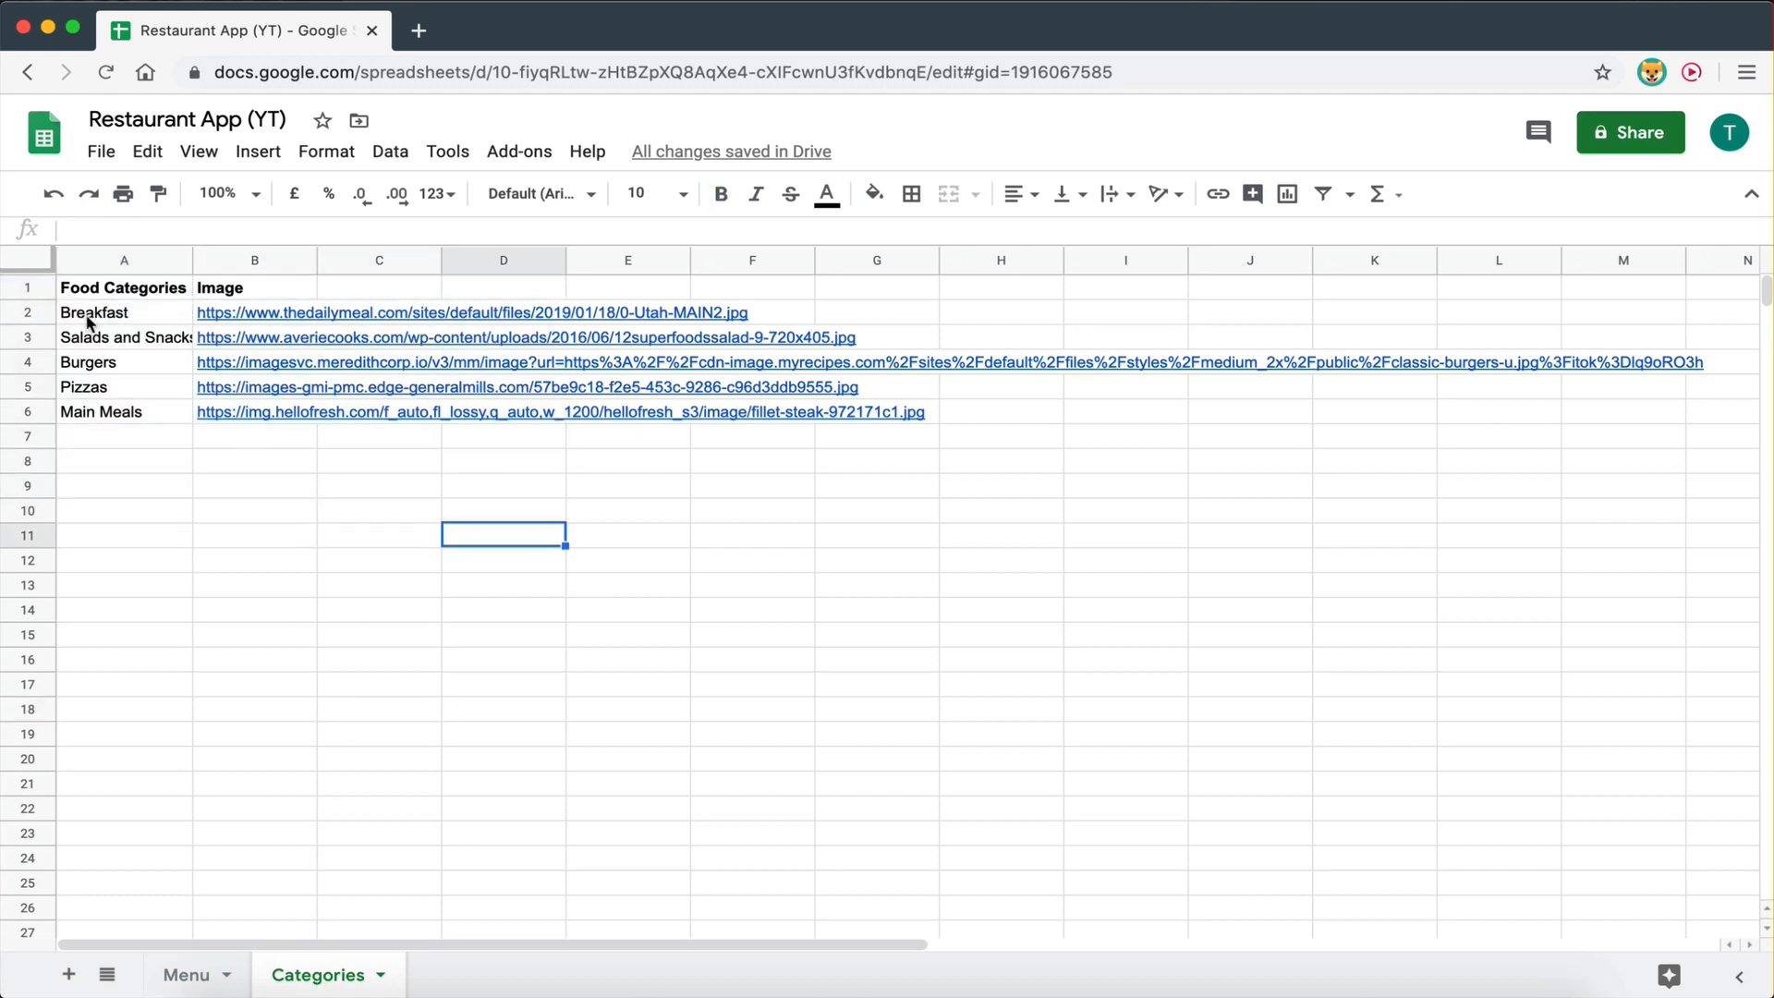
drag(90, 319, 89, 423)
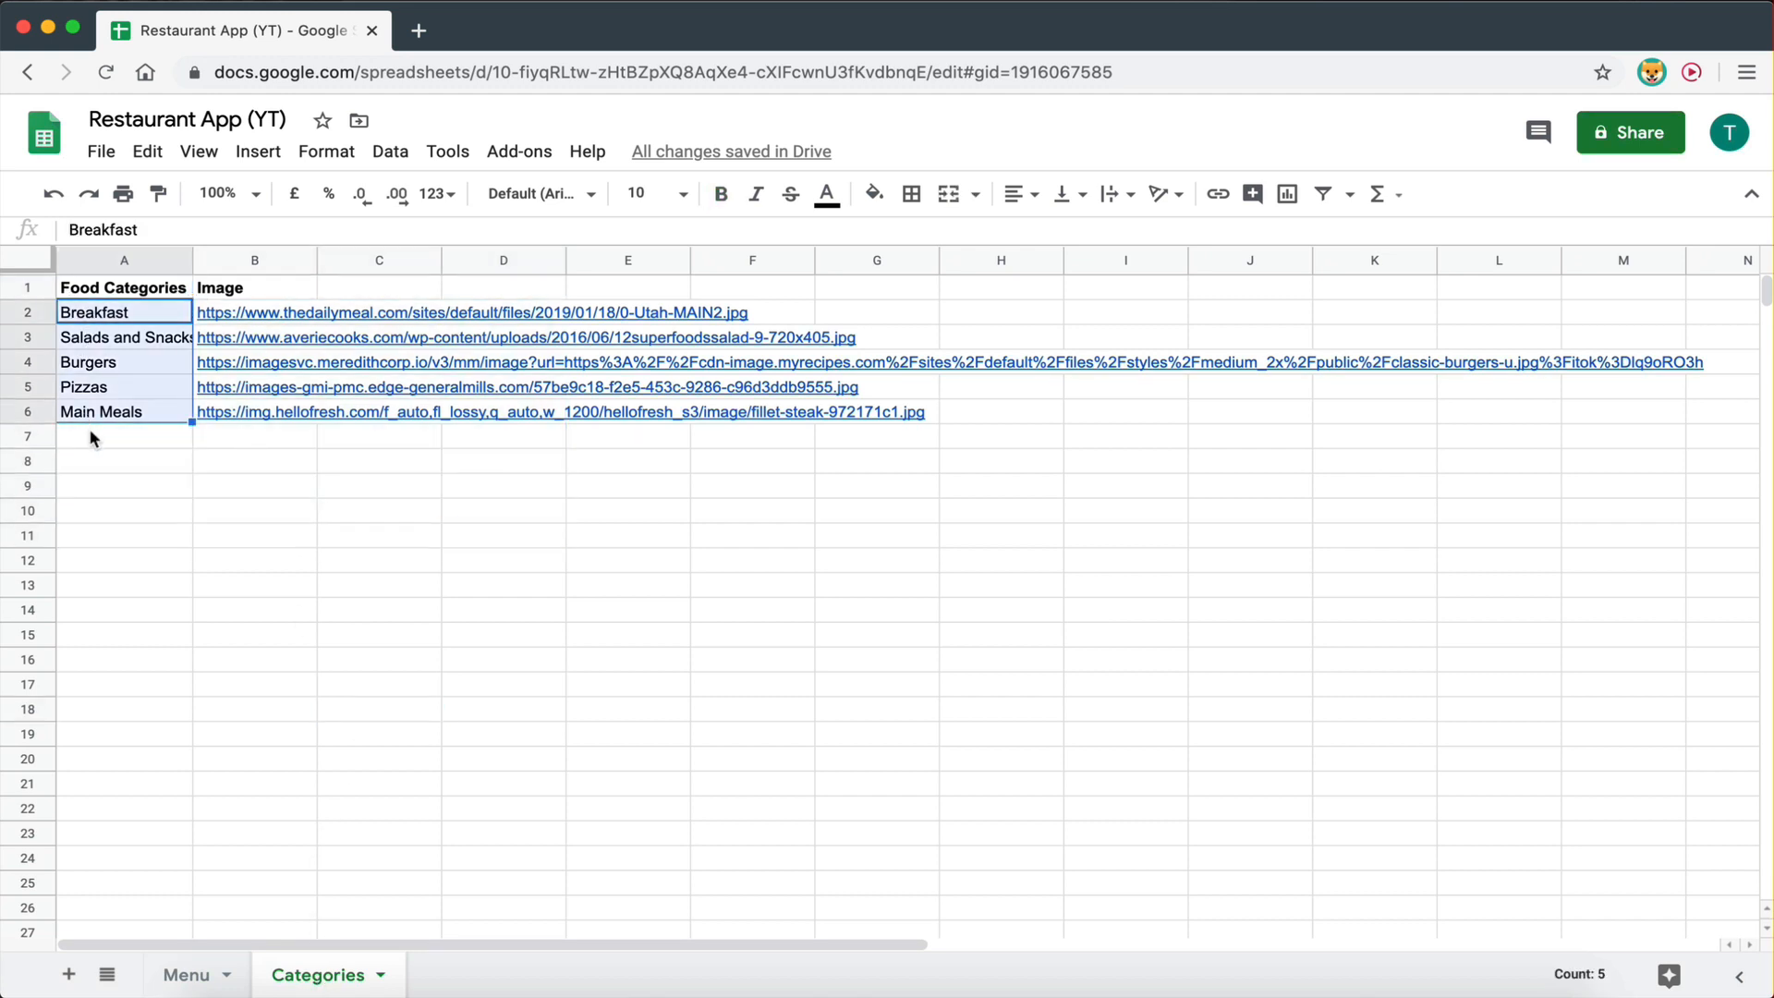
click(88, 436)
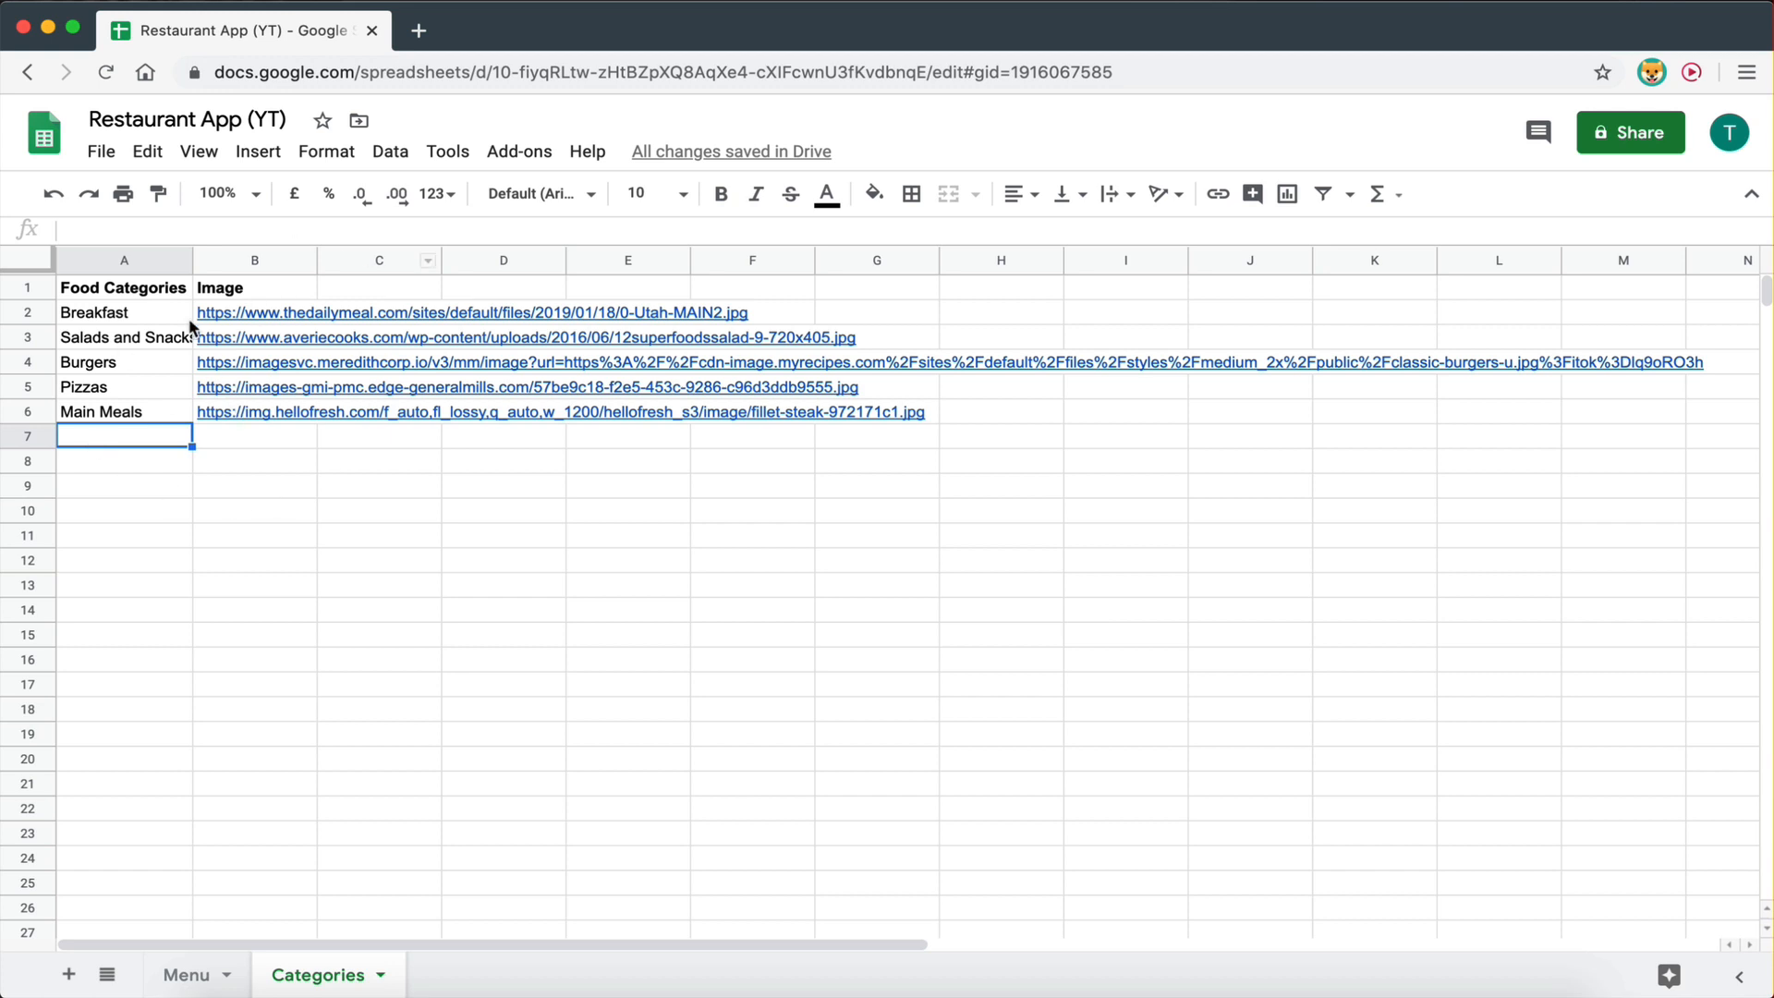
click(92, 317)
drag(91, 317, 90, 414)
click(90, 414)
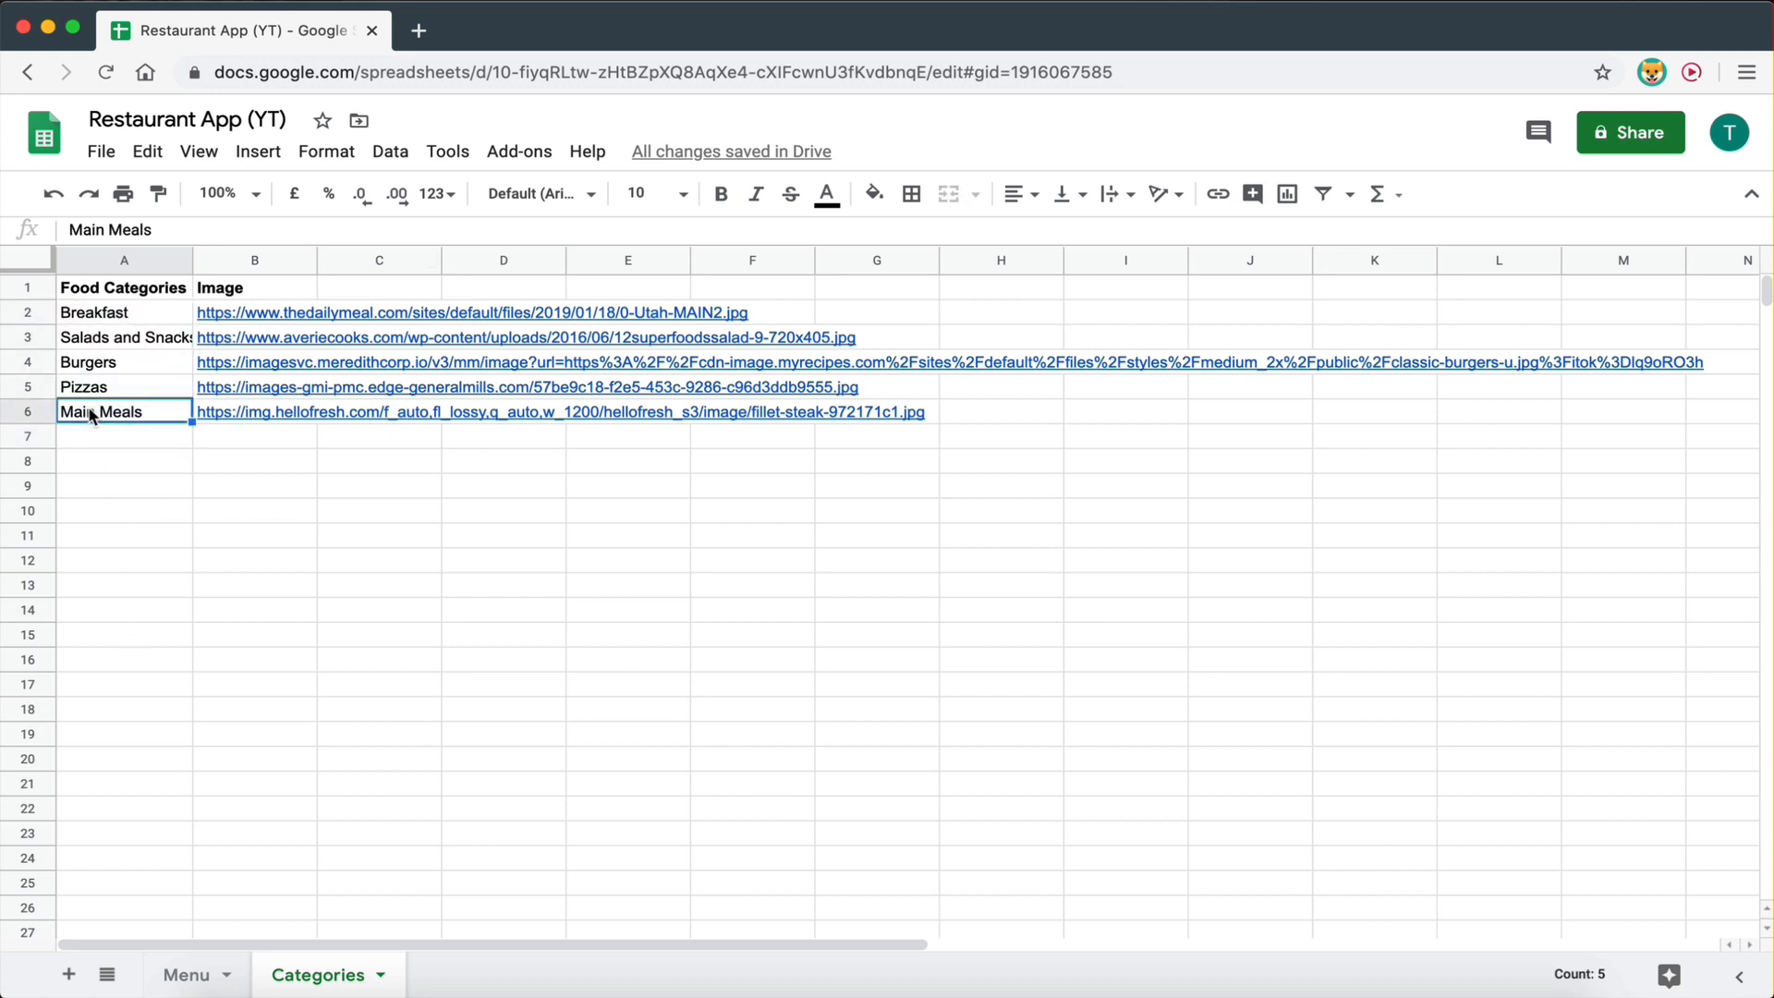
drag(90, 317, 90, 417)
click(90, 414)
drag(206, 313, 215, 420)
click(229, 579)
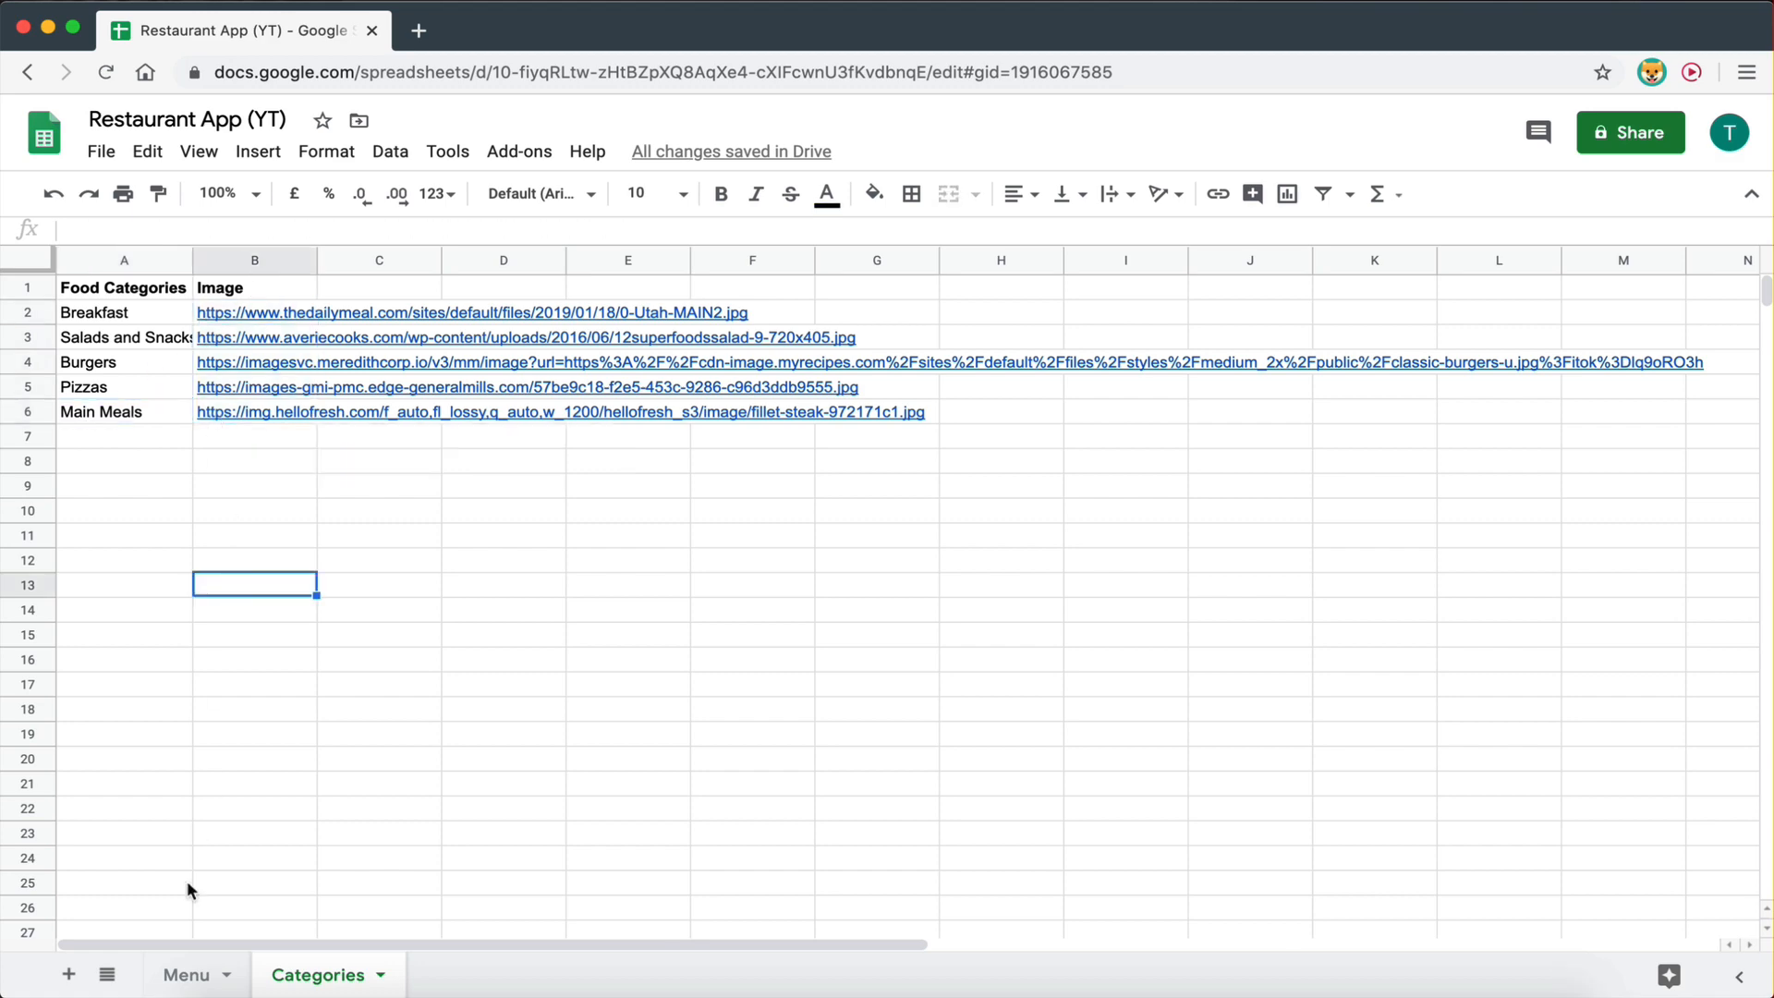
- Return to the Menu sheet and look over its column of dish names
click(188, 979)
click(462, 685)
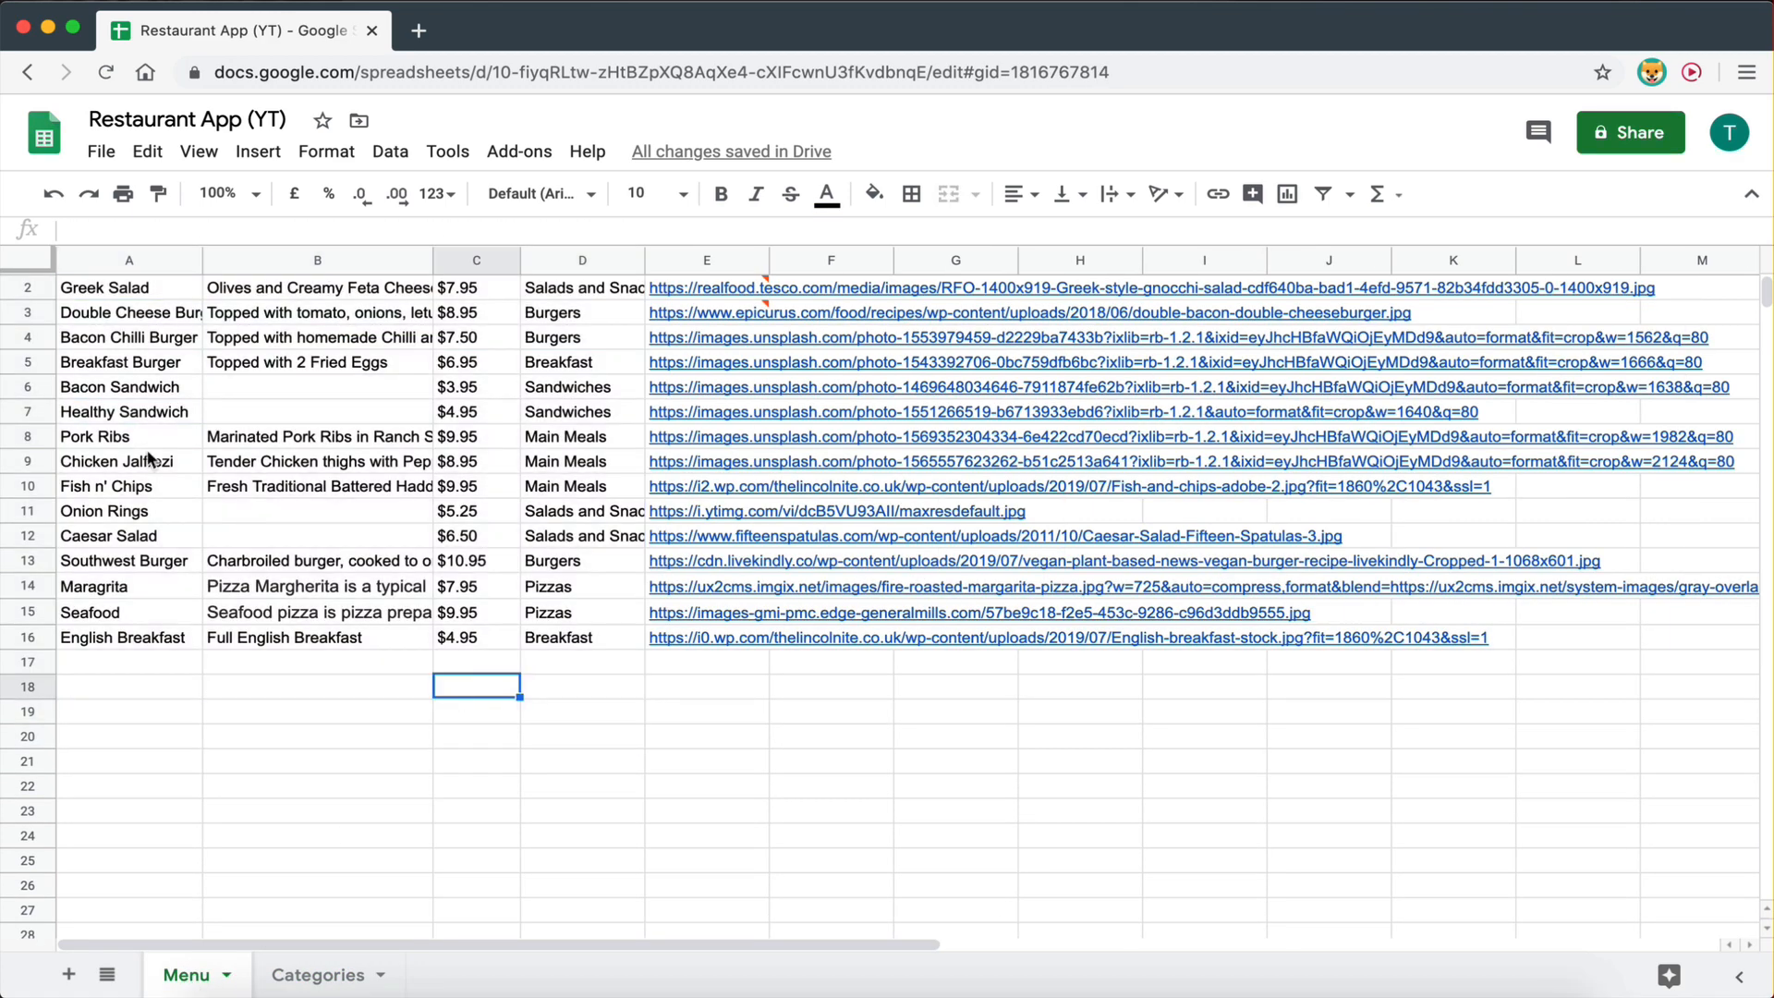
scroll(175, 492, up, 1)
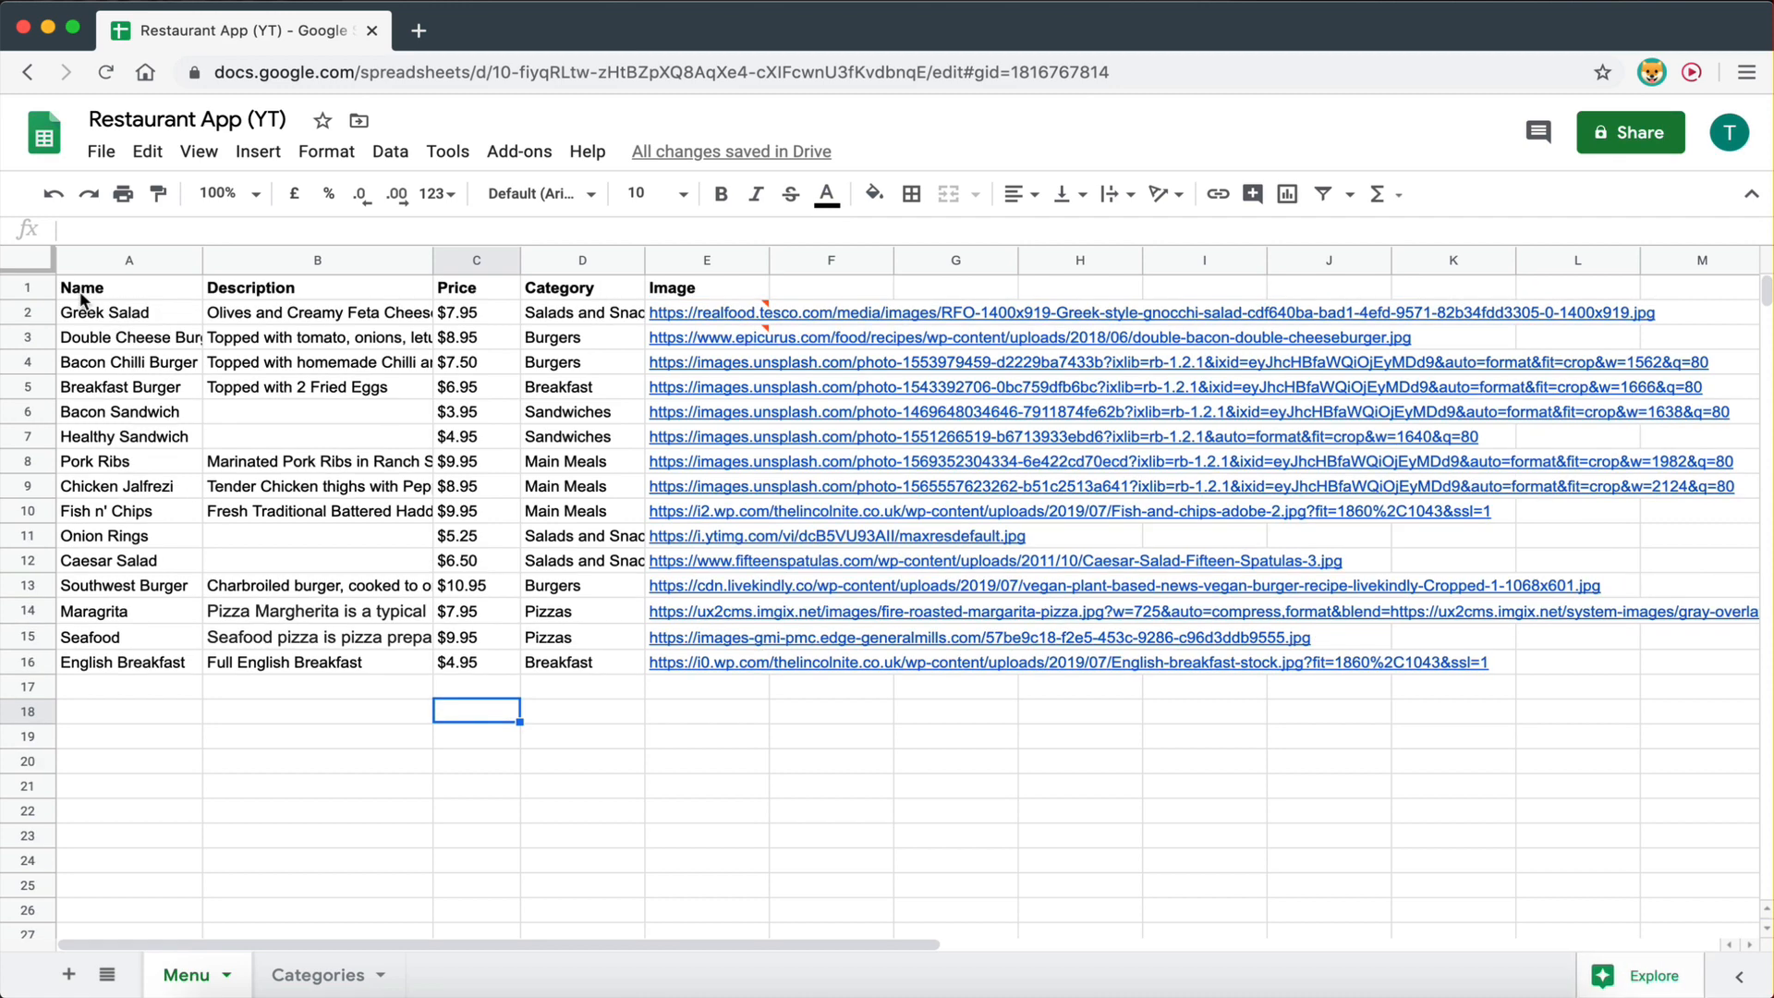
drag(85, 291, 85, 681)
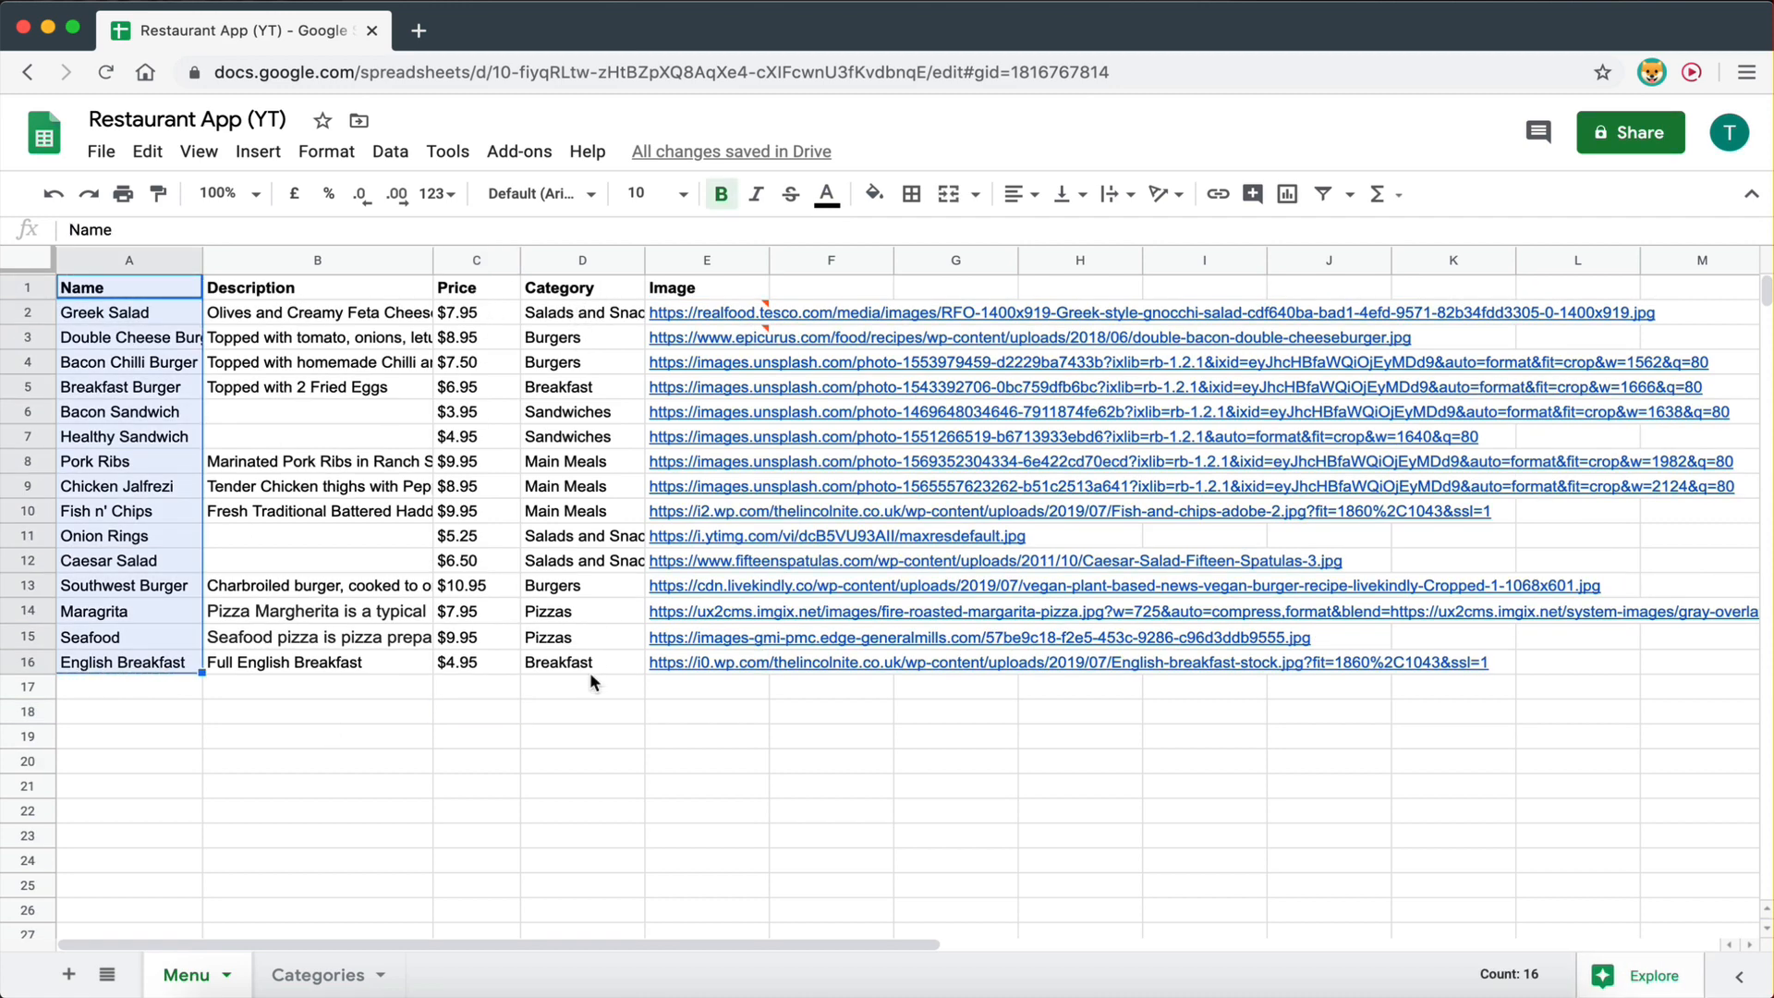
mouse_move(704, 666)
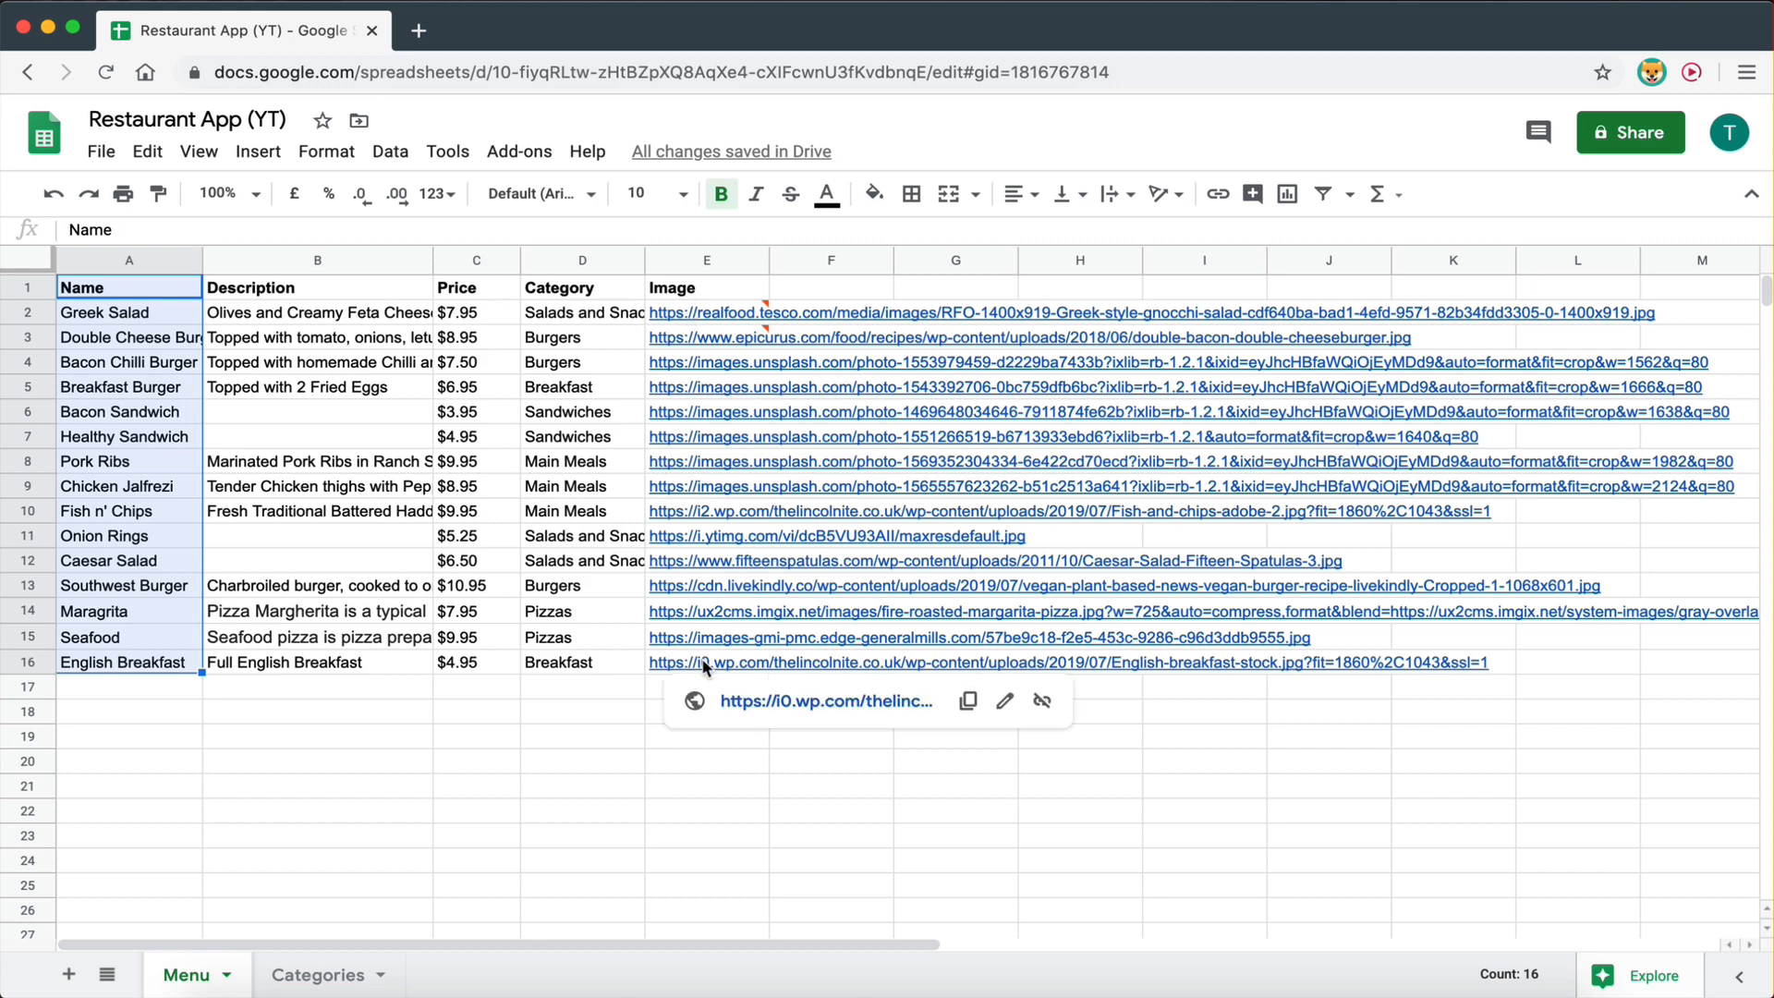
click(718, 766)
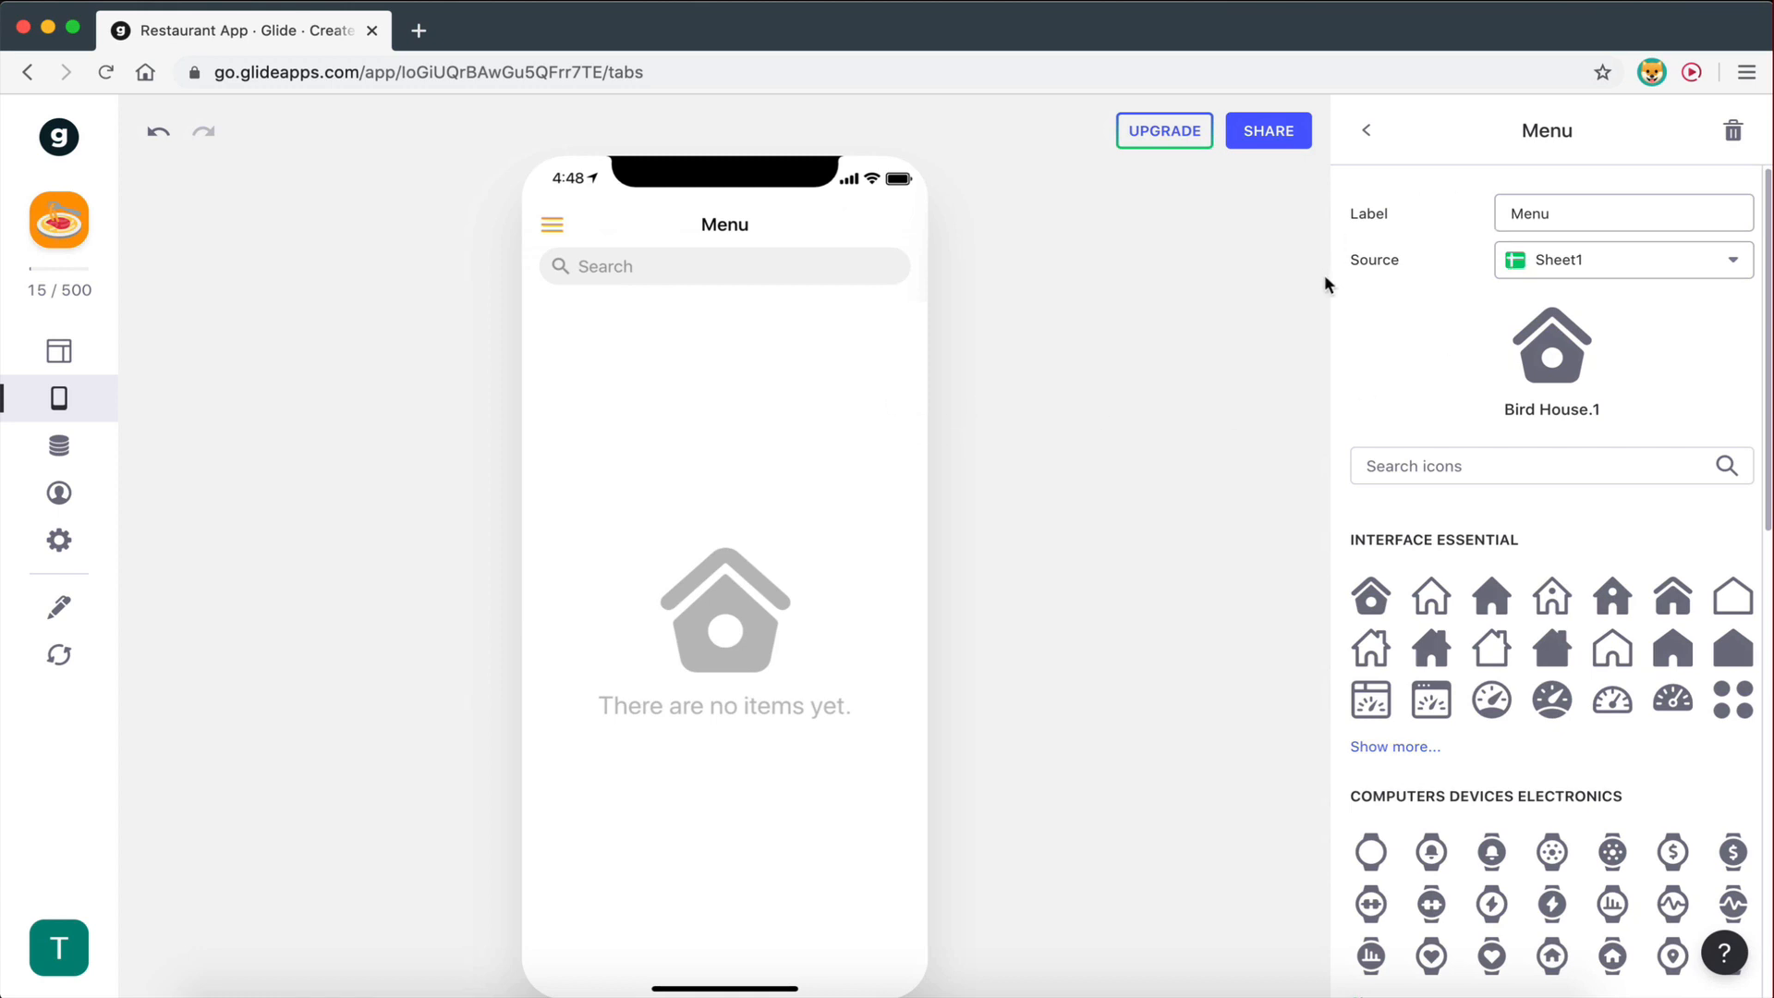
- Set the Menu tab's data source to the Menu sheet instead of Sheet1
click(1564, 265)
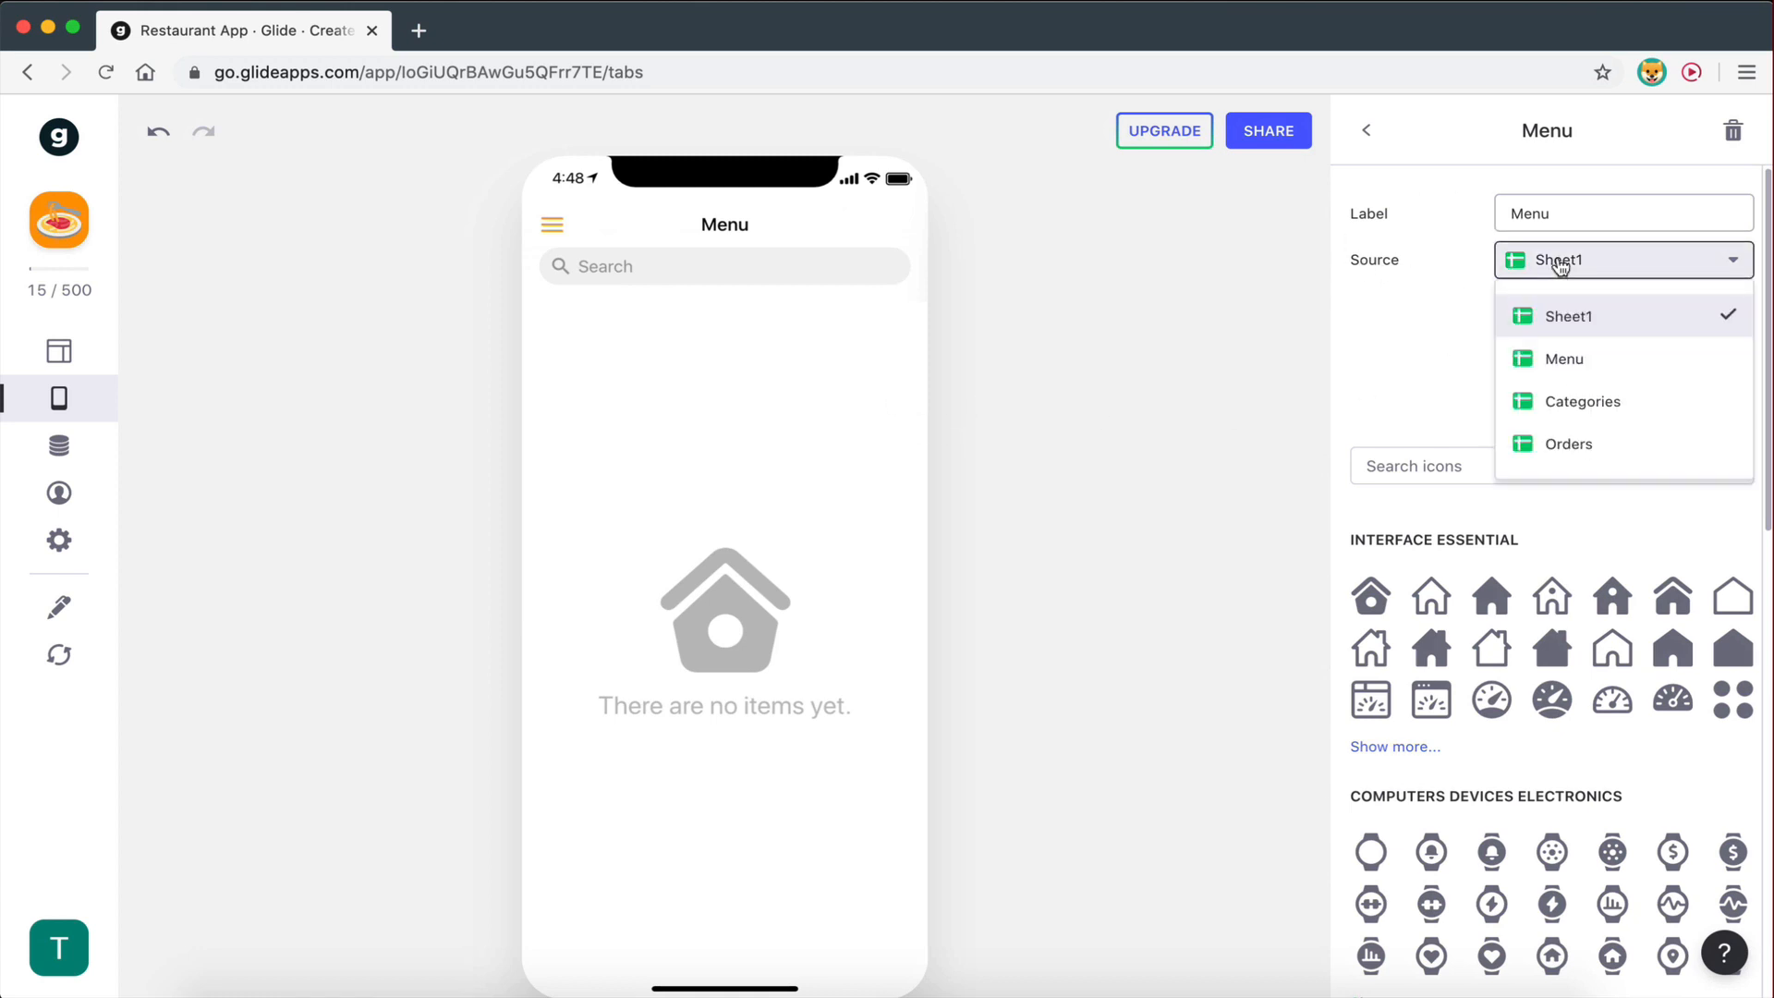
click(1574, 362)
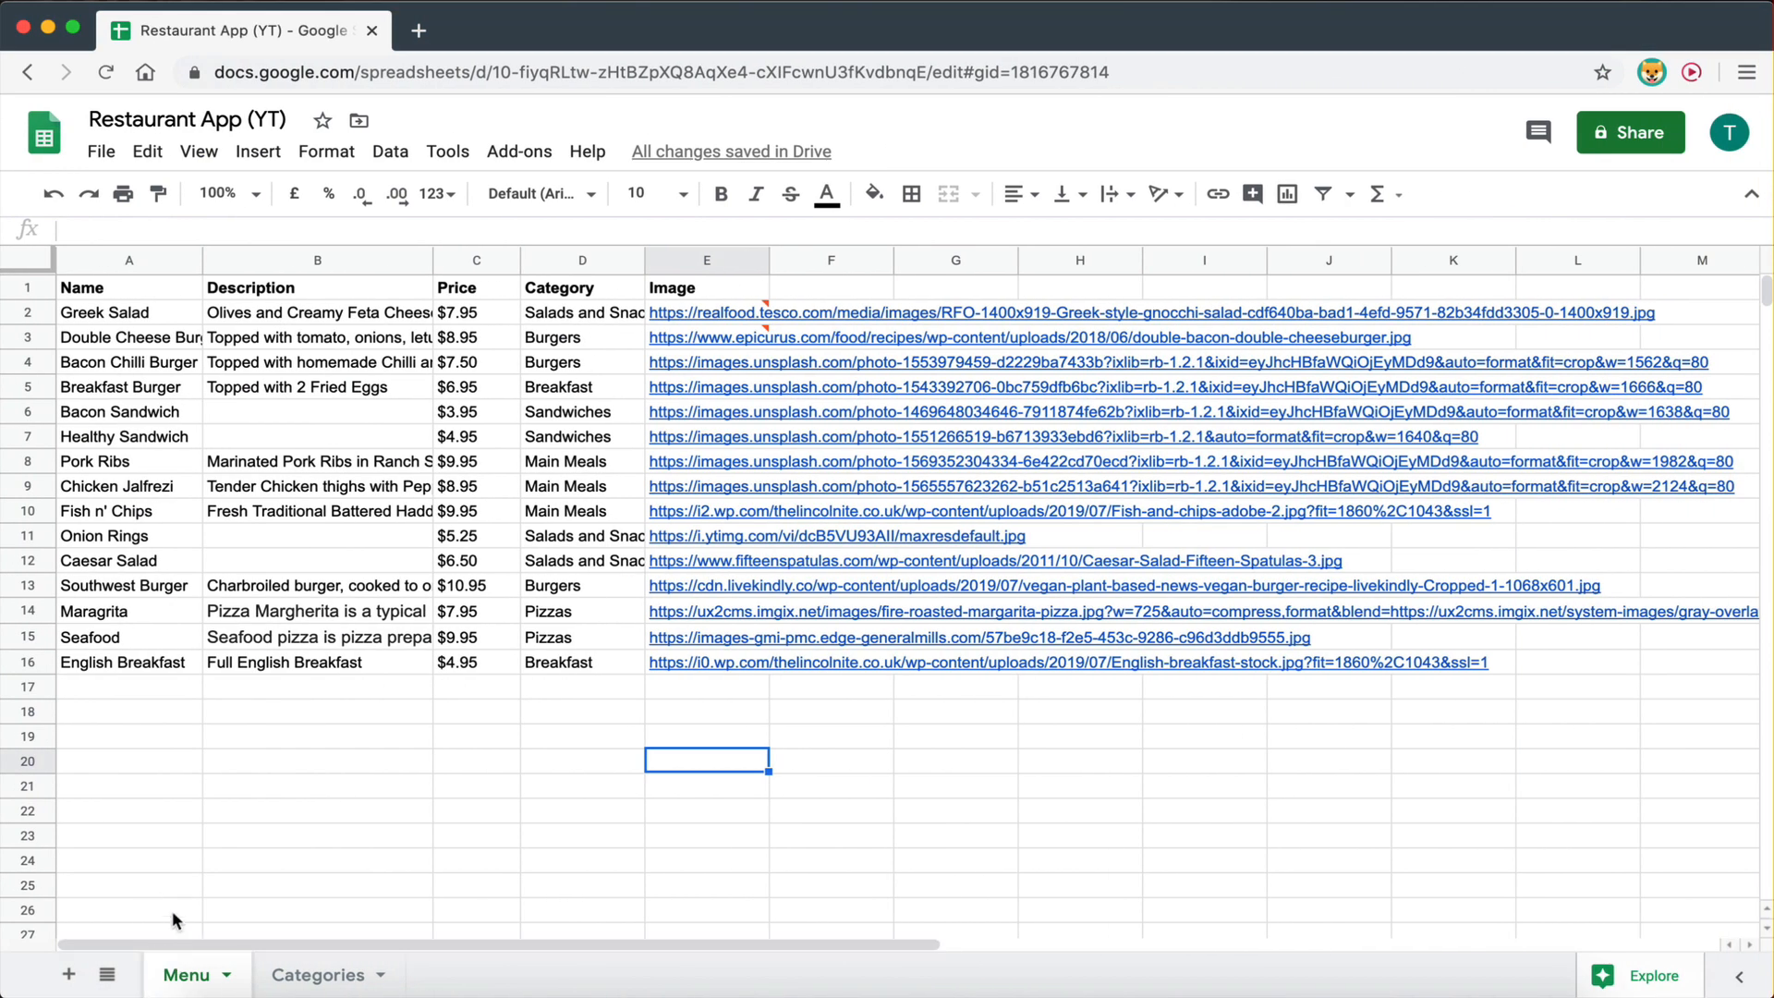
key(ctrl+Left)
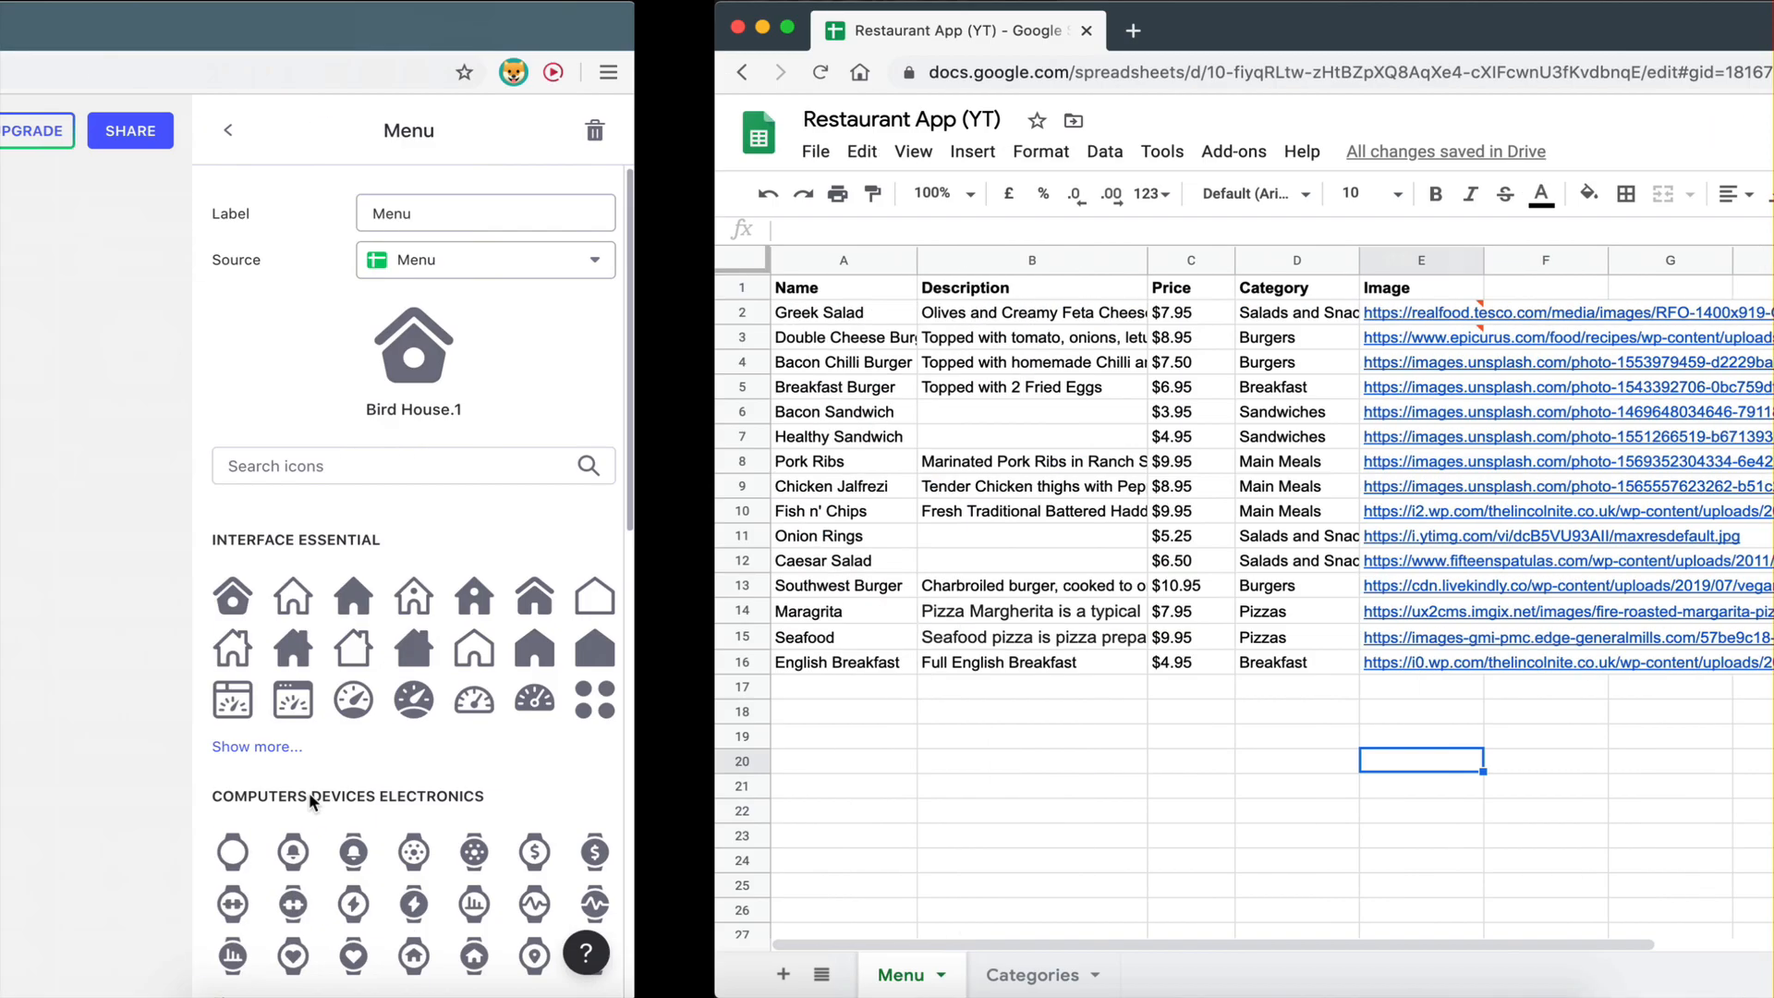
click(1564, 262)
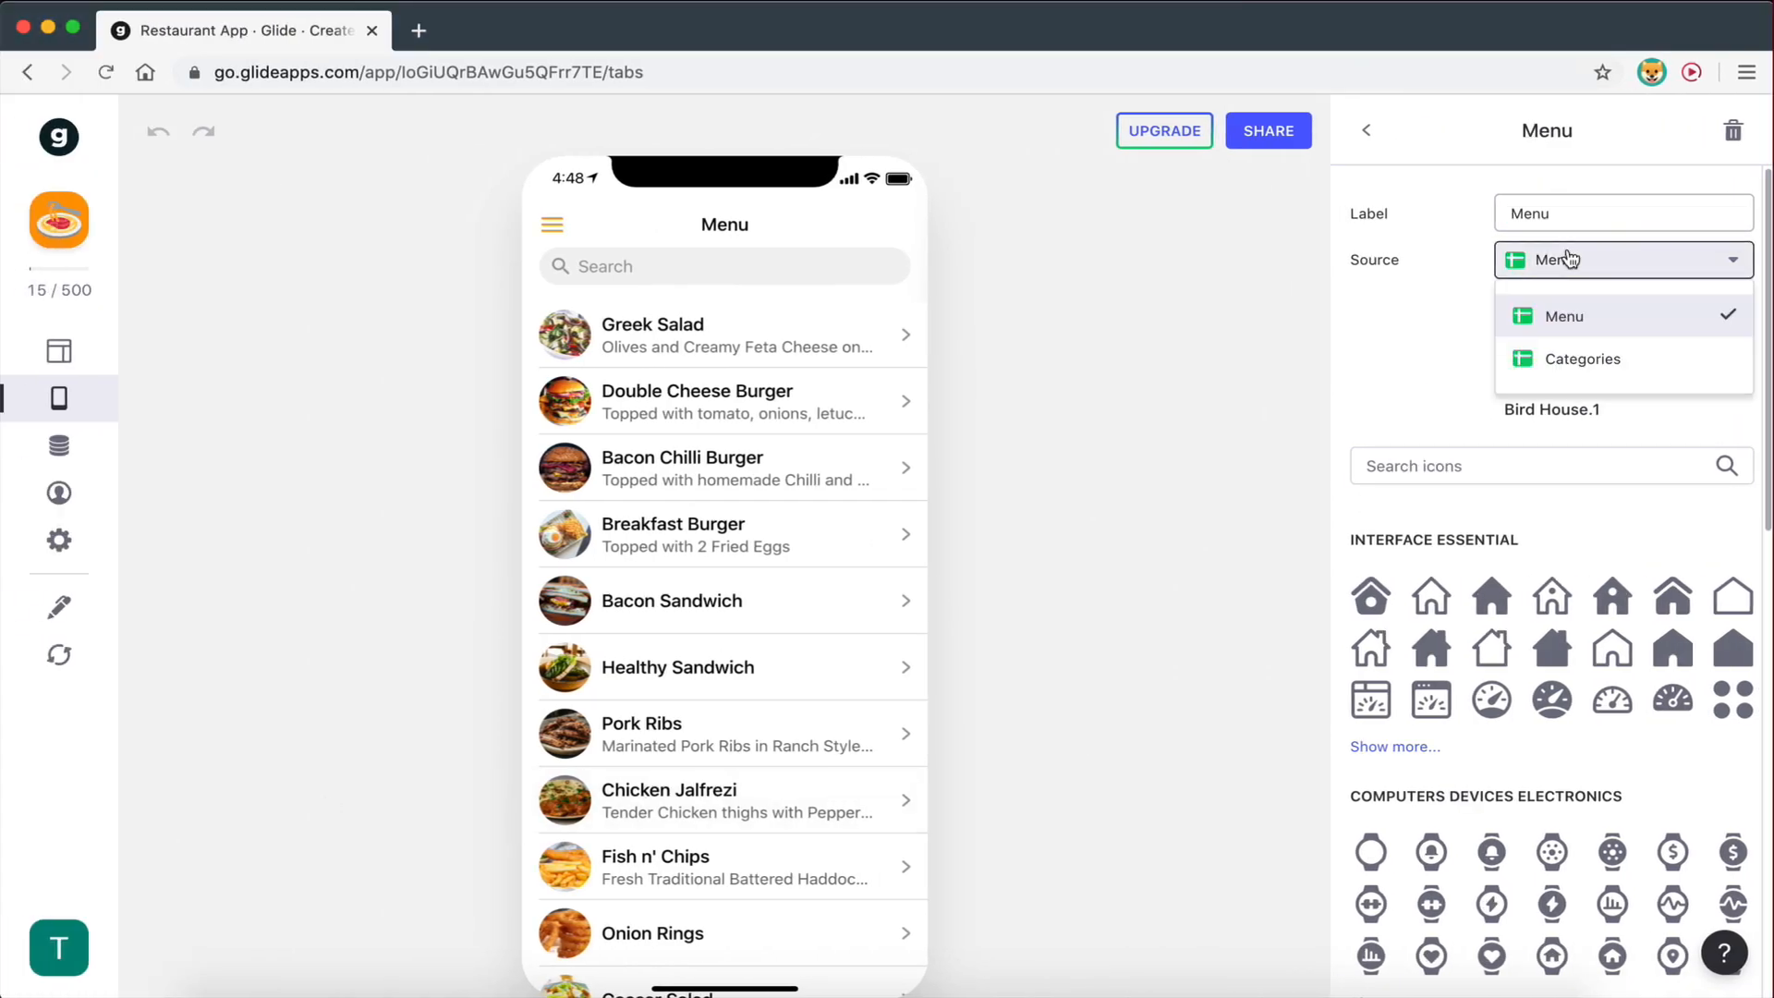
click(1421, 355)
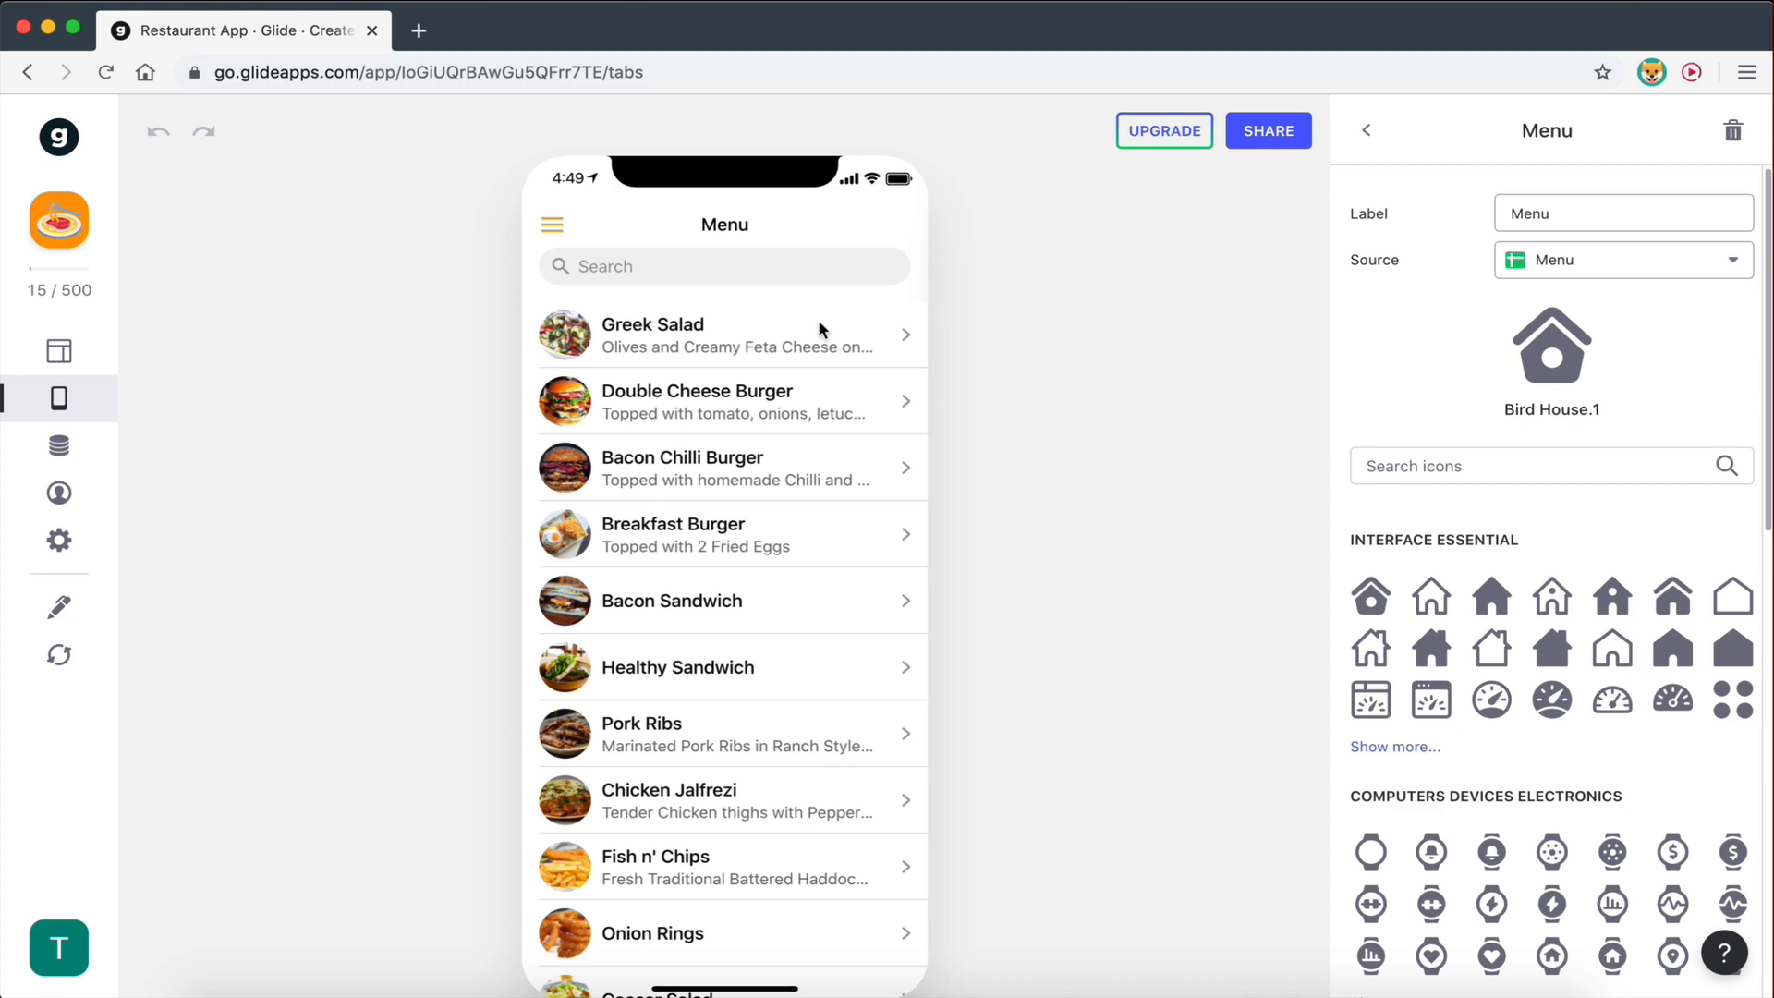
- Scroll through the dishes in the phone preview, then show the Menu screen's layout properties
scroll(658, 878, down, 4)
scroll(661, 869, up, 4)
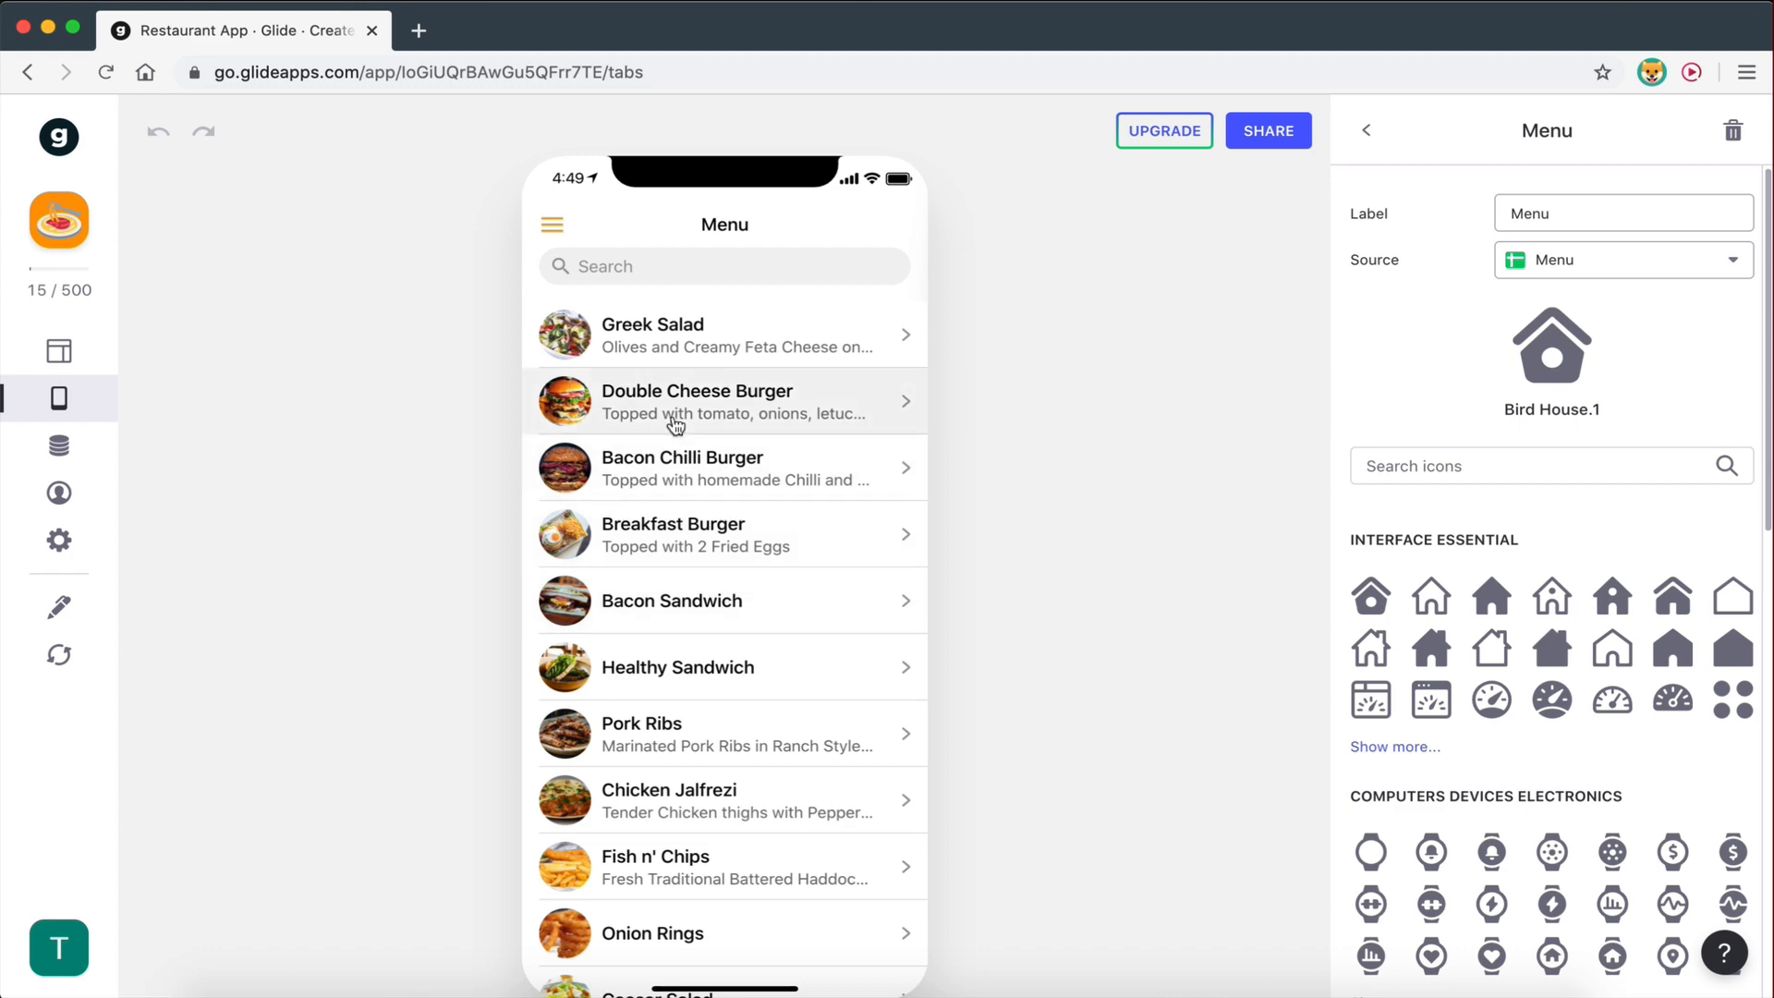
scroll(780, 712, down, 5)
scroll(780, 712, up, 5)
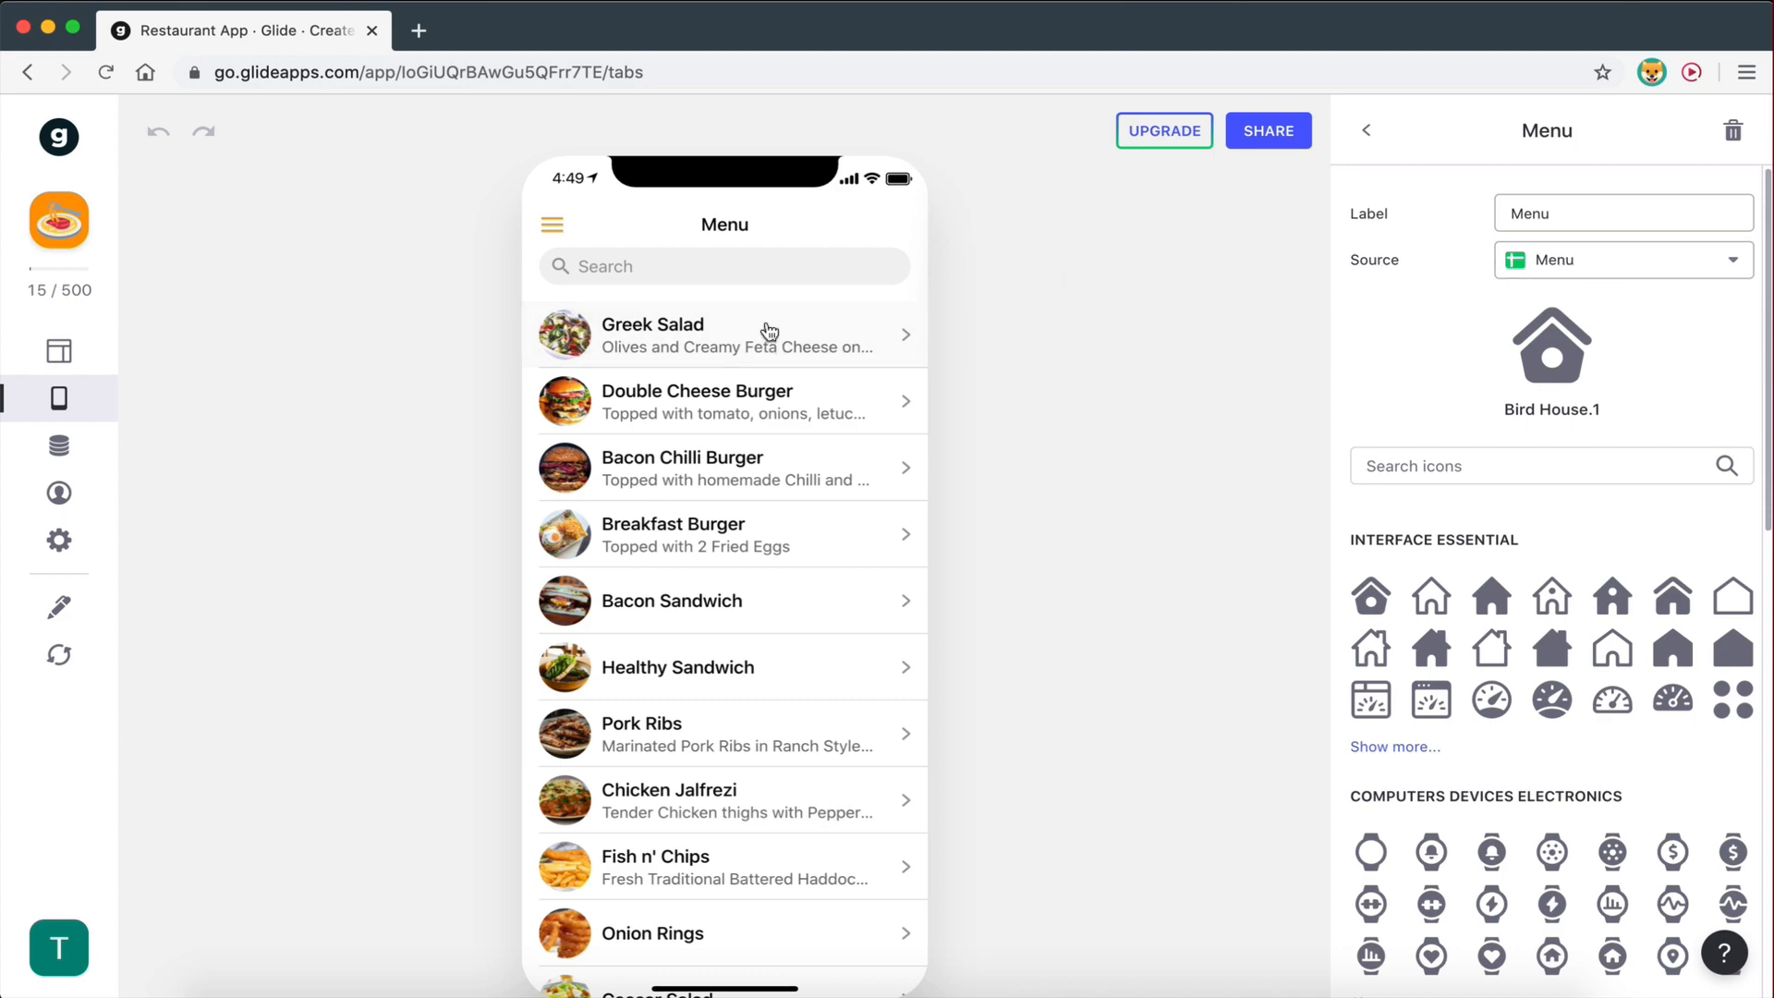
scroll(740, 628, down, 4)
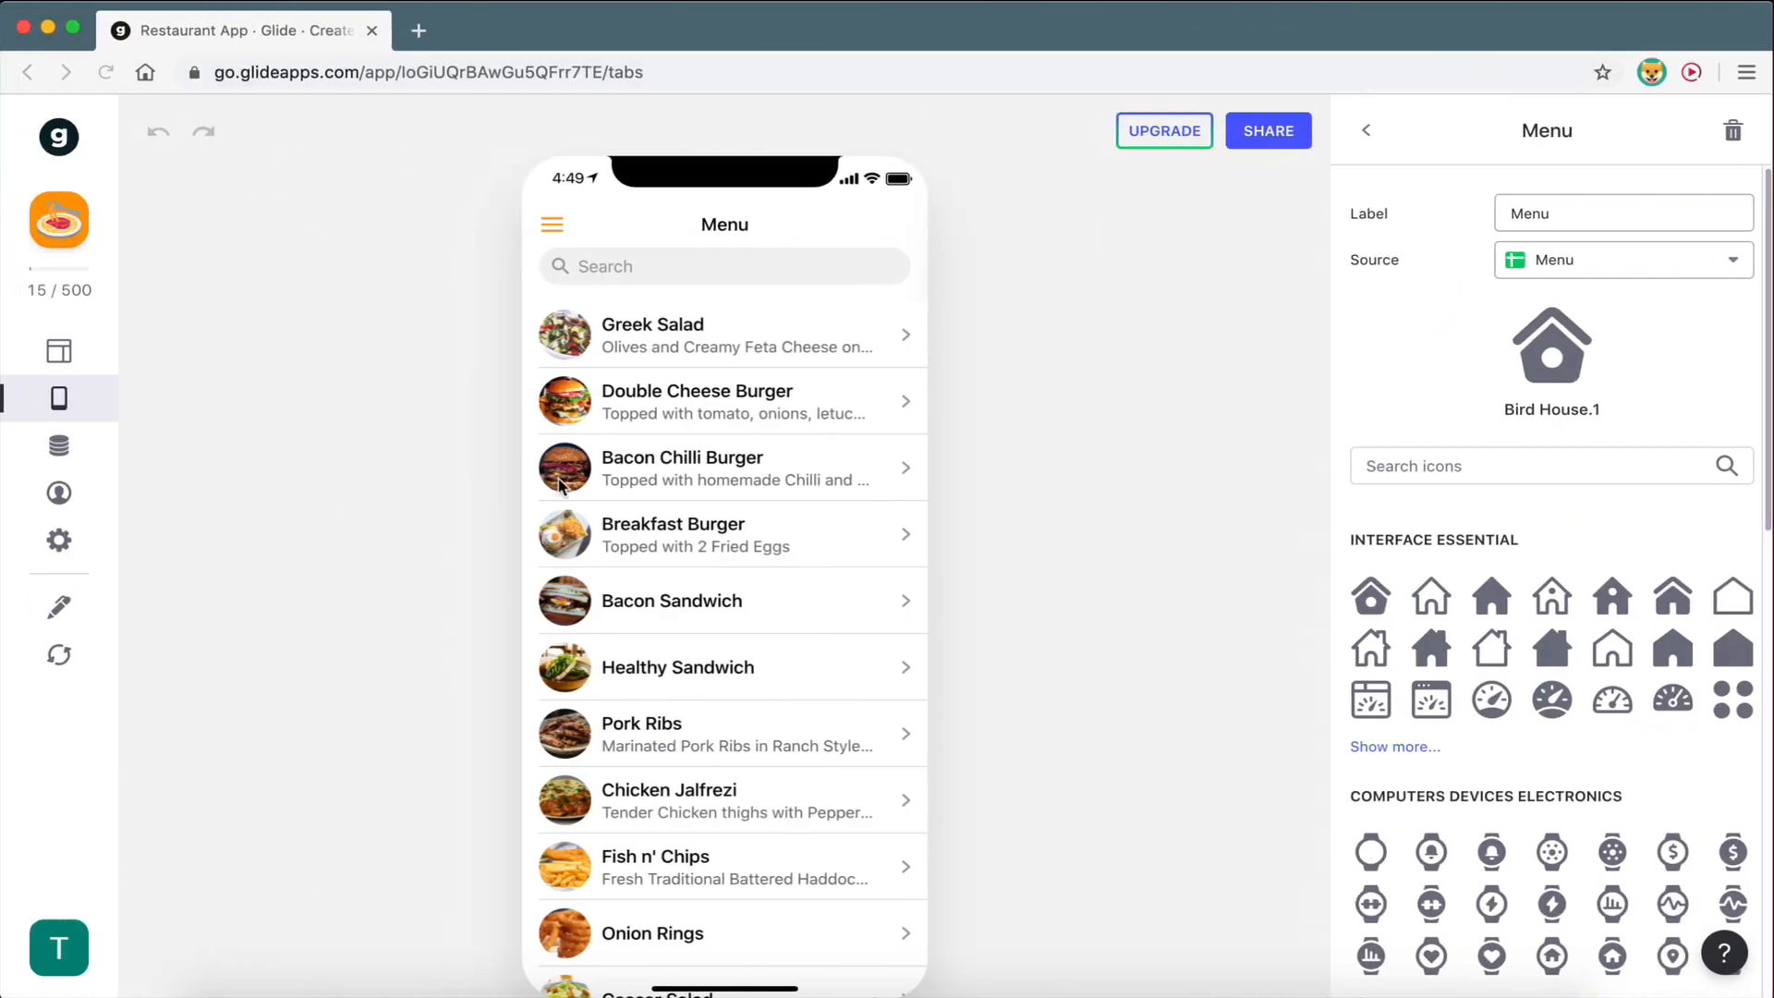
scroll(607, 920, down, 4)
scroll(607, 918, up, 4)
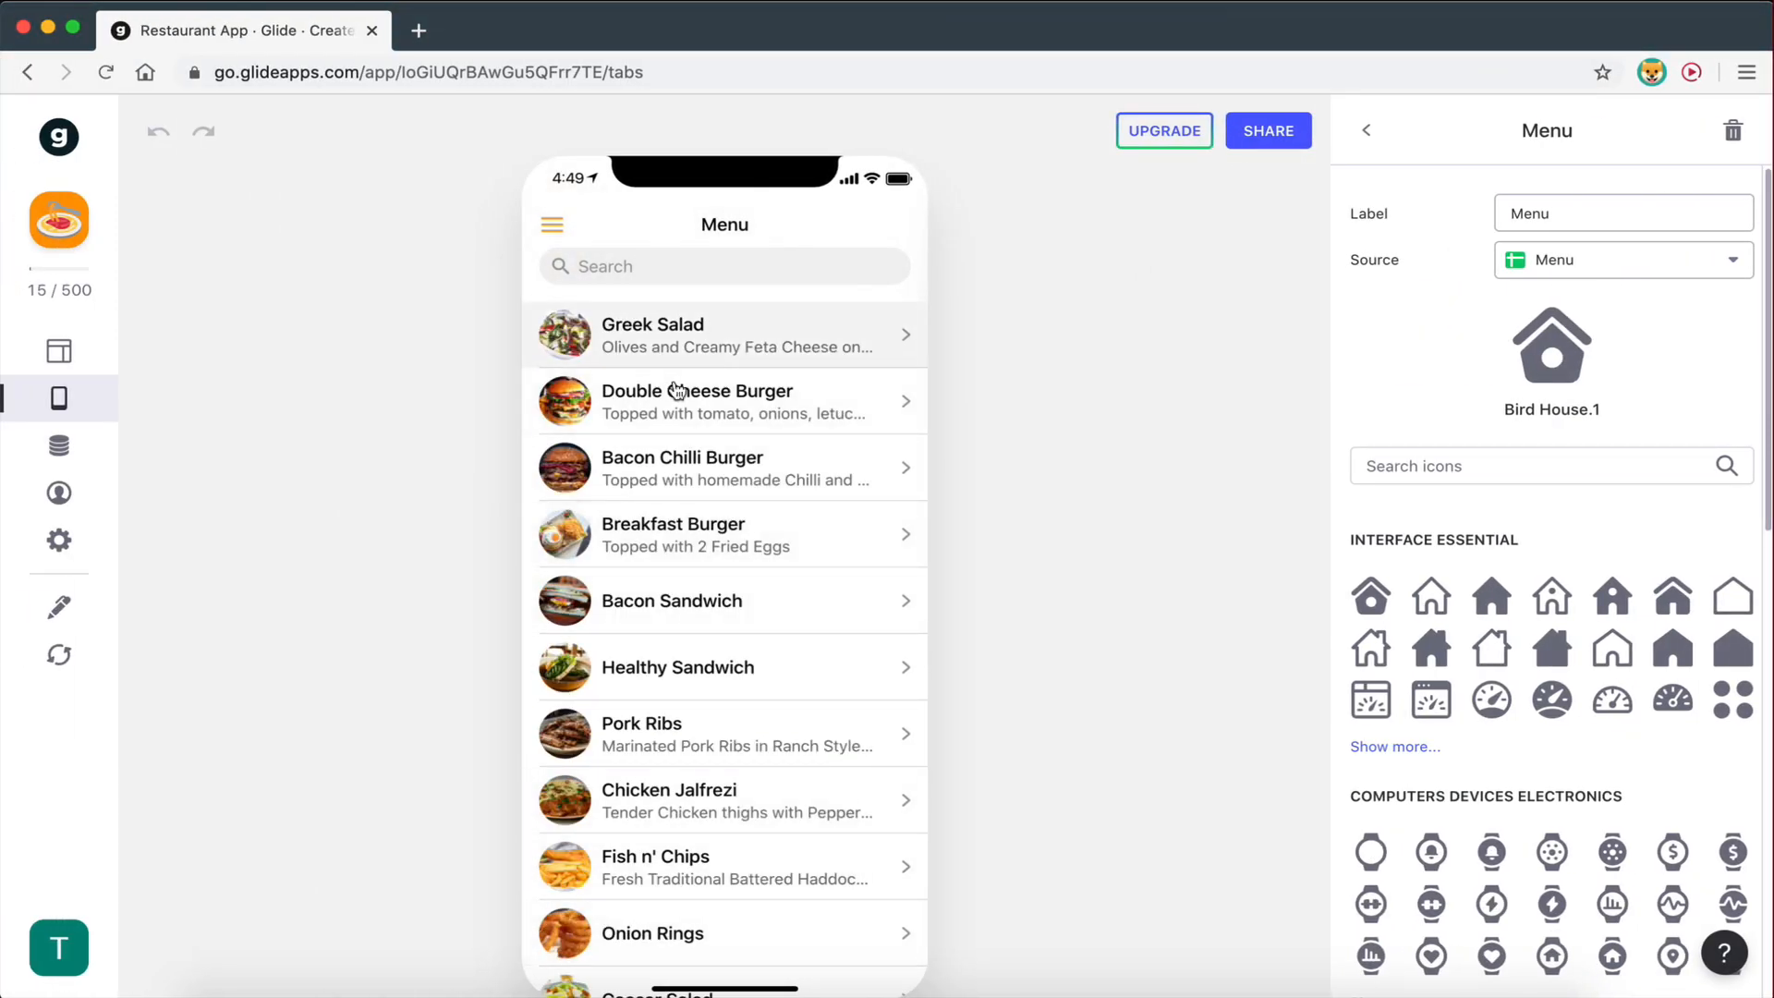
scroll(674, 903, down, 2)
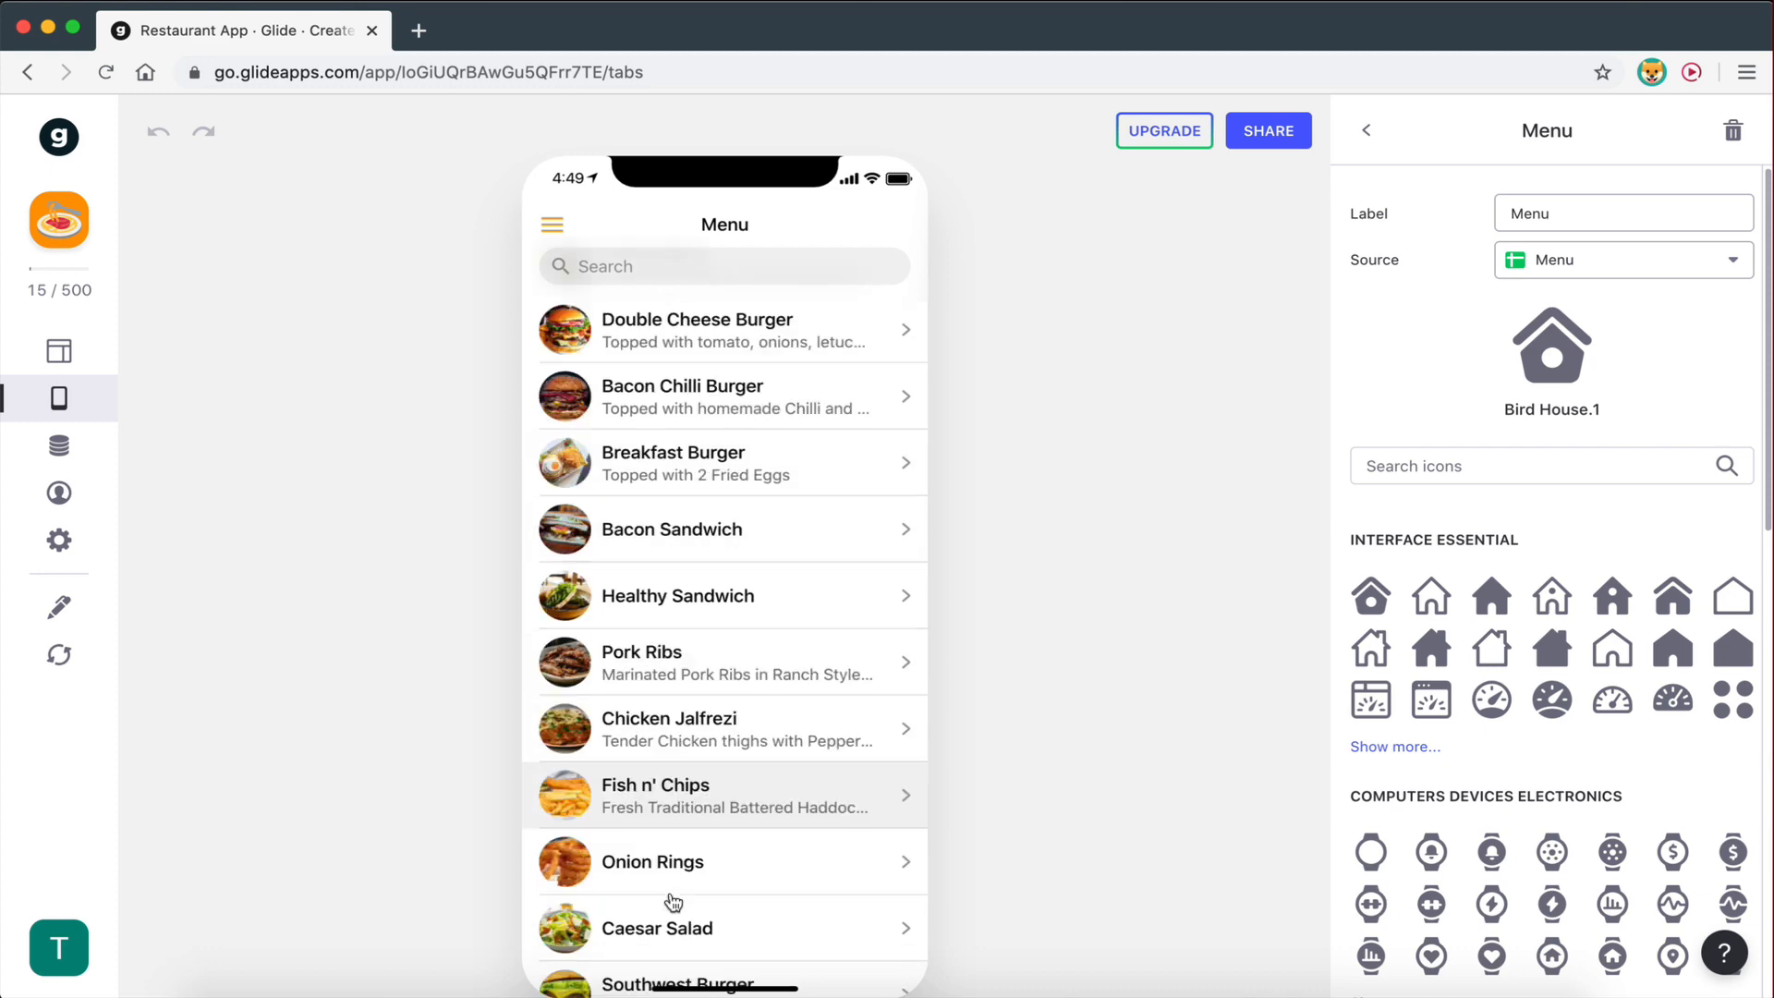
scroll(673, 903, up, 2)
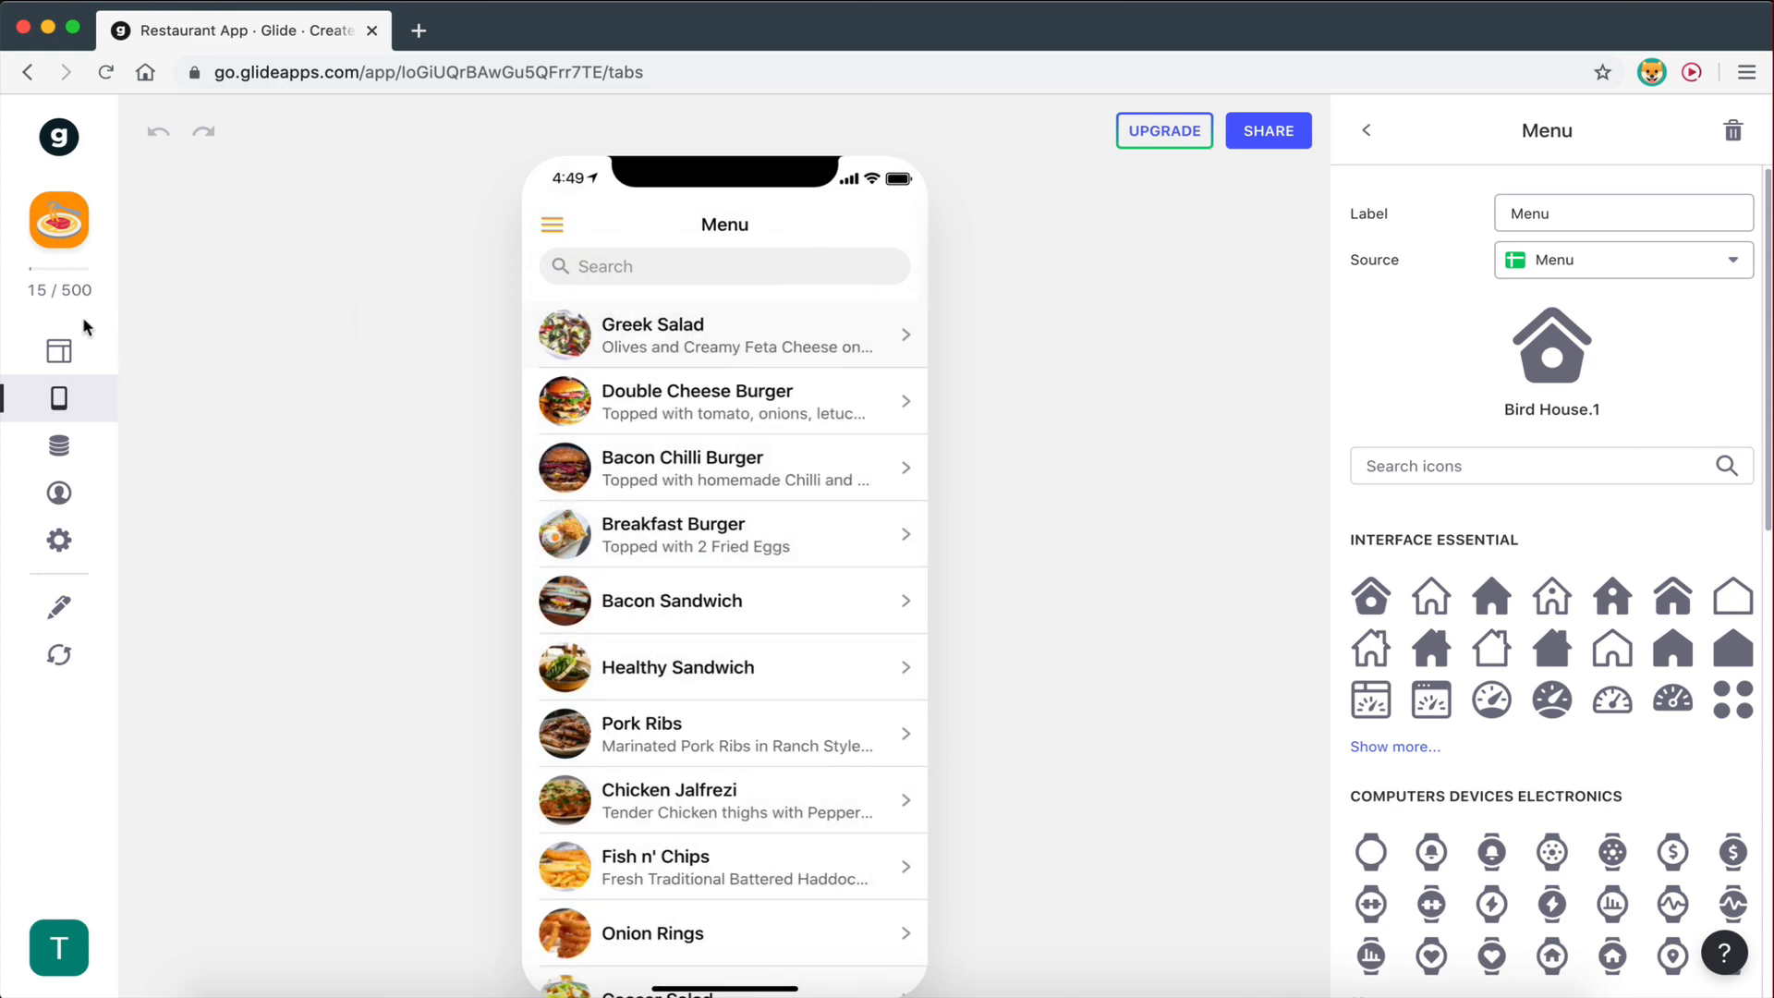
click(59, 359)
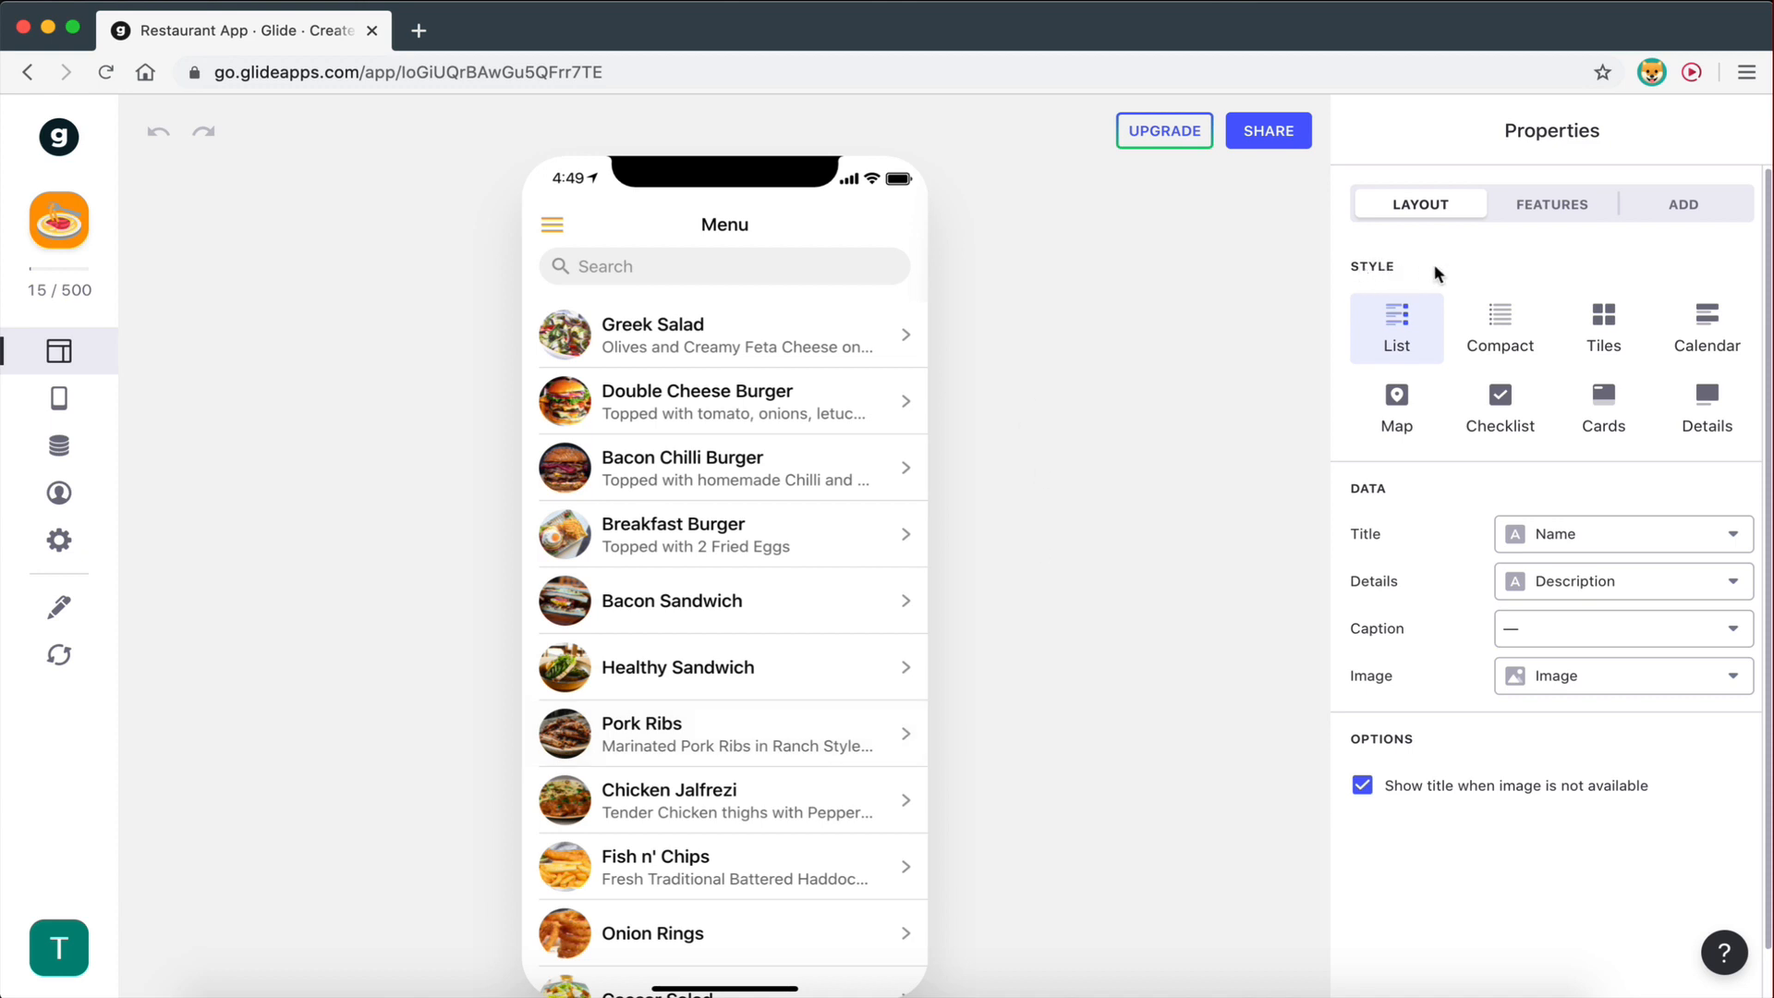
- Try the Compact and Tiles styles for the dish list, settling on List
click(1507, 333)
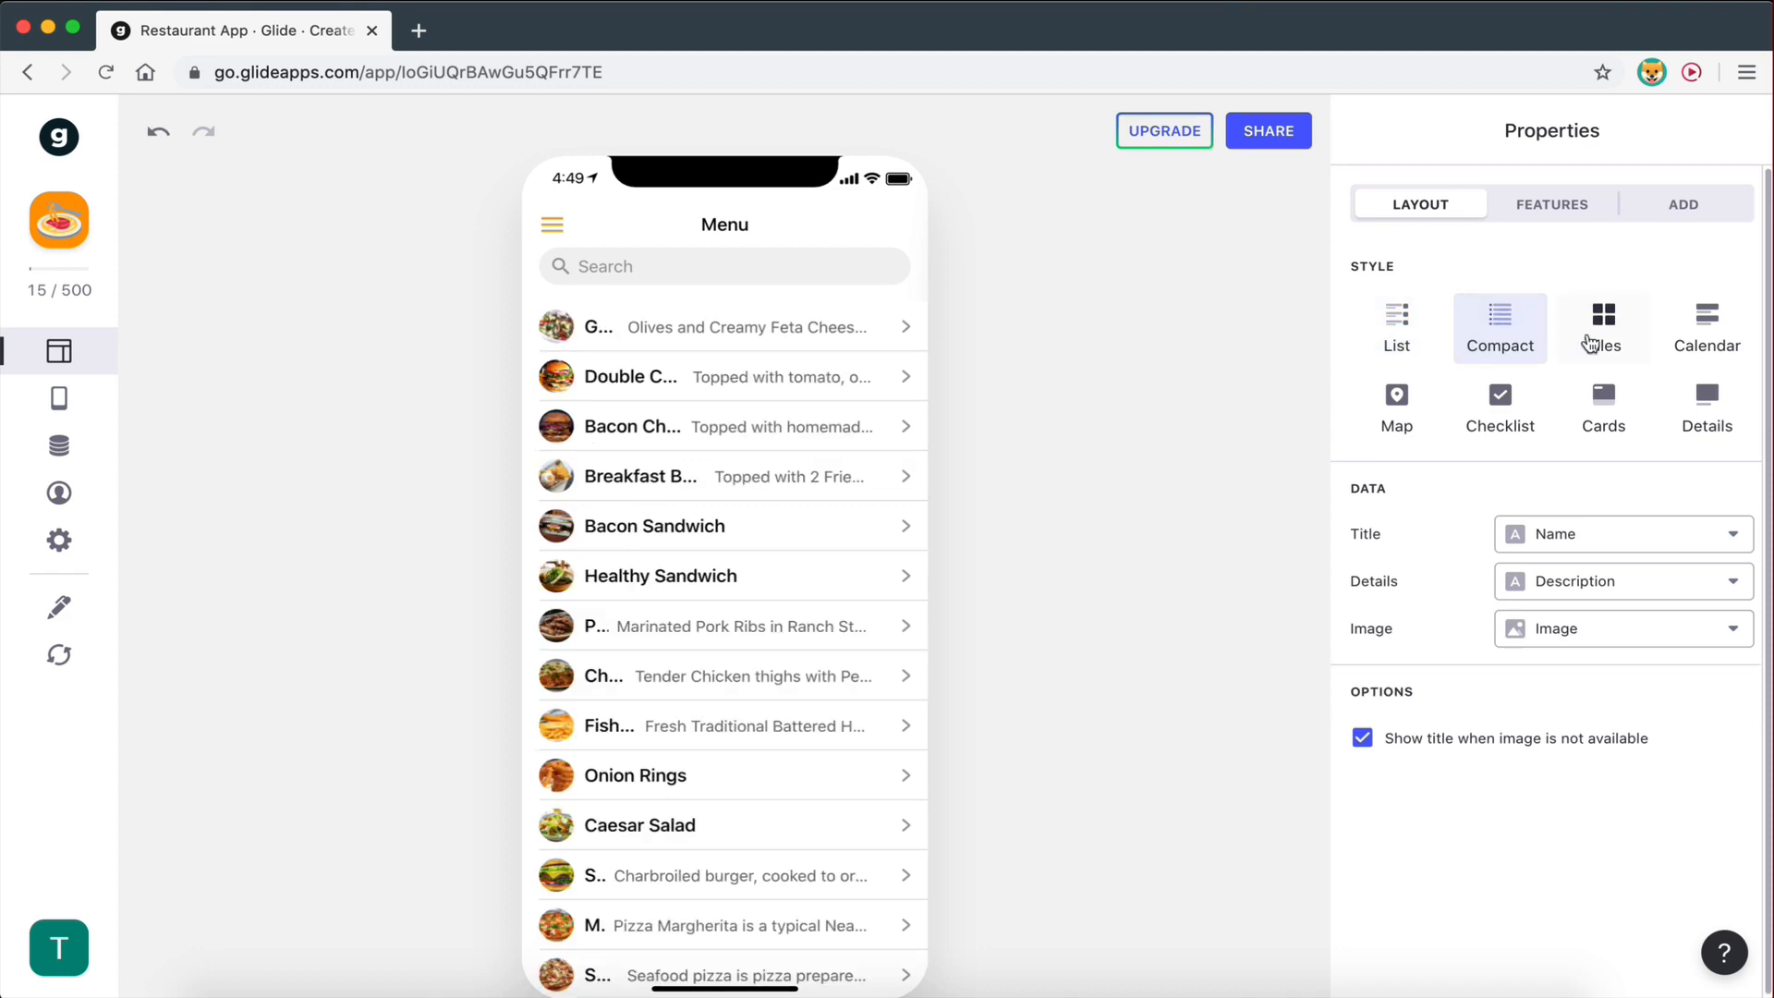
click(1599, 335)
click(1387, 319)
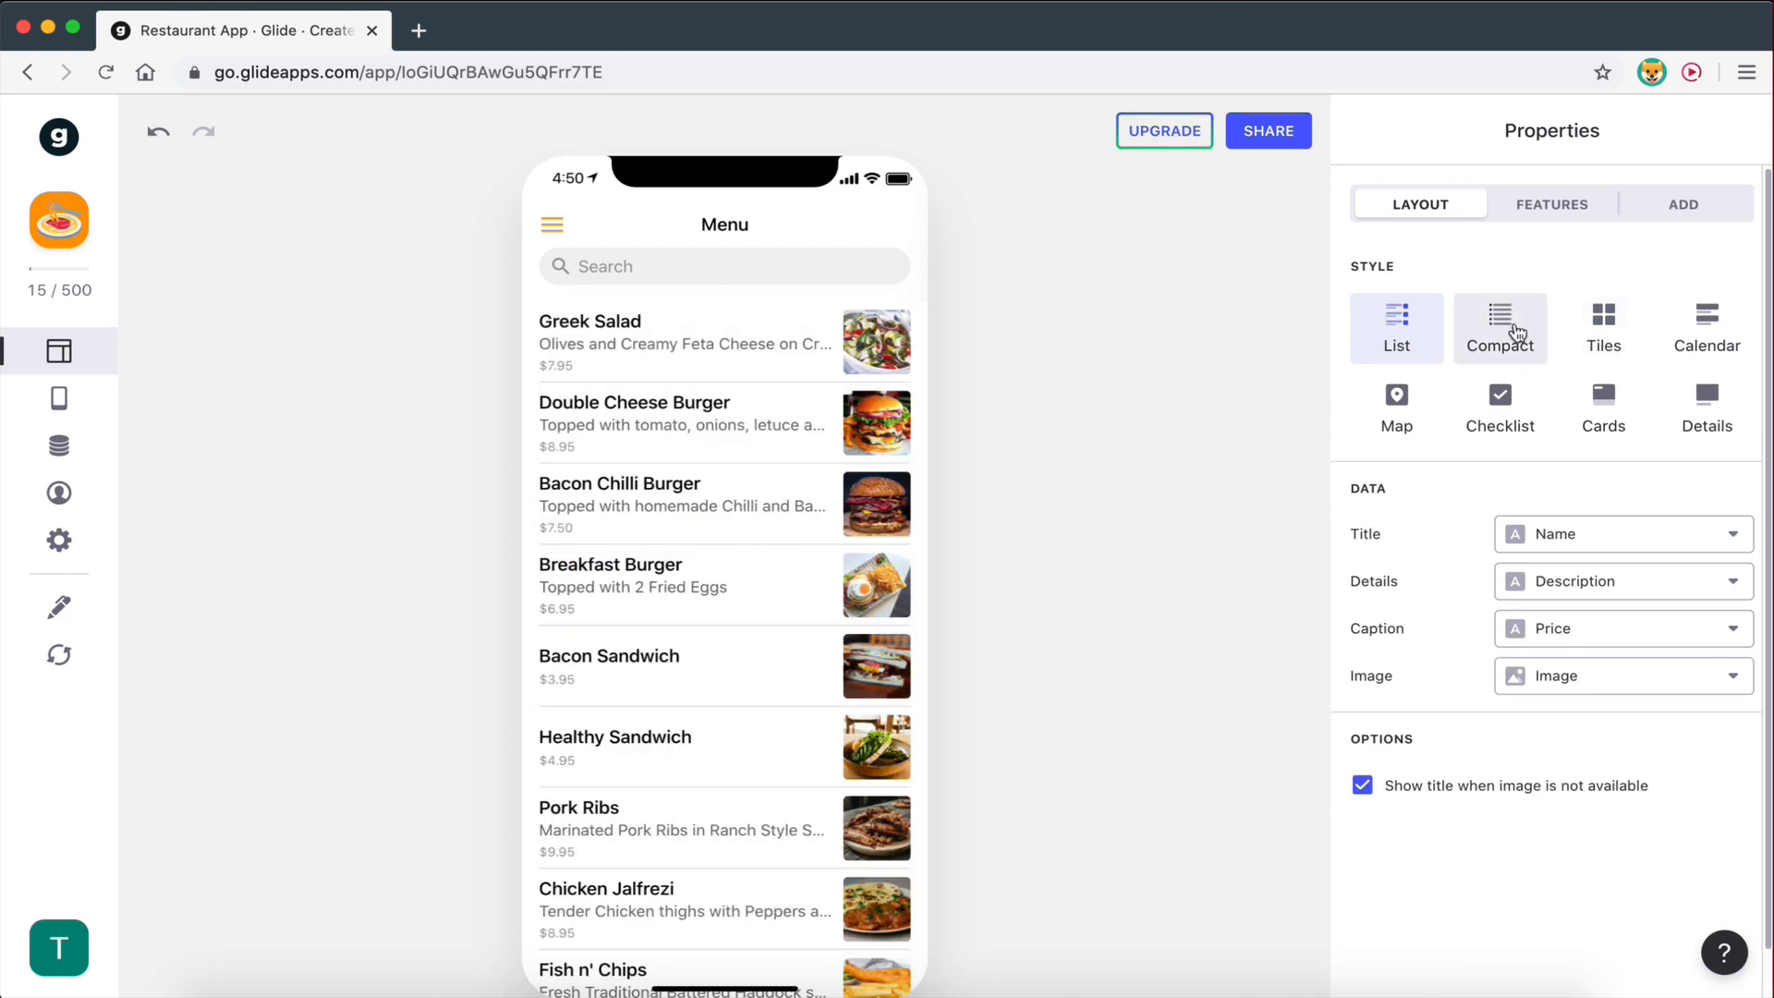
click(1511, 335)
click(1386, 329)
click(1592, 333)
click(1395, 329)
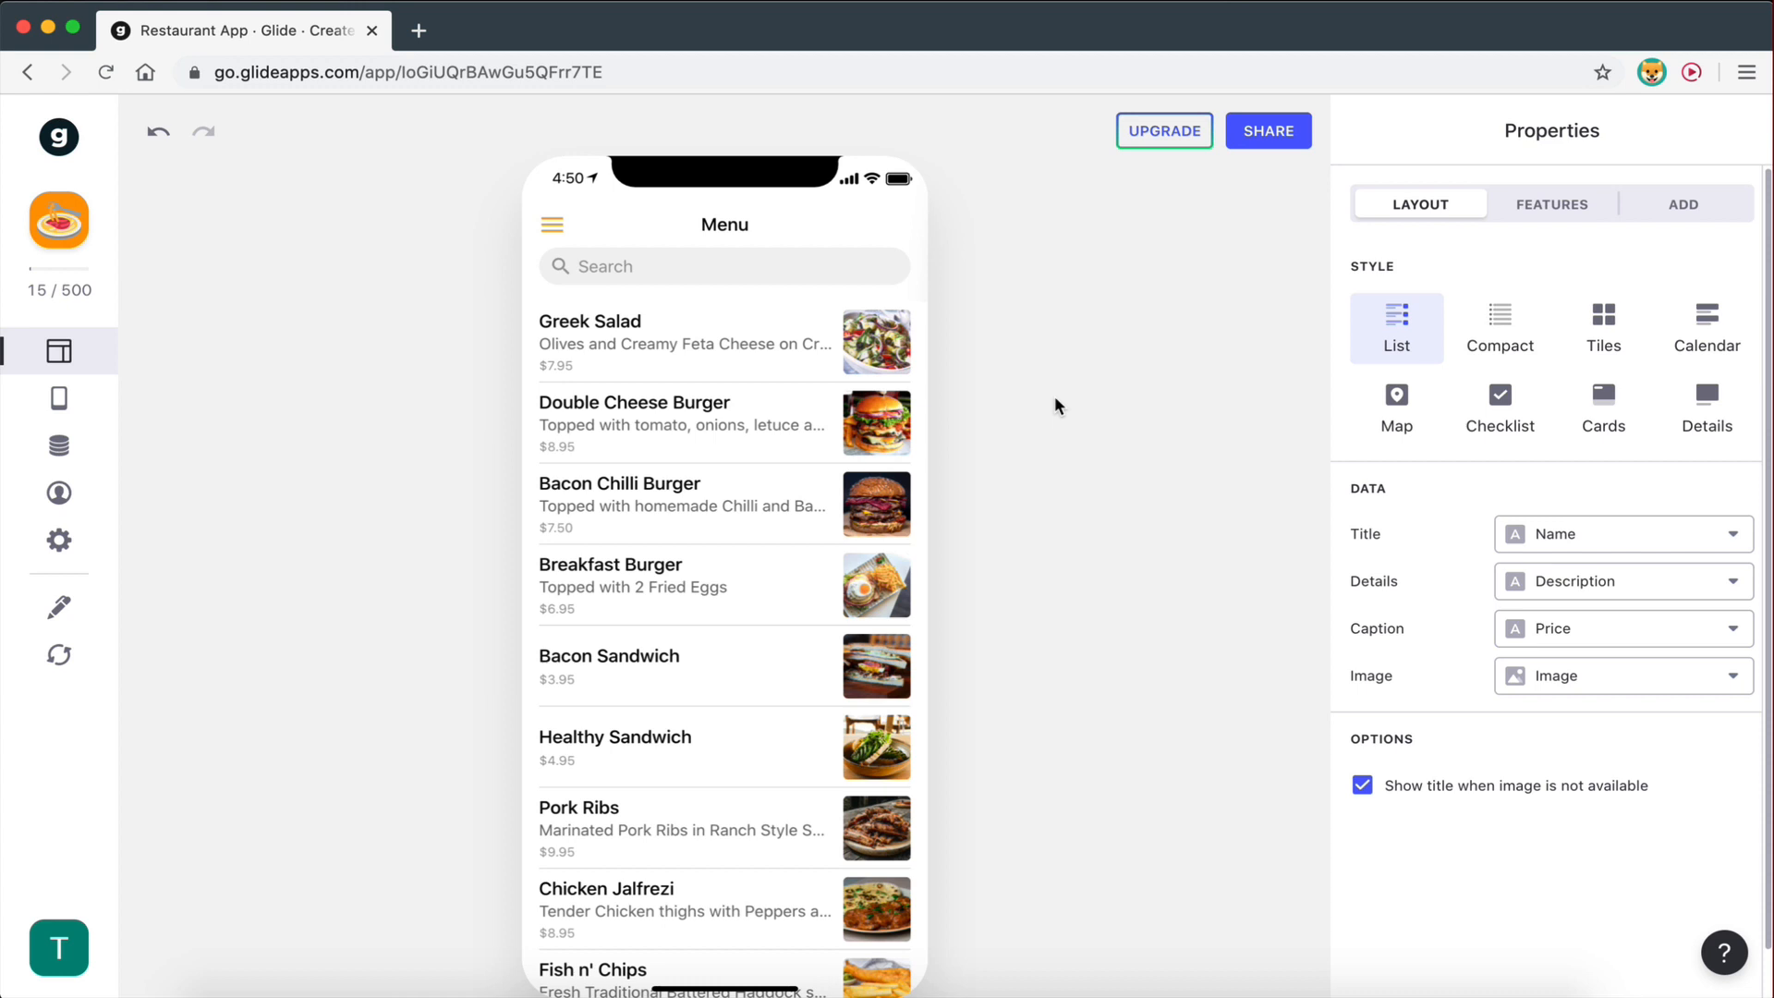
- Scroll the phone preview to review the dishes in the List style
scroll(658, 490, down, 5)
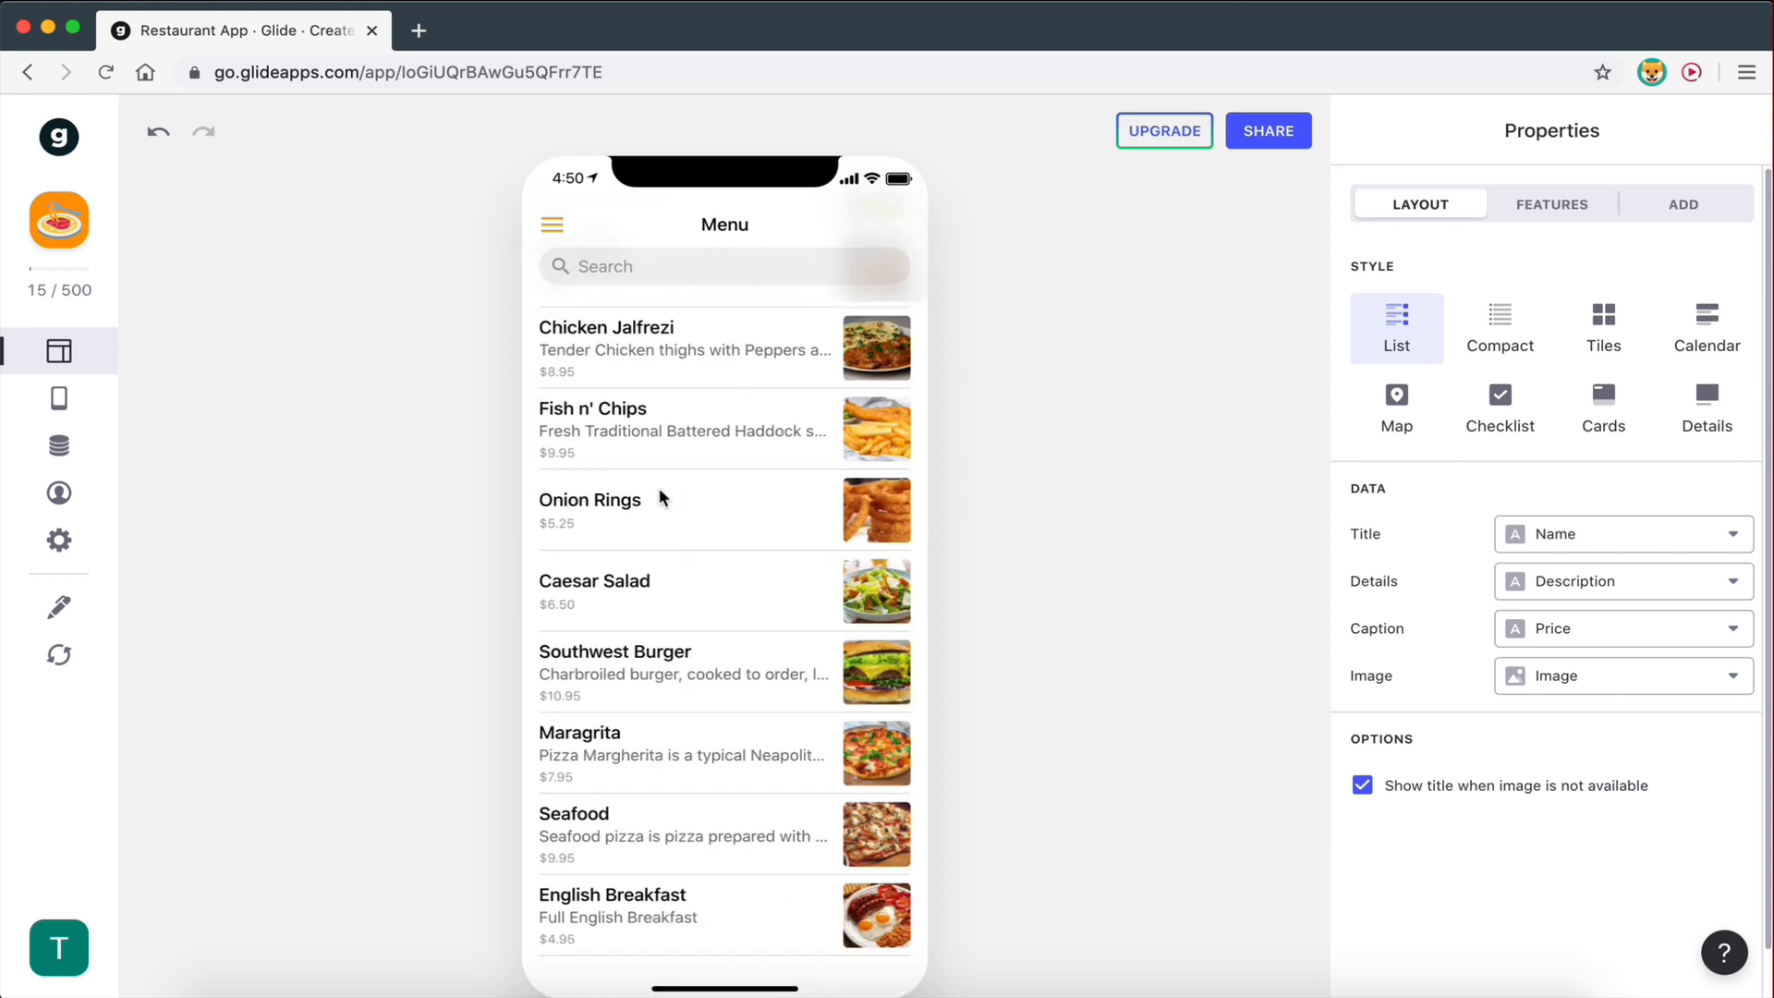
scroll(658, 497, up, 5)
scroll(678, 518, down, 5)
scroll(672, 910, up, 4)
scroll(667, 913, up, 1)
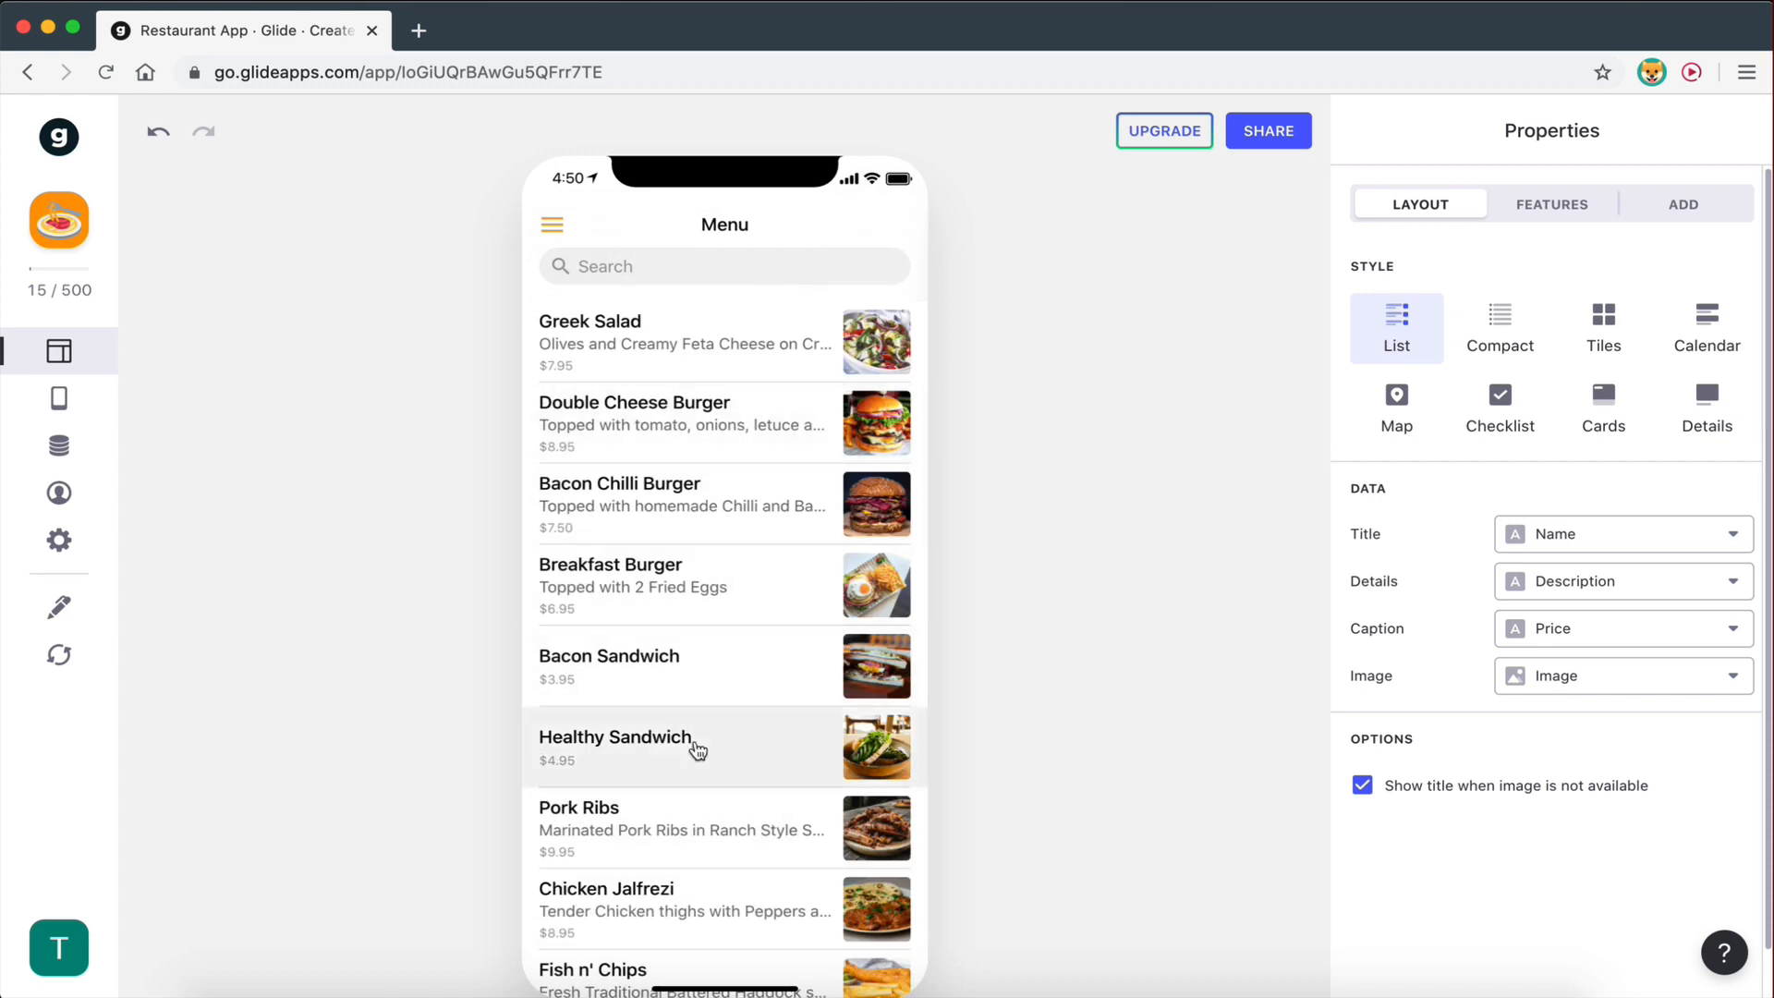
scroll(695, 739, down, 5)
scroll(695, 740, up, 5)
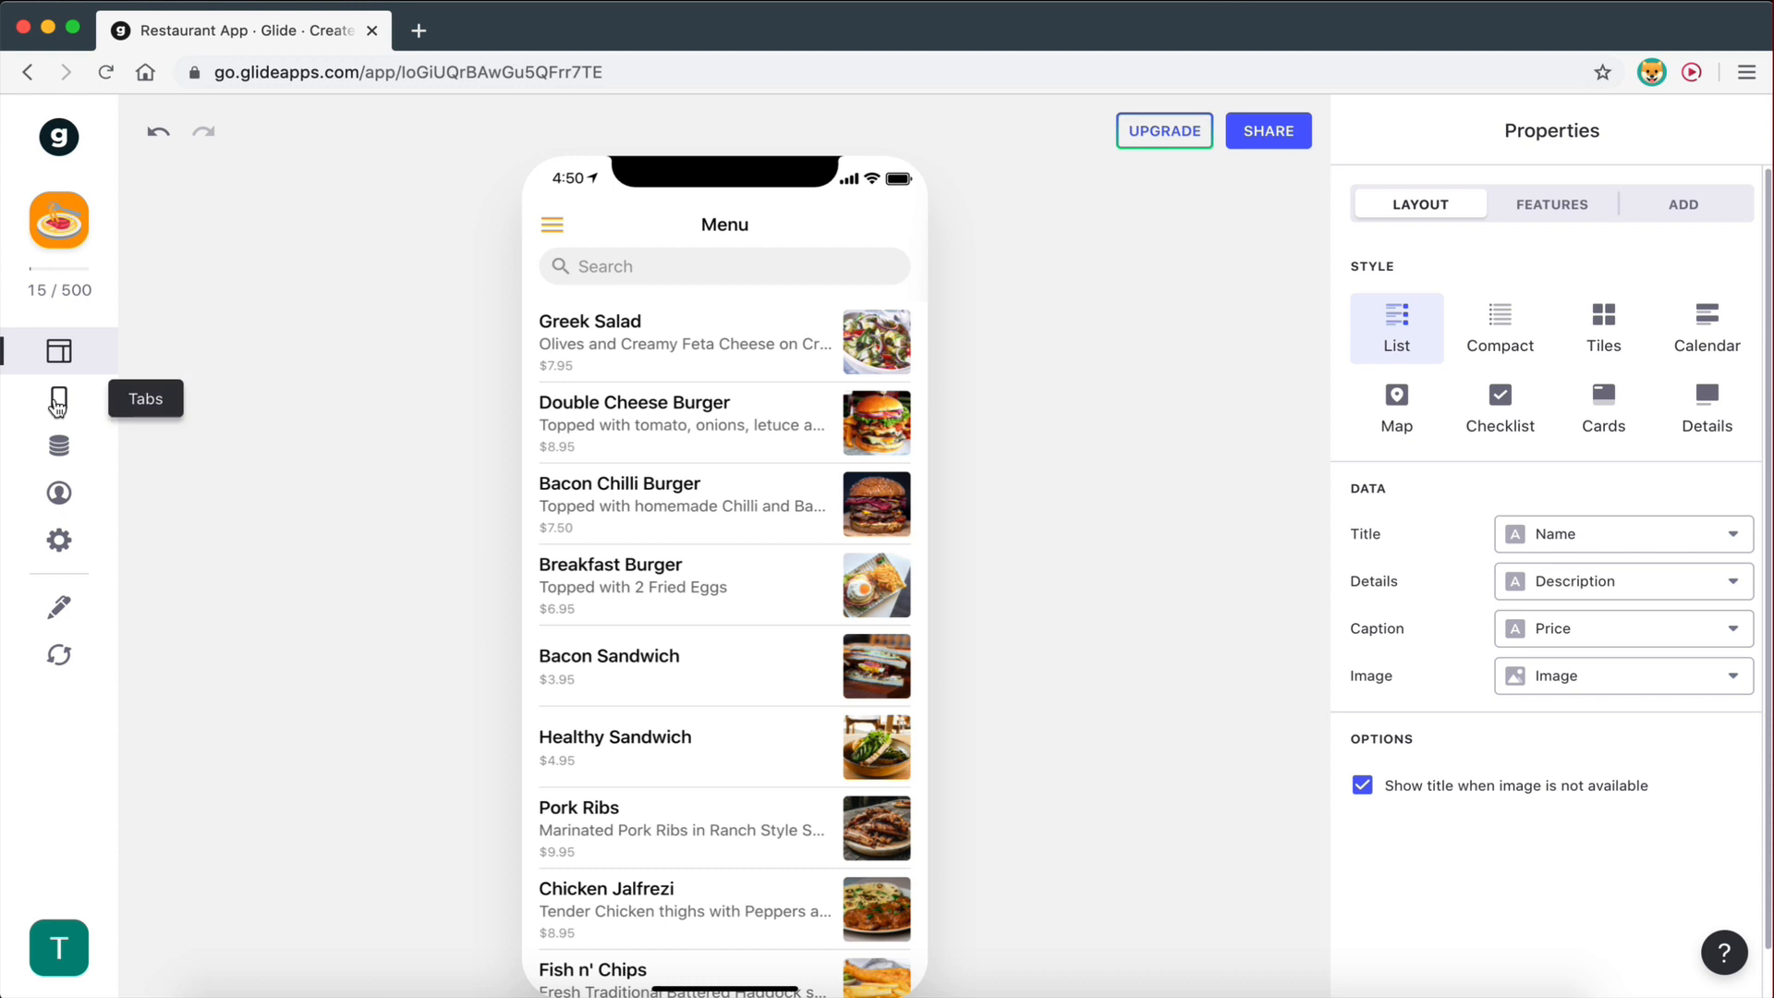
- Add a new tab labelled Categories whose data source is the Categories sheet
click(57, 404)
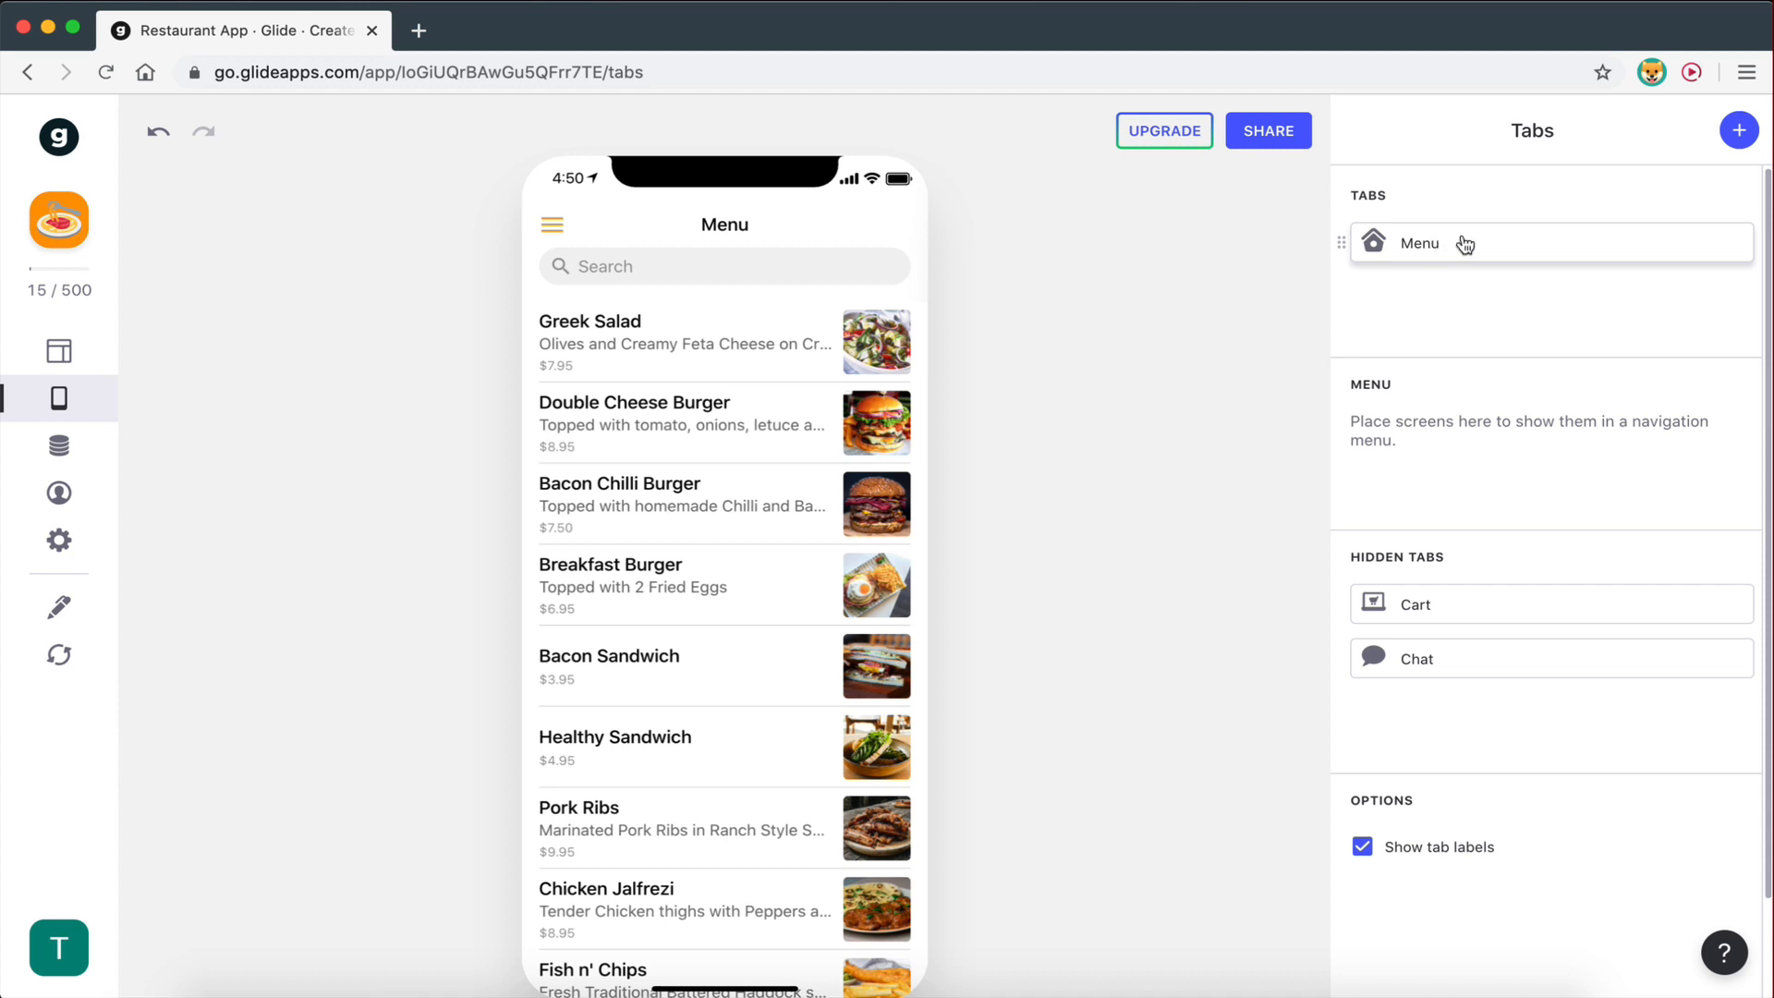
click(1736, 141)
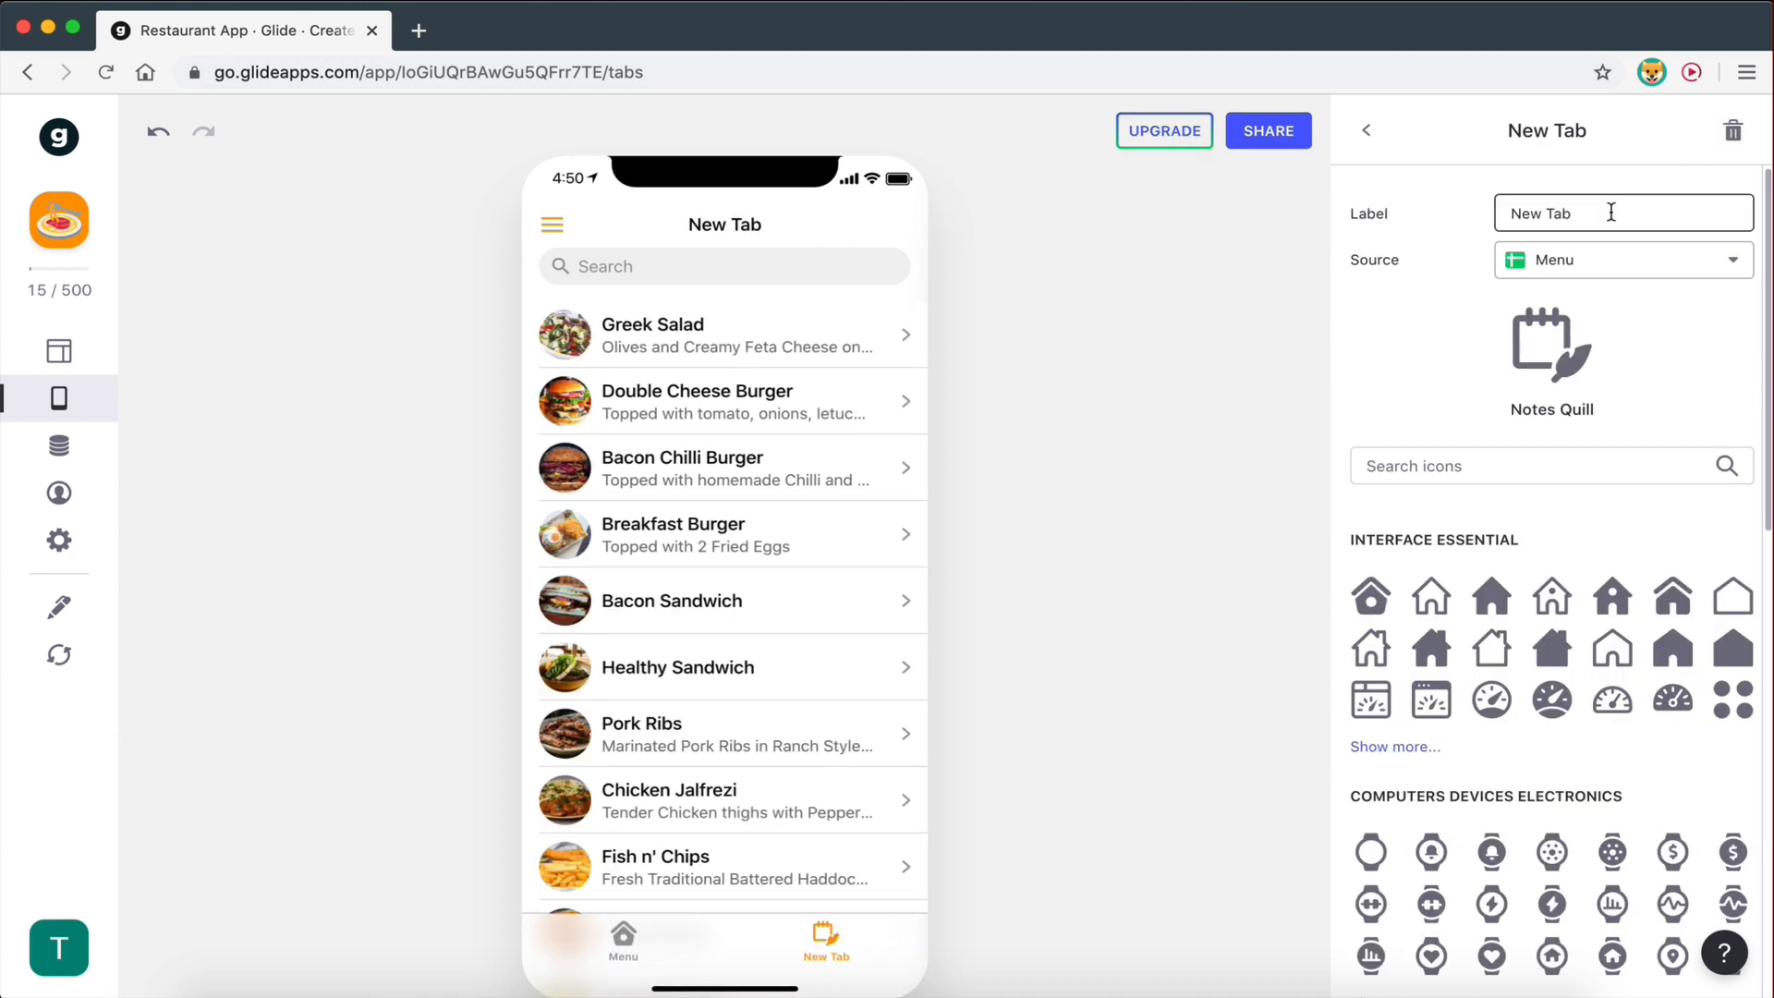
drag(1608, 212, 1461, 223)
text(C)
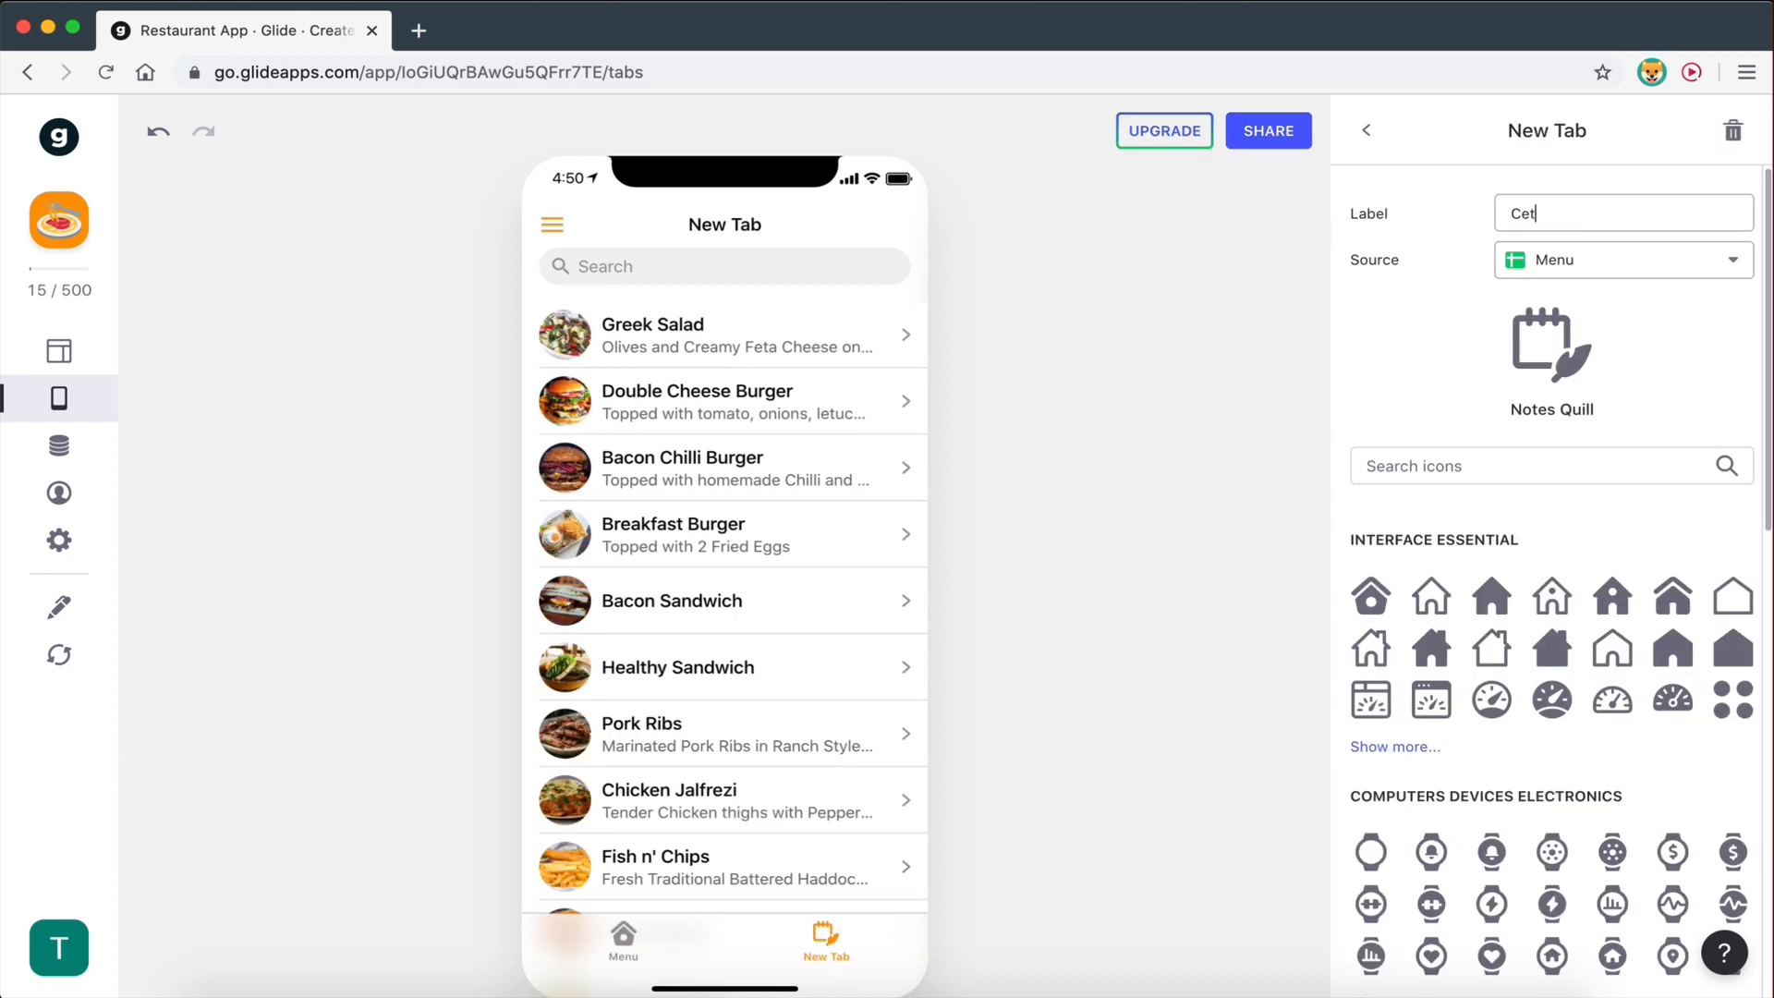
text(ate)
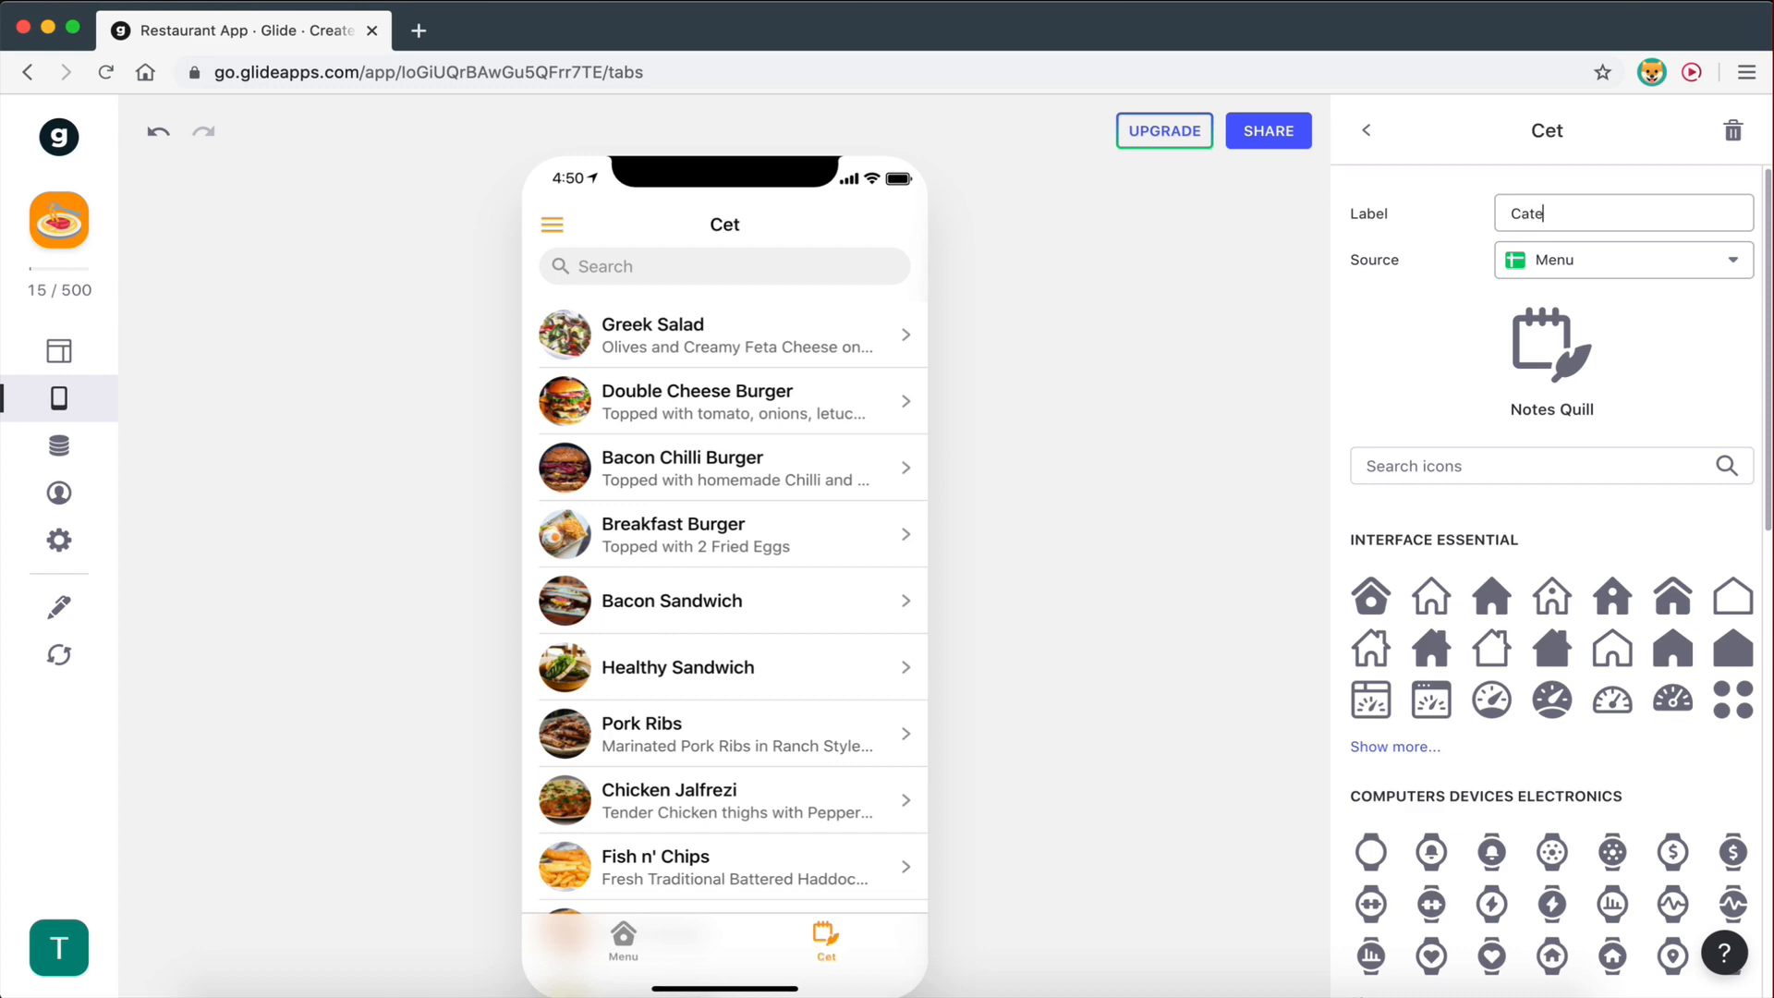
text(gorie)
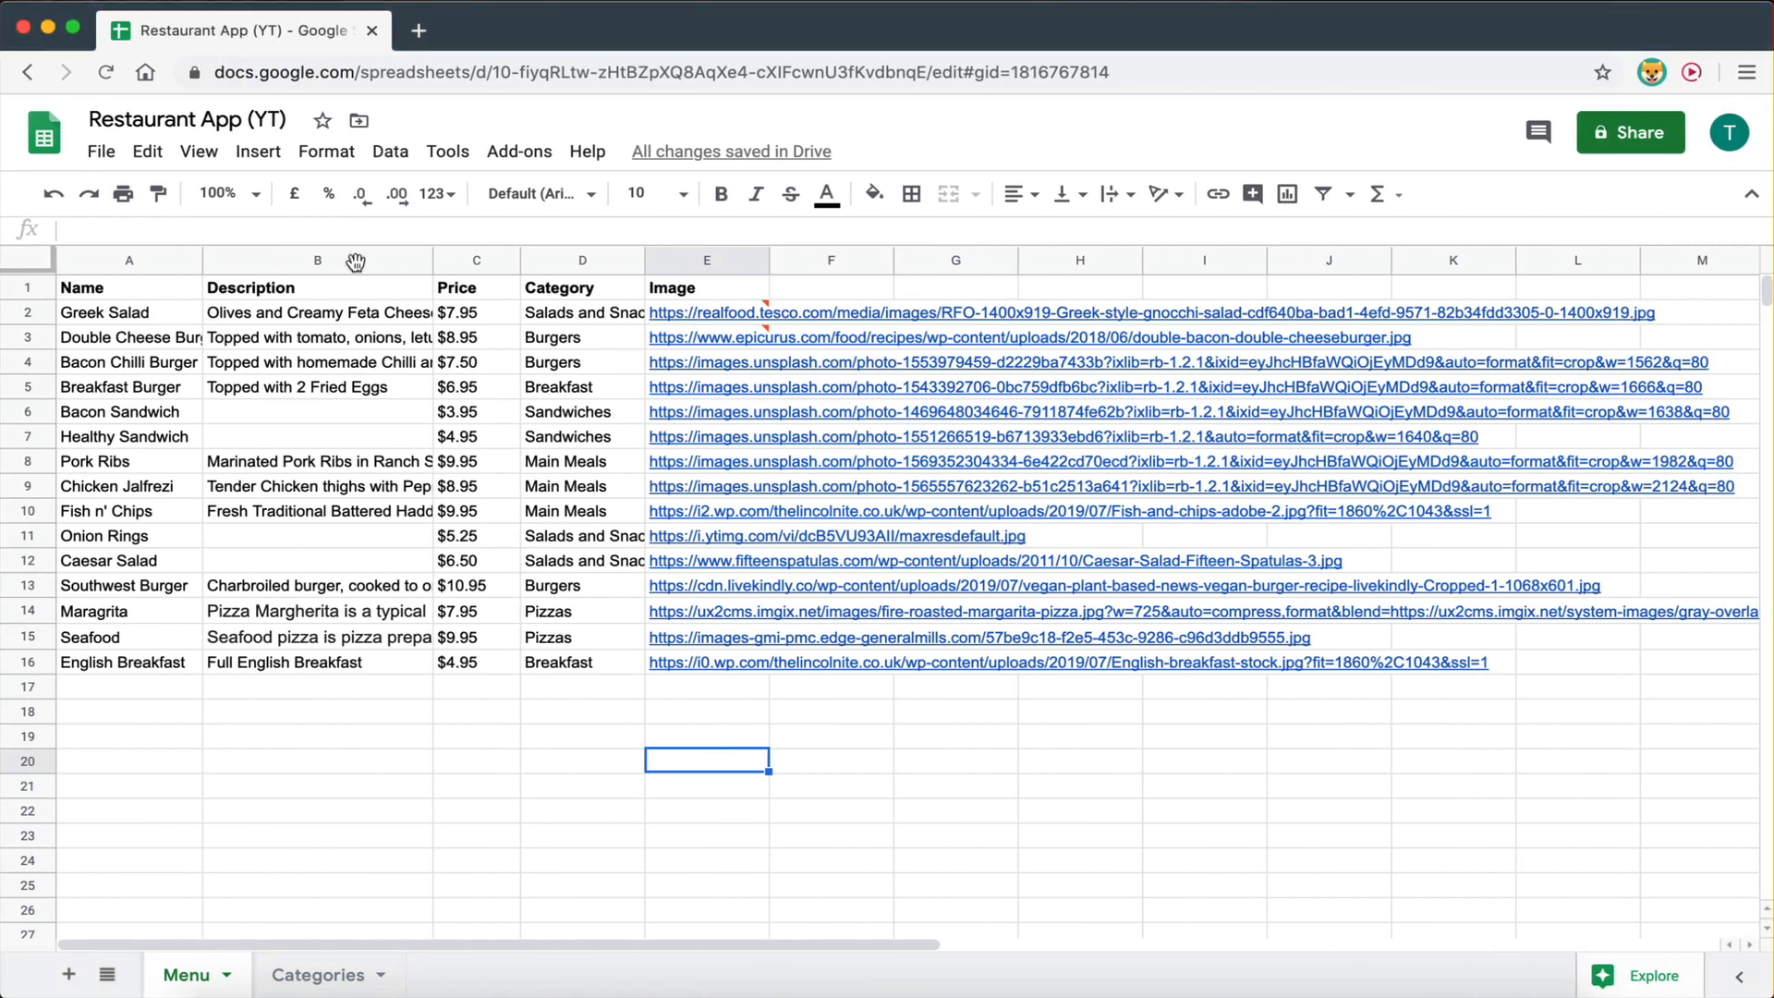
click(335, 982)
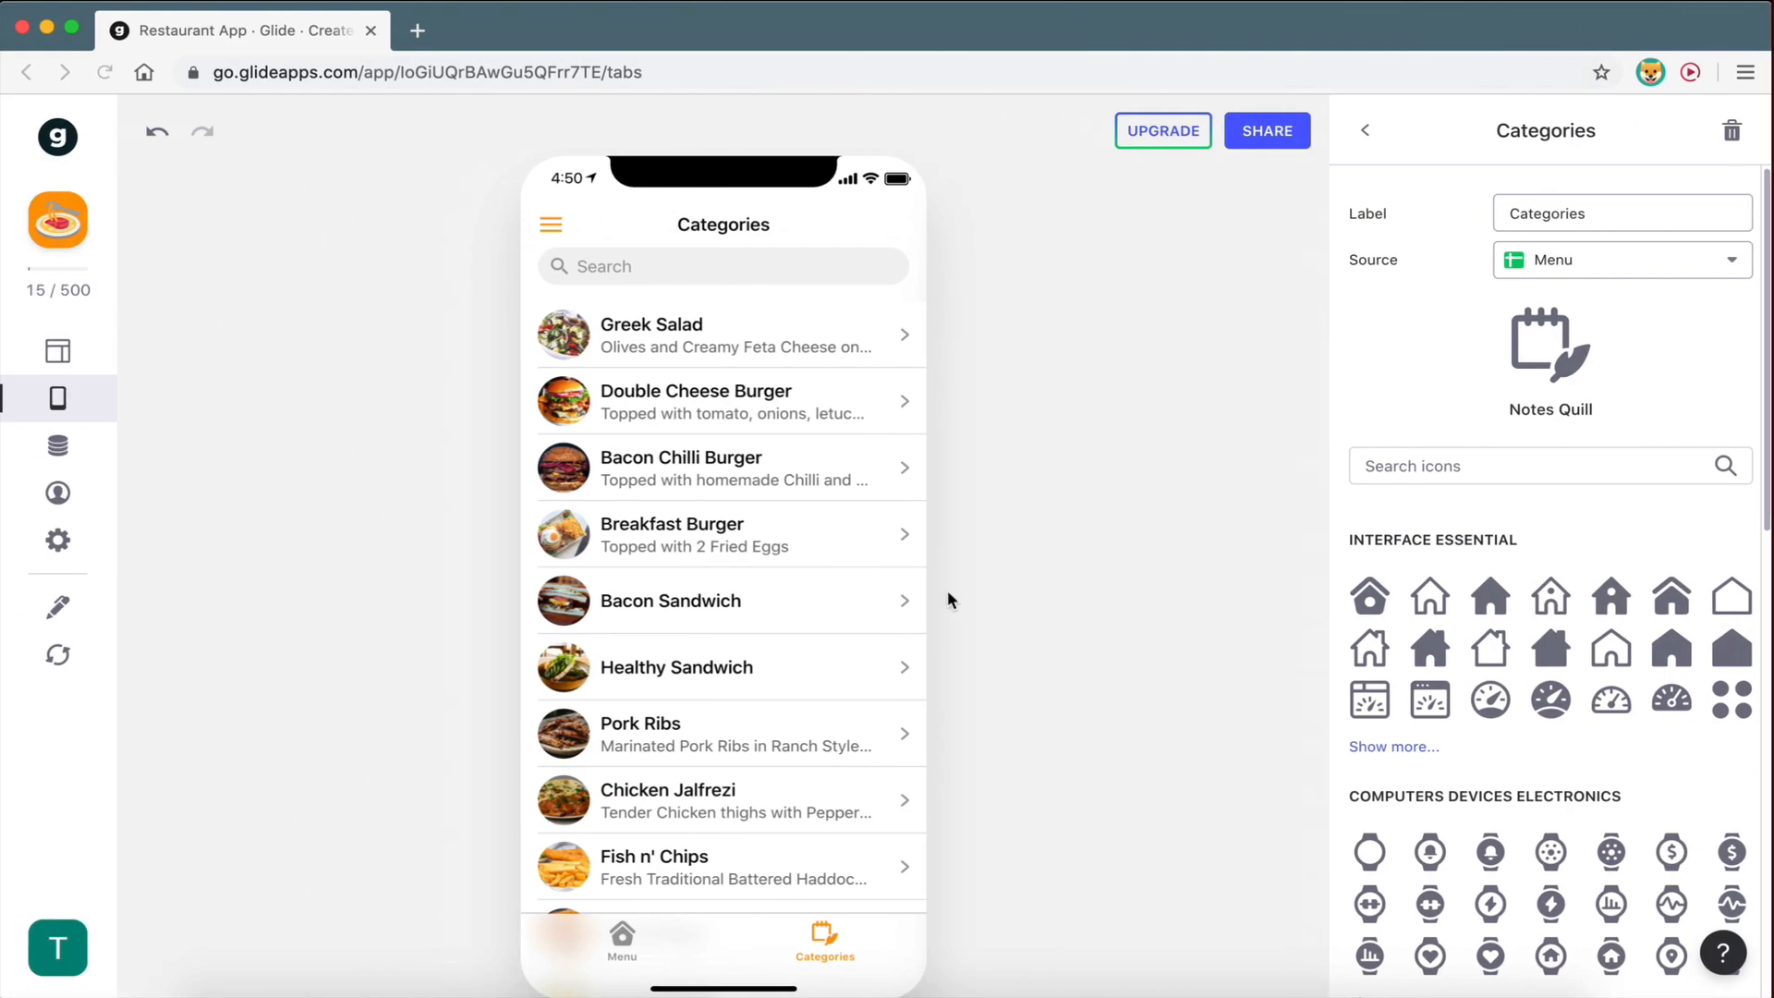
click(1524, 259)
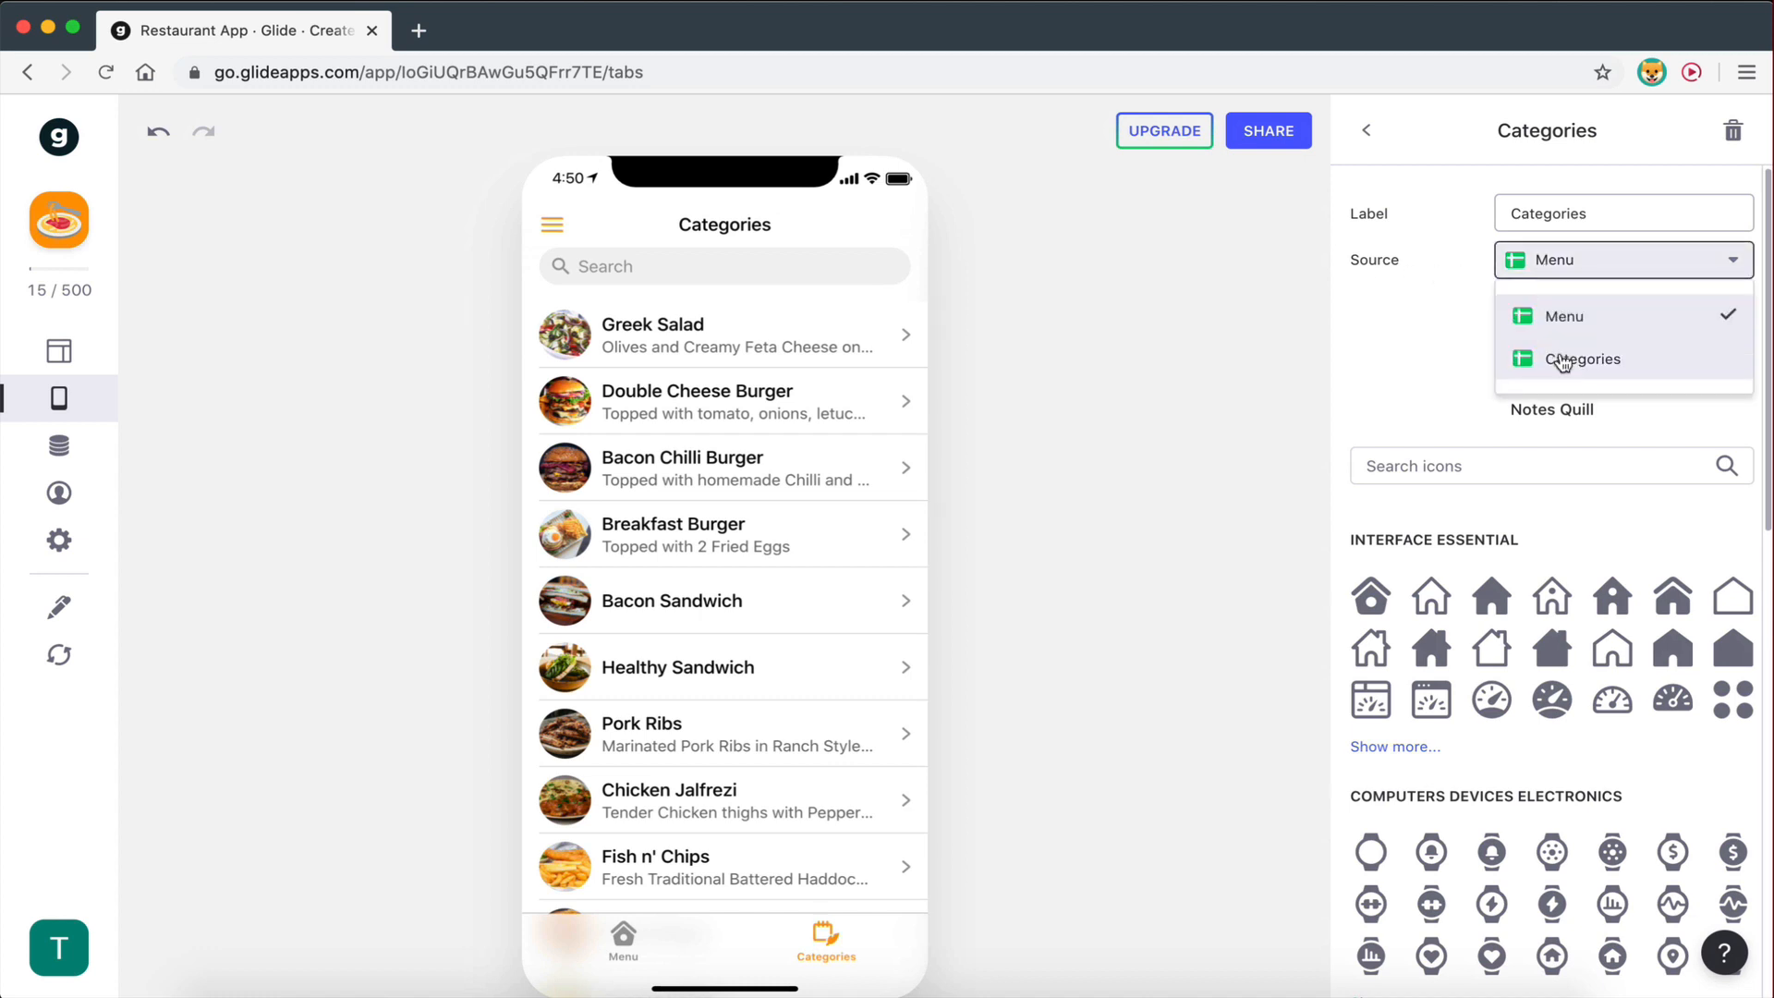
click(1562, 357)
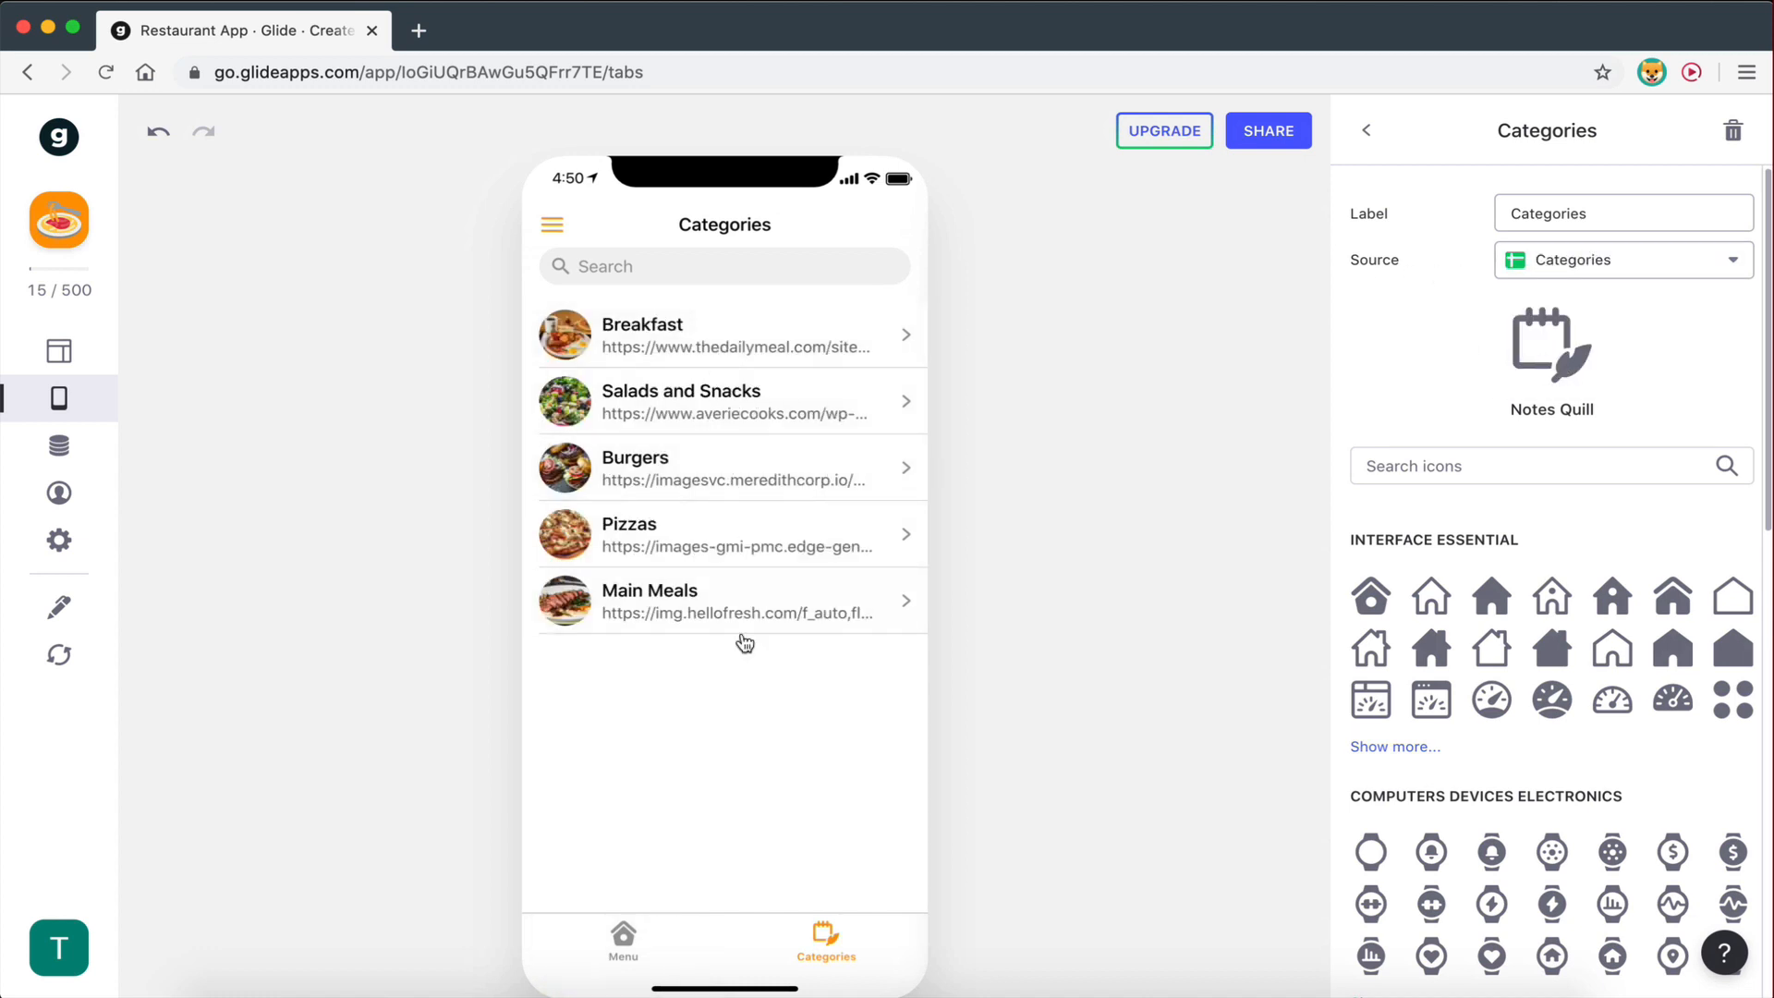
click(1367, 131)
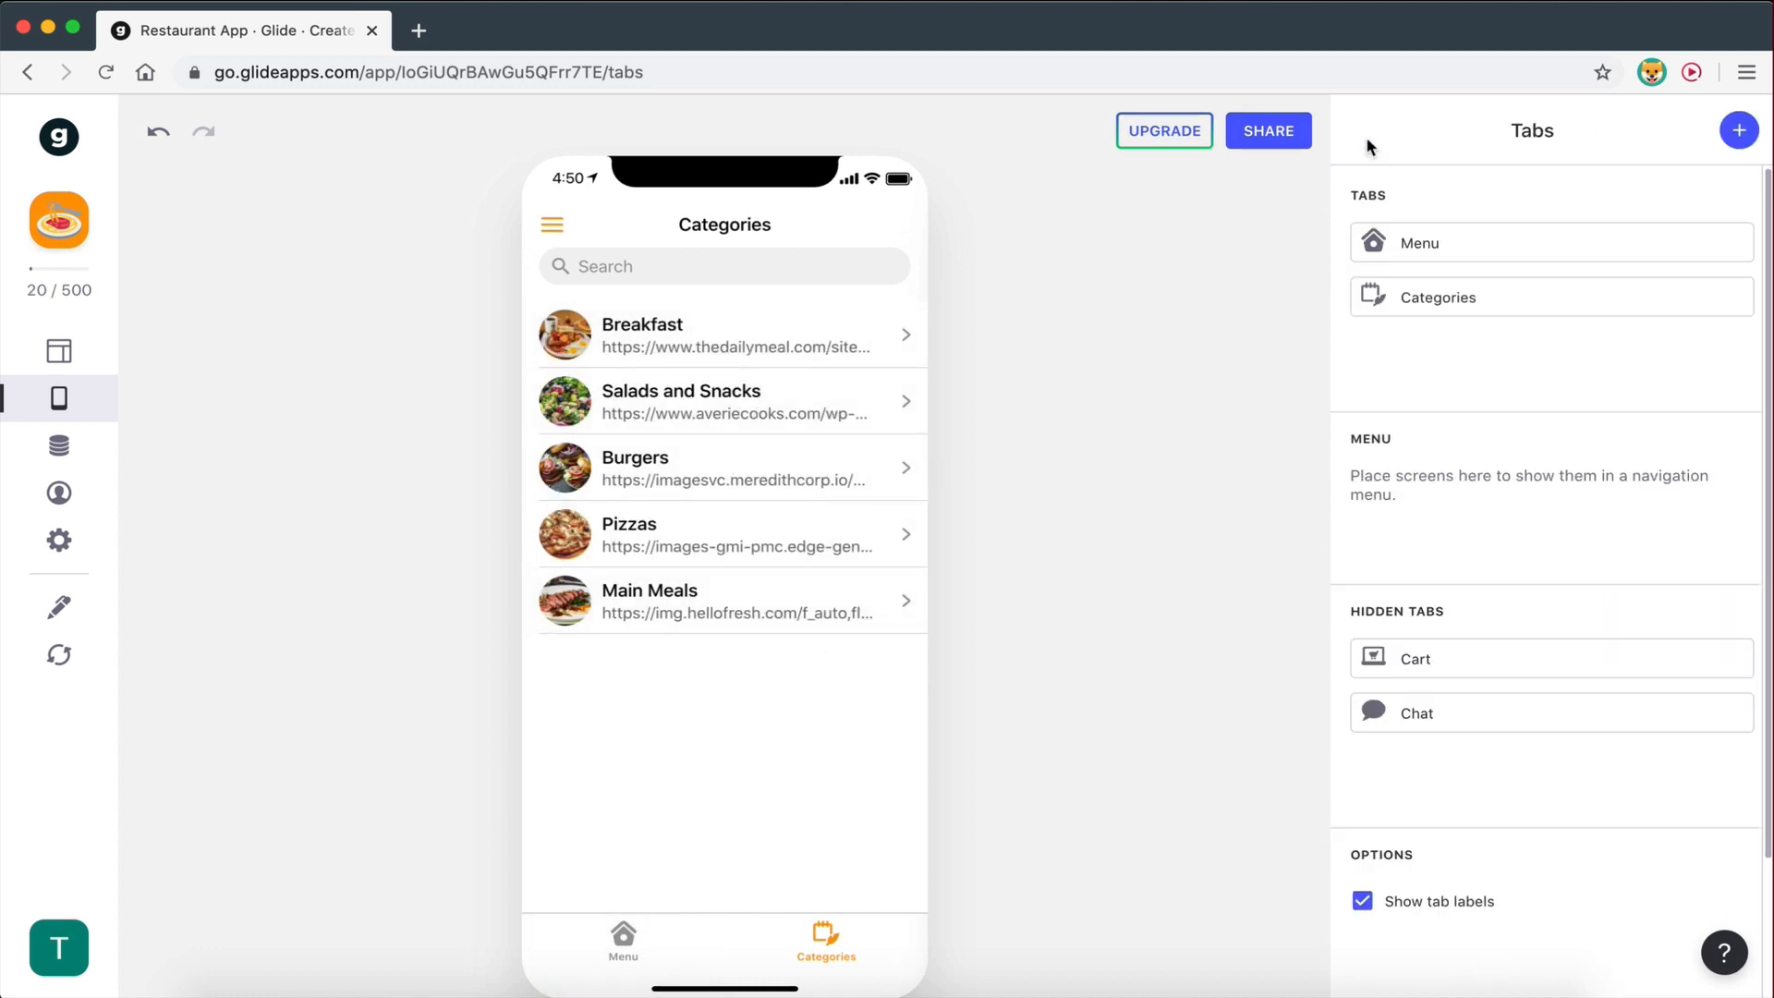
- Give Categories the round menu icon from a 'menu' icon search and drag it above Menu
click(1412, 296)
click(1419, 466)
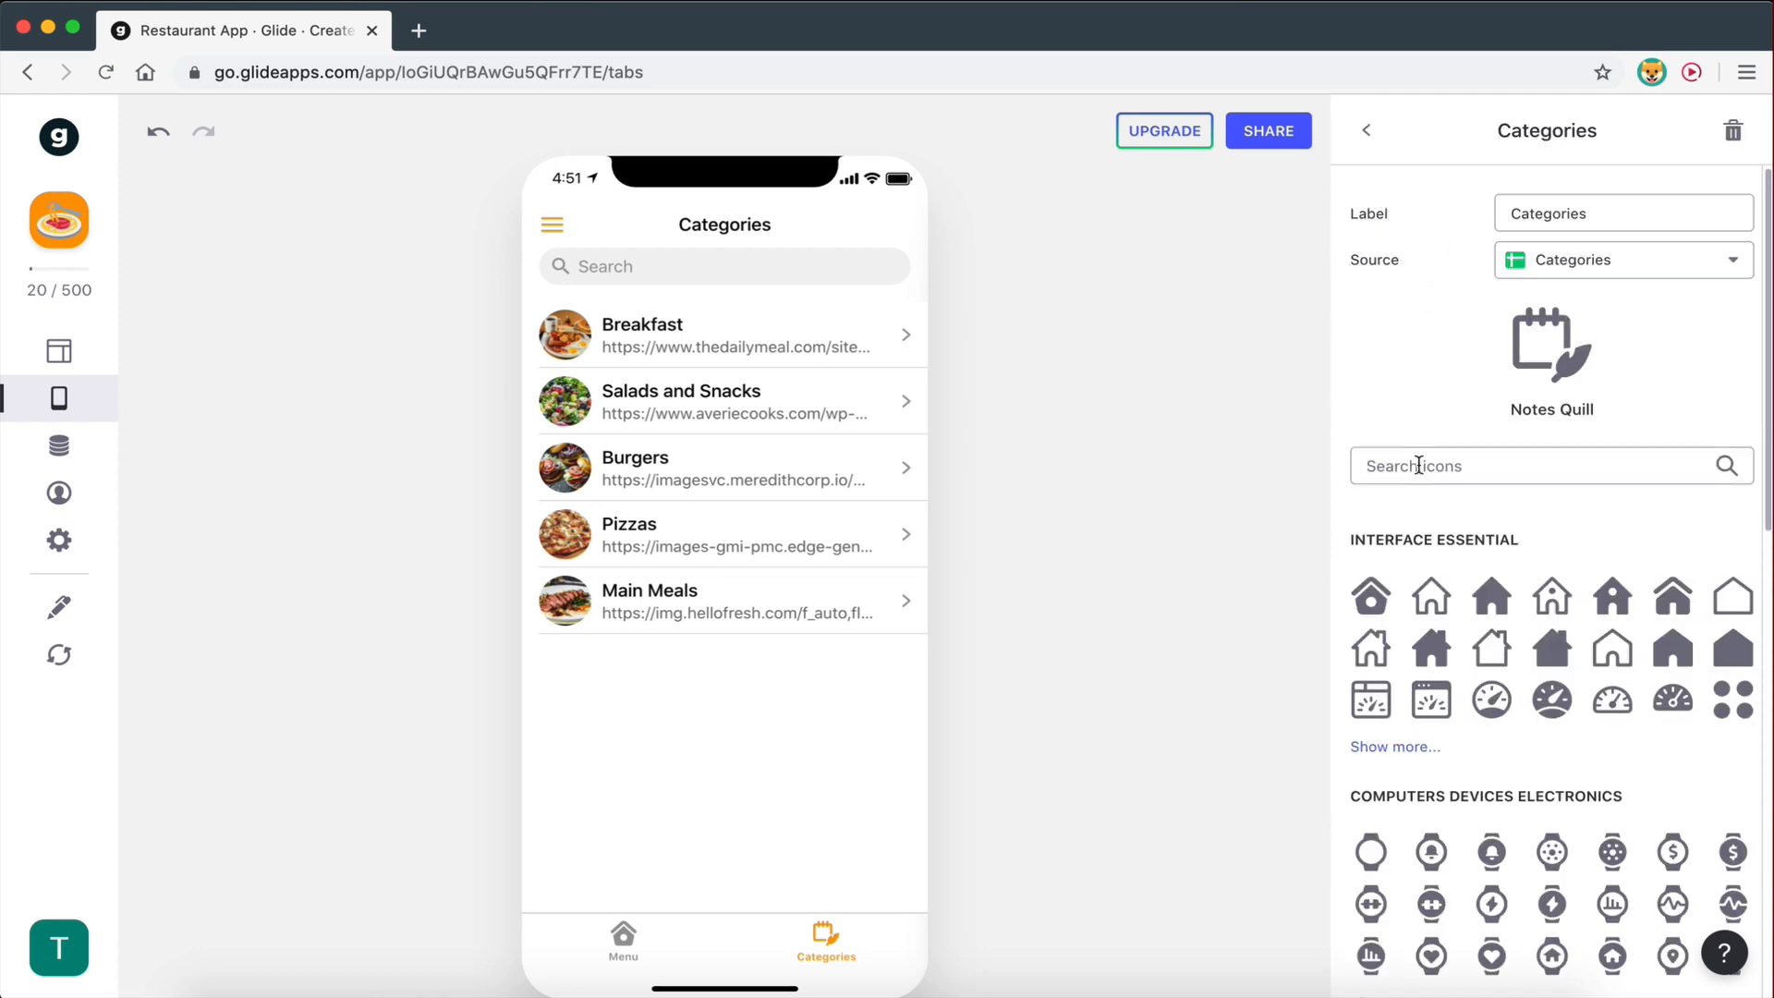
text(menu)
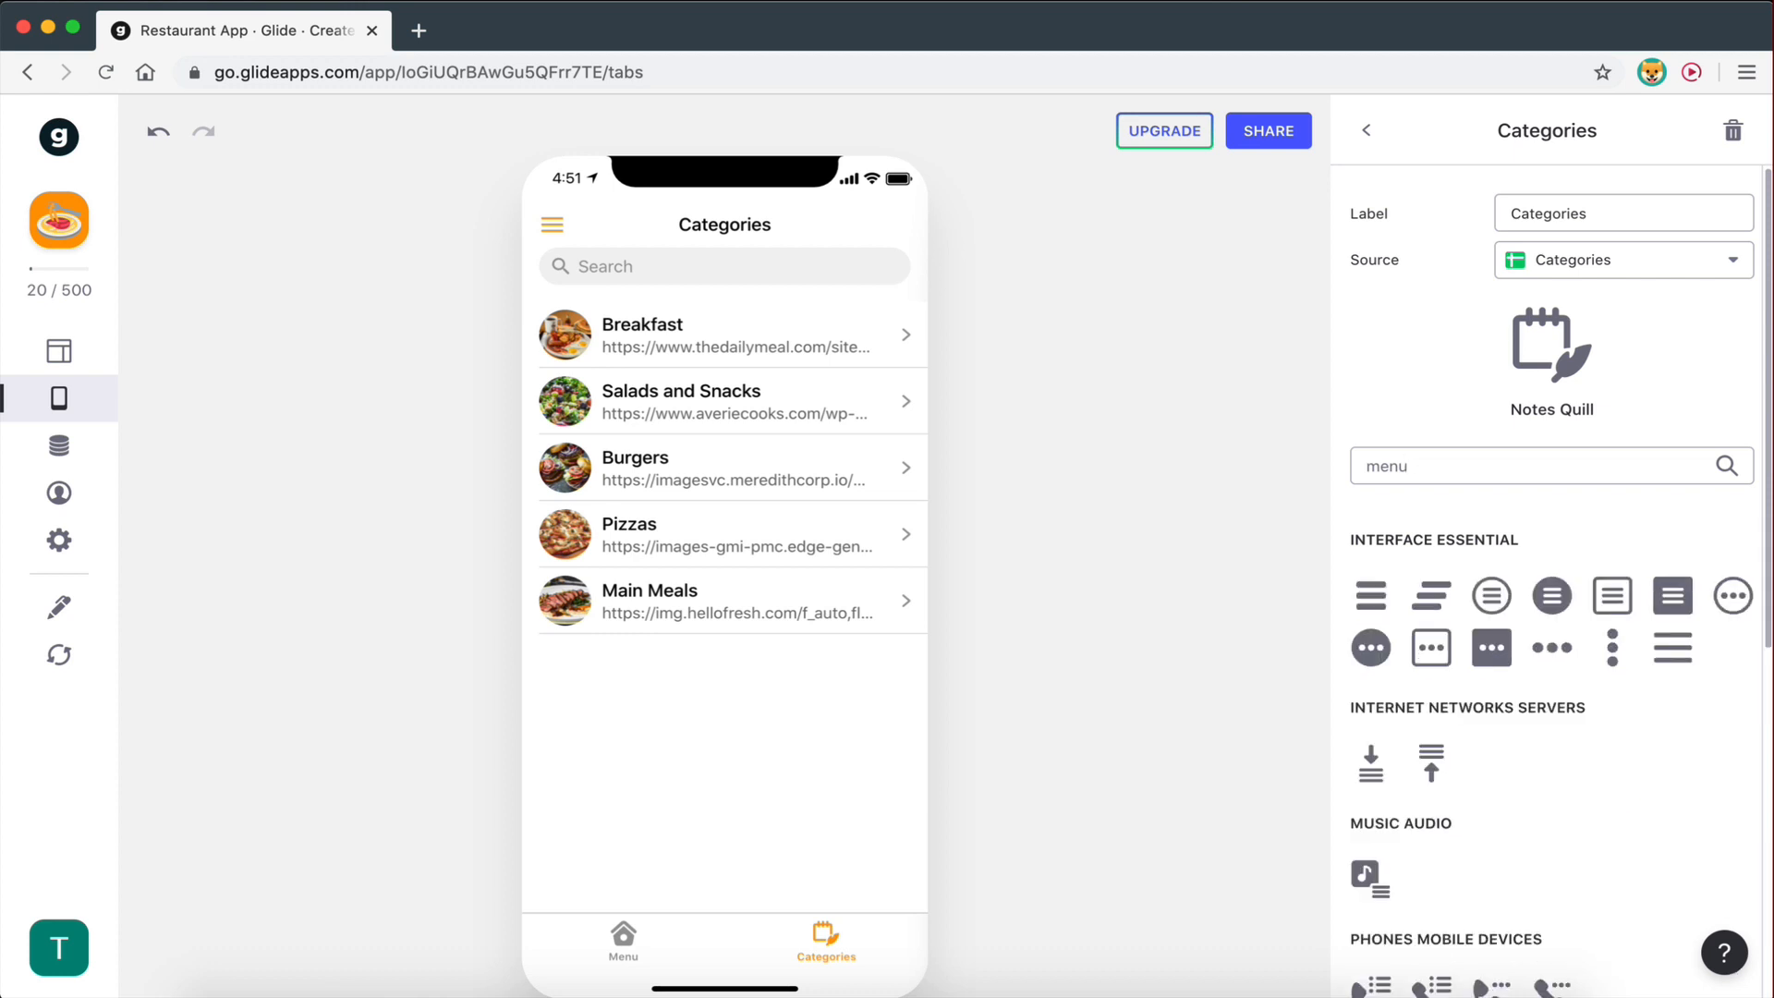
drag(1414, 465, 1320, 464)
text(c)
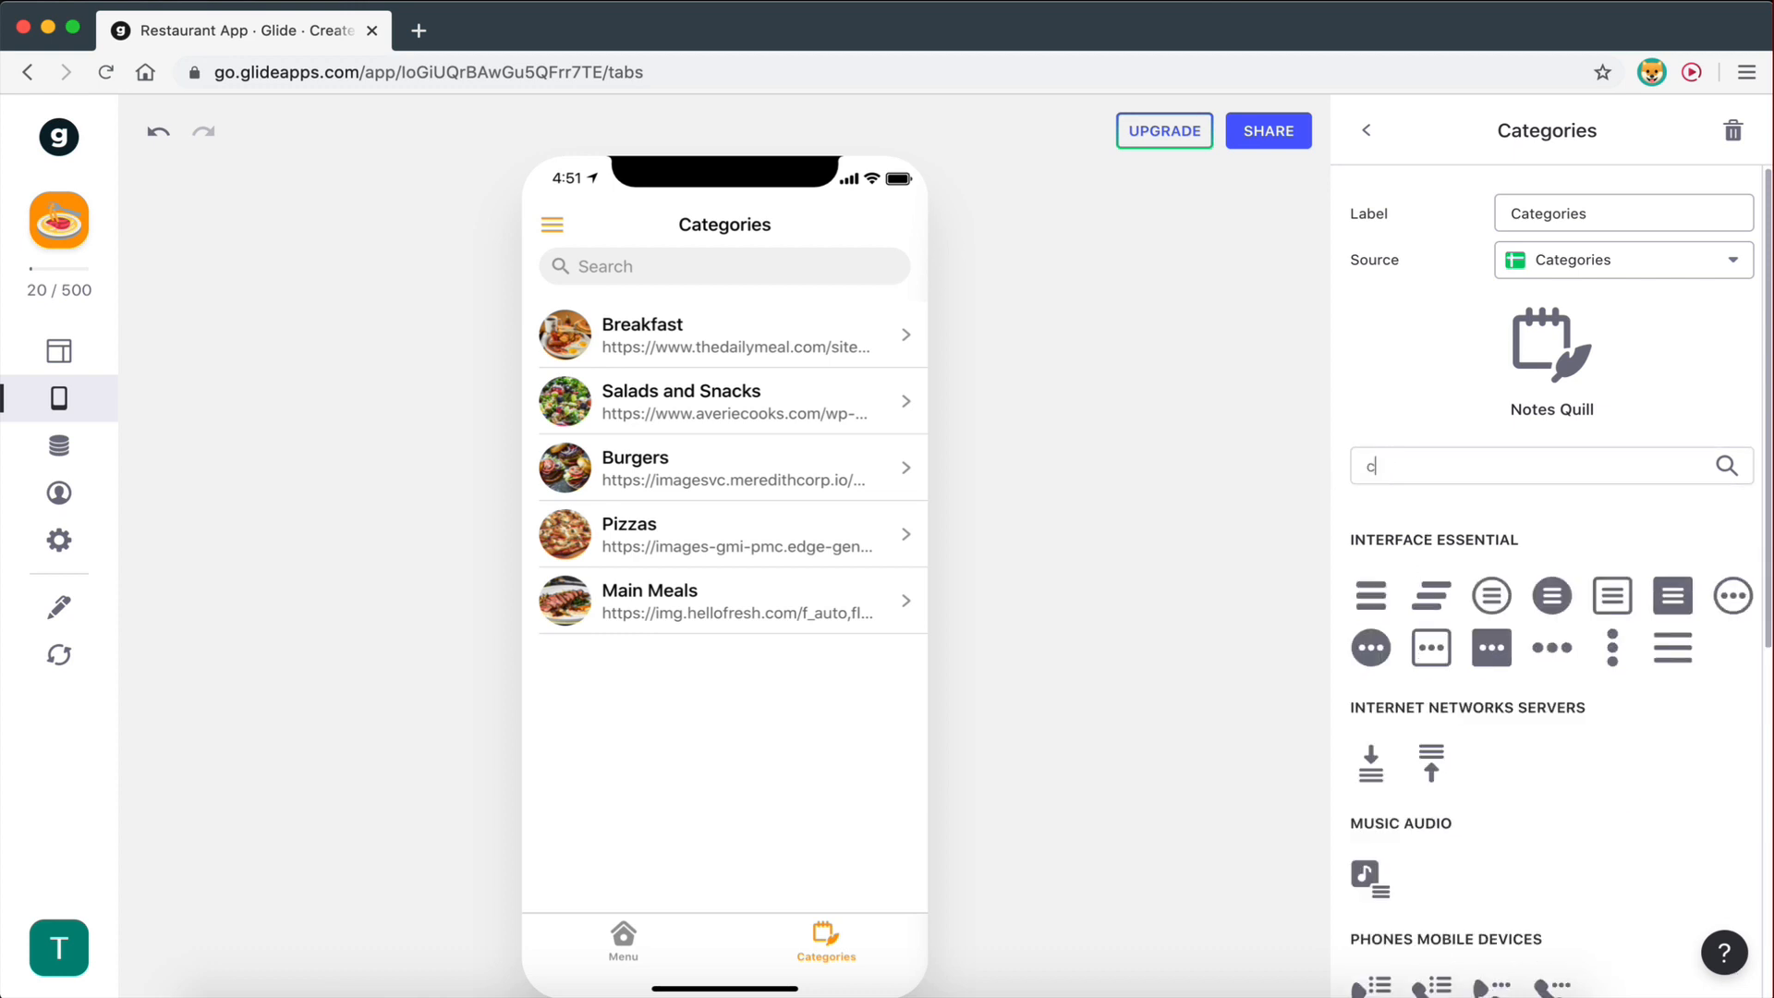
text(ategory)
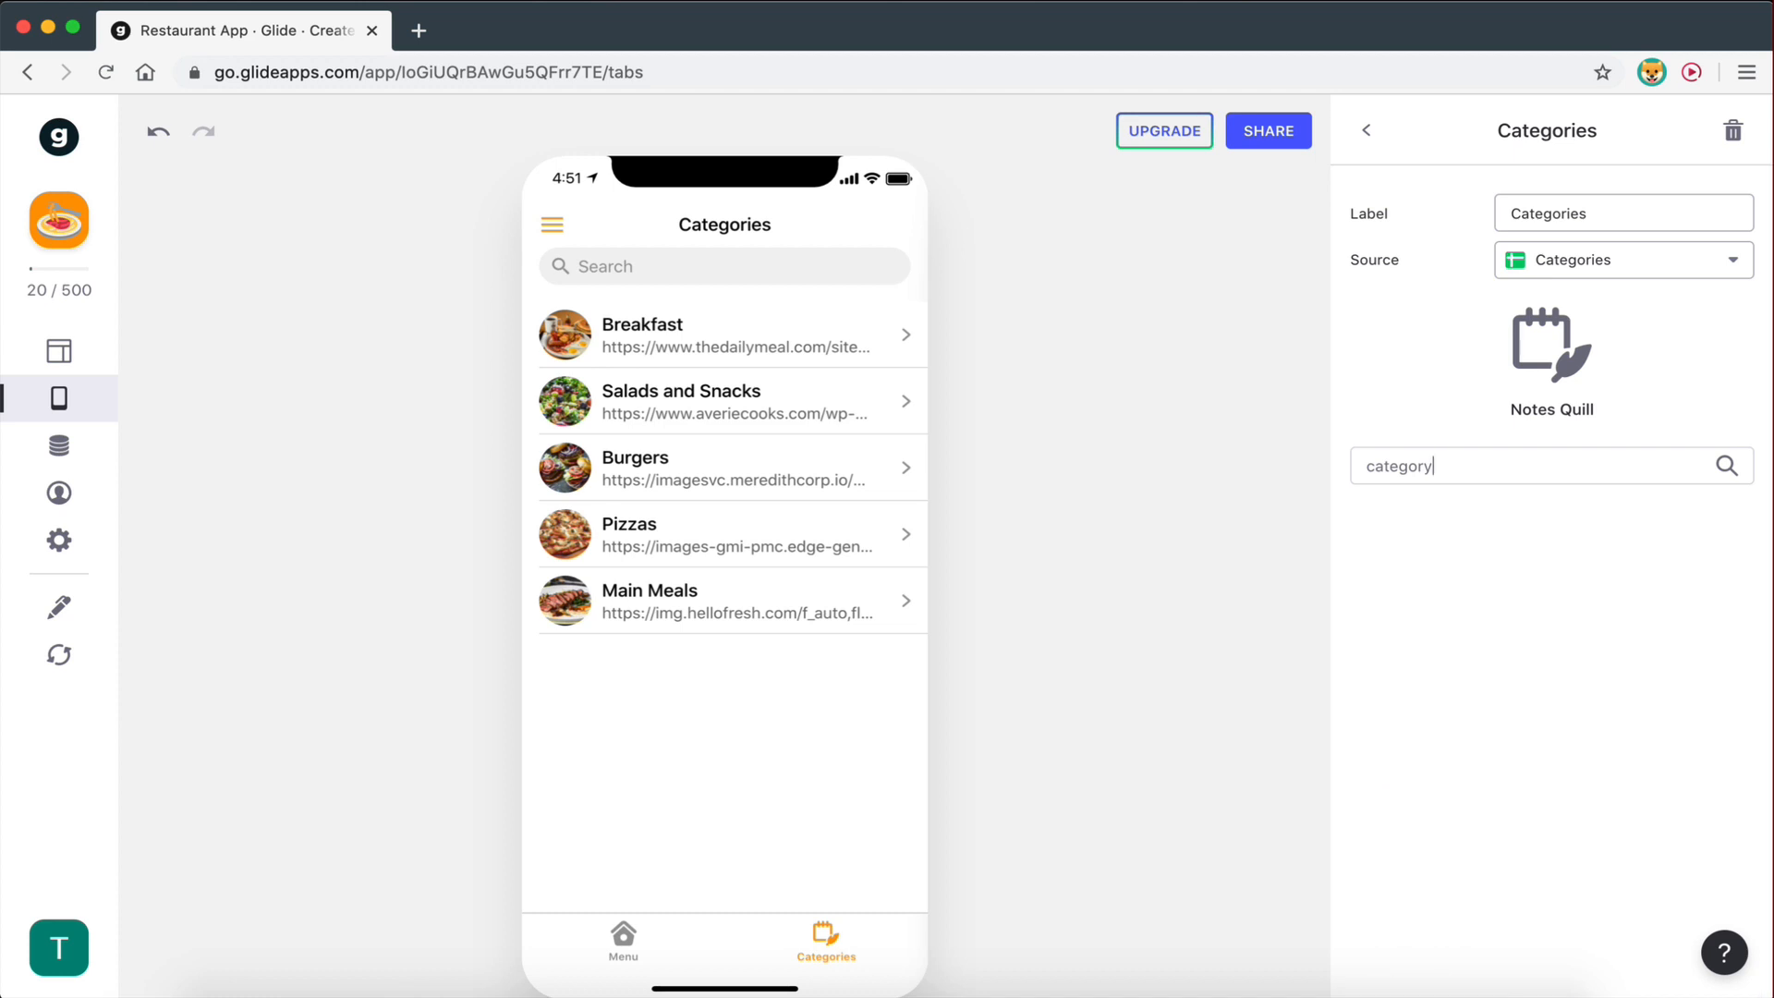
key(BackSpace)
key(BackSpace)
key(BackSpace)
text(lis)
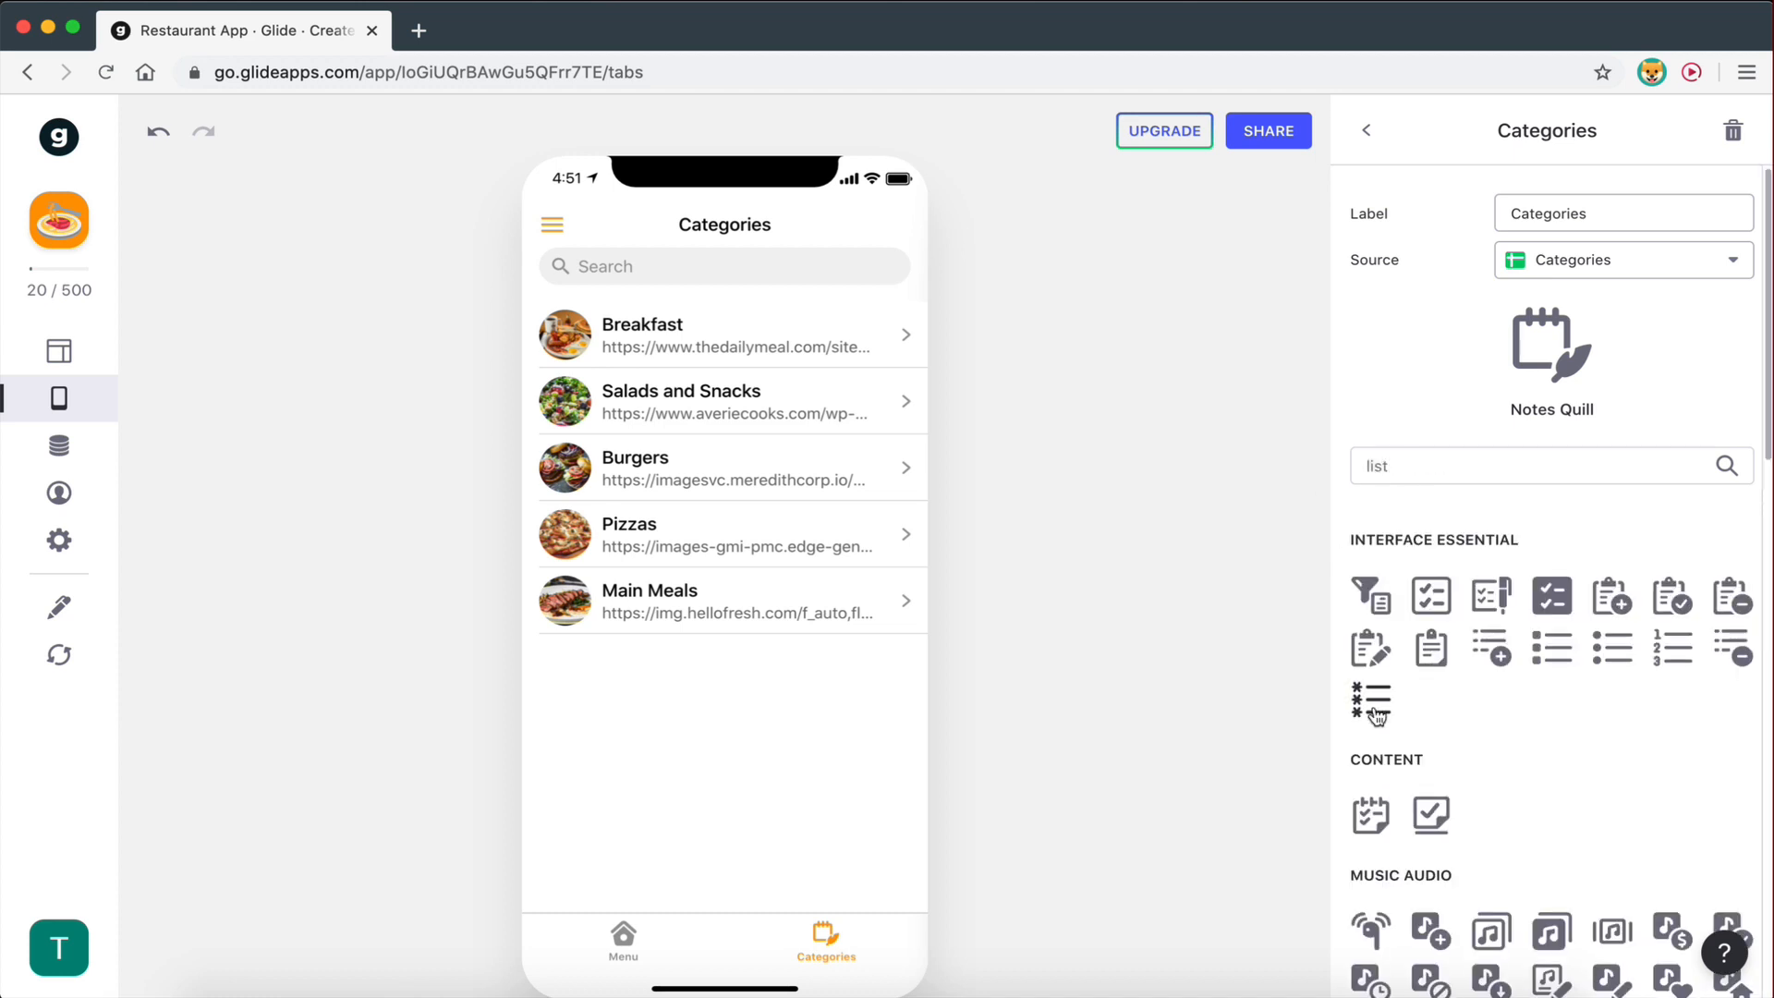
text(t)
drag(1405, 467, 1347, 466)
text(menu)
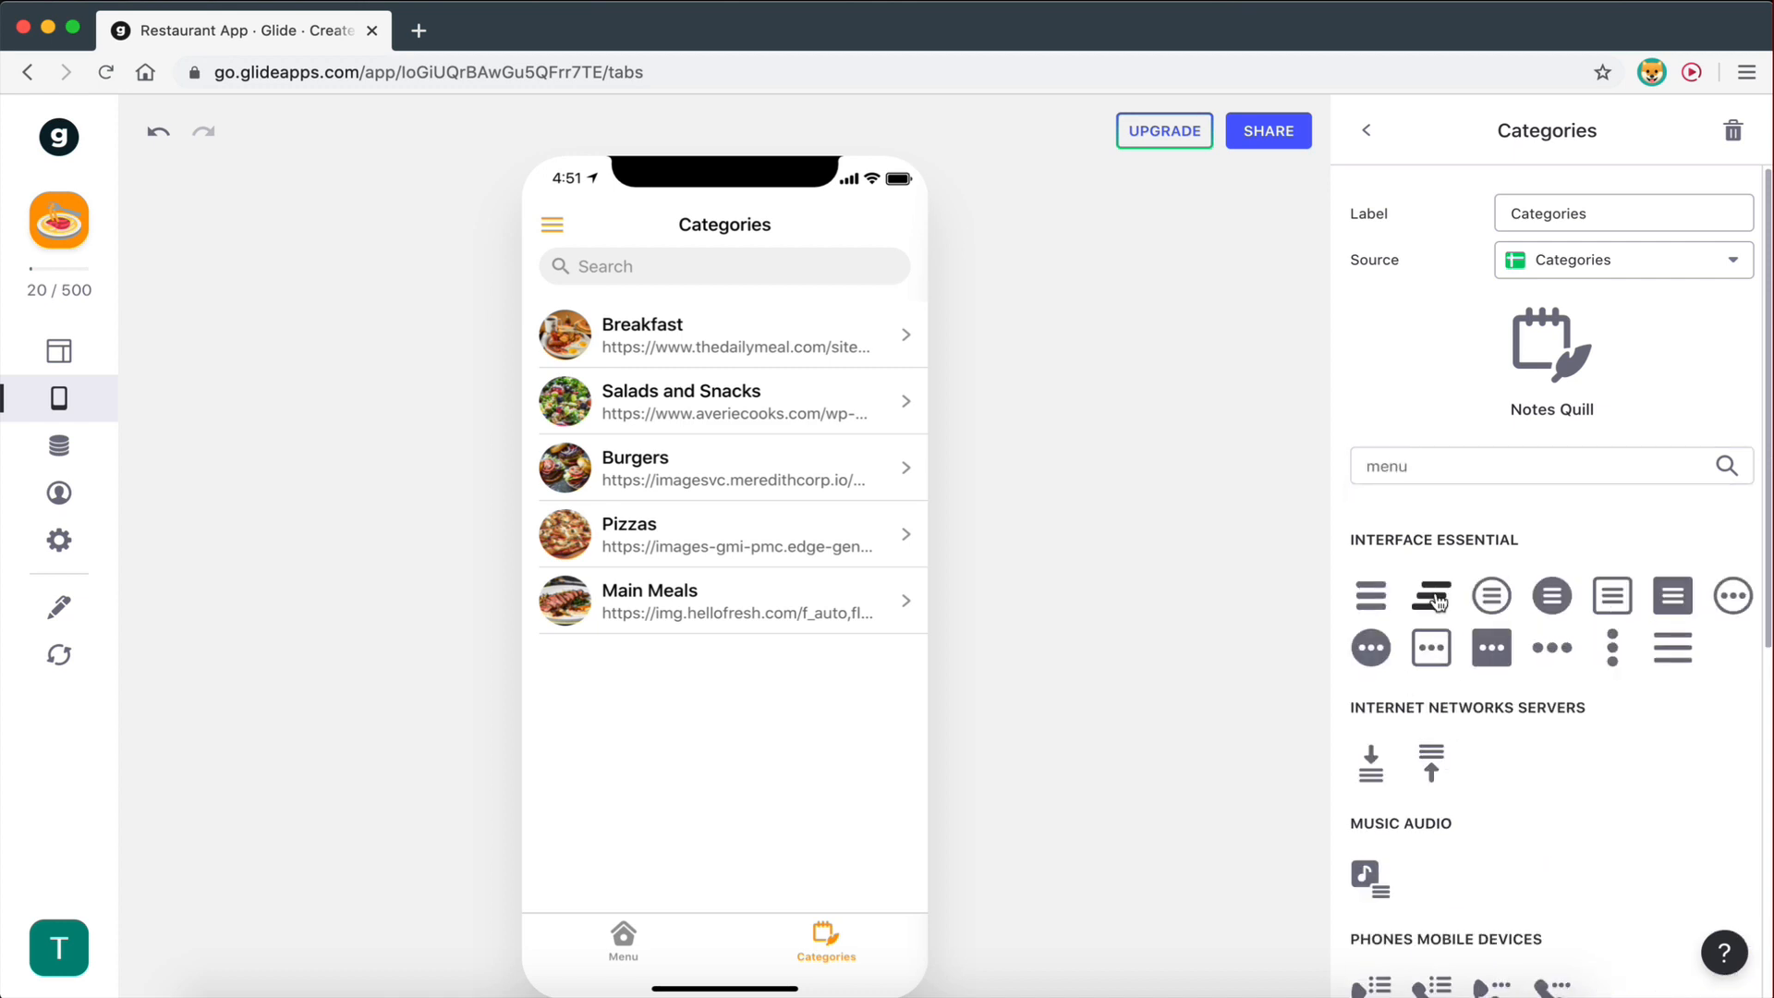
click(1504, 601)
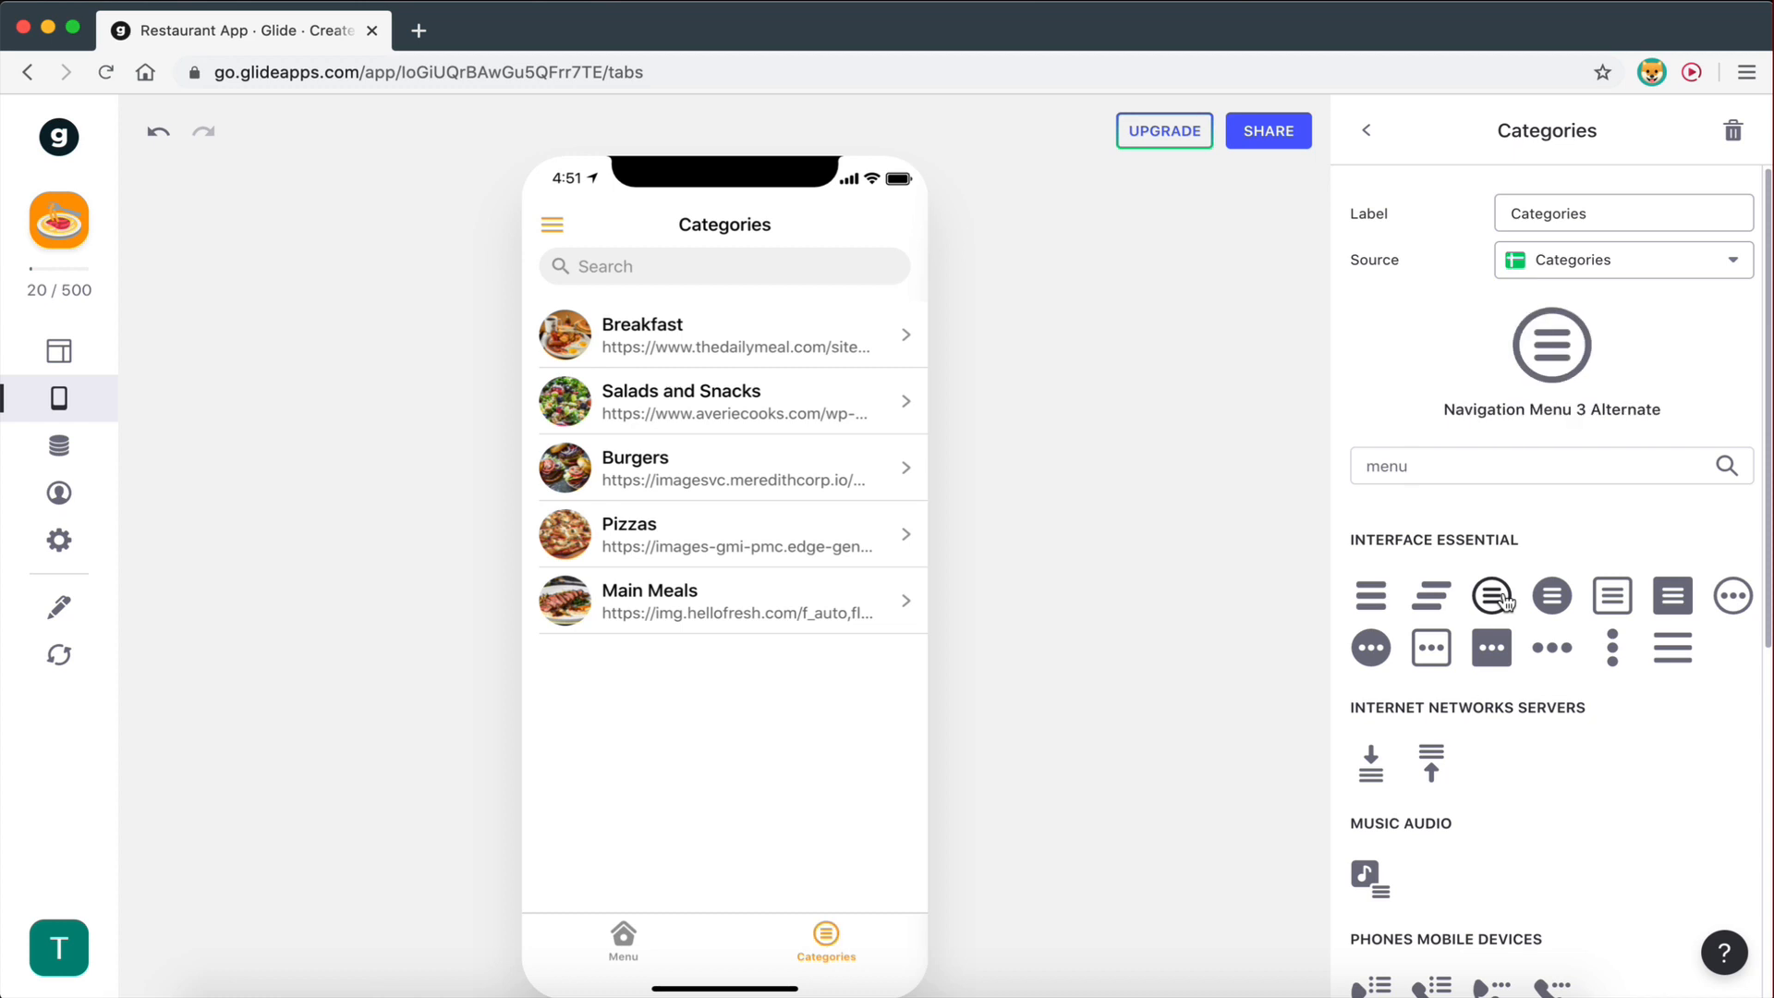
click(1364, 134)
drag(1416, 293, 1418, 238)
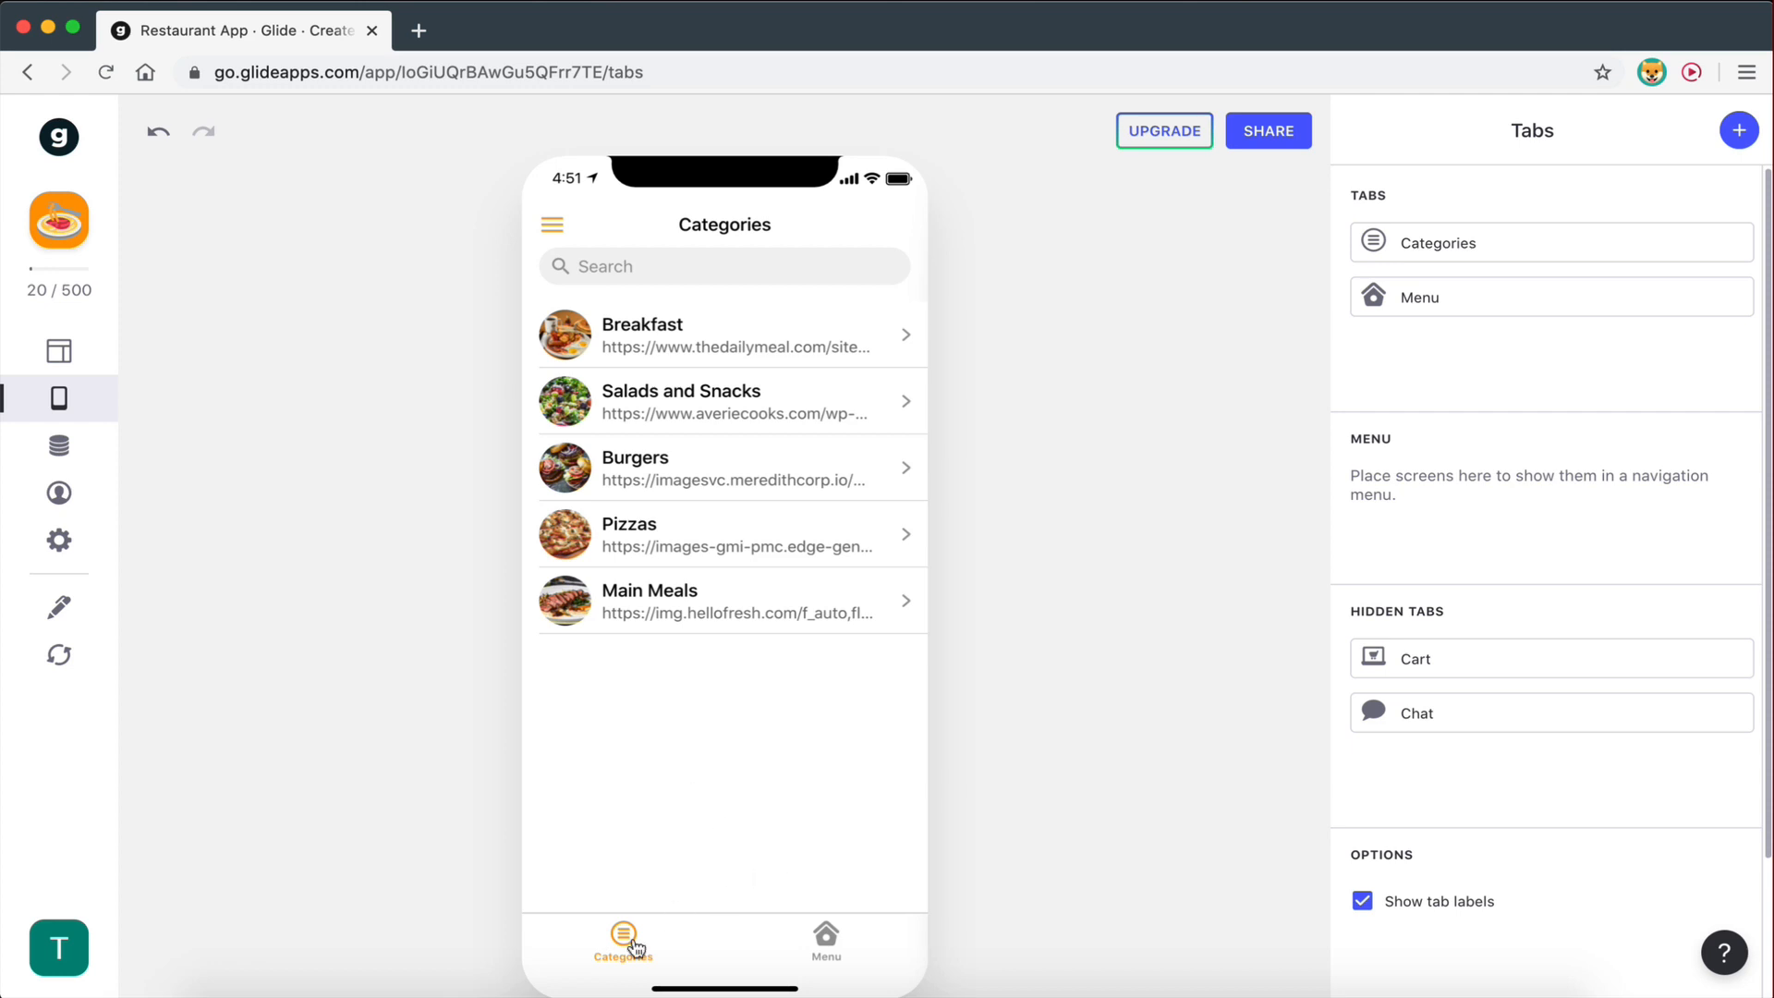
- Delete the Menu tab so Categories is the only visible tab, with Cart and Chat still hidden
click(826, 938)
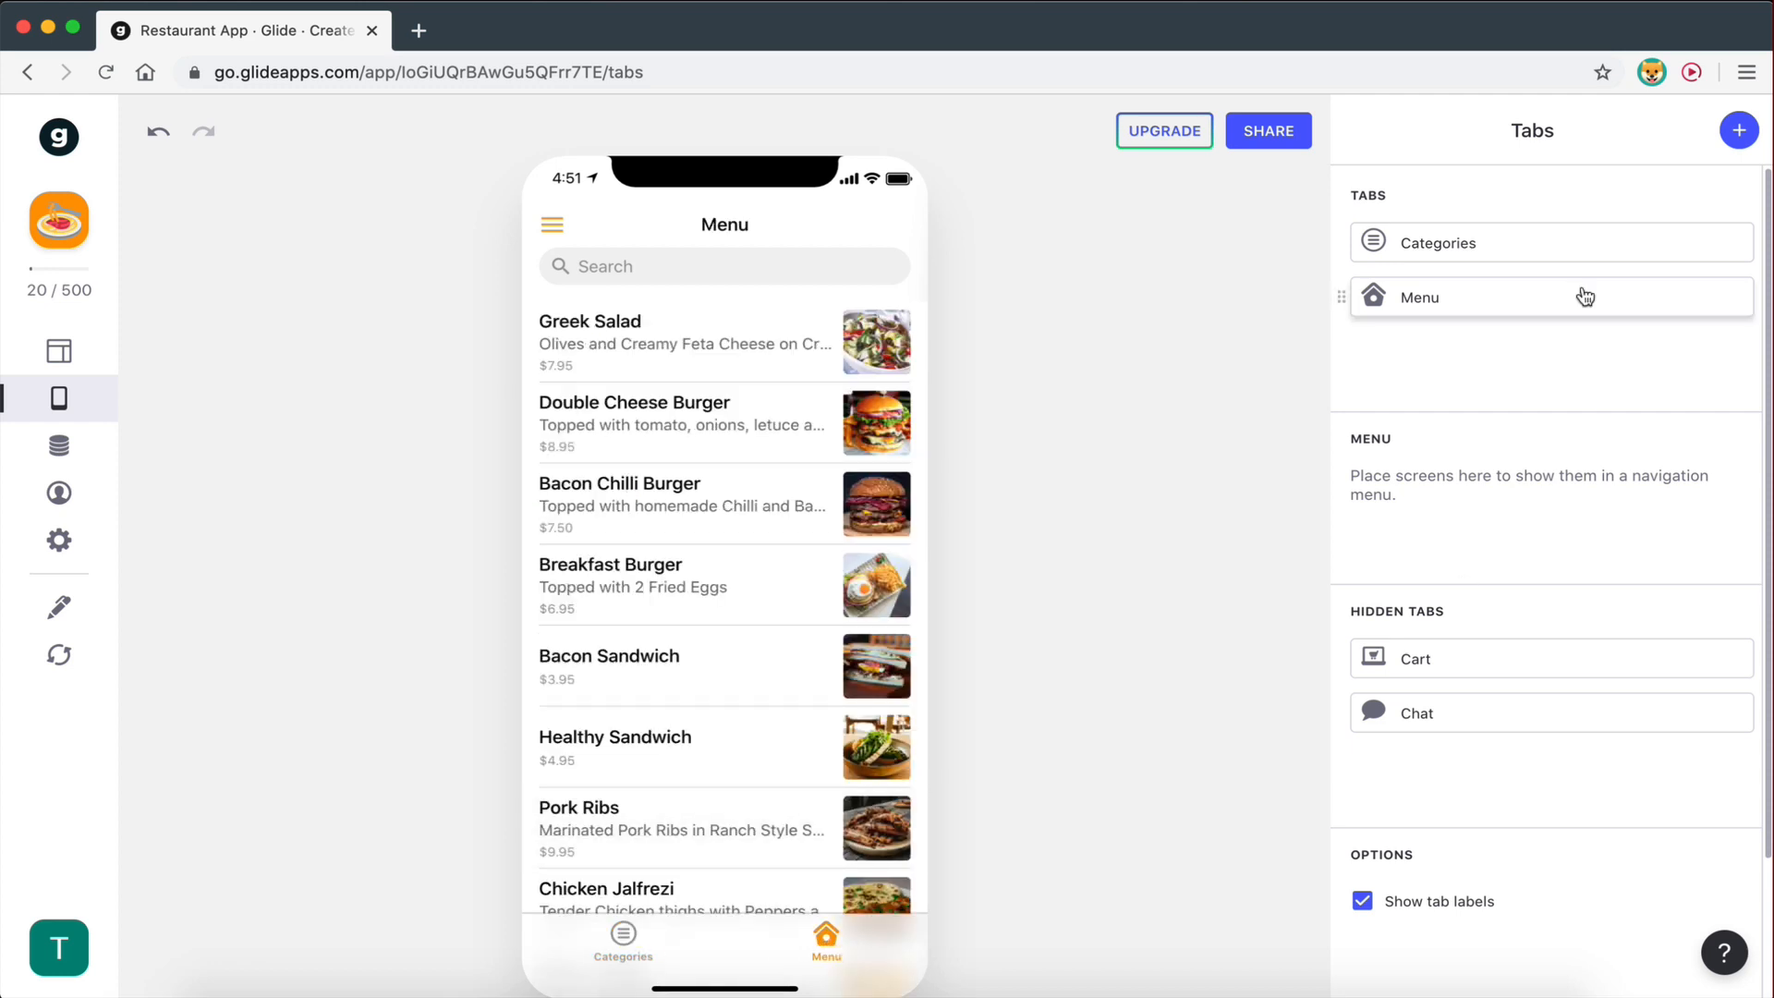
click(1619, 305)
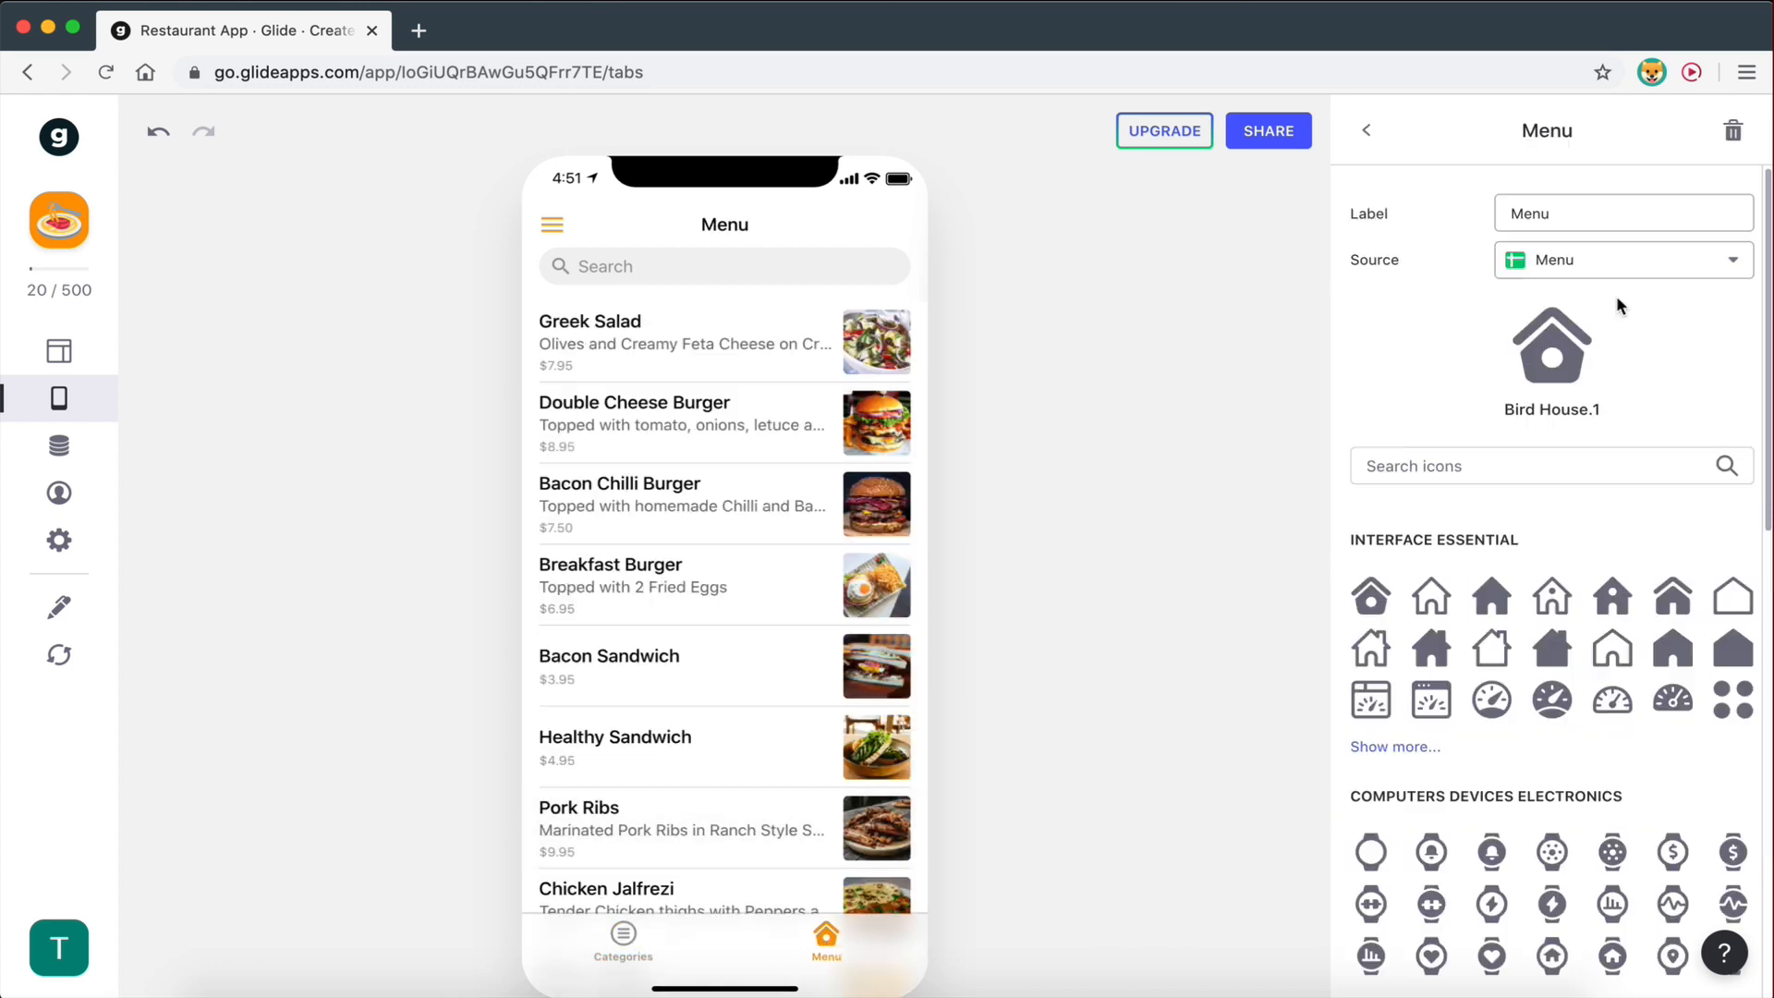
click(1732, 139)
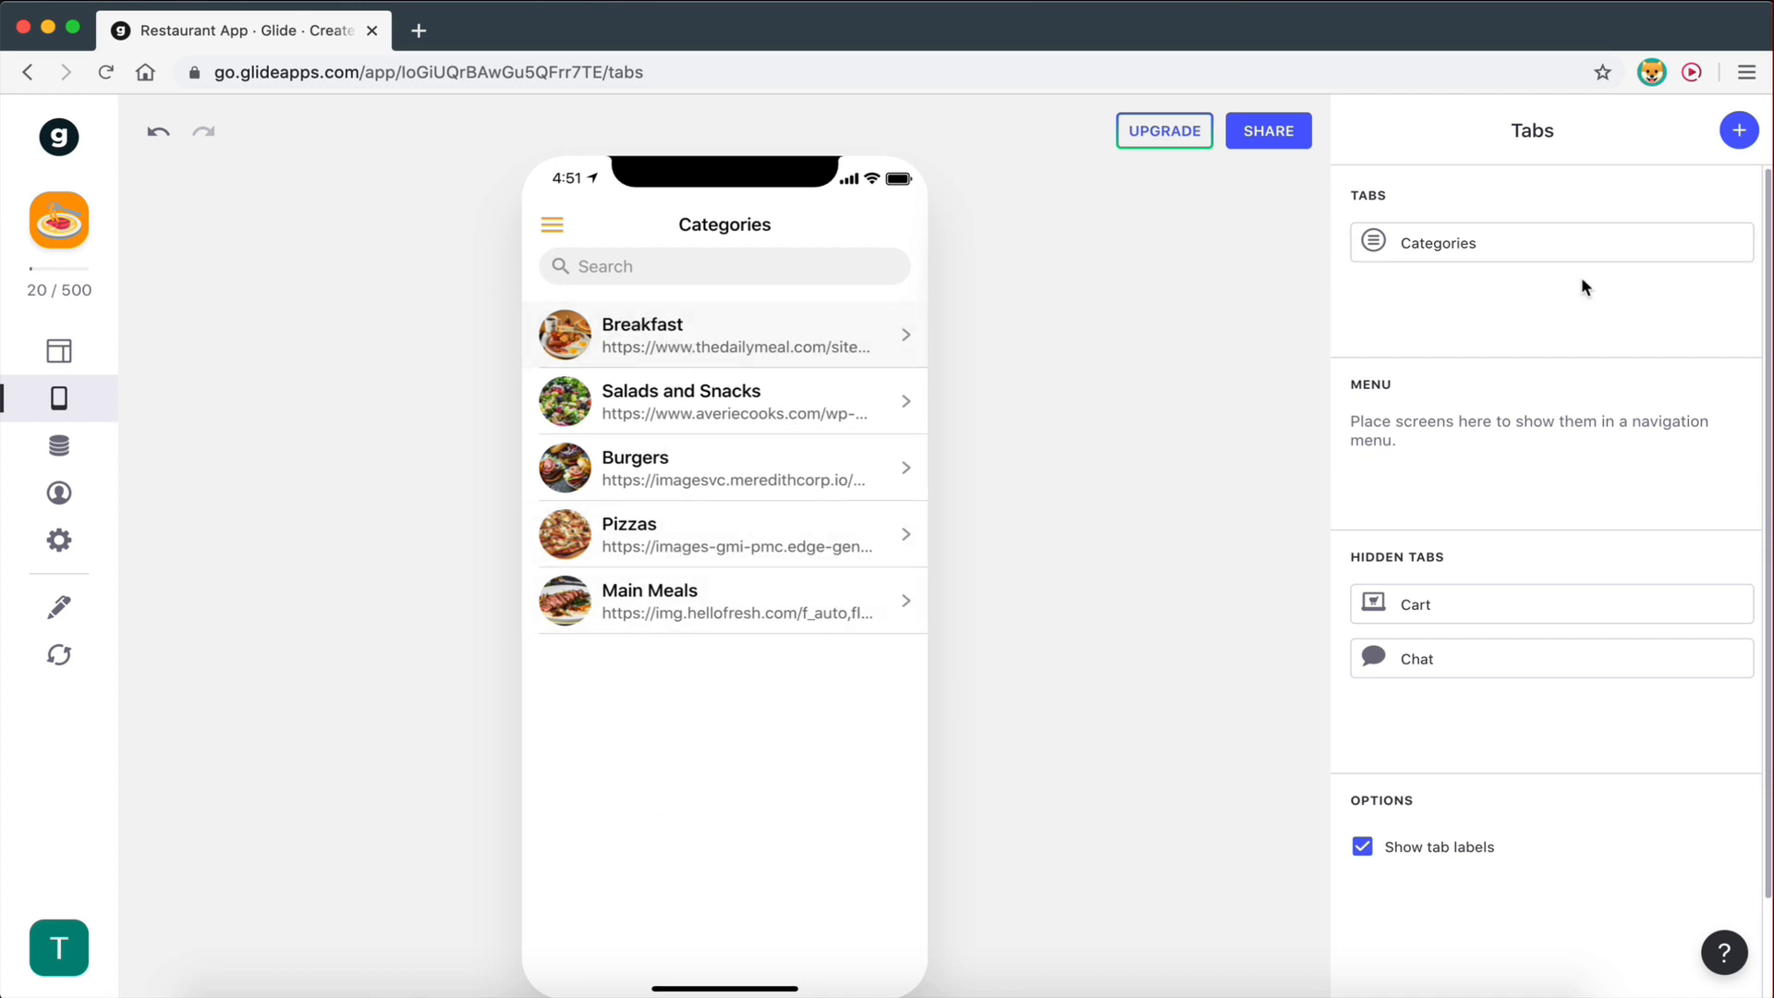
click(1490, 257)
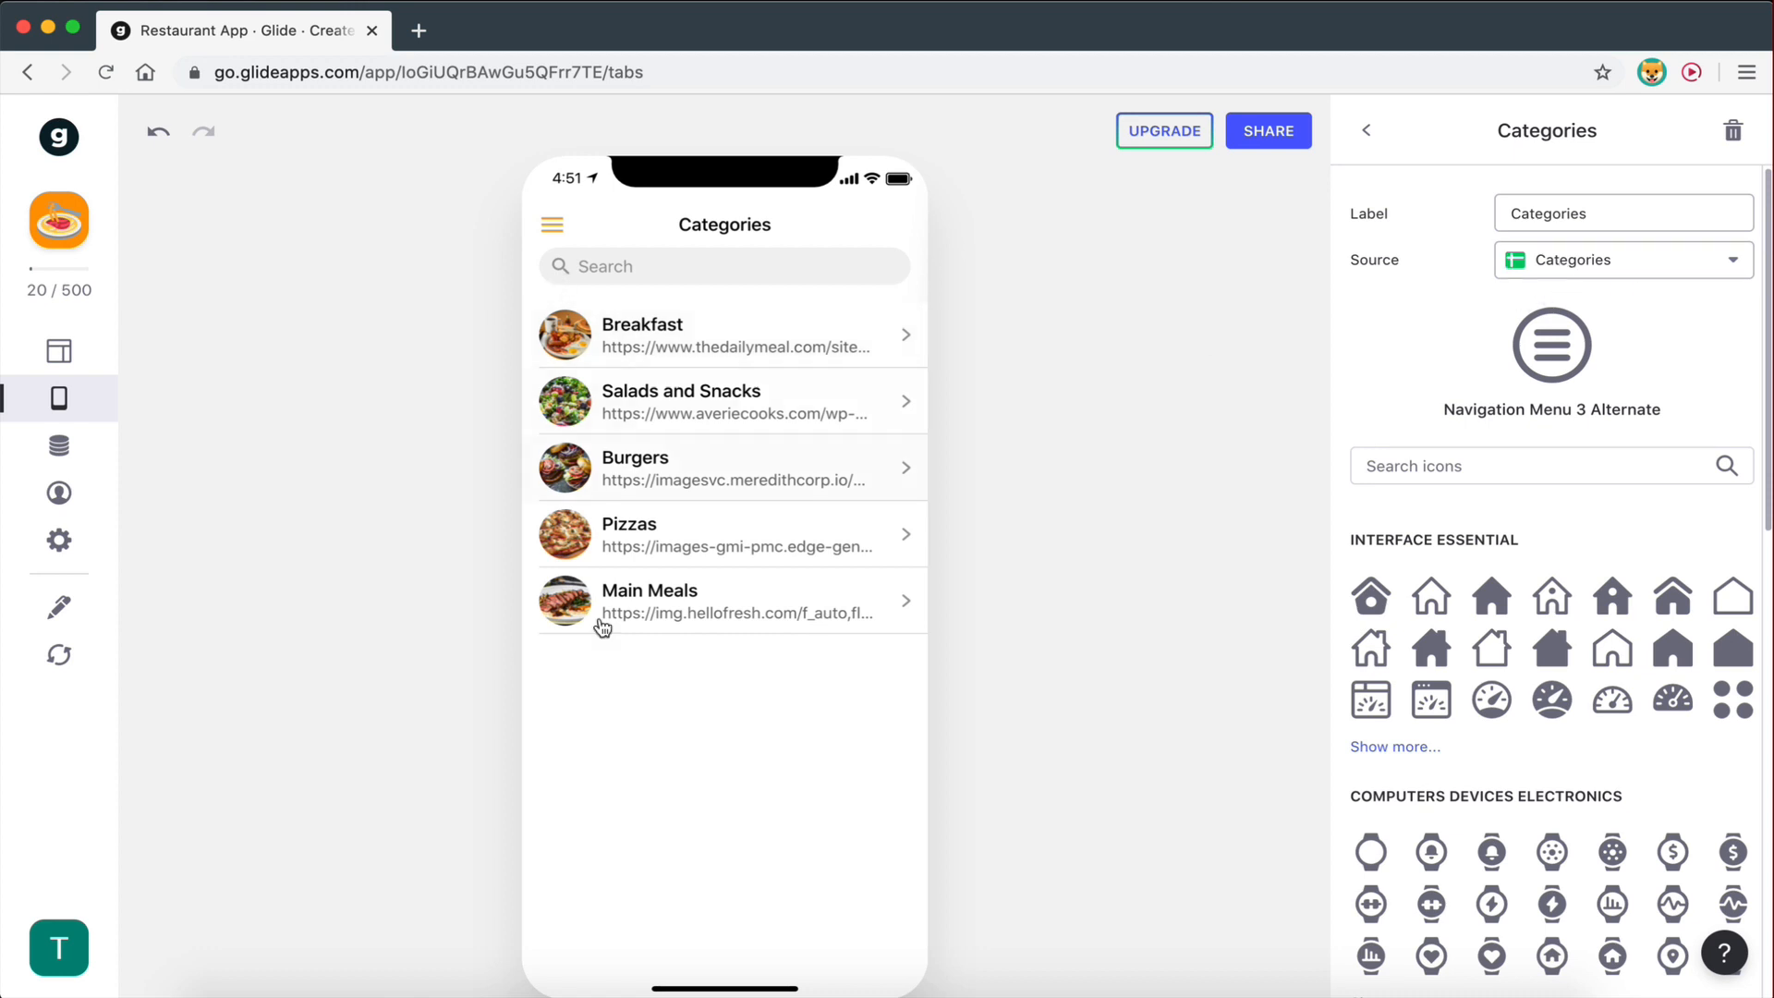
- Switch the Categories screen layout to Tiles, keeping Food Categories as the tile title
click(70, 346)
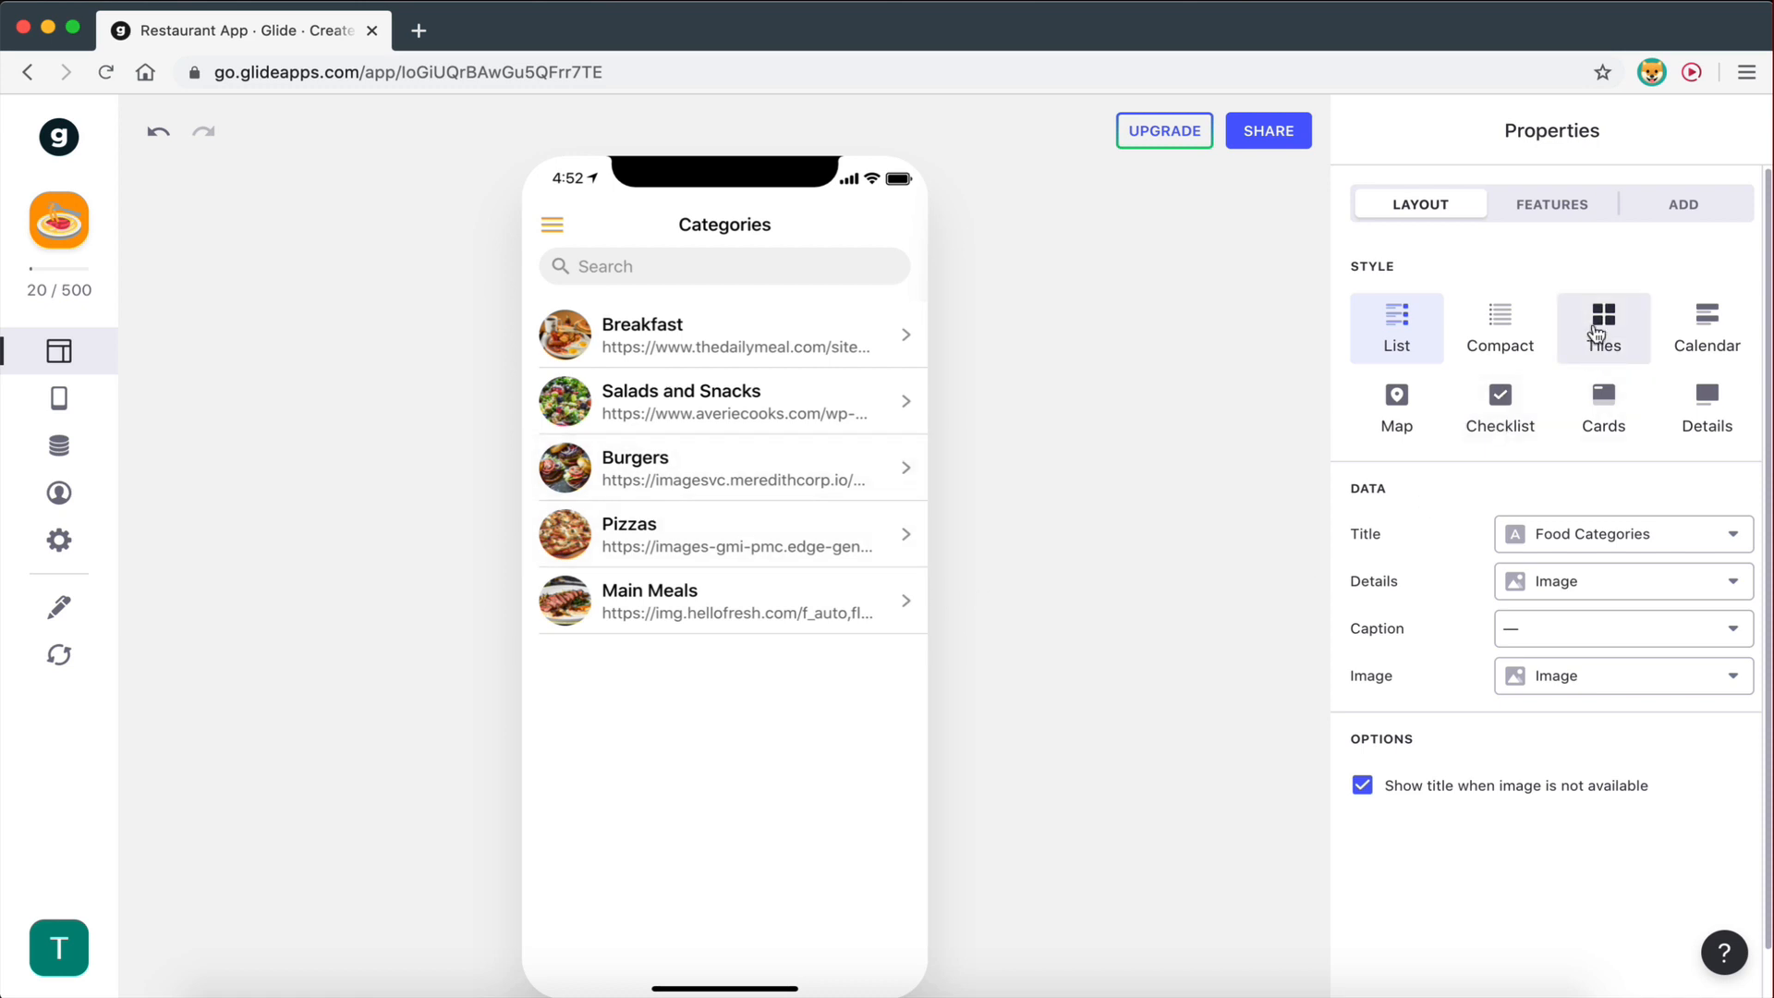
click(1598, 333)
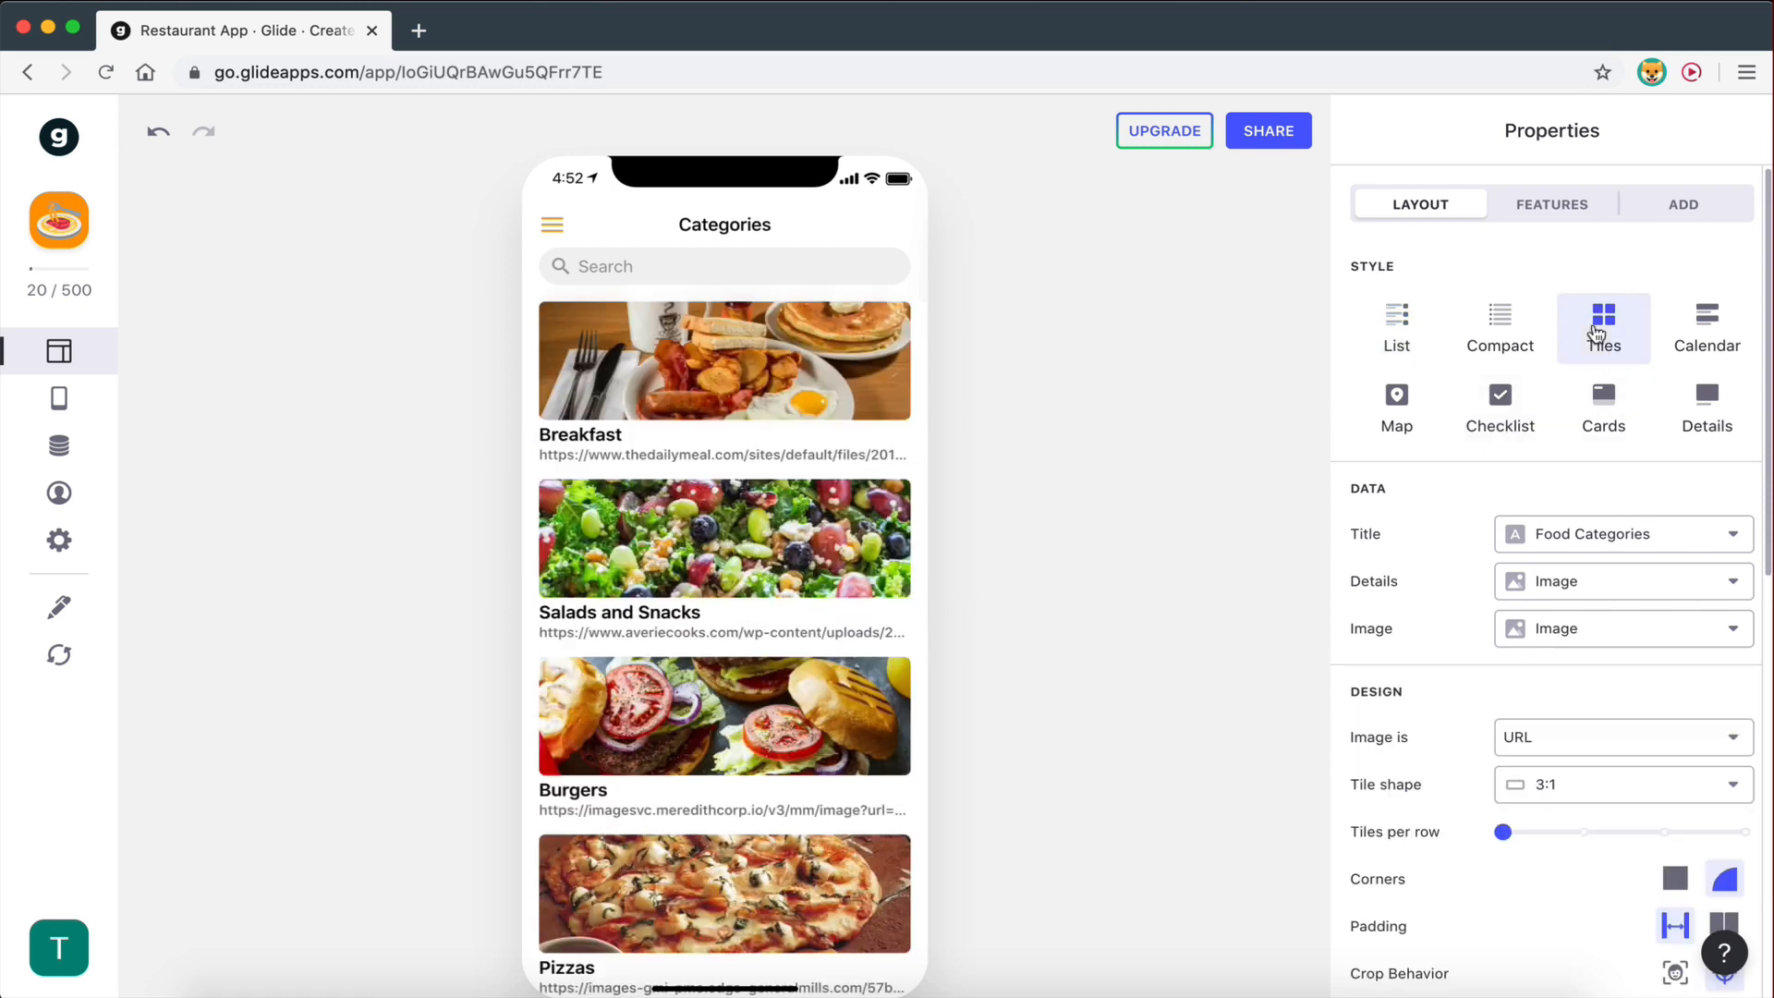
scroll(882, 724, down, 2)
scroll(883, 724, up, 2)
scroll(1387, 577, down, 1)
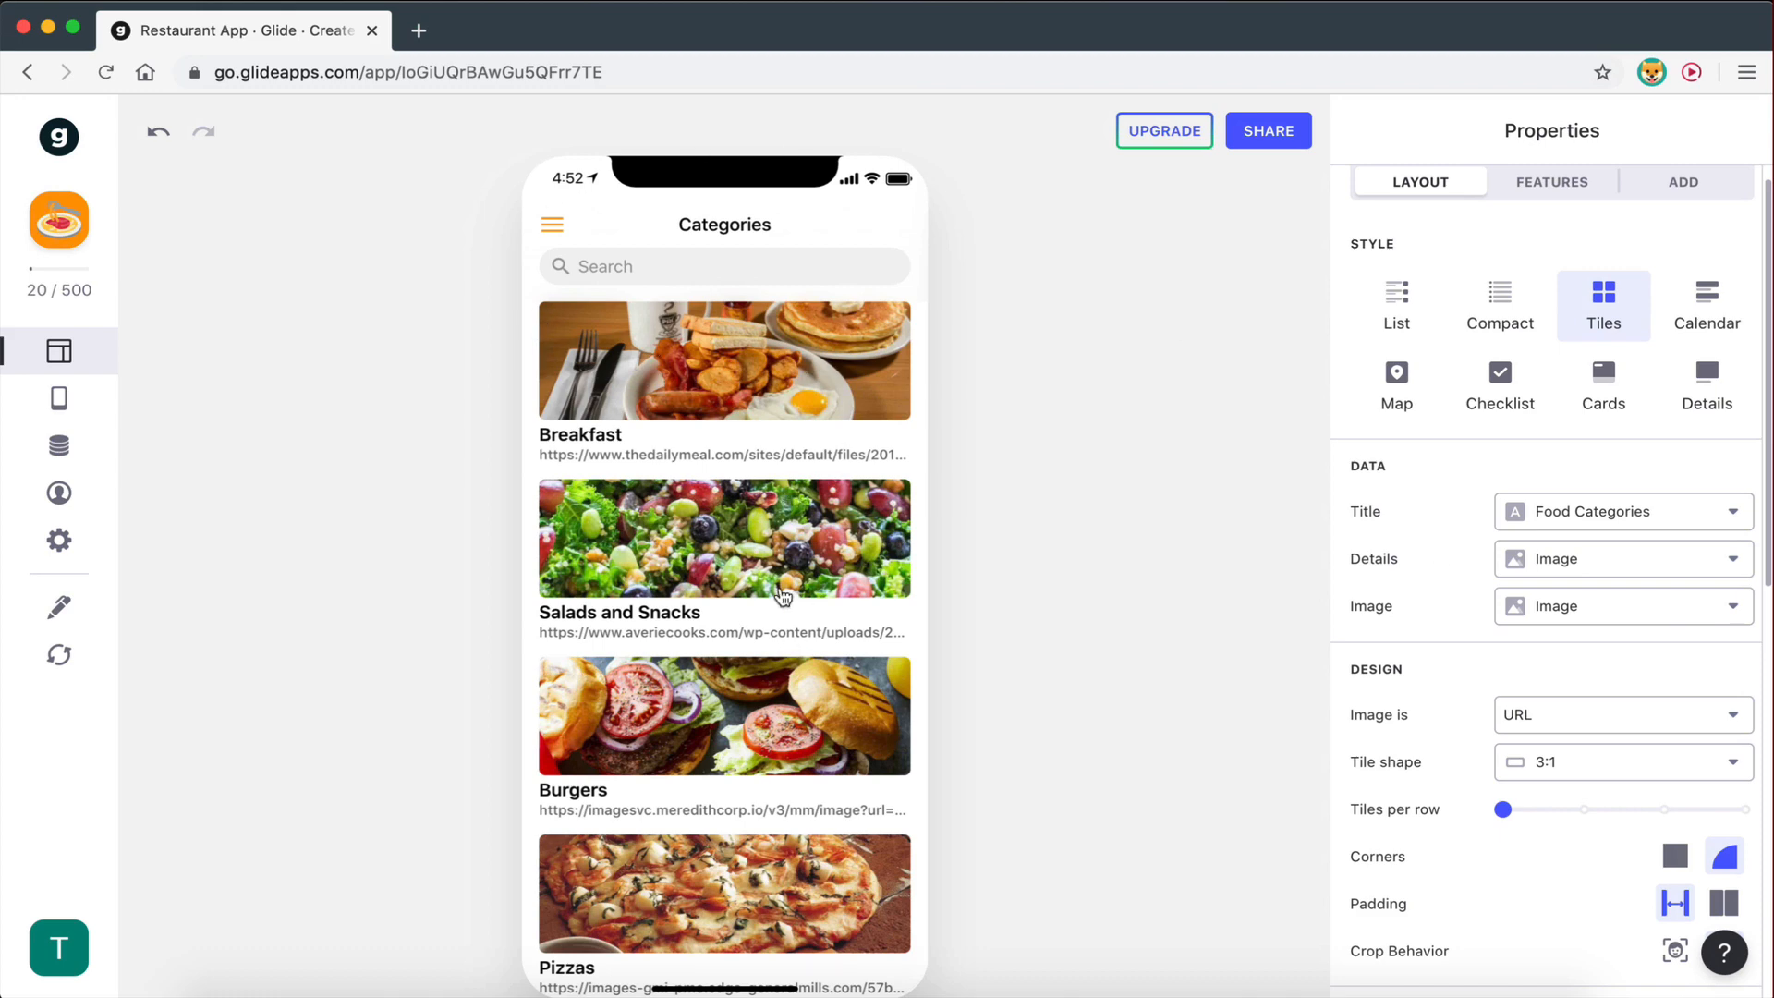
scroll(784, 596, down, 2)
scroll(784, 606, up, 2)
click(1572, 514)
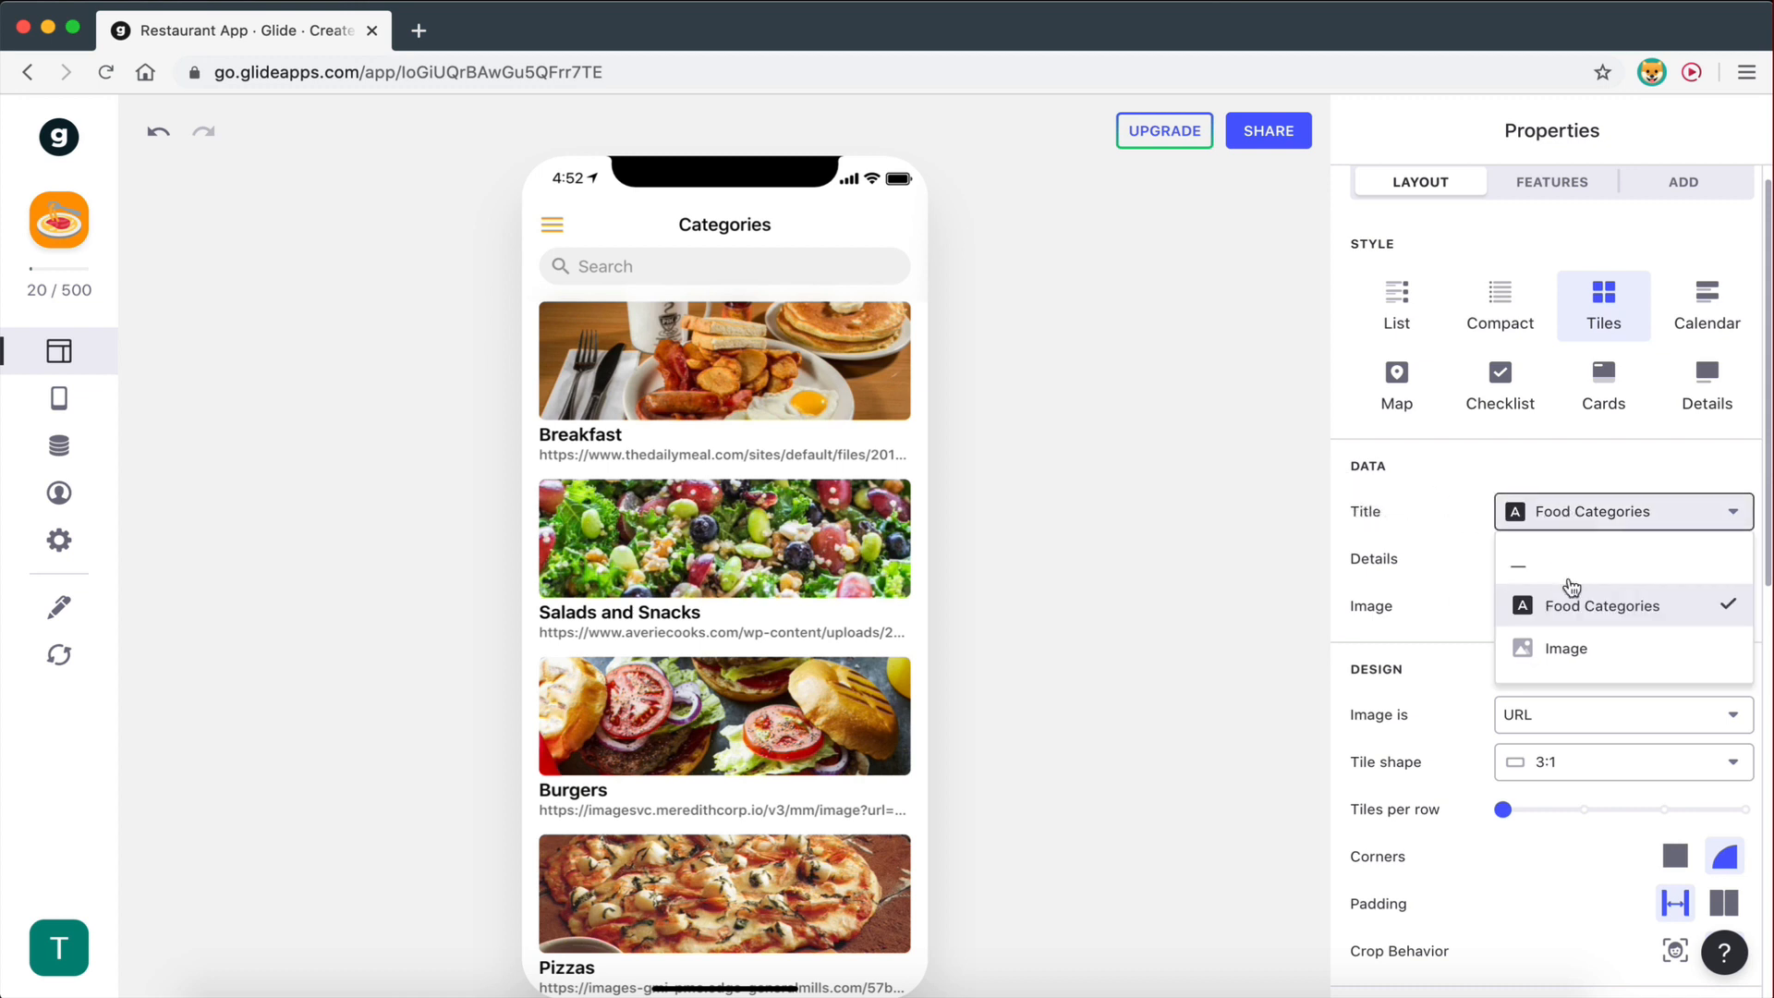
click(1572, 610)
- Rename header A1 from 'Food Categories' to 'Categories Name' and reload the sheet in Glide
key(ctrl+Right)
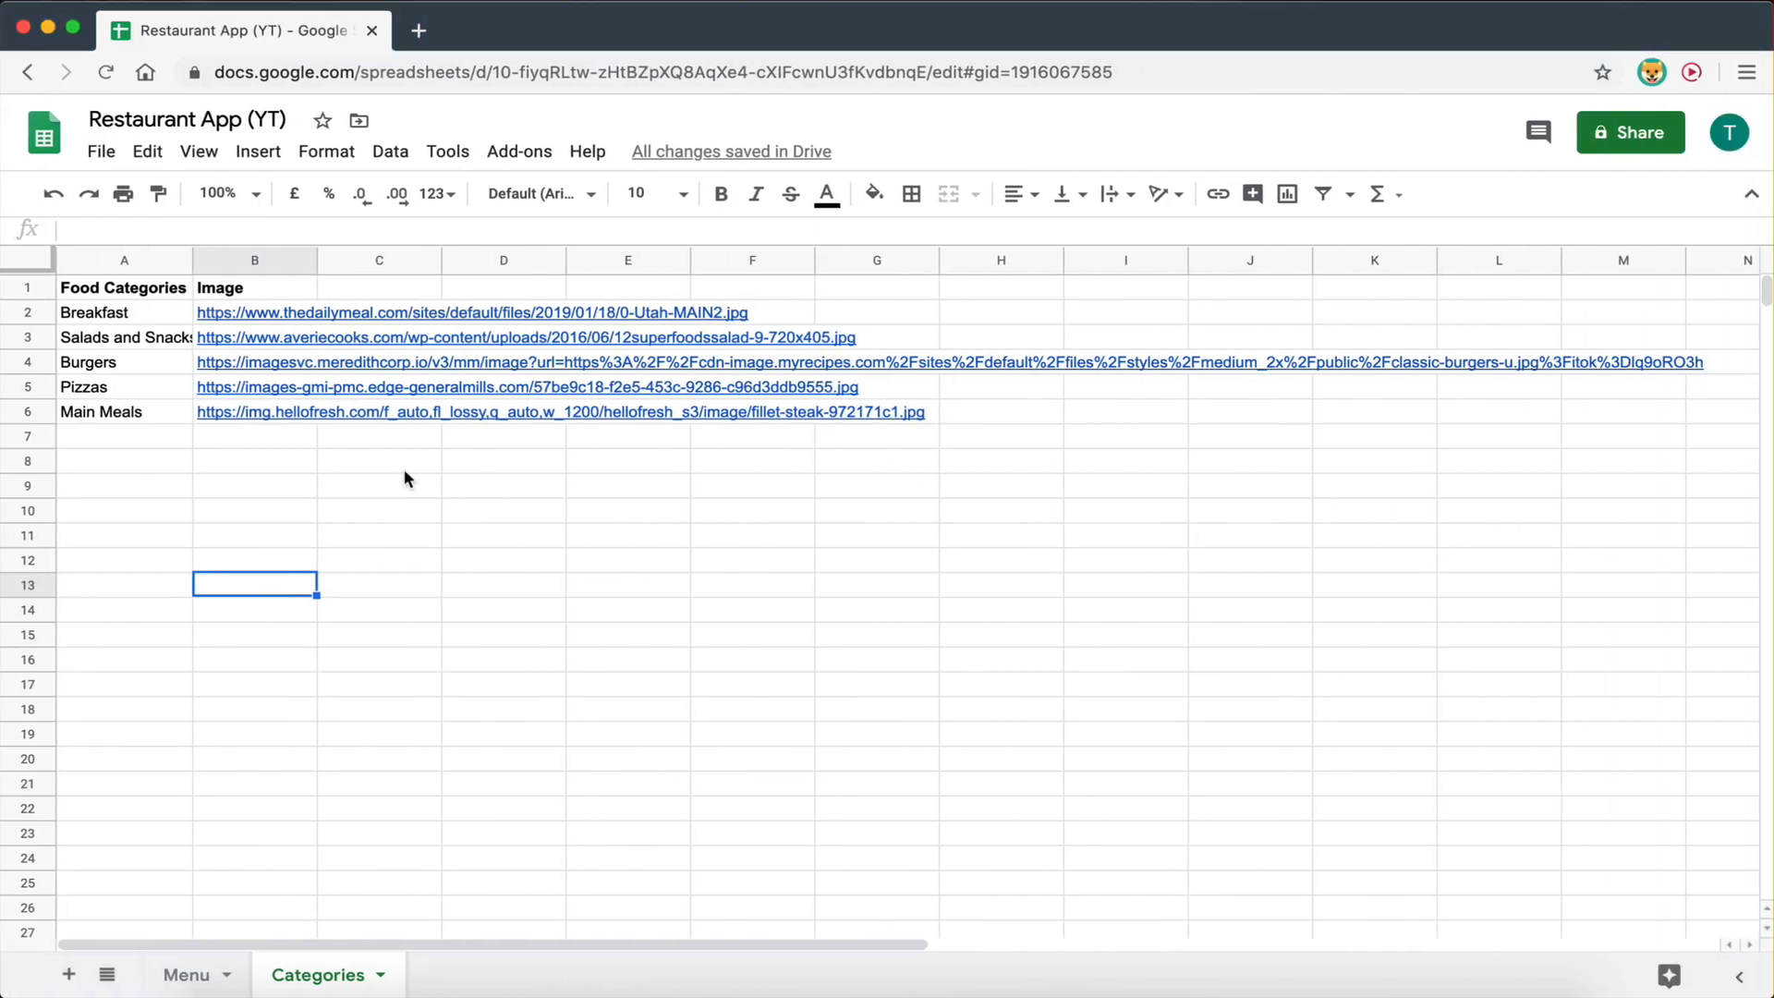
click(116, 294)
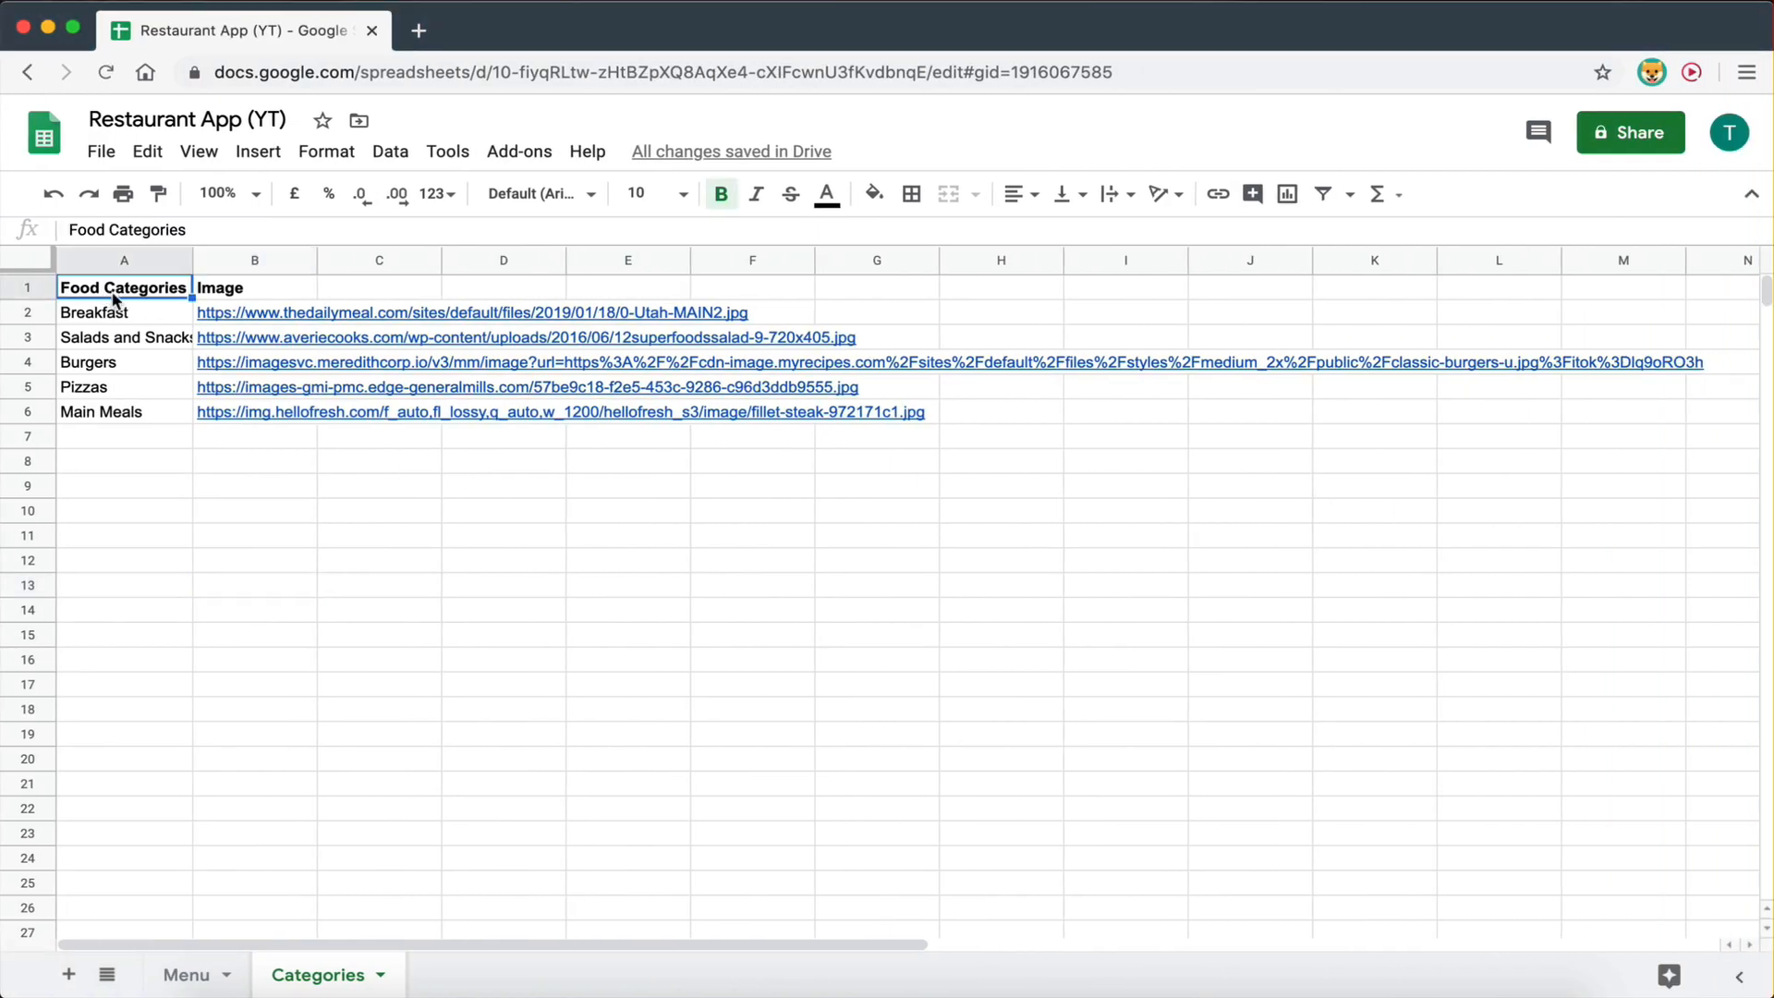
drag(196, 229, 80, 225)
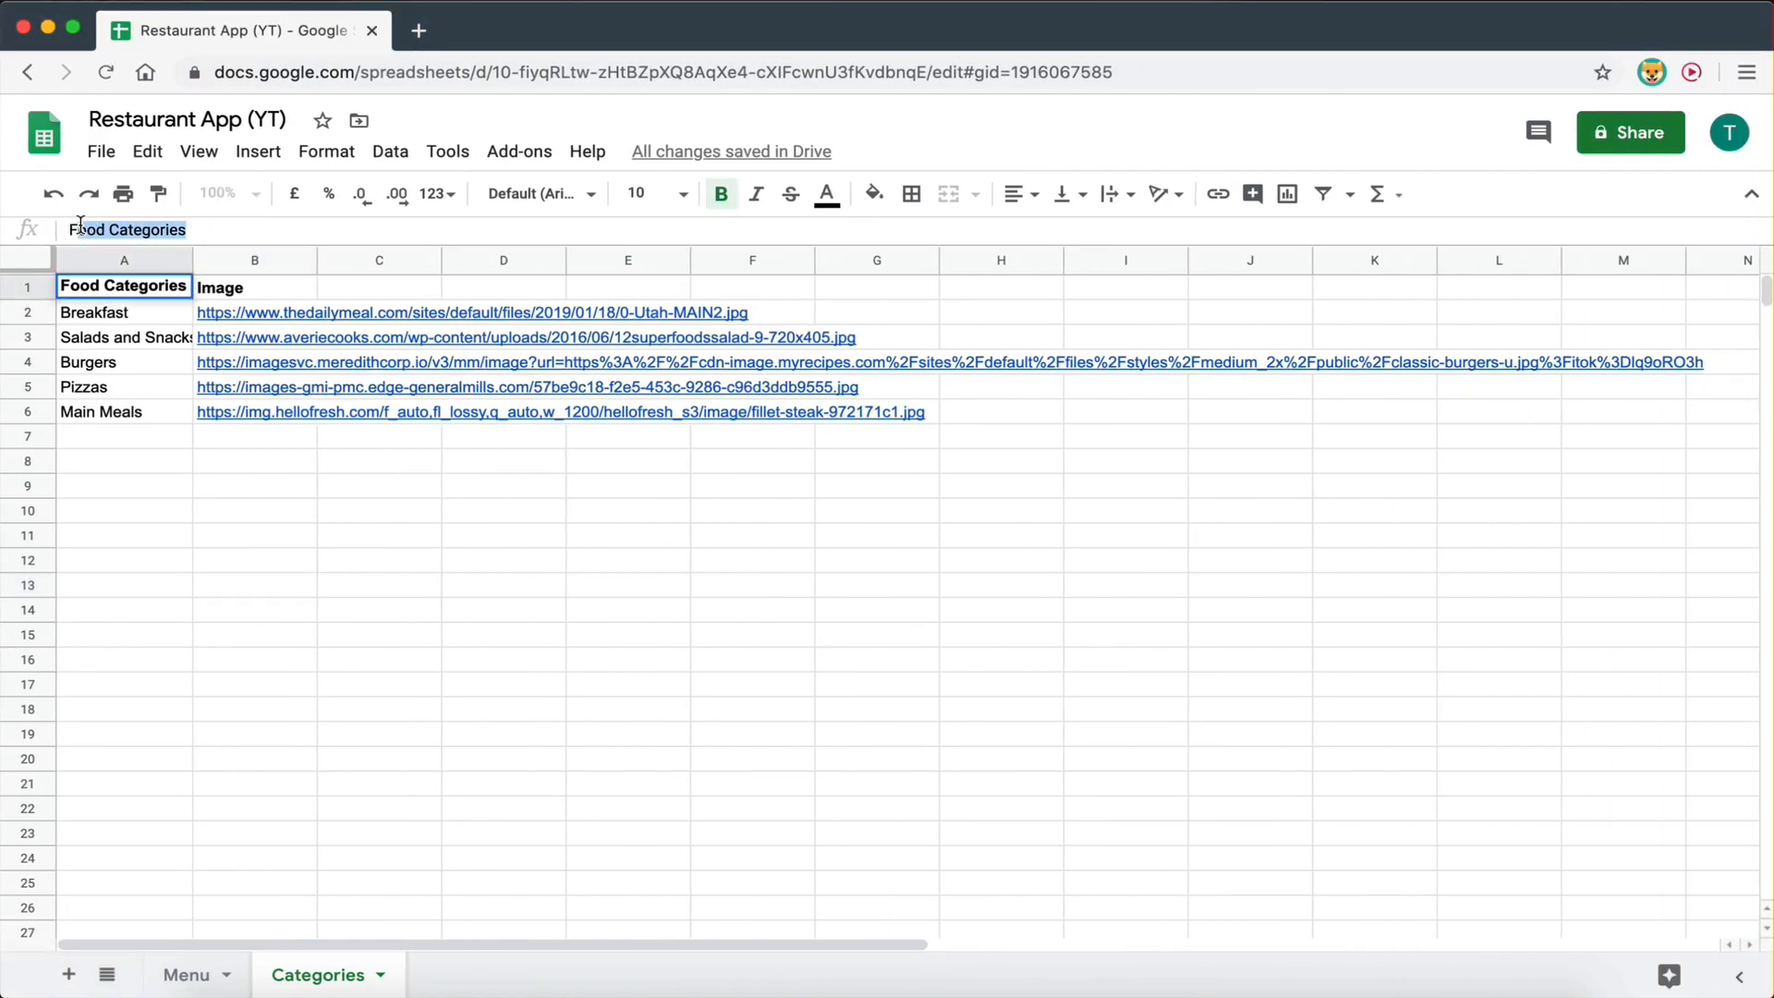
double_click(74, 227)
key(BackSpace)
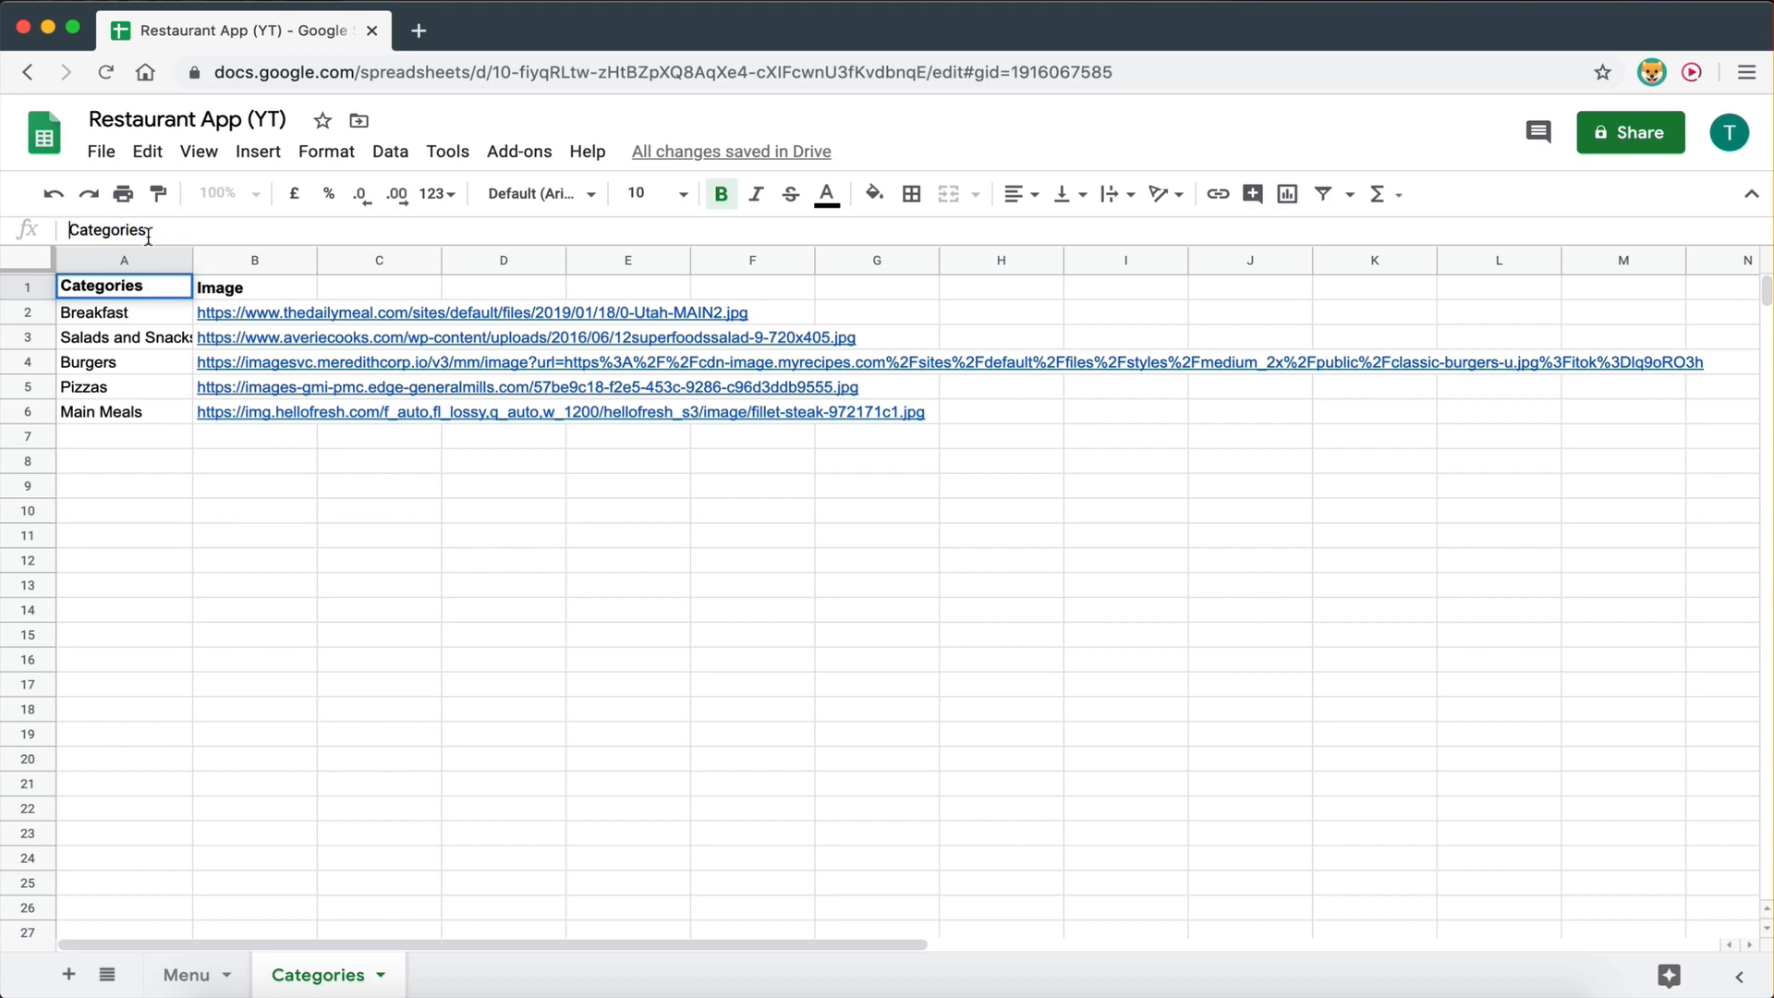
text(Name)
click(248, 535)
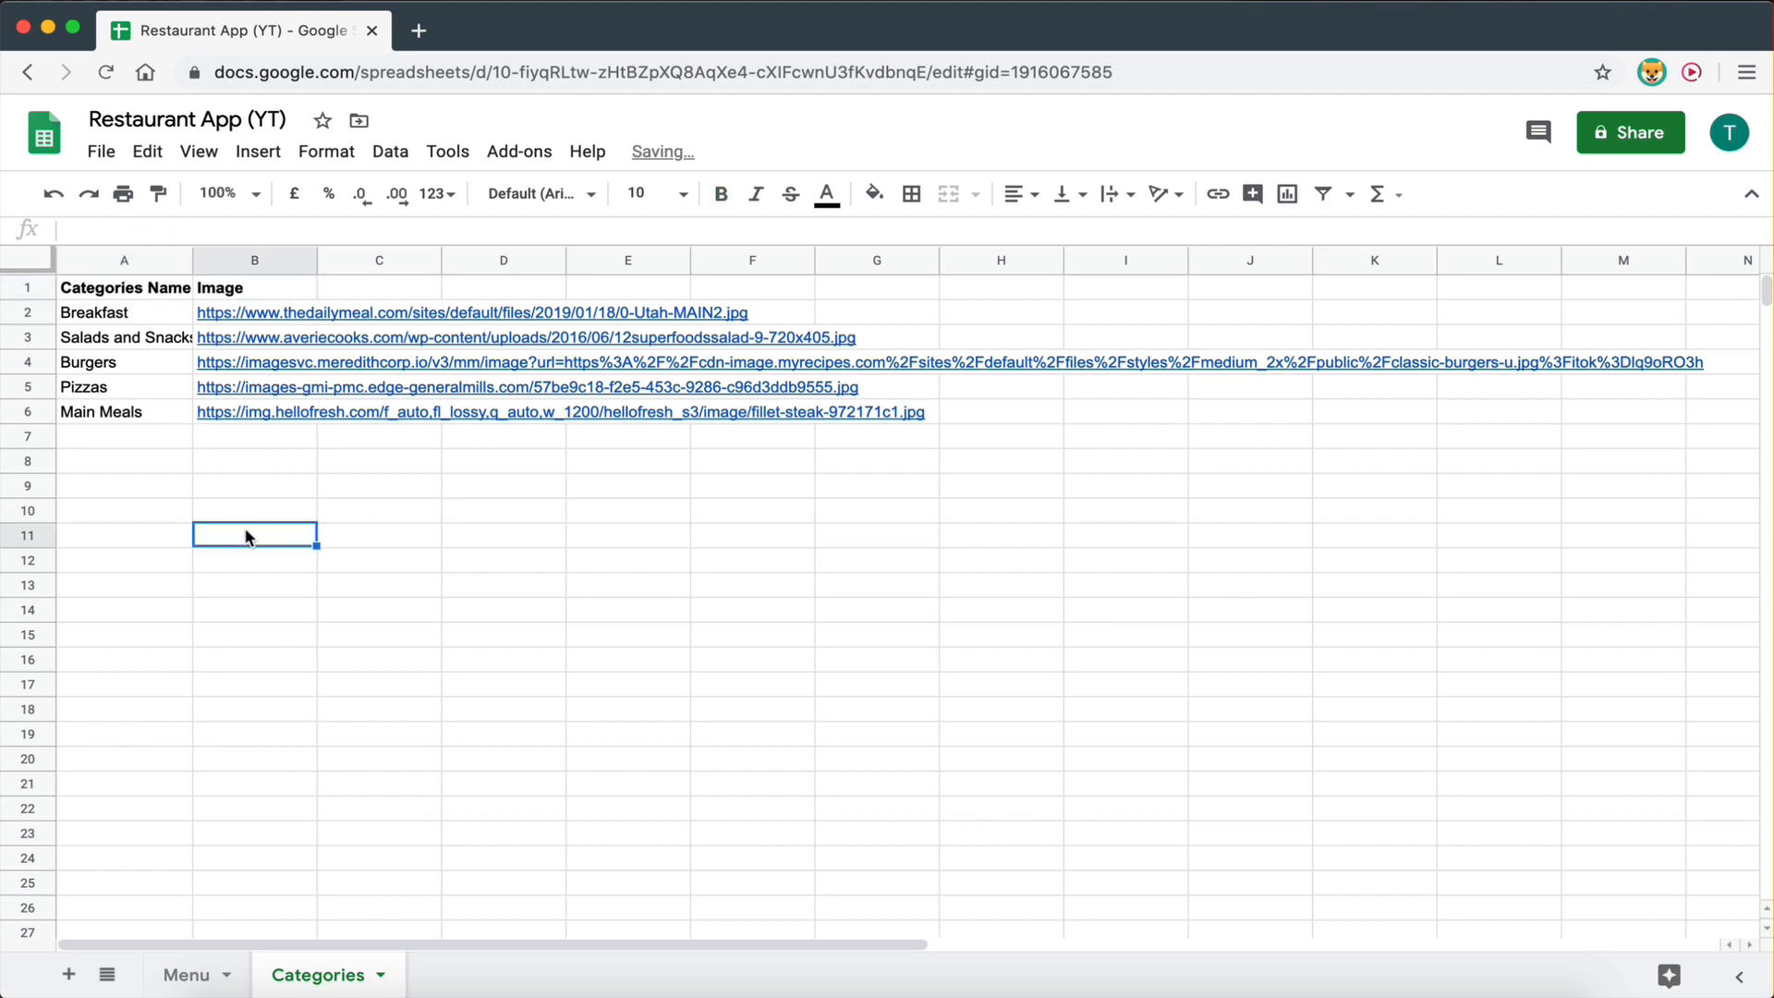
key(ctrl+Right)
click(55, 659)
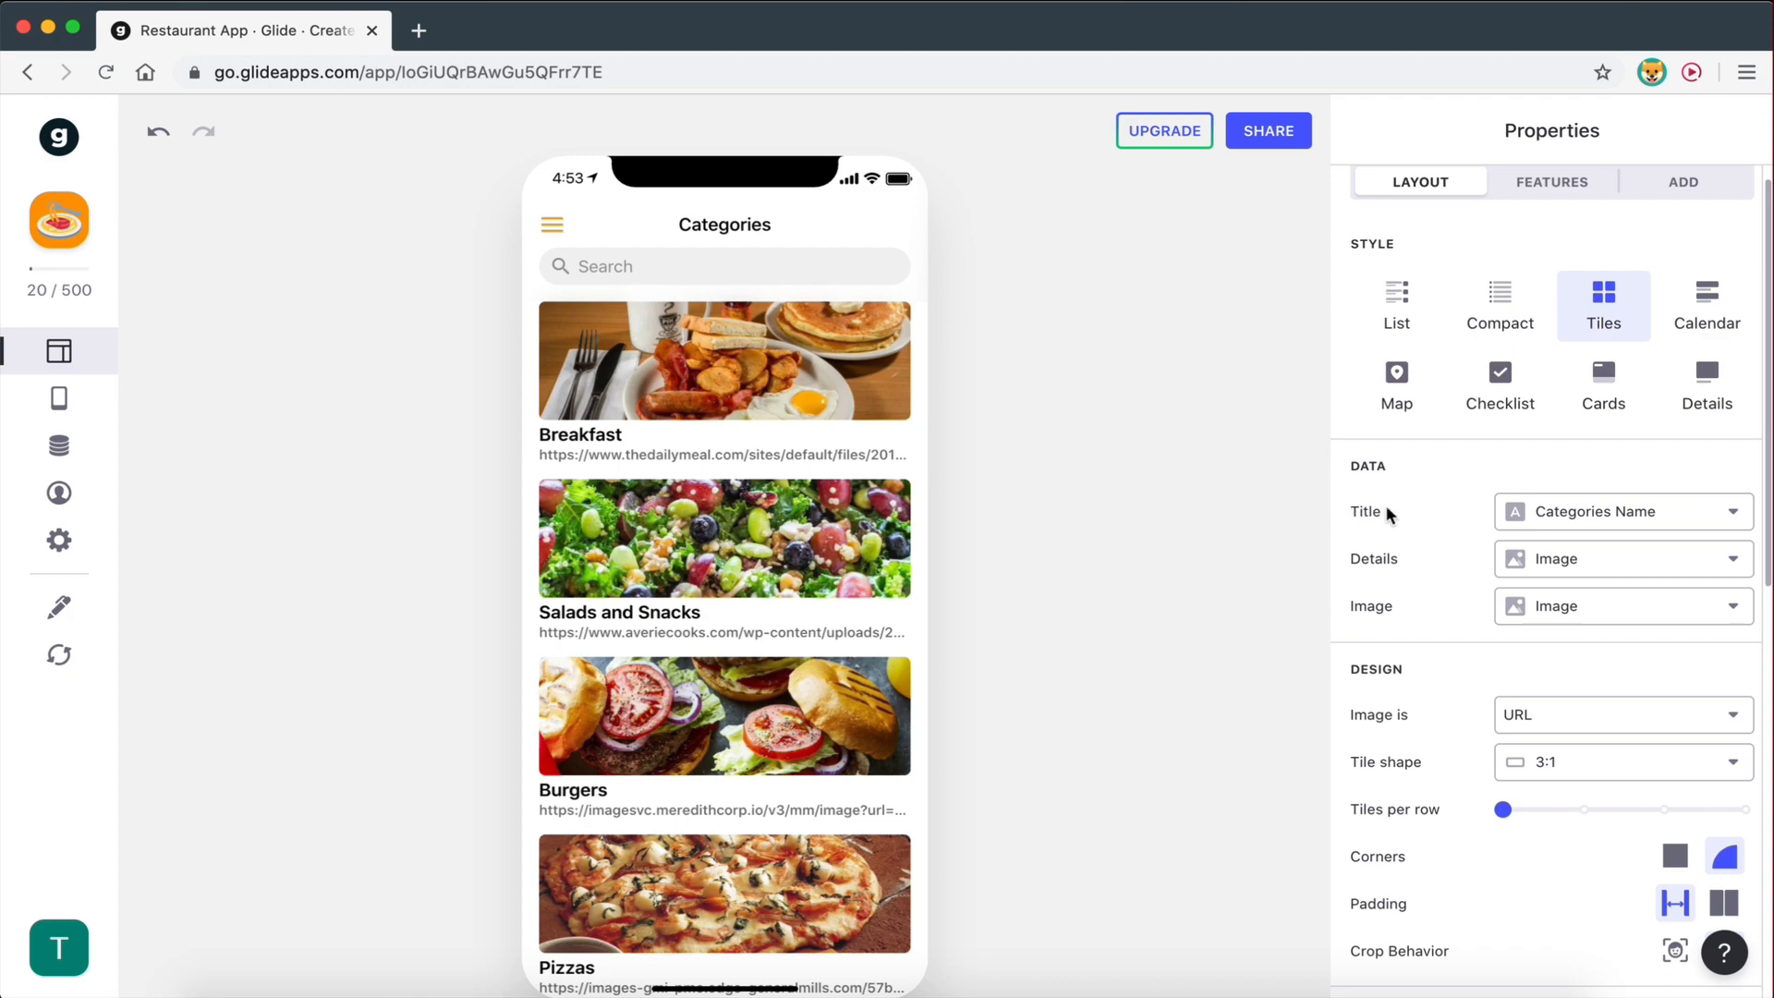
- Set the tile Details to '—' and keep Image as the tile picture, then select image links B2:B6
click(1597, 516)
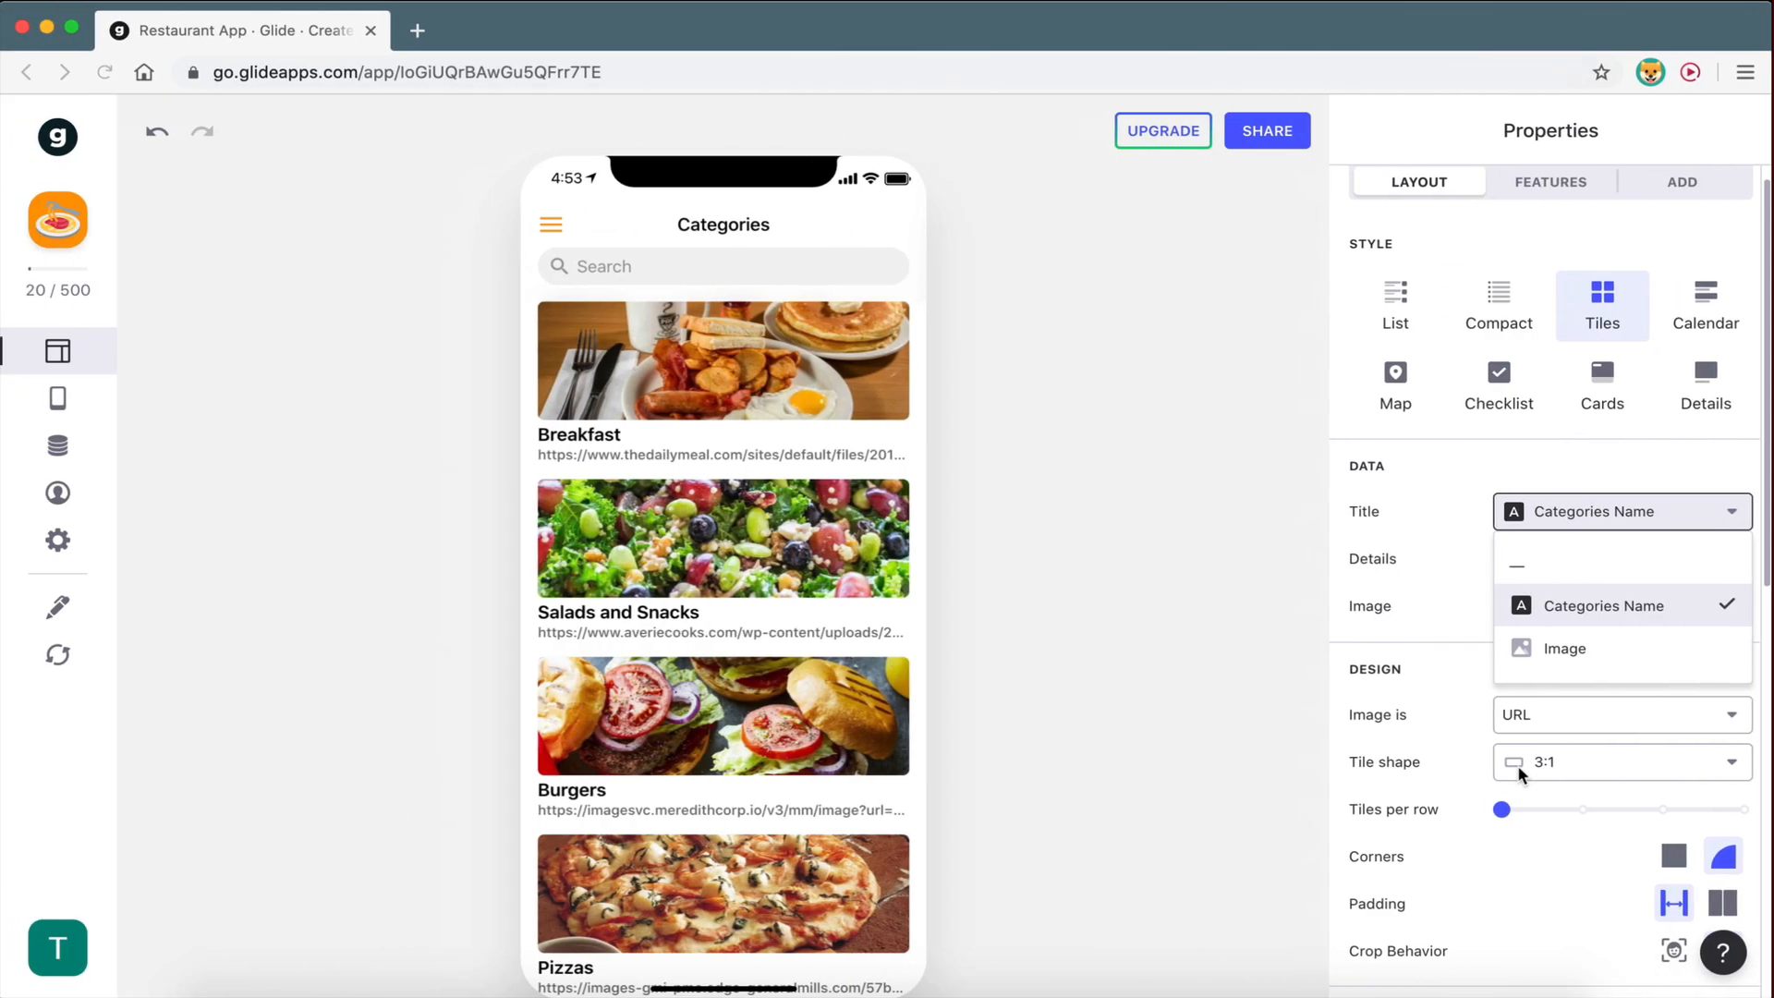
click(1448, 581)
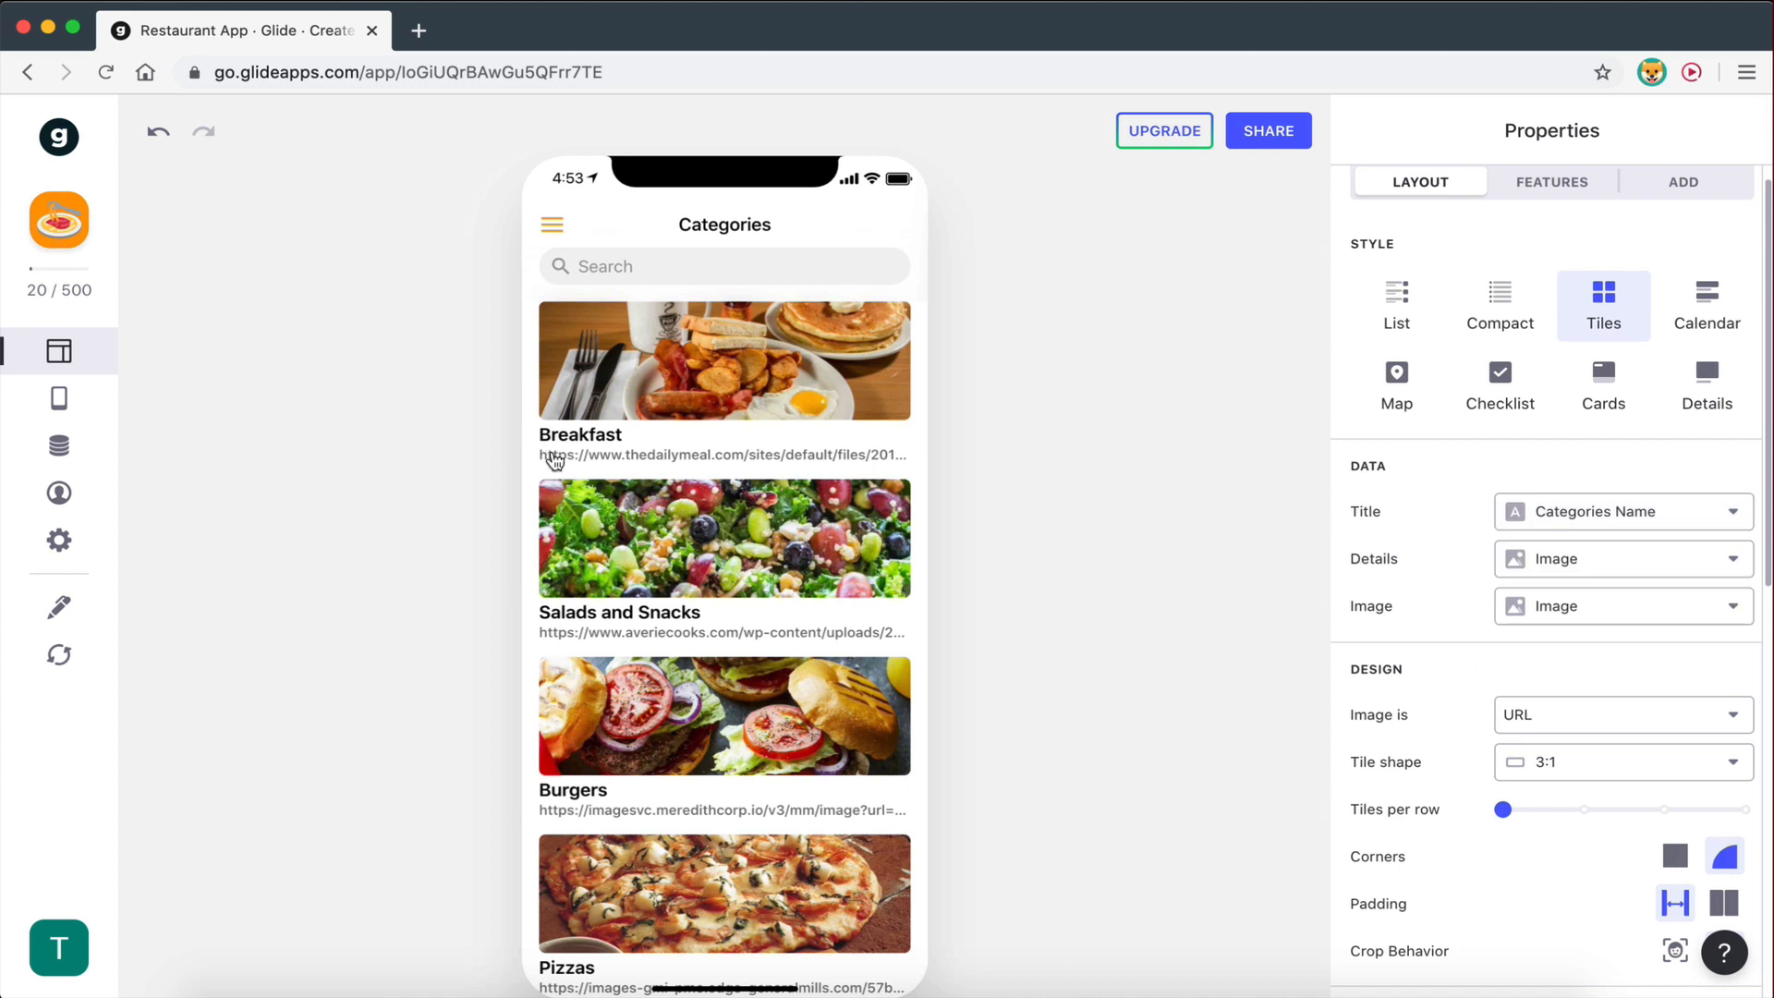
click(1599, 577)
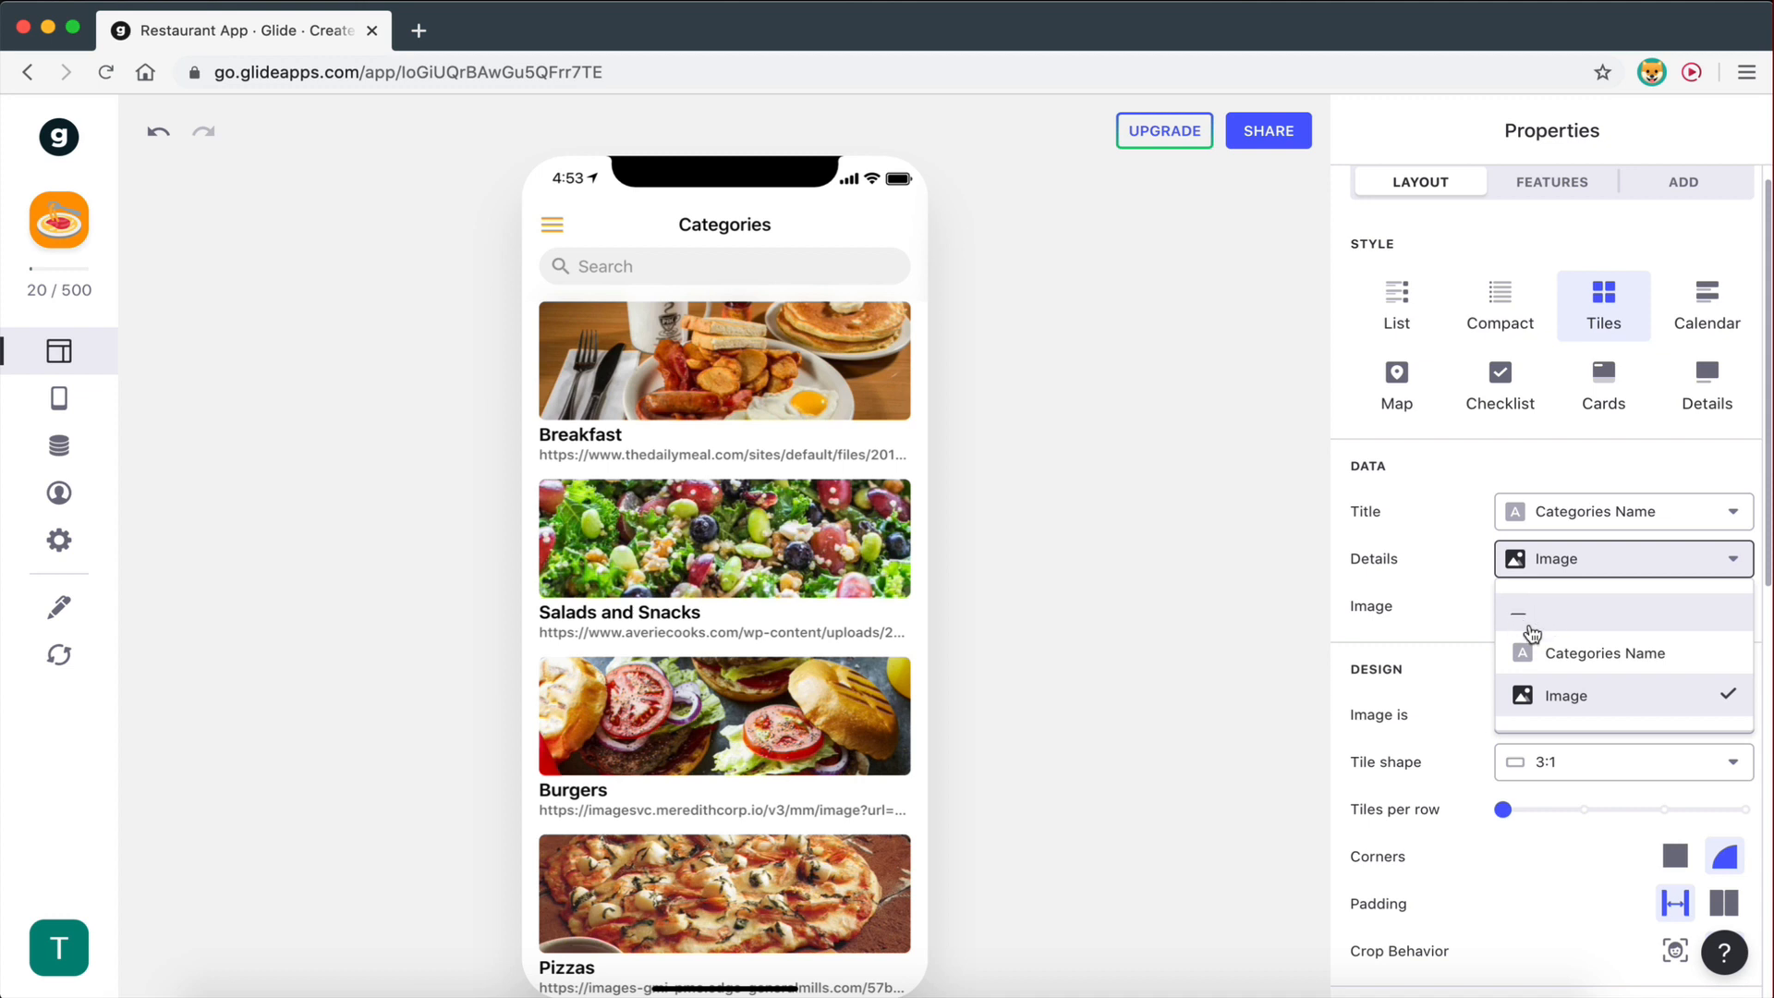
click(1521, 616)
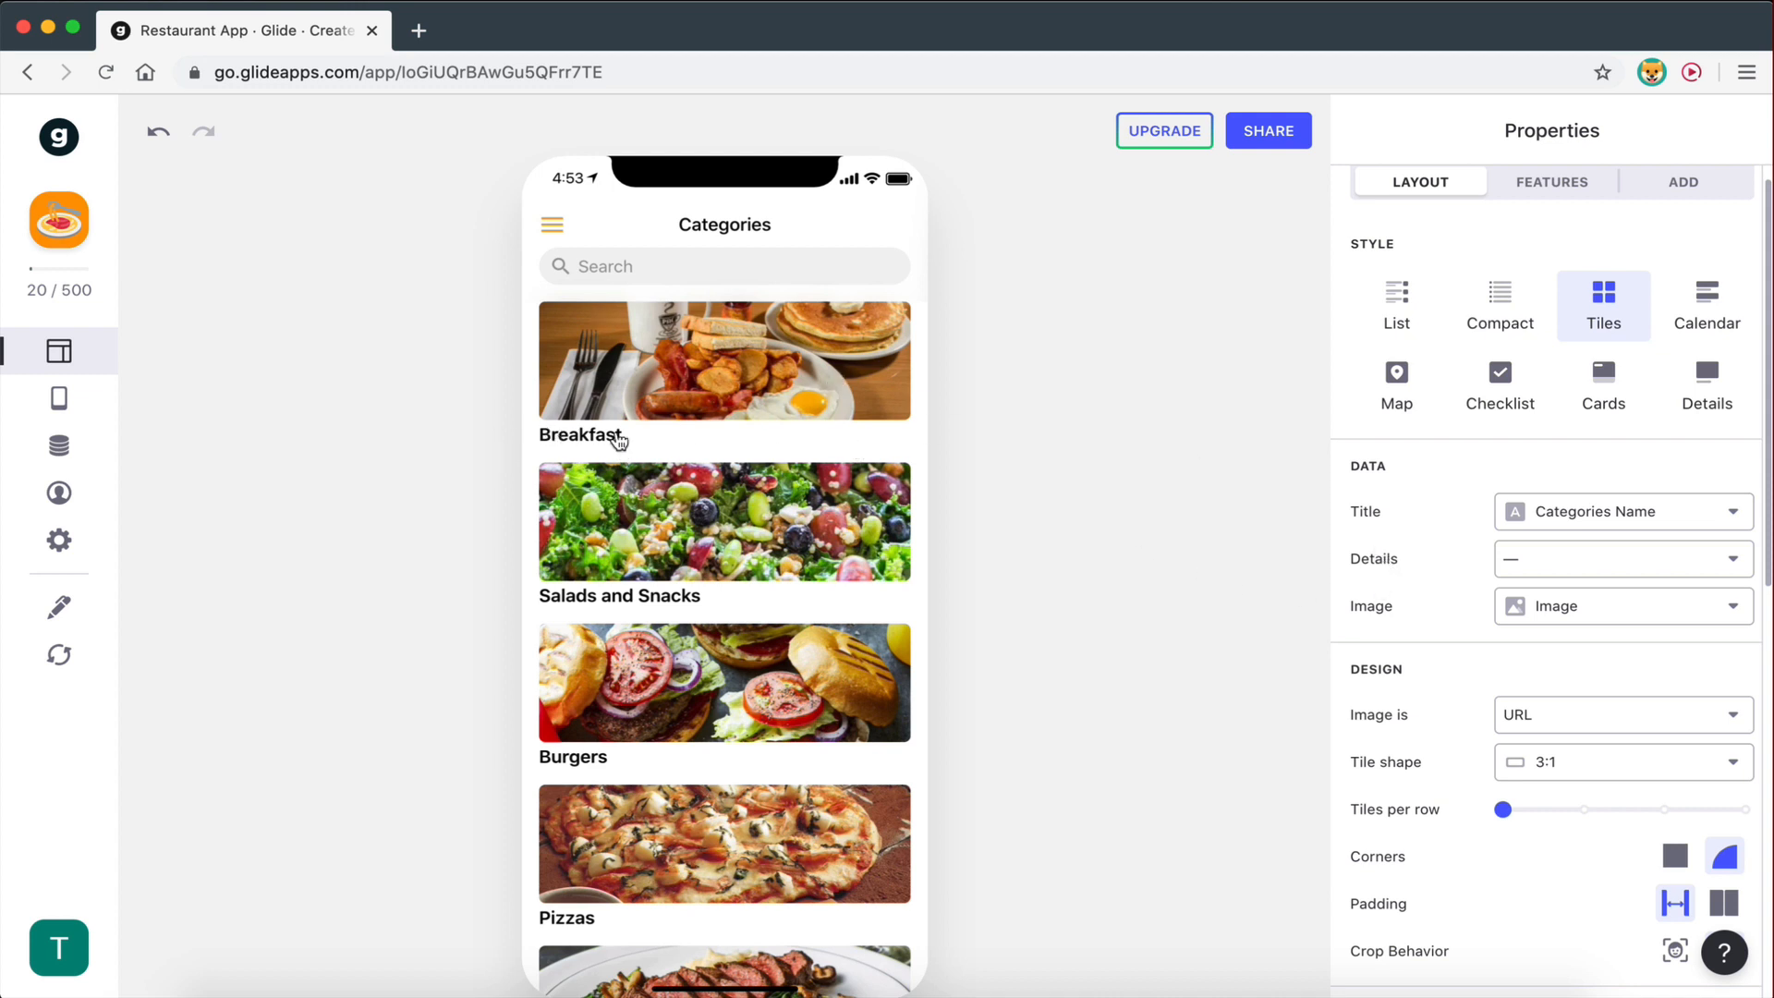
scroll(1359, 582, down, 1)
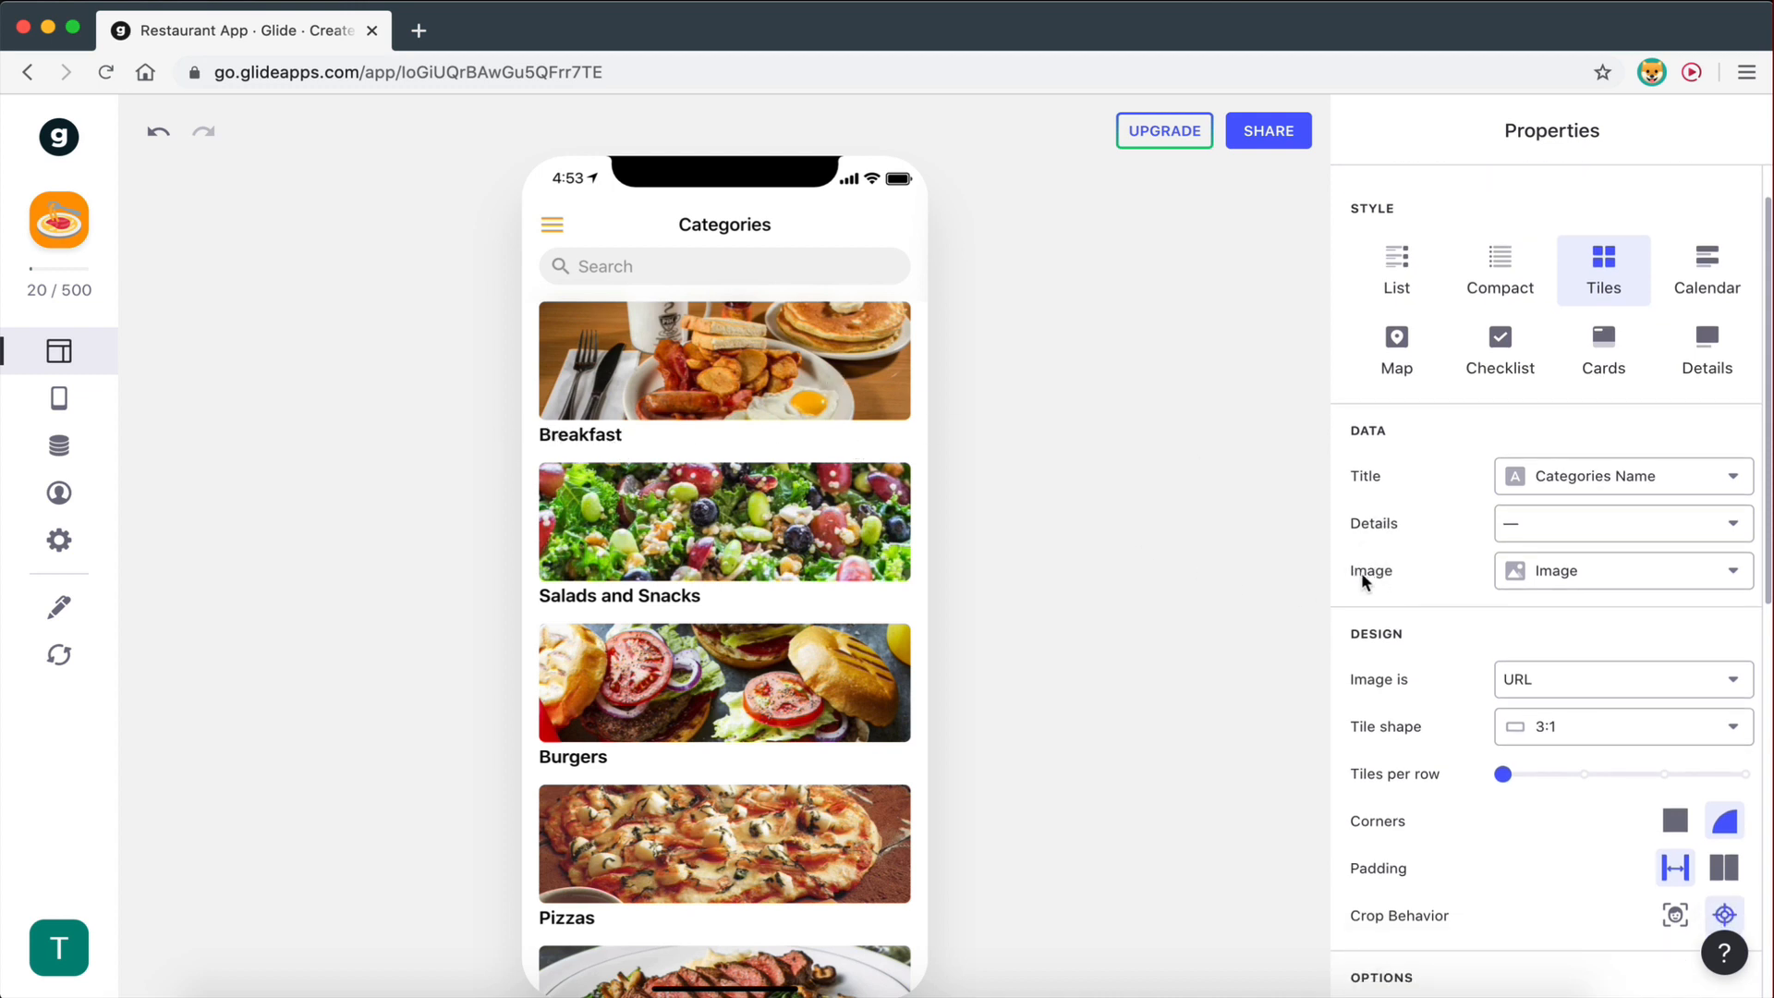
click(1571, 570)
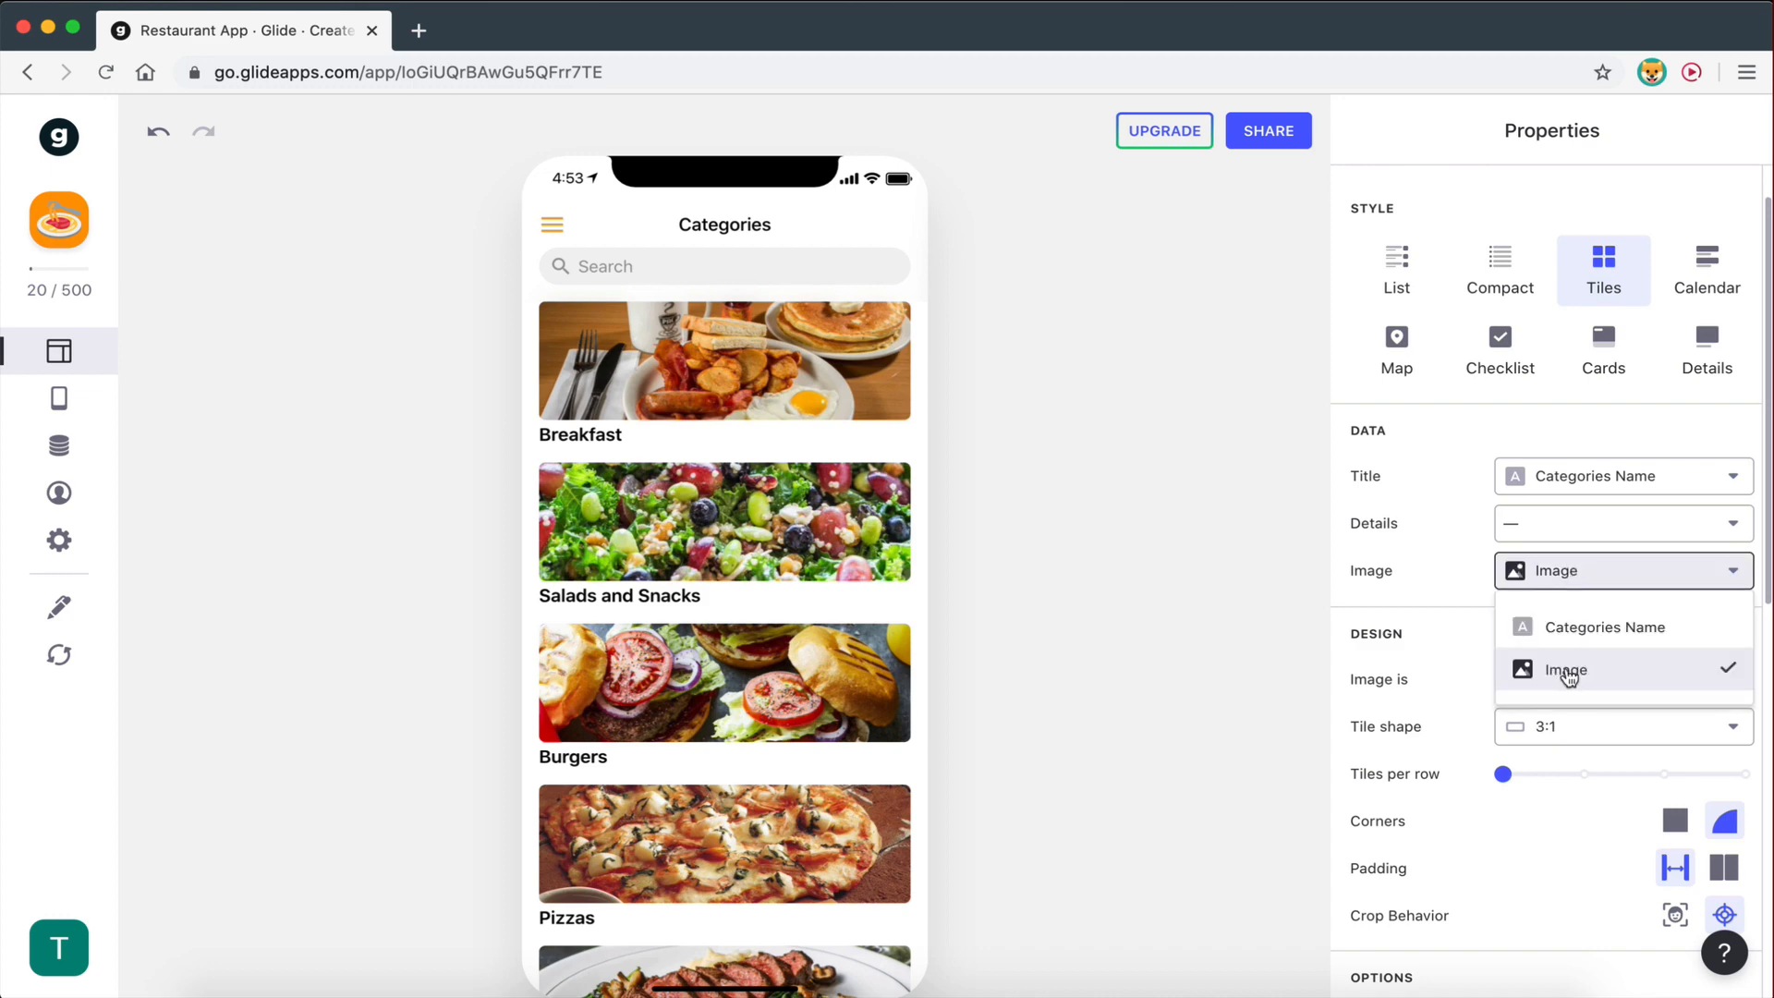
click(1406, 562)
key(ctrl+Right)
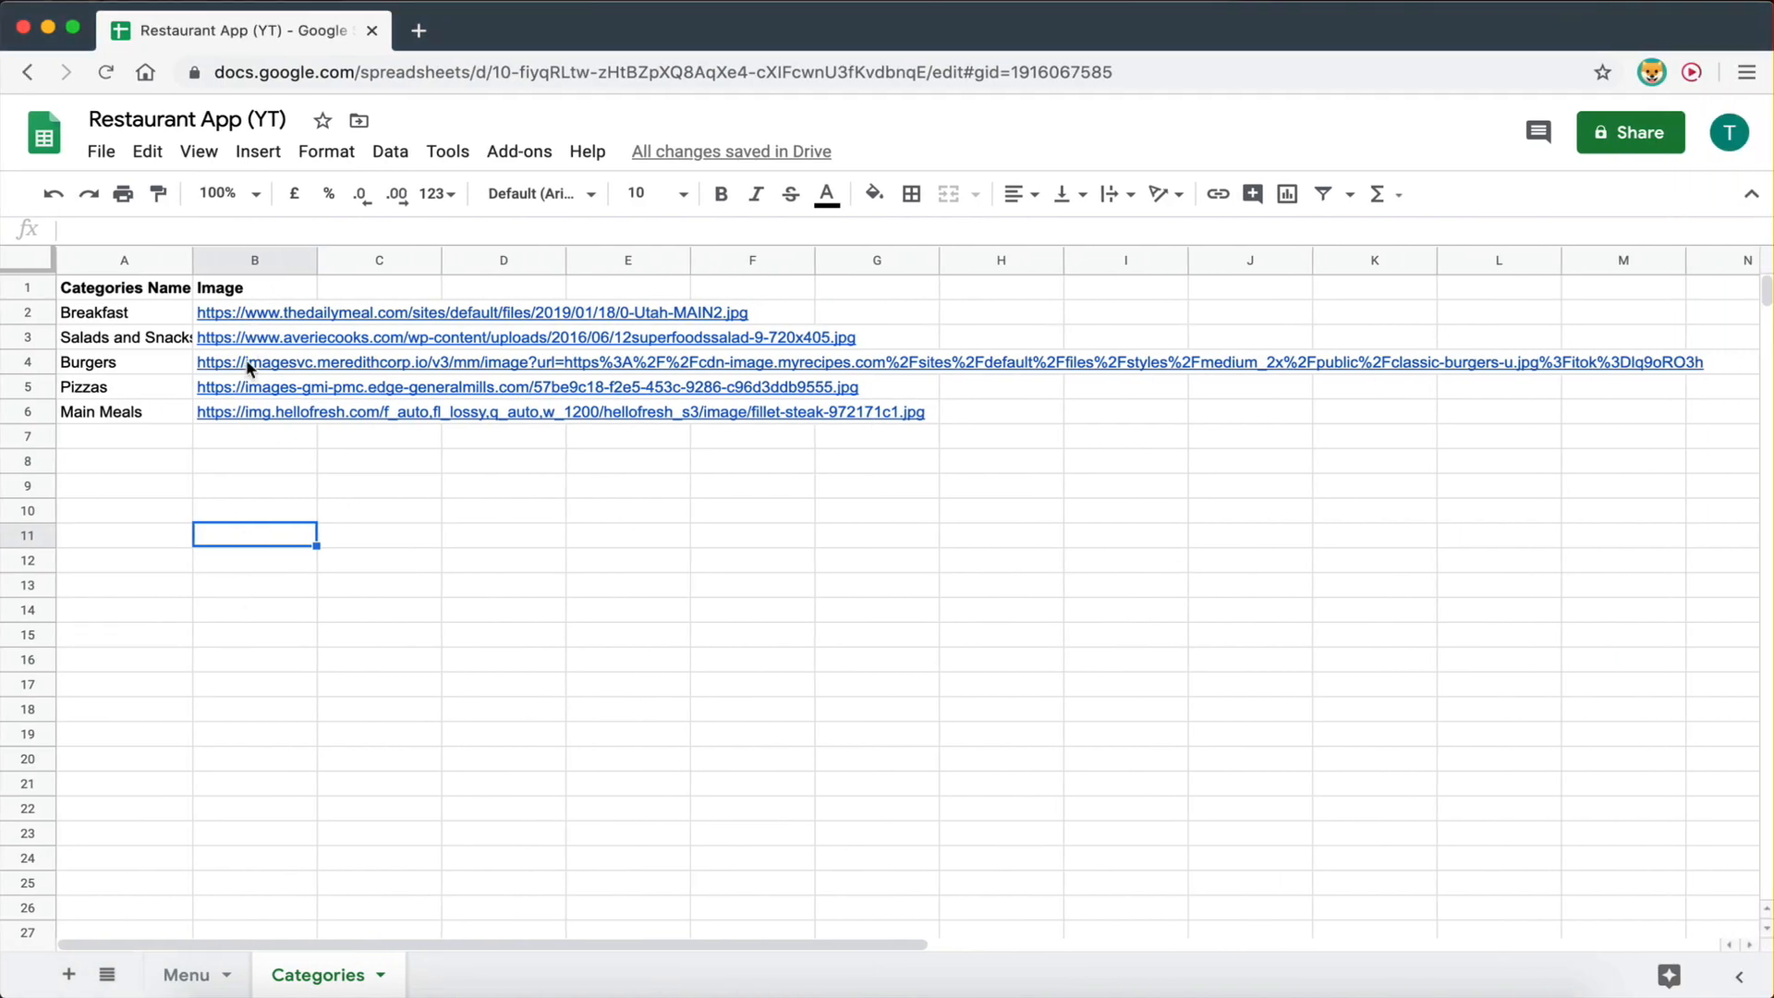
drag(238, 313, 235, 414)
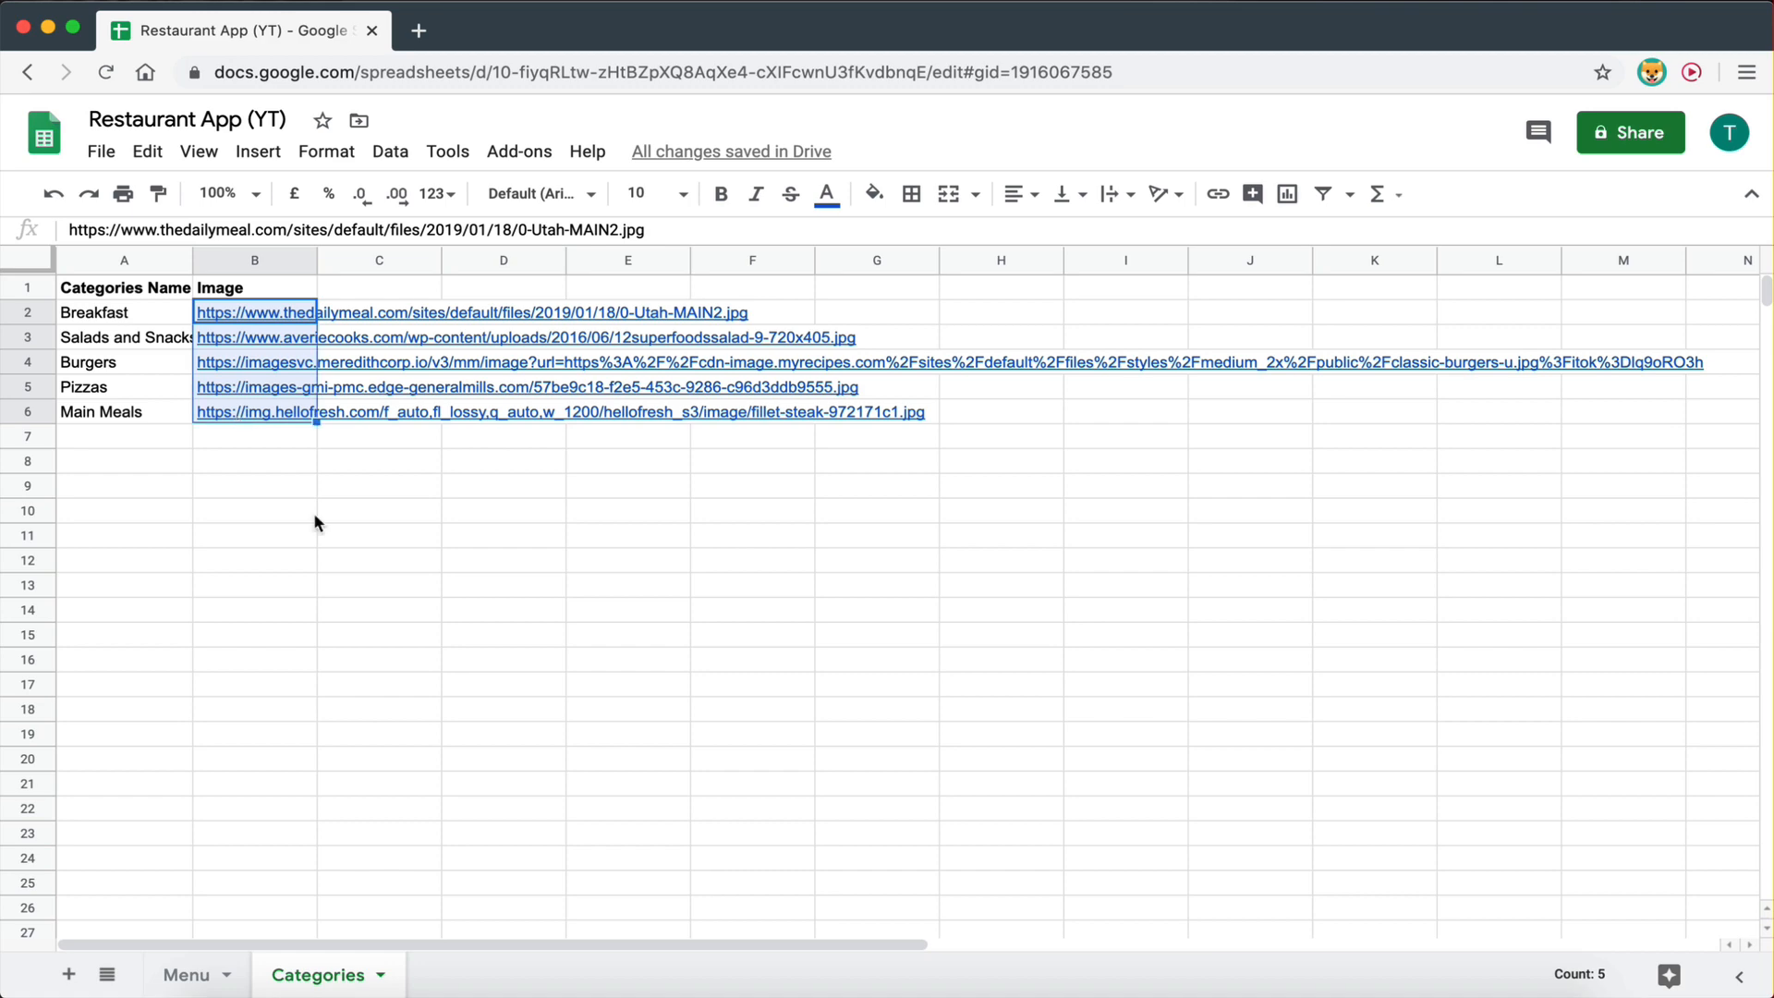
click(427, 612)
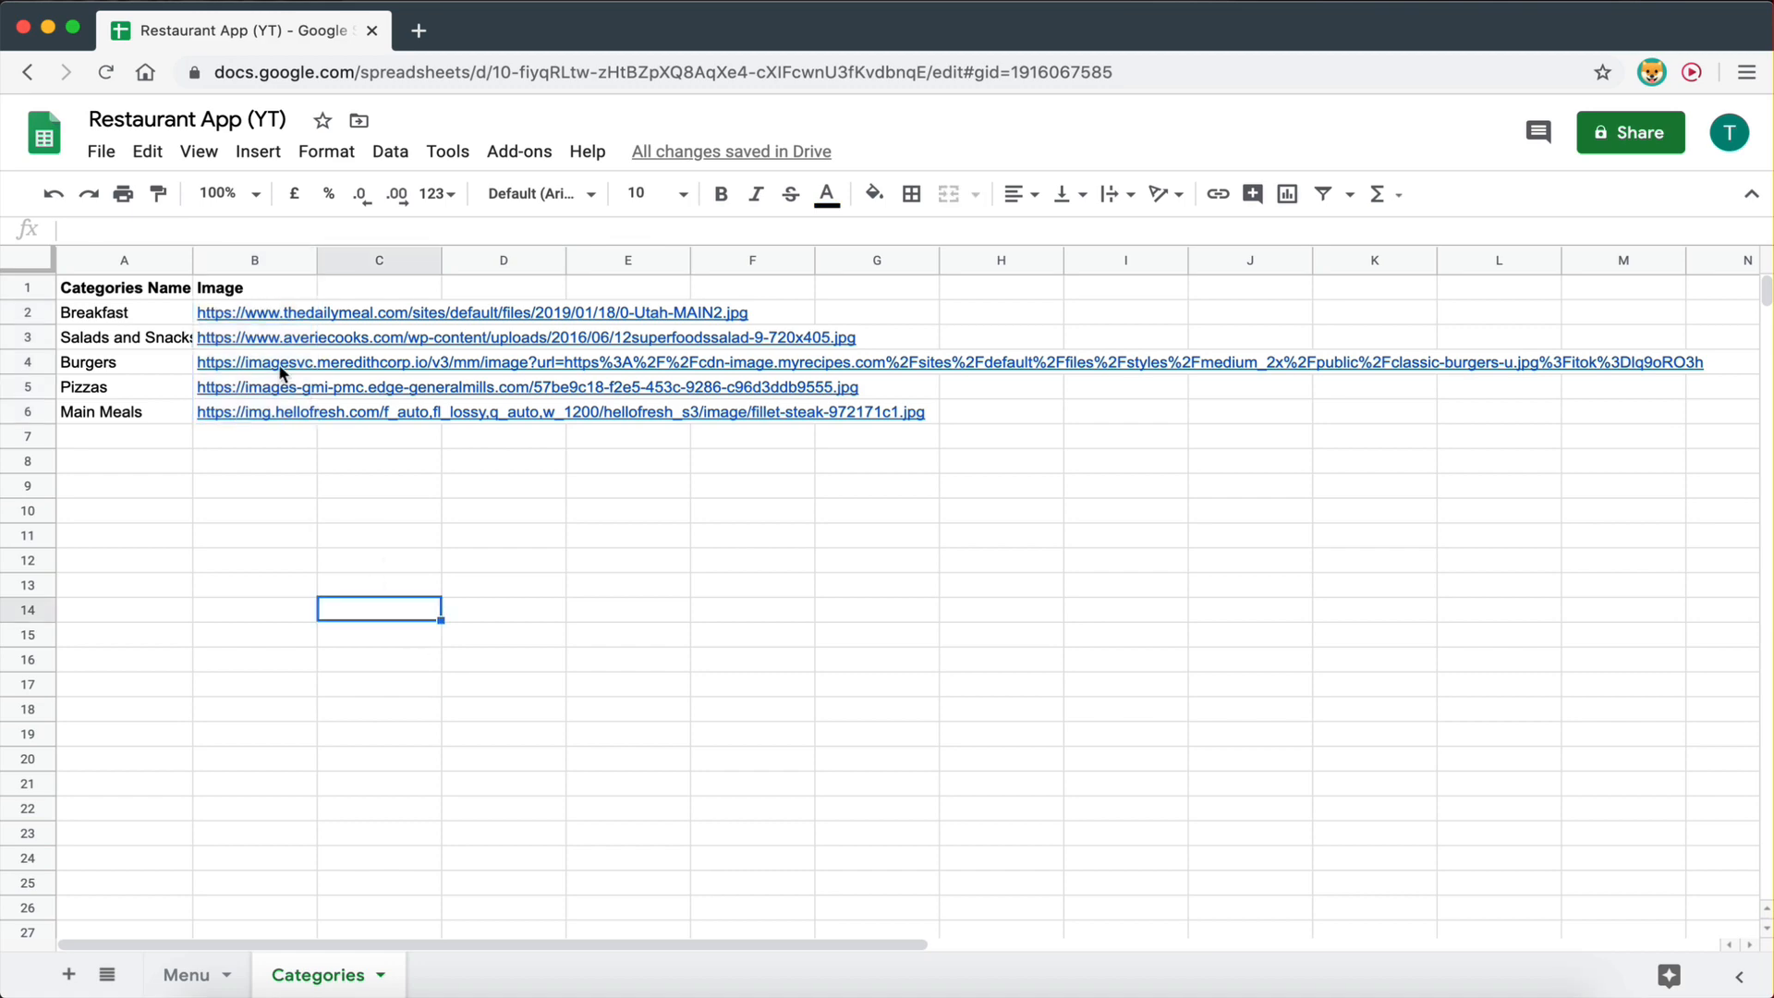
key(ctrl+Left)
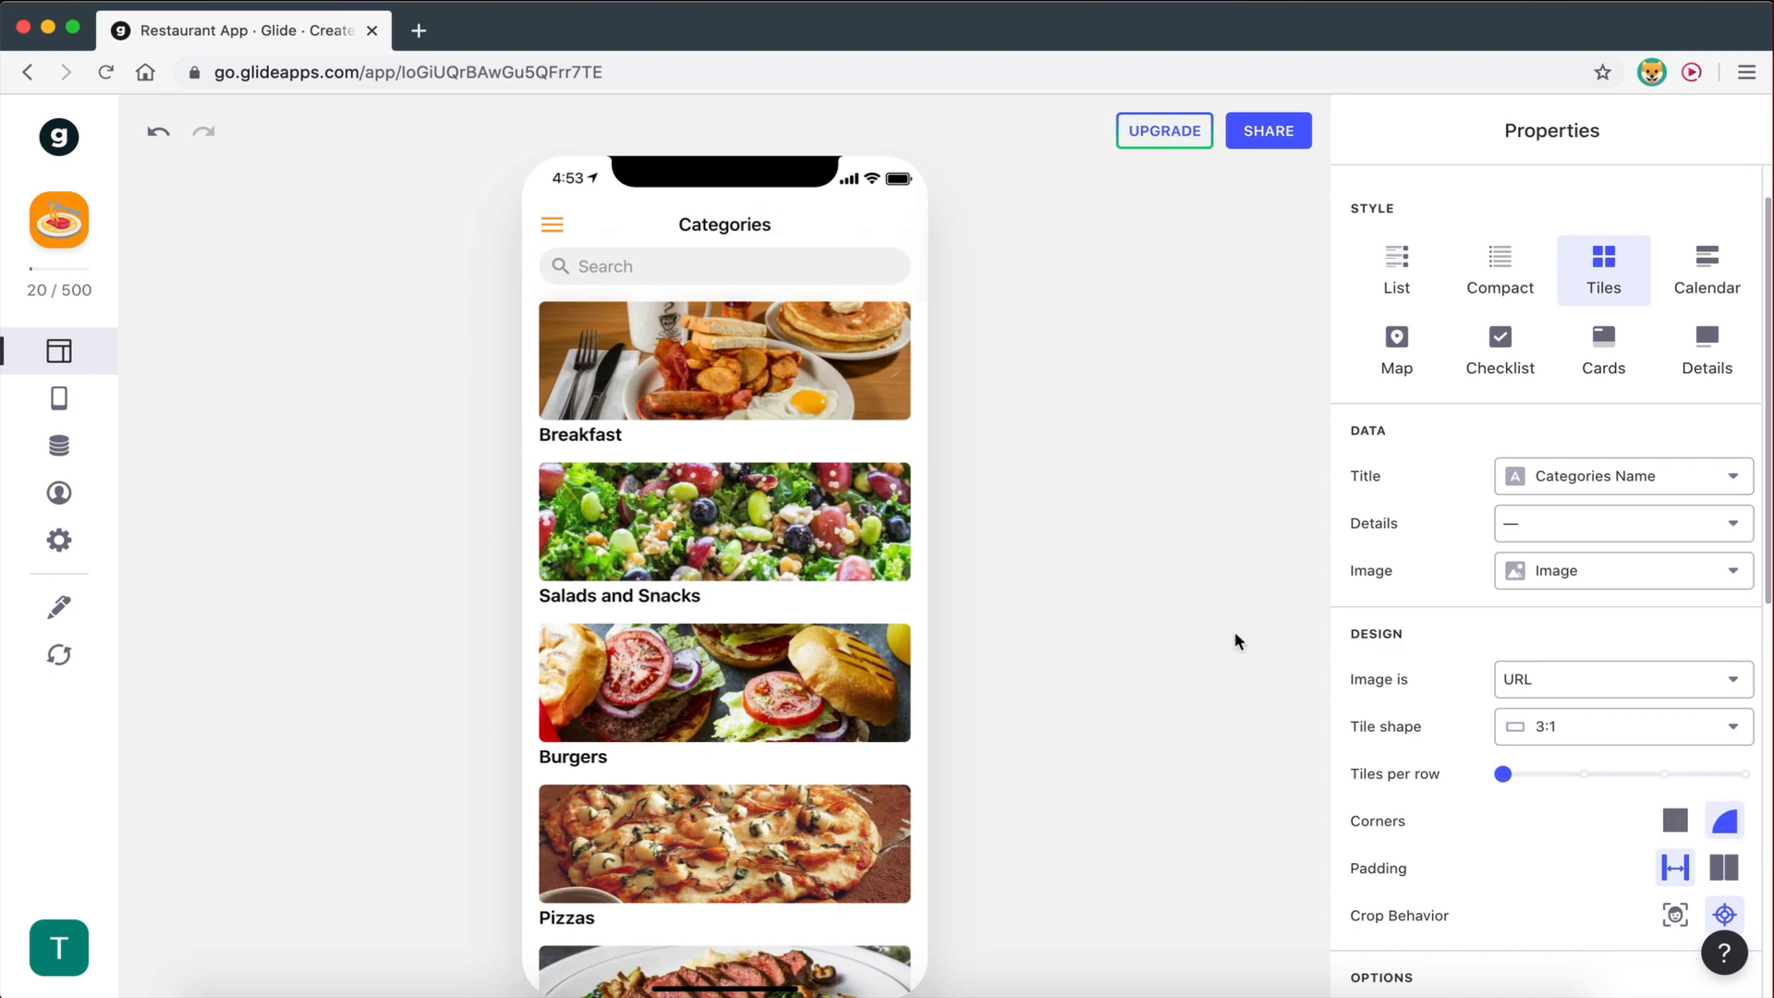
key(ctrl+Right)
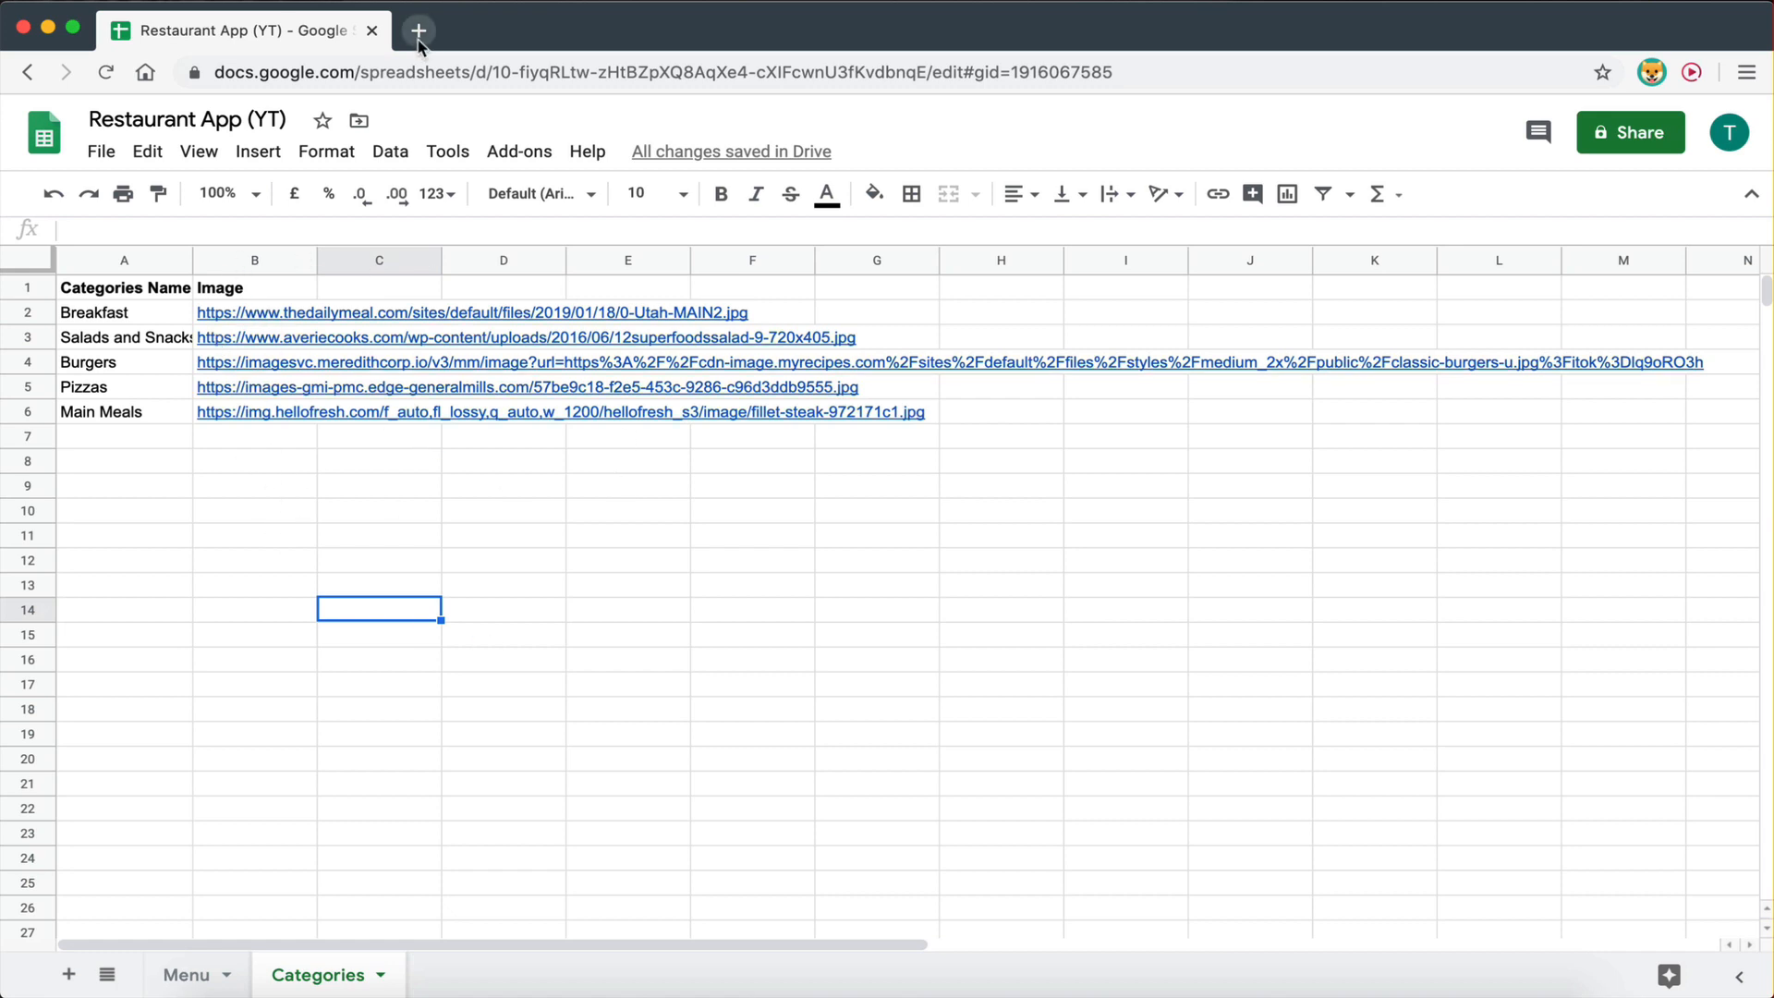
mouse_move(267, 322)
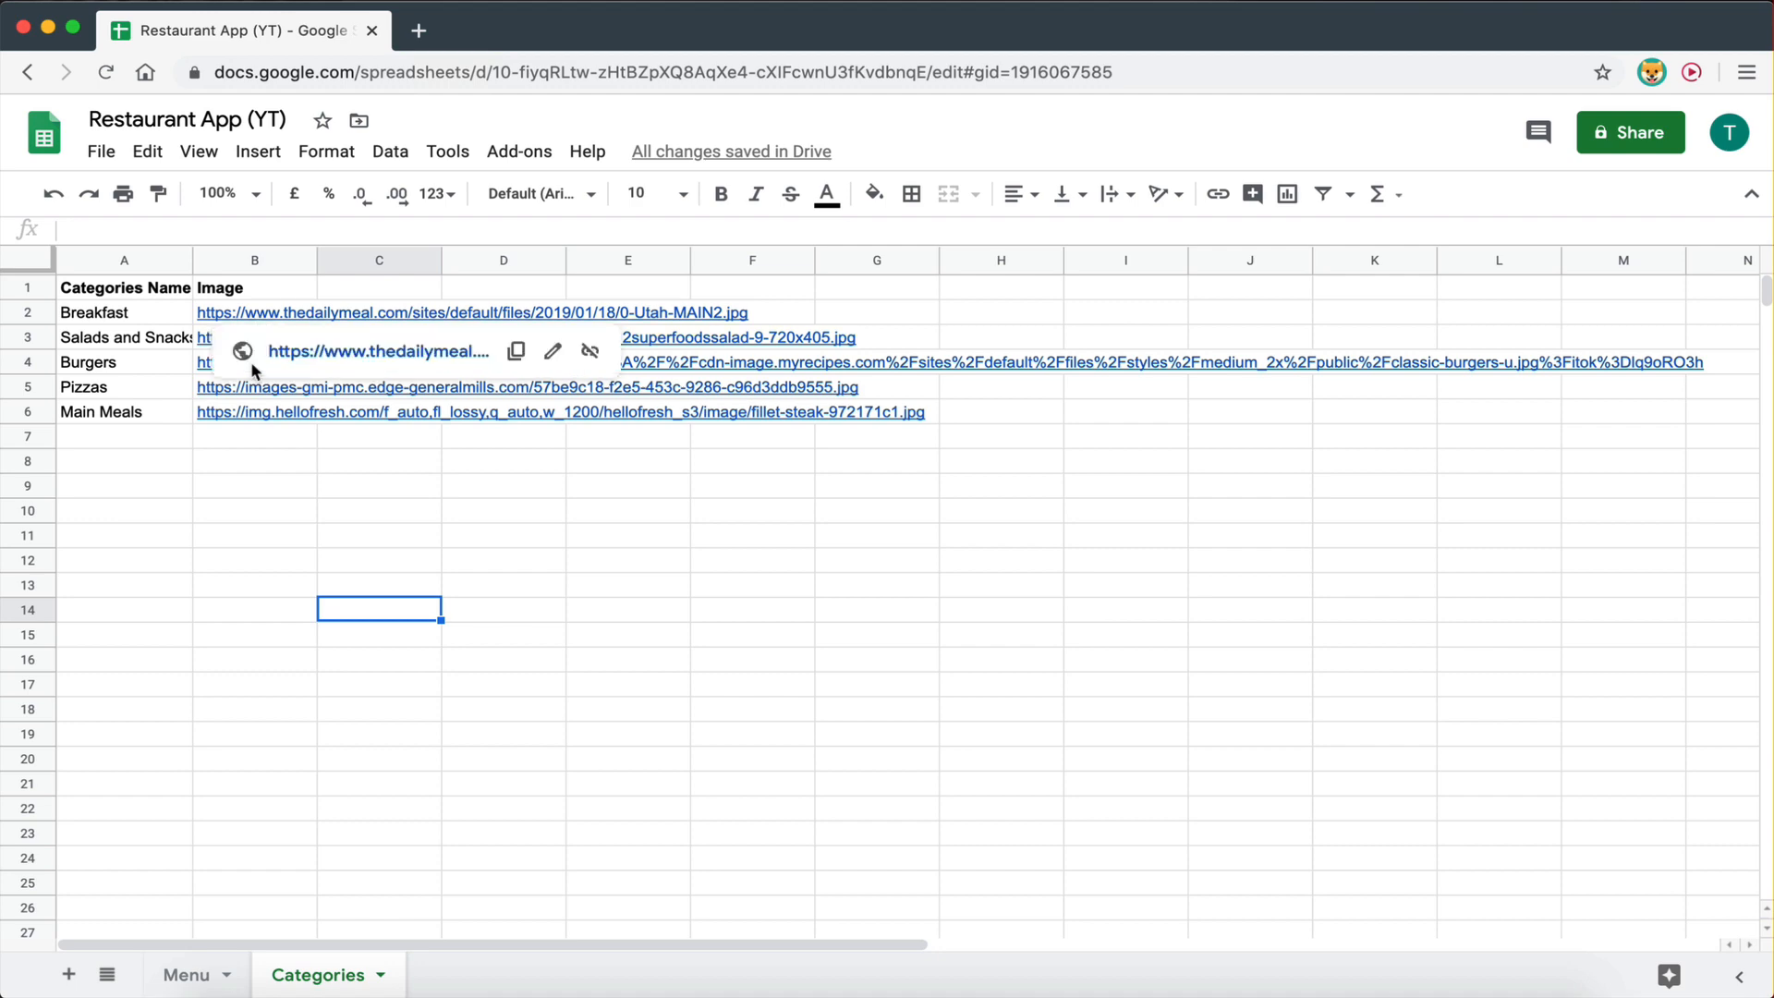
- Run a Google Images search for 'breakfast' in a new browser tab
click(419, 33)
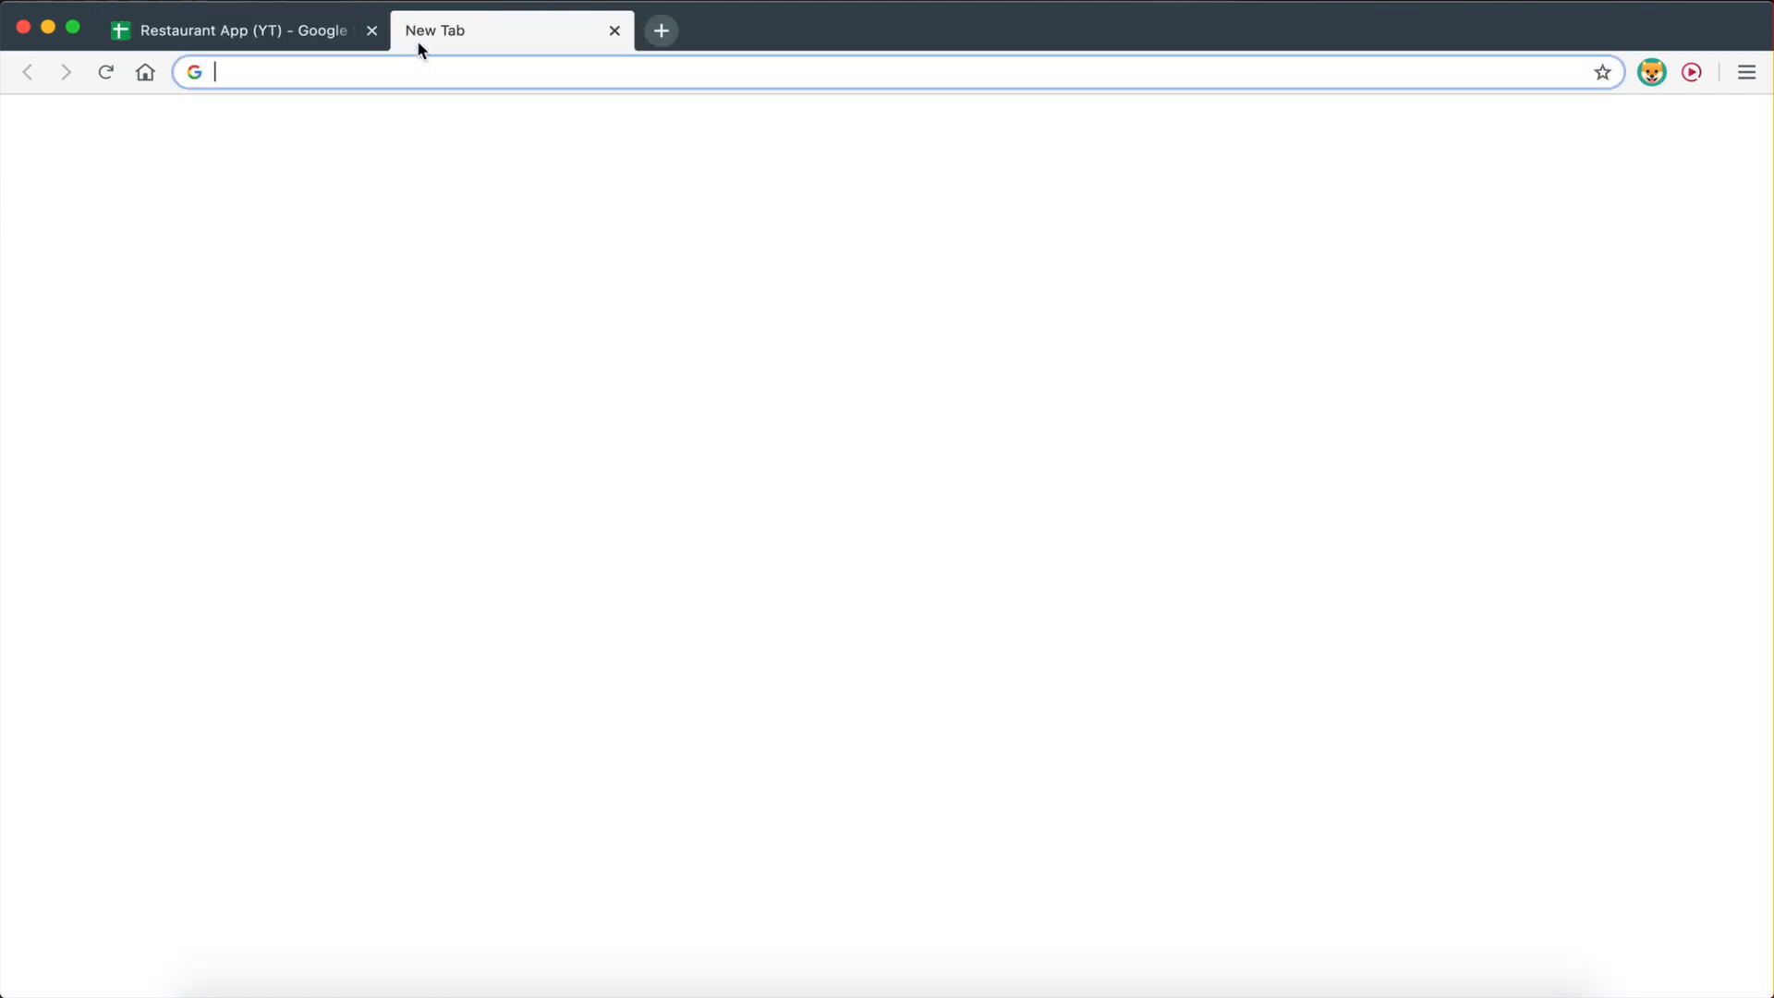
text(google)
key(Return)
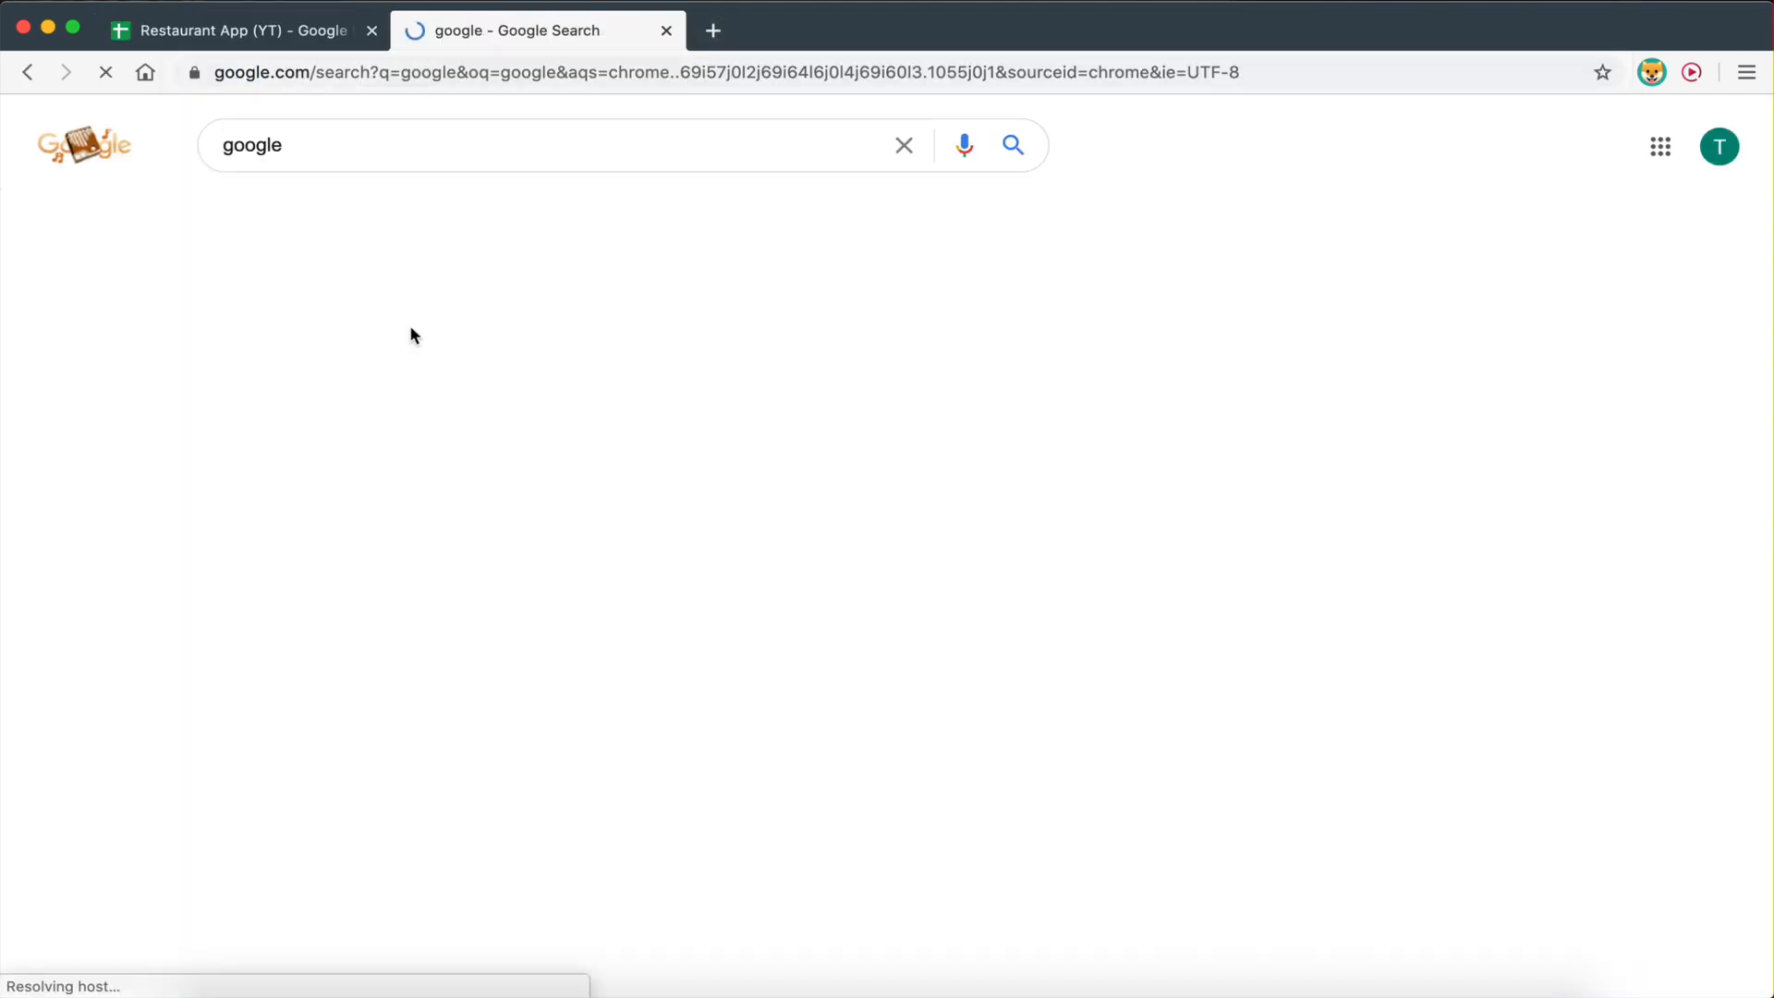
click(326, 218)
click(426, 220)
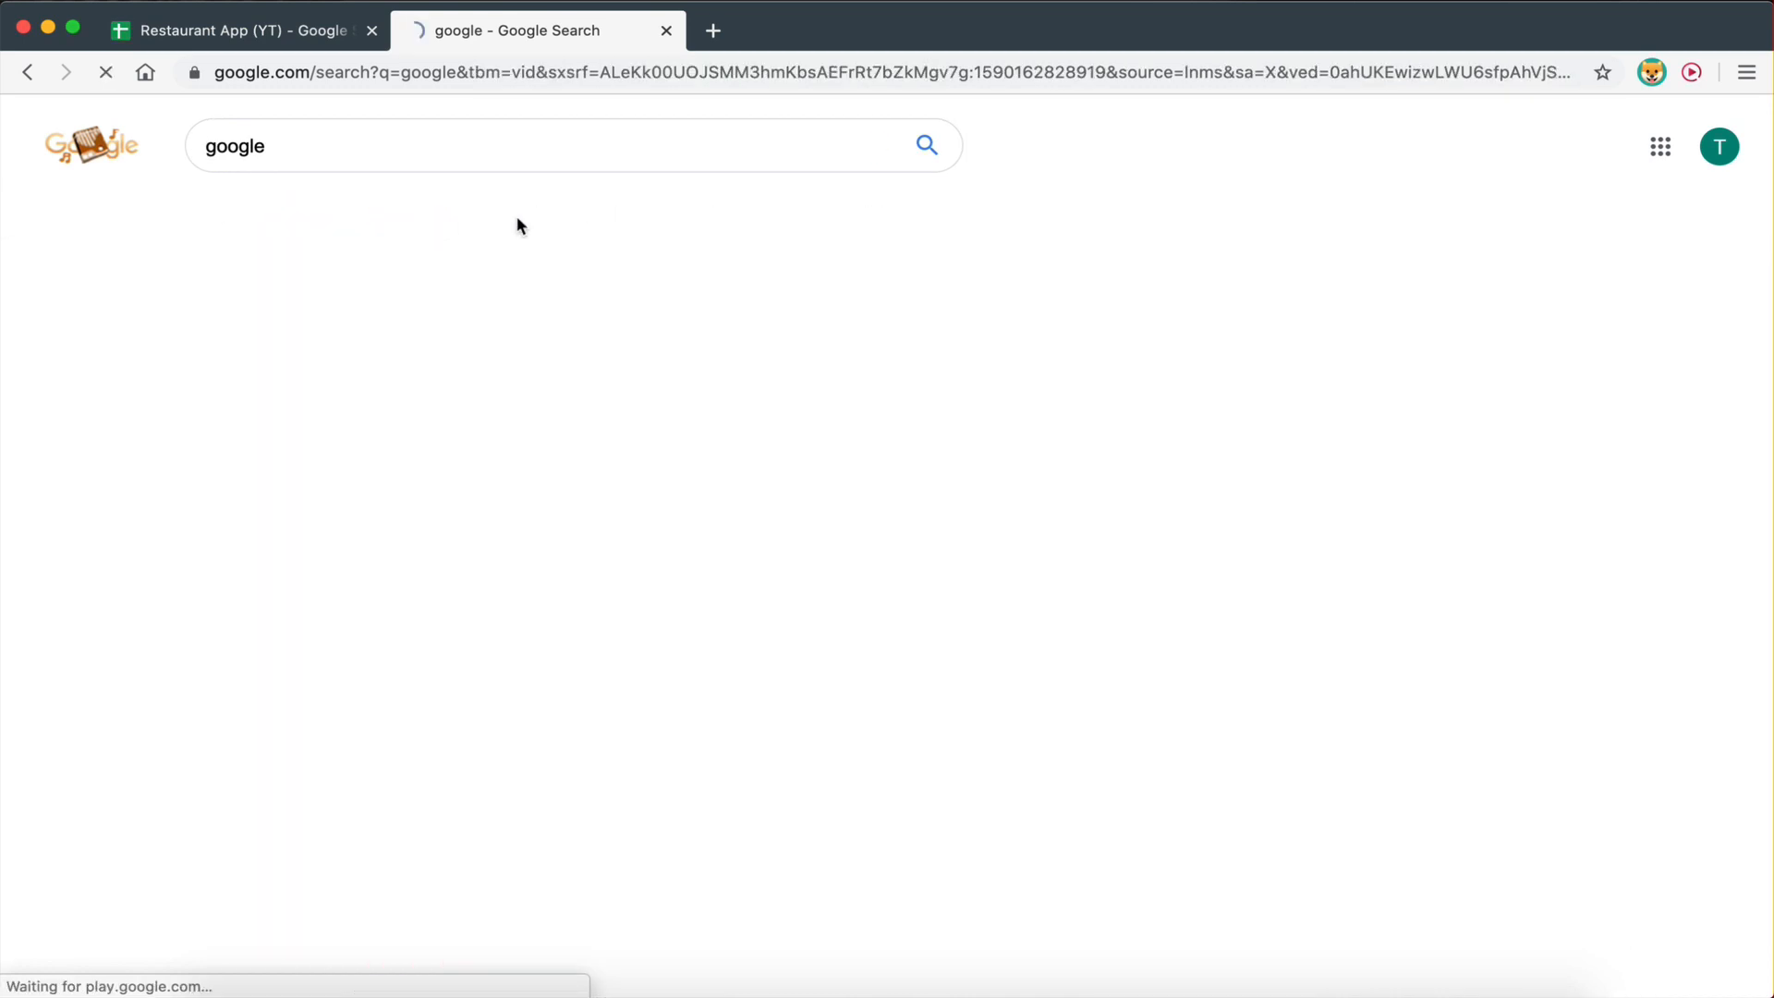
click(623, 213)
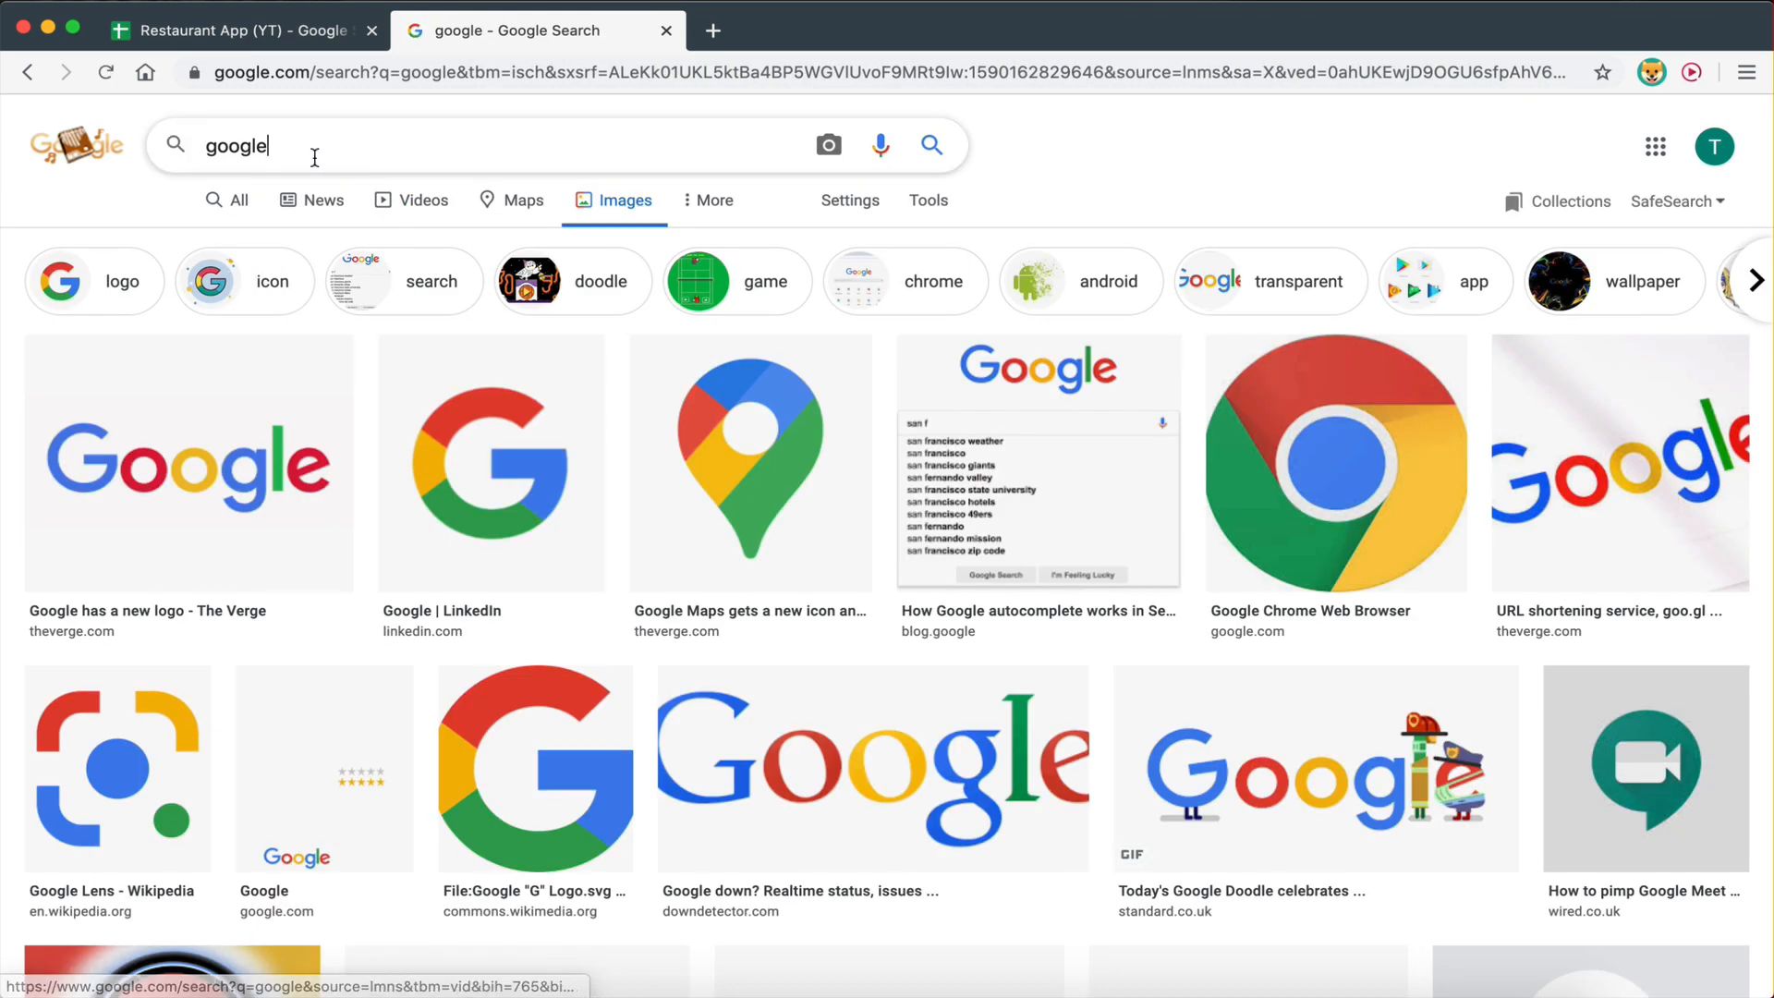
drag(313, 150, 231, 146)
key(BackSpace)
key(BackSpace)
text(breakfast)
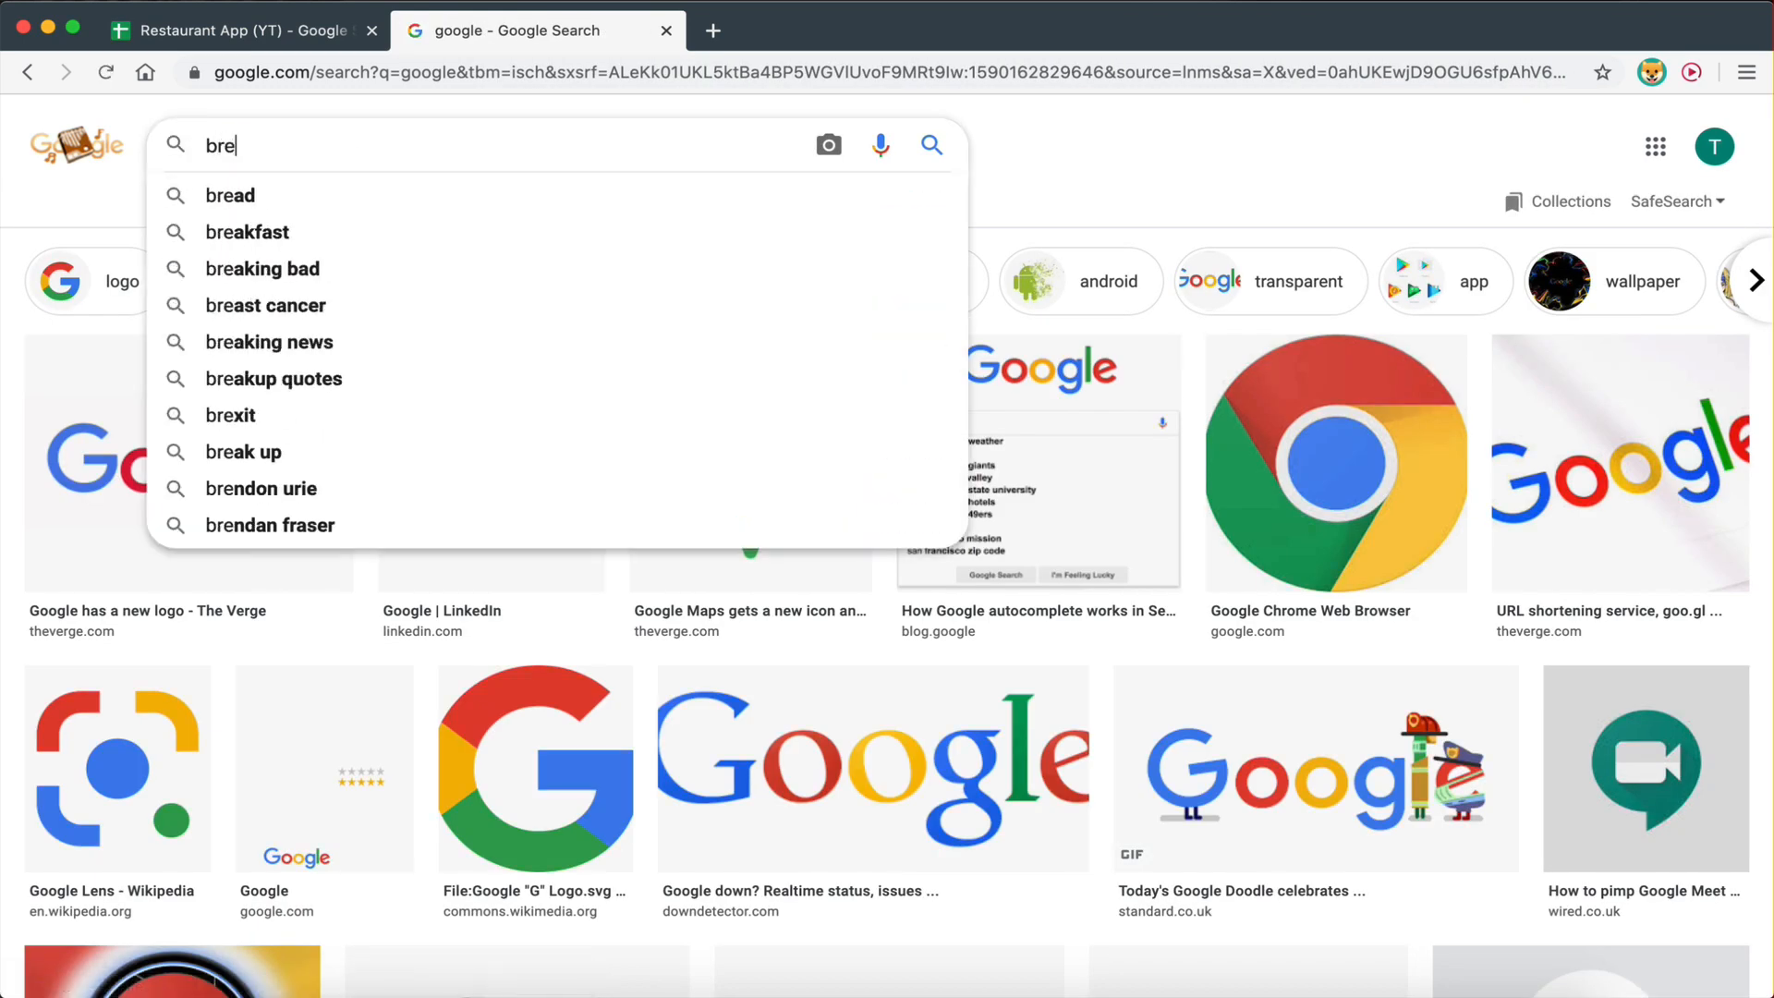
key(Return)
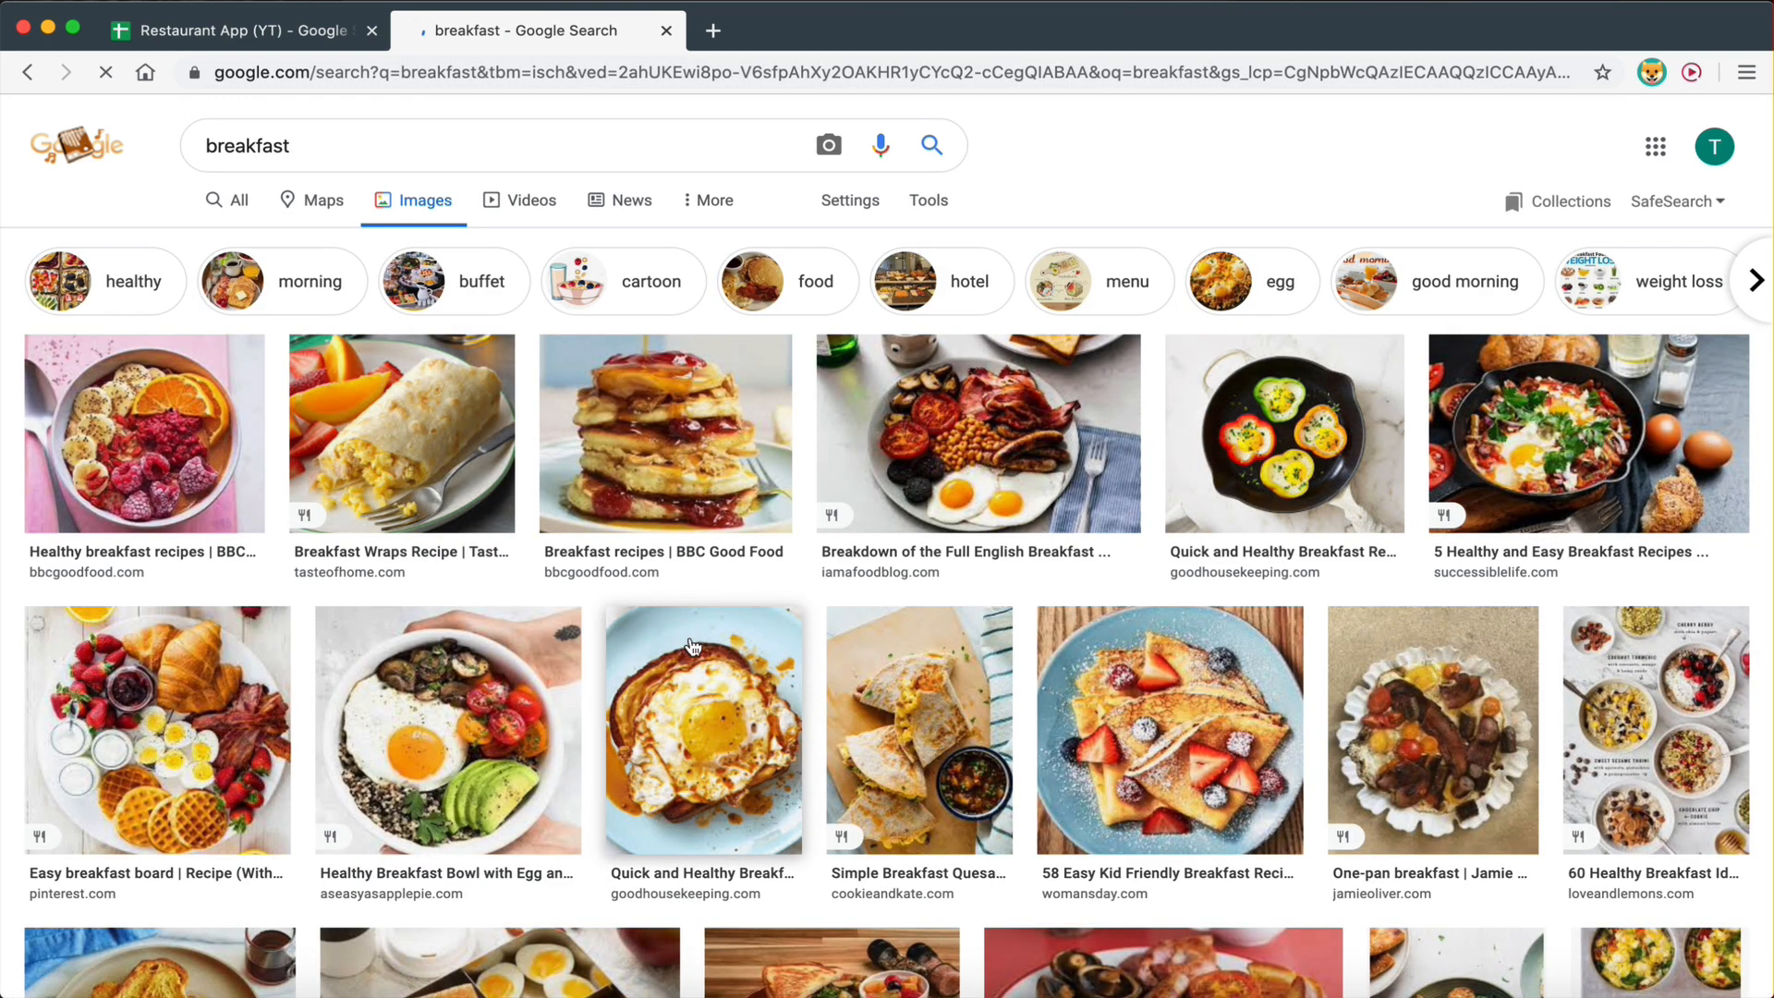
- Open the porridge bowl photo full-size in a new tab, select its URL, and return to the spreadsheet
scroll(679, 638, down, 1)
click(168, 366)
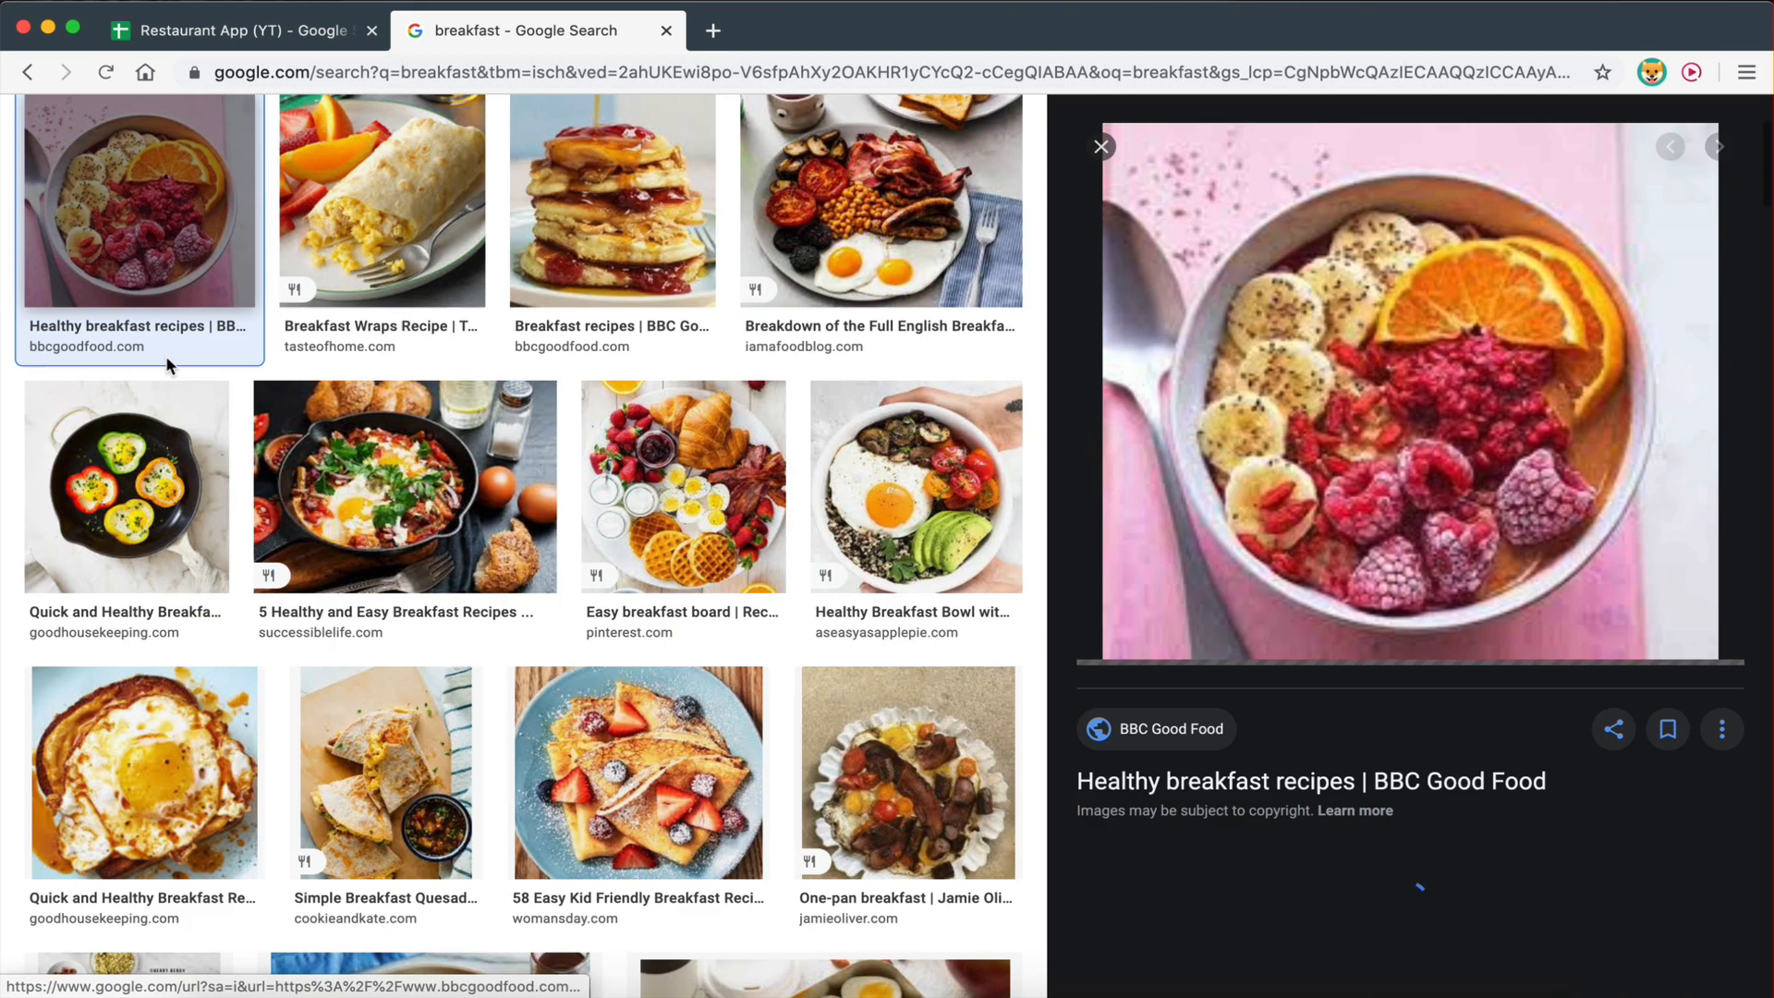
right_click(1440, 333)
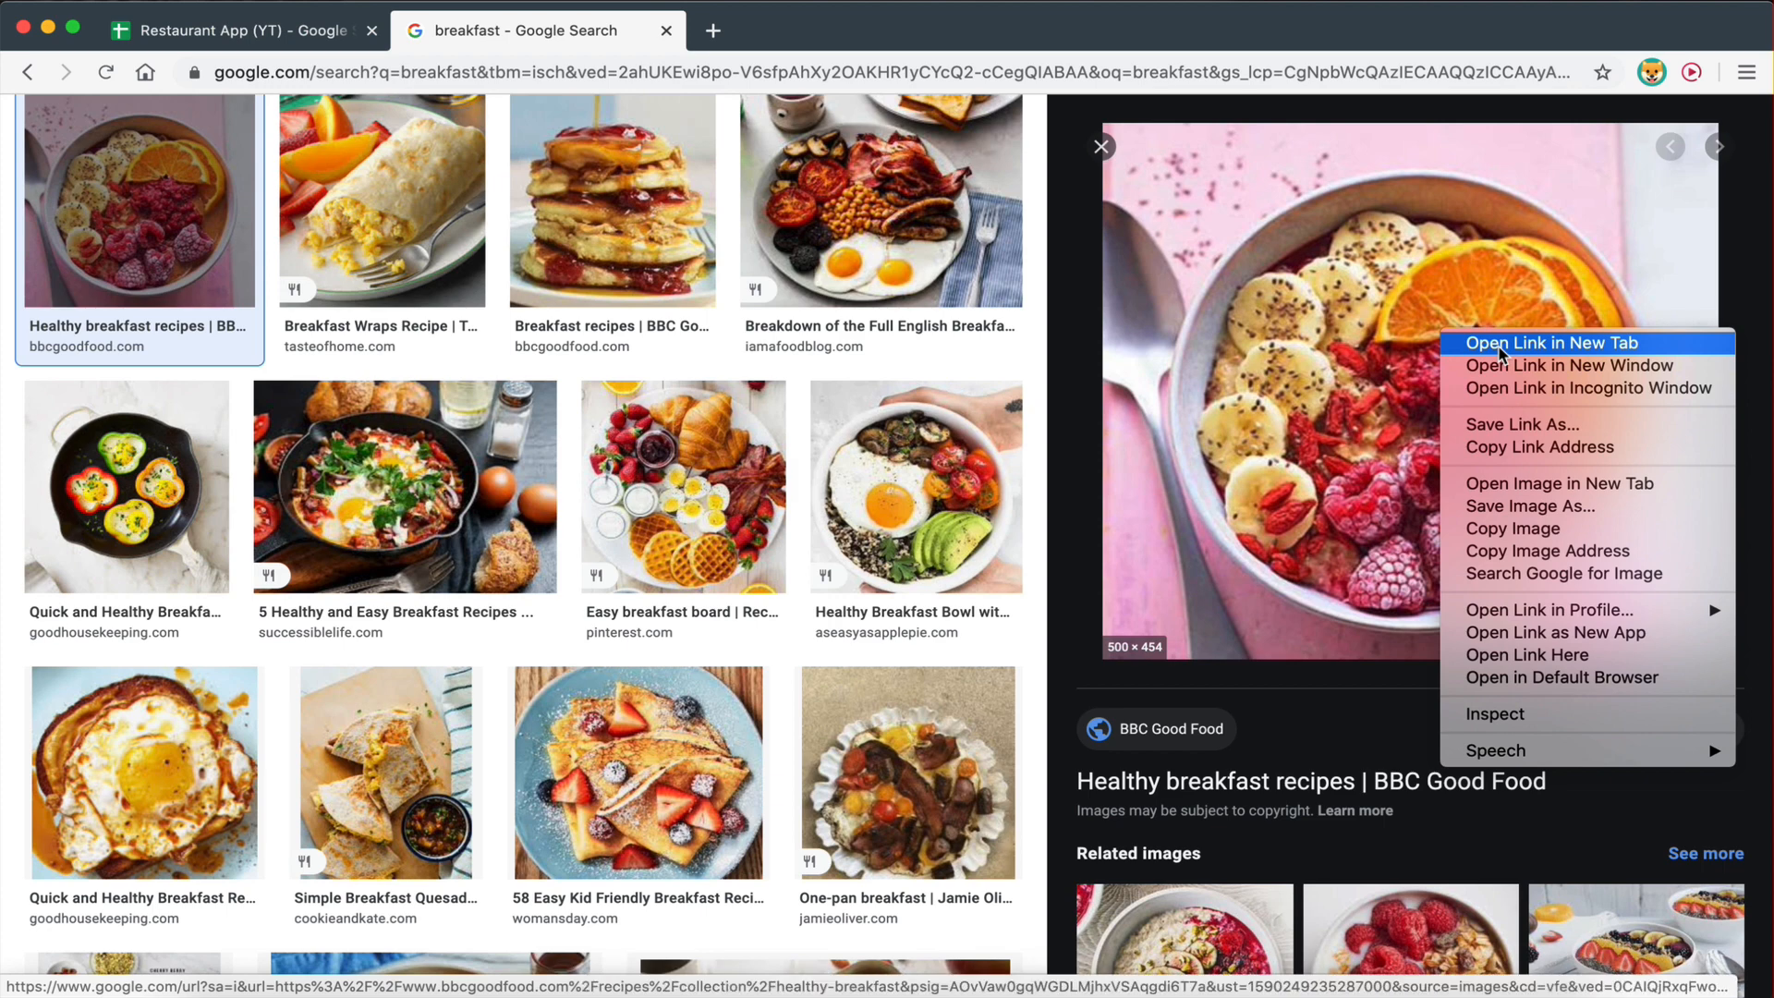
click(1499, 483)
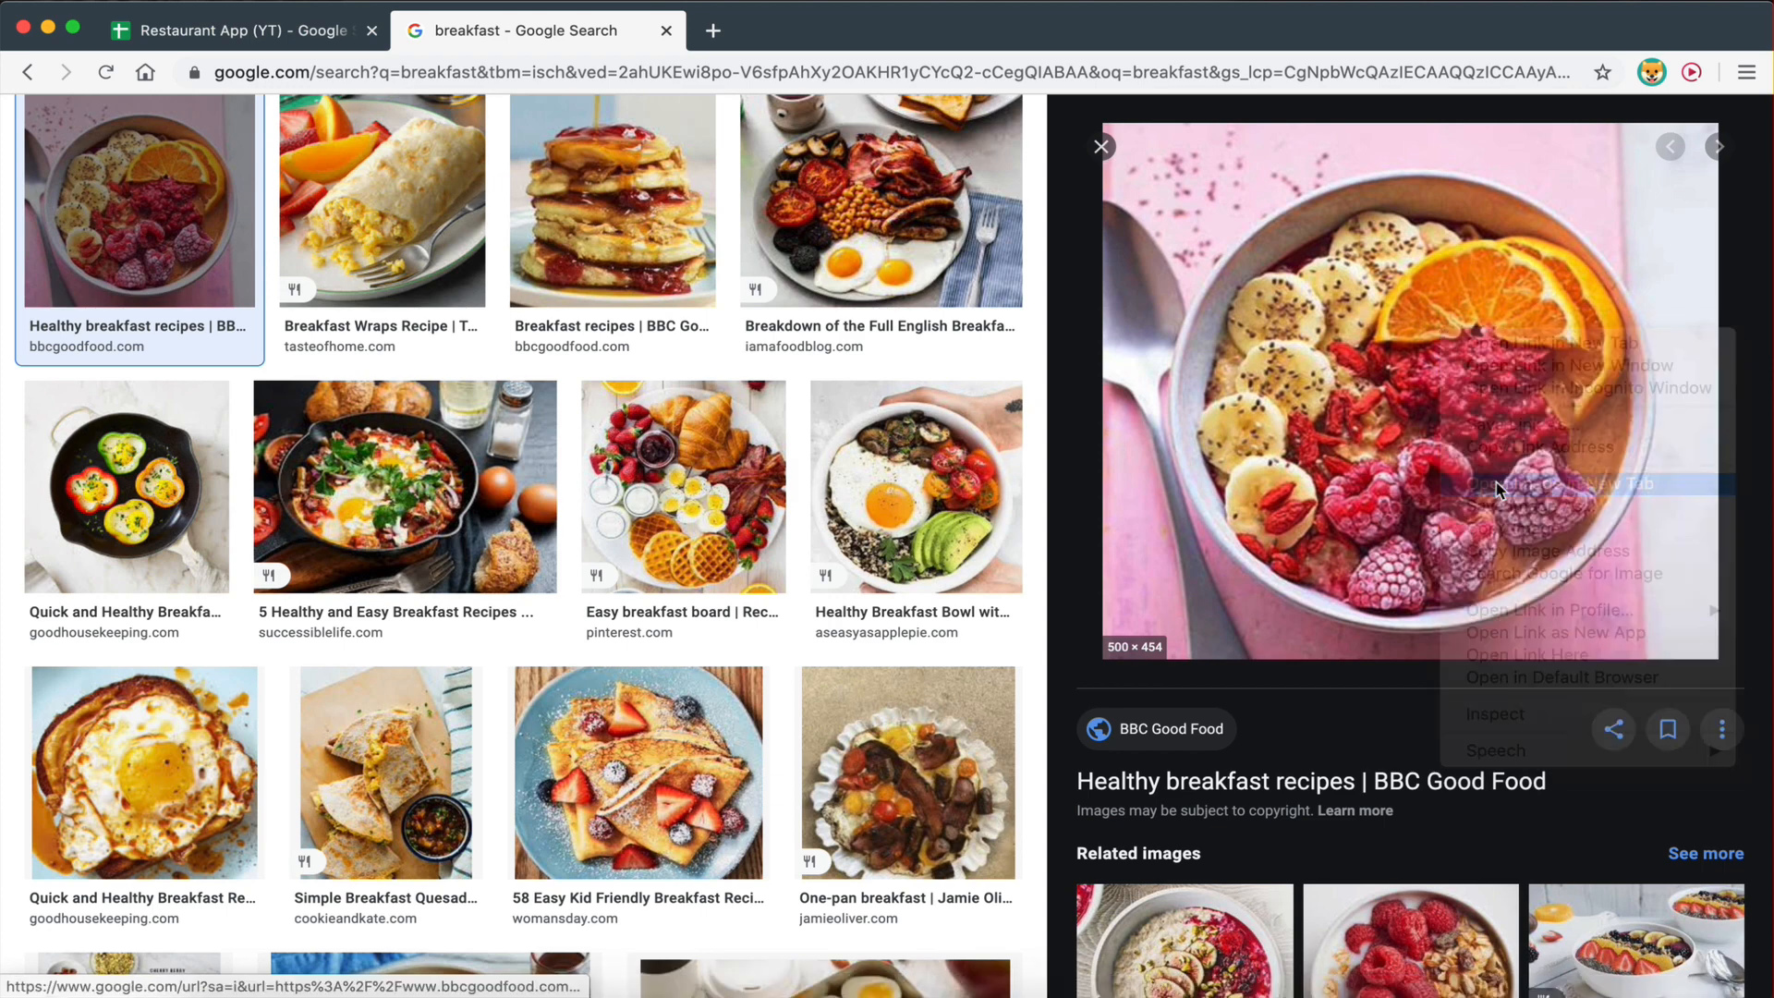
click(801, 37)
click(605, 74)
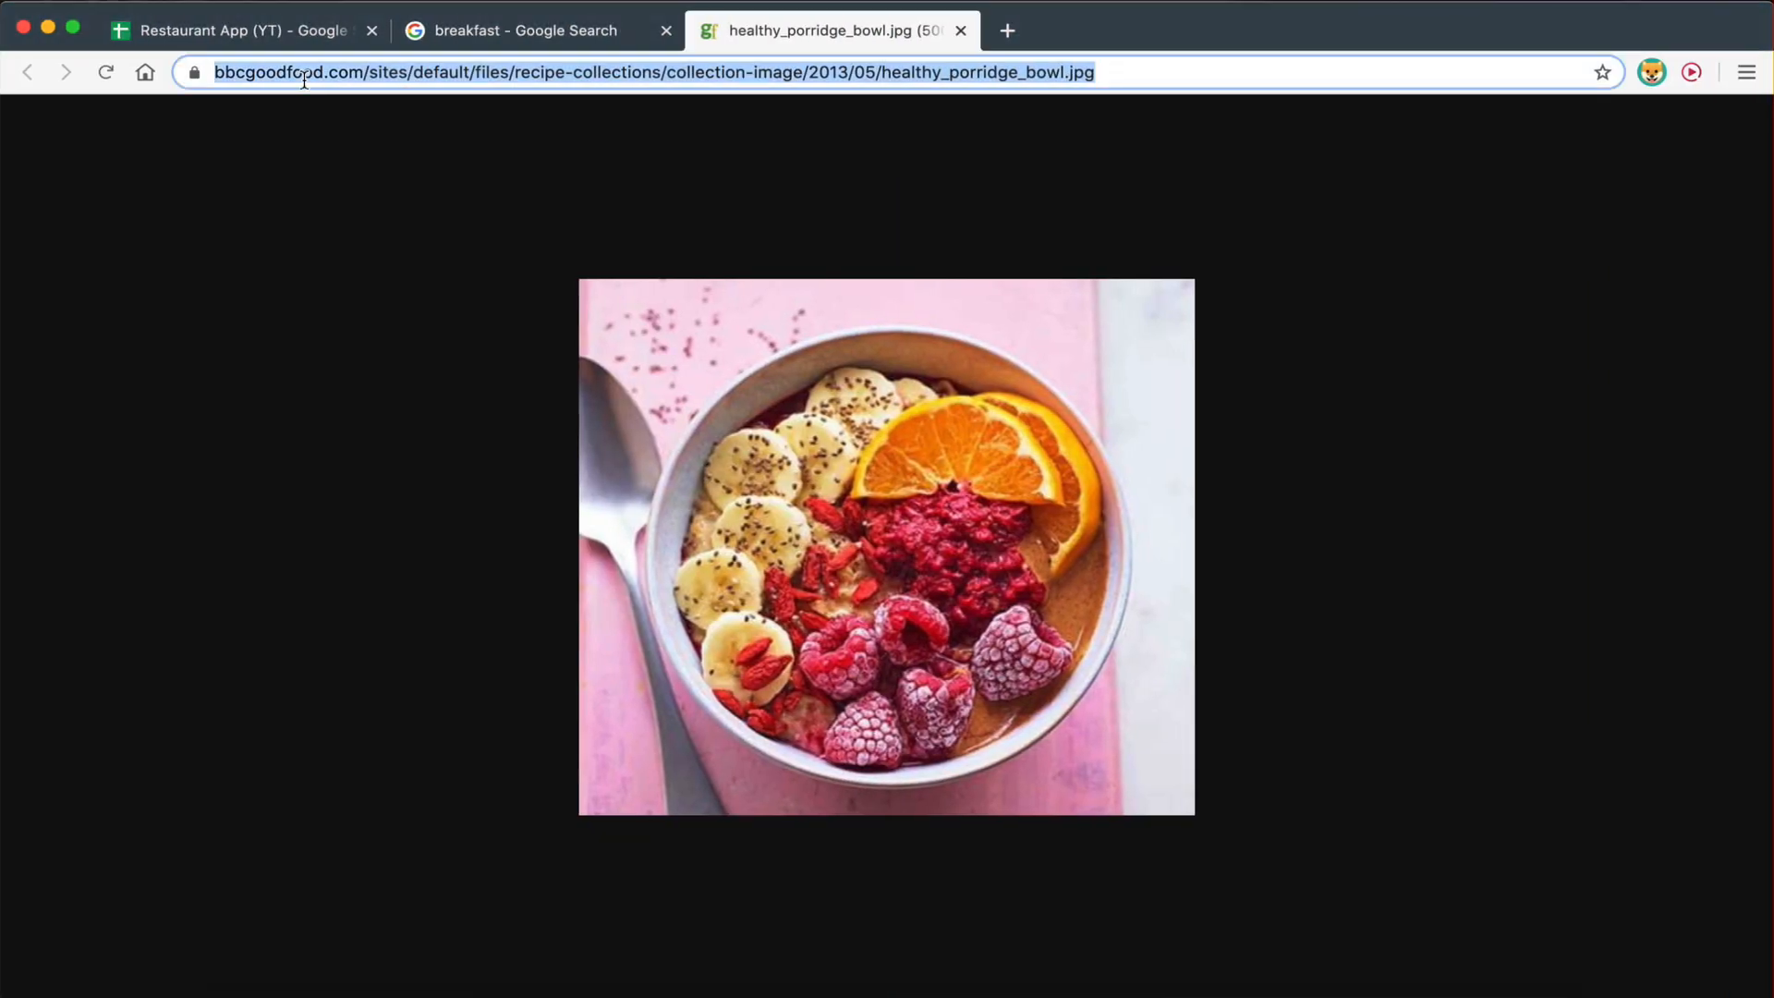
click(261, 35)
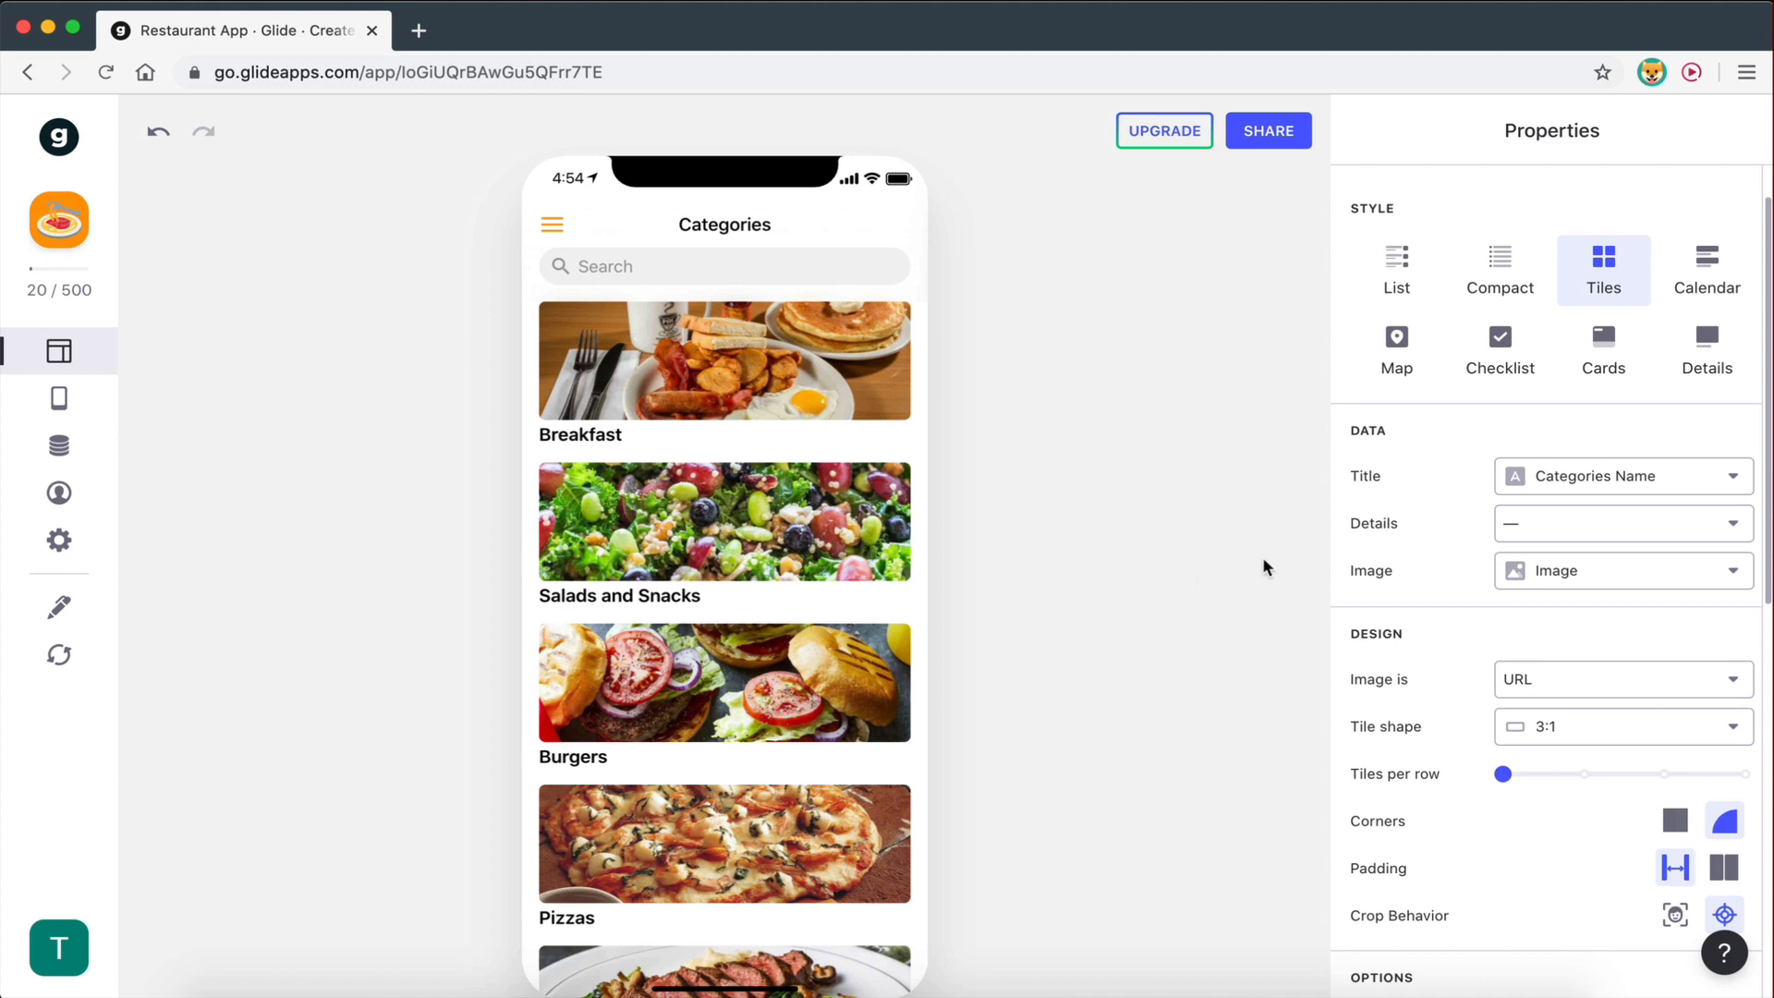
- Set the category tile shape to 3:2
scroll(1362, 565, down, 3)
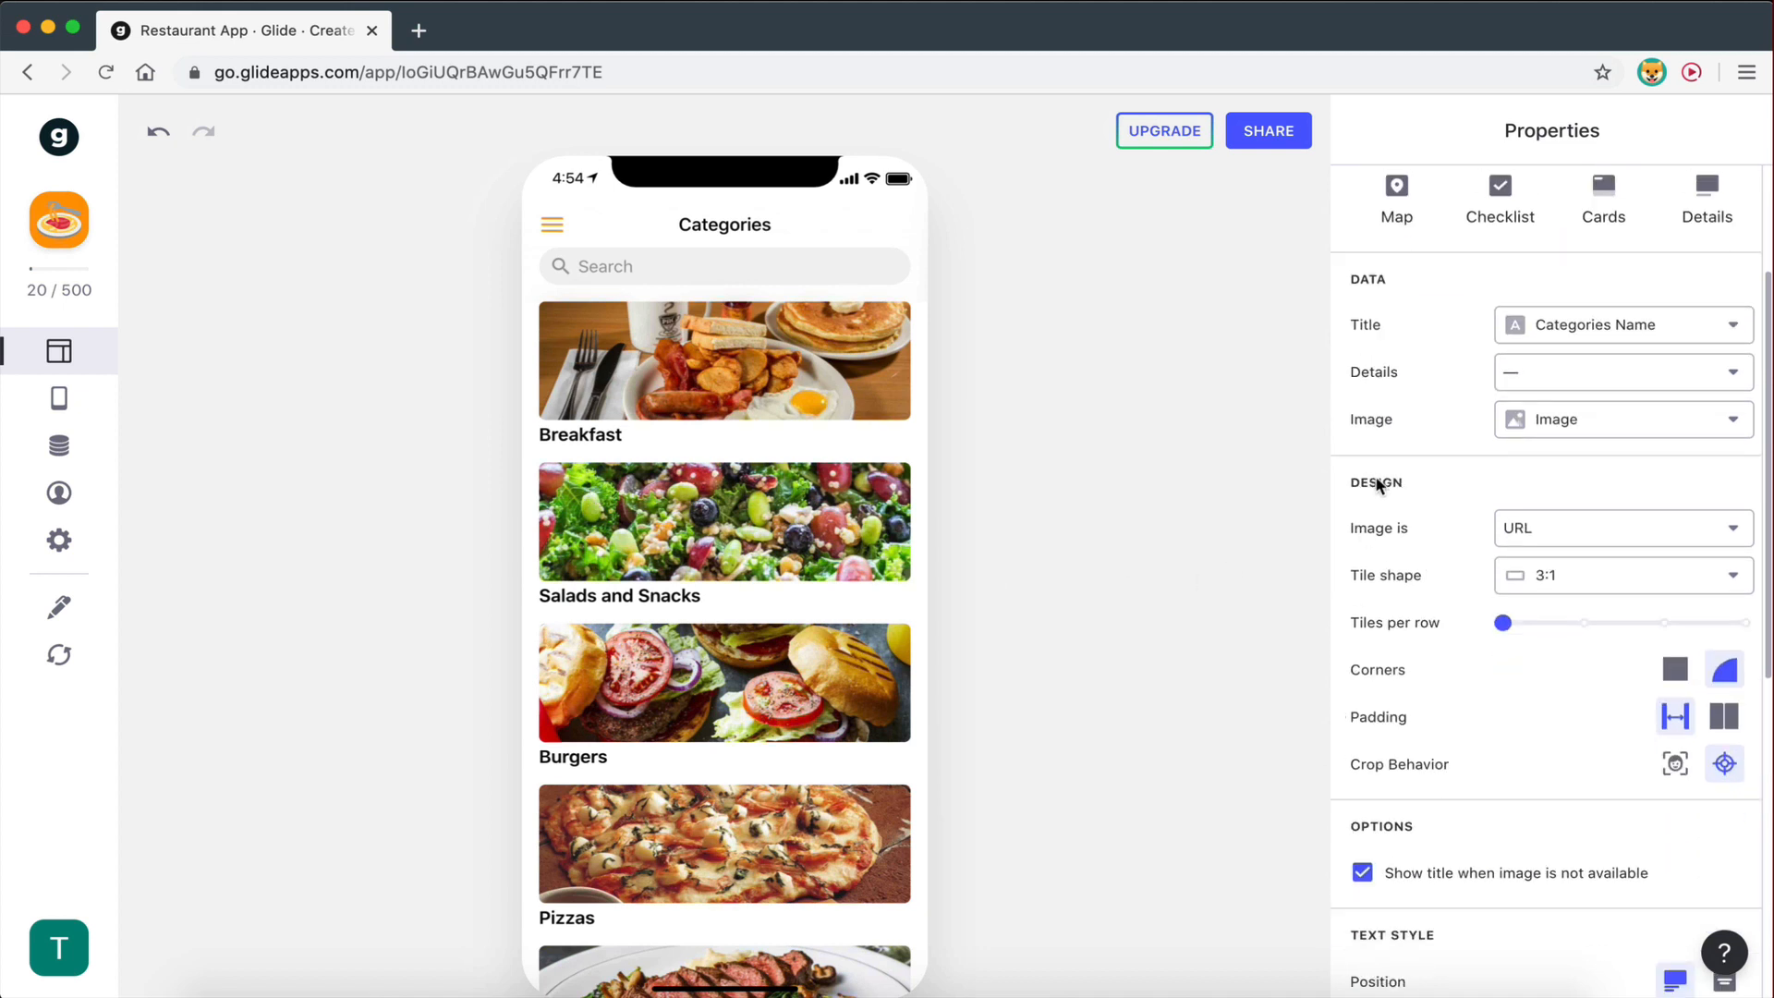
scroll(1386, 539, down, 1)
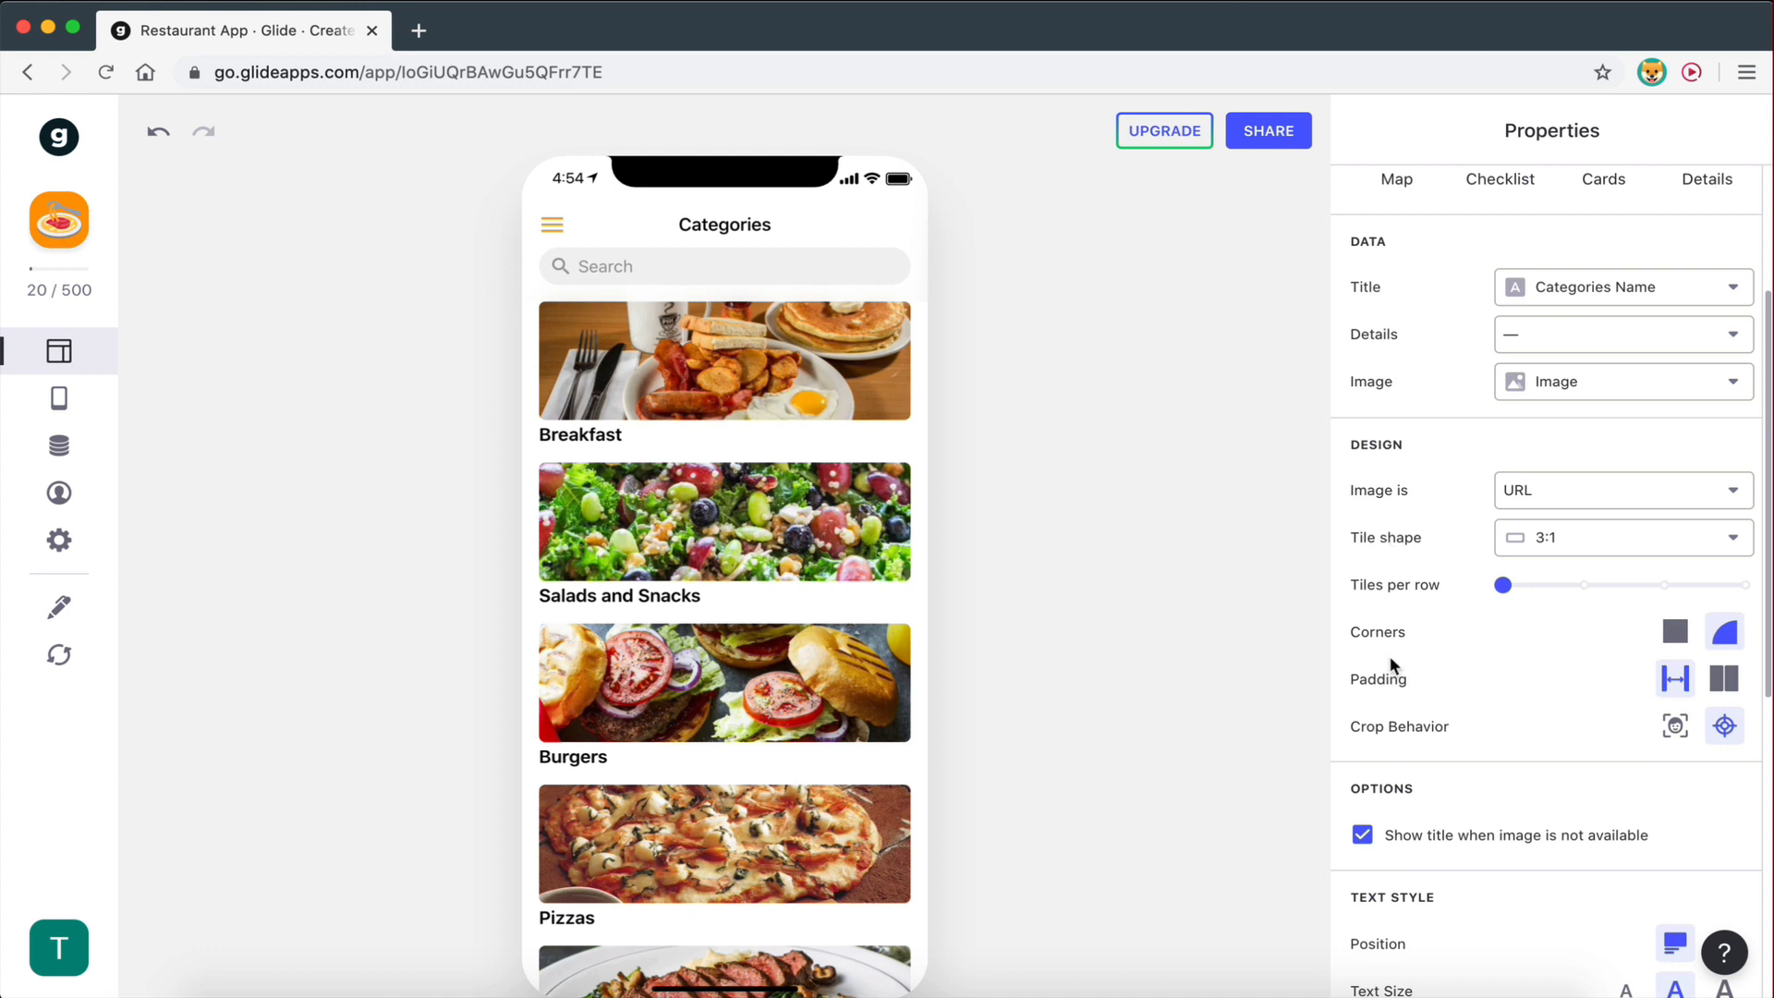
click(1551, 539)
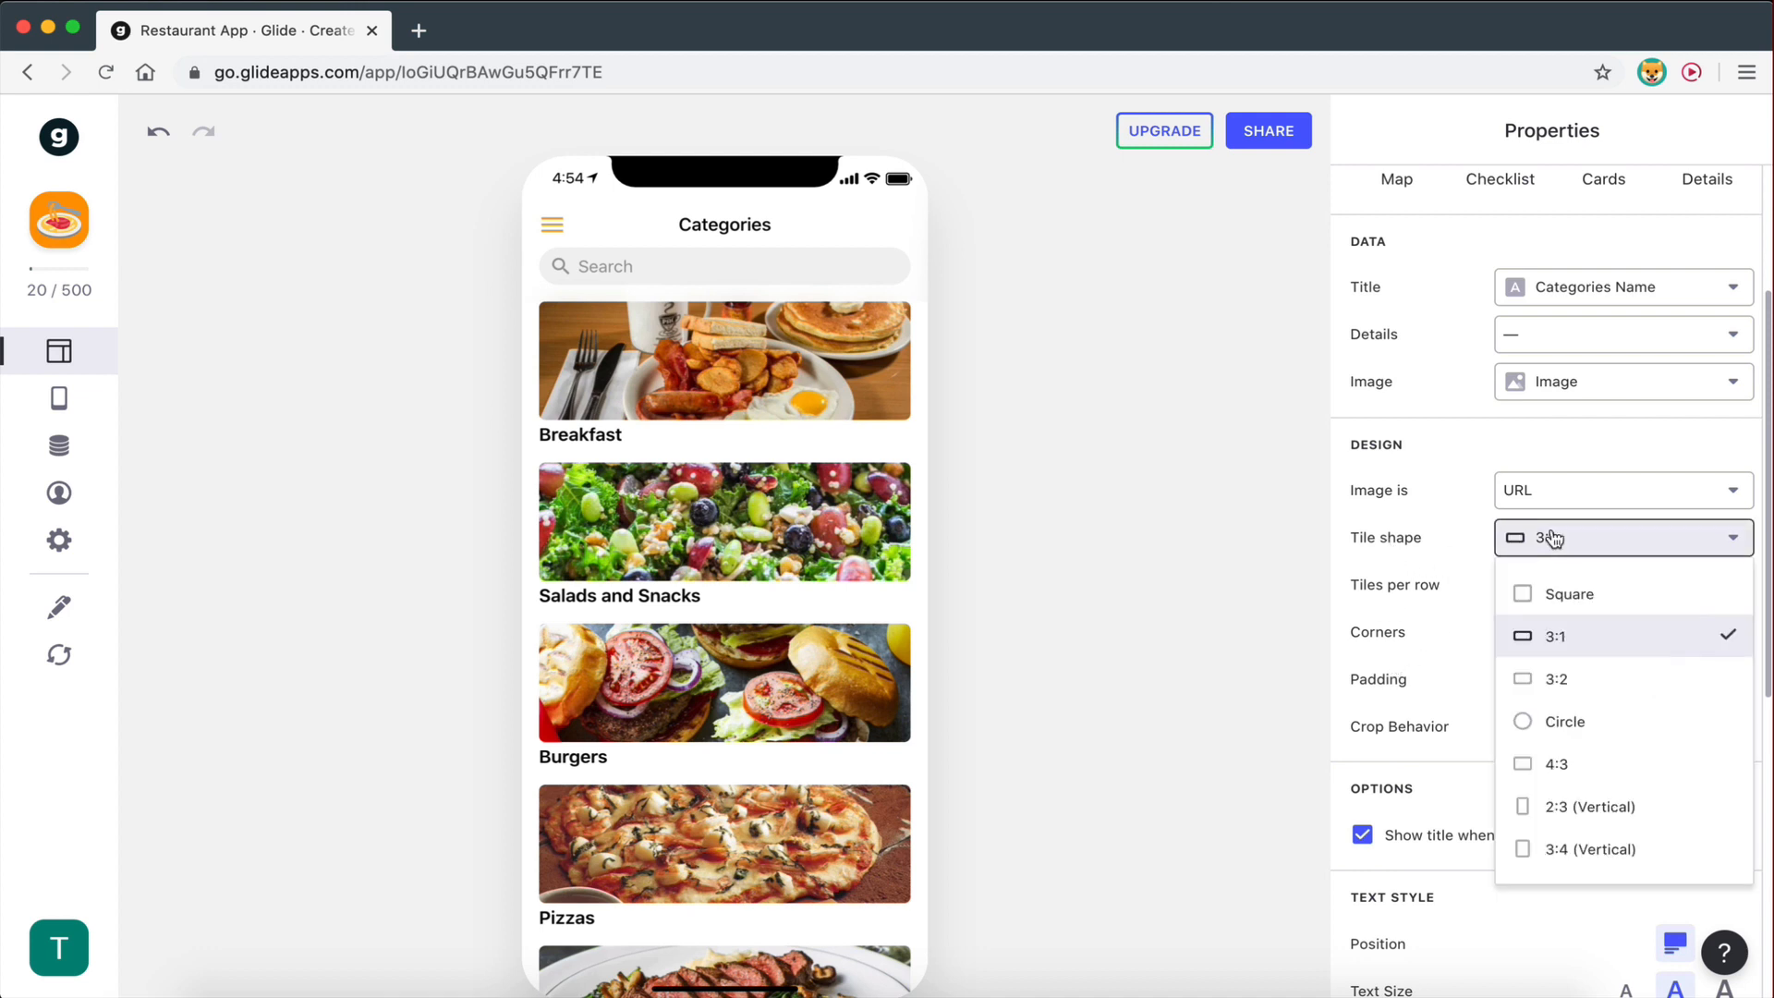
click(1562, 679)
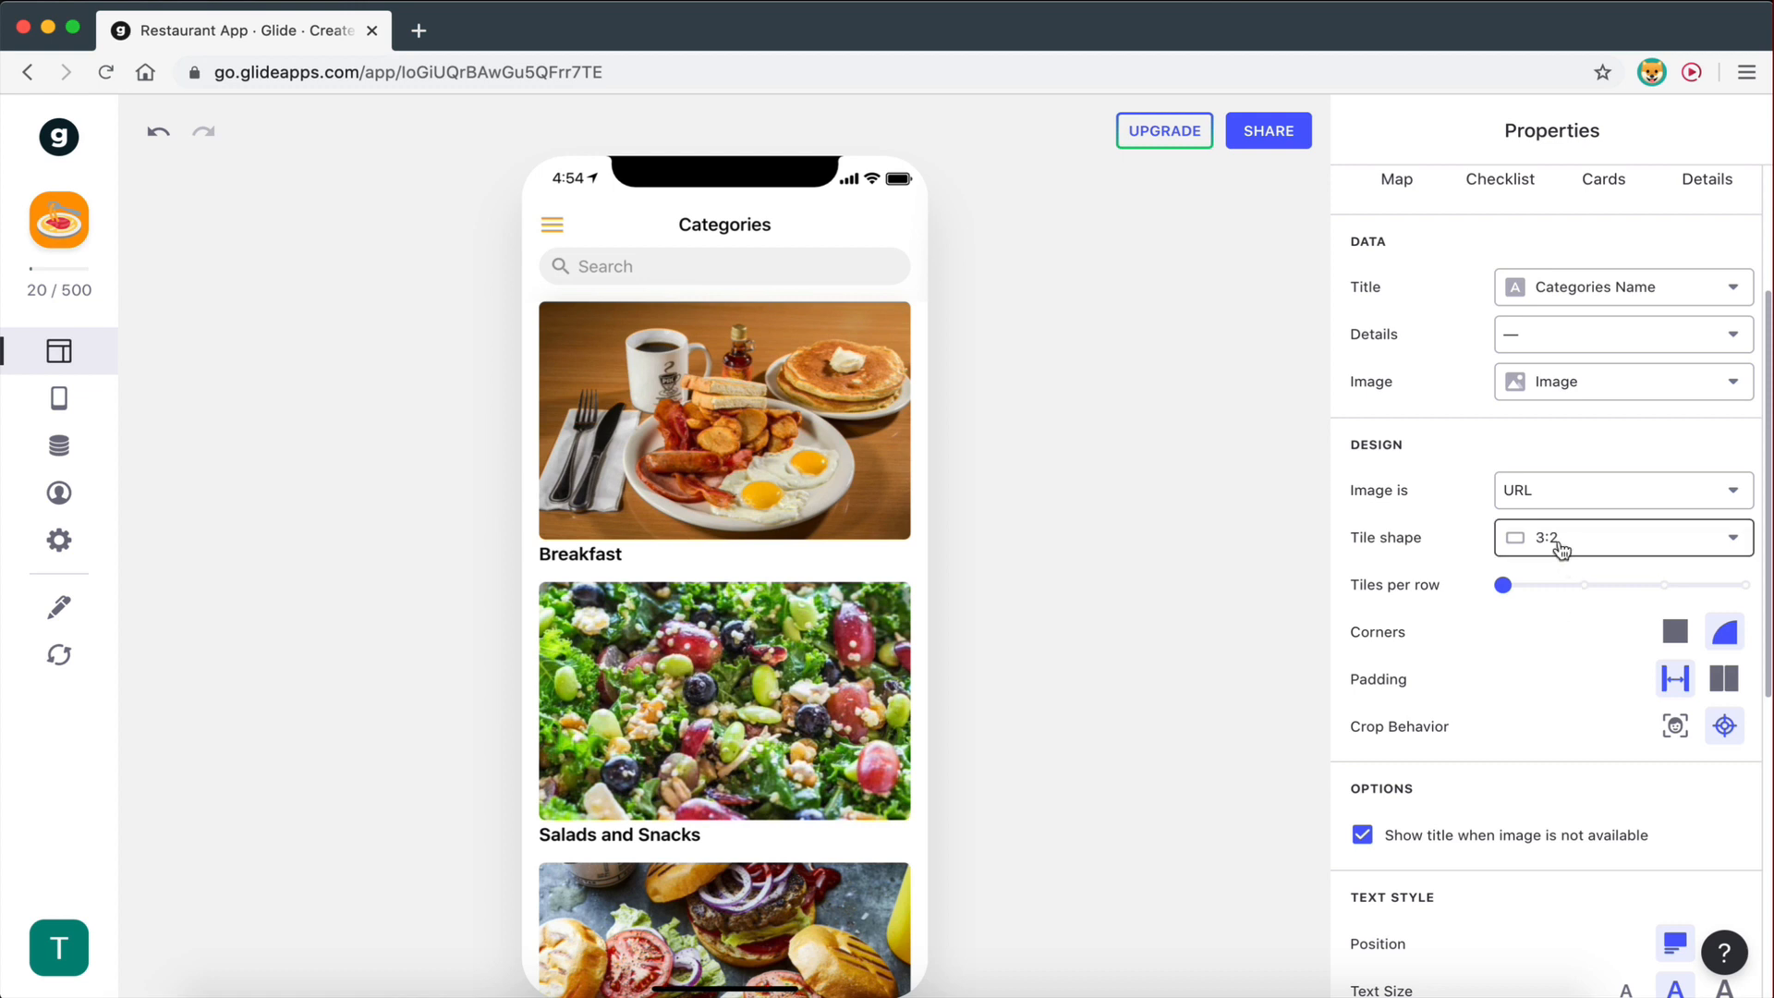
- Overlay the tile titles on the photos in large, all-caps text
scroll(1570, 629, down, 3)
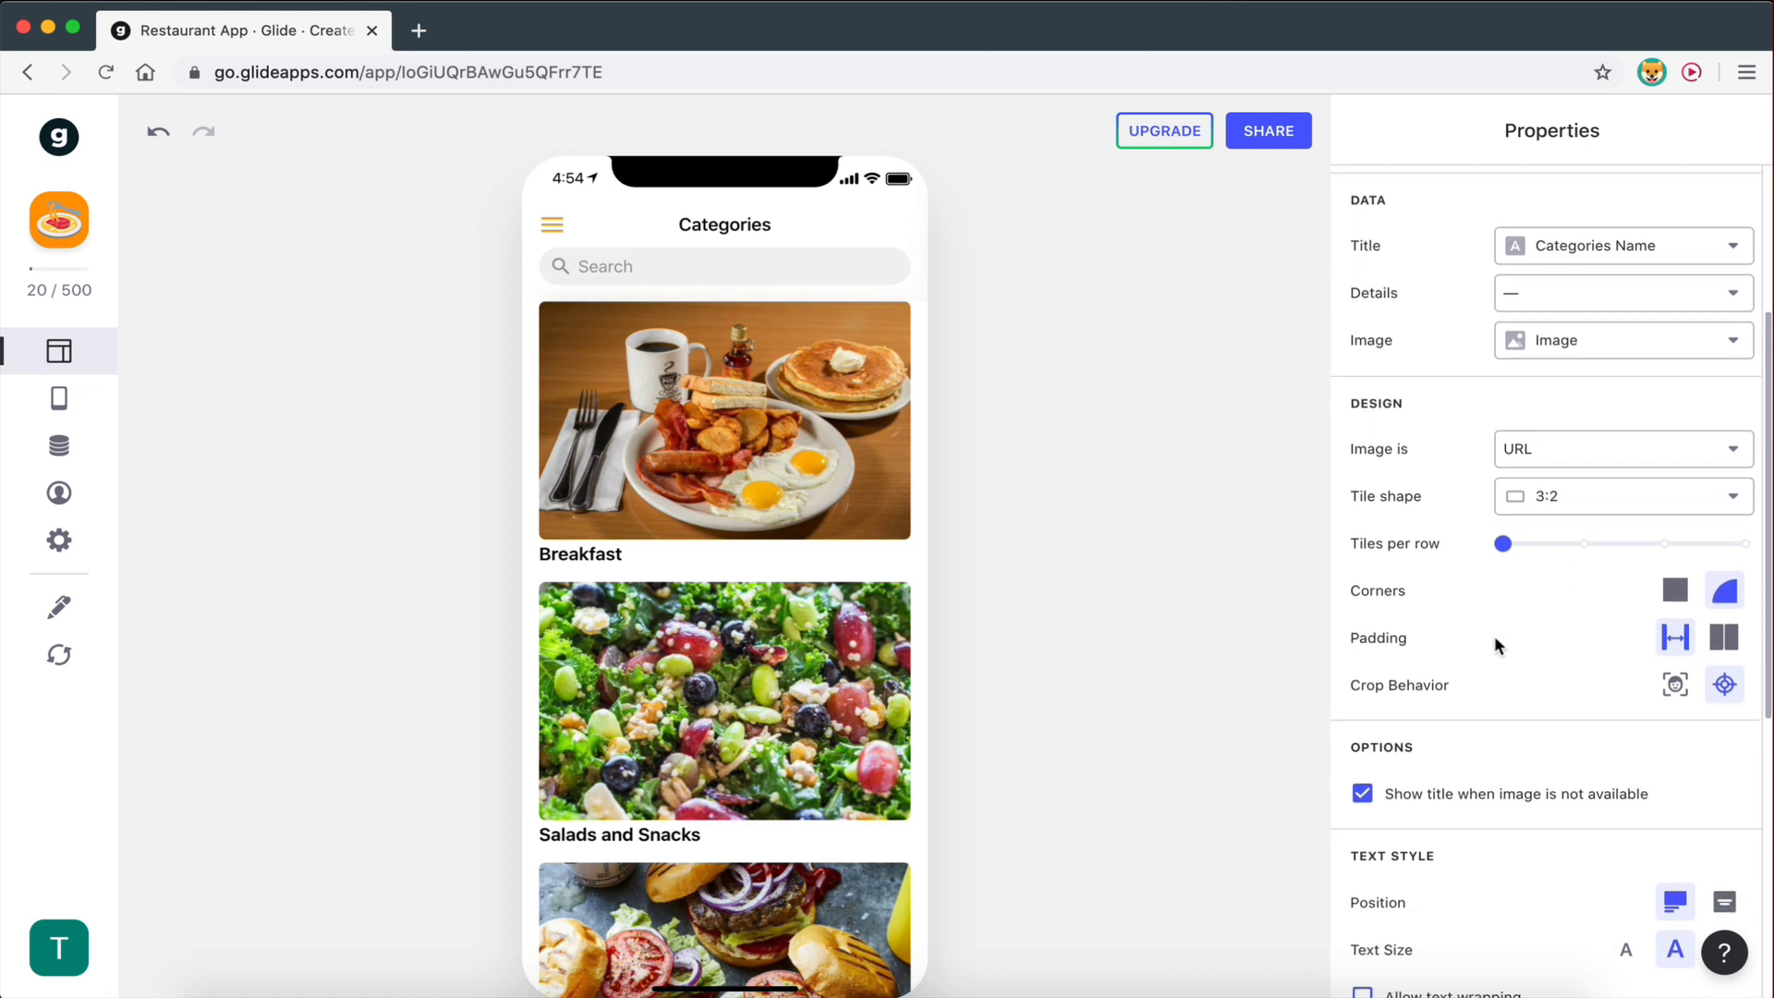
scroll(1496, 639, down, 5)
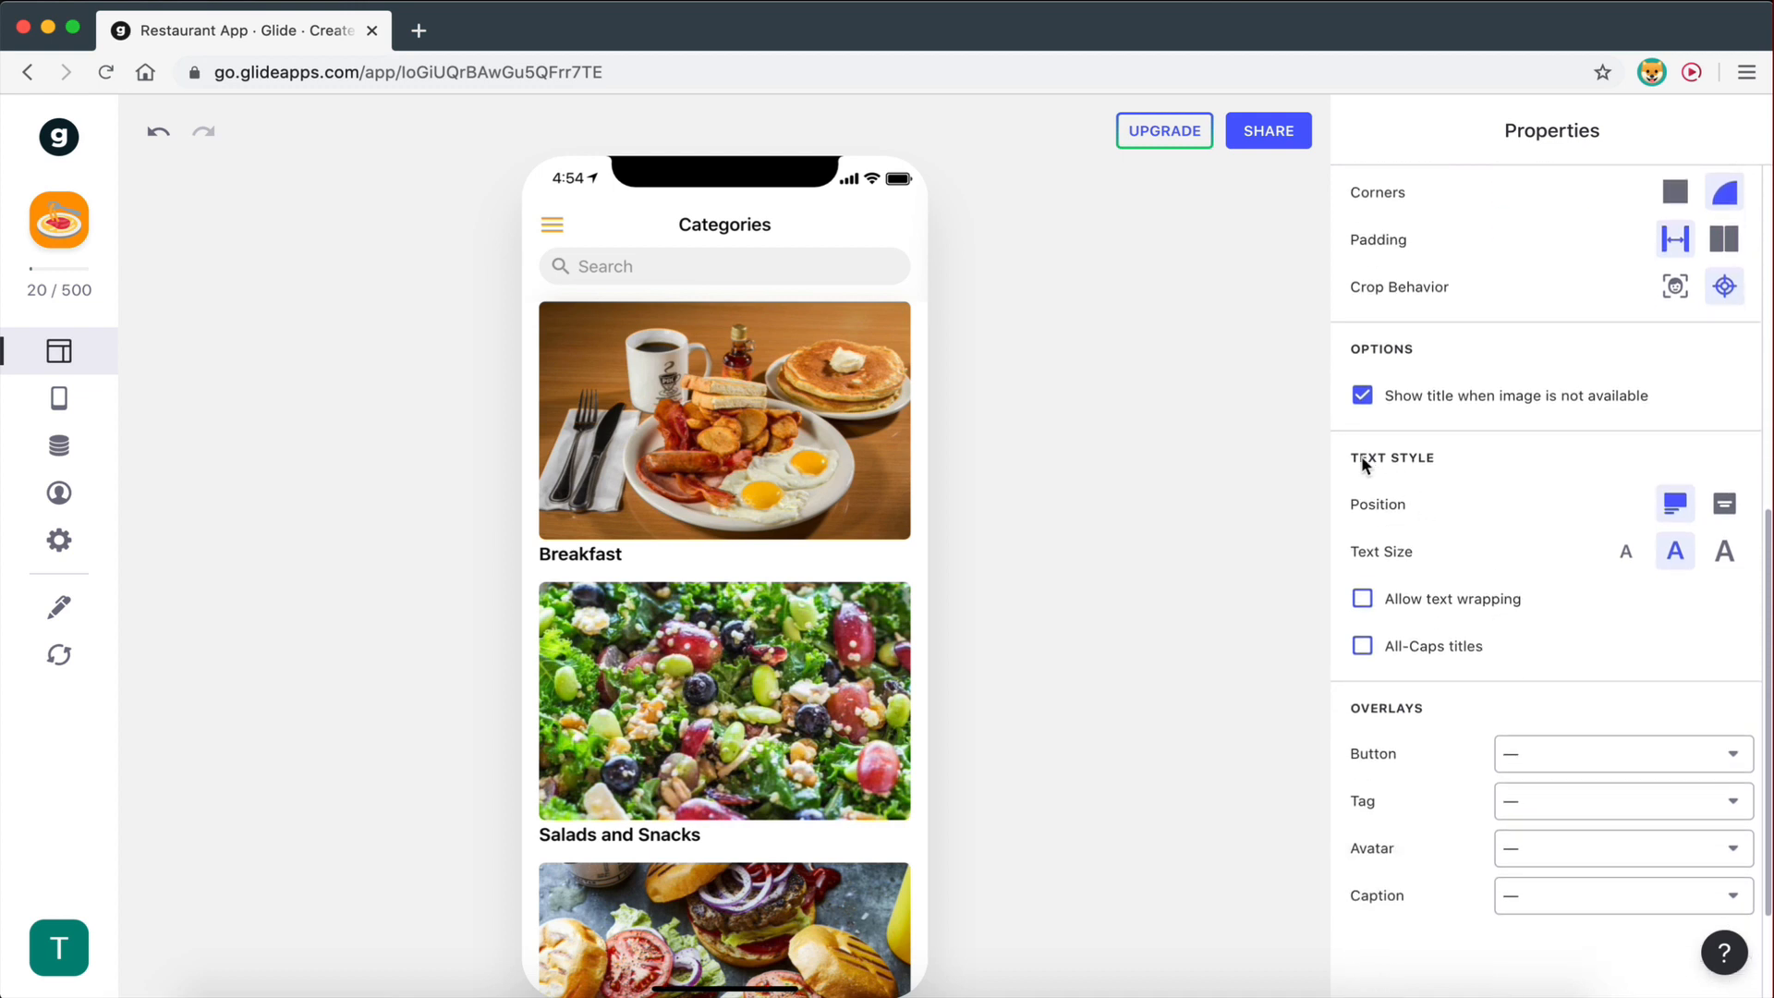
click(1724, 508)
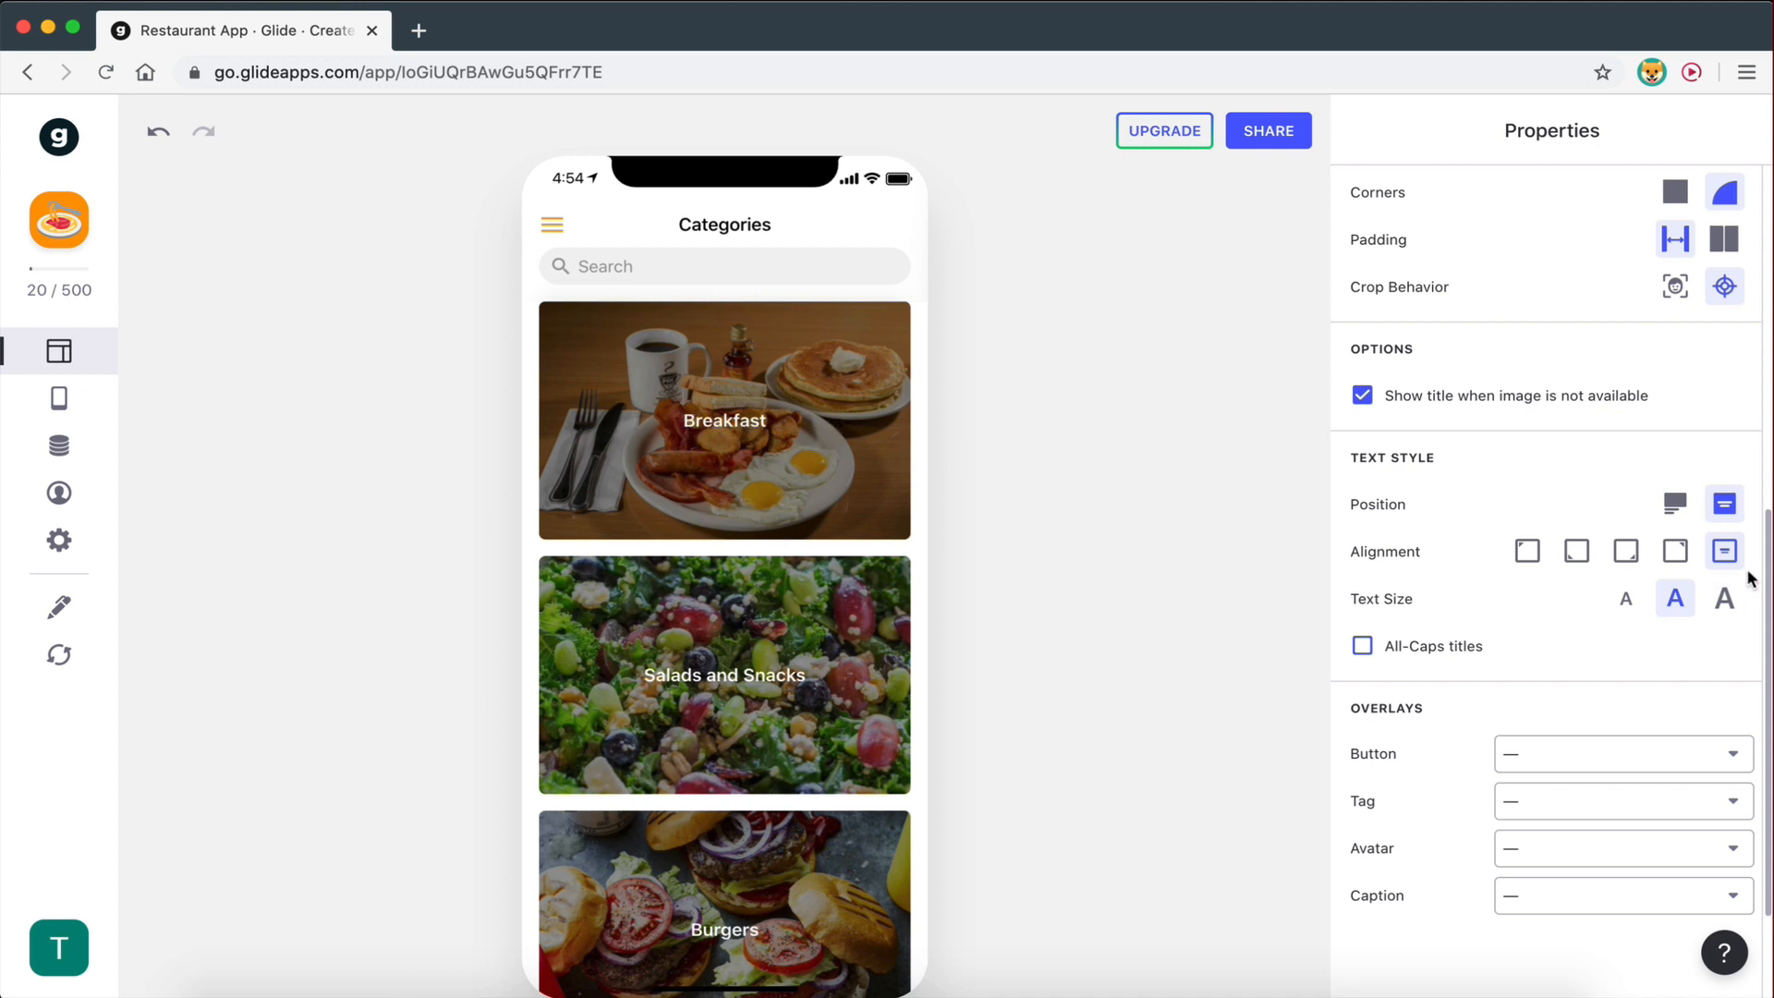
click(1684, 511)
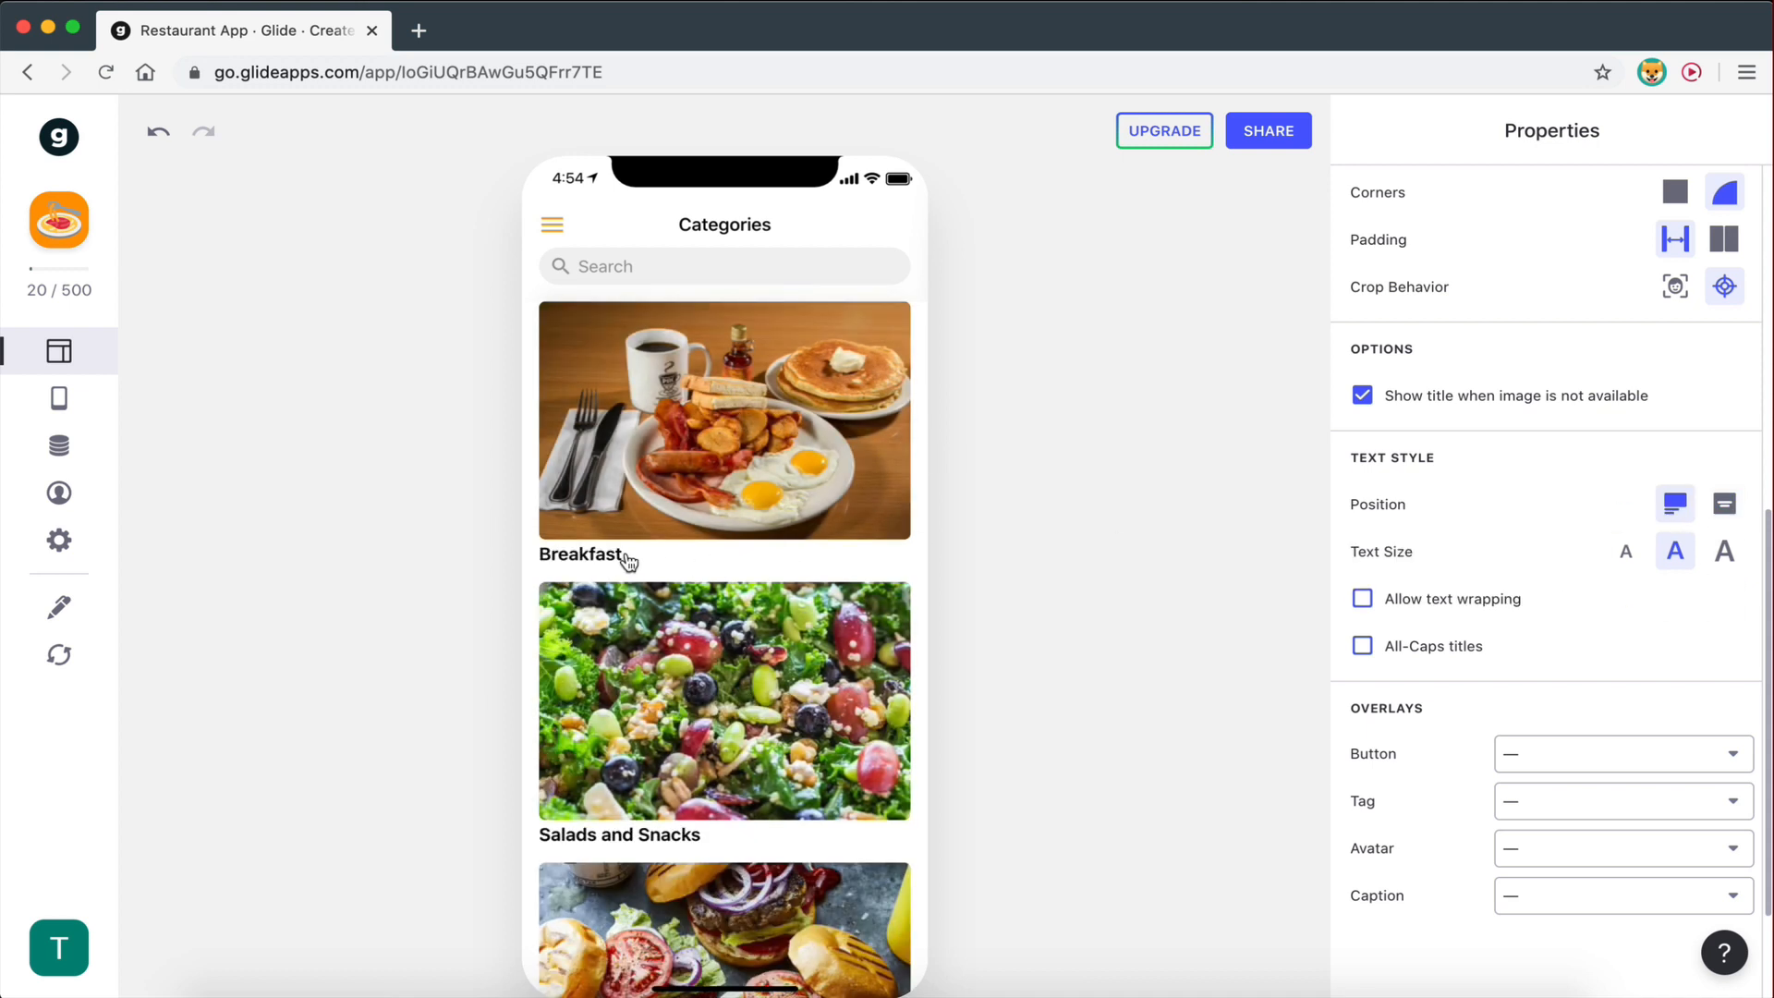
click(1719, 506)
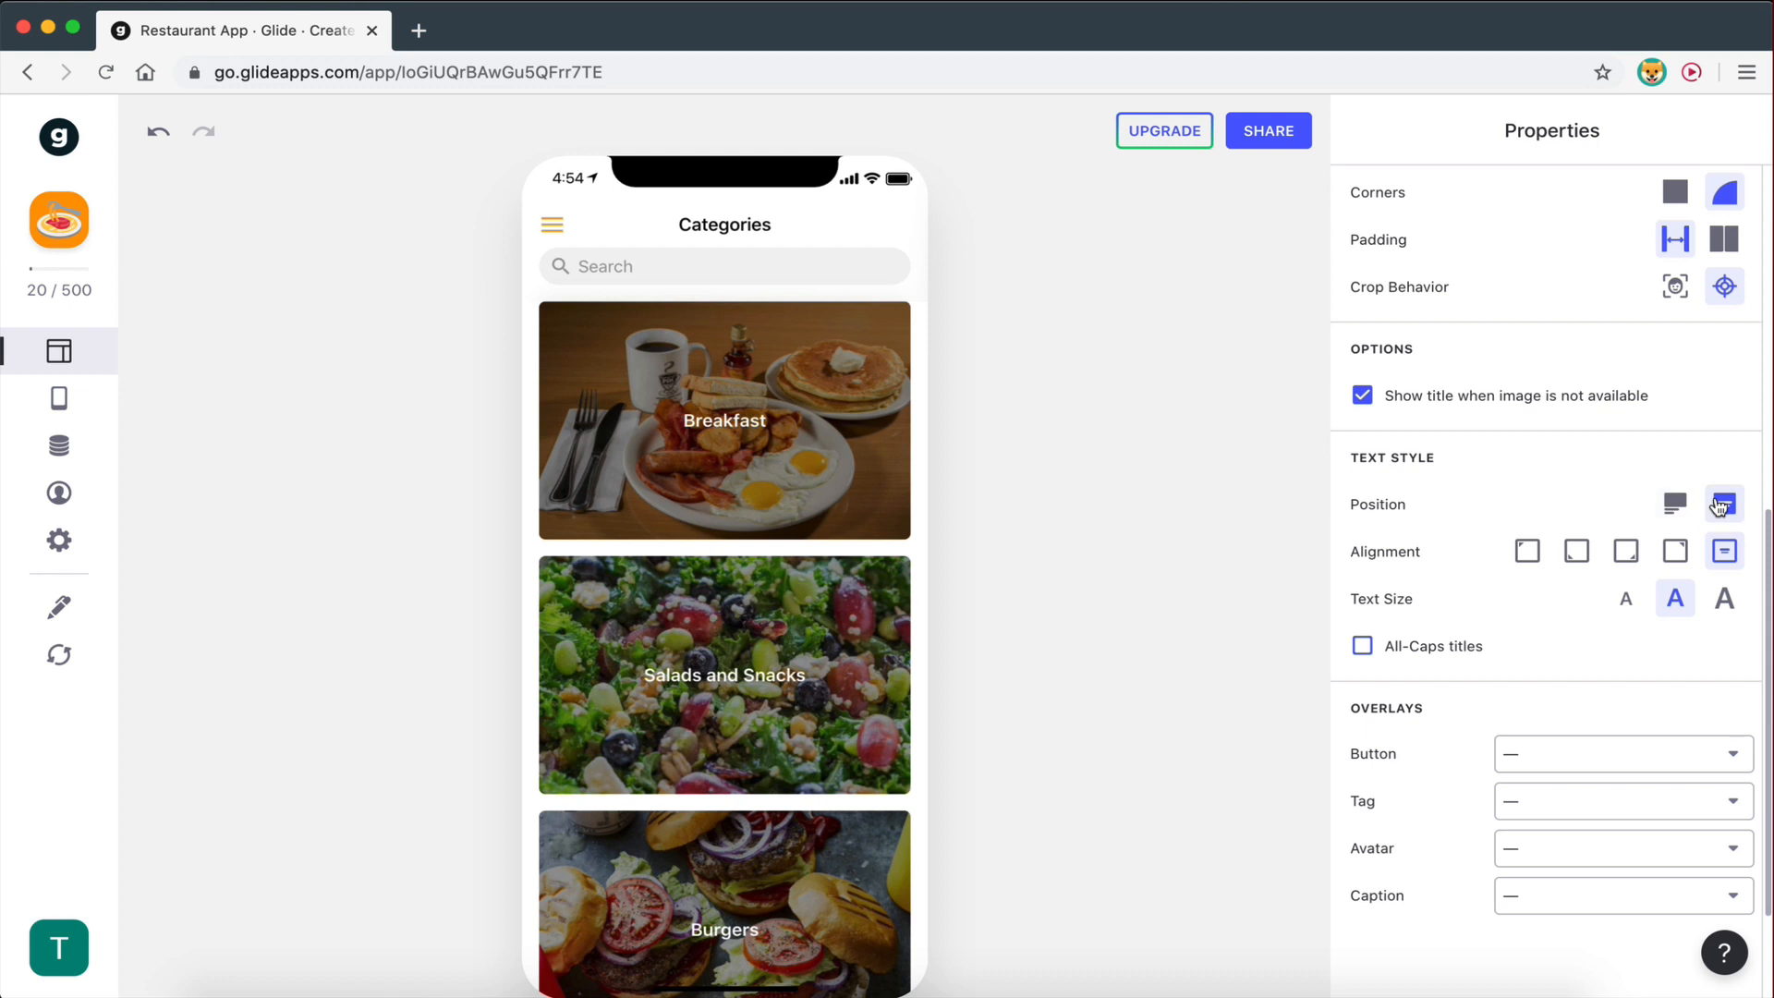
click(1727, 600)
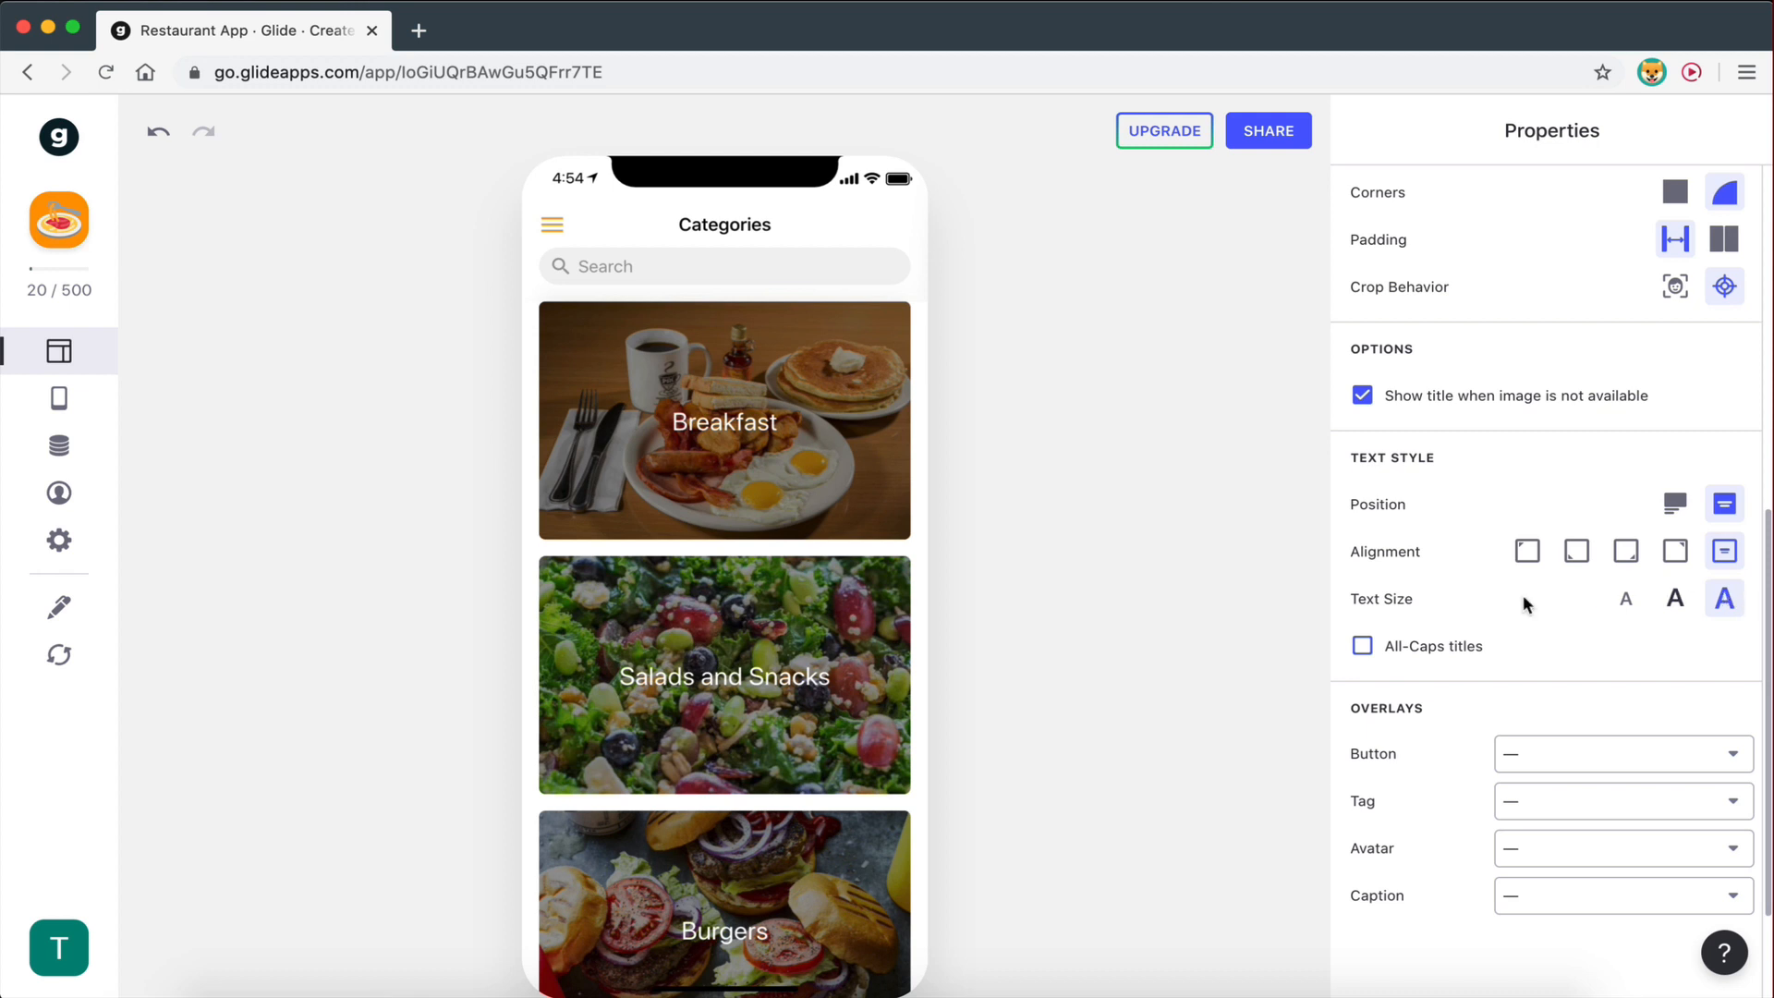
click(1363, 649)
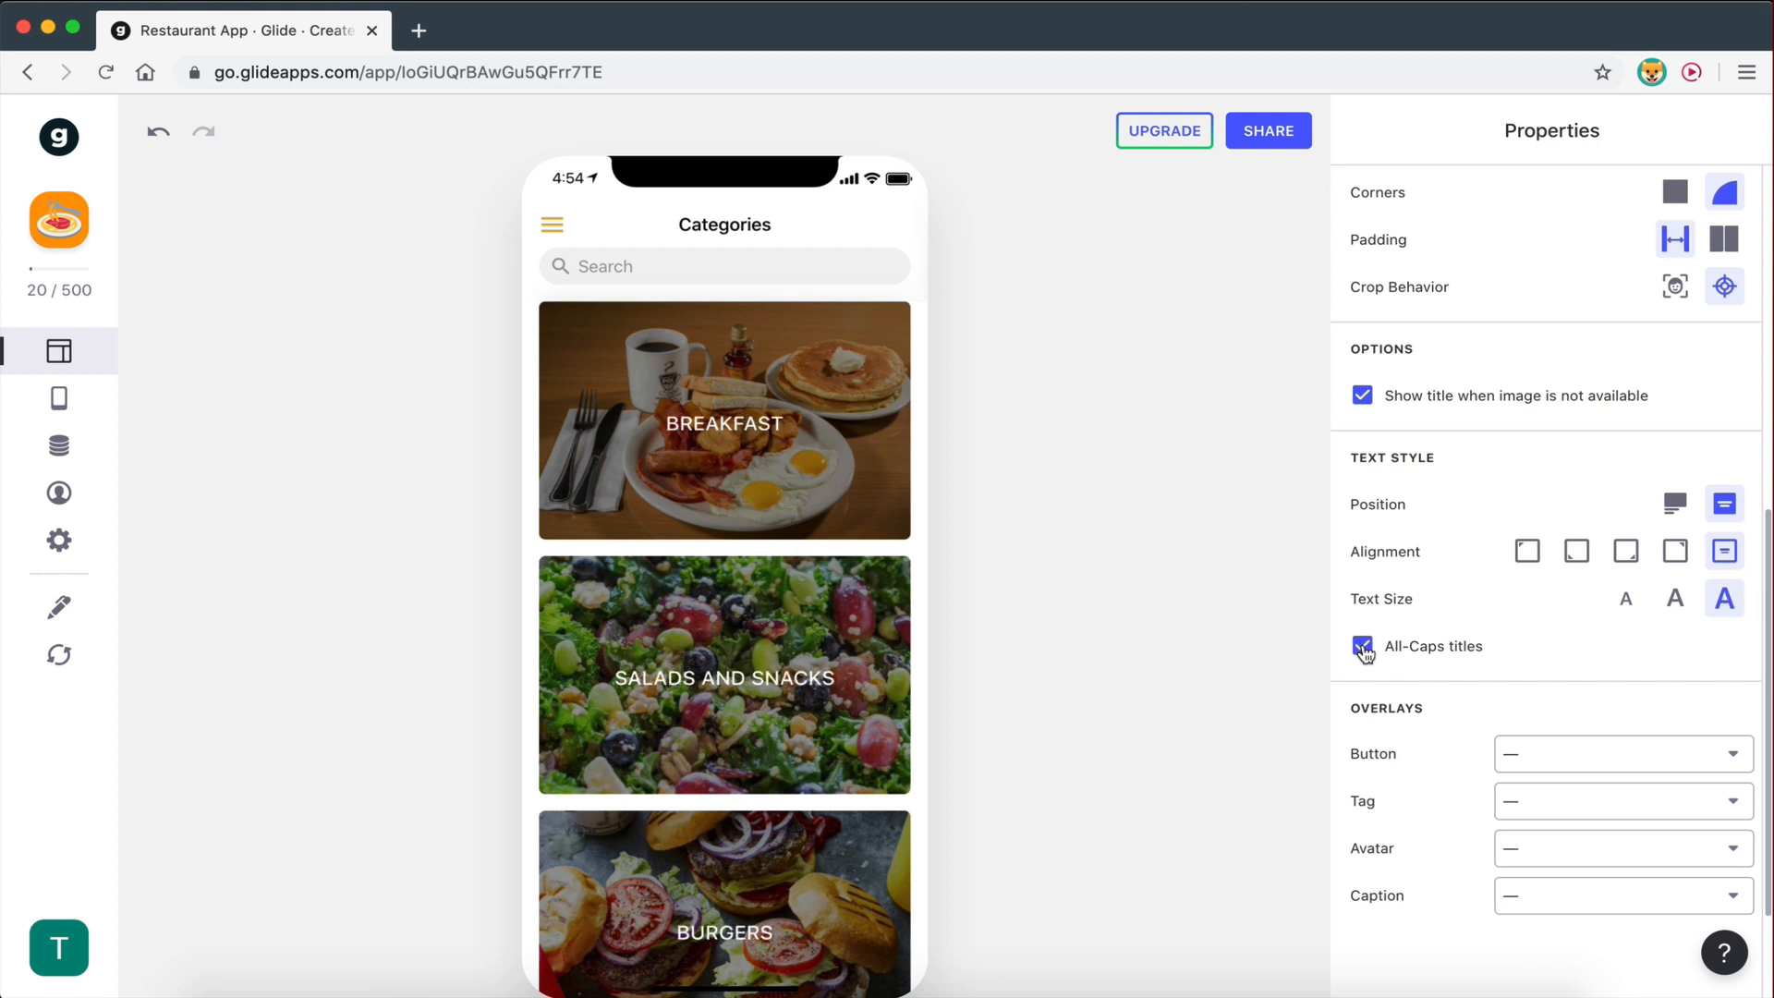
scroll(1549, 672, down, 2)
scroll(1549, 673, up, 3)
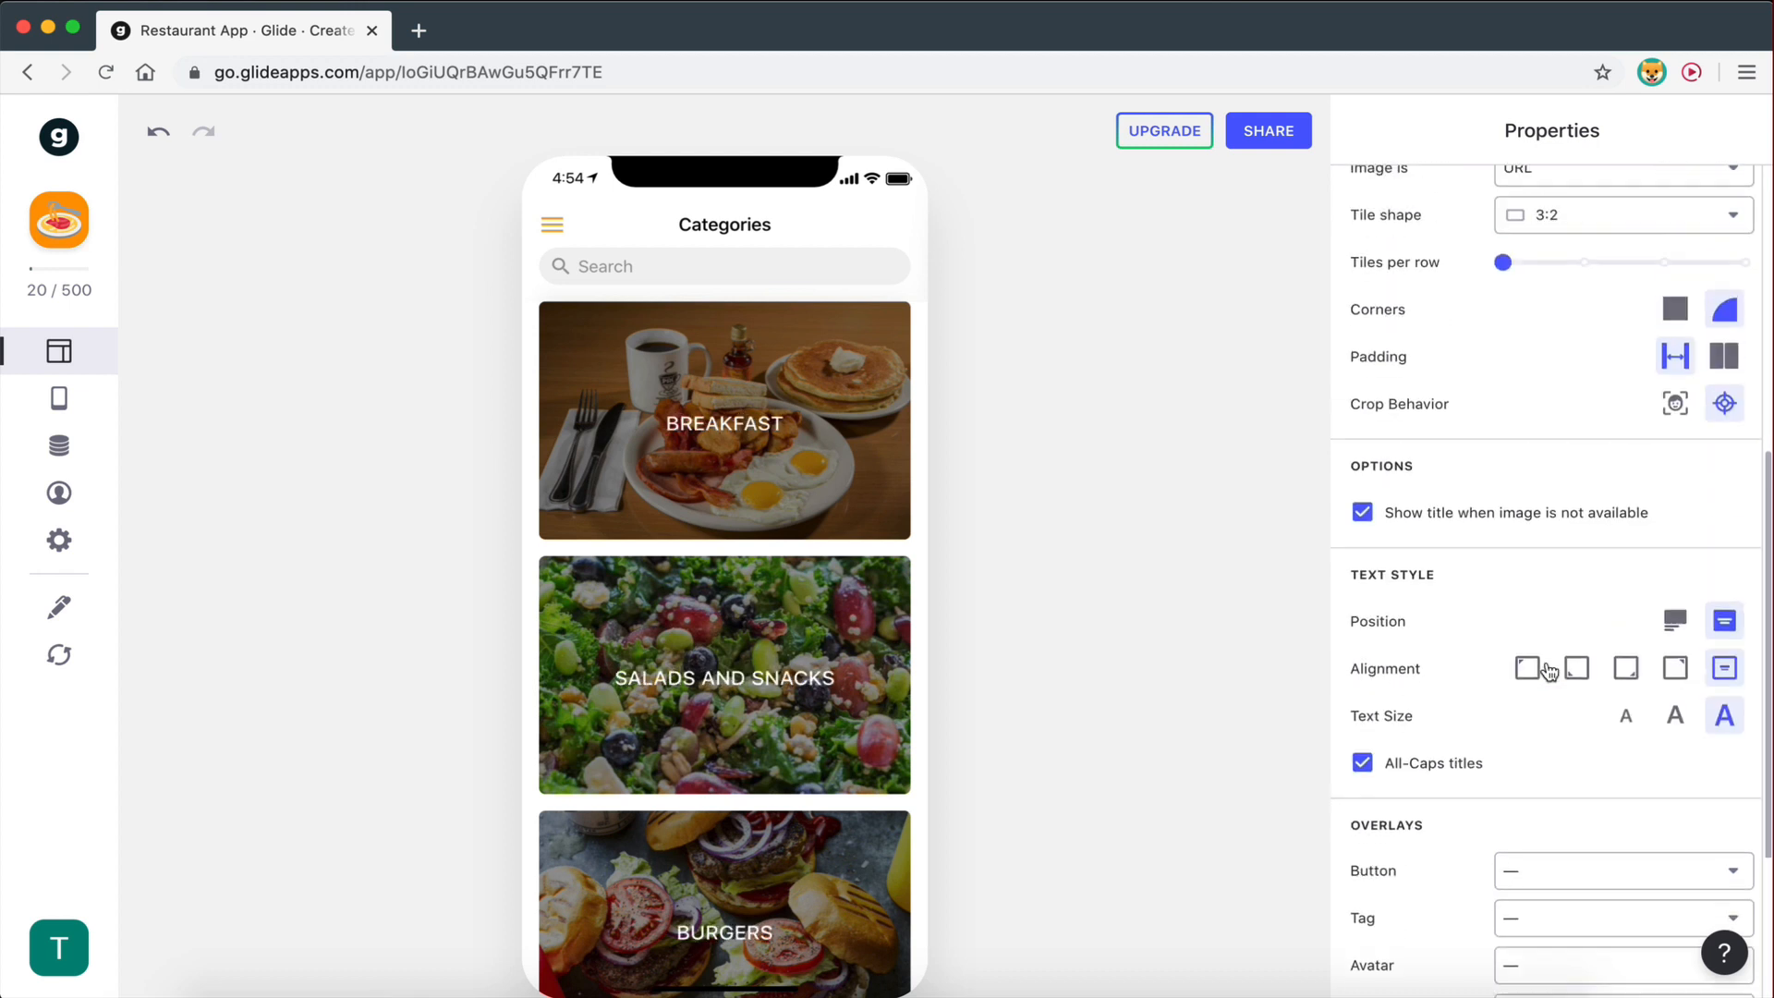
scroll(1549, 672, up, 5)
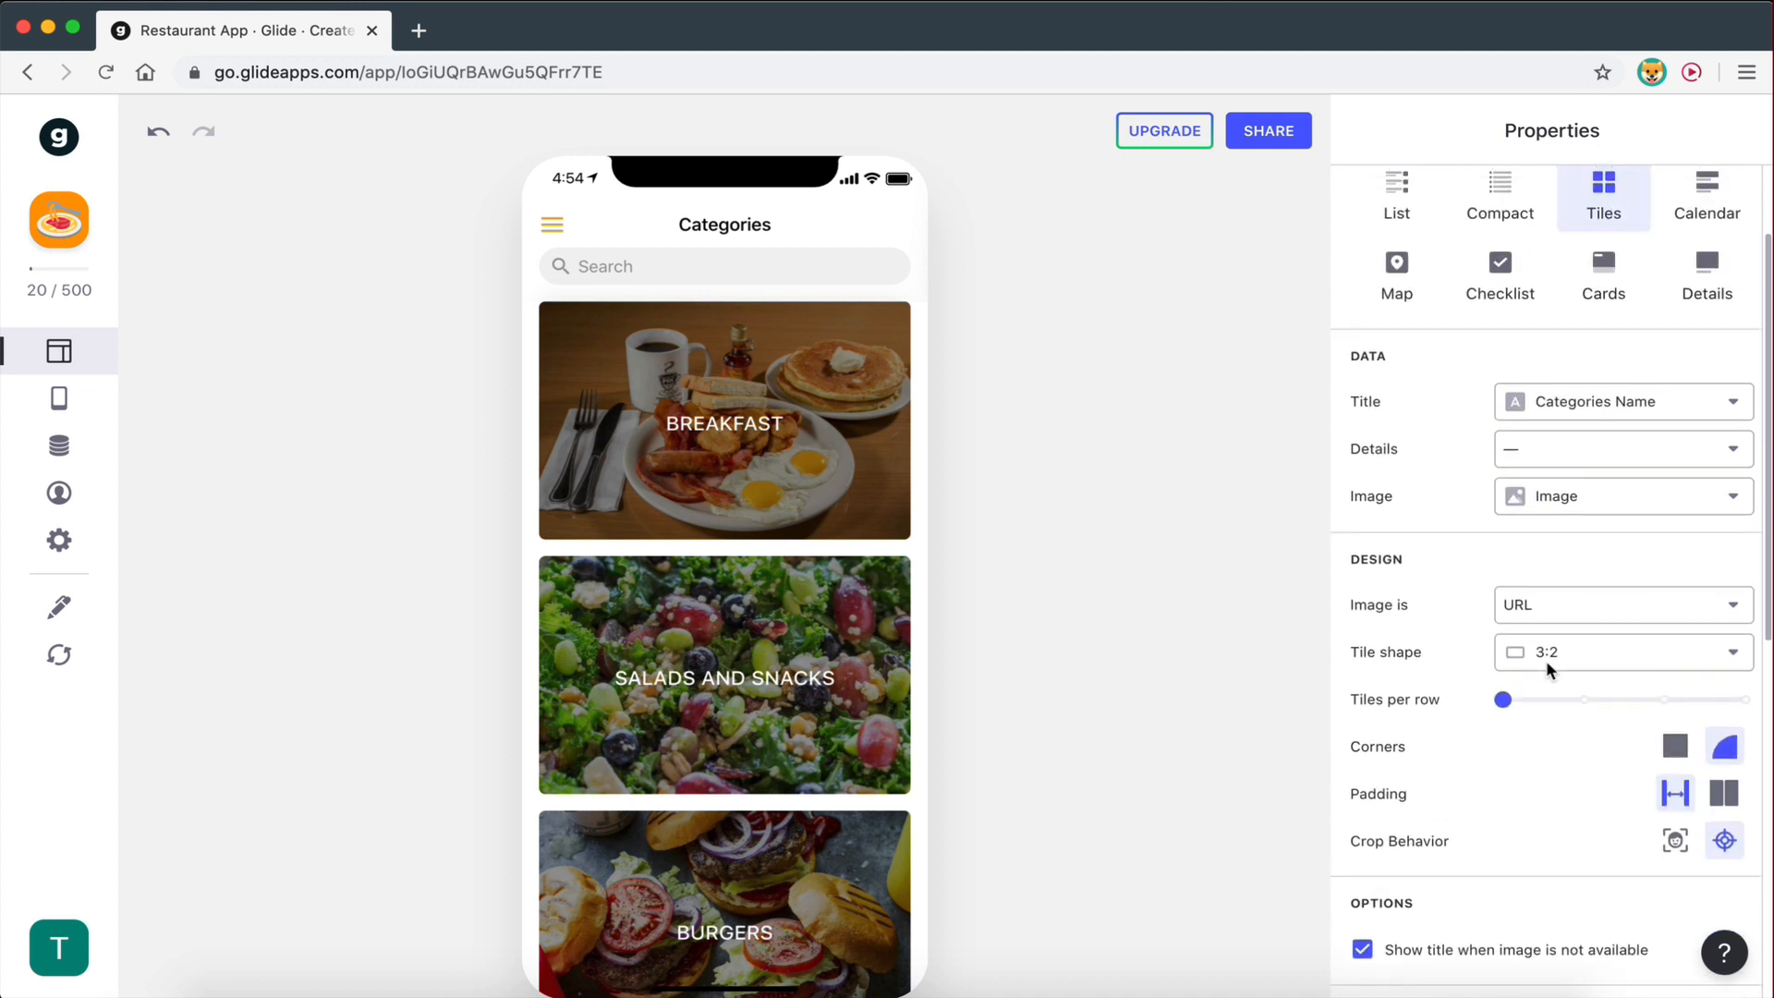
scroll(1550, 667, down, 5)
scroll(1549, 667, down, 3)
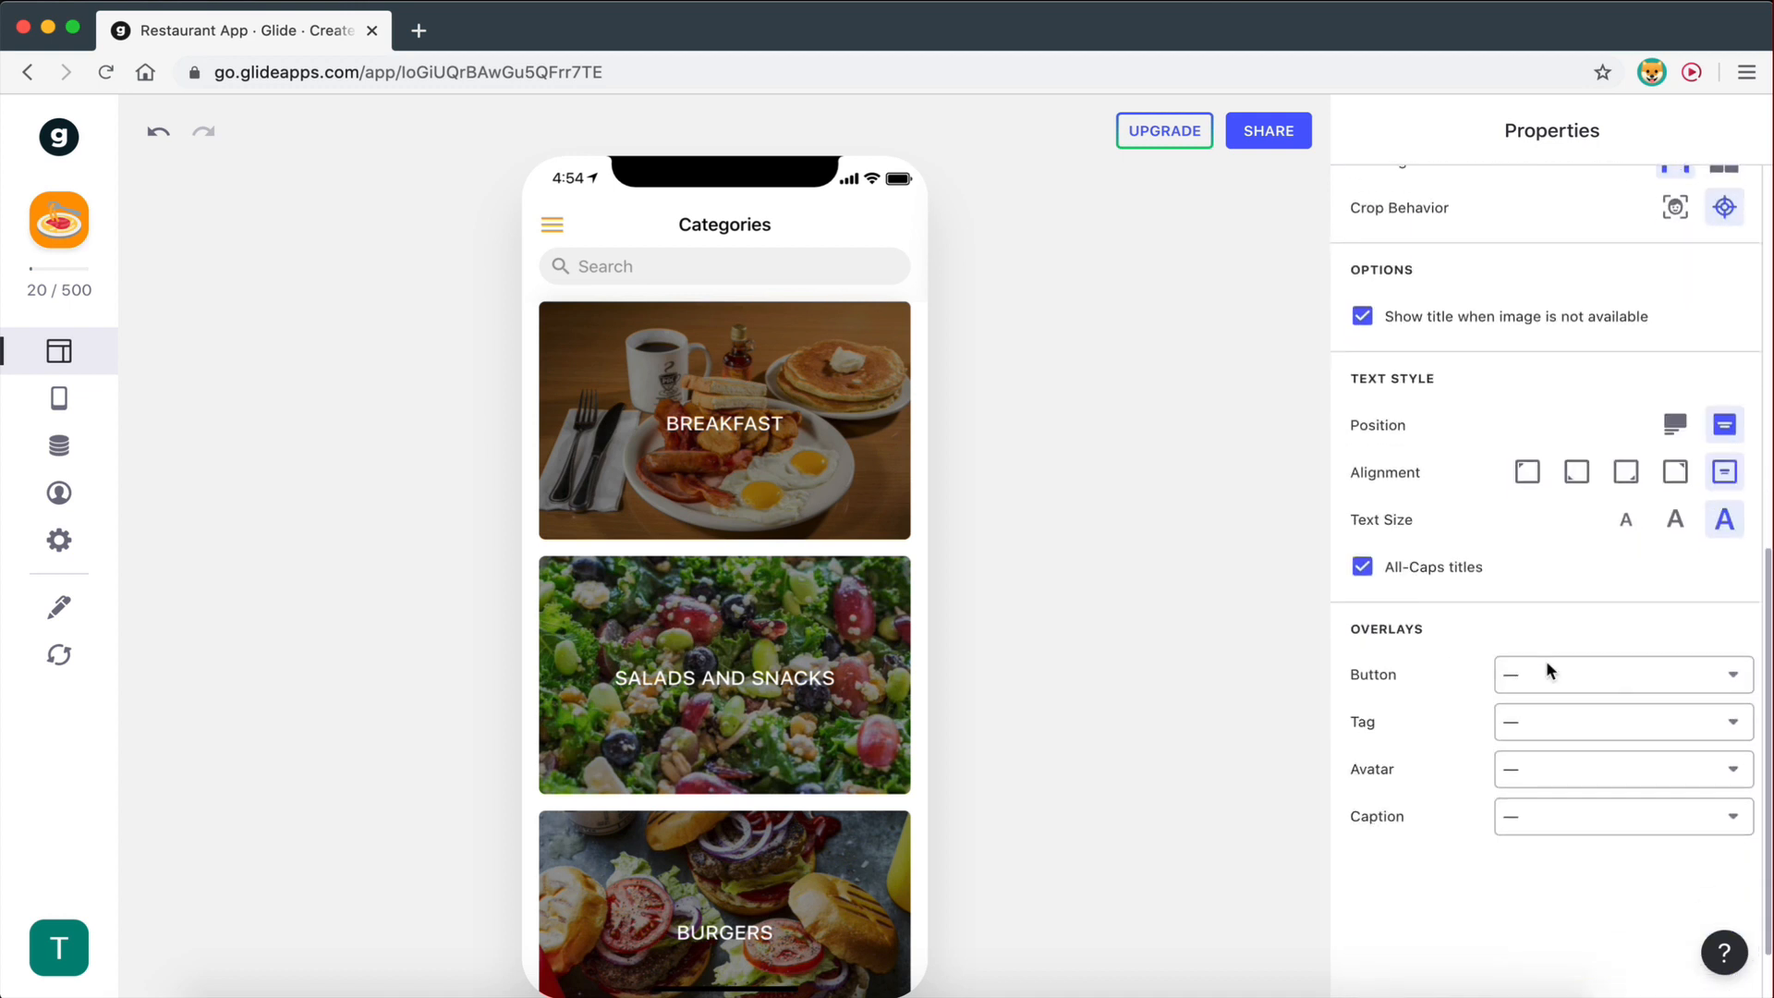
scroll(1550, 672, up, 1)
scroll(1550, 672, up, 4)
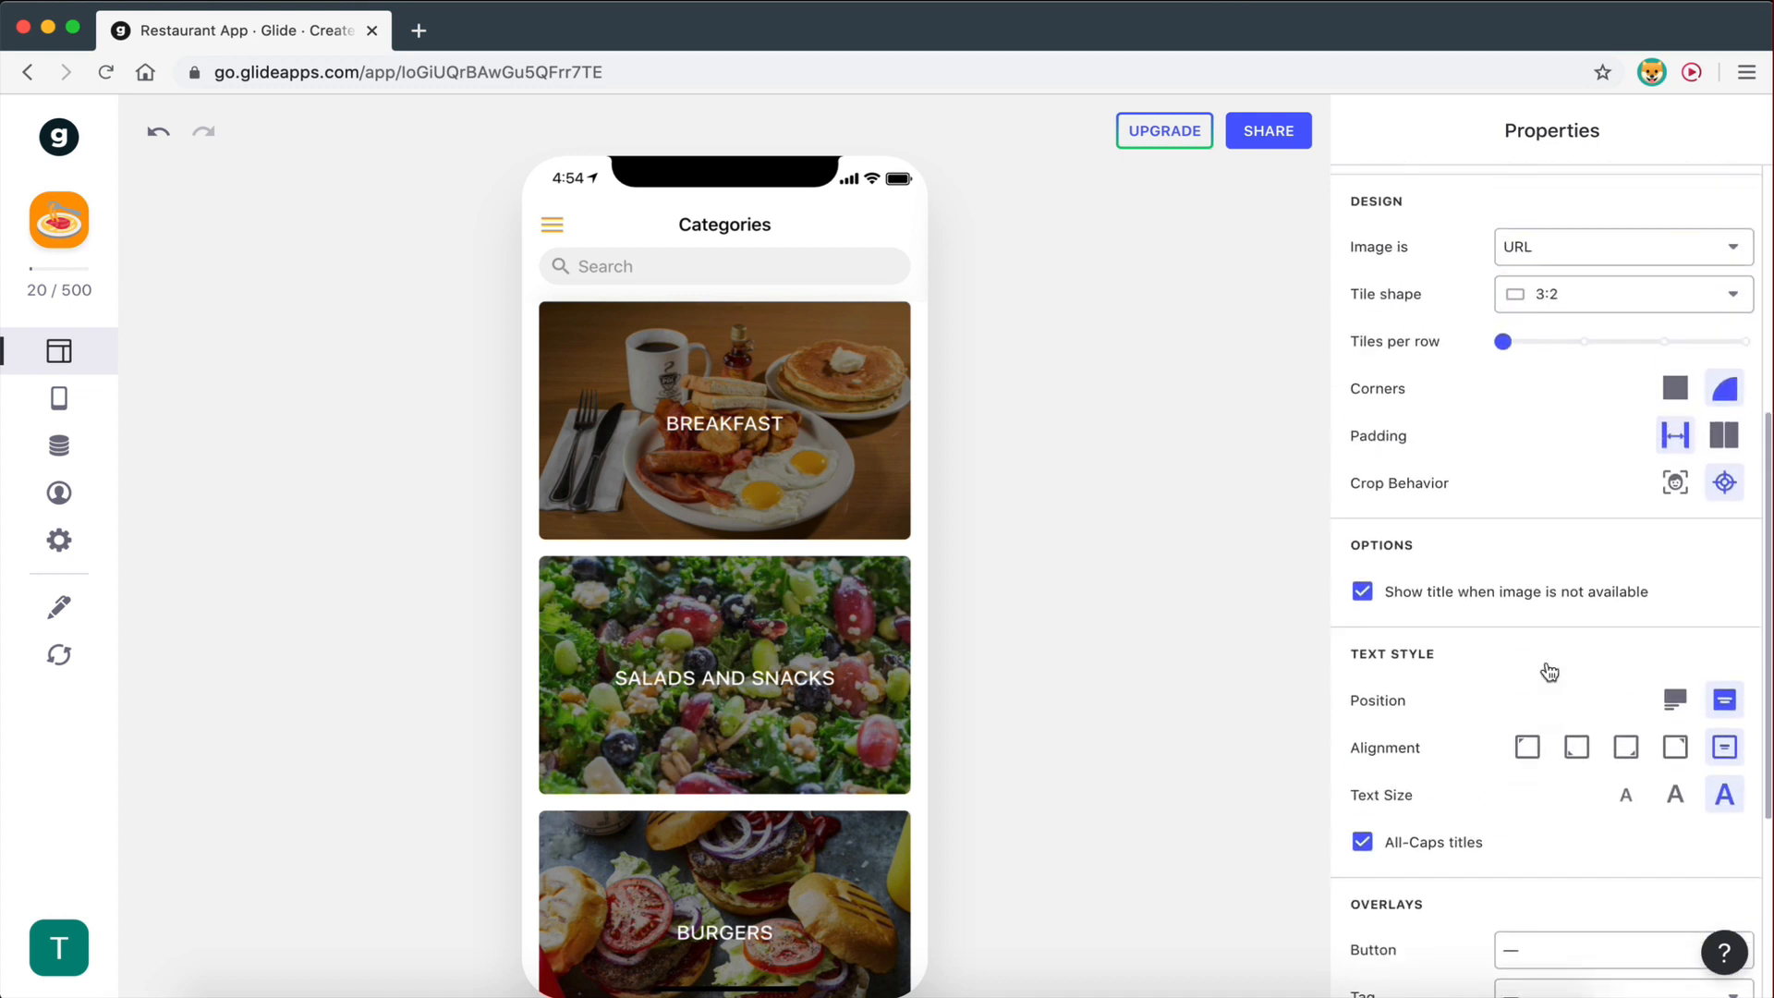
scroll(1549, 667, up, 3)
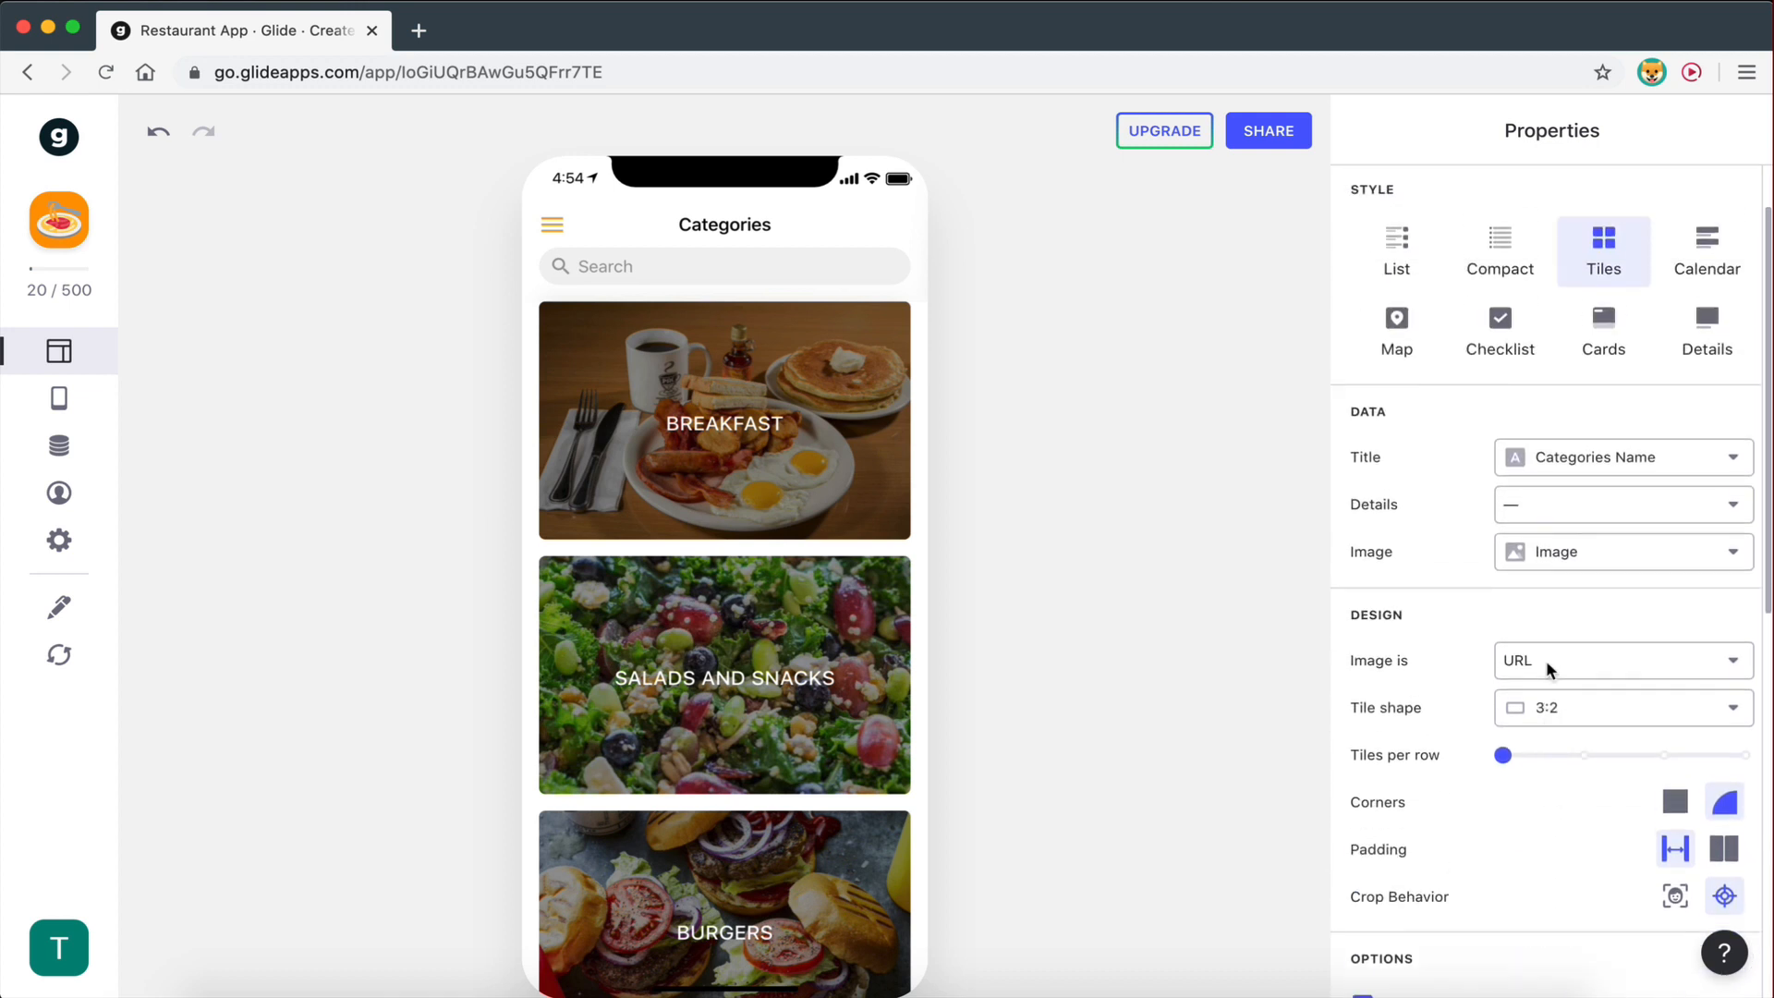
scroll(1549, 667, down, 6)
scroll(1549, 672, down, 3)
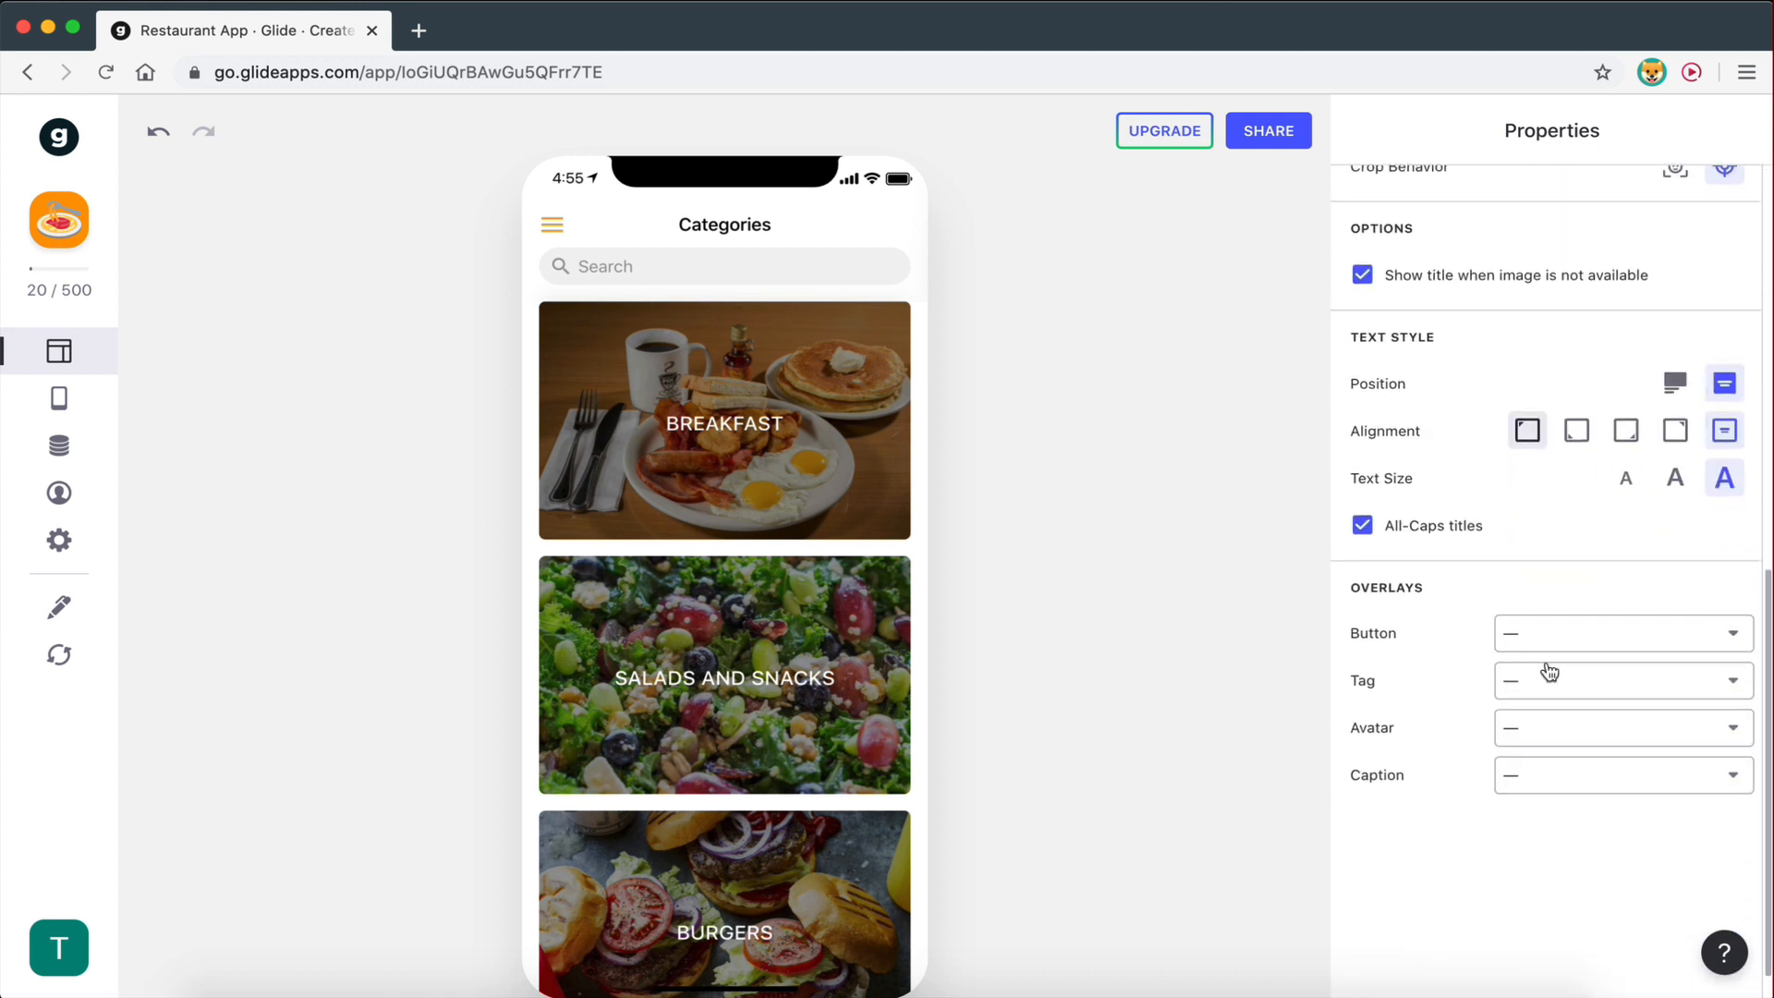
scroll(1550, 672, down, 1)
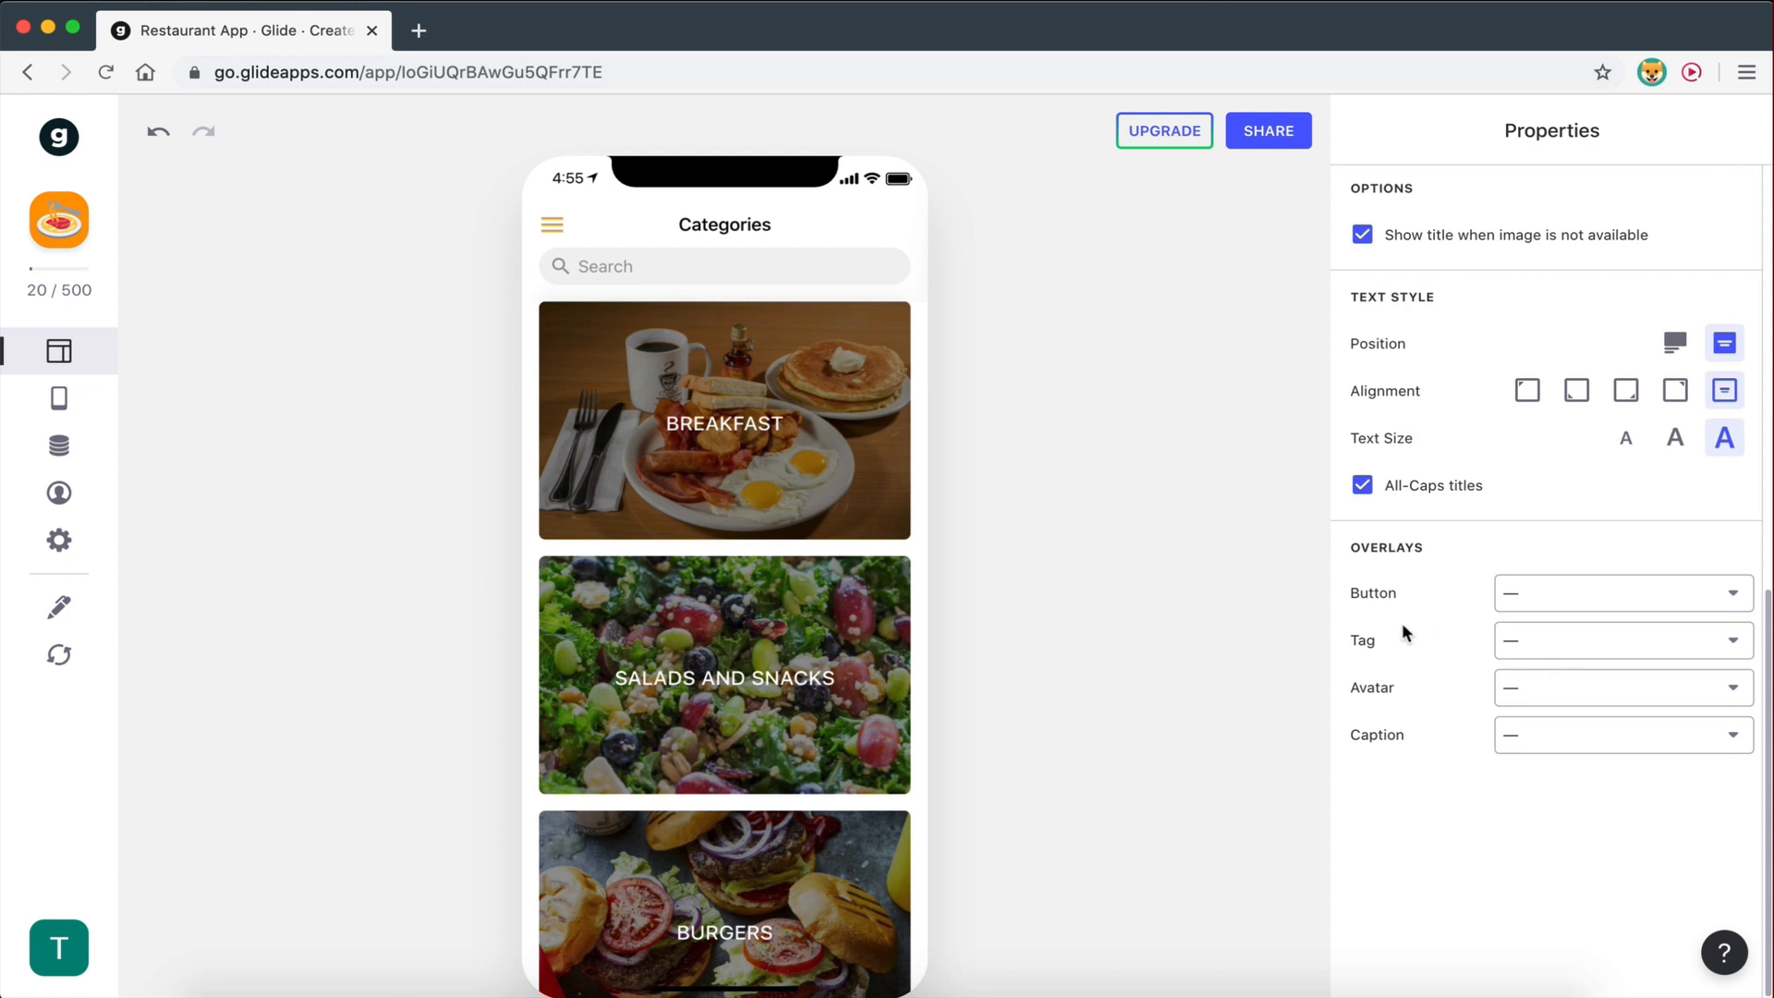
scroll(1541, 657, up, 1)
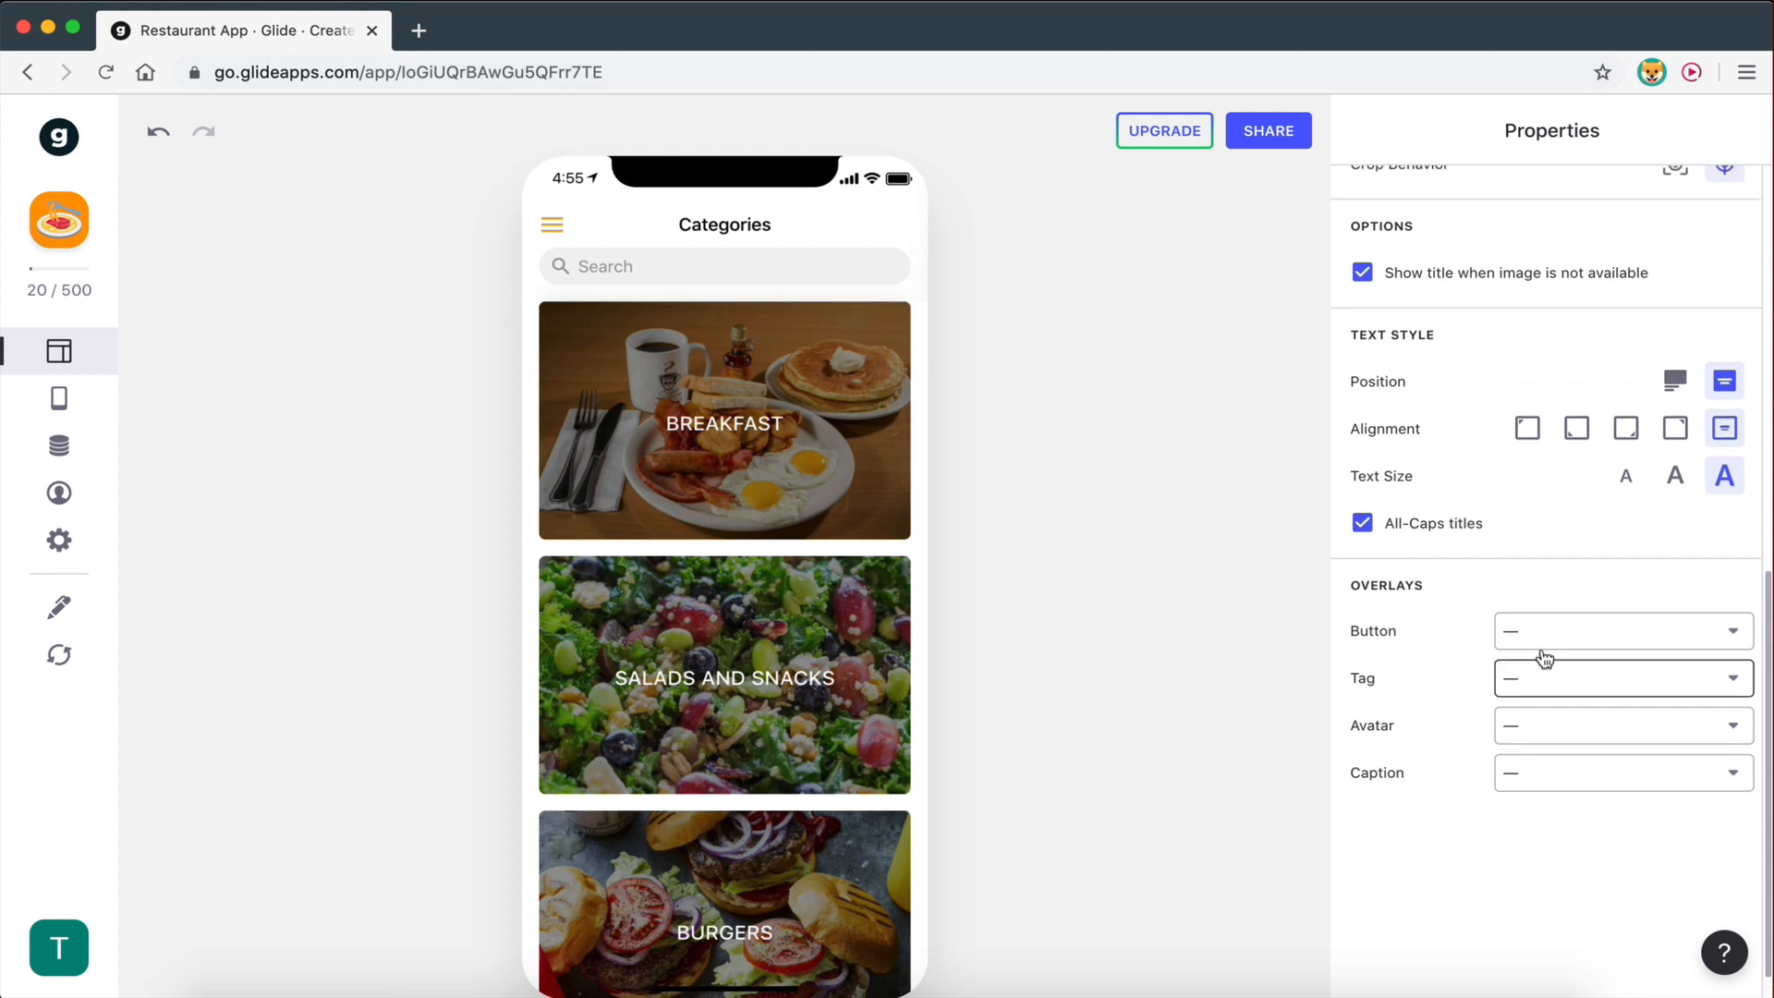
scroll(1645, 555, up, 2)
scroll(1719, 577, up, 1)
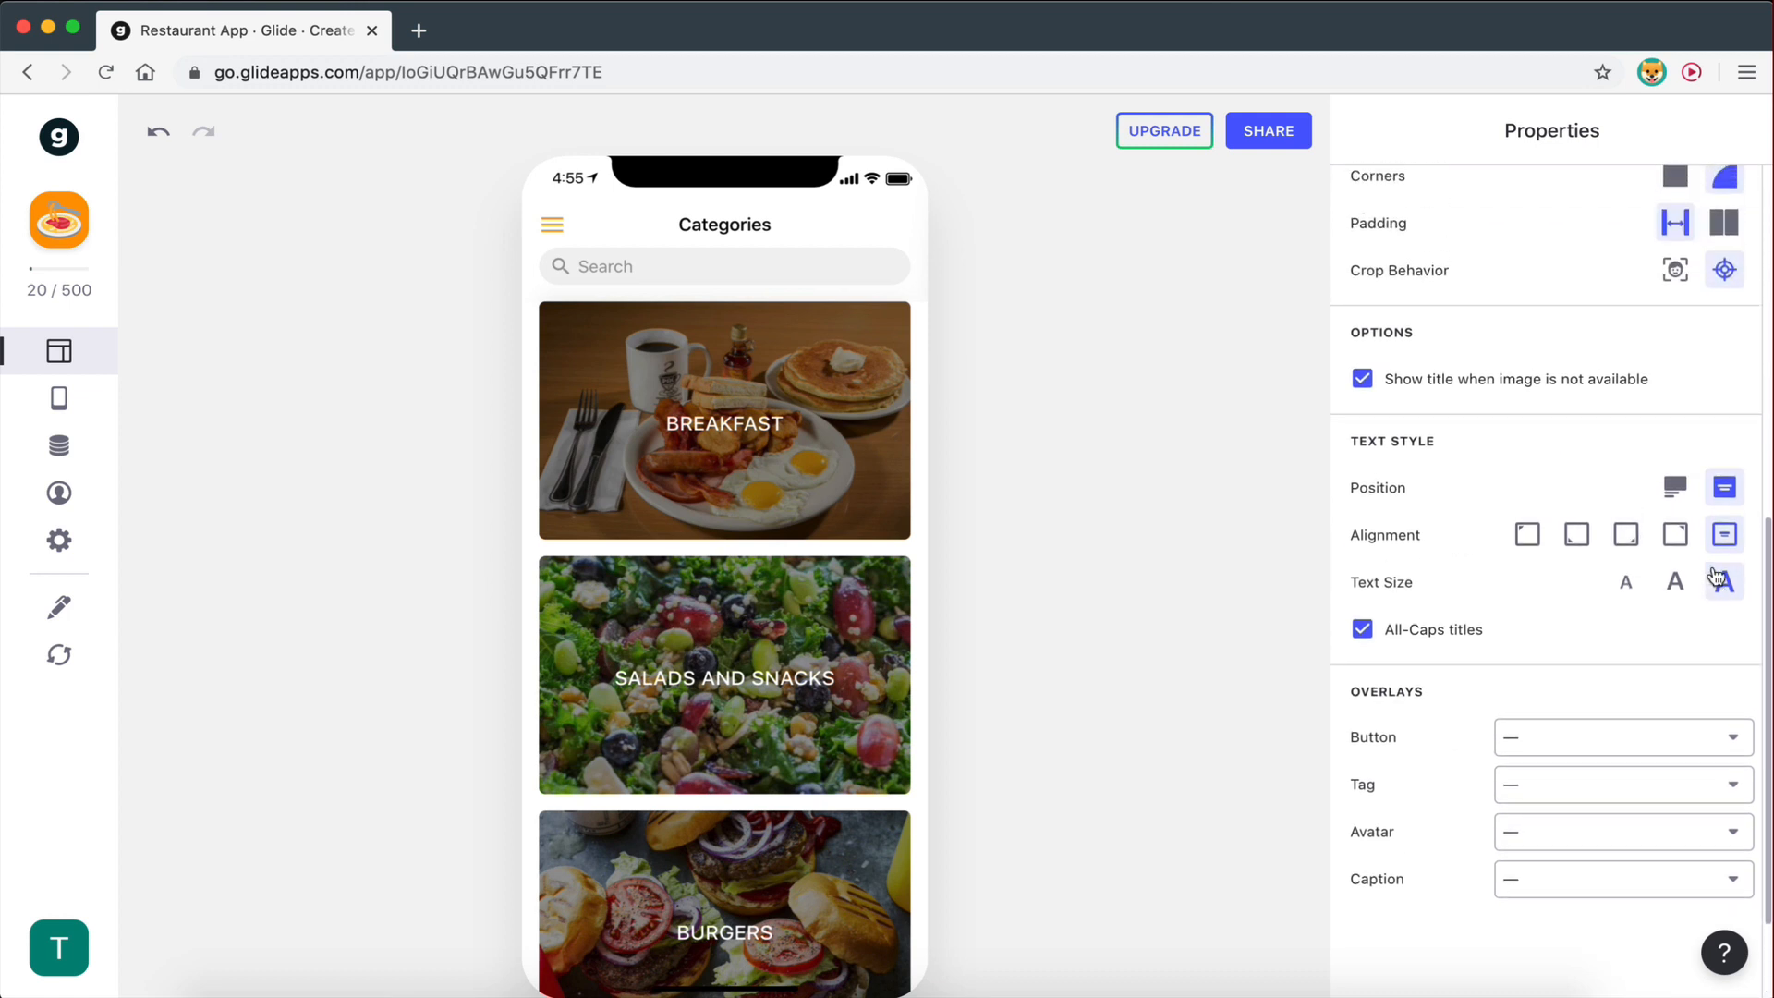
click(1676, 486)
click(1718, 493)
scroll(1620, 583, up, 5)
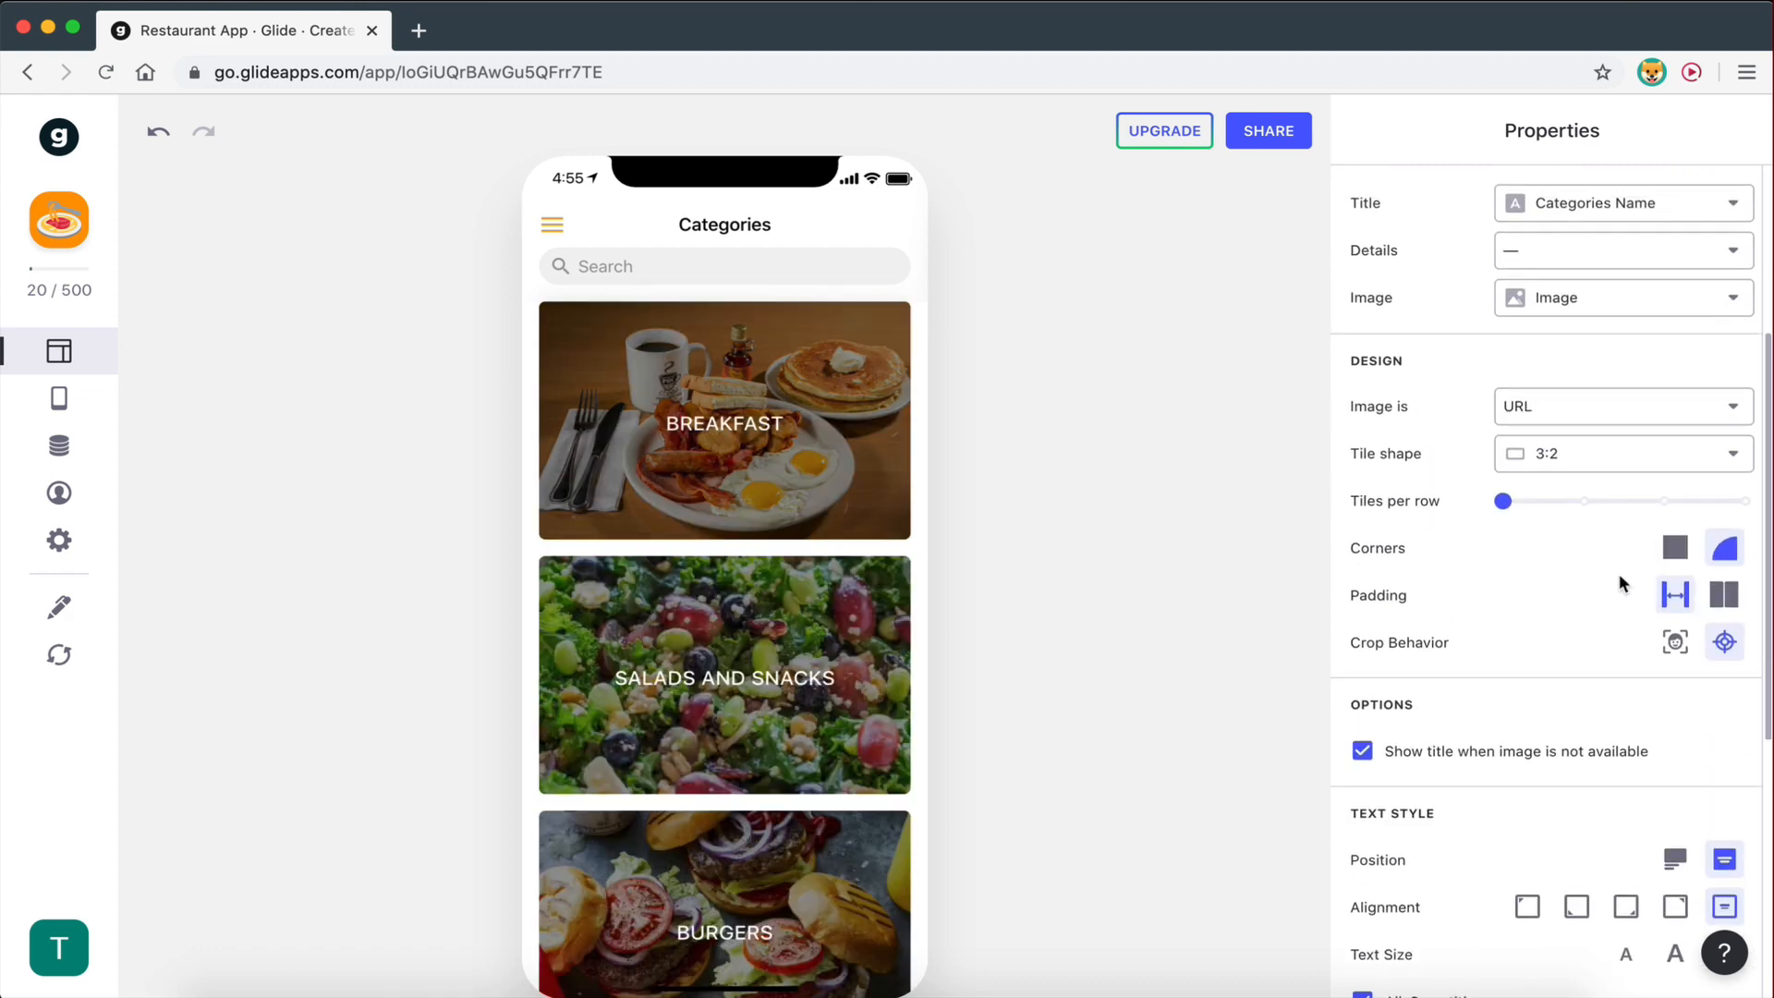
scroll(1619, 582, up, 2)
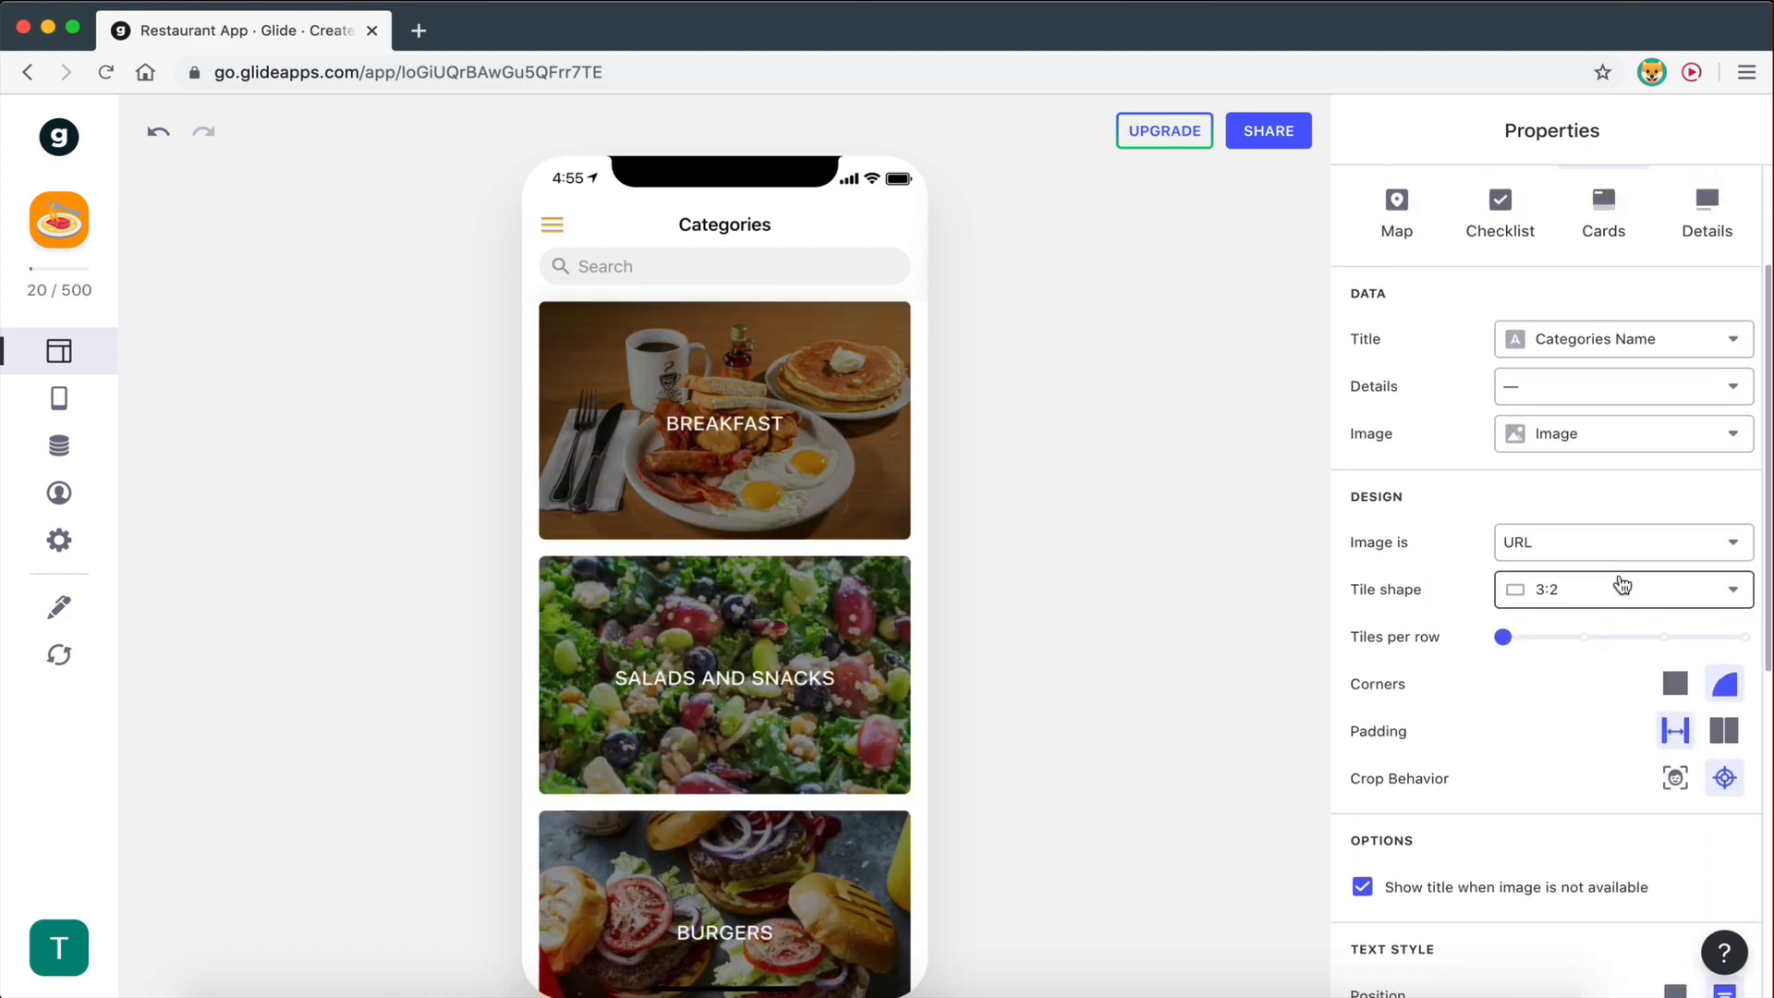
scroll(1623, 584, up, 4)
scroll(1623, 584, down, 15)
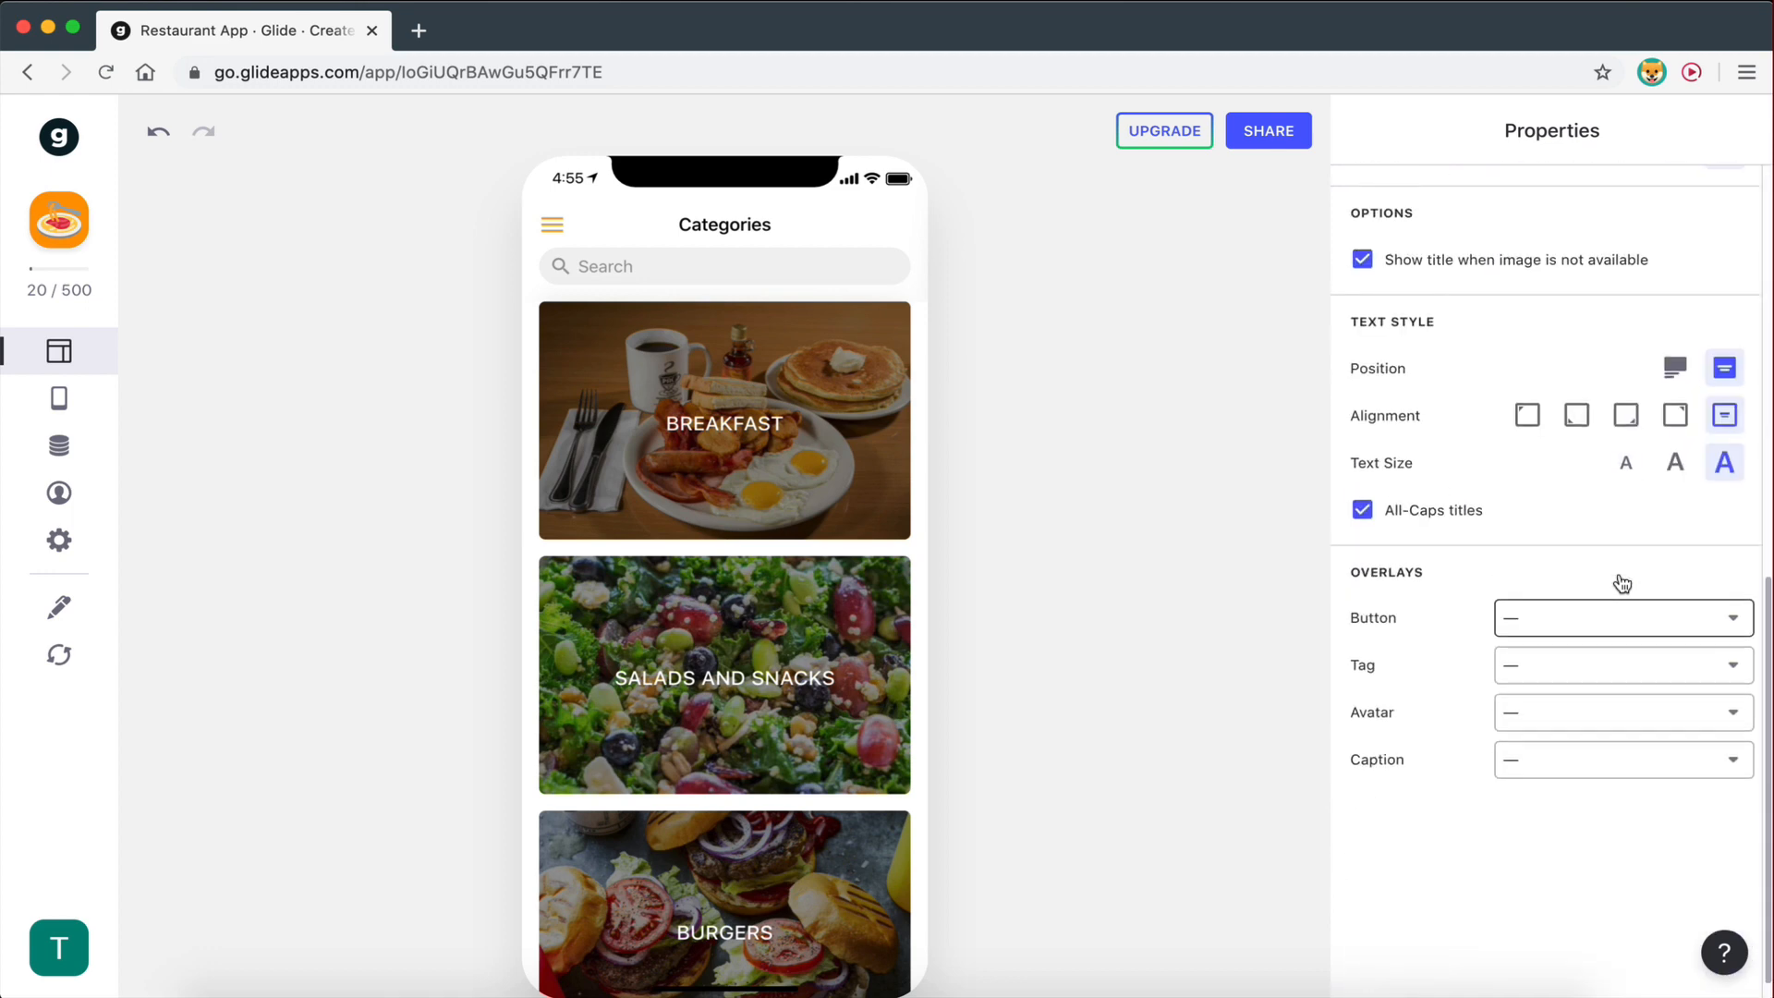
scroll(1621, 584, up, 4)
scroll(698, 505, down, 3)
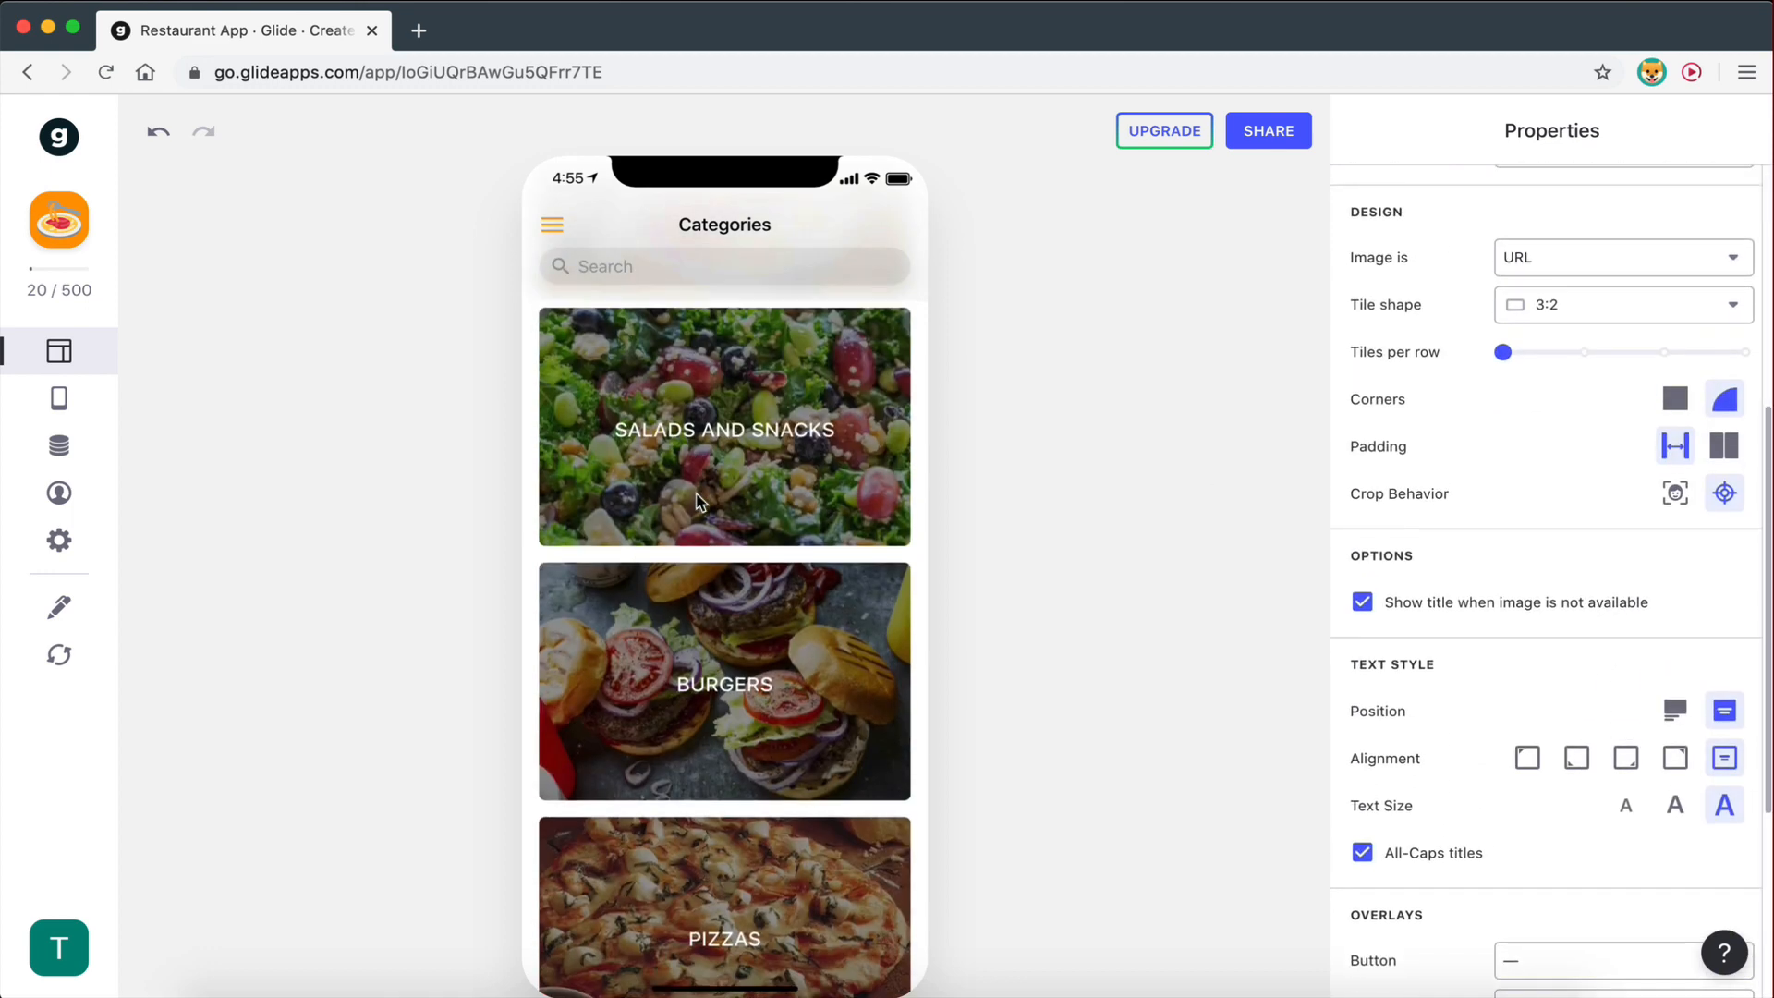
scroll(739, 621, down, 4)
scroll(739, 621, up, 7)
scroll(739, 621, down, 7)
scroll(739, 621, up, 2)
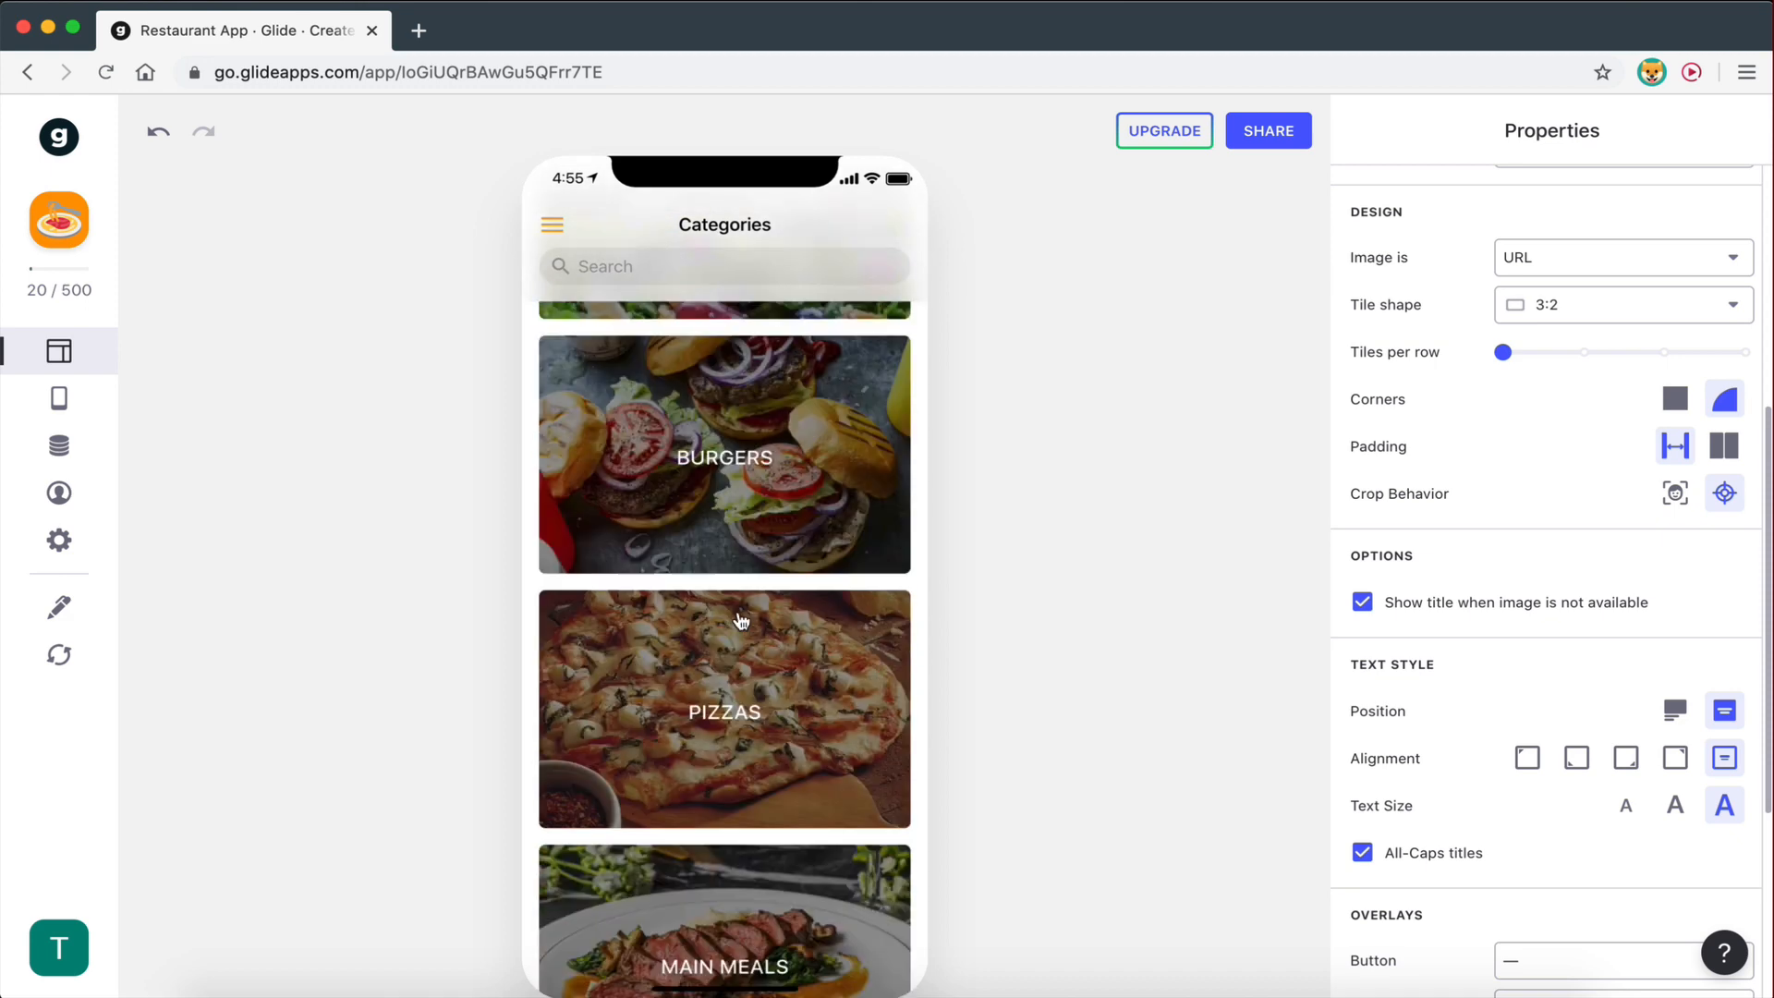
scroll(739, 621, up, 5)
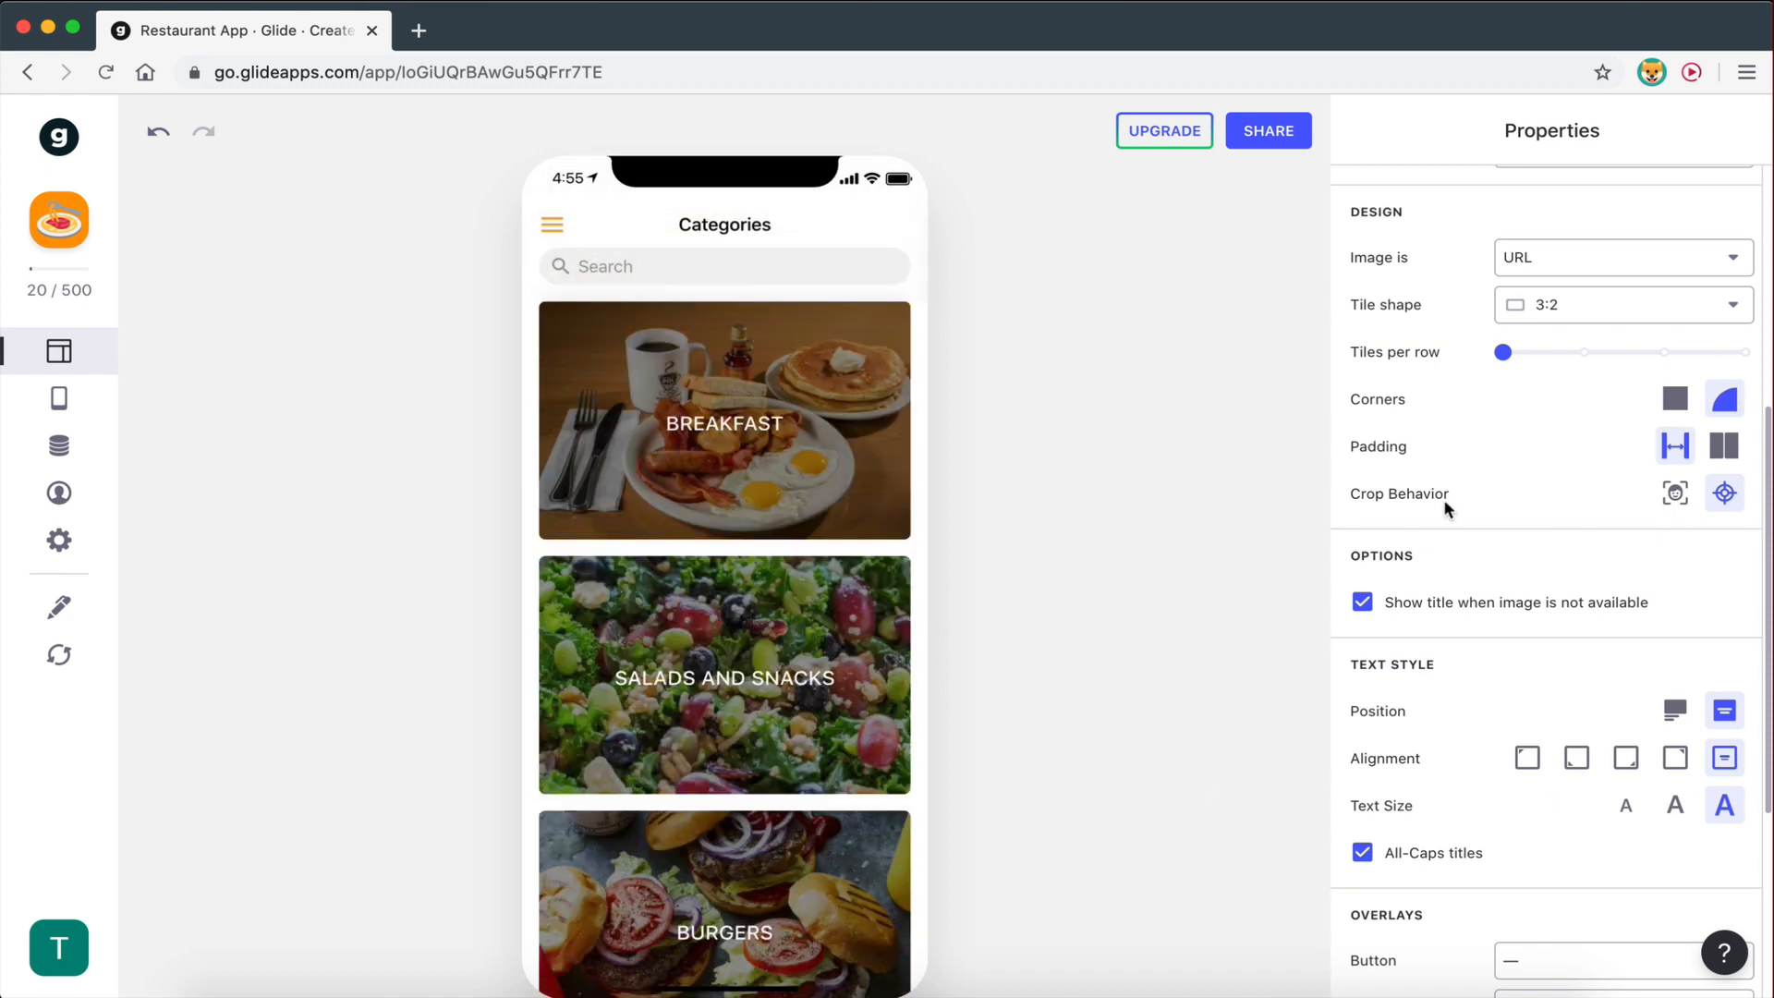
scroll(745, 536, down, 5)
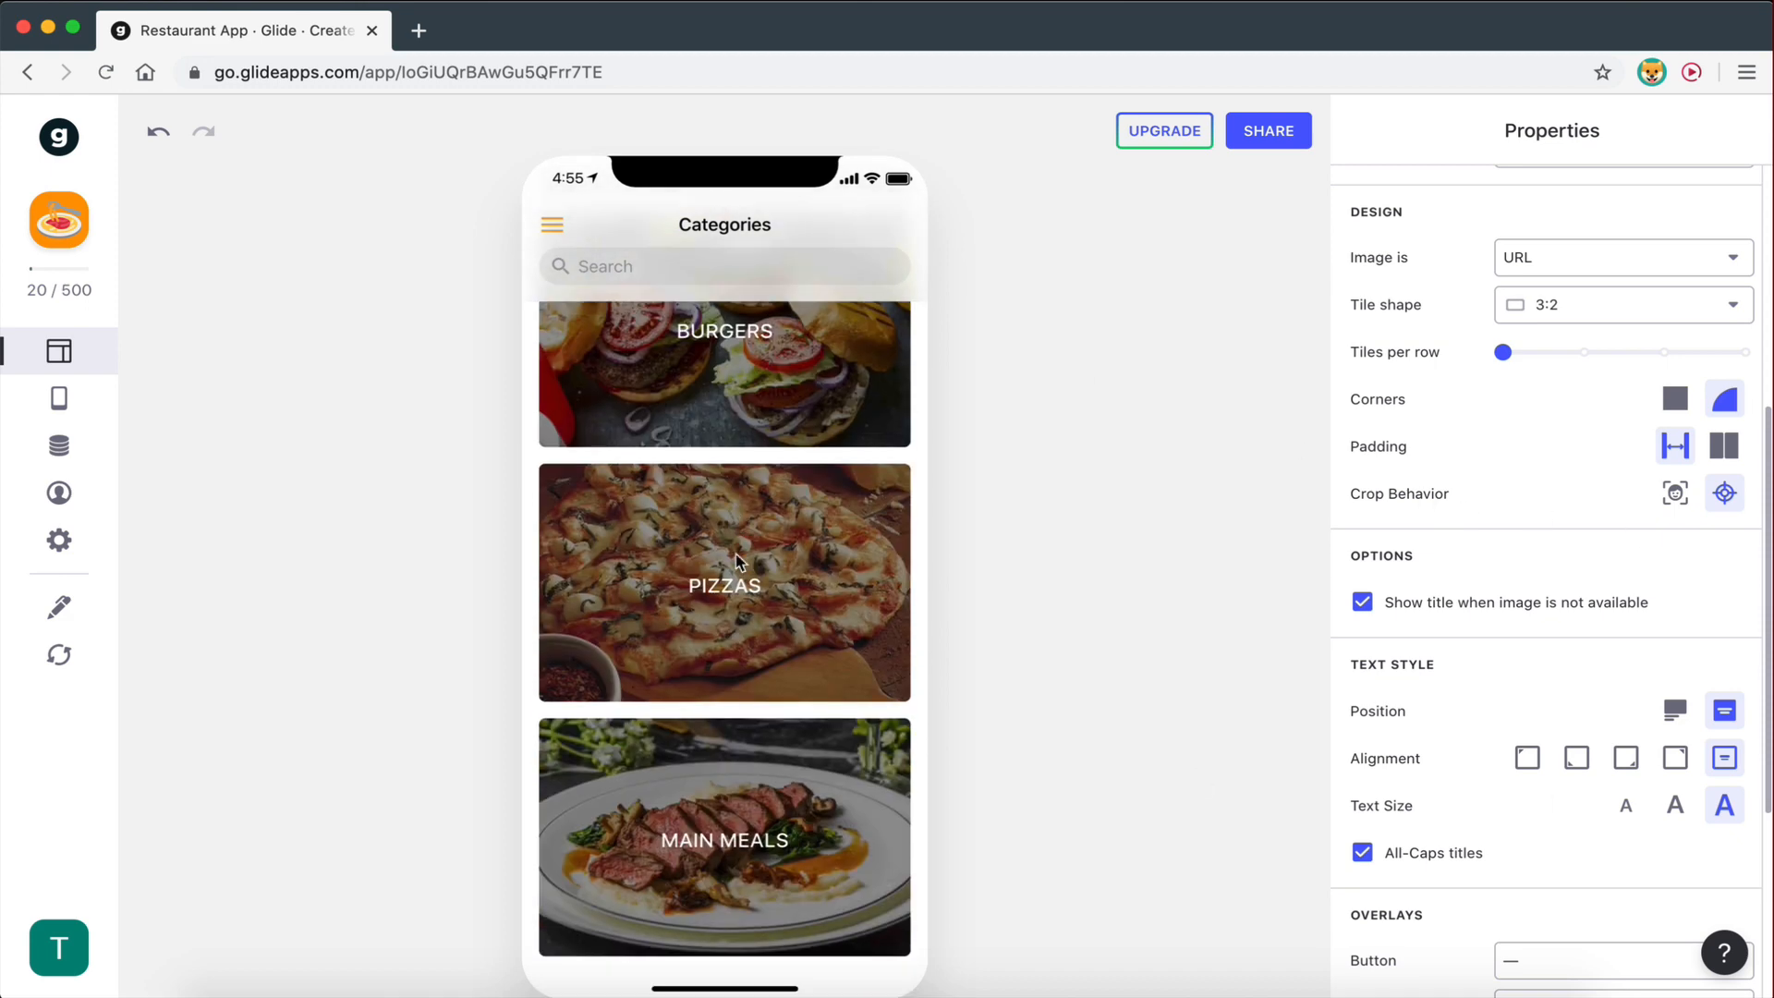
scroll(737, 559, up, 5)
scroll(772, 878, down, 5)
scroll(772, 878, up, 5)
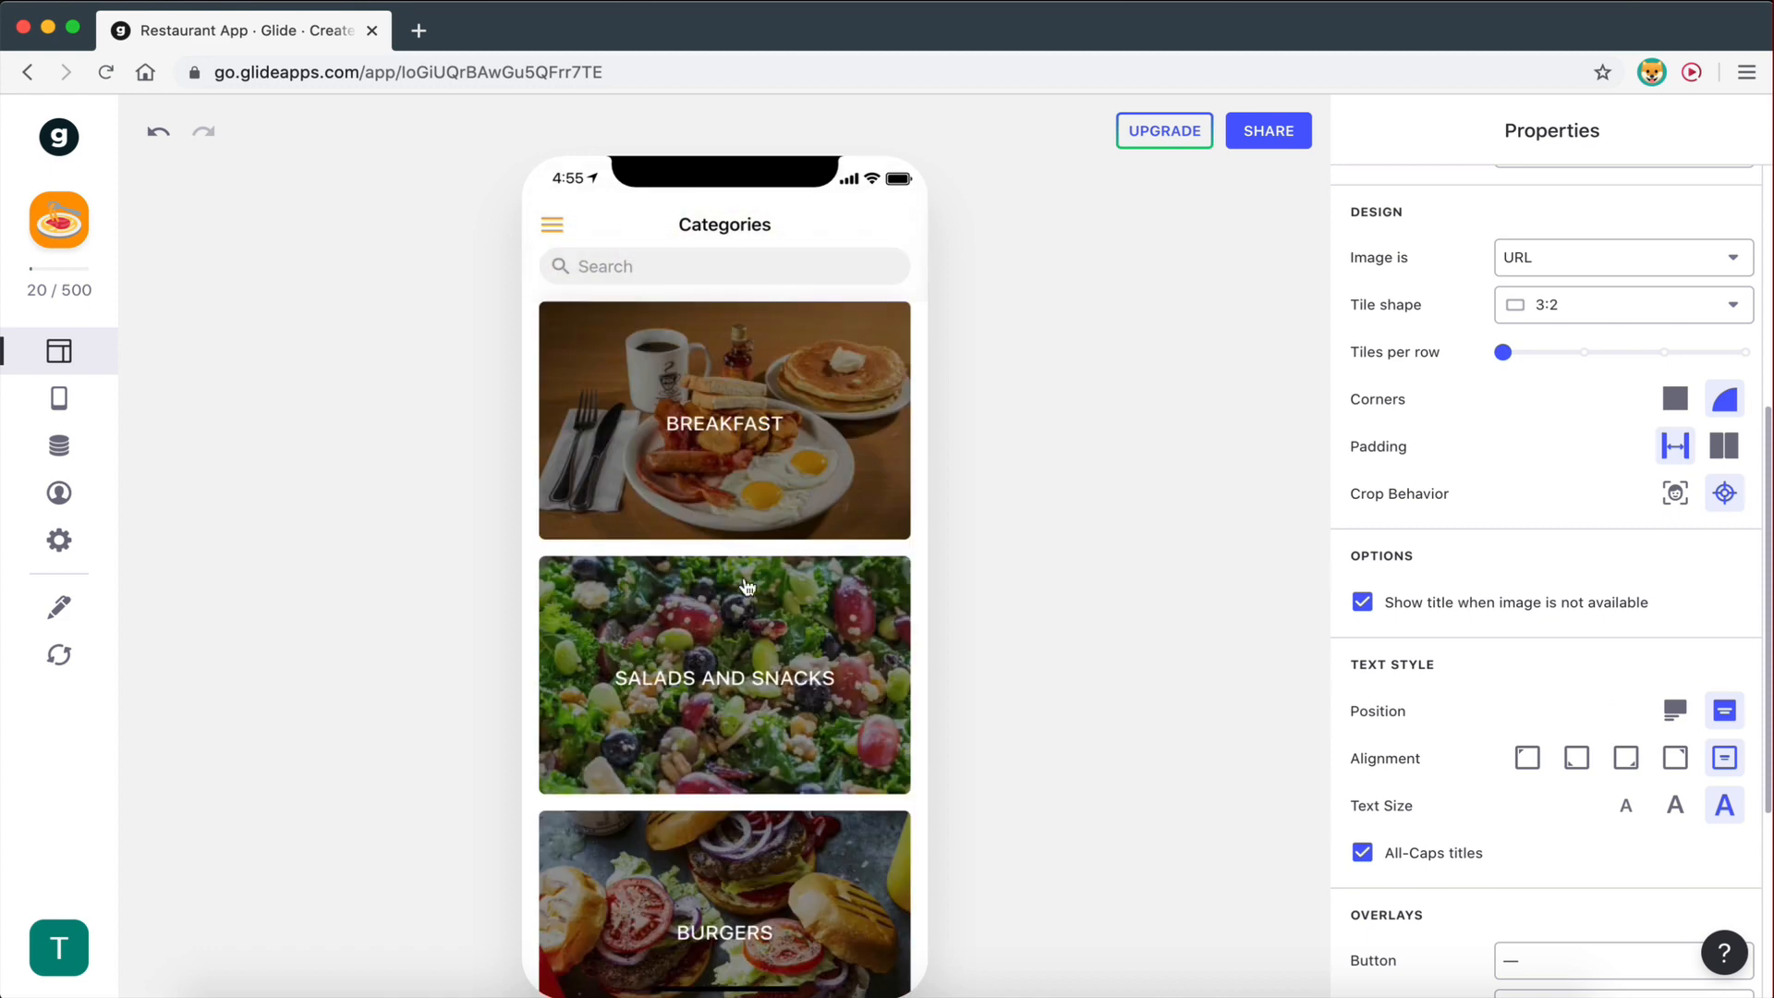
scroll(747, 586, down, 5)
scroll(747, 585, up, 5)
scroll(746, 586, down, 4)
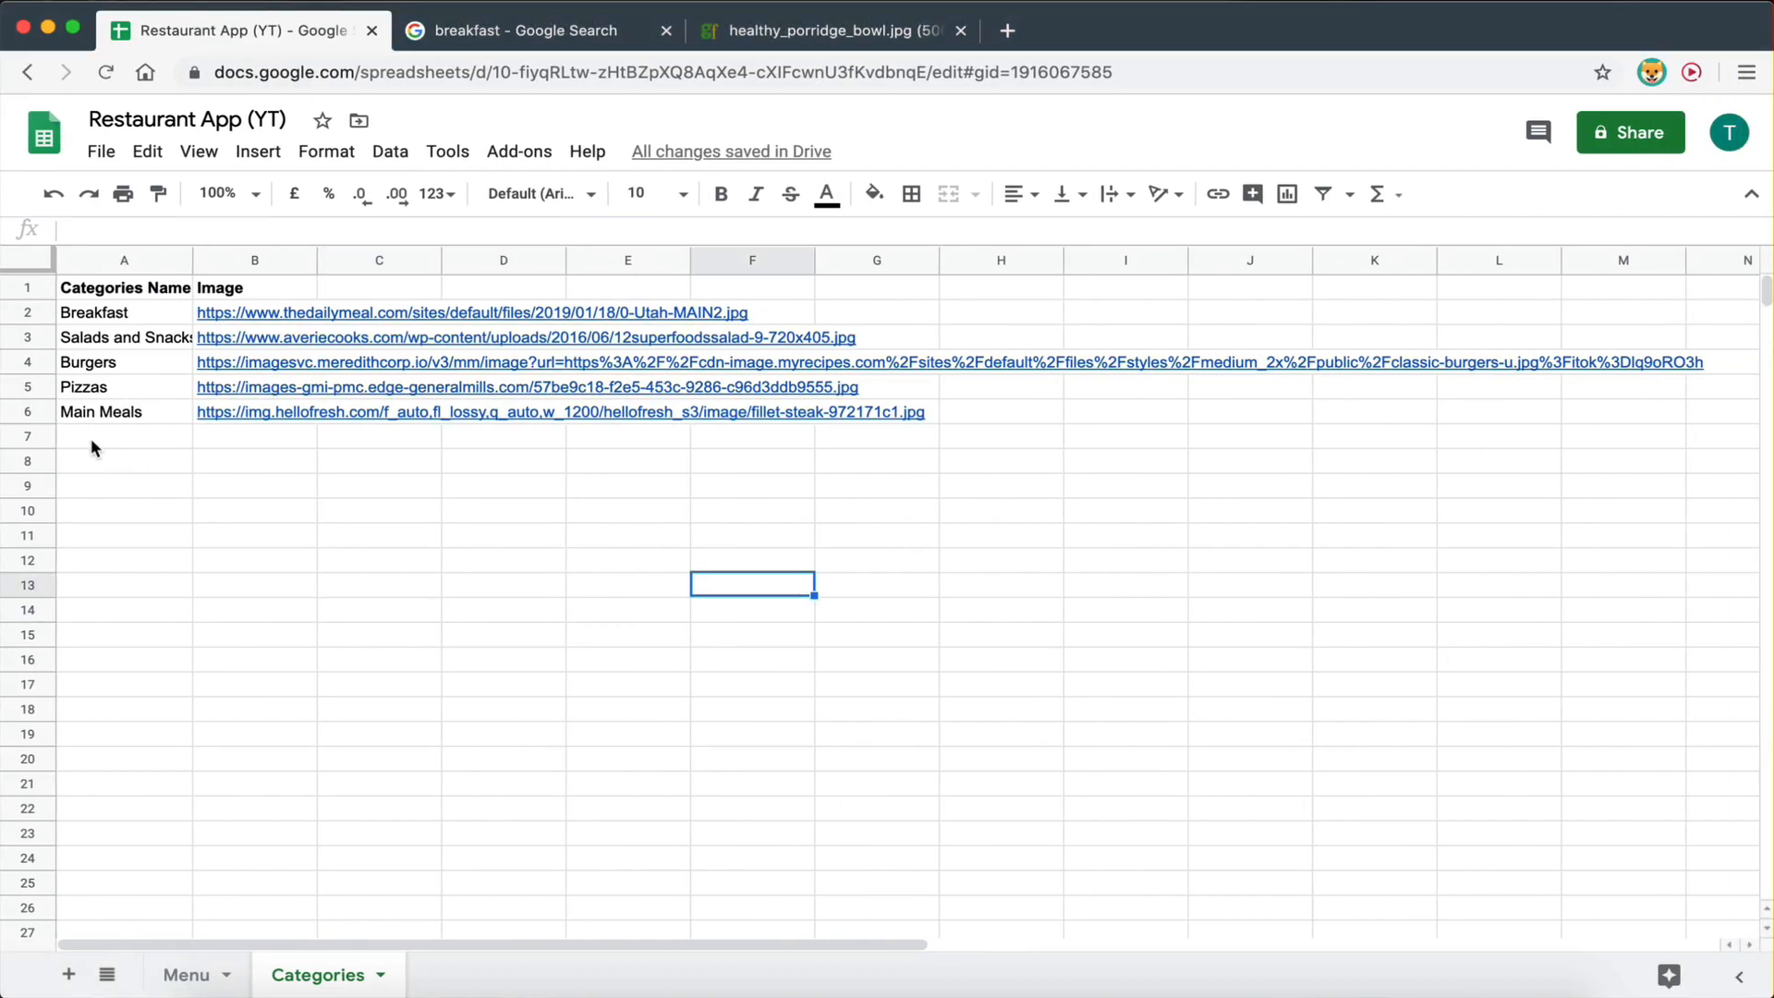
- Enter 'Desserts' in cell A7 under Main Meals on the Categories sheet
click(91, 448)
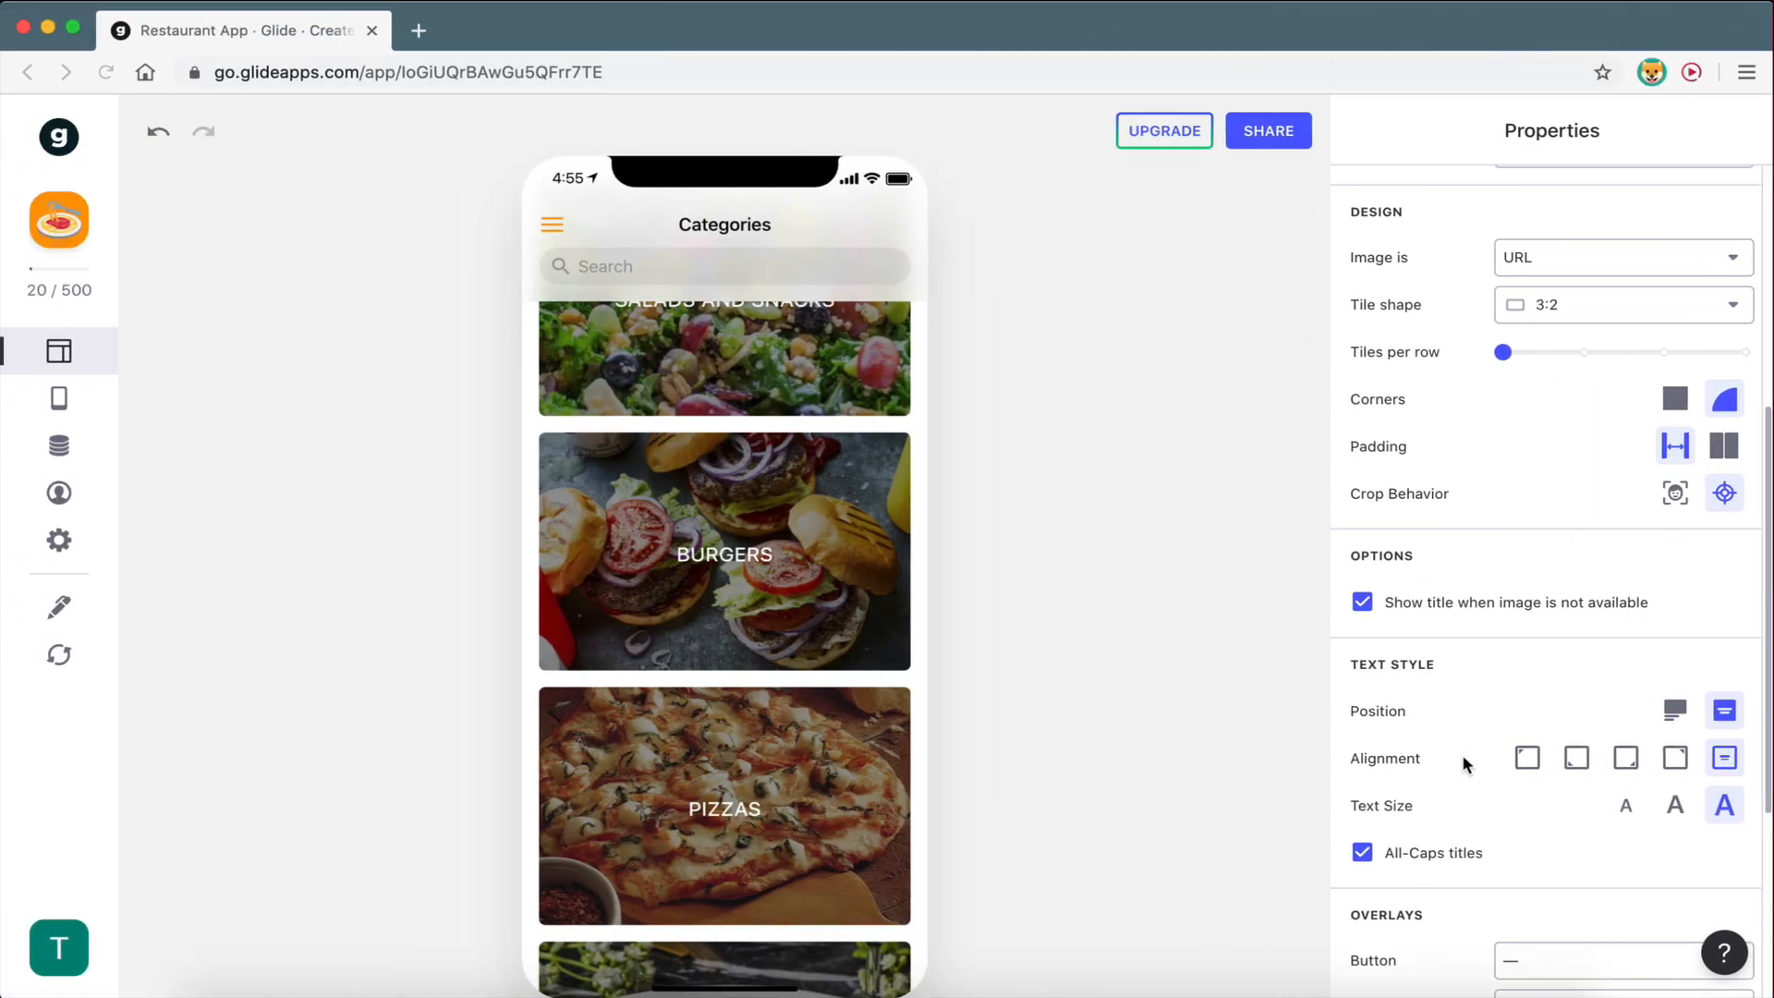
scroll(1462, 754, down, 2)
scroll(744, 555, up, 4)
scroll(781, 771, down, 5)
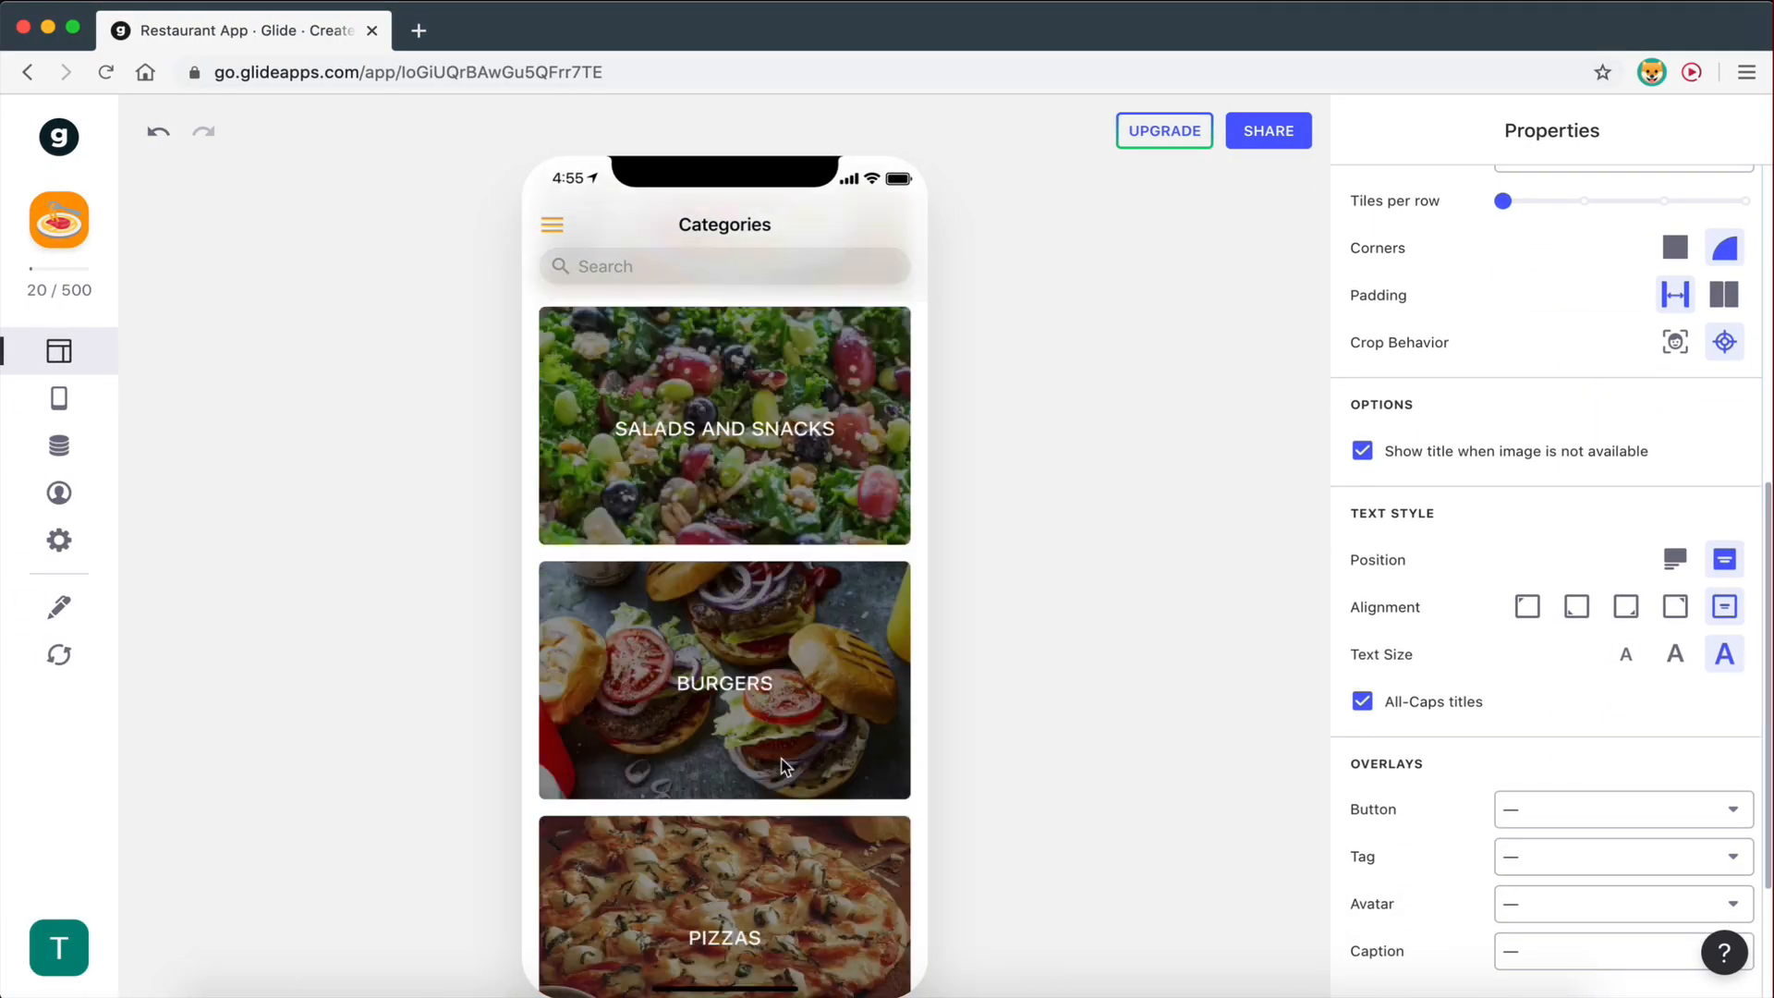
scroll(783, 767, up, 5)
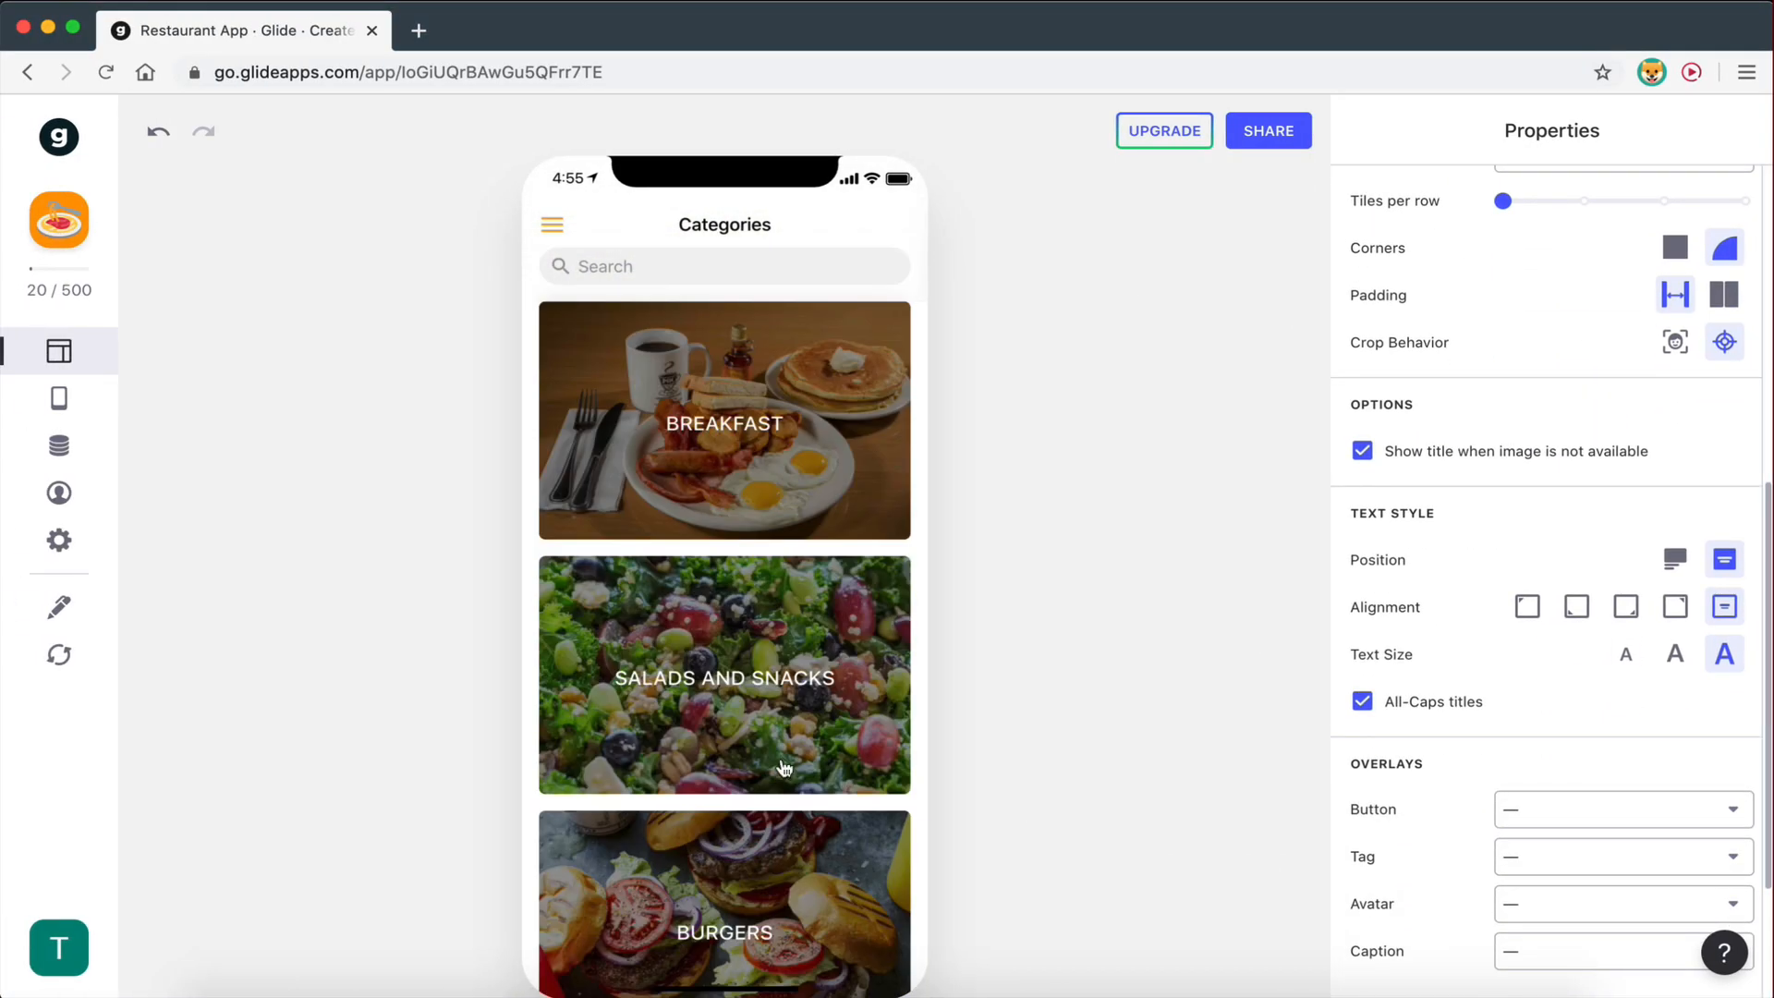
scroll(783, 767, down, 1)
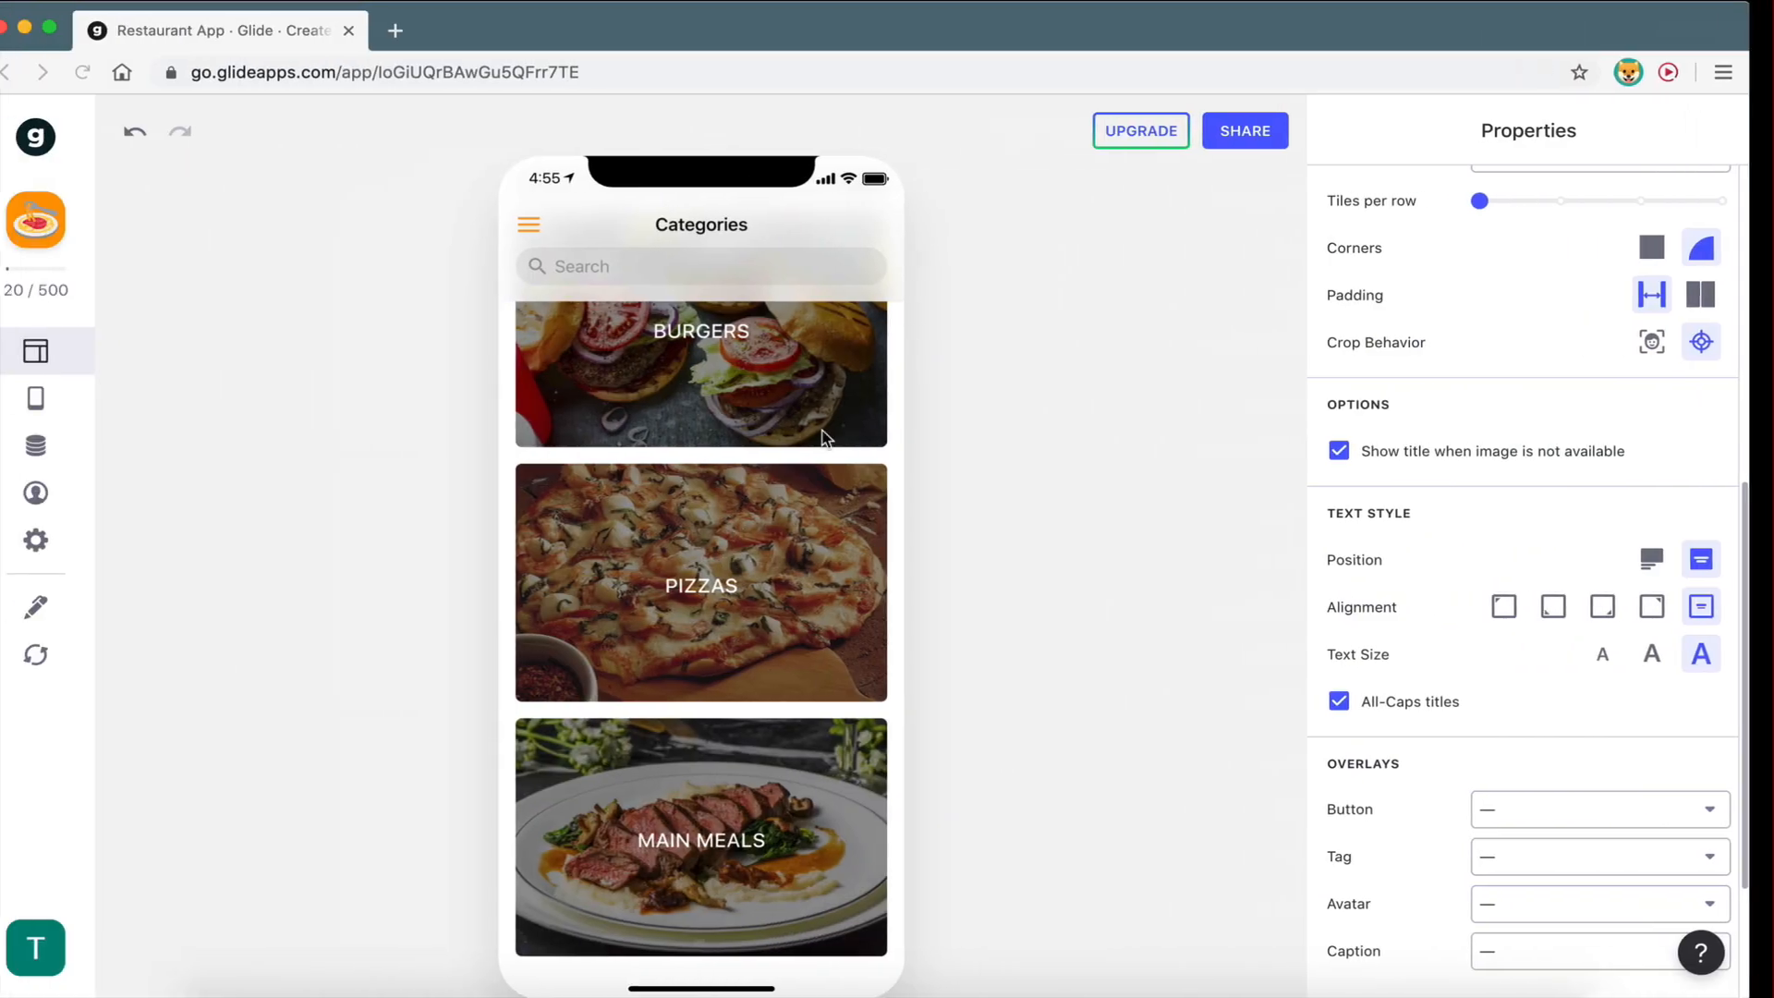
scroll(736, 567, up, 5)
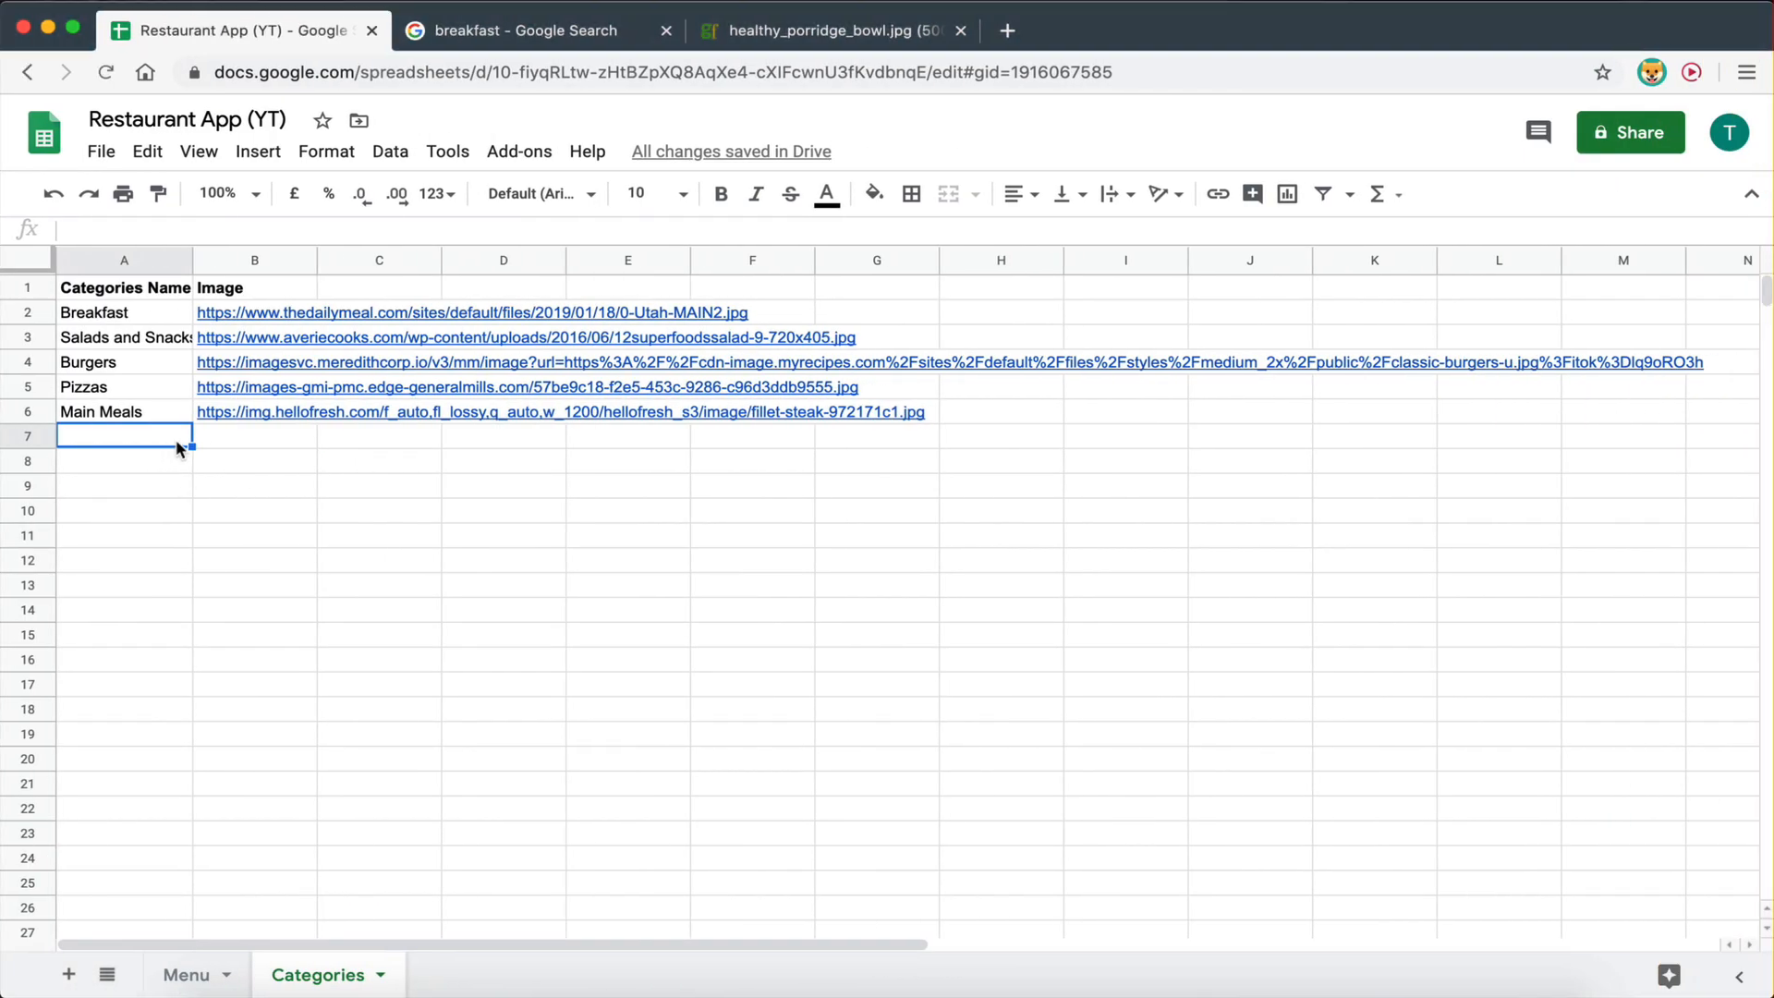
text(desser)
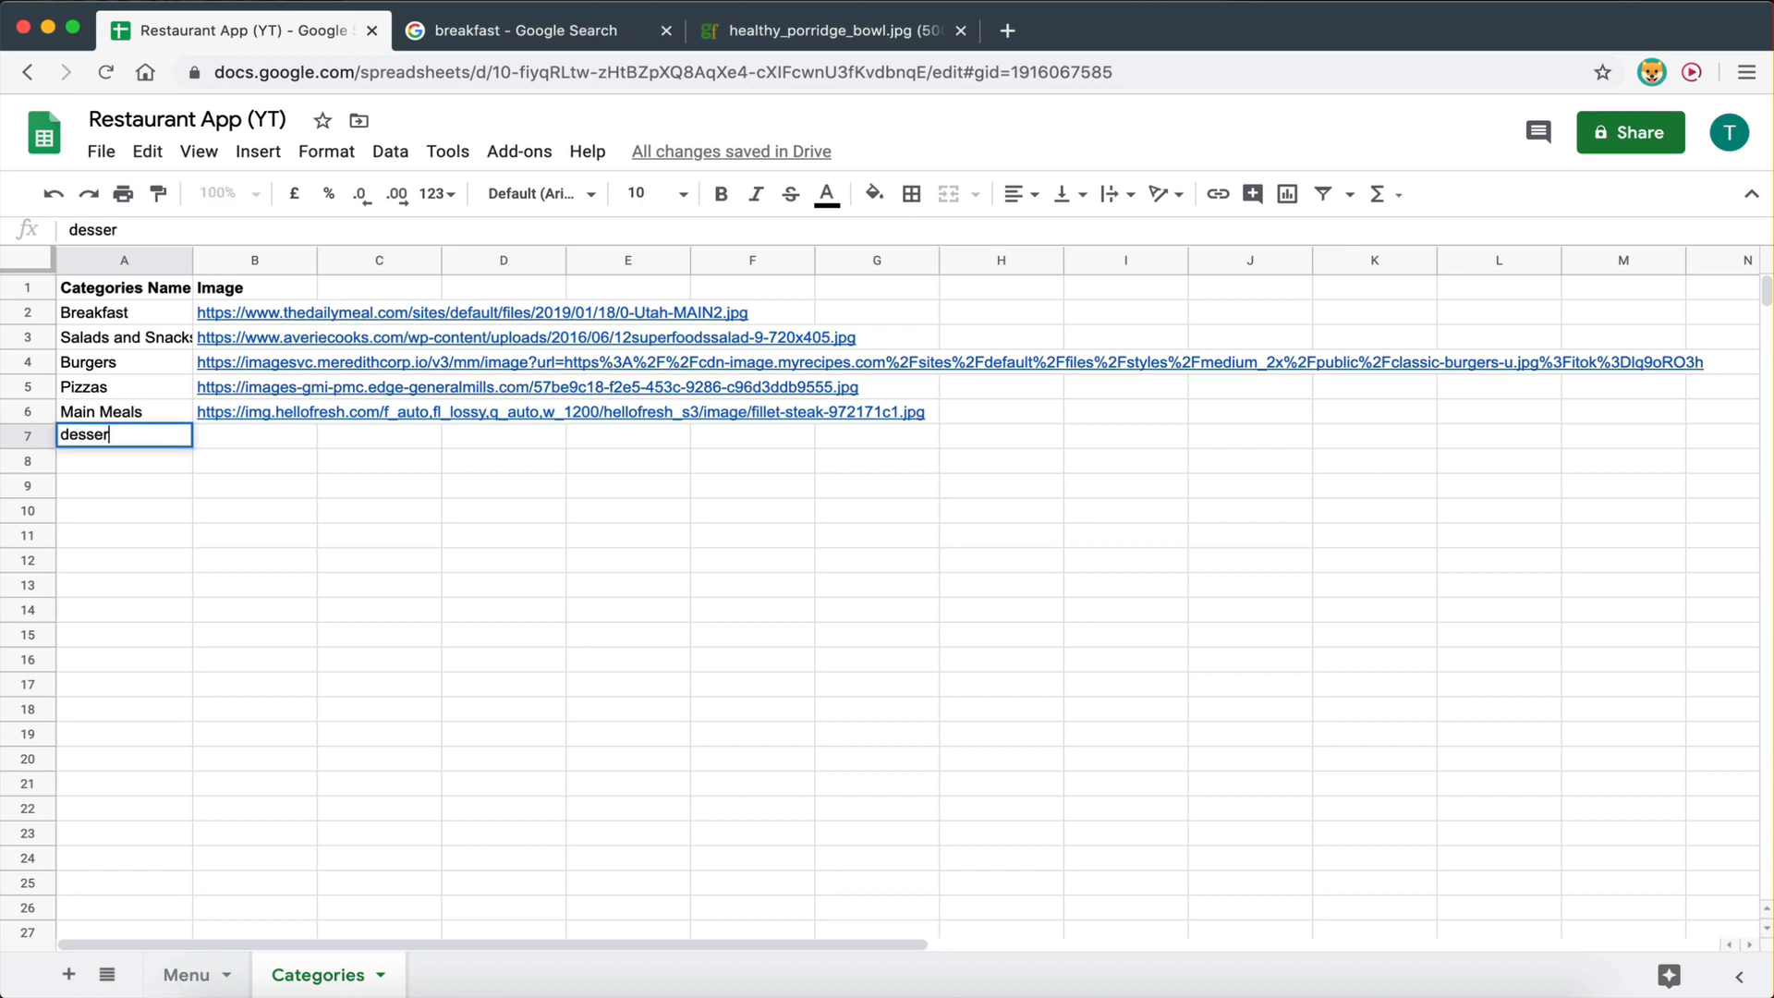
key(BackSpace)
key(BackSpace)
text(De)
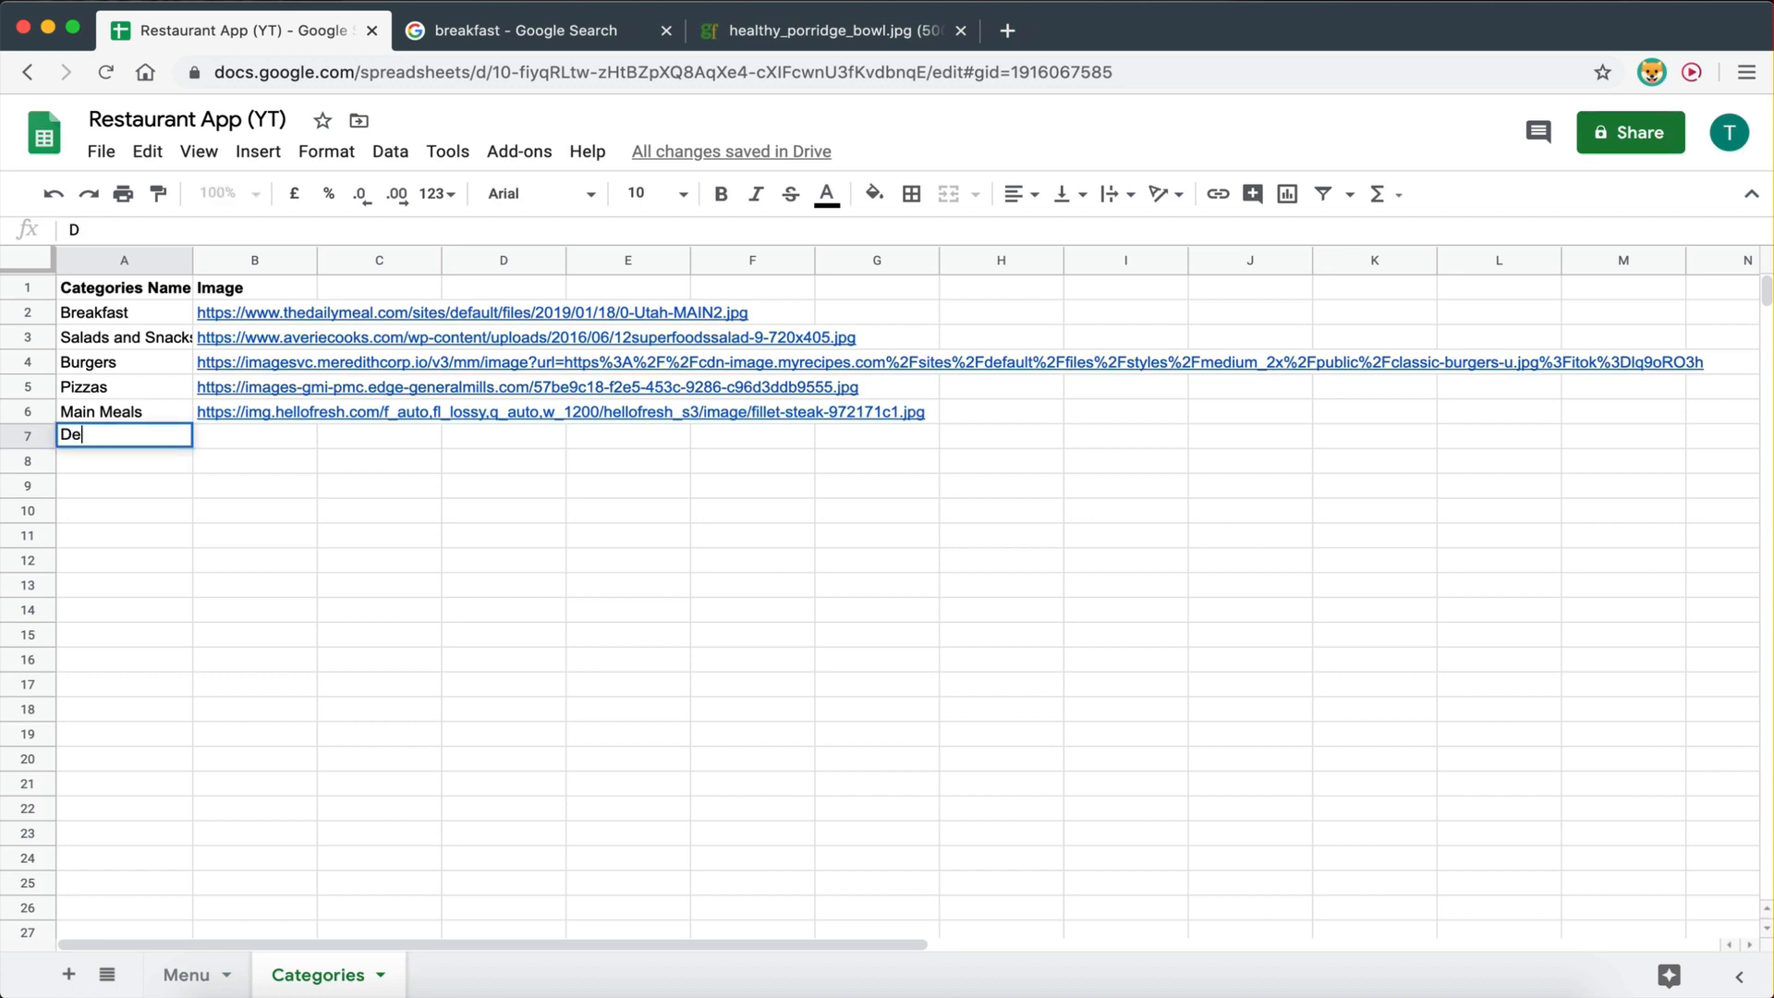
text(sserts)
click(296, 565)
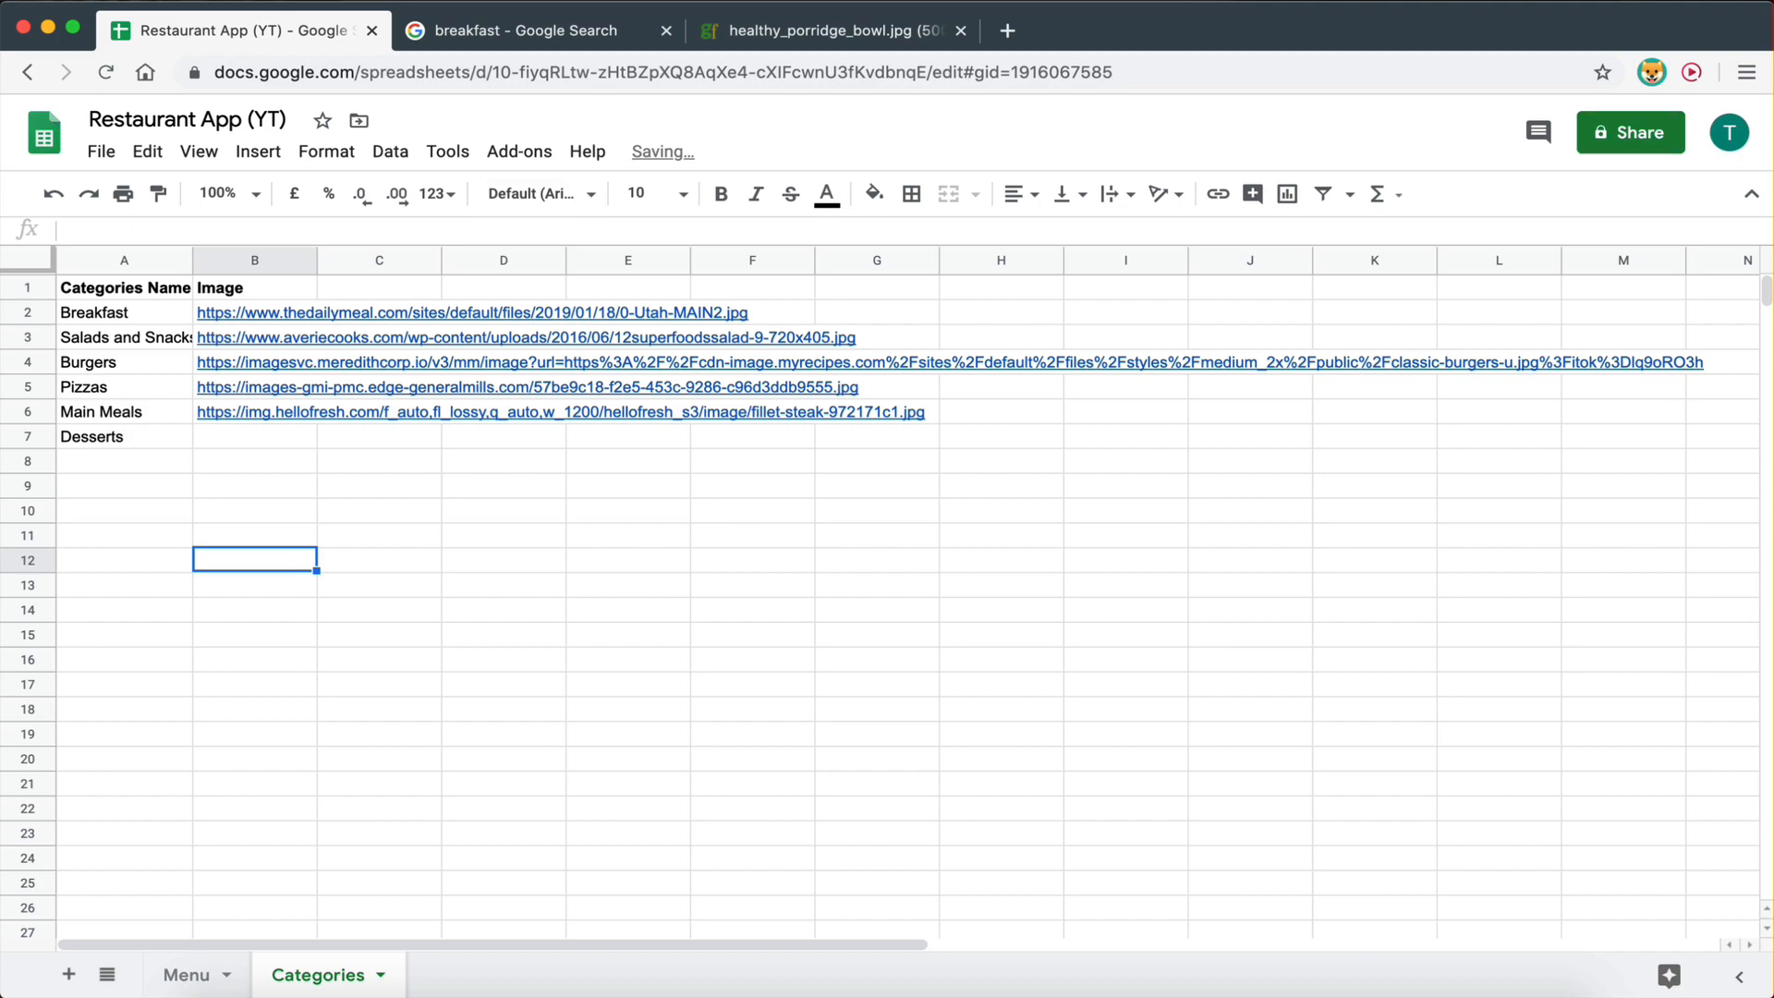
- Go back to the breakfast image search and select the old search term
click(536, 31)
scroll(380, 151, up, 3)
drag(380, 151, 110, 144)
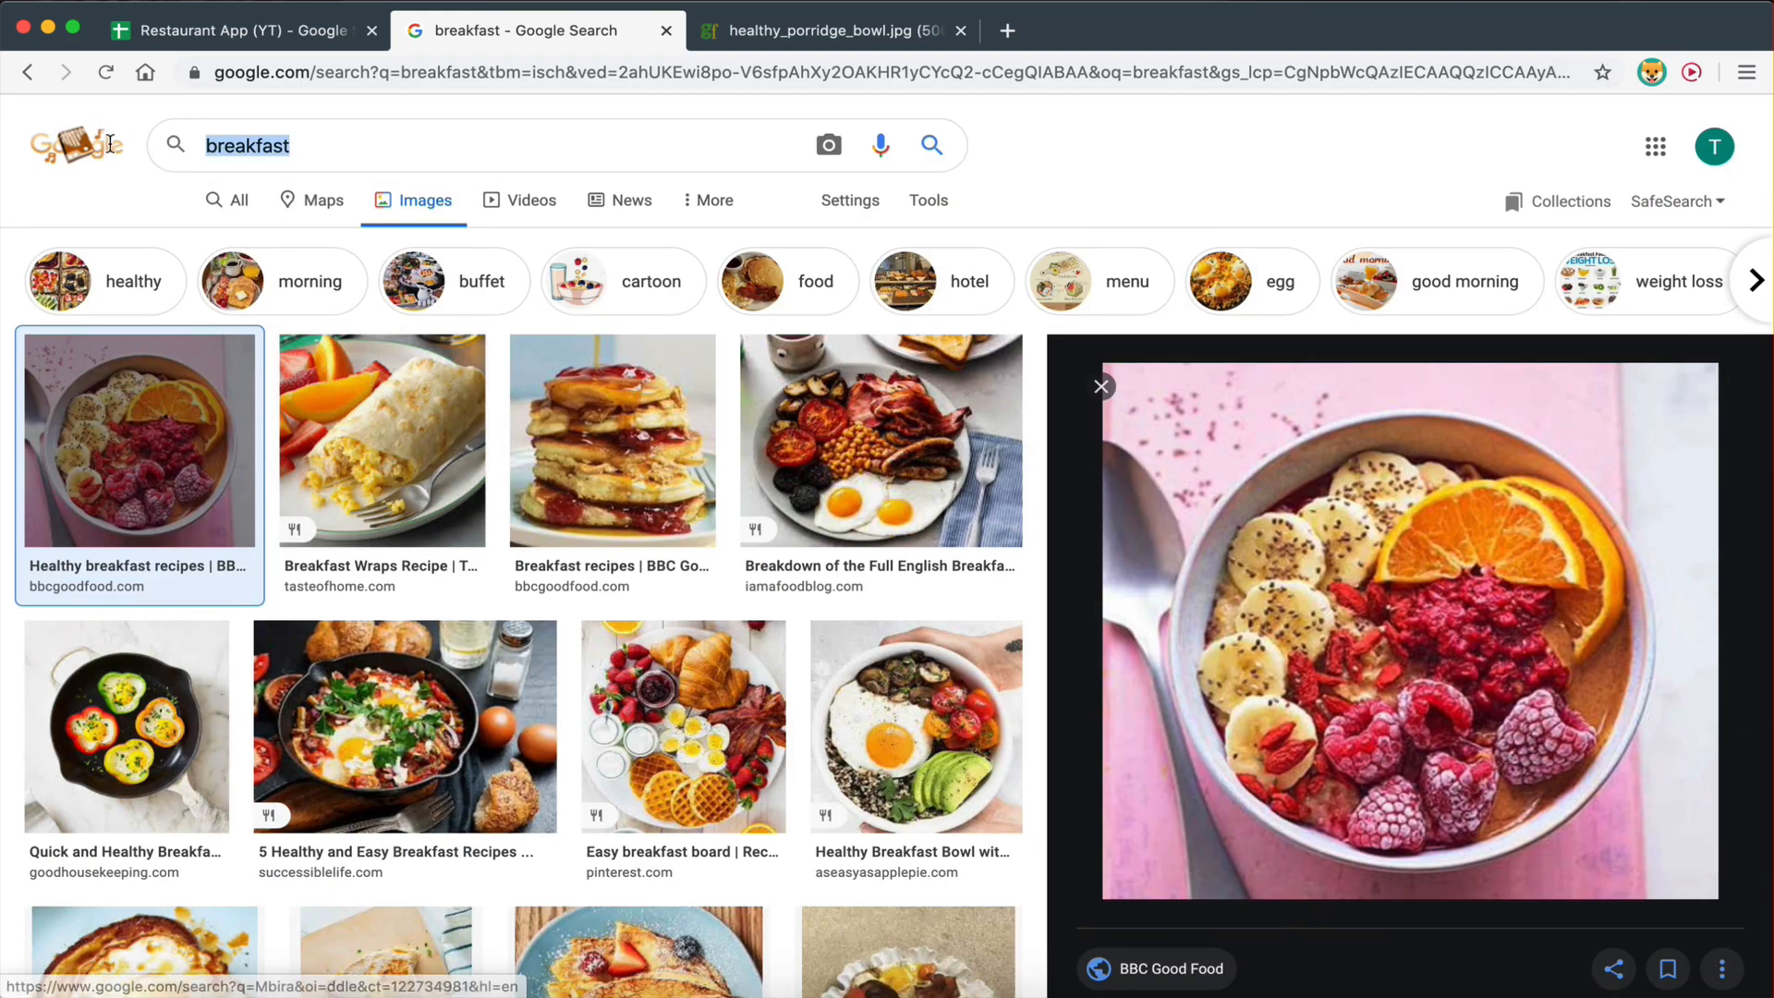
- Search images for 'desserts', open the Top 50 desserts photo in its own tab, and copy its URL
text(desserts)
key(Return)
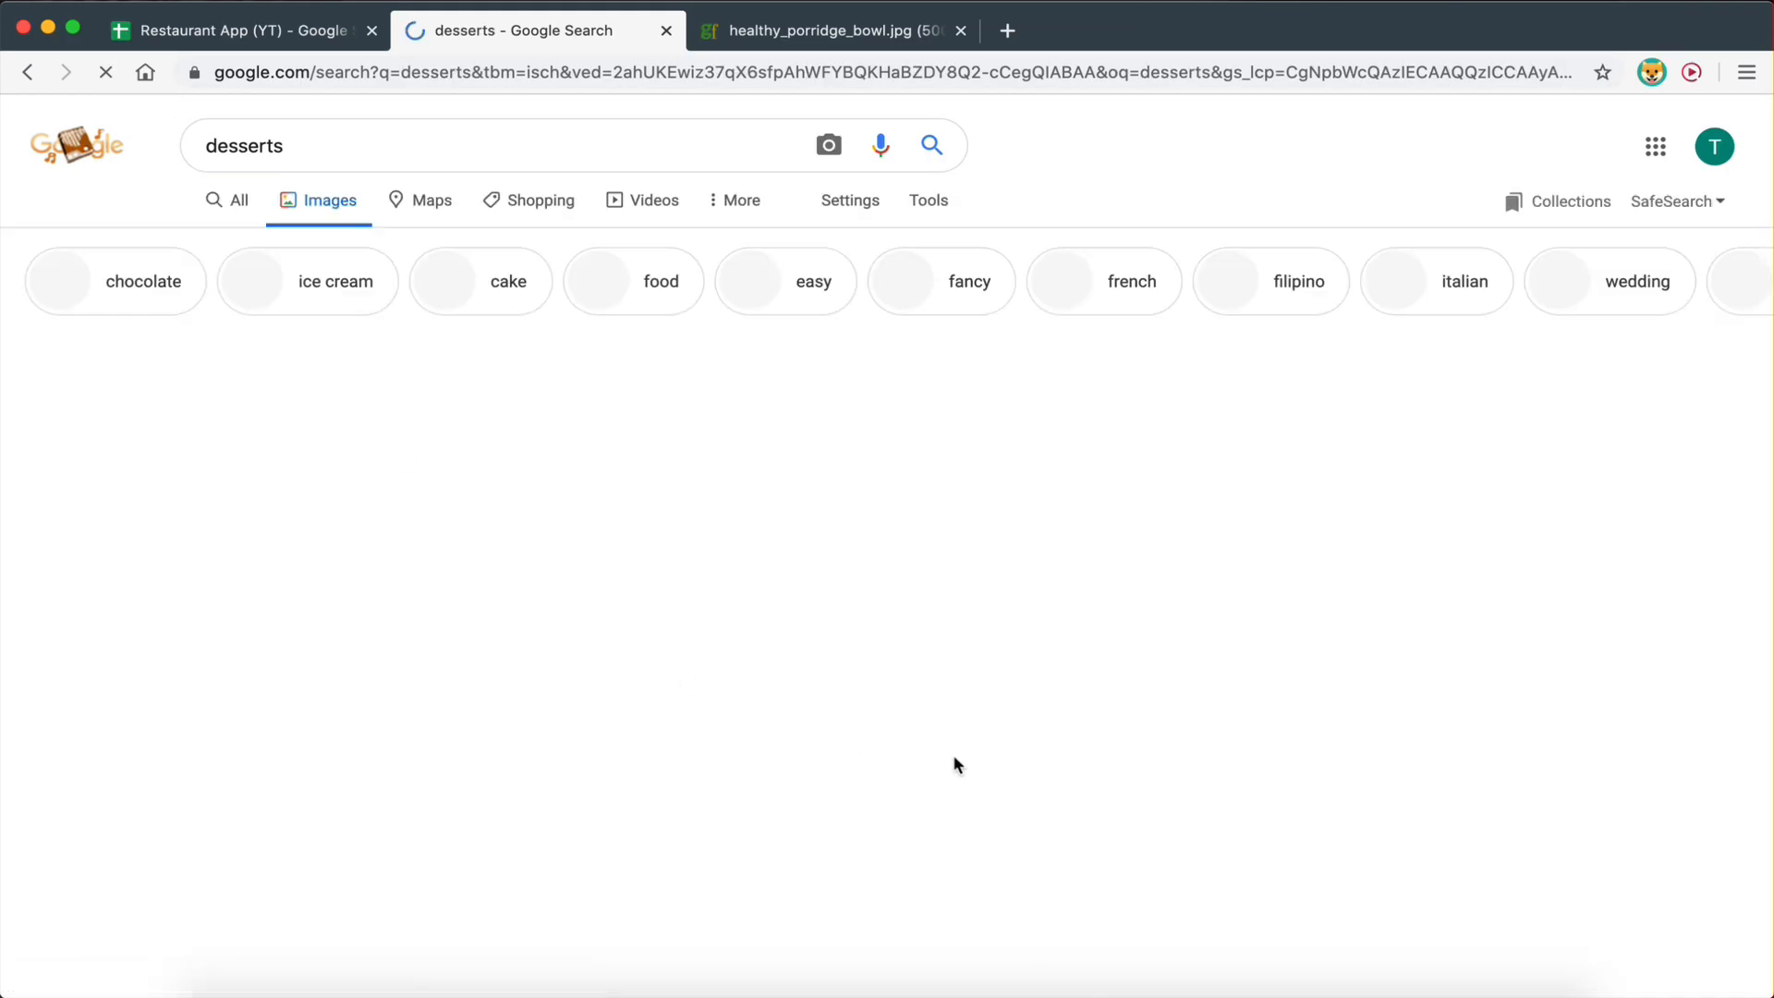
scroll(924, 767, down, 1)
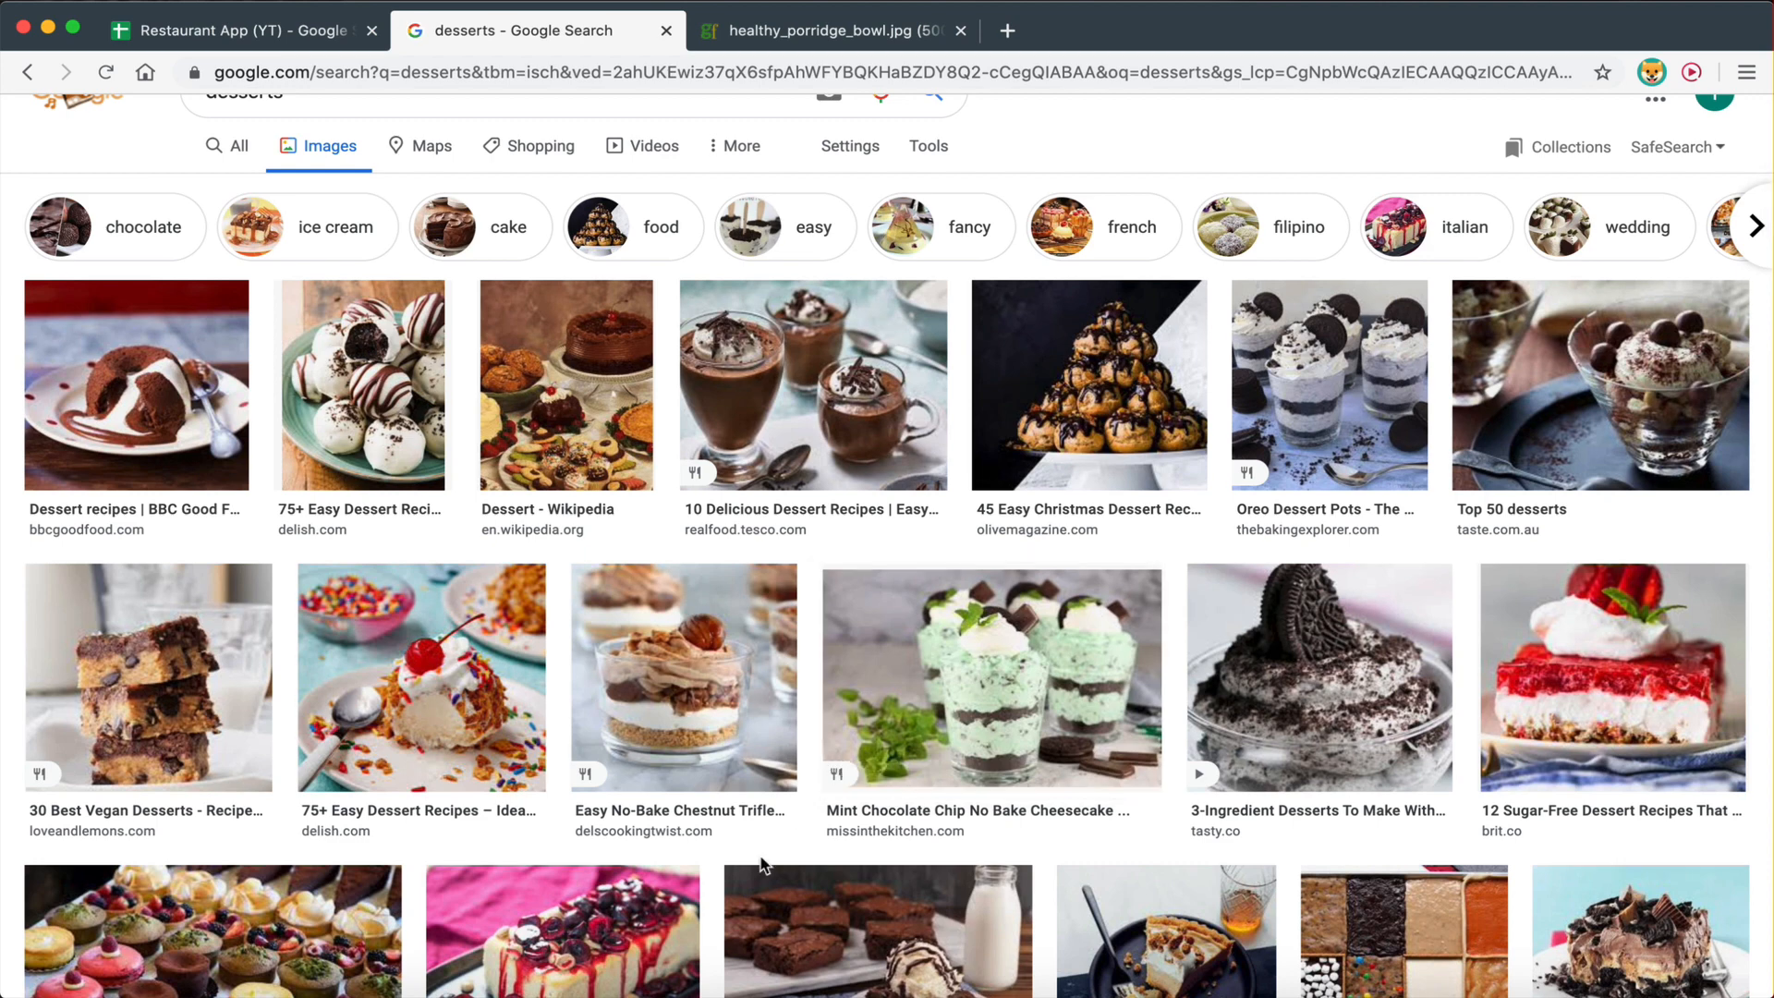
click(1543, 399)
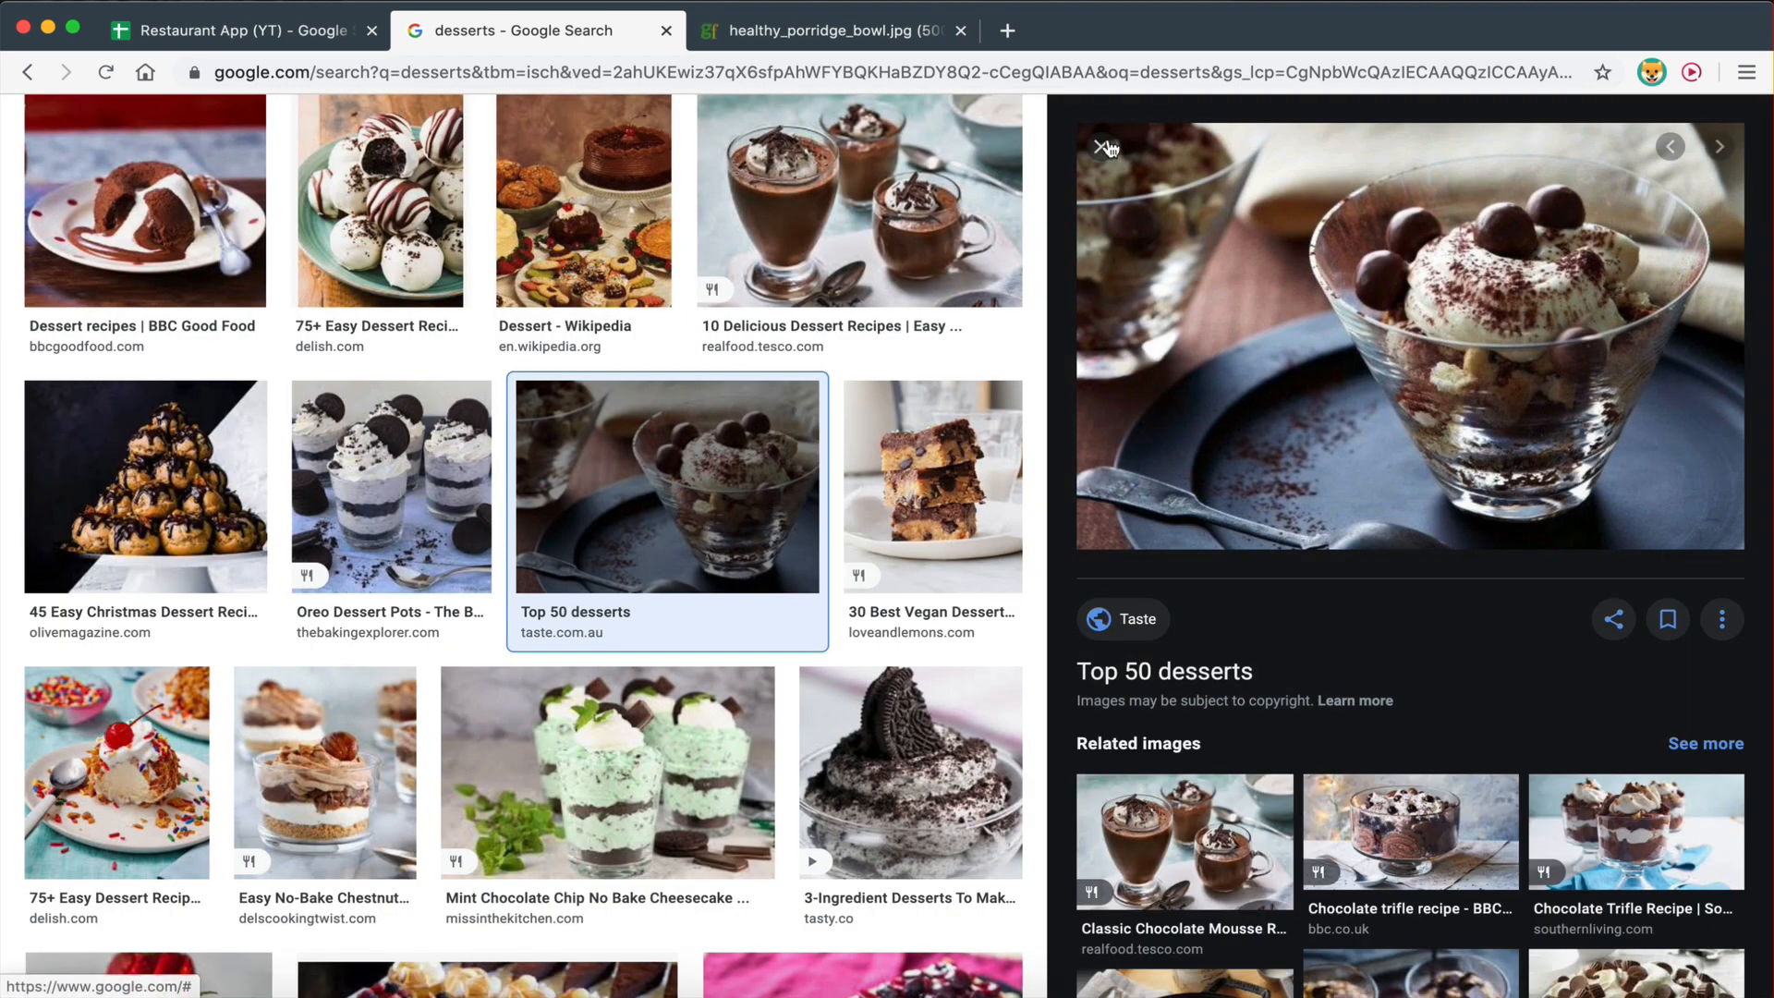
right_click(1399, 222)
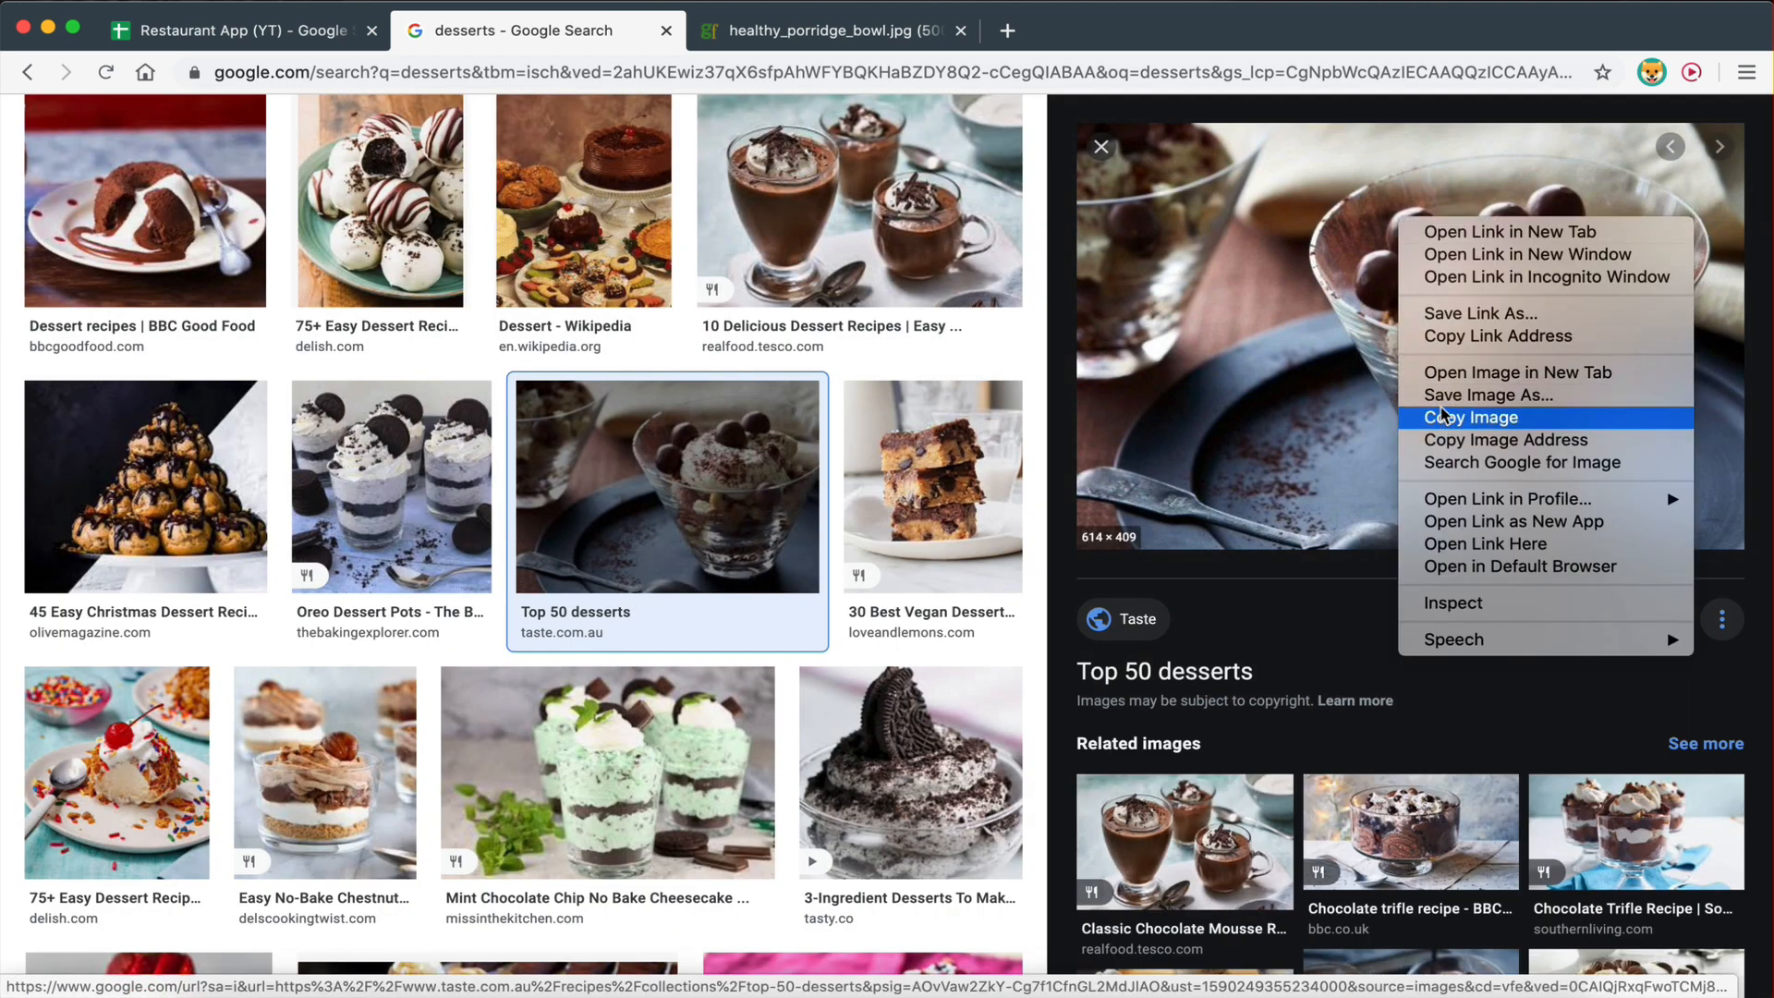
click(1489, 373)
click(830, 45)
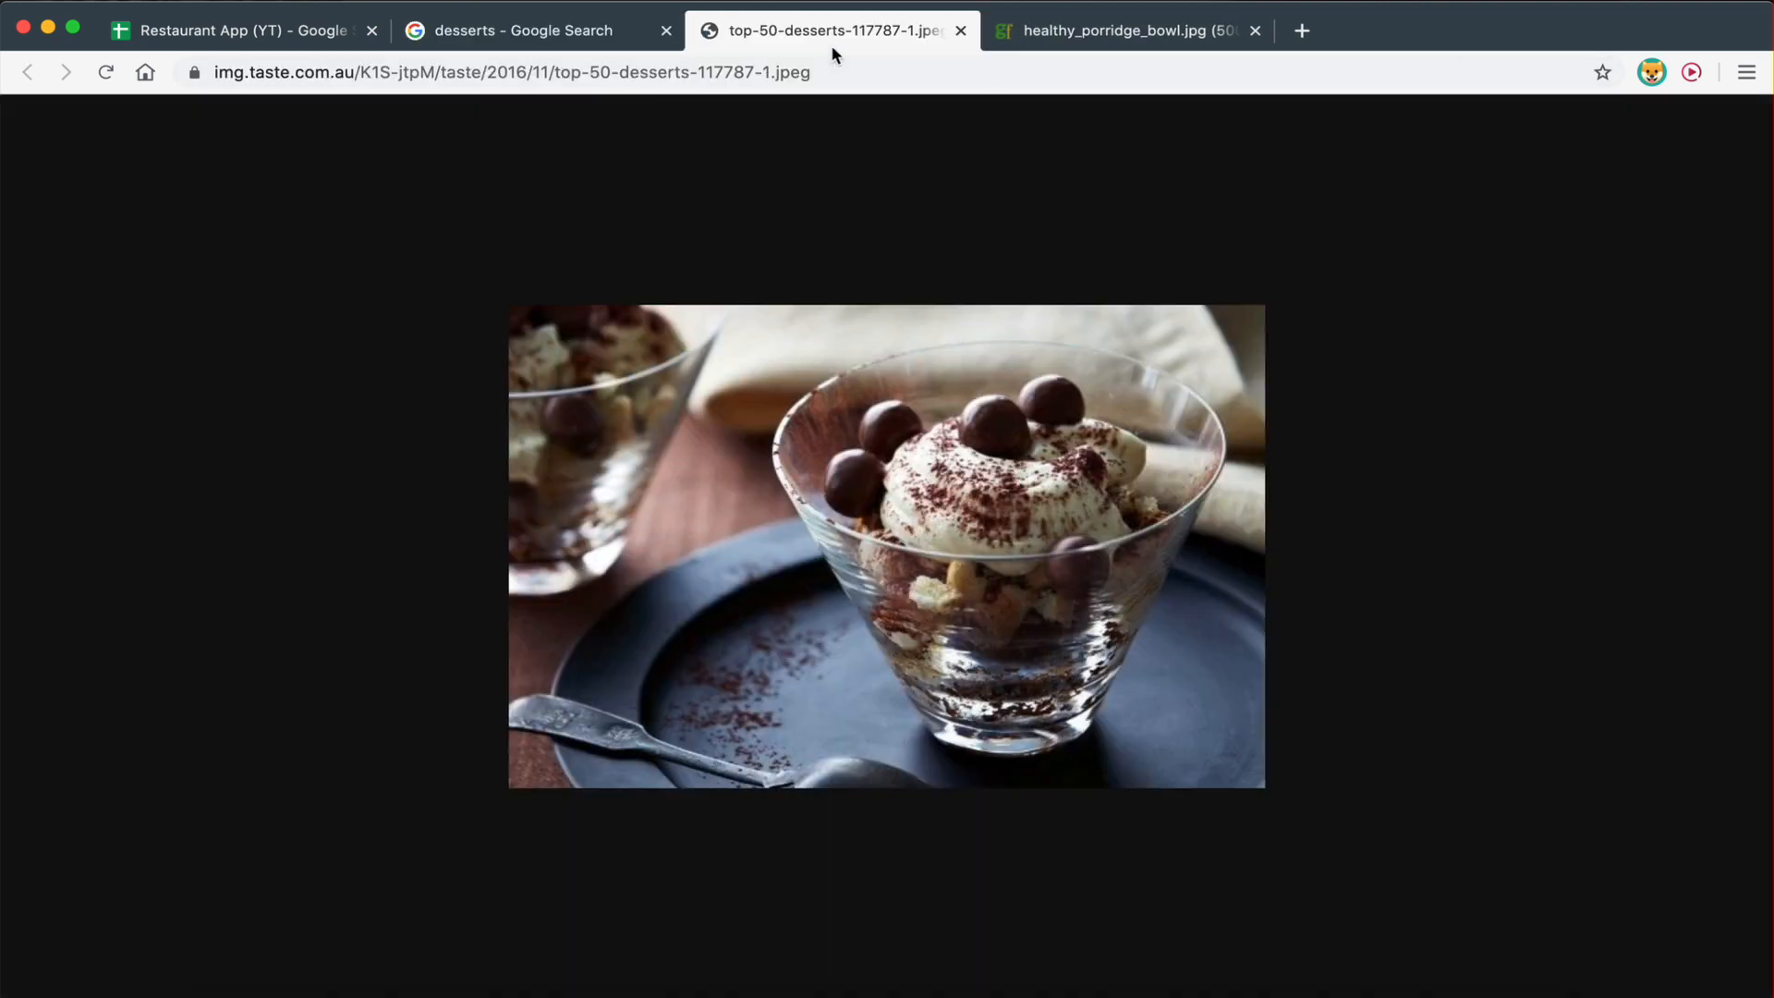
click(543, 72)
key(ctrl+c)
- Paste the dessert photo URL into cell B7 beside Desserts
click(242, 31)
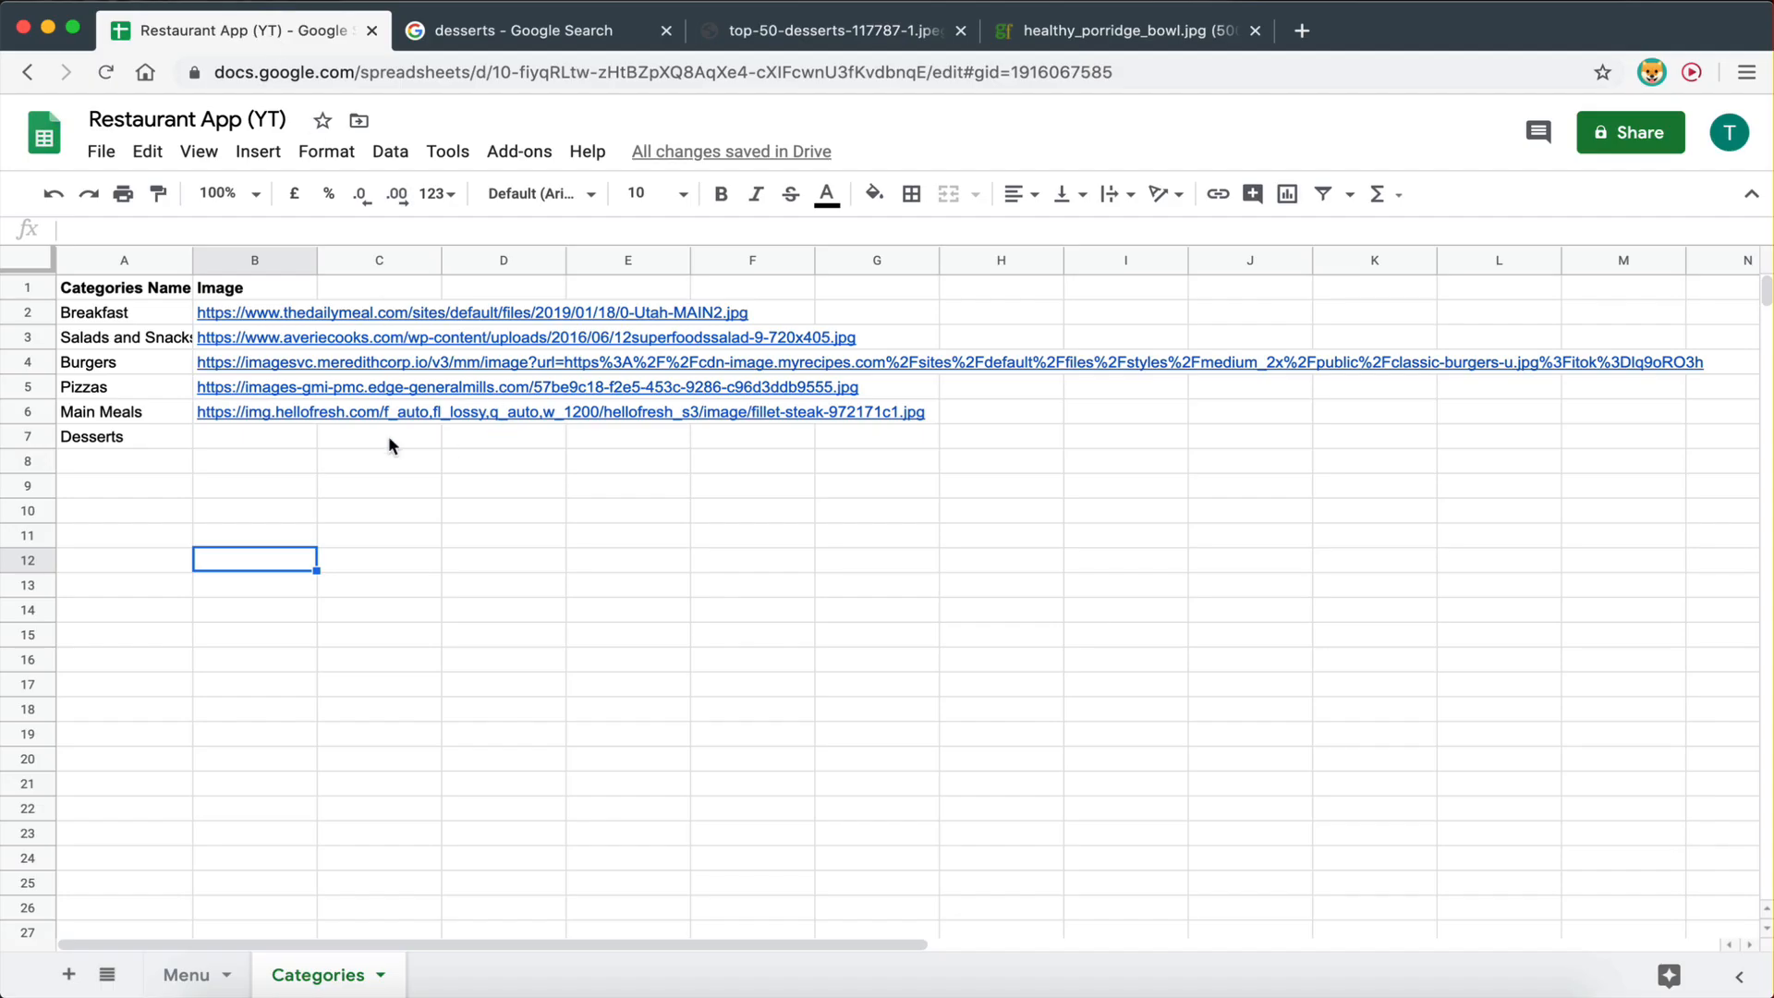
click(257, 435)
key(ctrl+v)
click(330, 570)
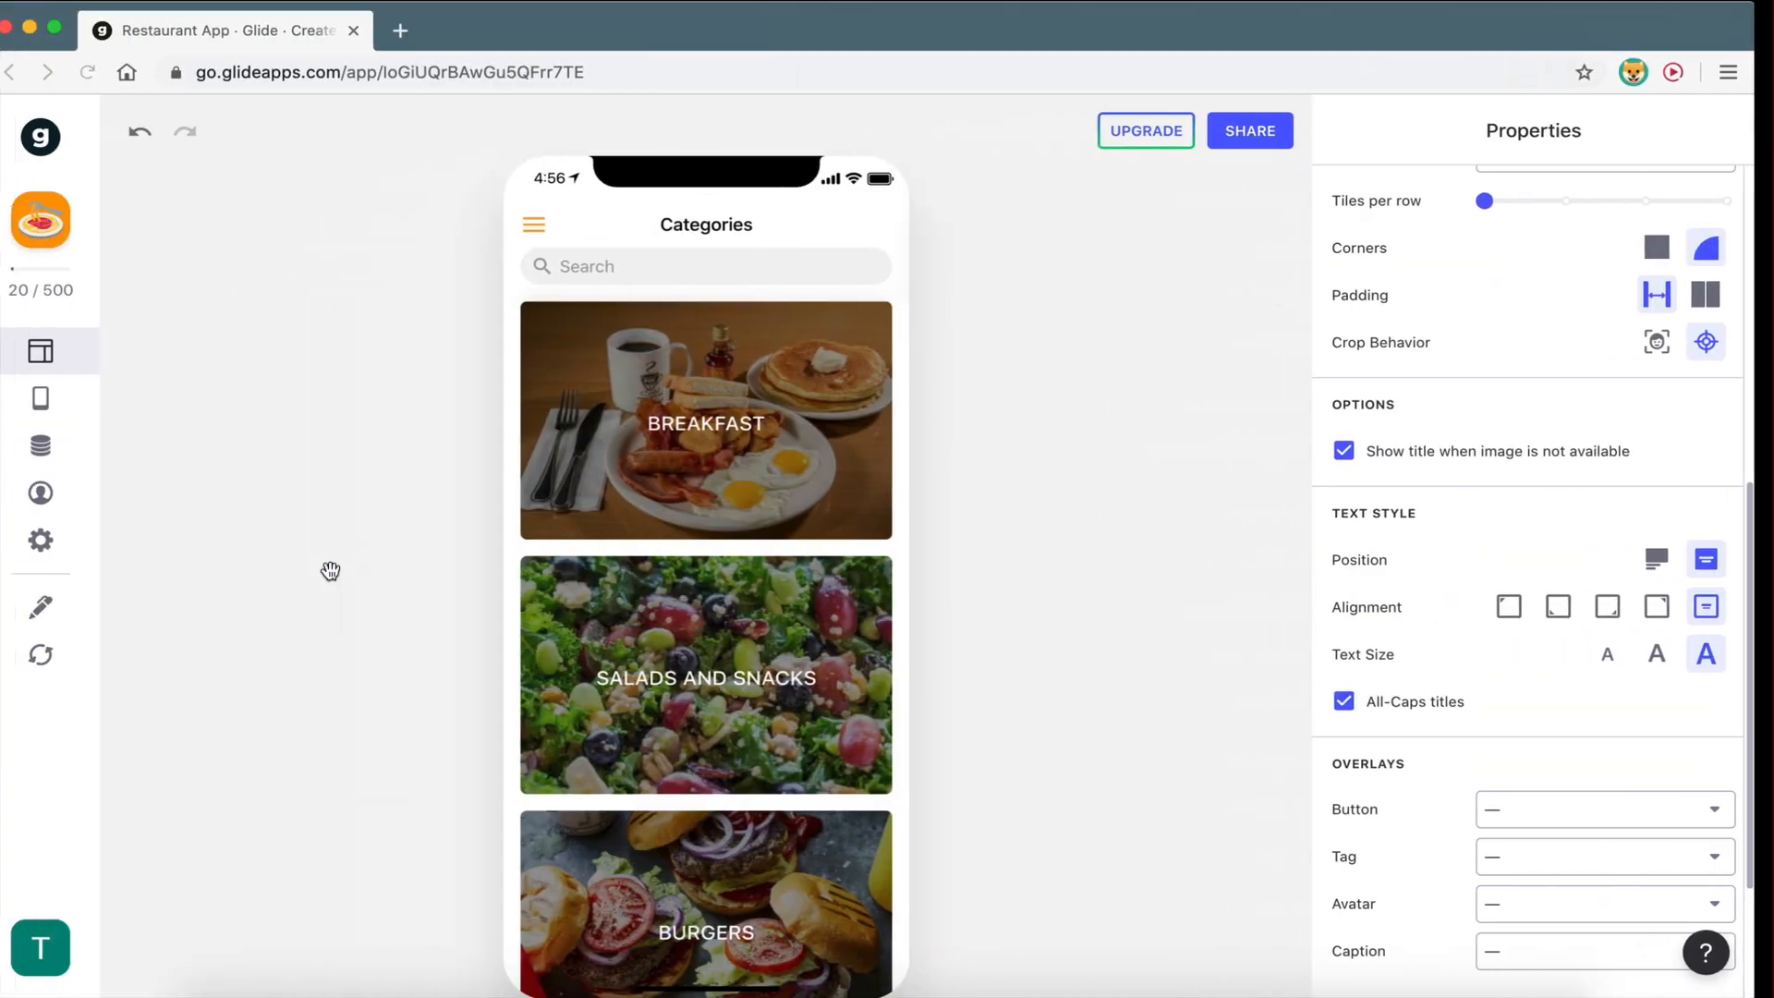
- Check the Glide preview for the new DESSERTS tile against the sheet's Desserts row
scroll(569, 725, down, 5)
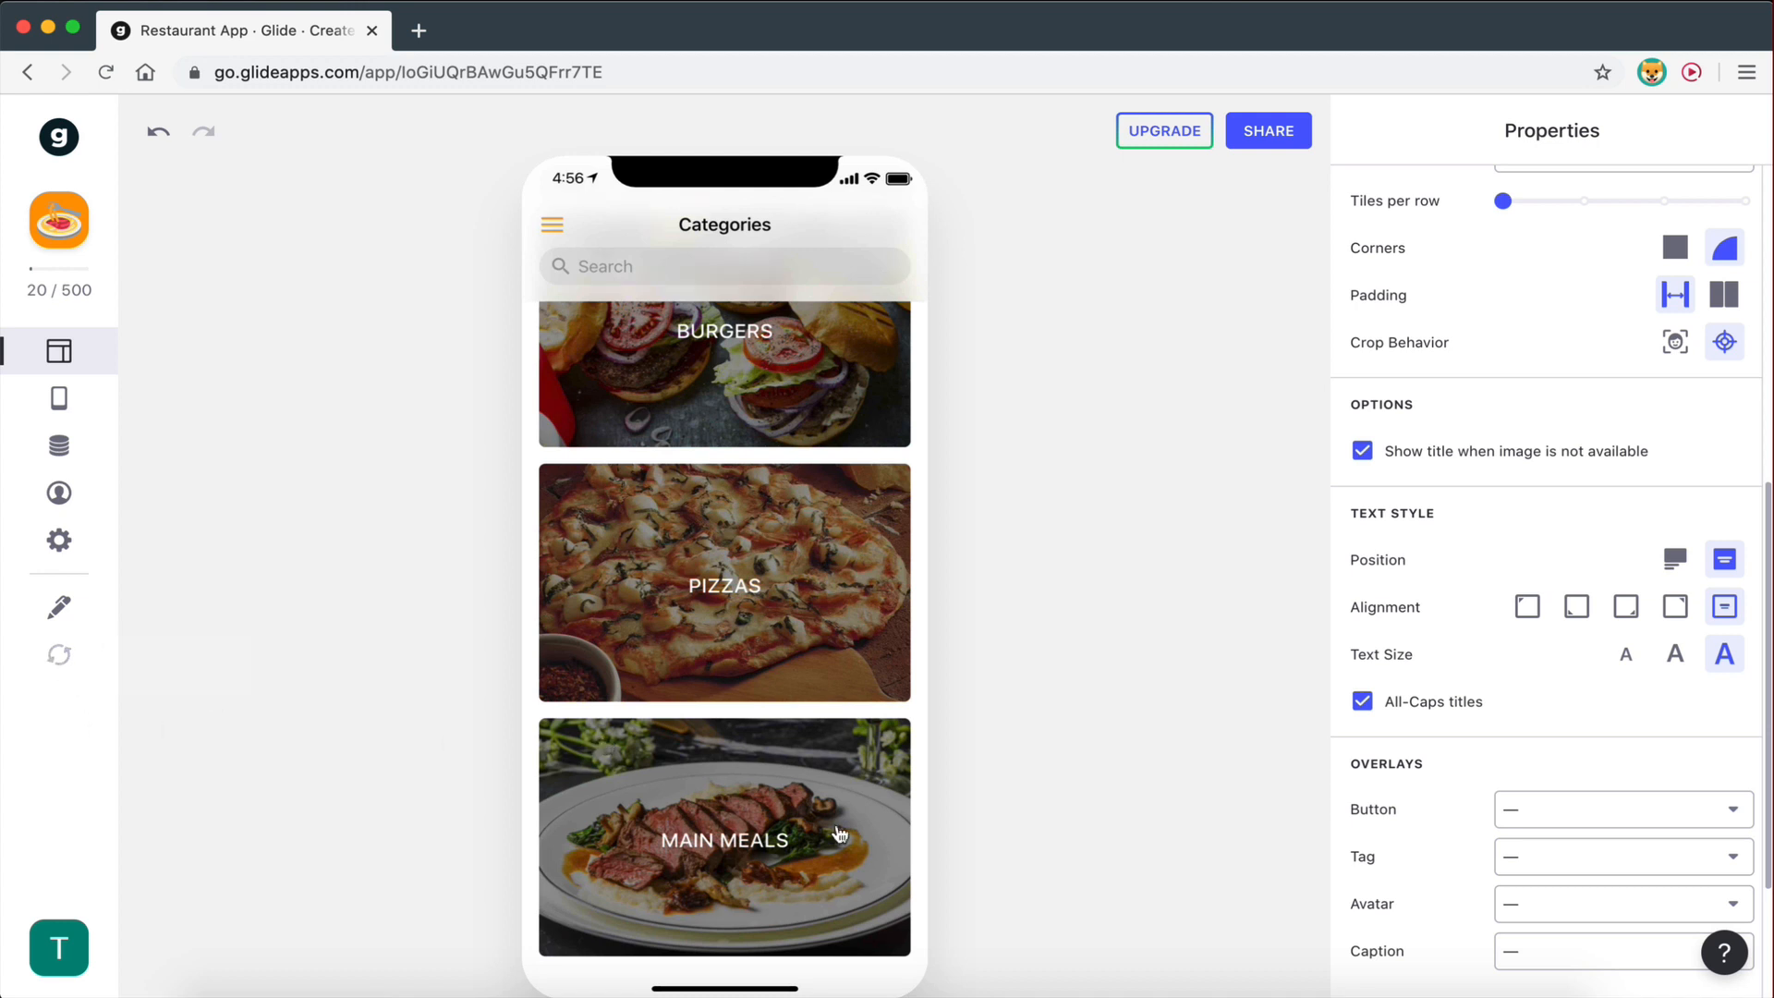
scroll(841, 834, down, 1)
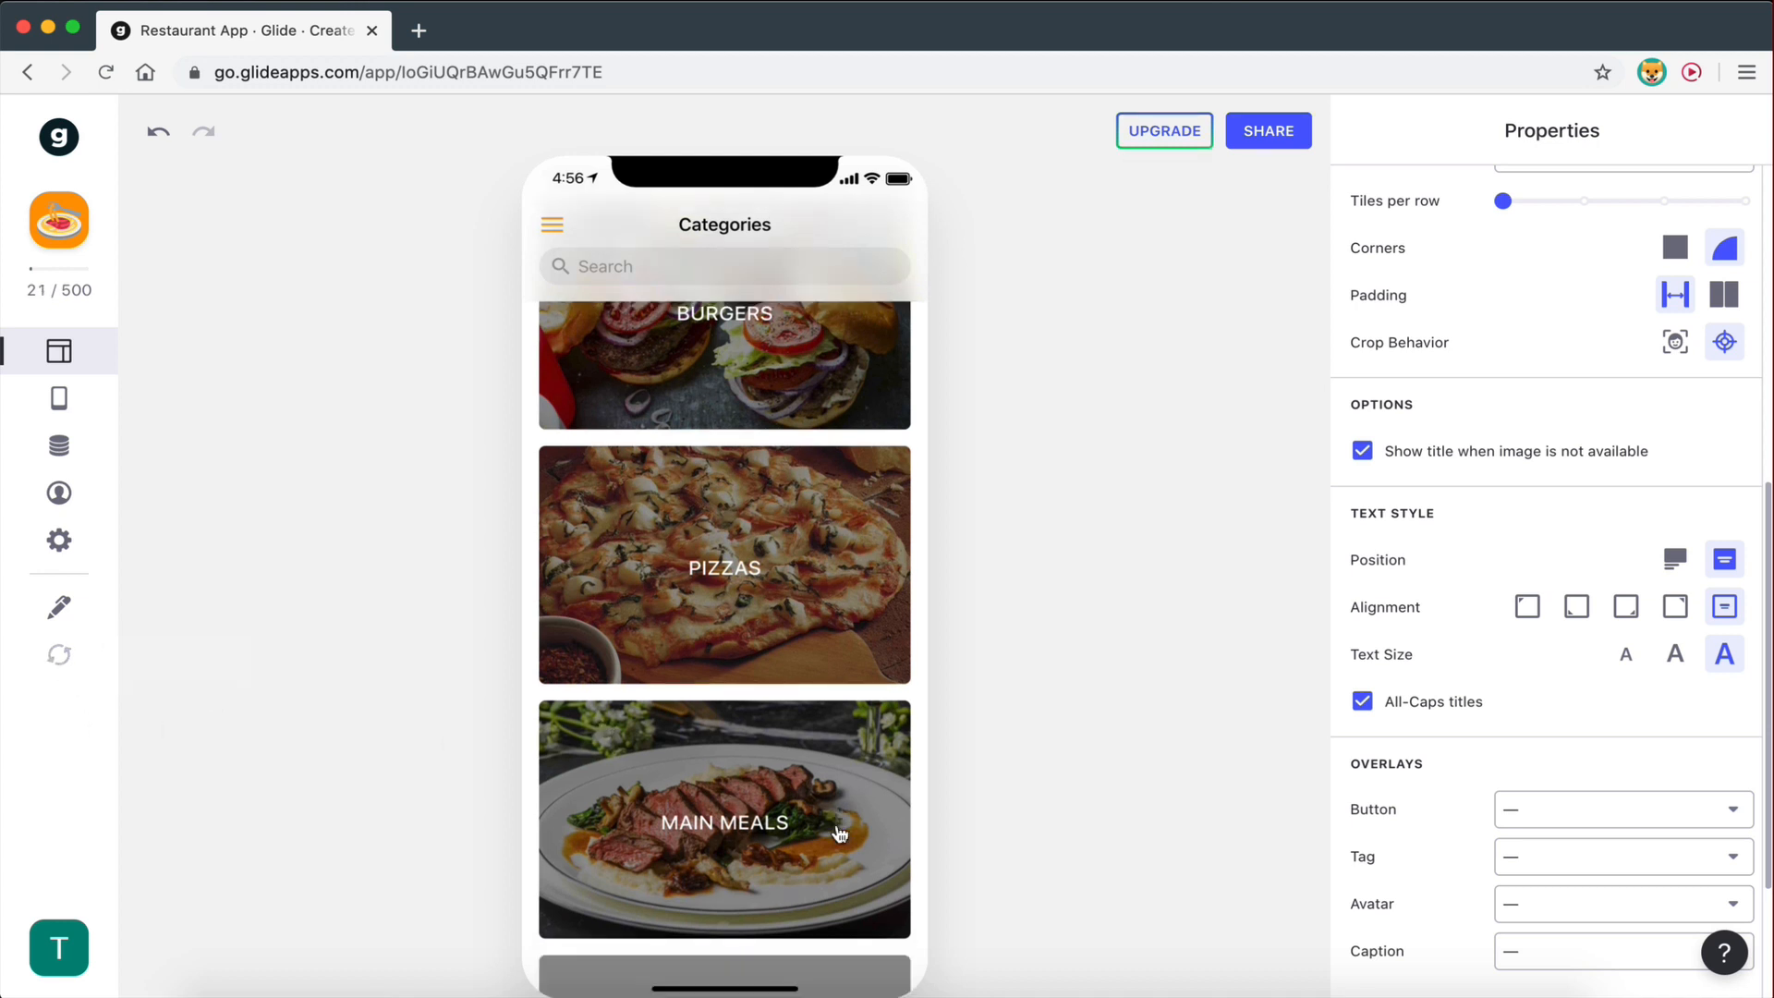
scroll(840, 835, down, 5)
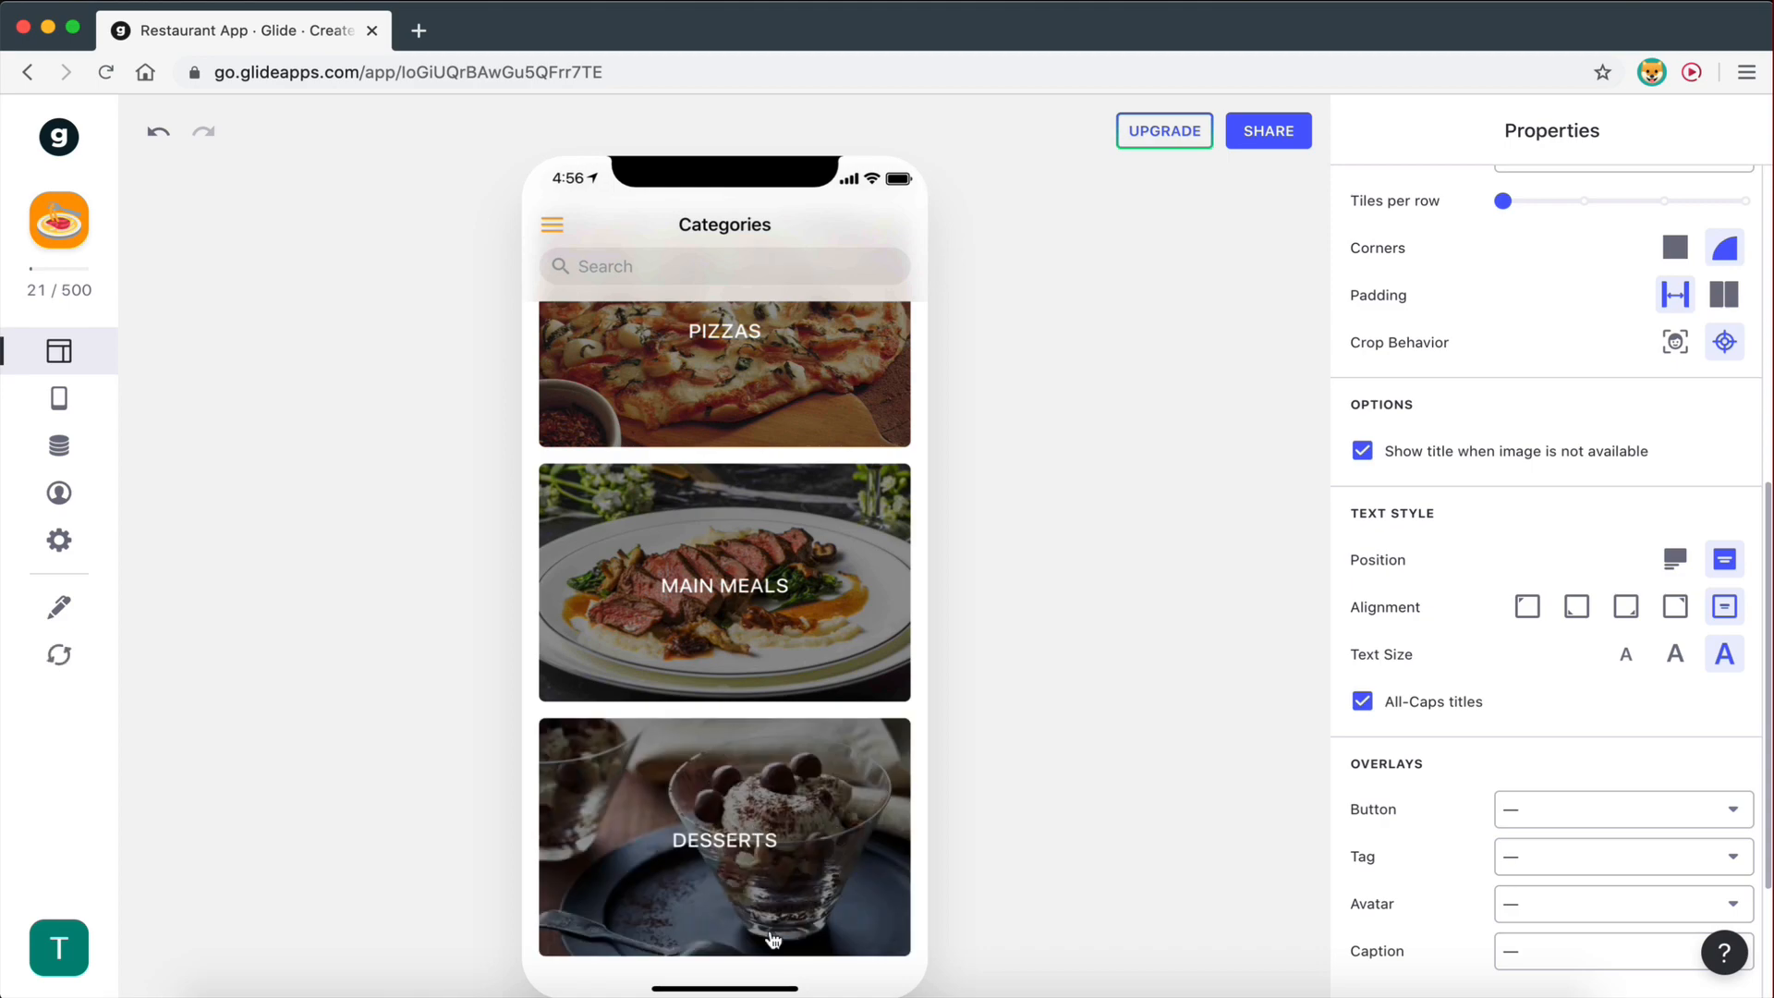
key(ctrl+Right)
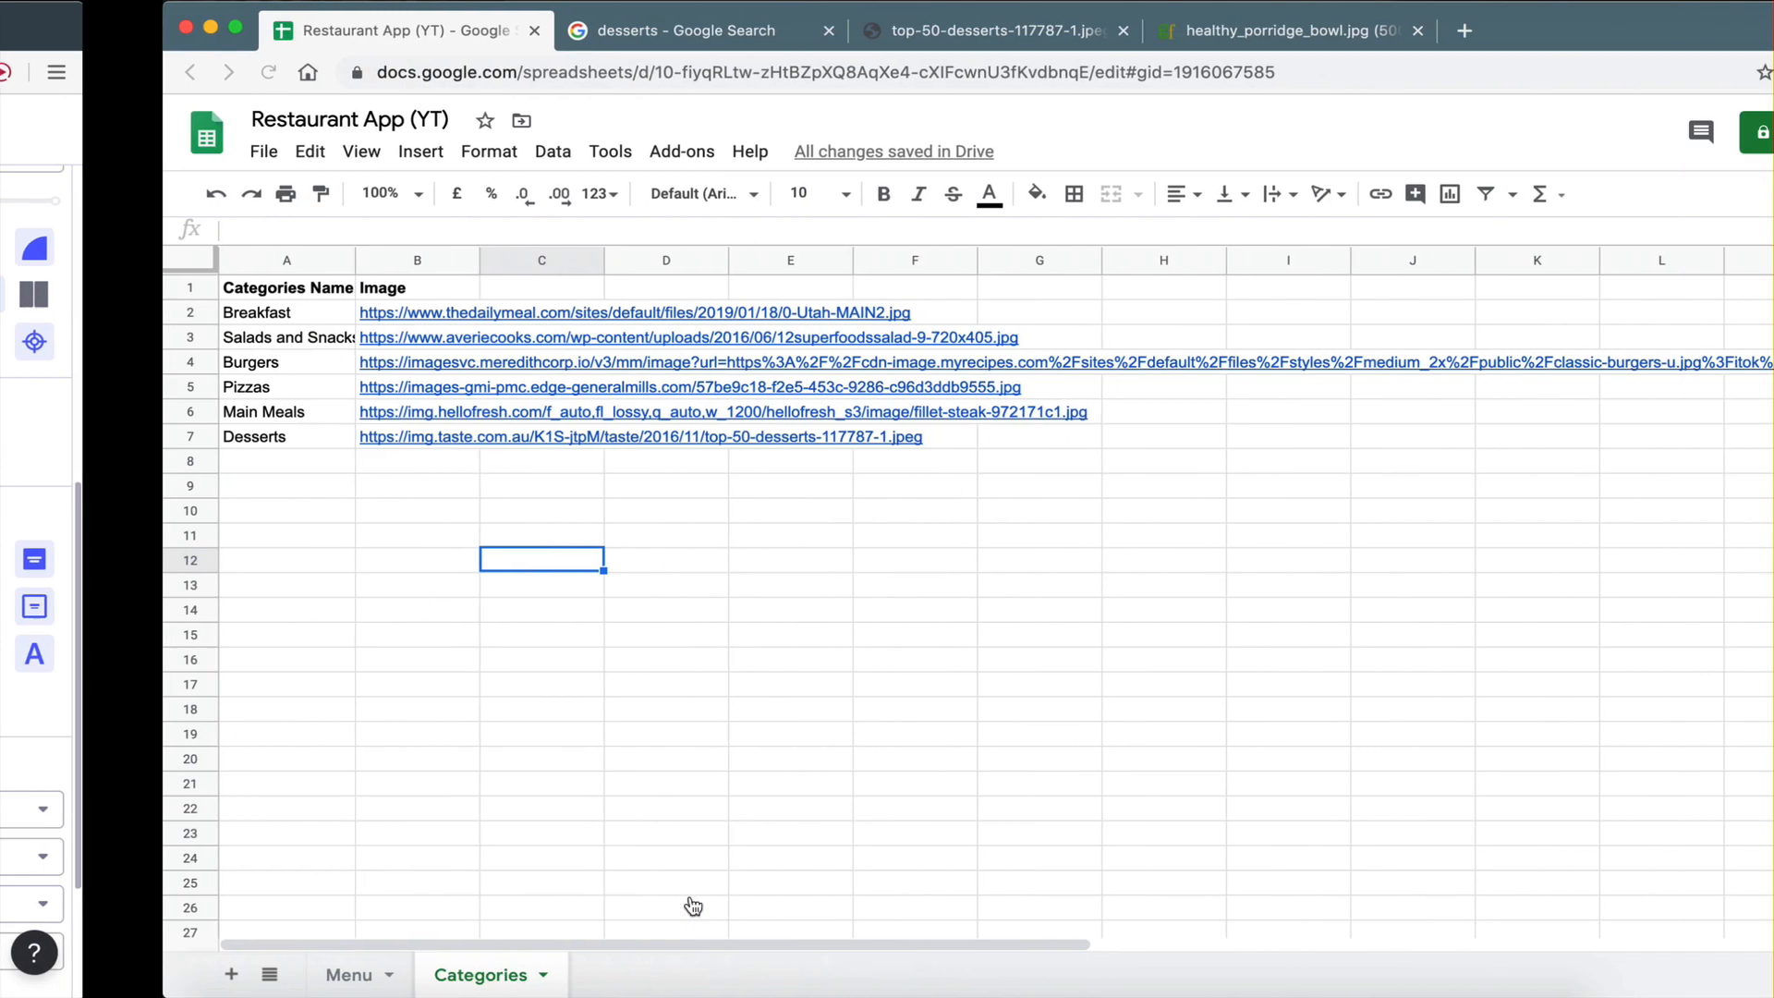
key(ctrl+Left)
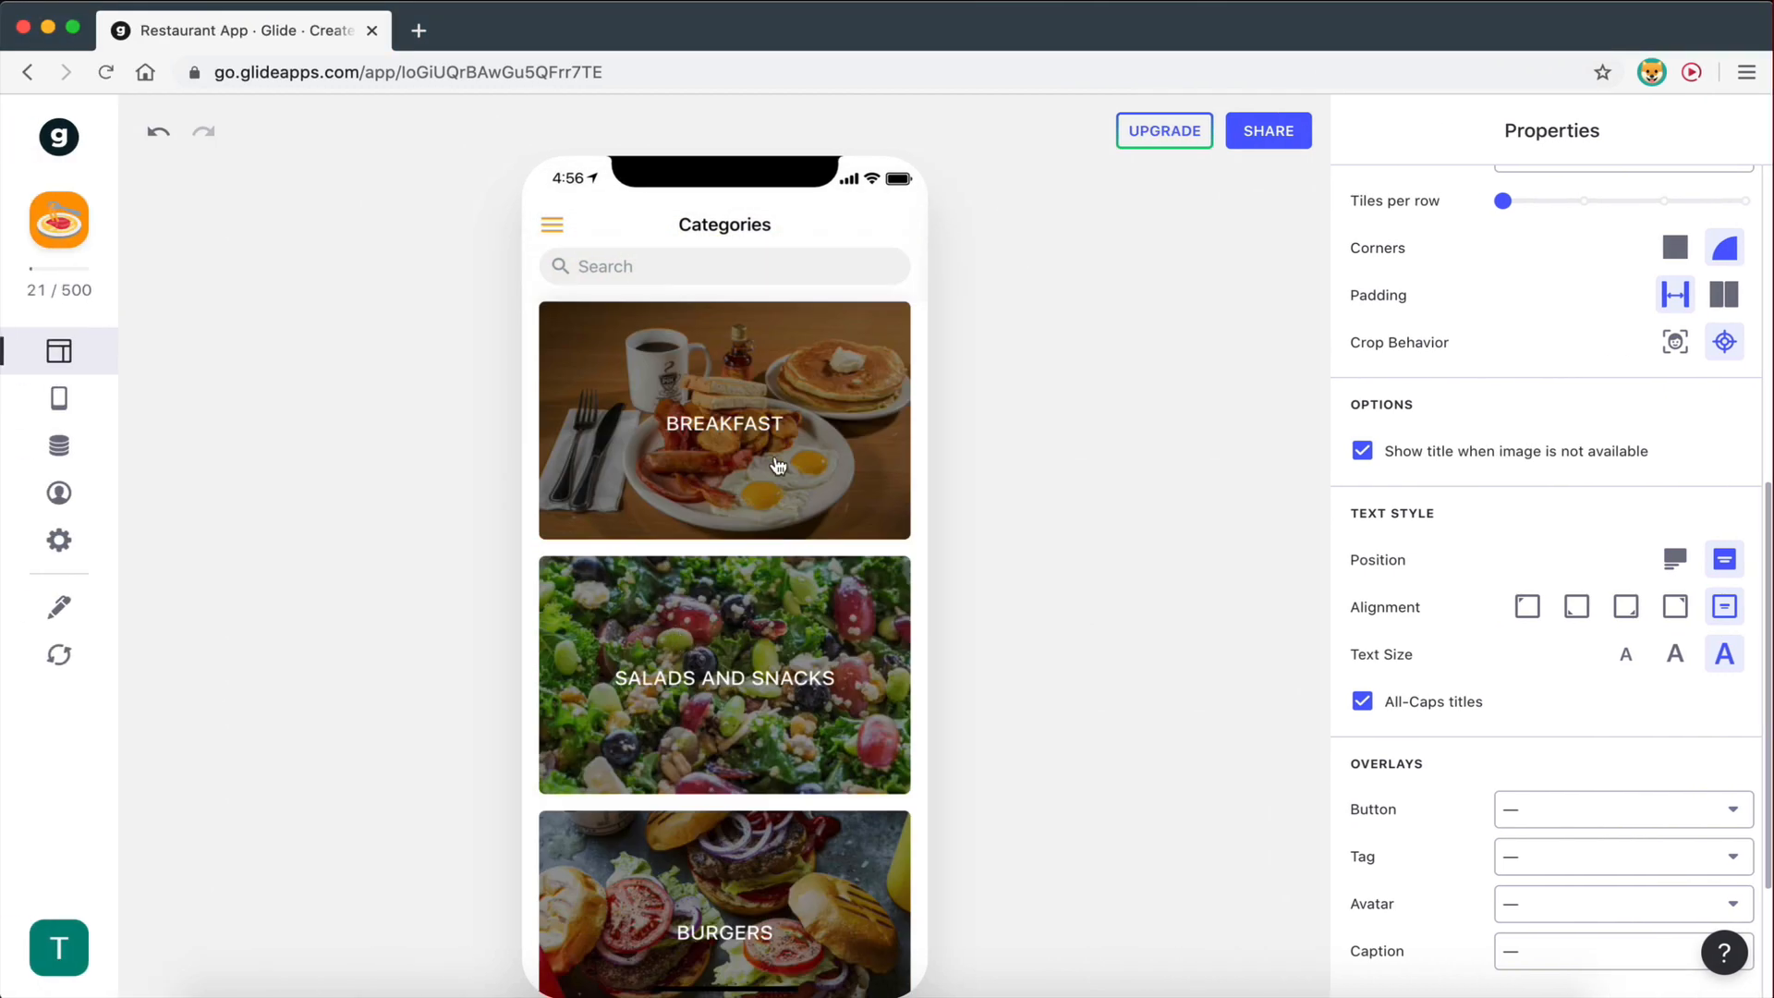
scroll(1482, 368, up, 7)
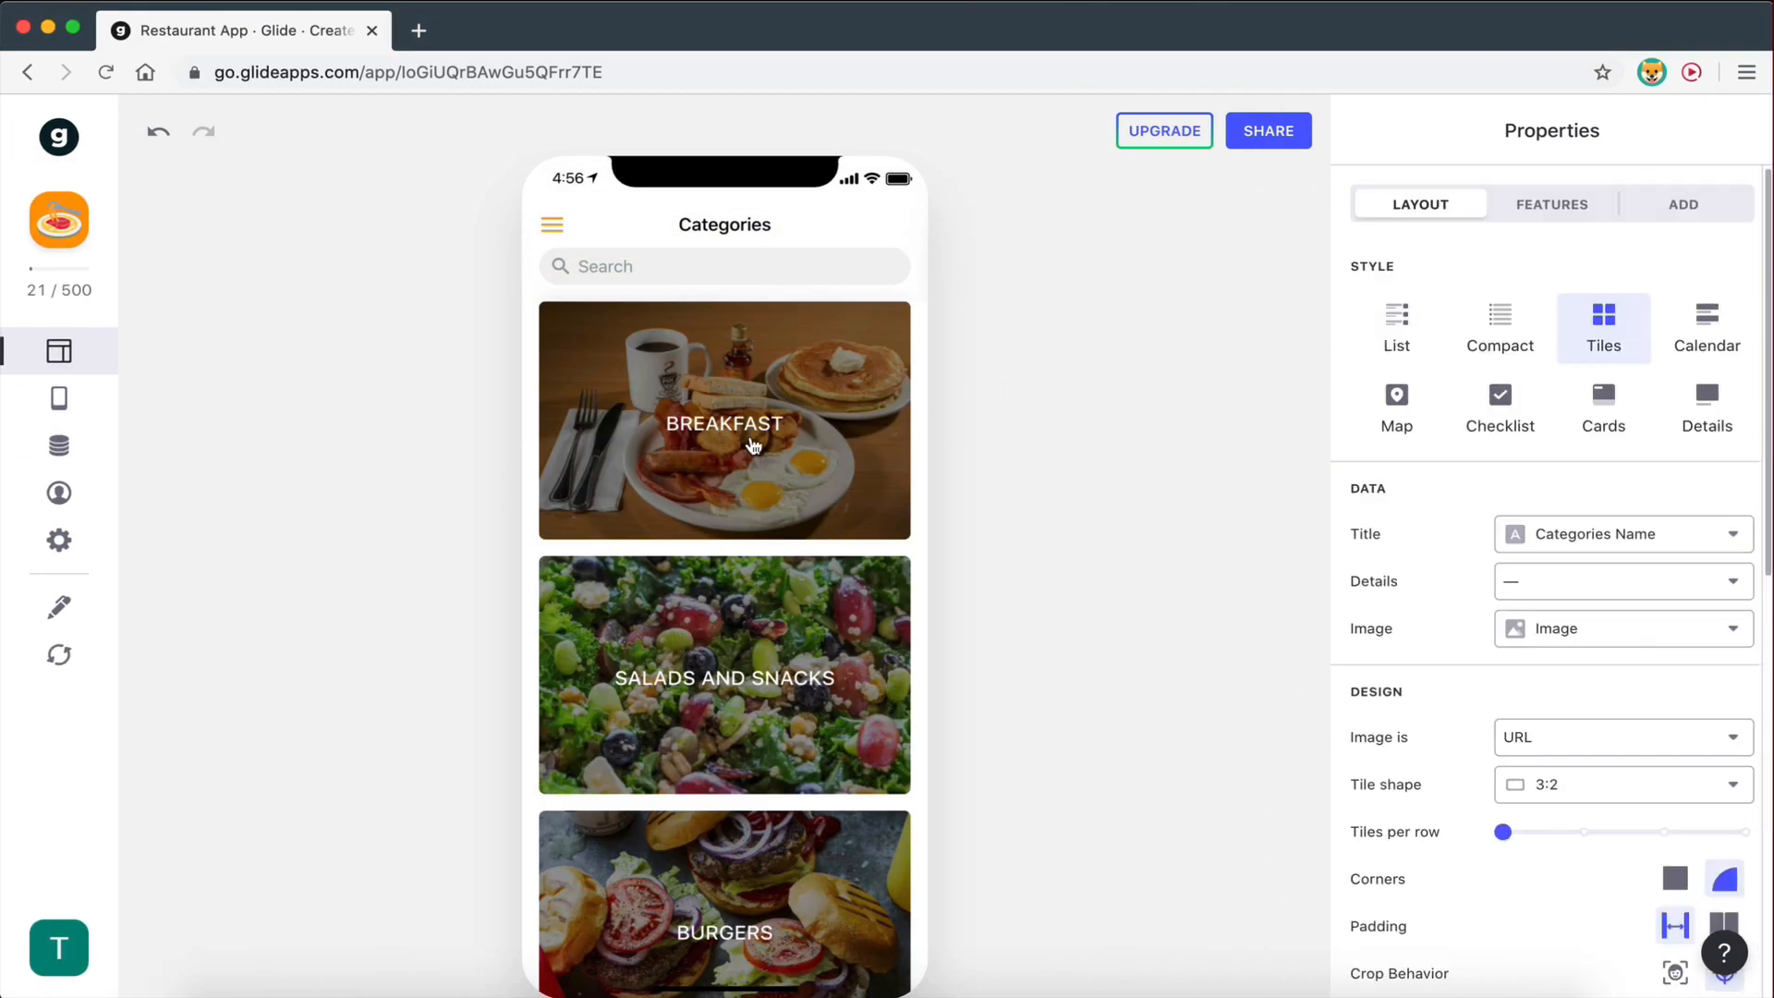
- Open the Breakfast detail screen and remove its existing items list, leaving the title unset
click(716, 409)
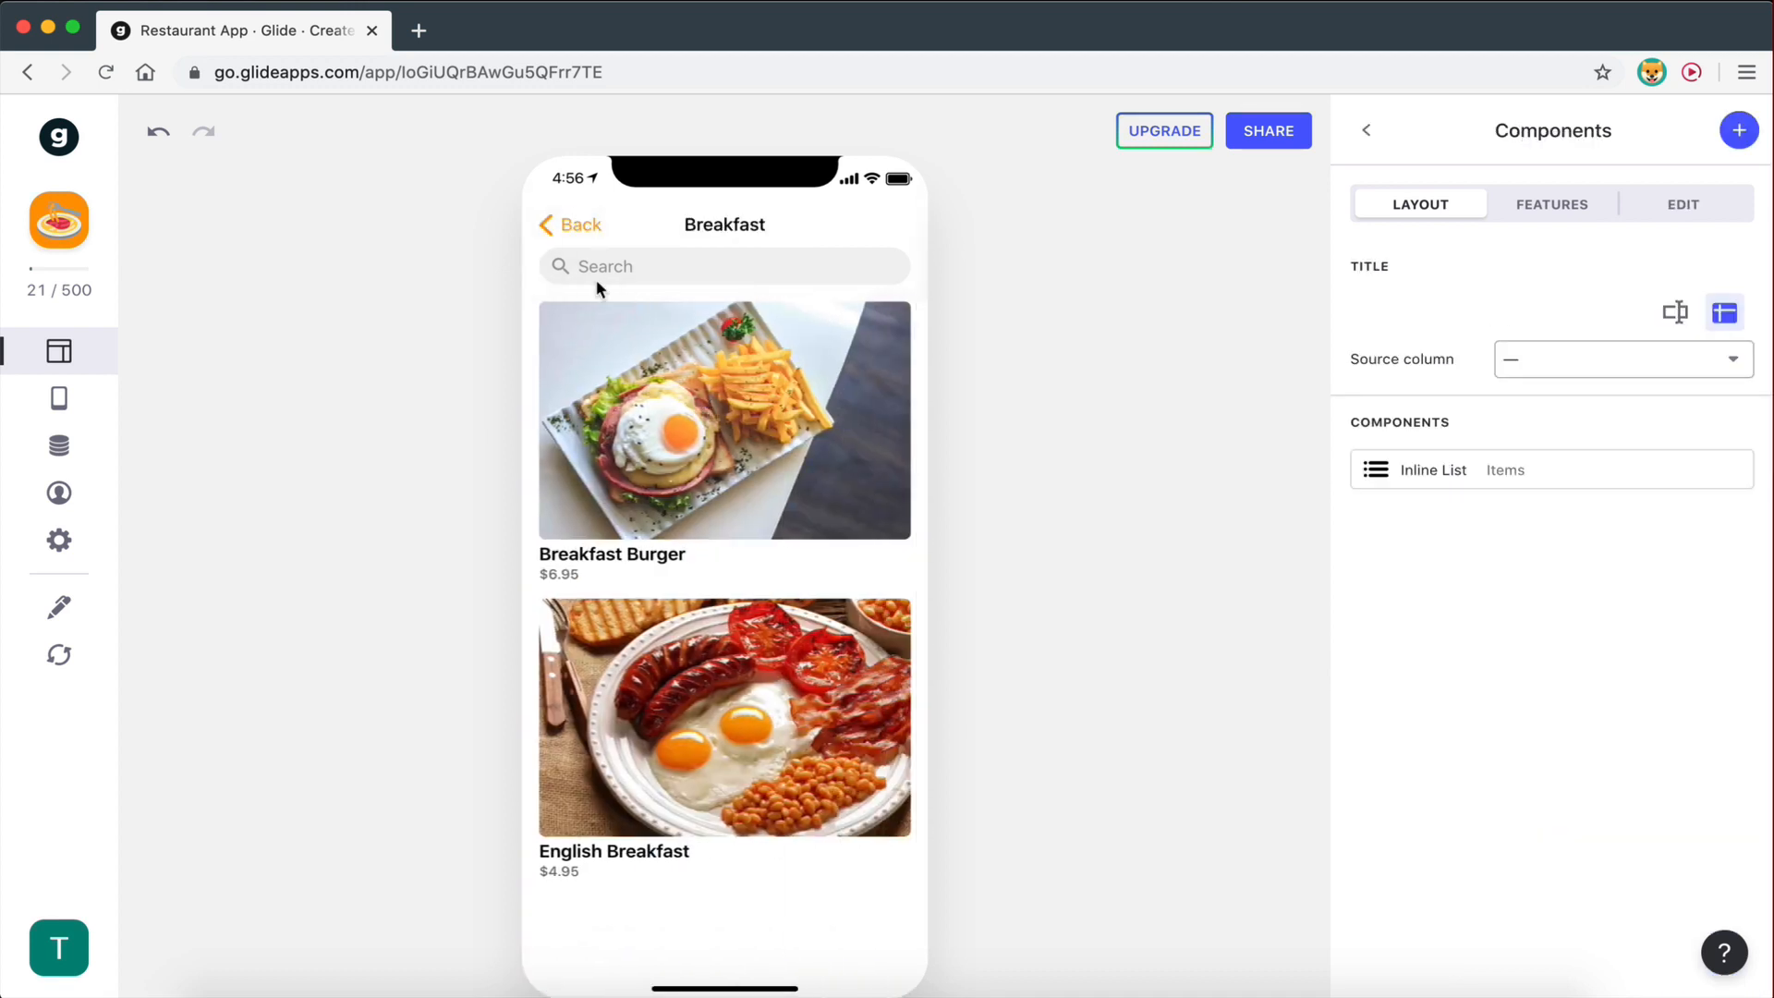
mouse_move(1738, 479)
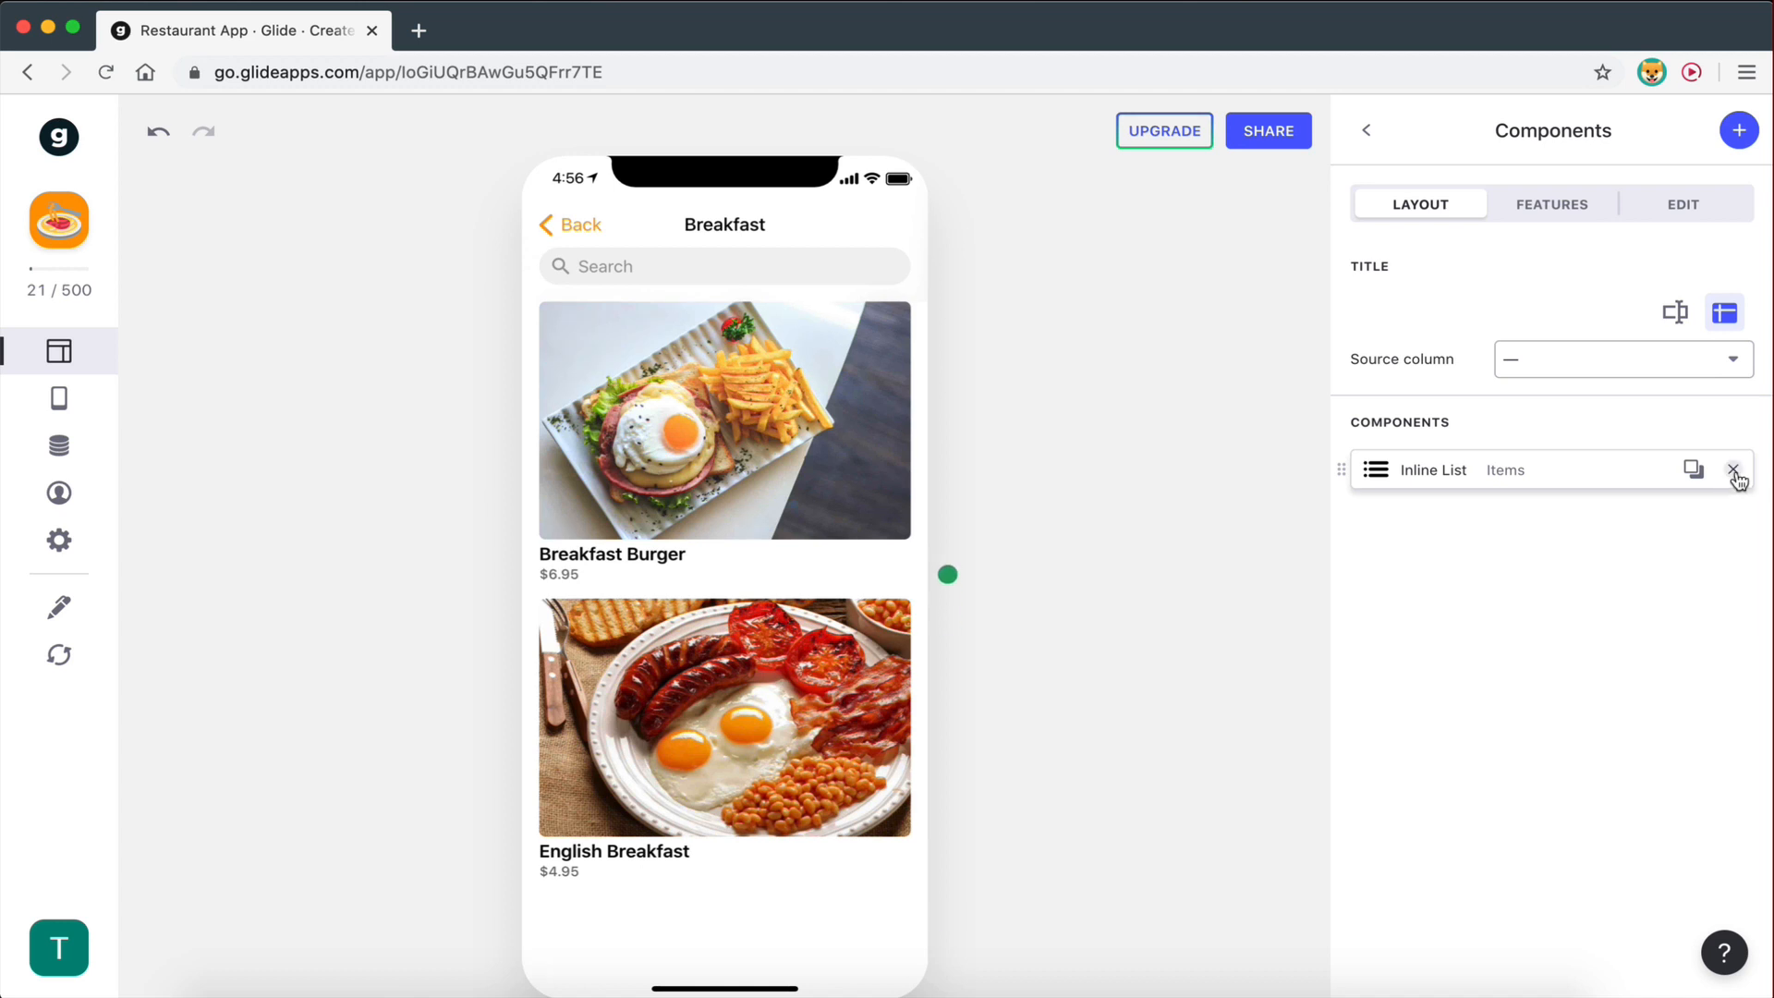
click(1735, 472)
click(1643, 203)
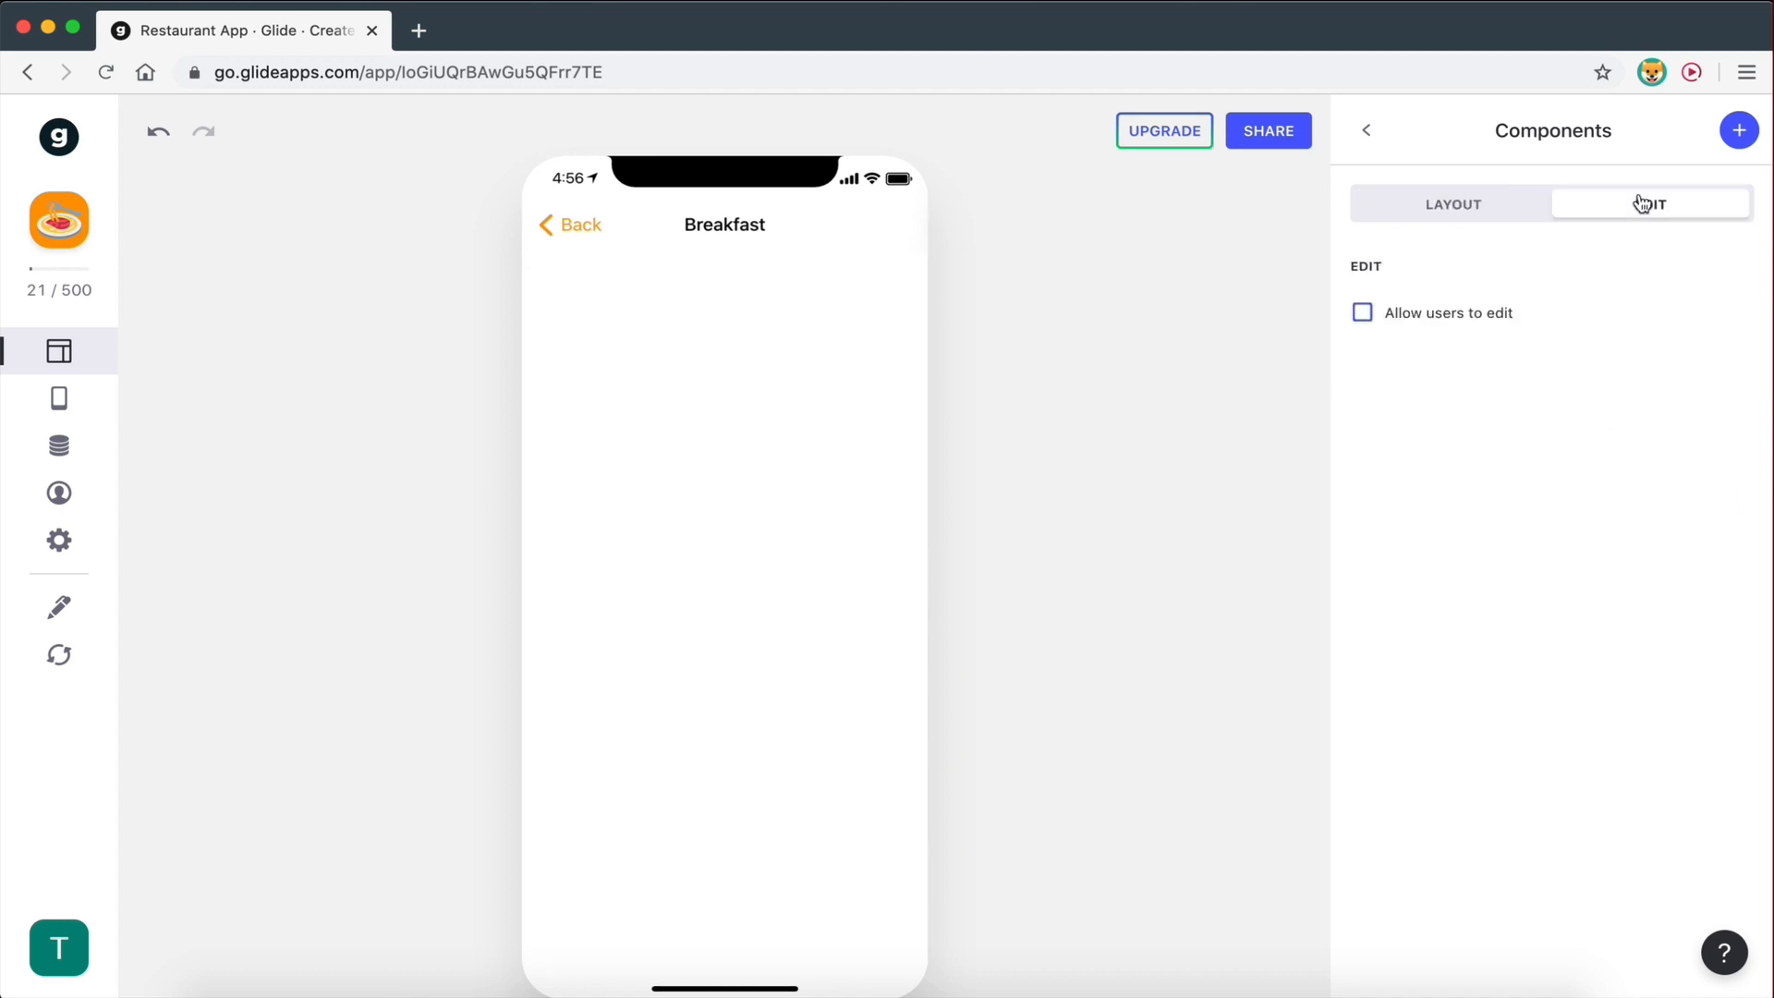
click(1443, 205)
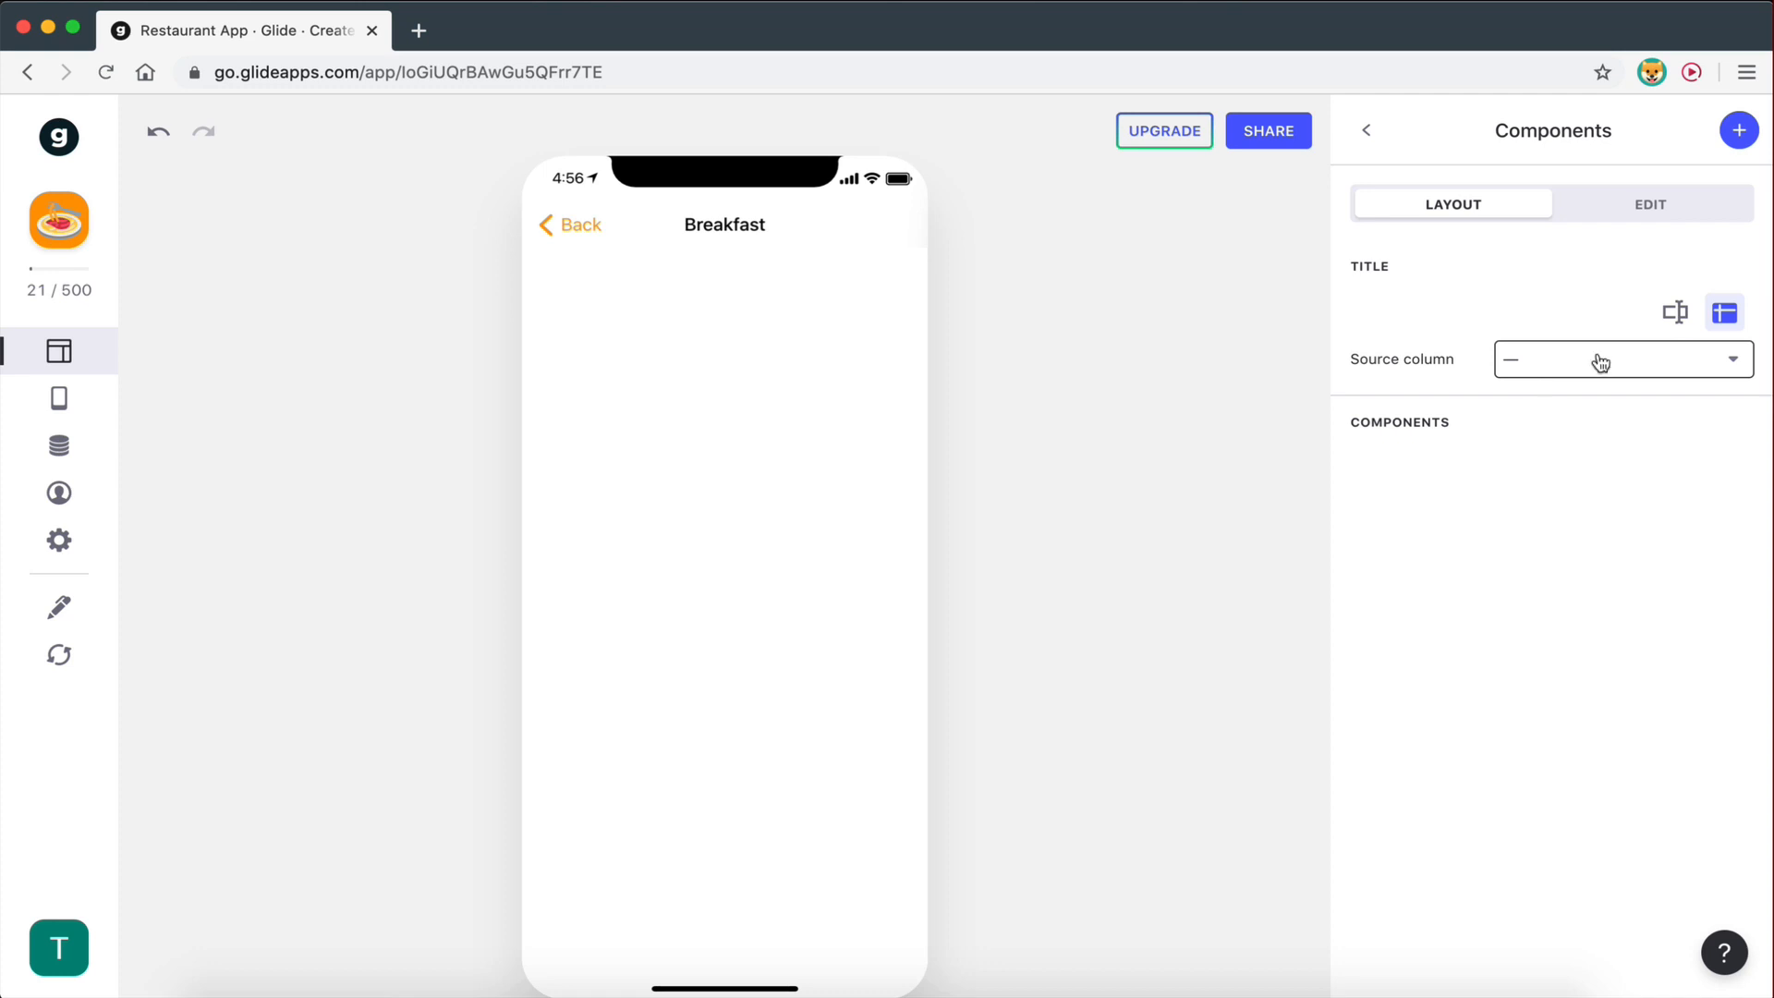
click(1565, 368)
click(1563, 597)
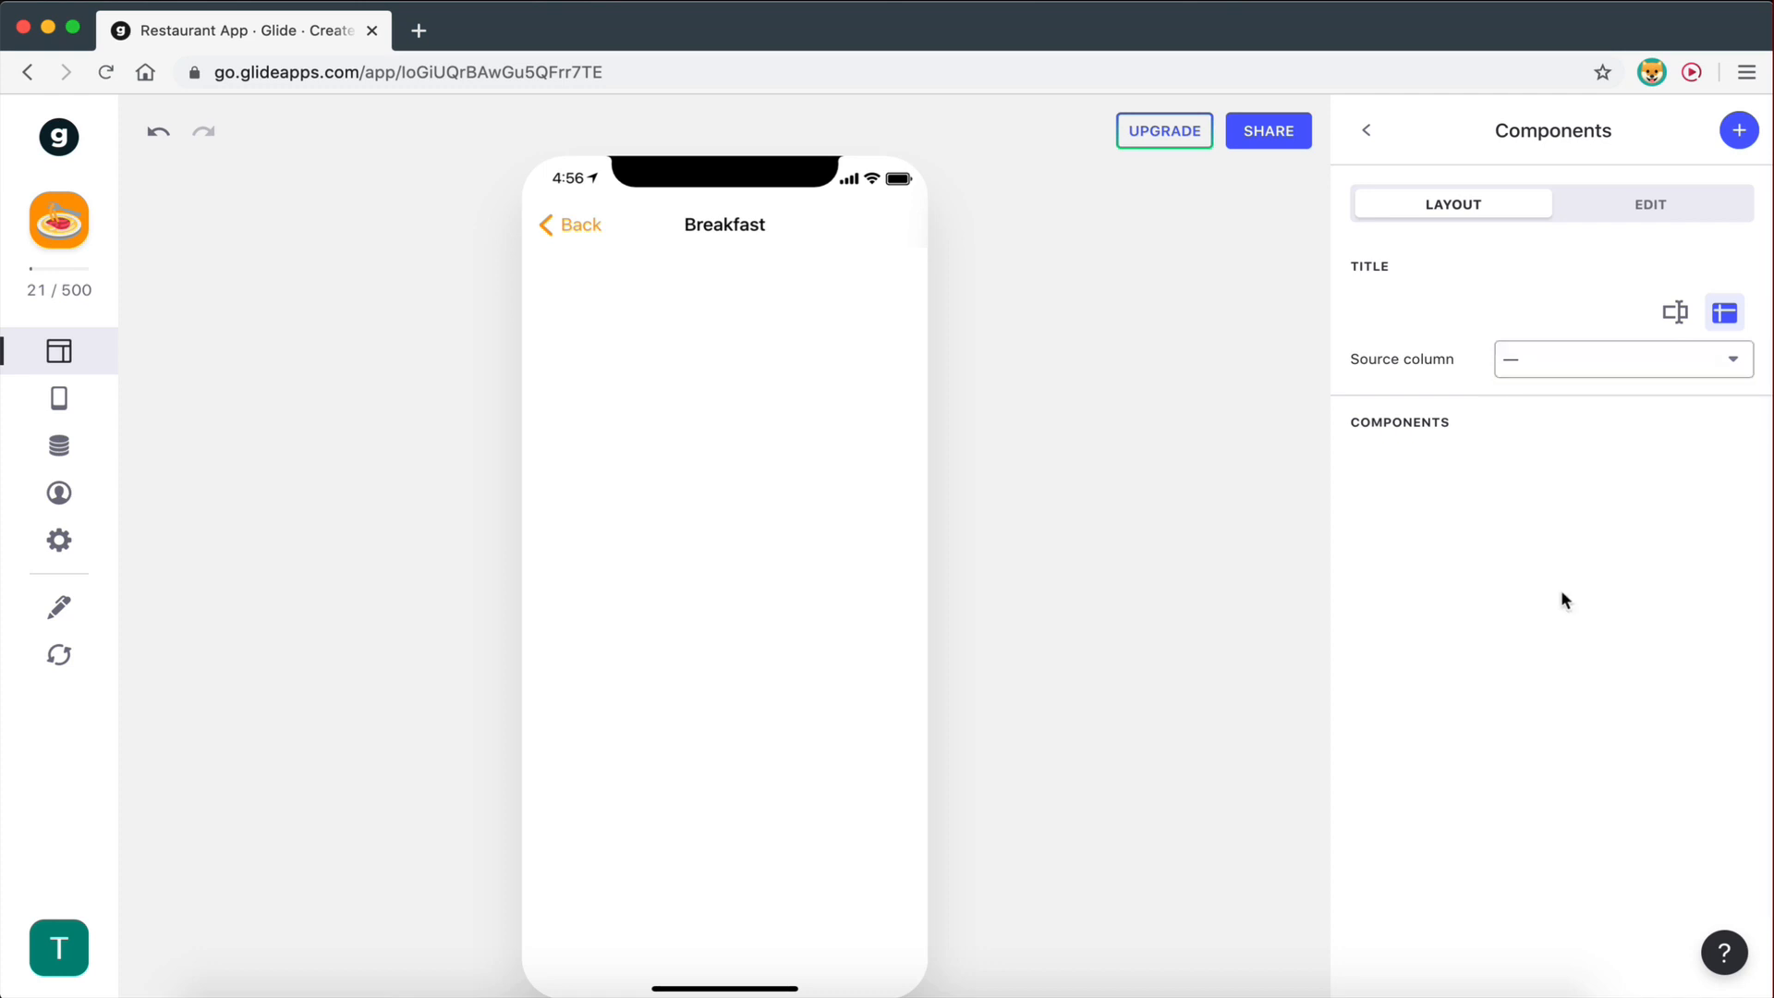
- Reopen the Breakfast detail screen from Categories, then switch to the Restaurant App (YT) spreadsheet
click(1367, 131)
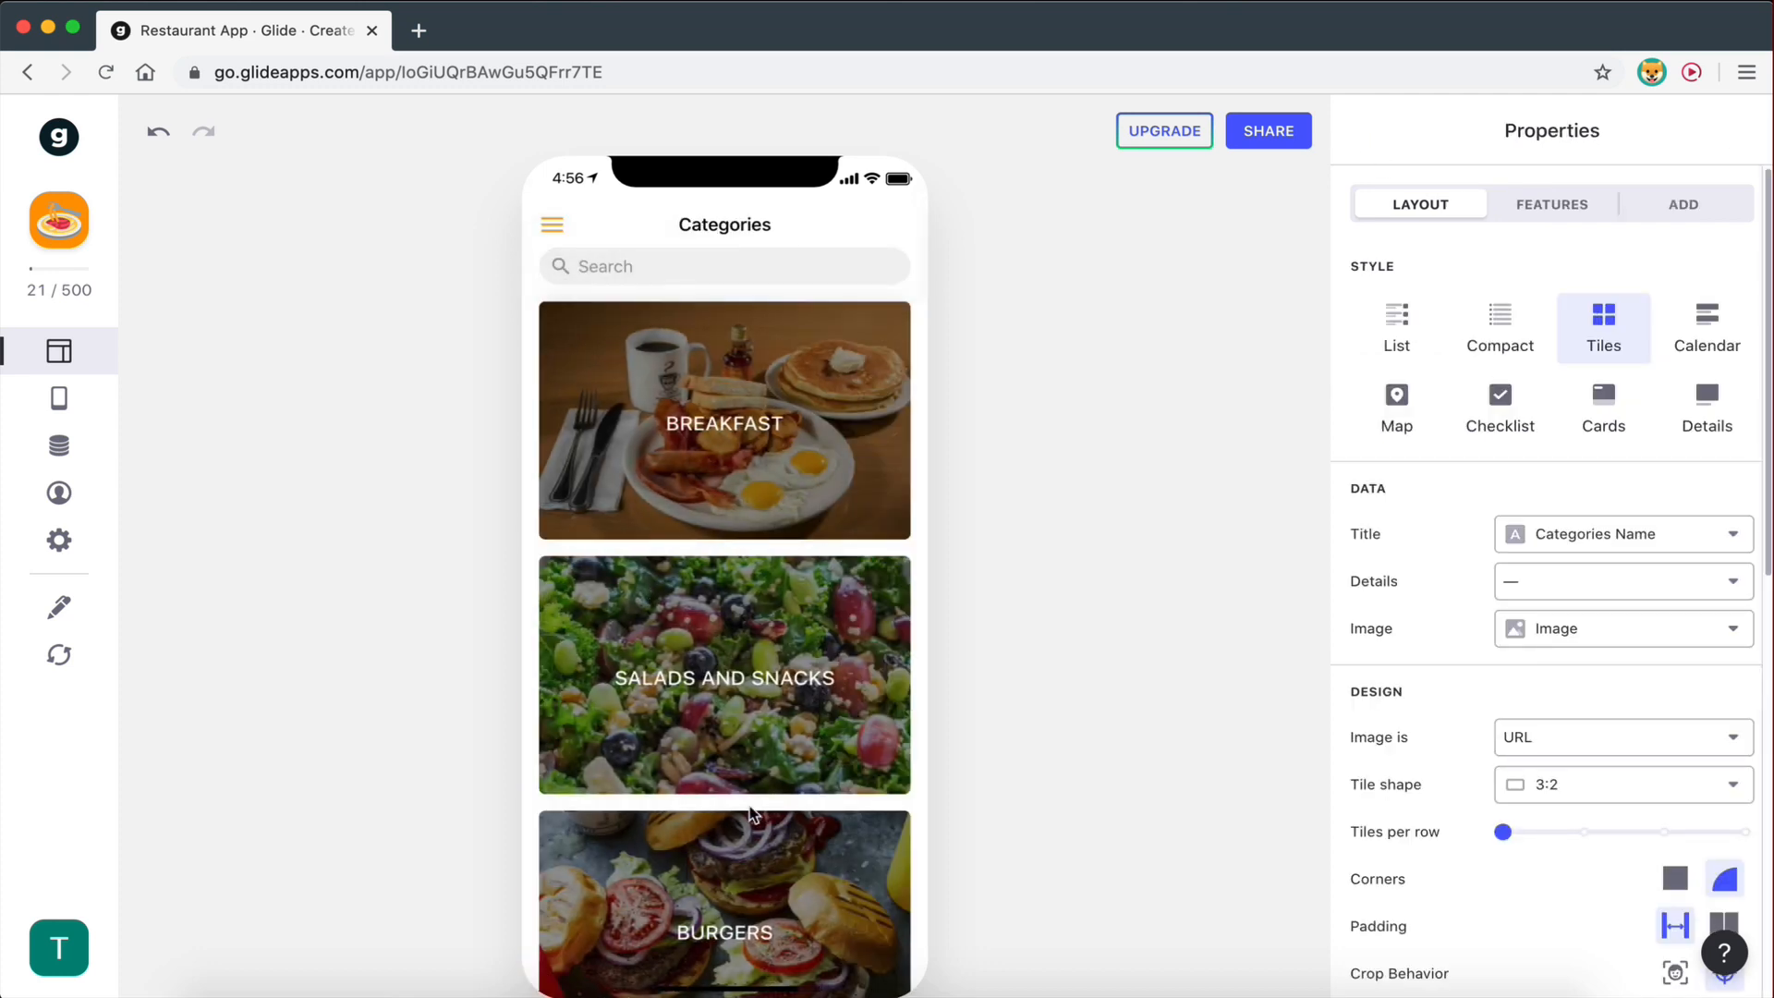
scroll(751, 806, down, 4)
scroll(751, 806, up, 4)
click(775, 430)
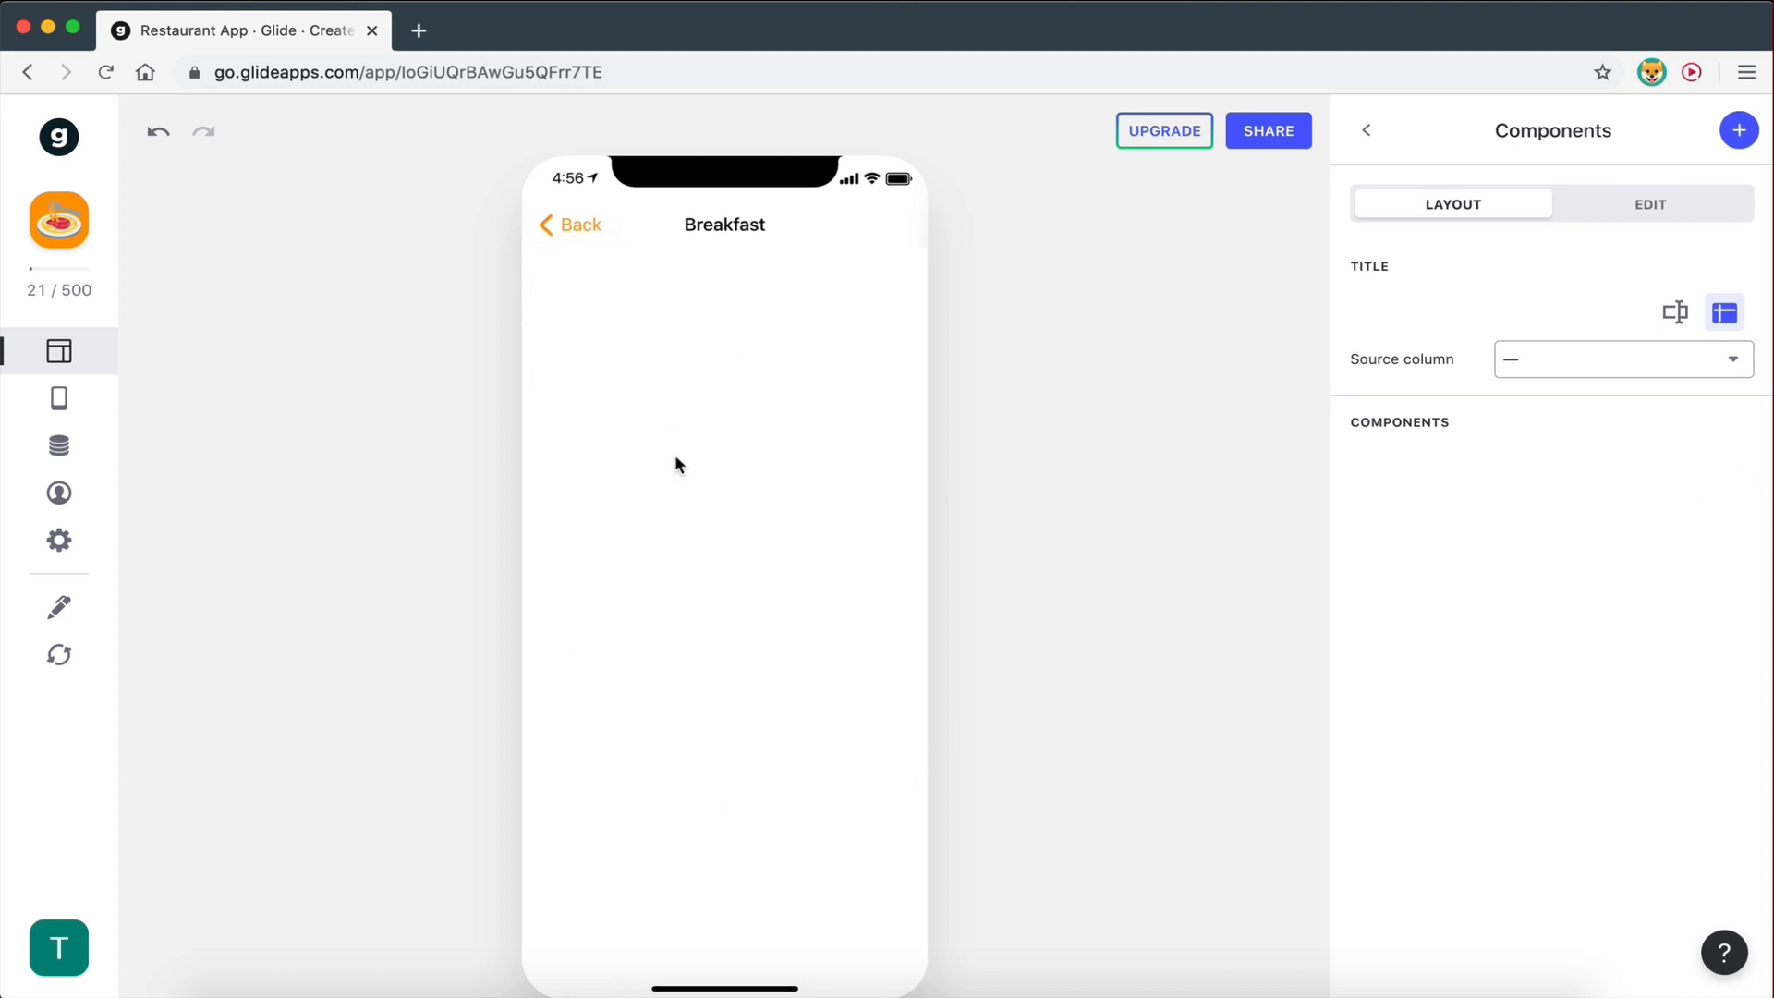
key(ctrl+Right)
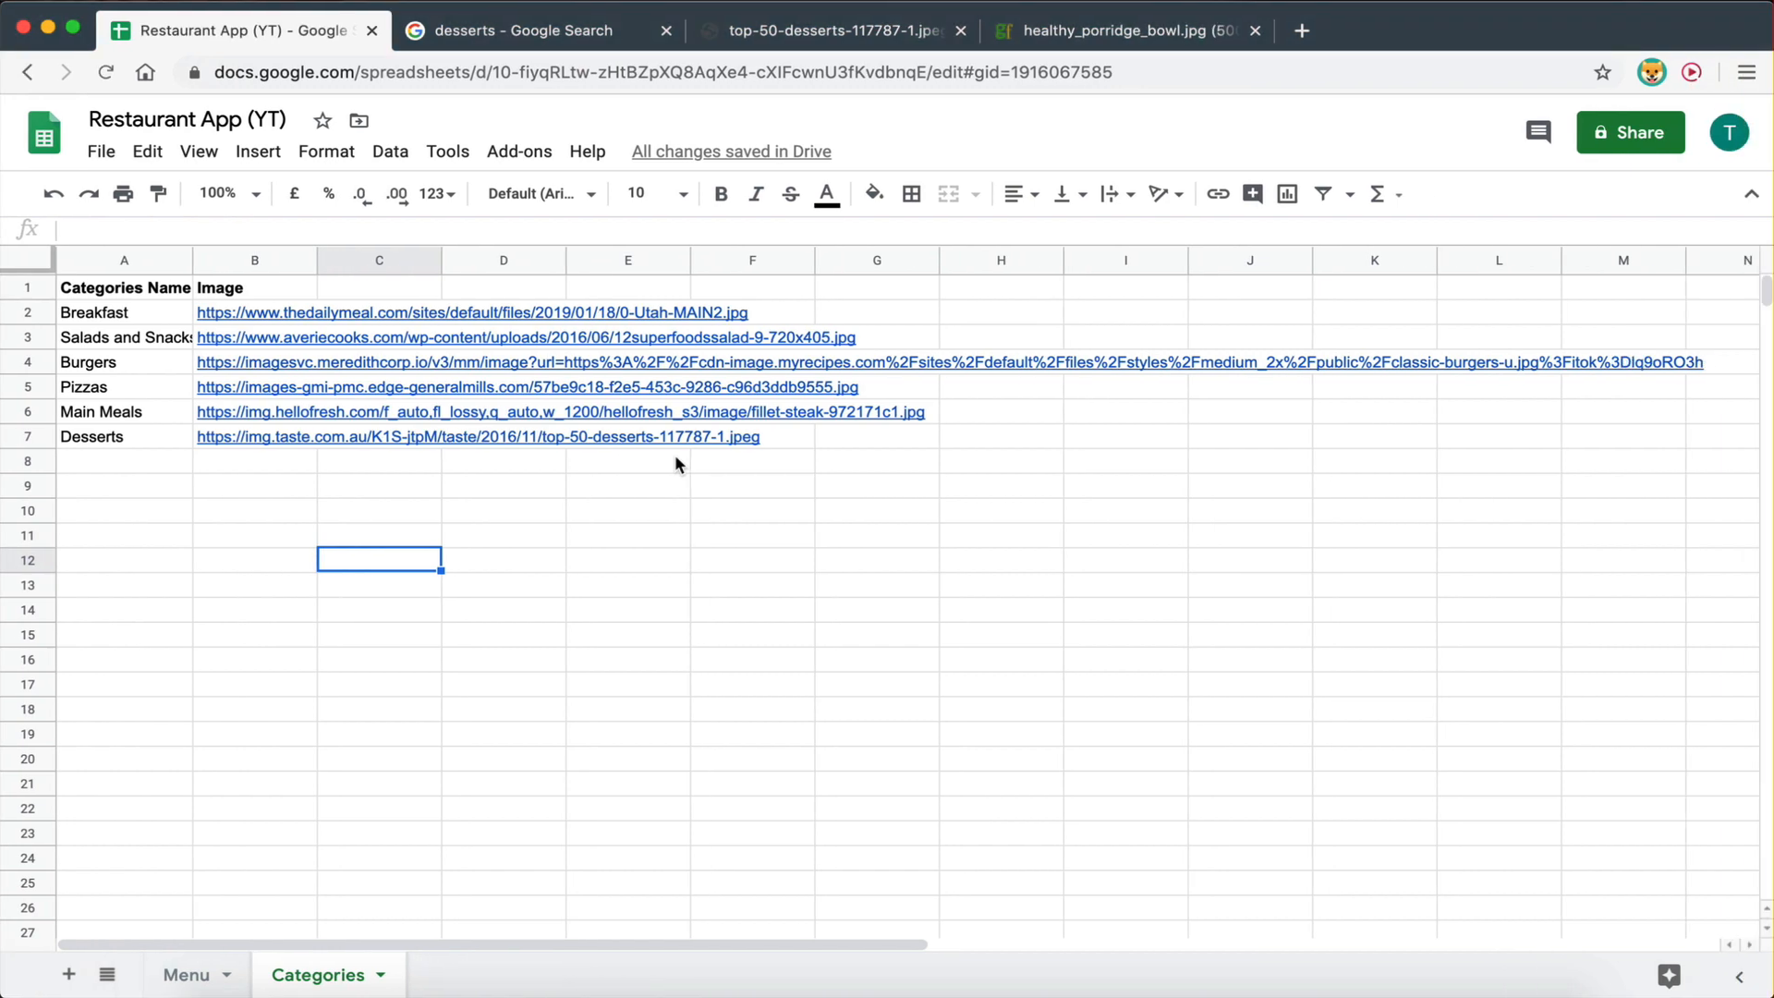
- Inspect the Menu sheet's item names and Category values, then return to the Glide editor
click(187, 972)
click(546, 839)
drag(83, 312, 102, 637)
click(106, 637)
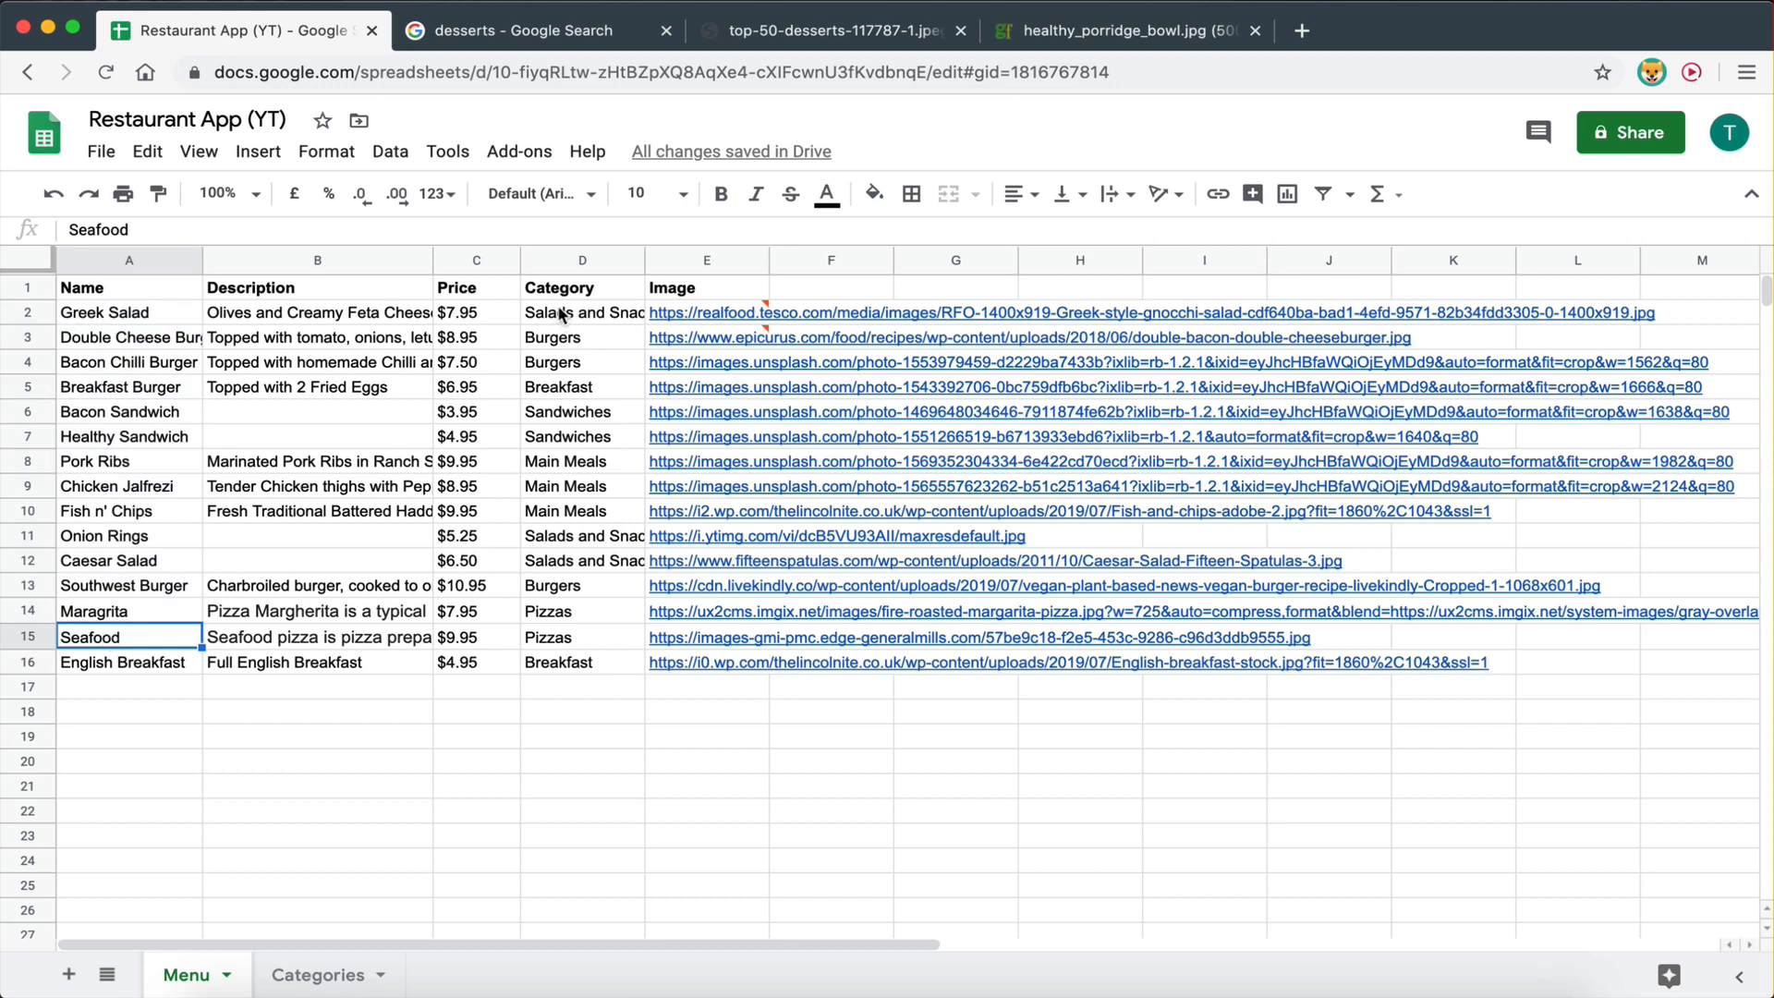
drag(563, 292, 570, 639)
click(571, 639)
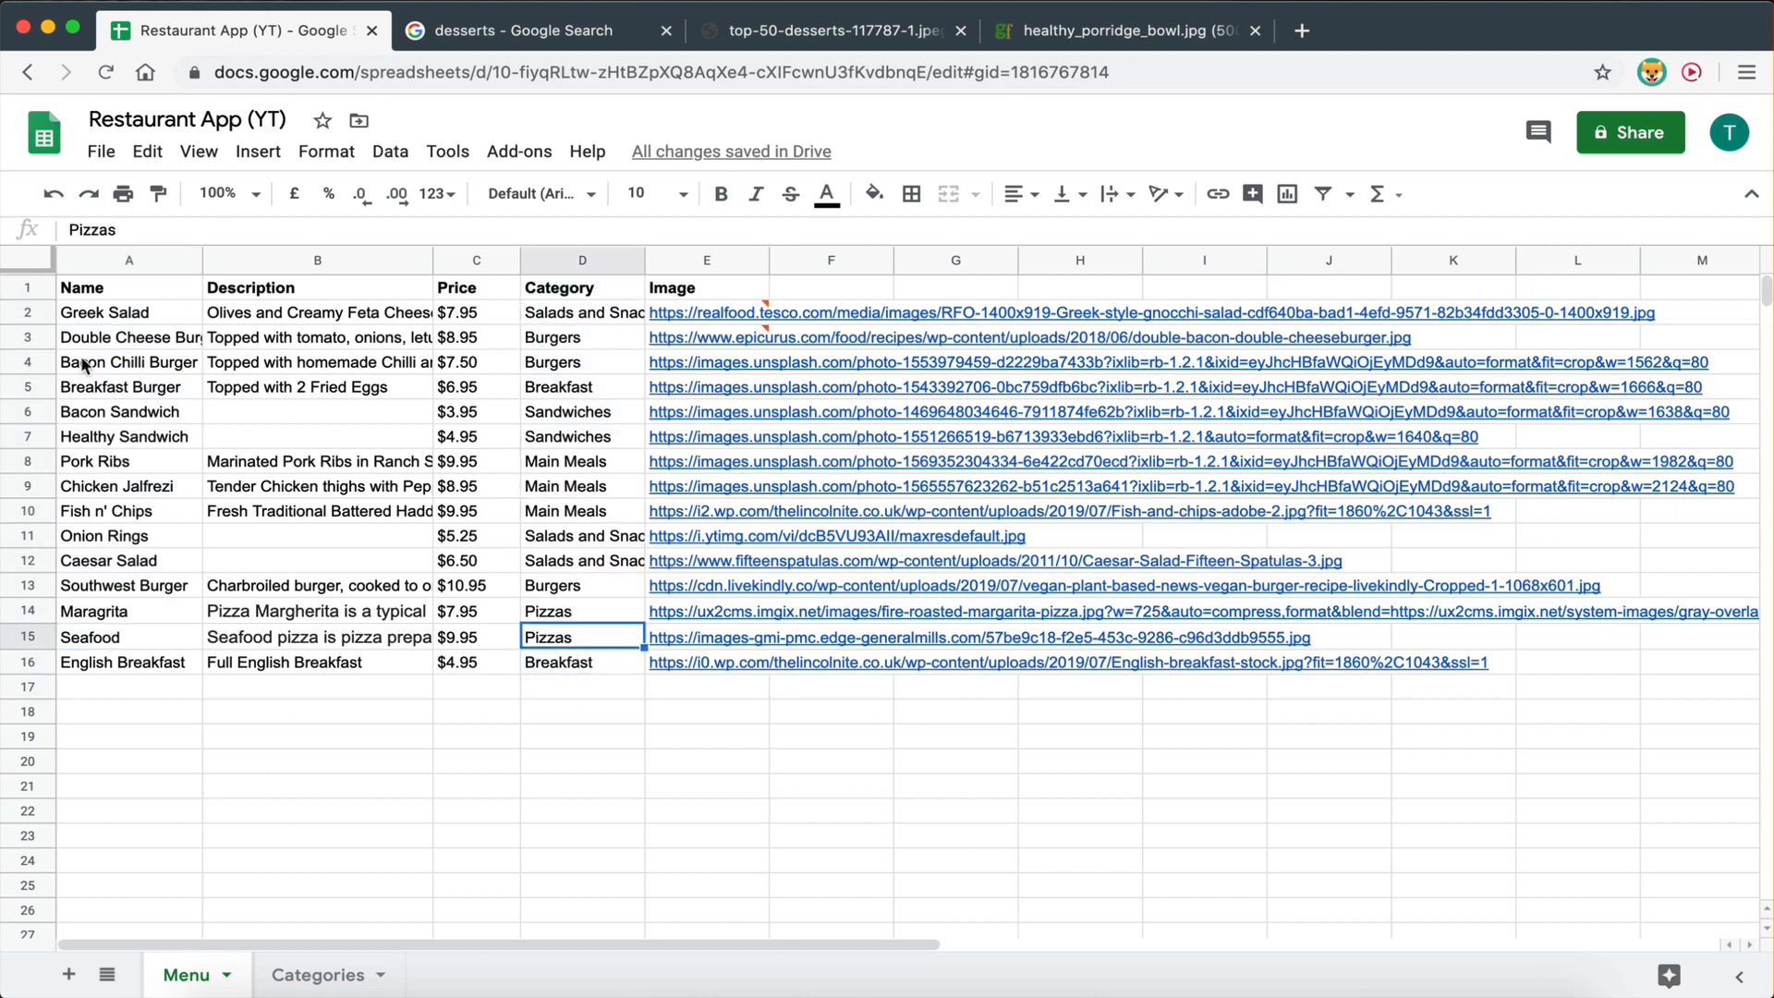
click(180, 342)
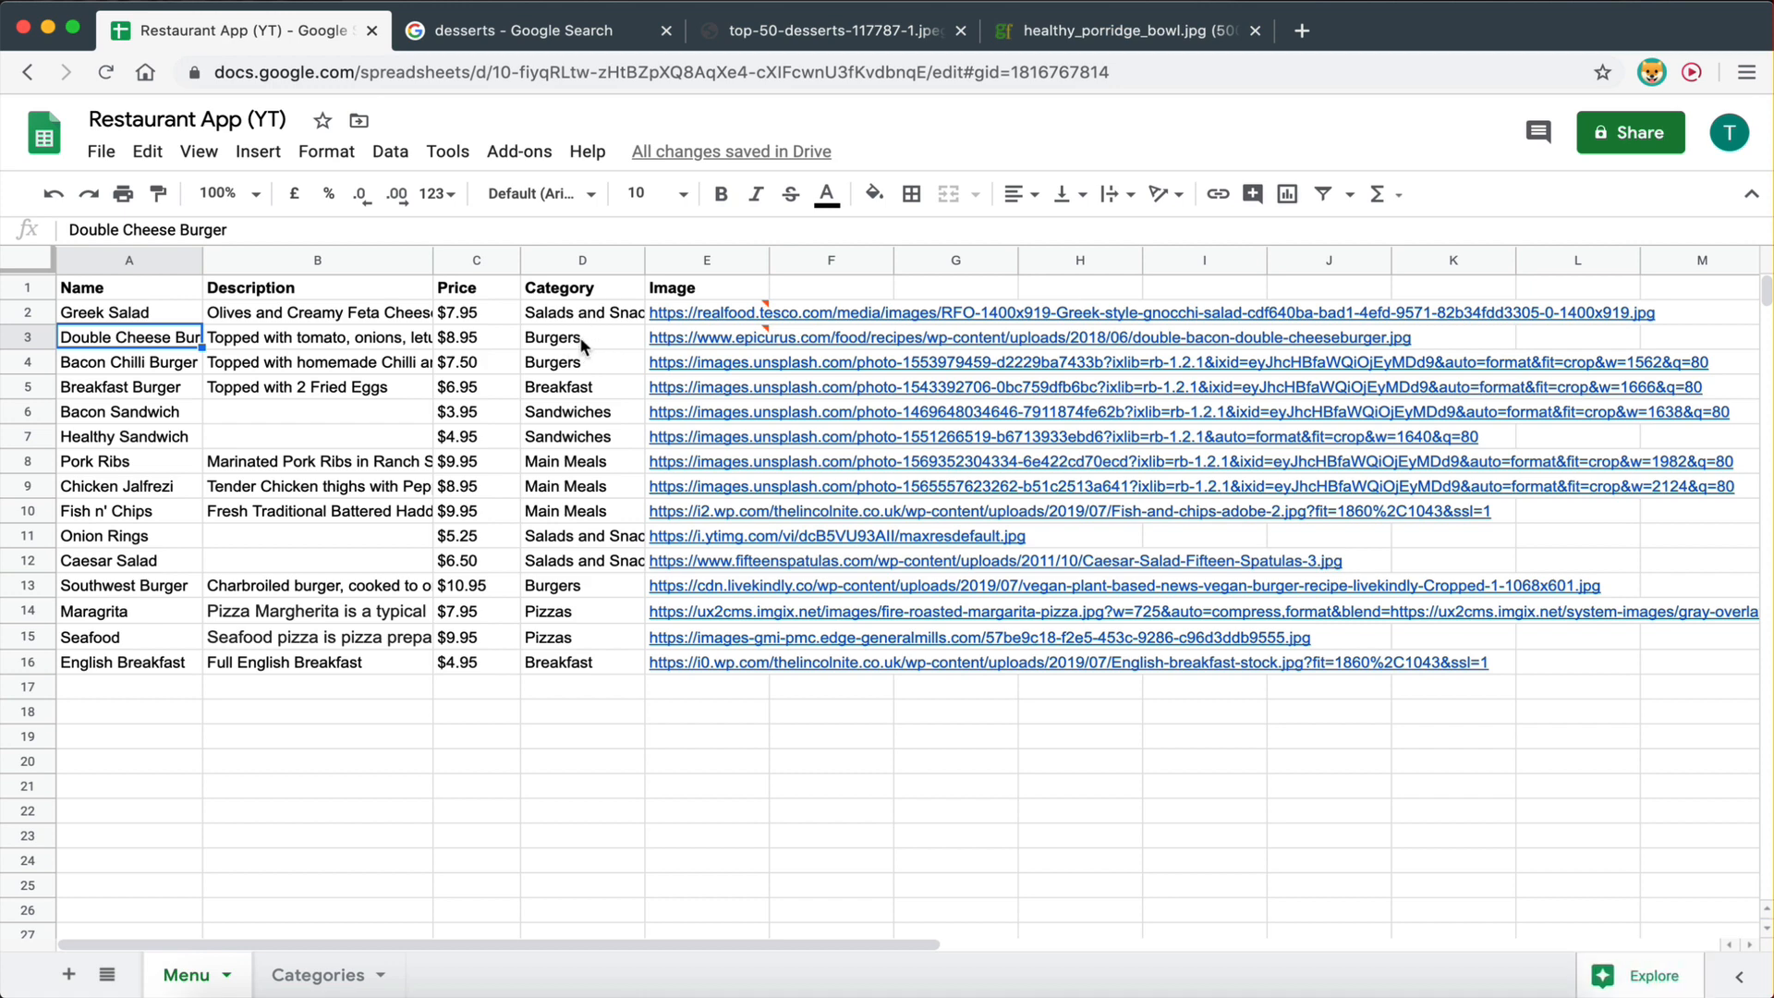
key(ctrl+Left)
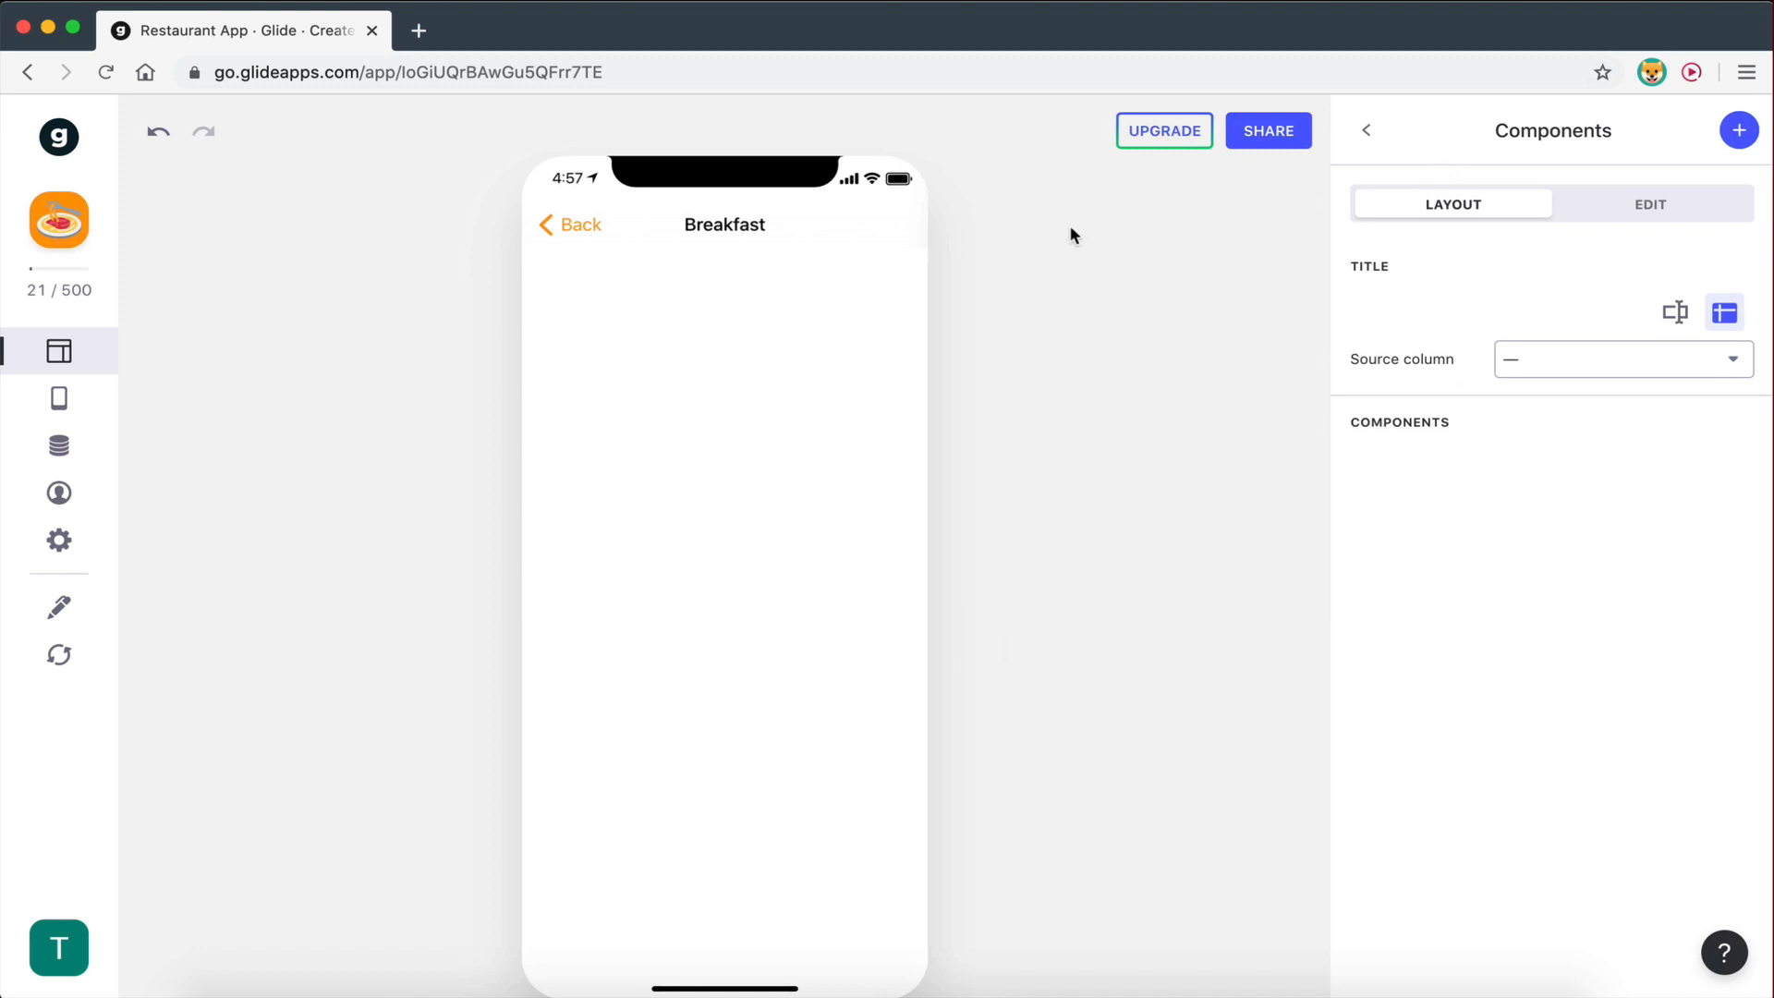
- Add an Inline List of all Menu items, with photos and descriptions, to the Breakfast screen
click(1742, 134)
scroll(1604, 555, down, 6)
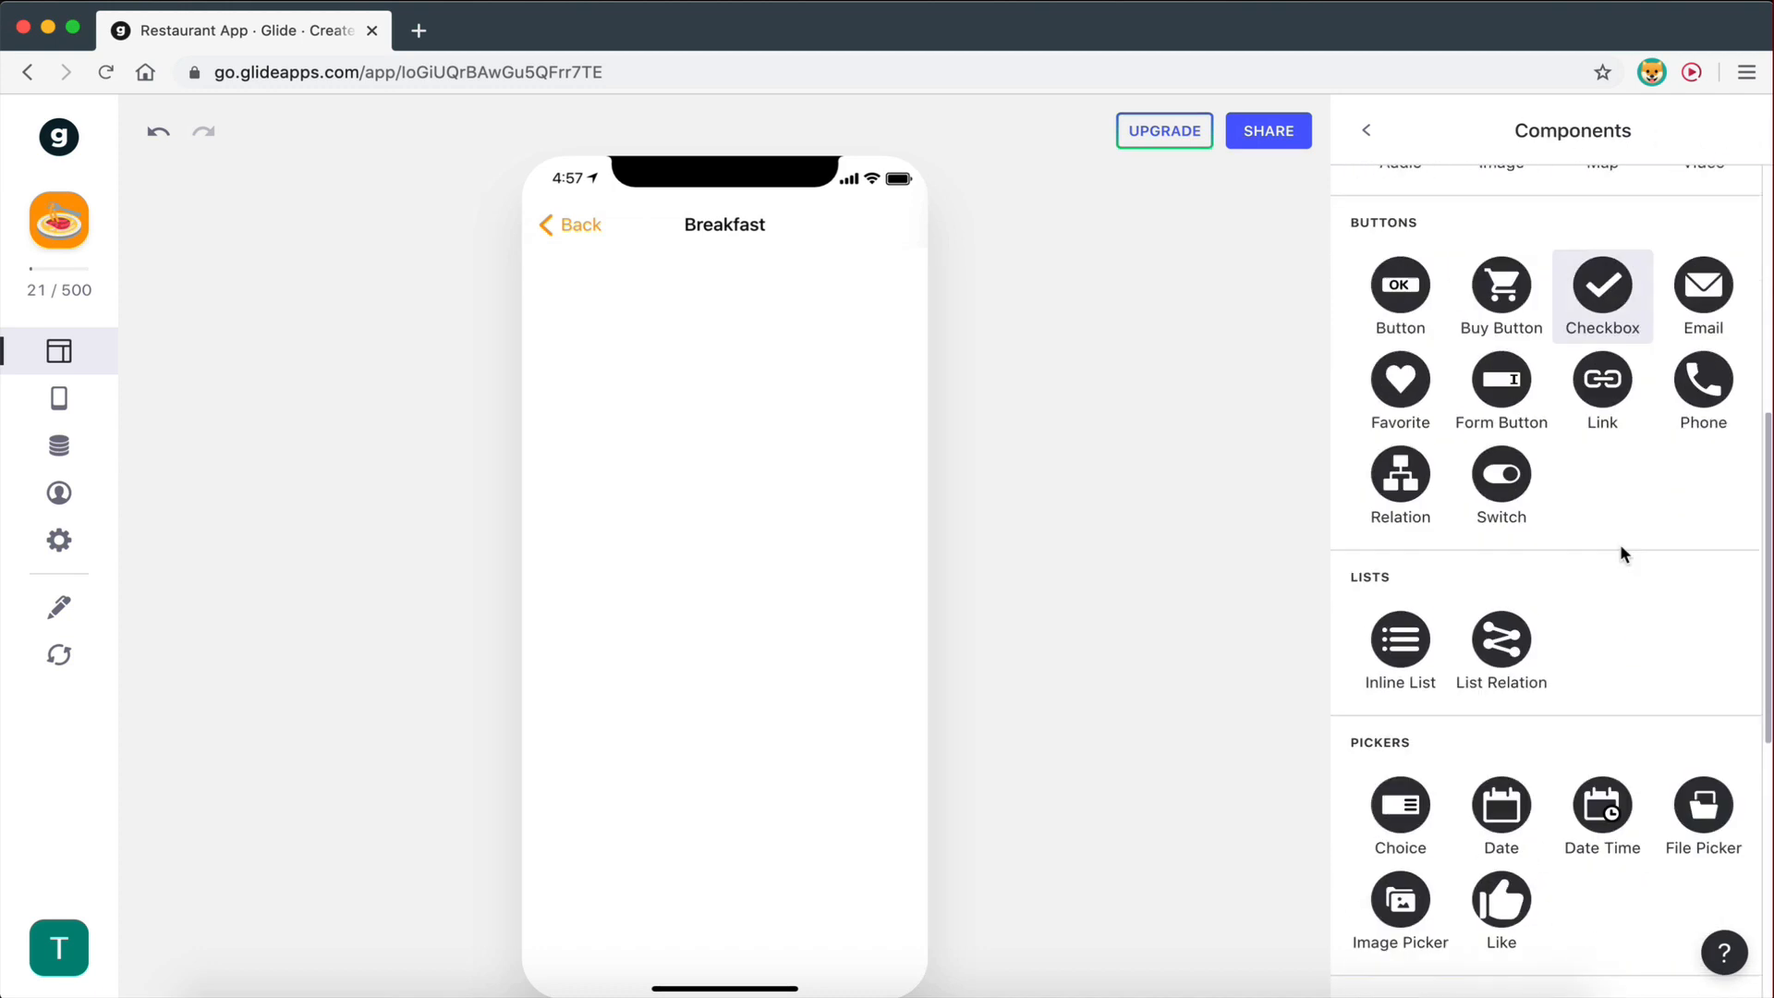
scroll(1621, 553, down, 3)
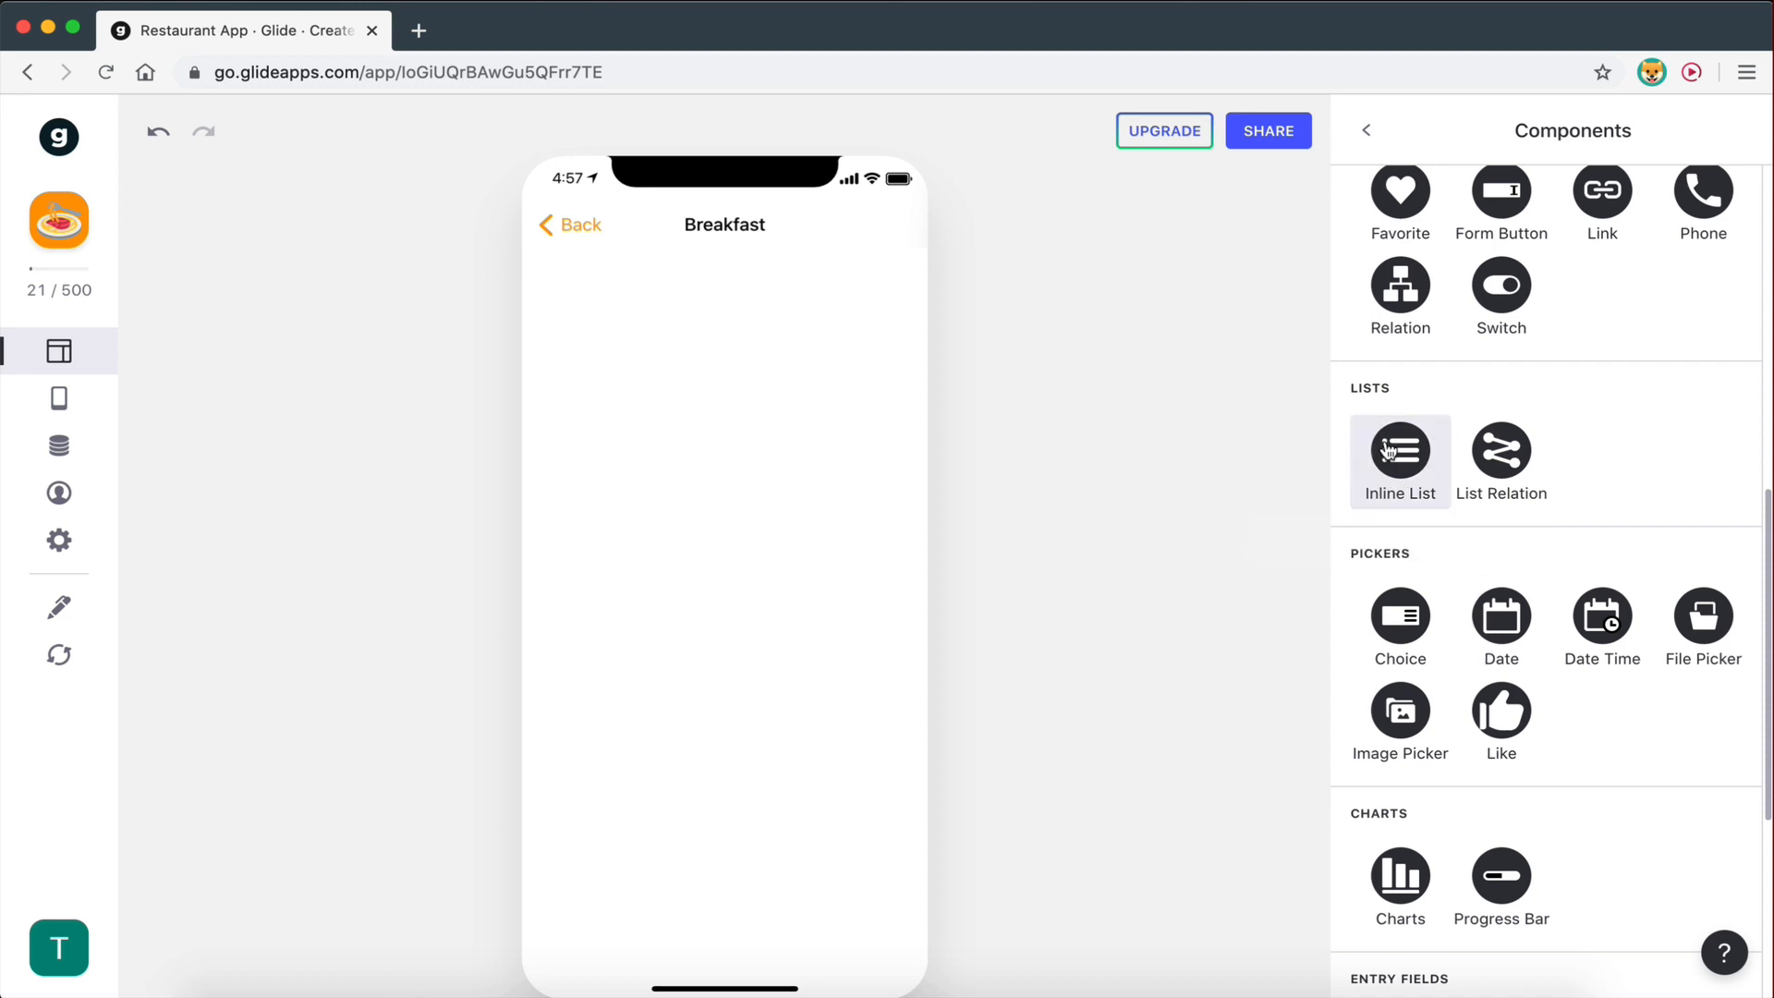
click(1389, 453)
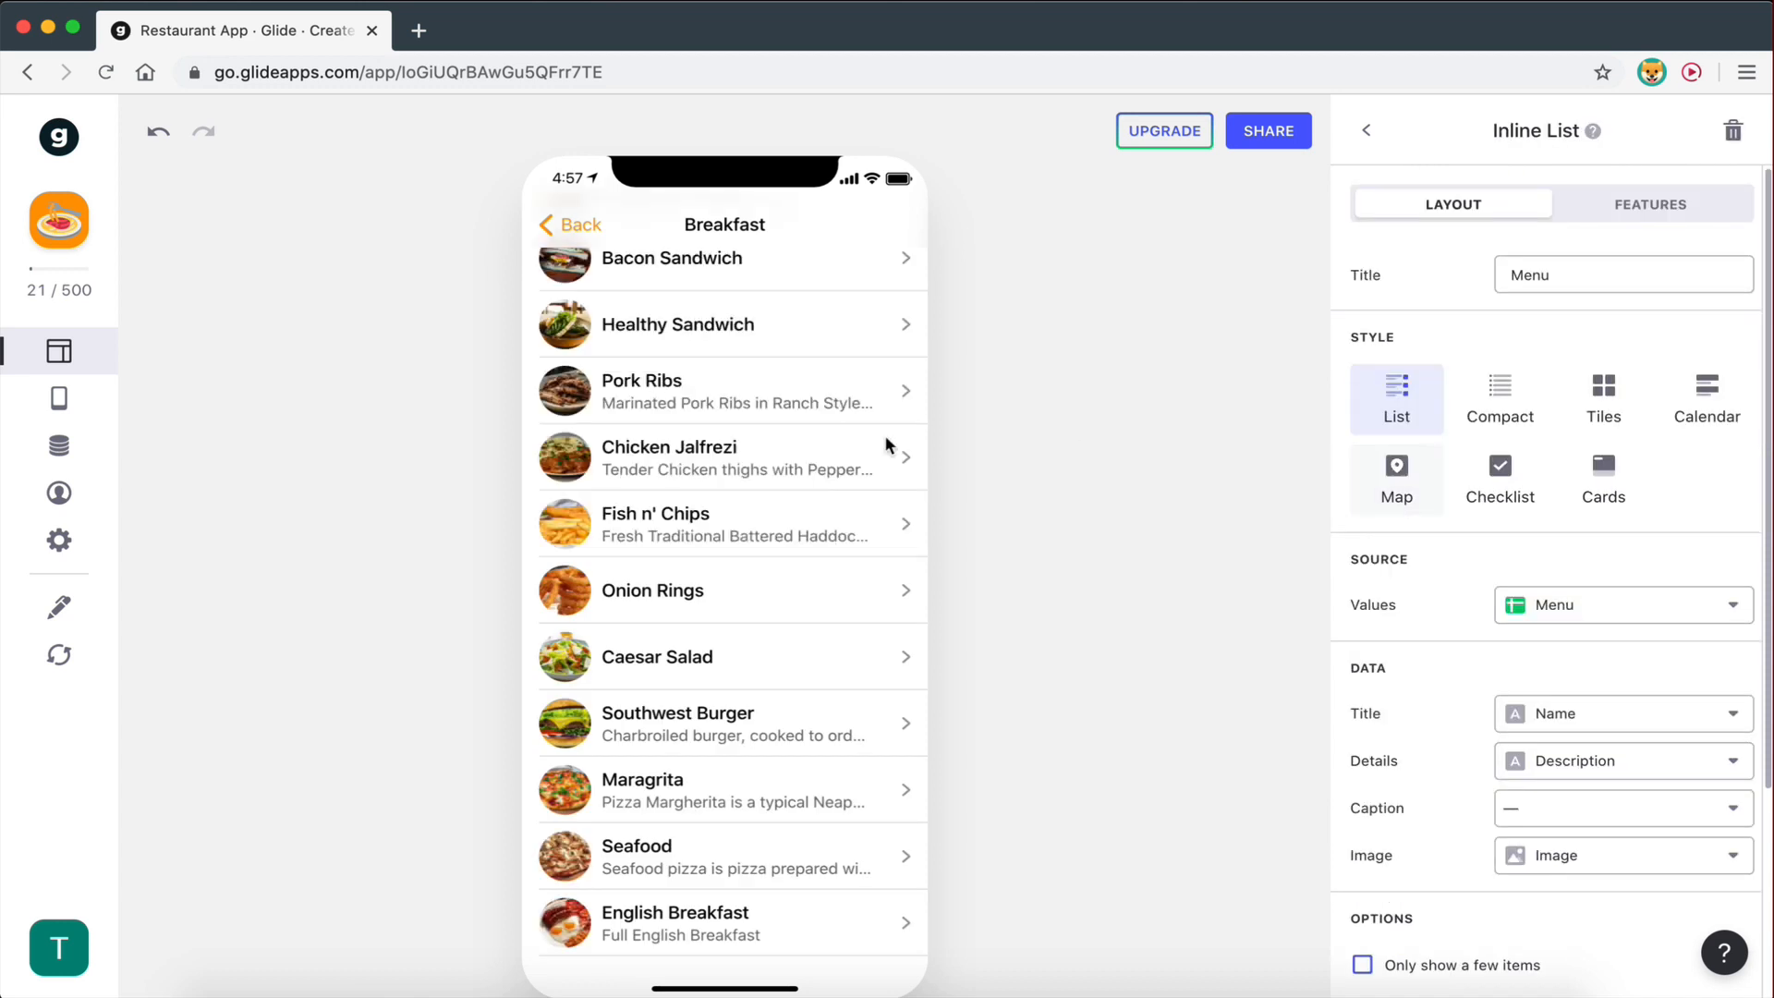
scroll(738, 510, up, 4)
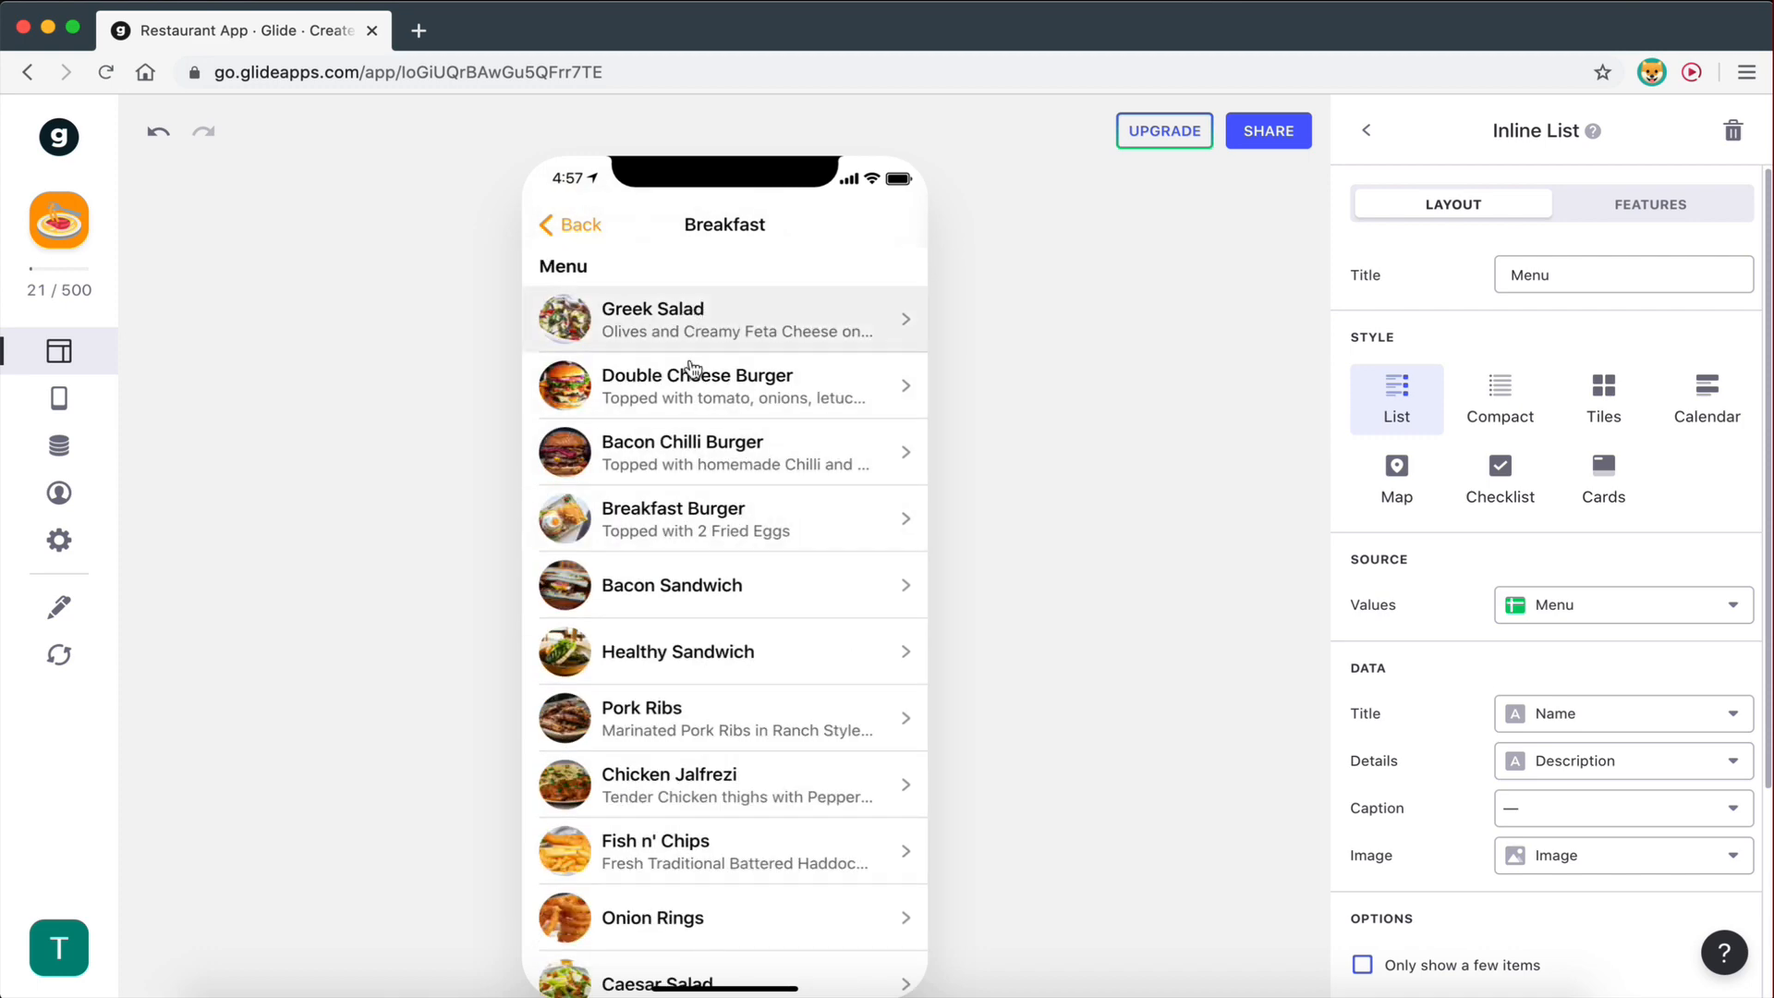
scroll(646, 638, down, 4)
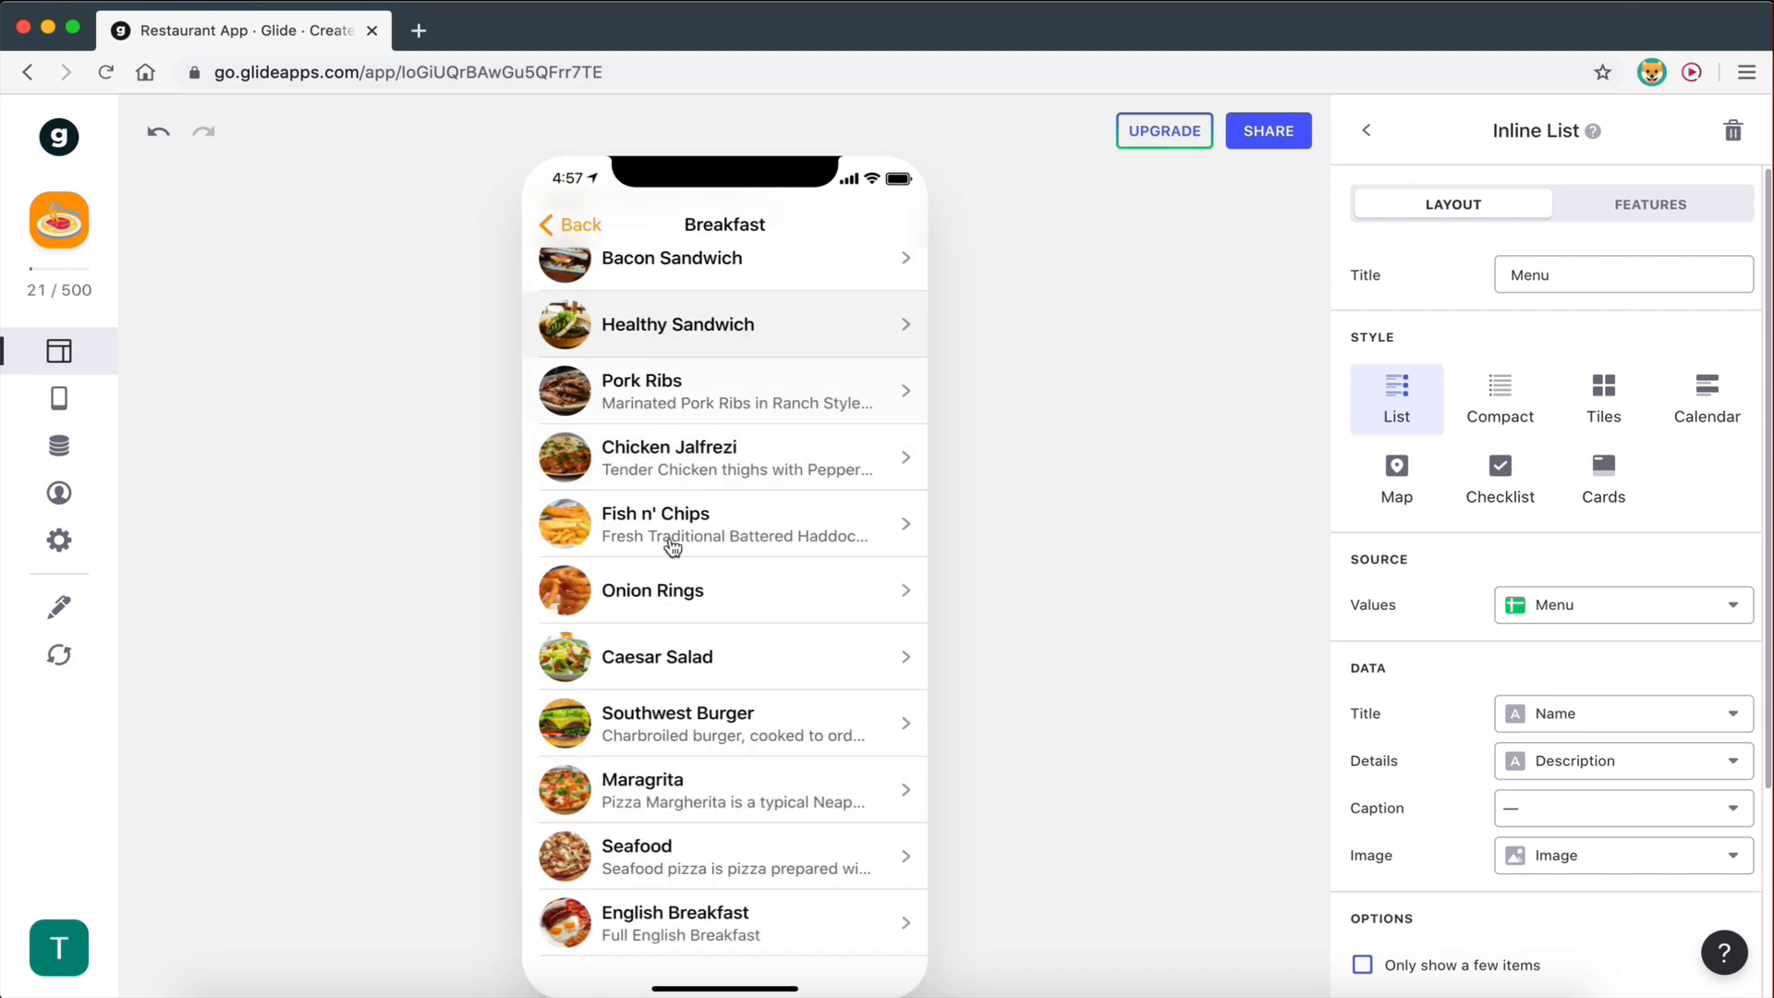
scroll(668, 545, up, 4)
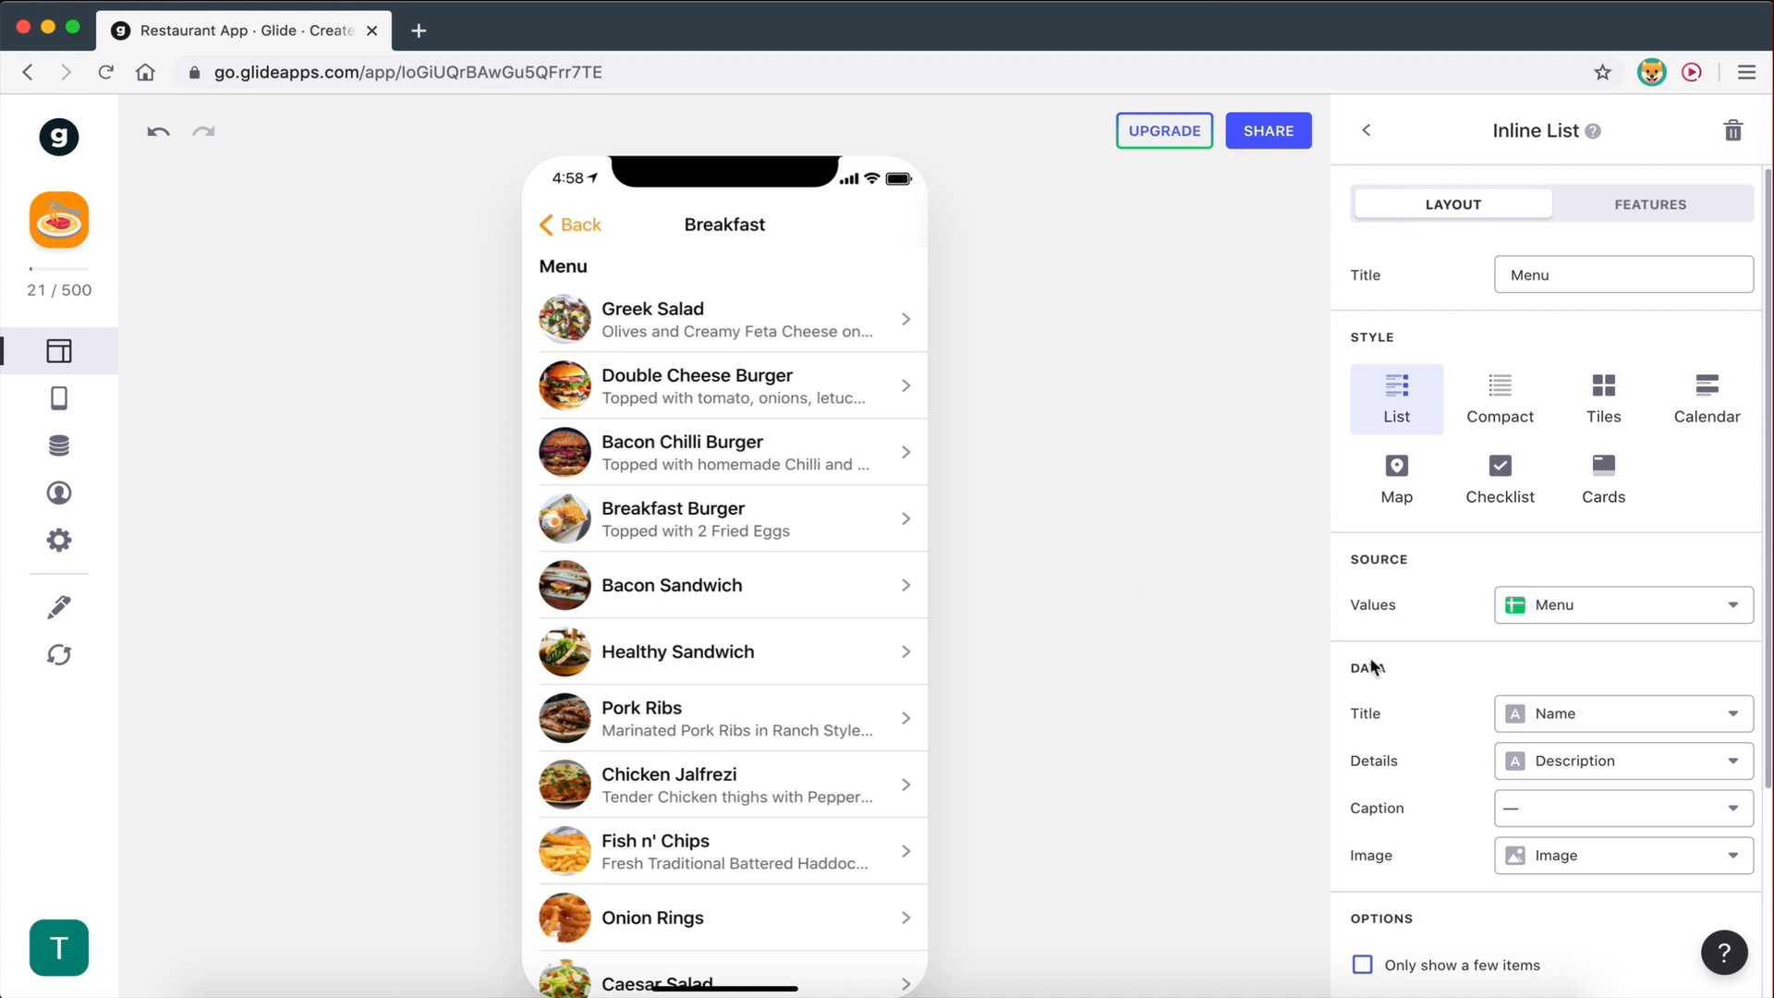
scroll(1552, 462, down, 3)
scroll(1599, 305, up, 3)
click(1642, 209)
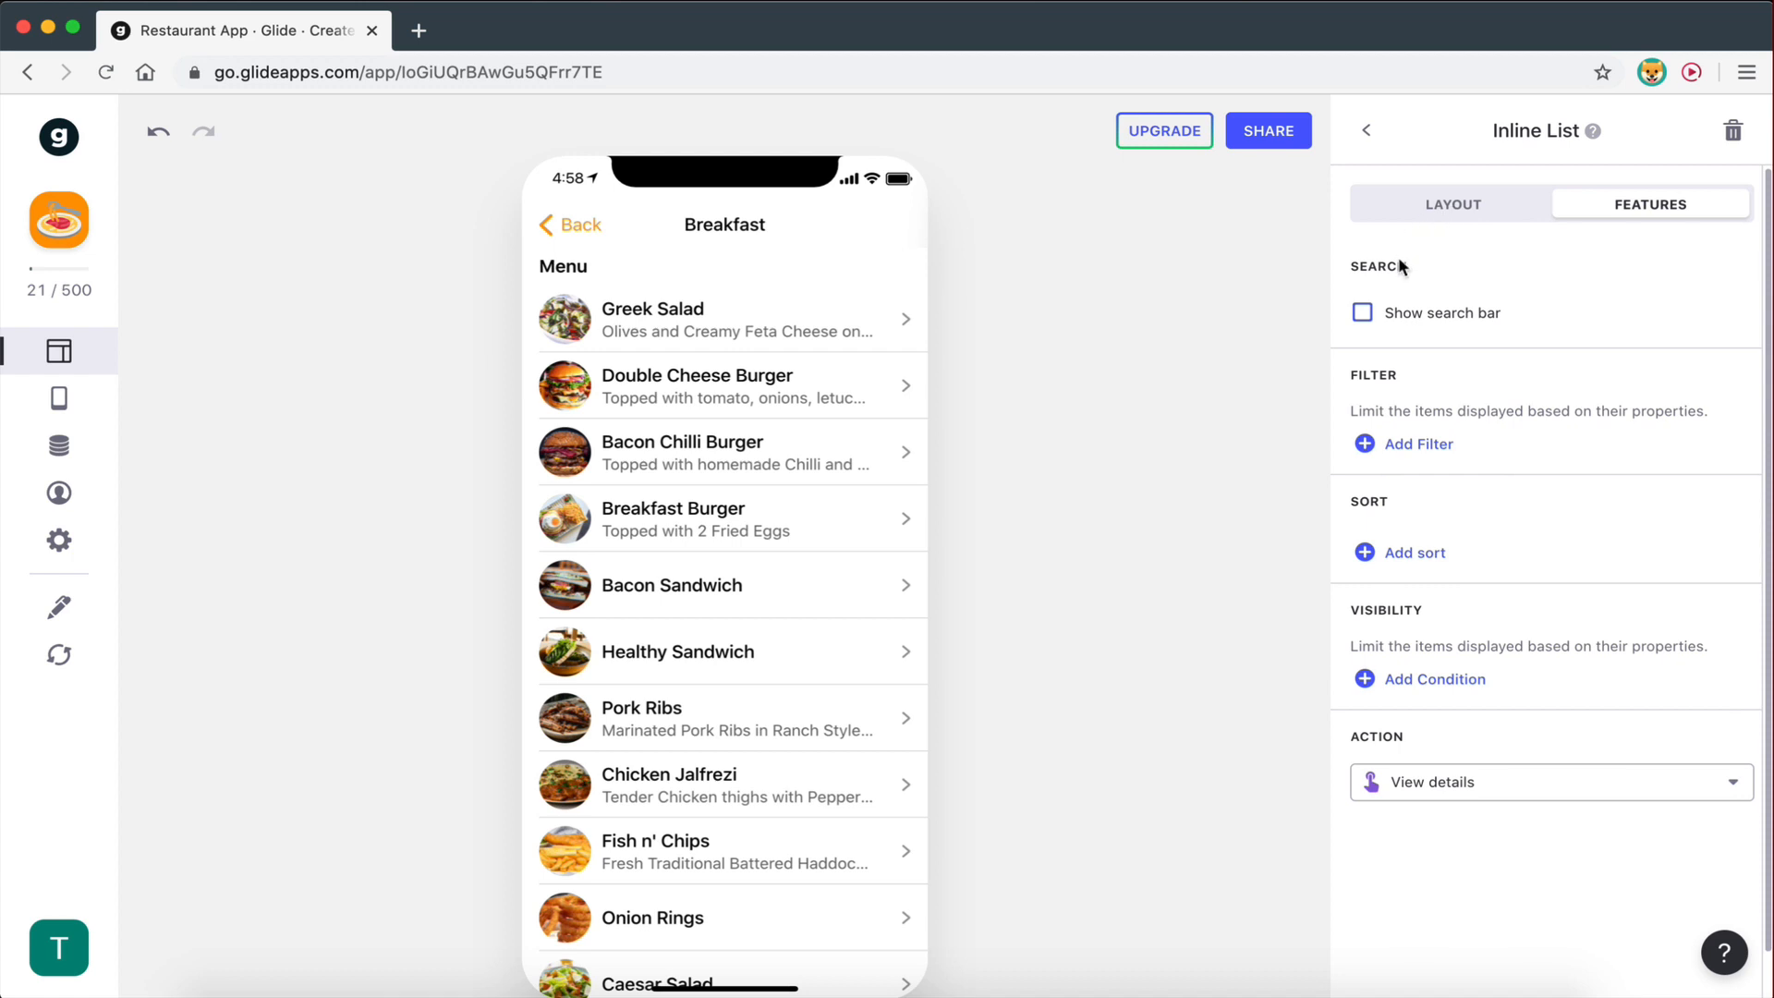
click(1365, 446)
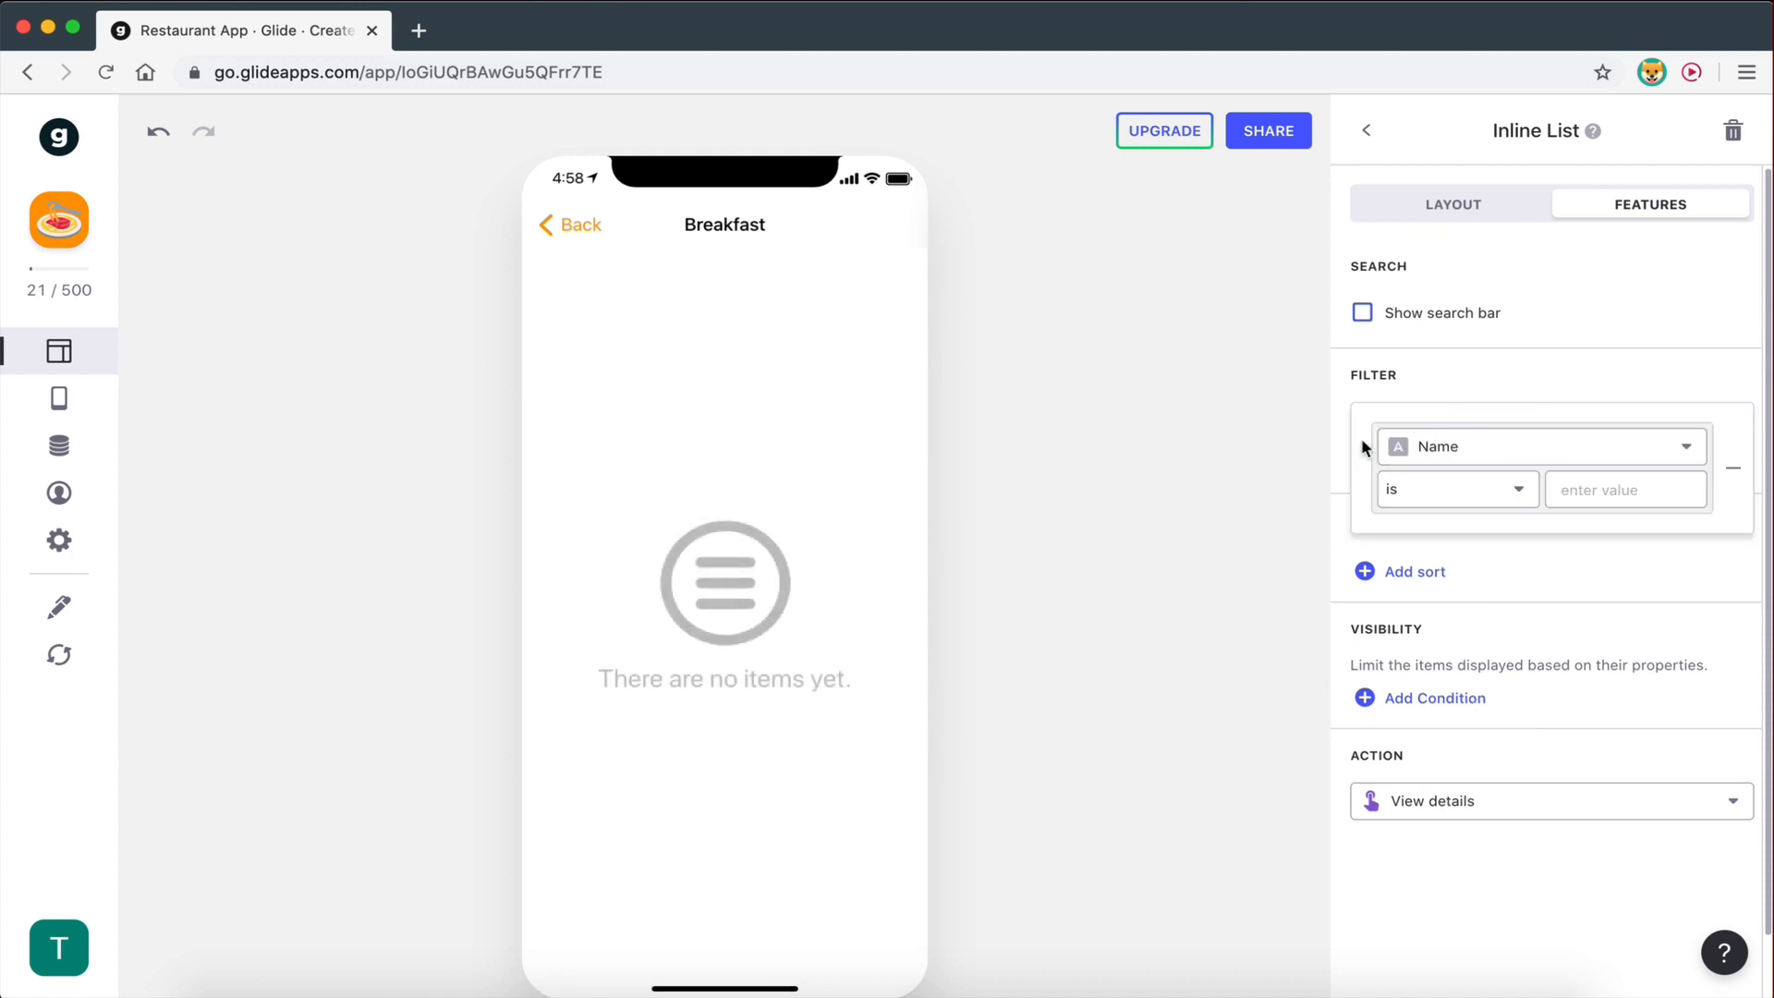
click(1448, 448)
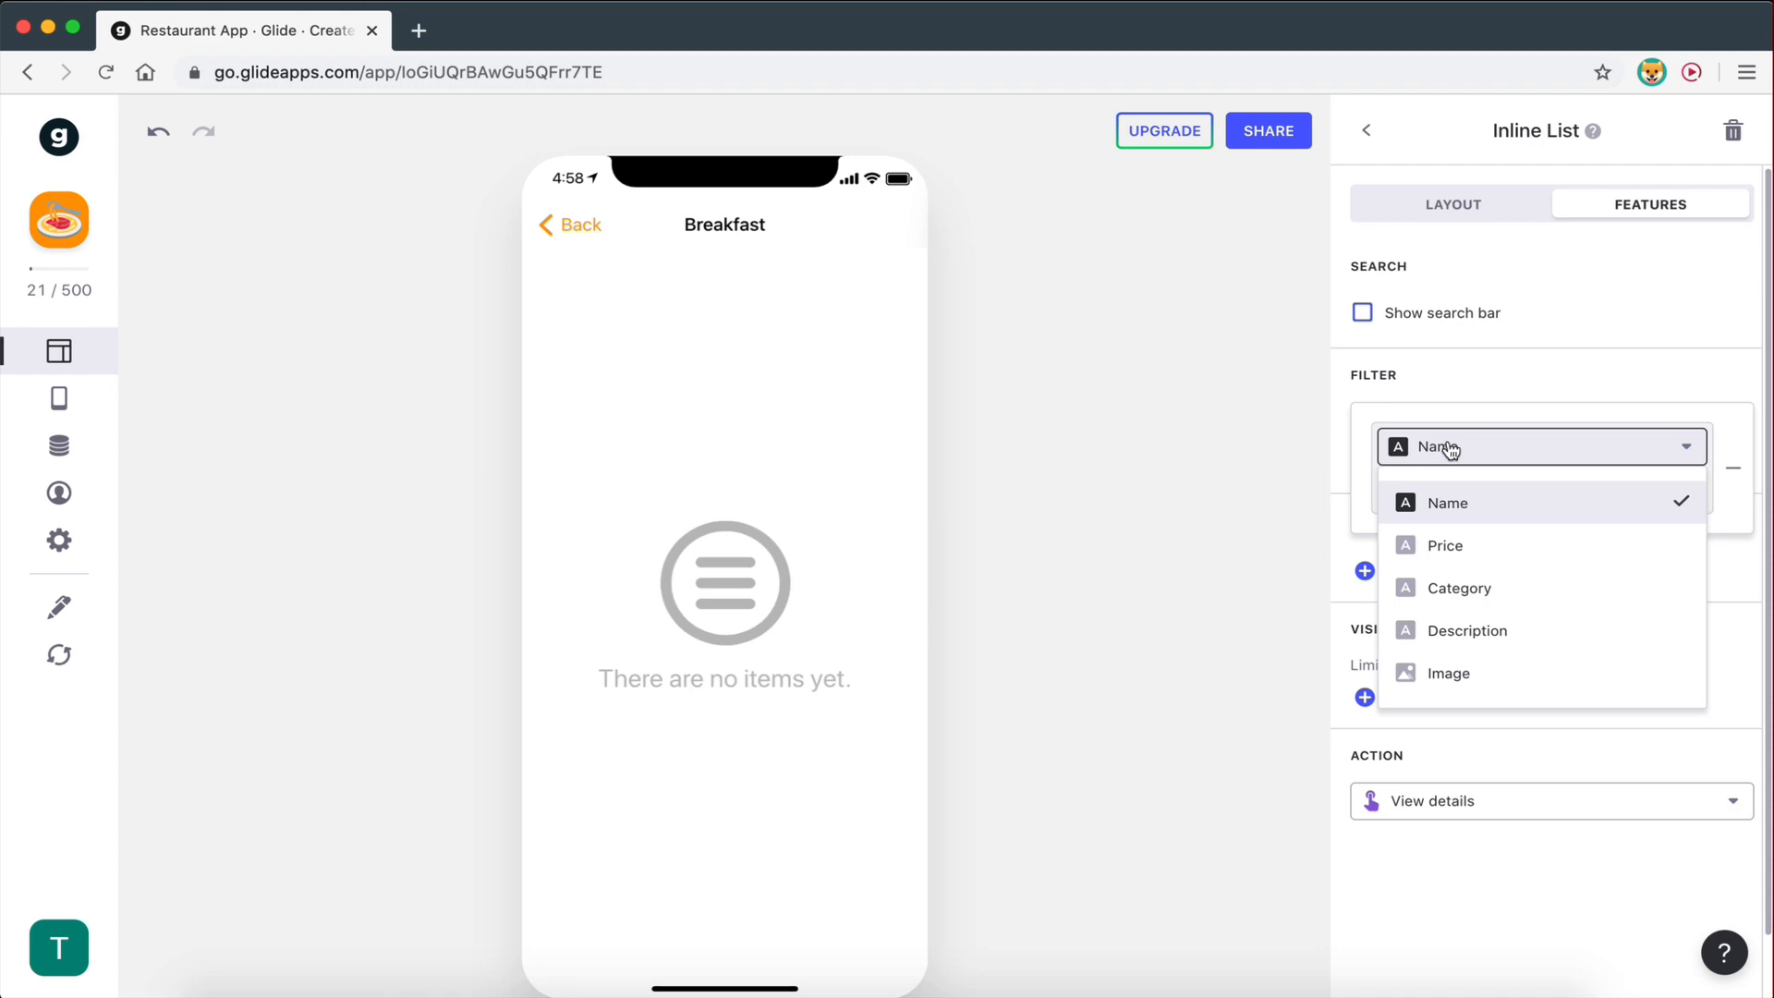
click(1460, 592)
key(ctrl+Right)
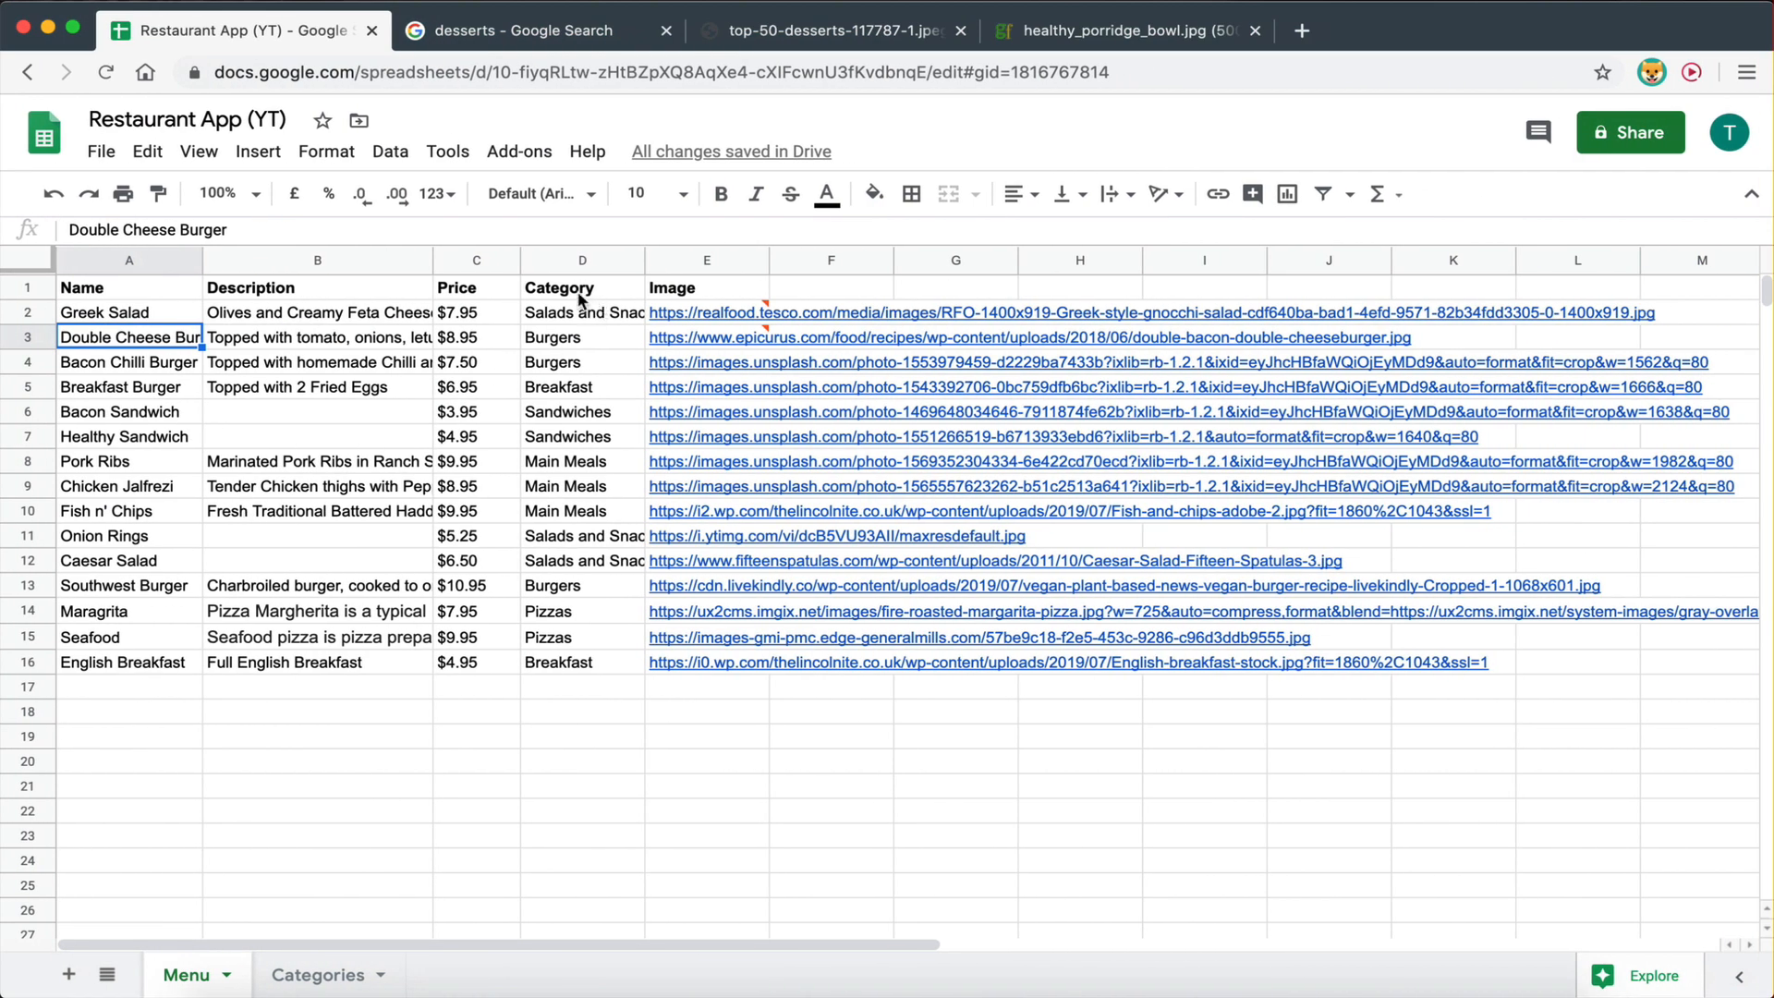
drag(580, 299, 582, 664)
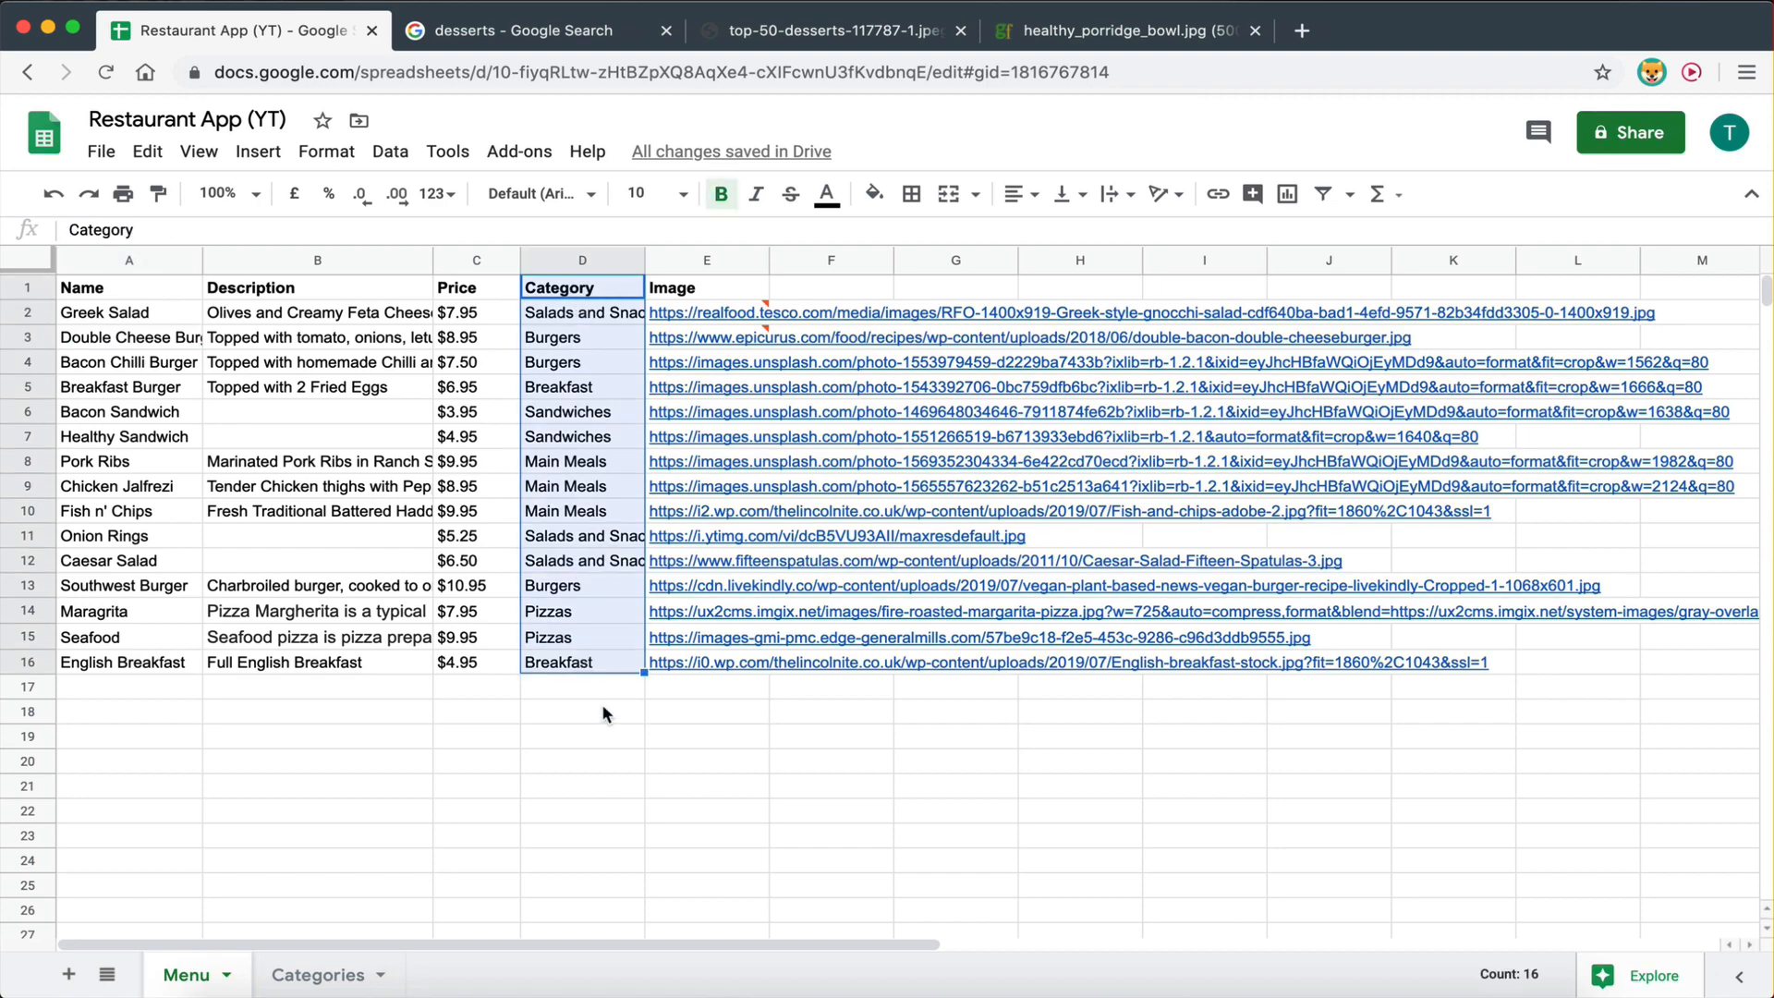
key(ctrl+Left)
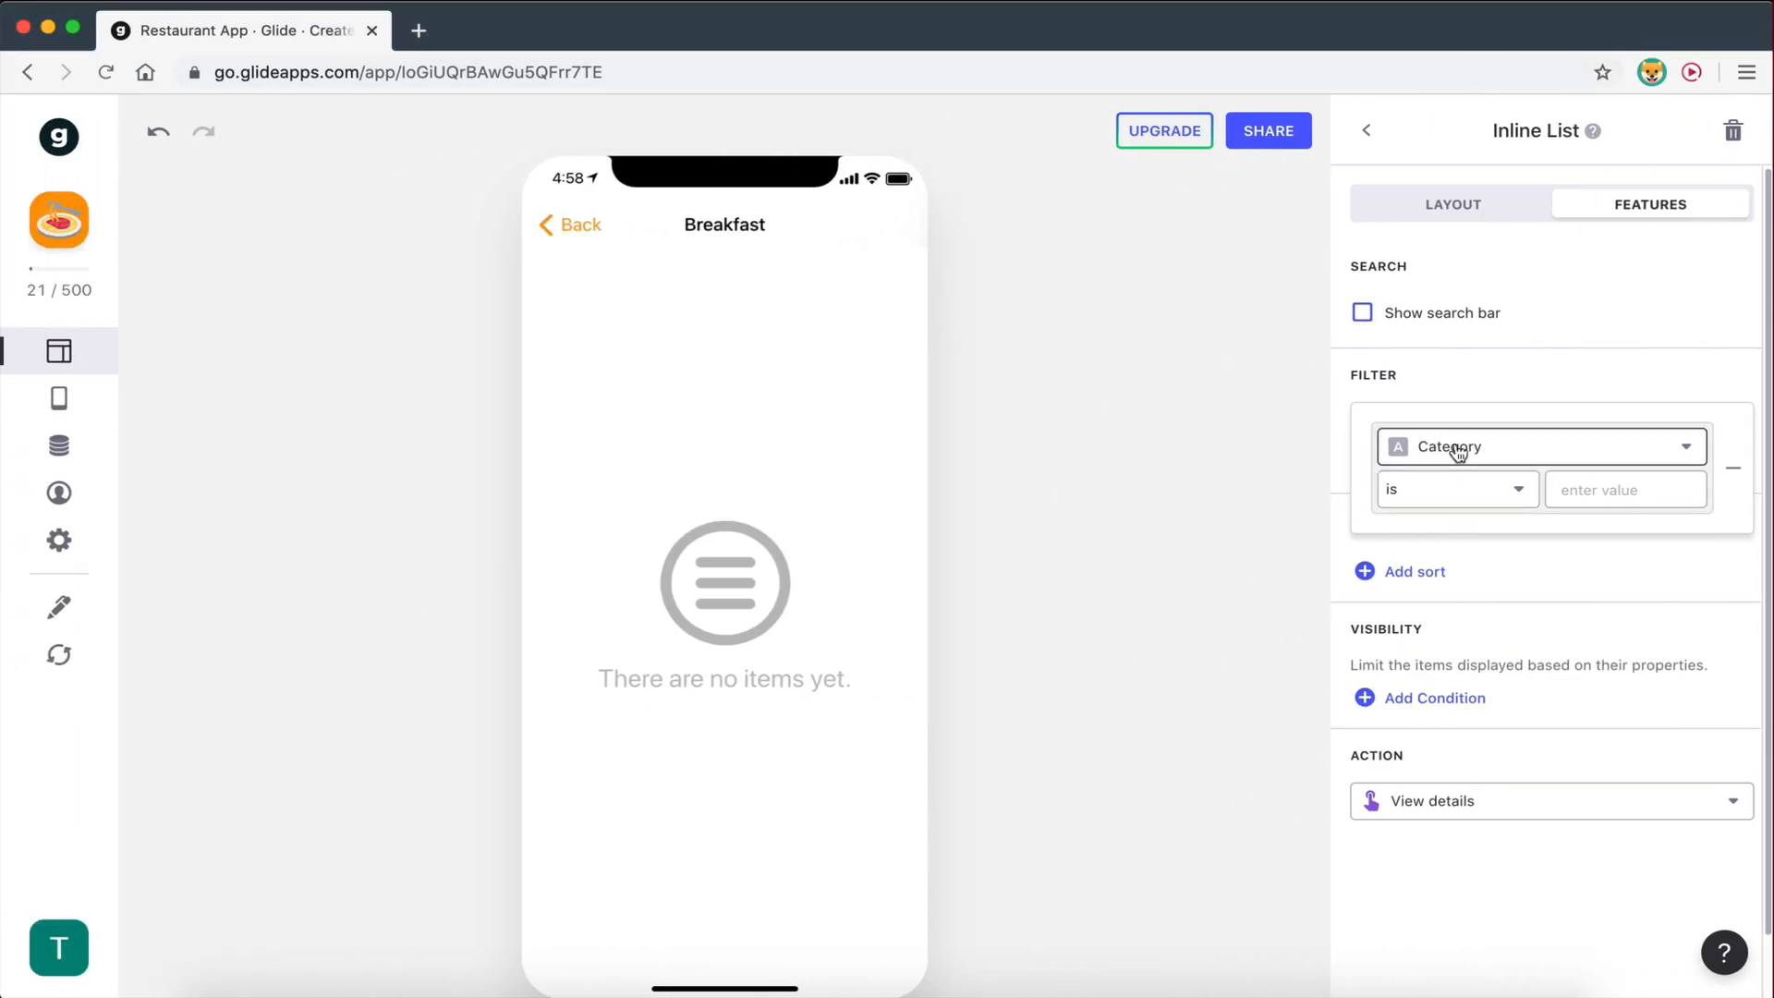
click(1446, 507)
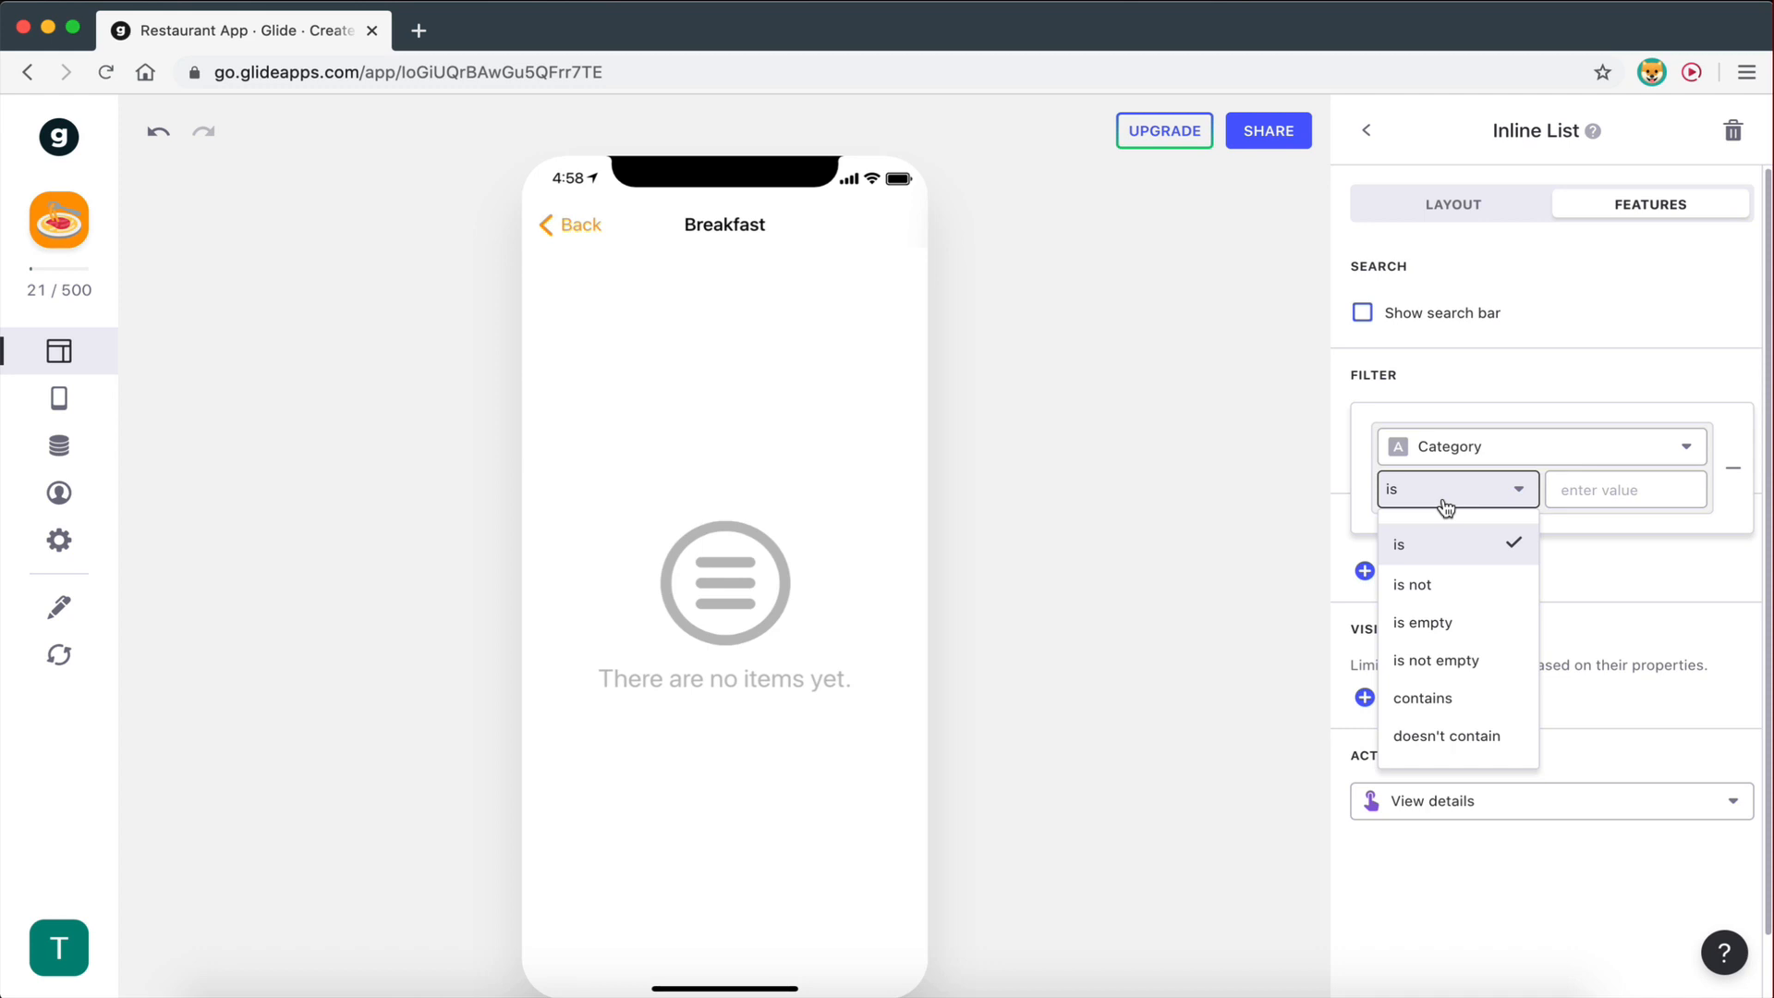
click(1439, 544)
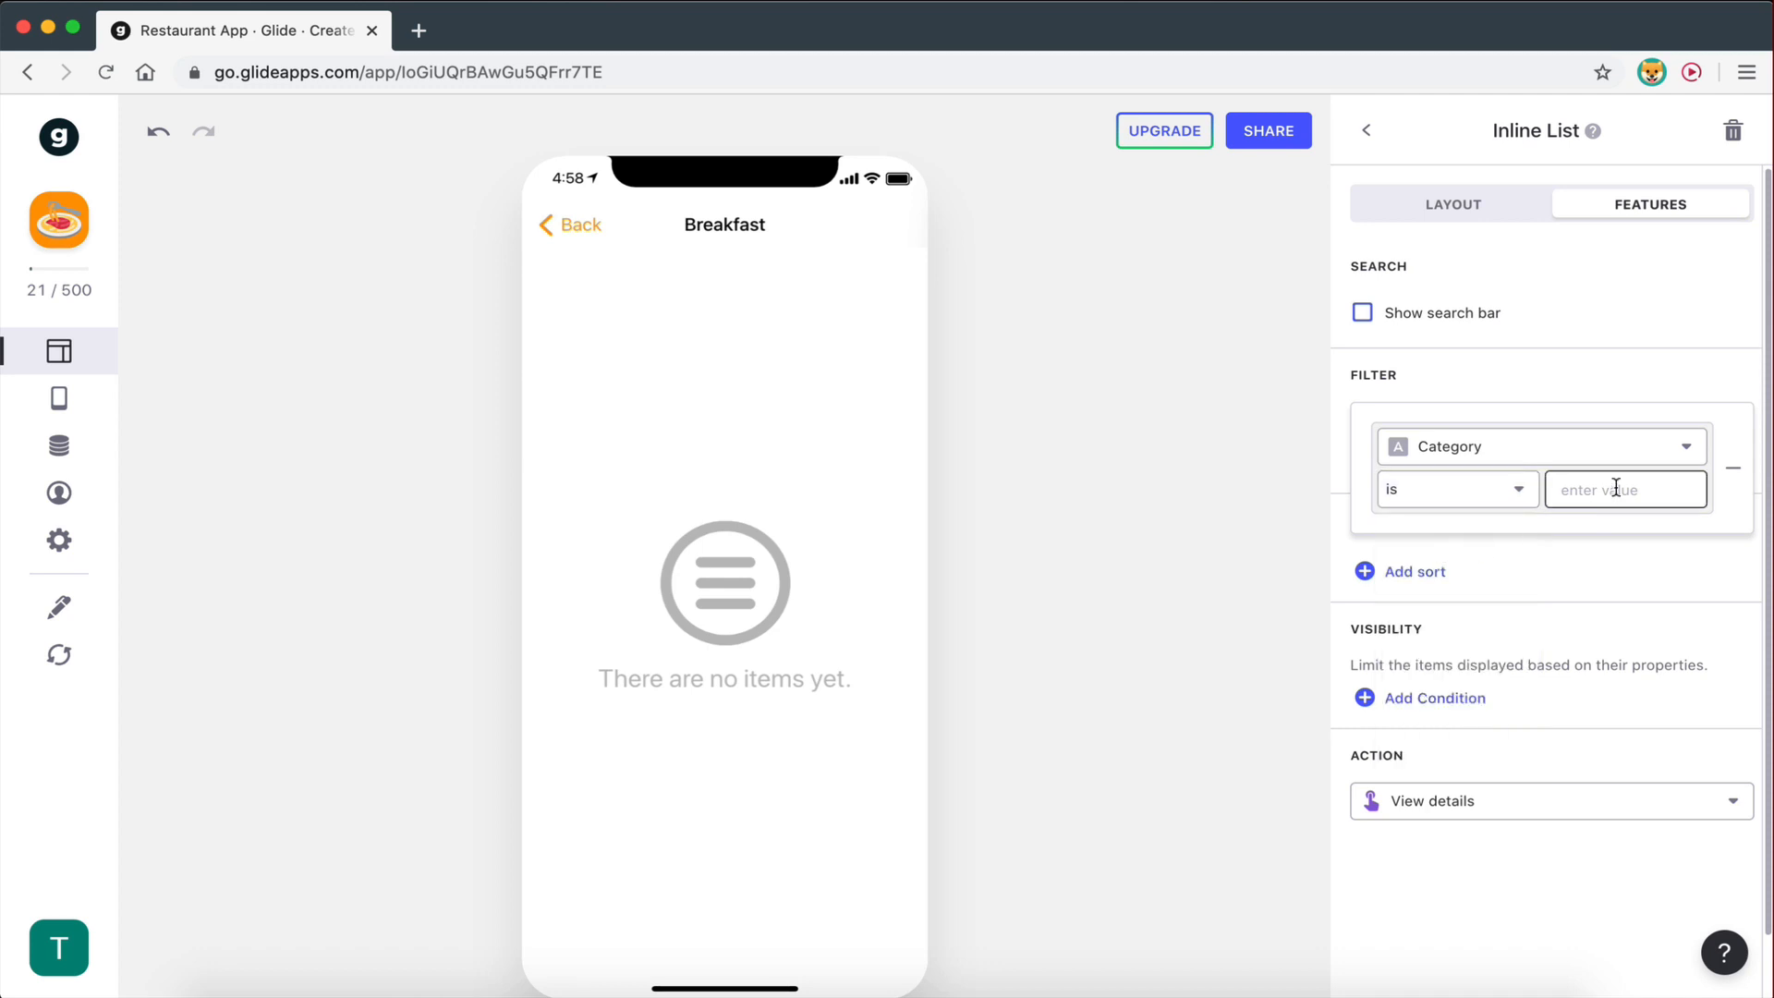
click(1615, 488)
click(1551, 450)
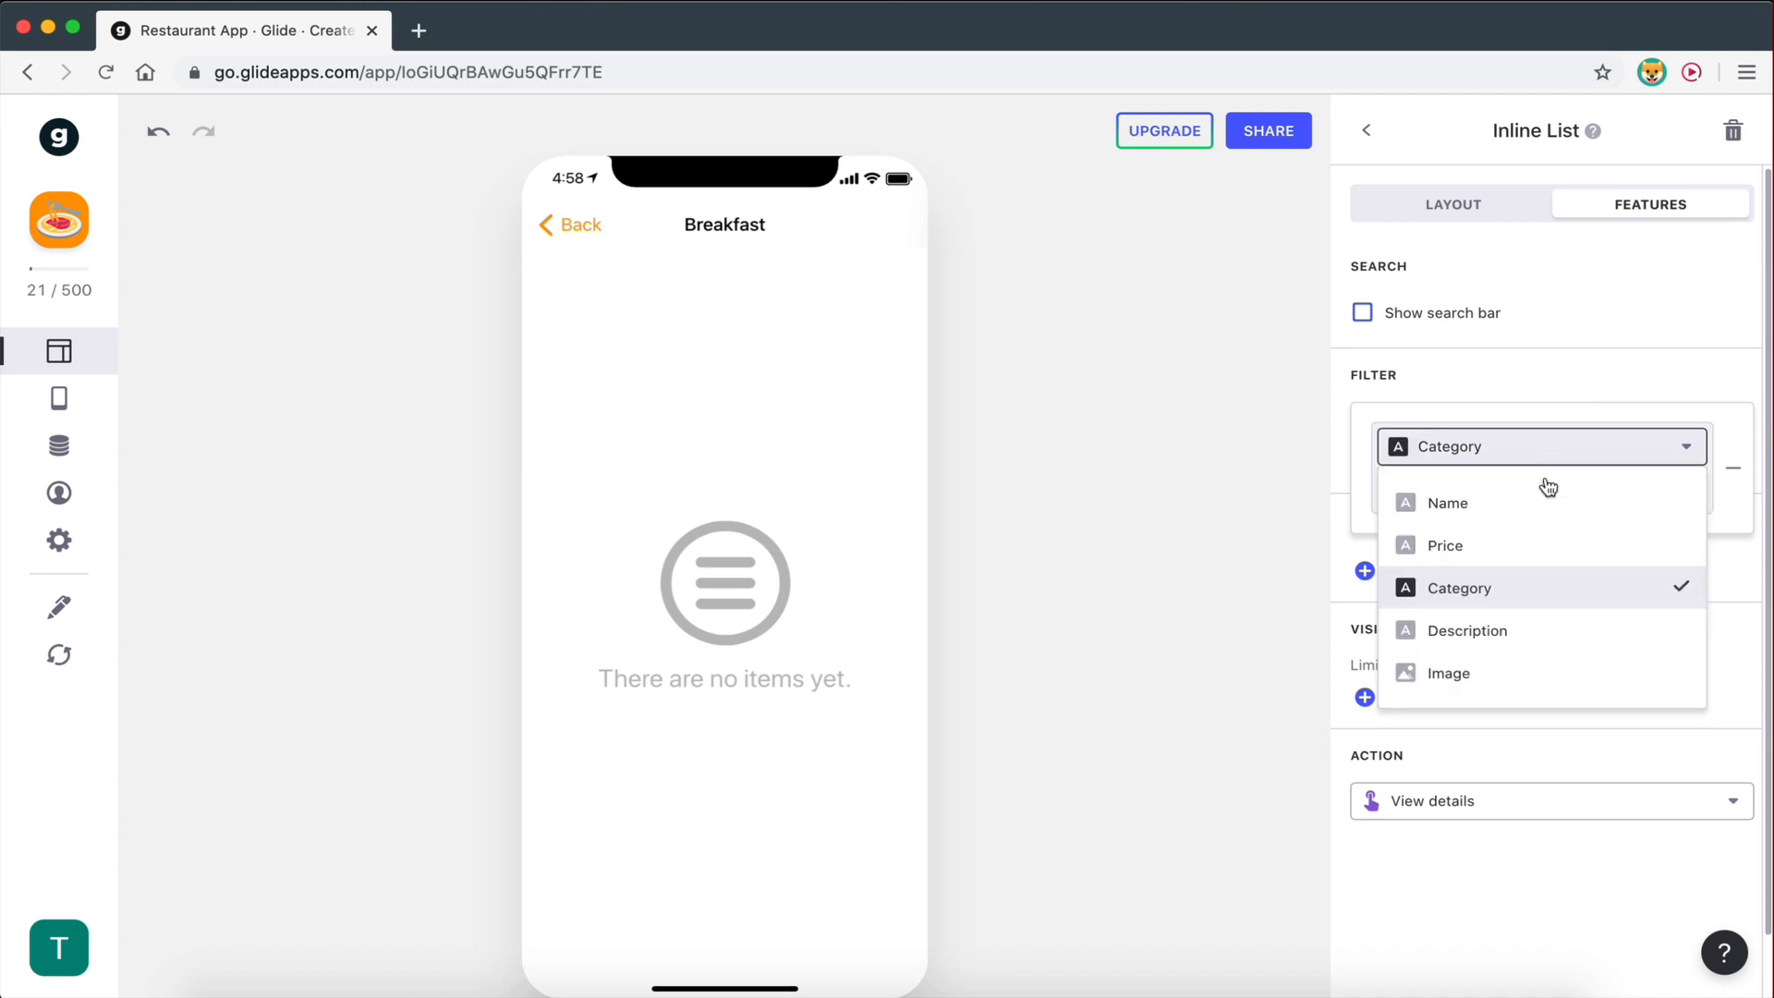
click(1556, 269)
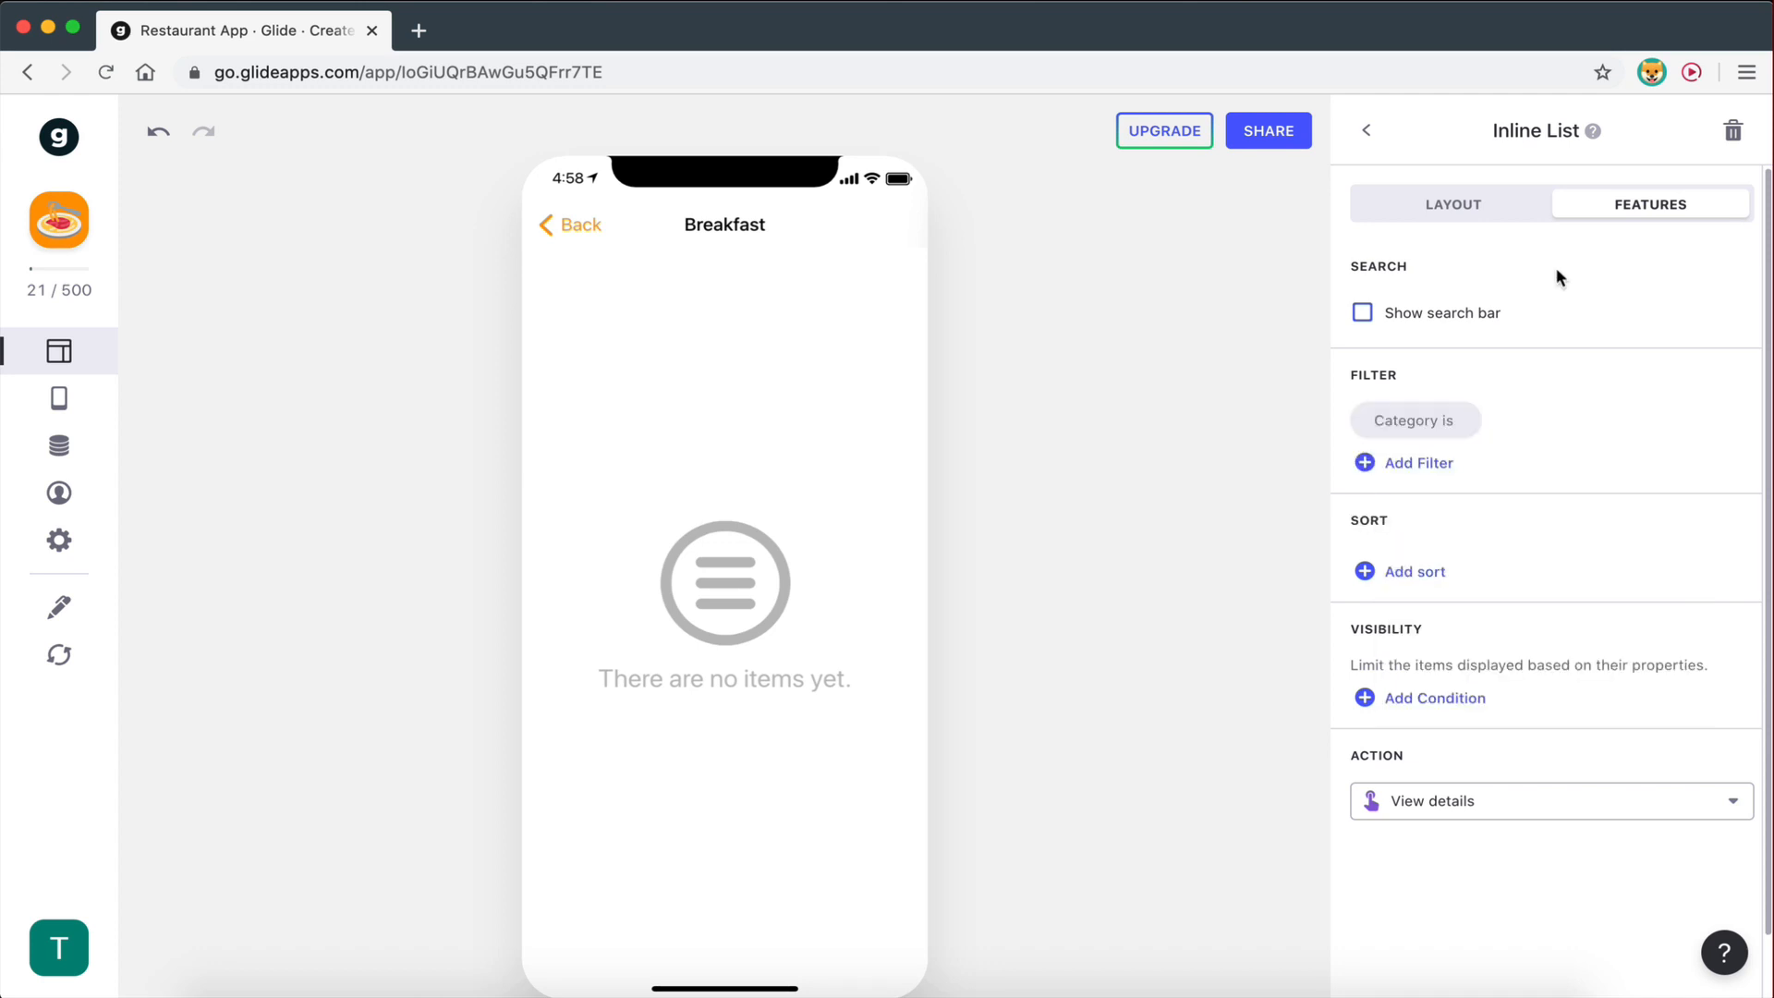
click(1419, 427)
click(1458, 492)
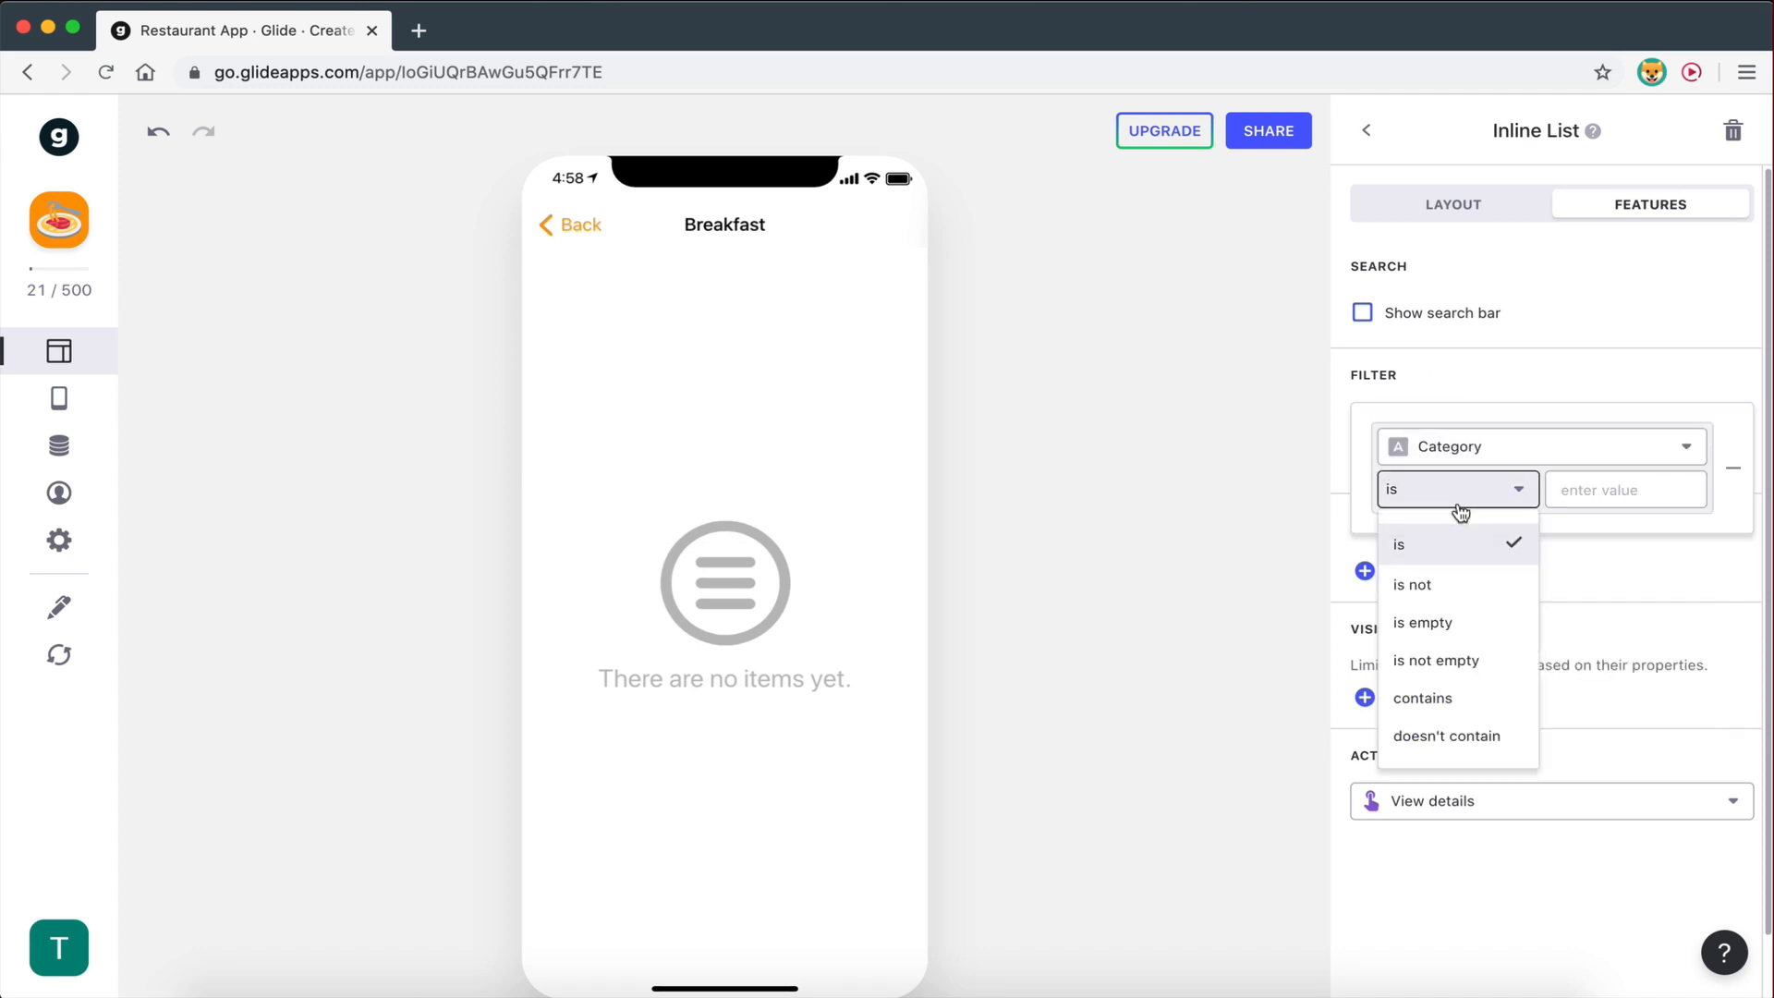
click(1565, 366)
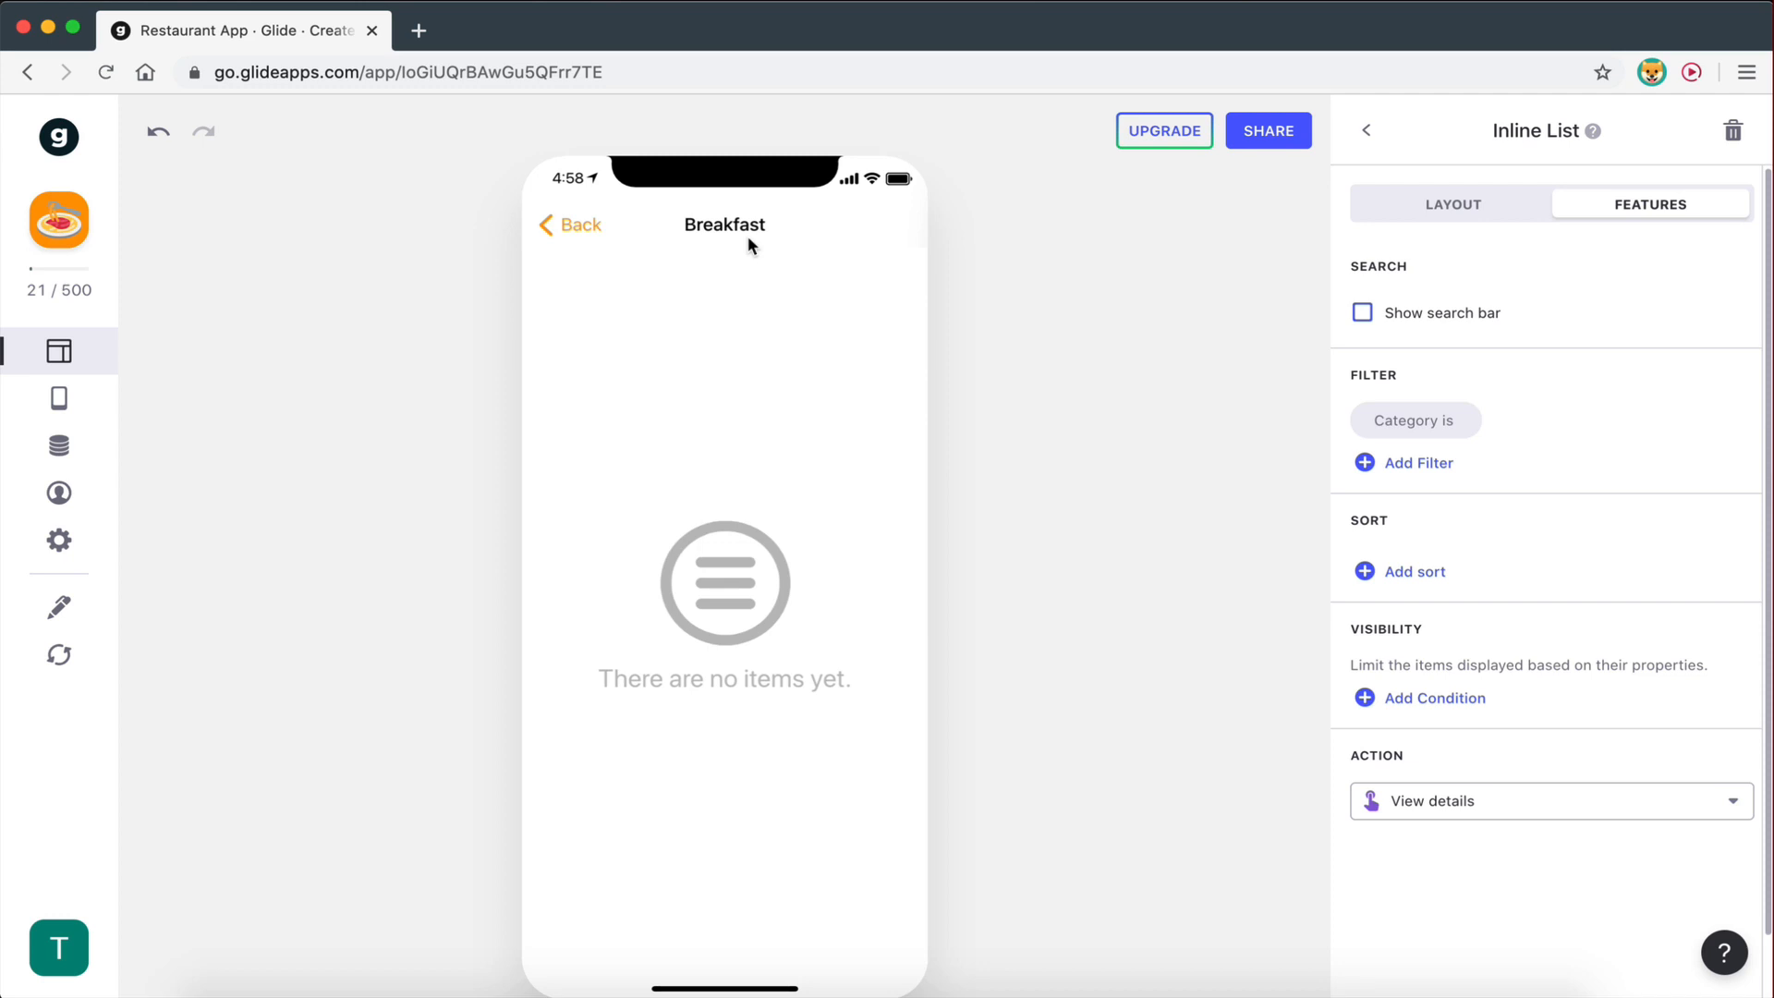
click(1453, 204)
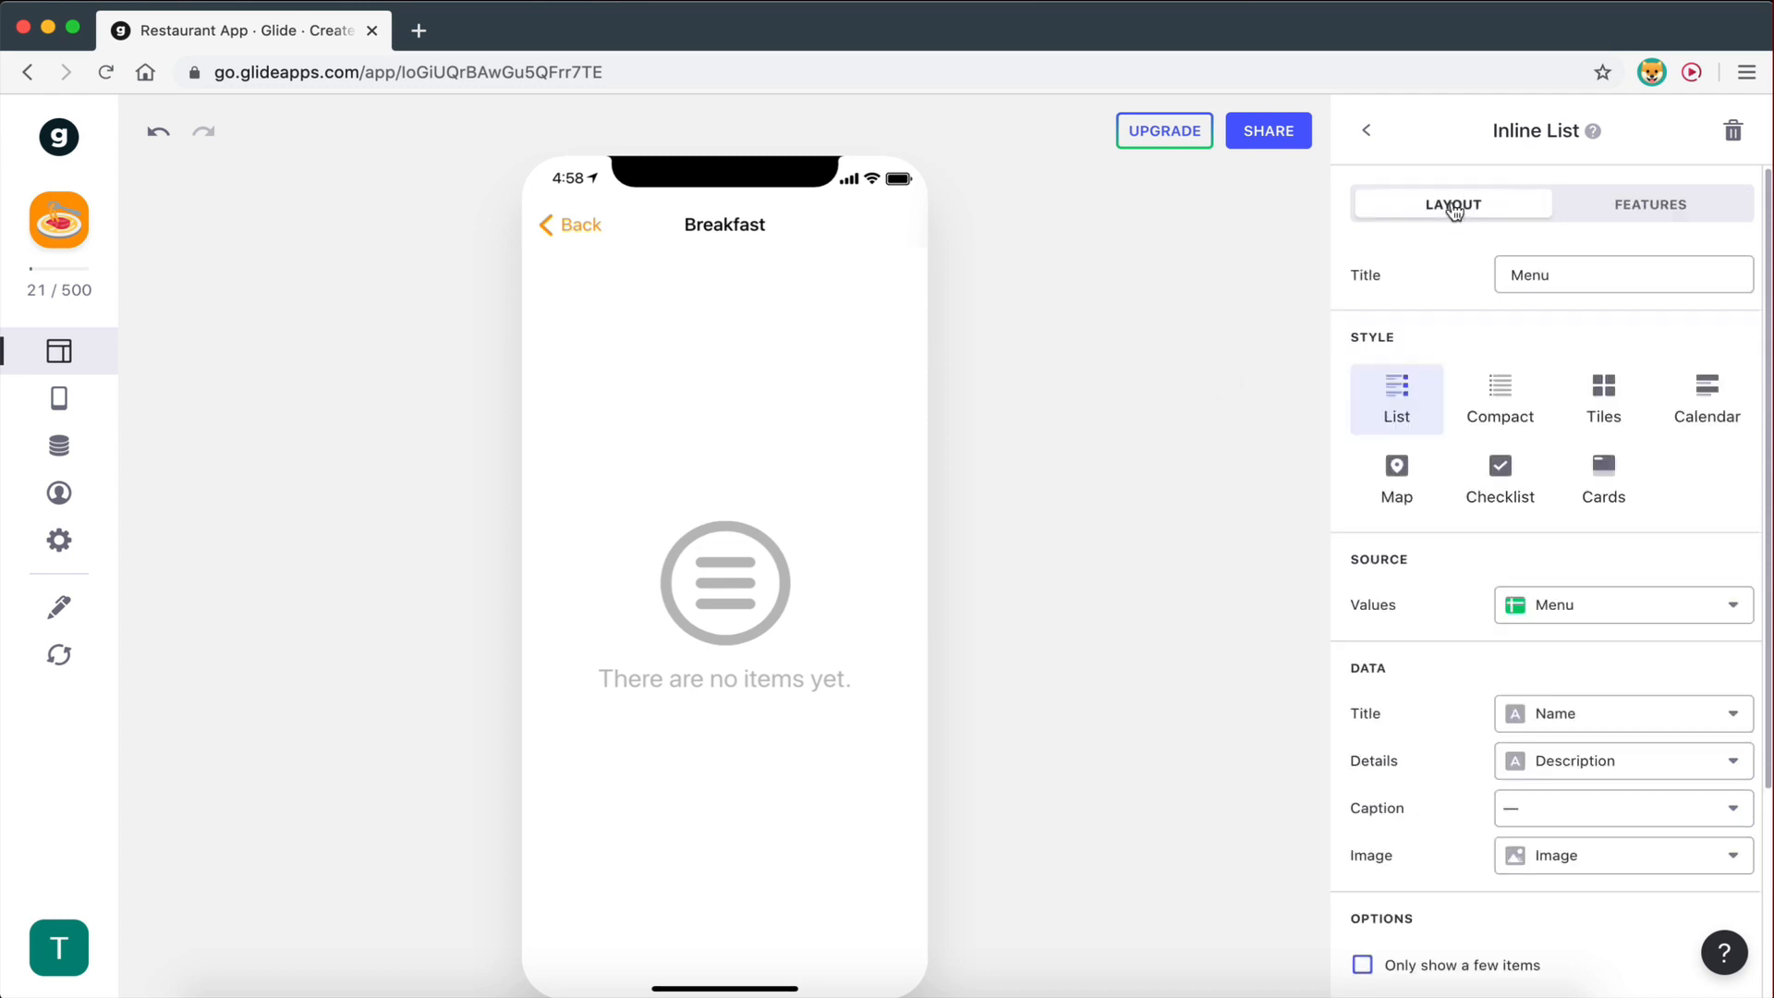
scroll(1540, 804, down, 3)
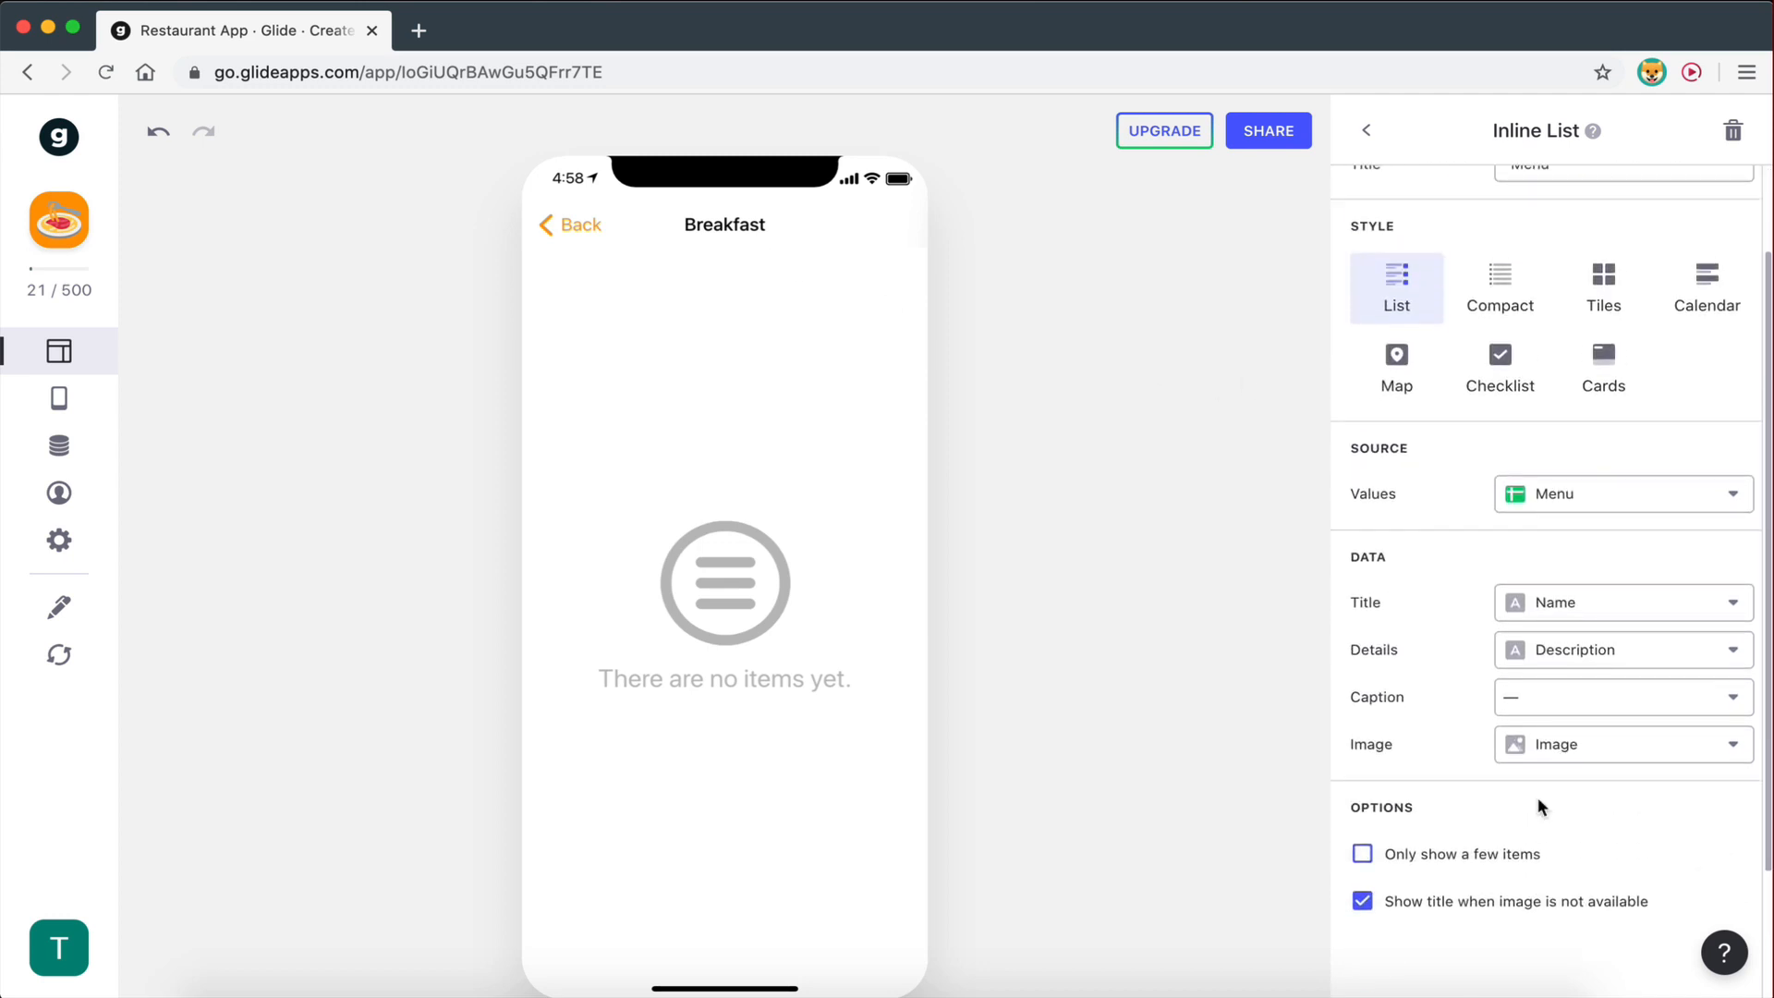
scroll(1538, 796, up, 2)
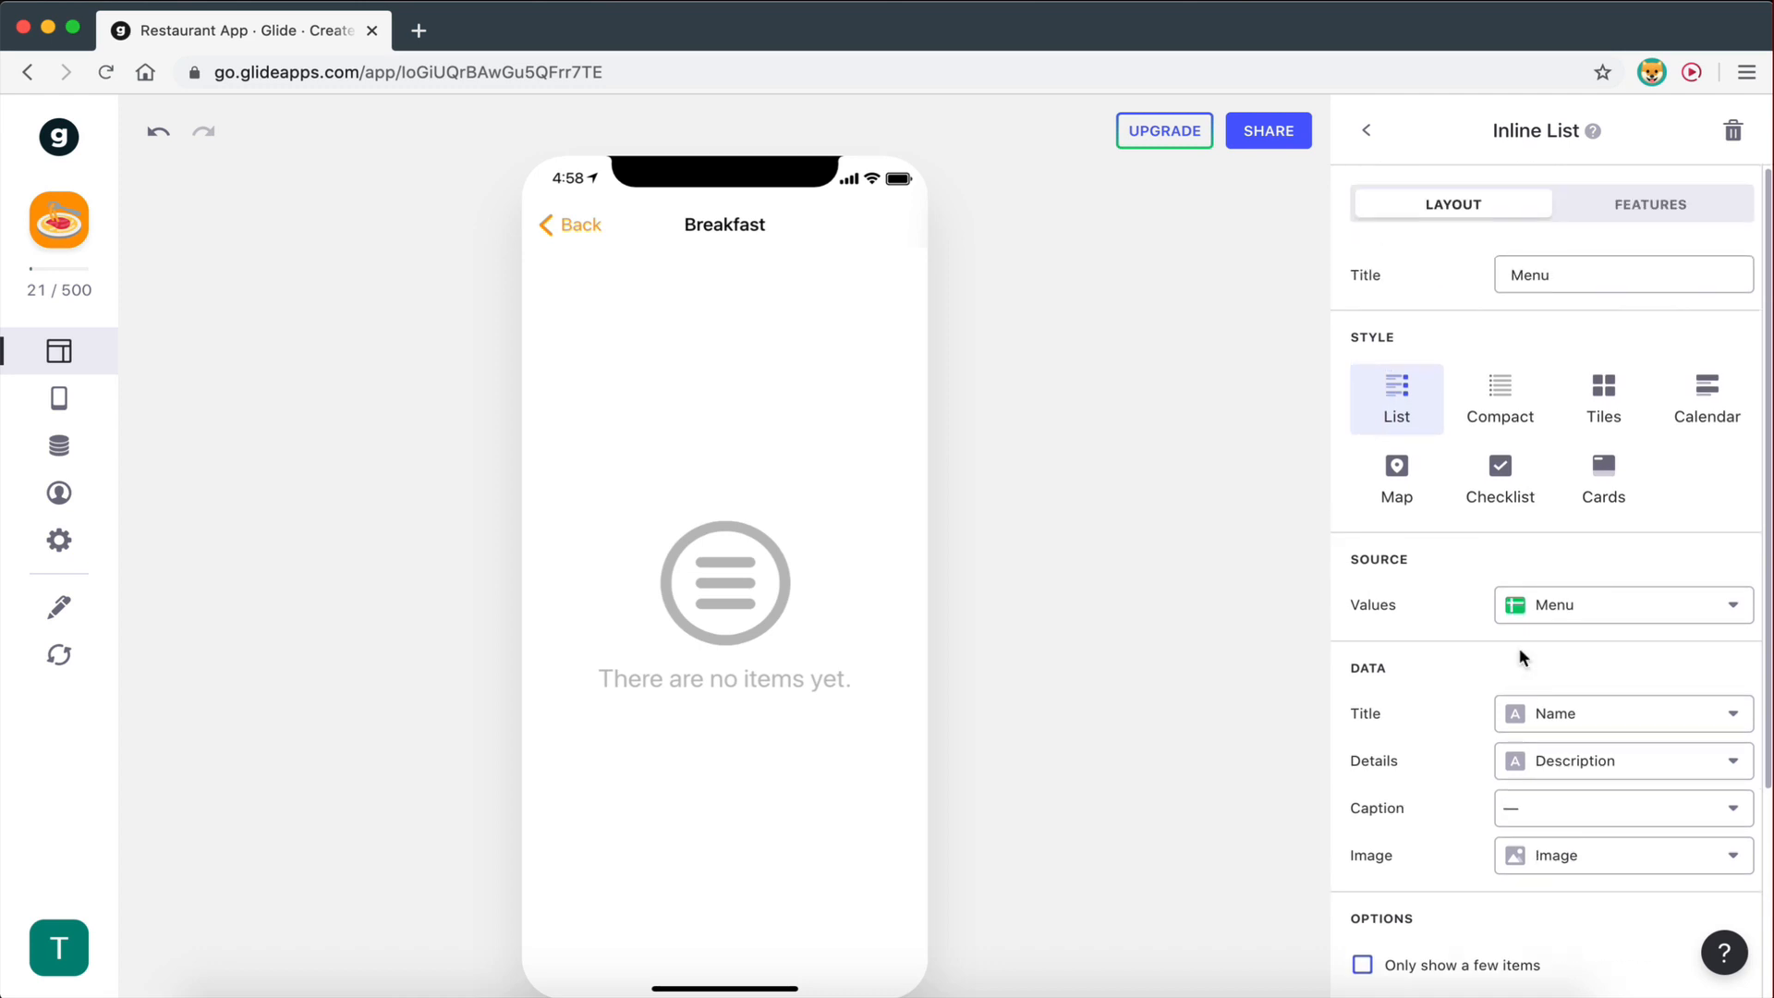
click(1620, 213)
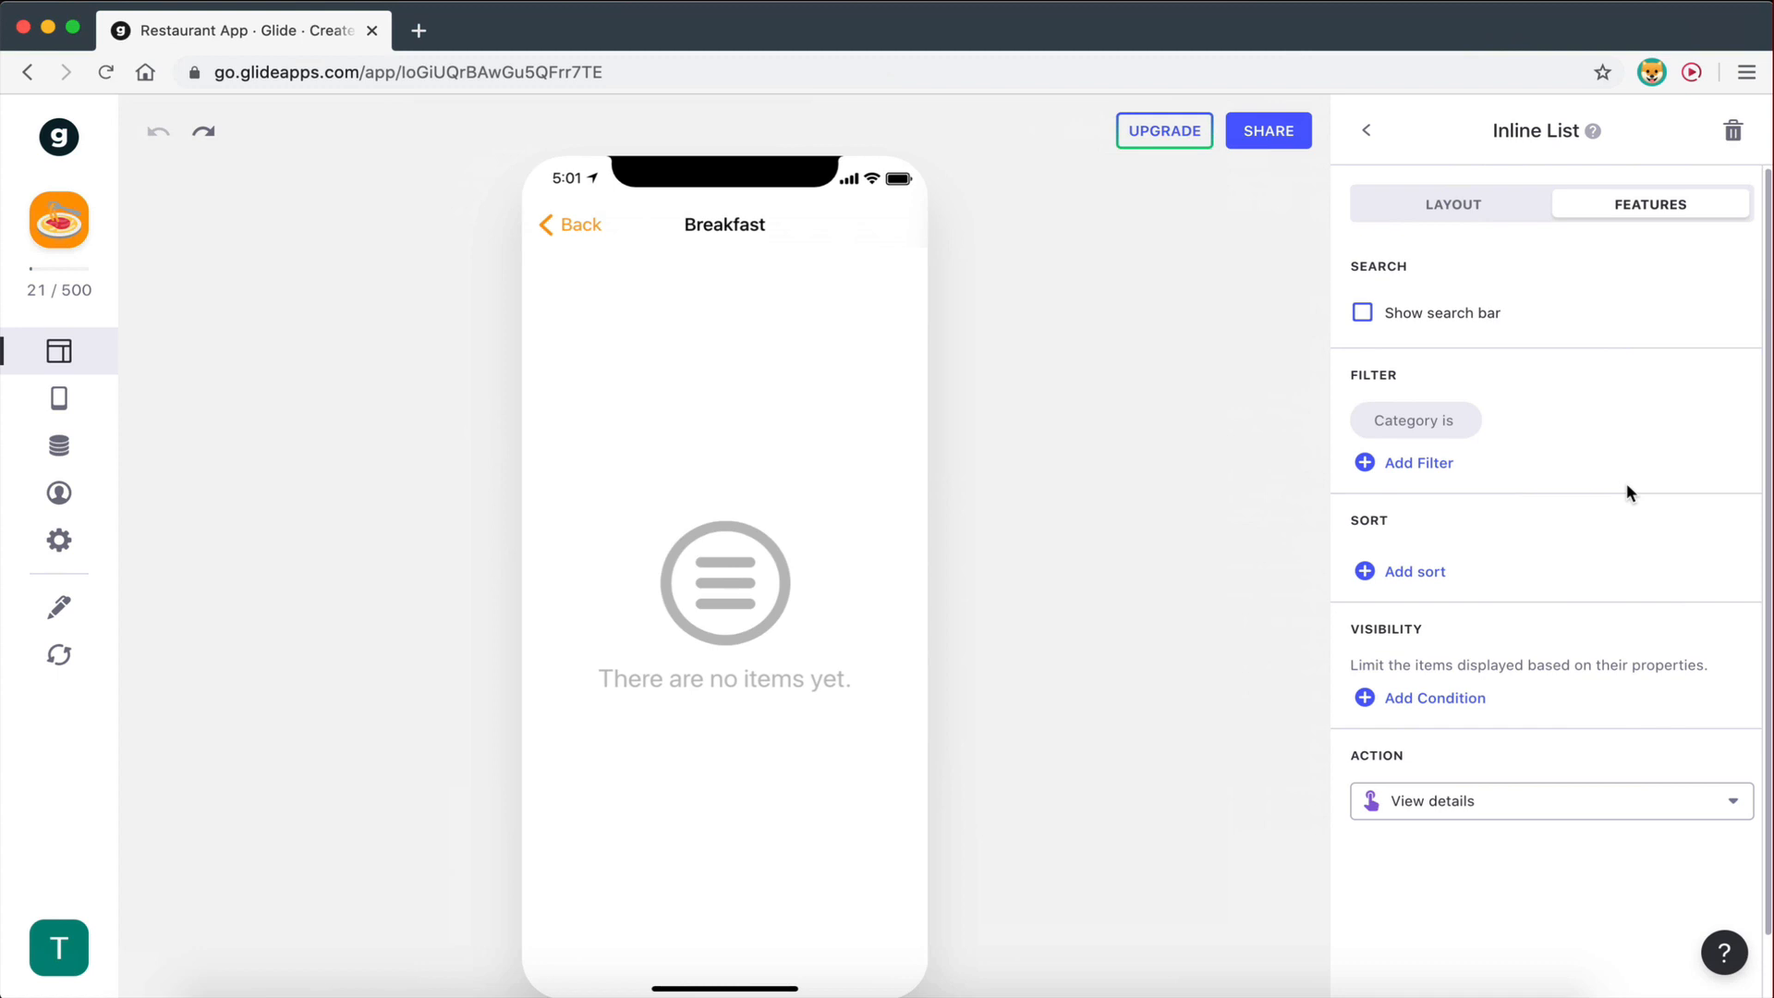
click(1424, 426)
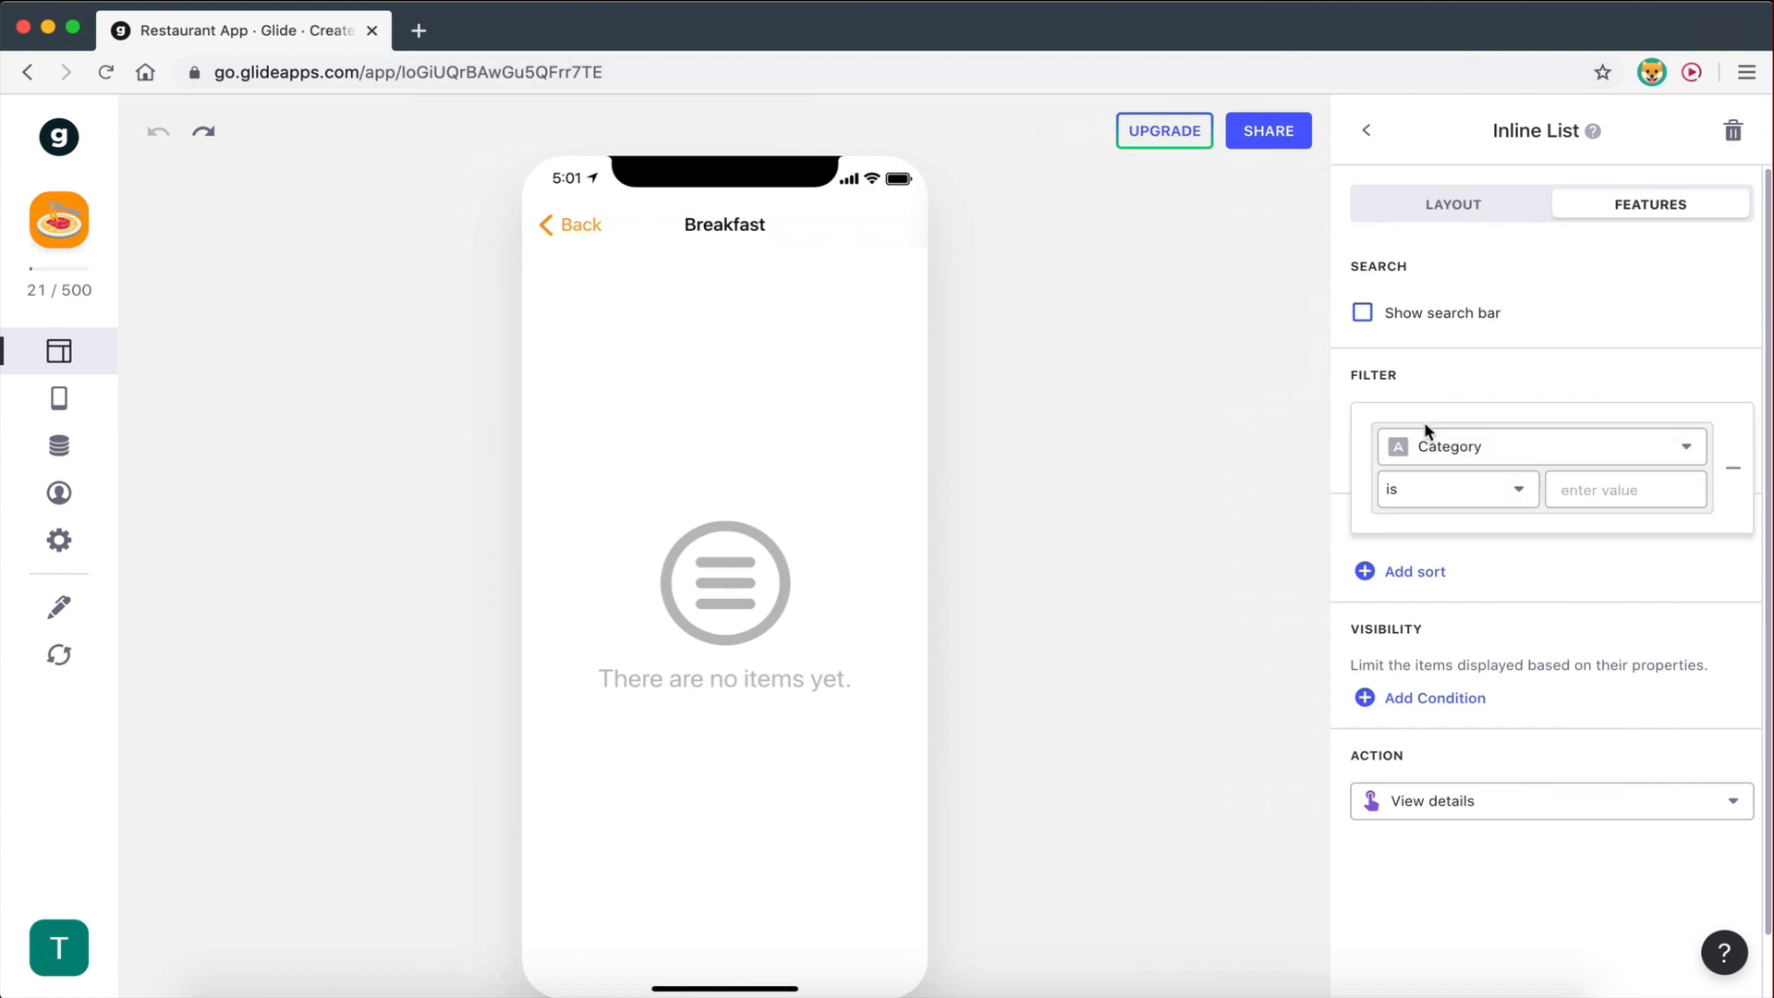
click(1732, 468)
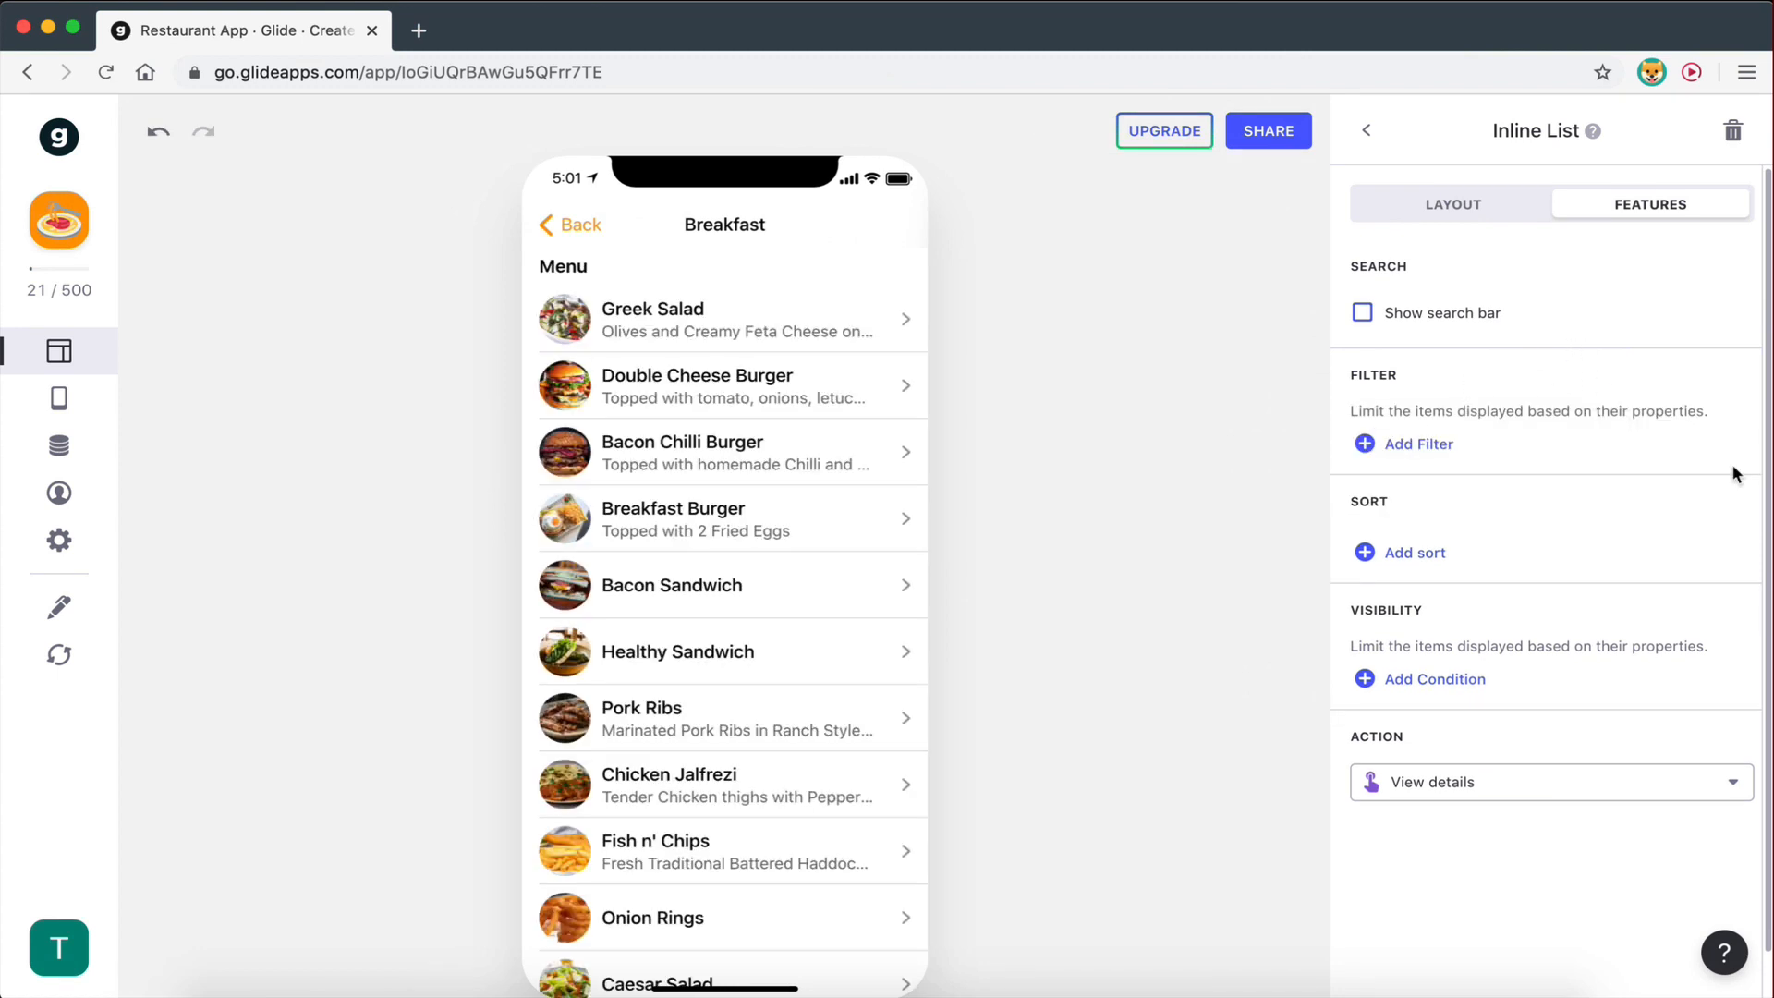
- Filter the Breakfast screen's Menu list to Category is 'Breakfast', leaving Breakfast Burger and English Breakfast
click(1431, 209)
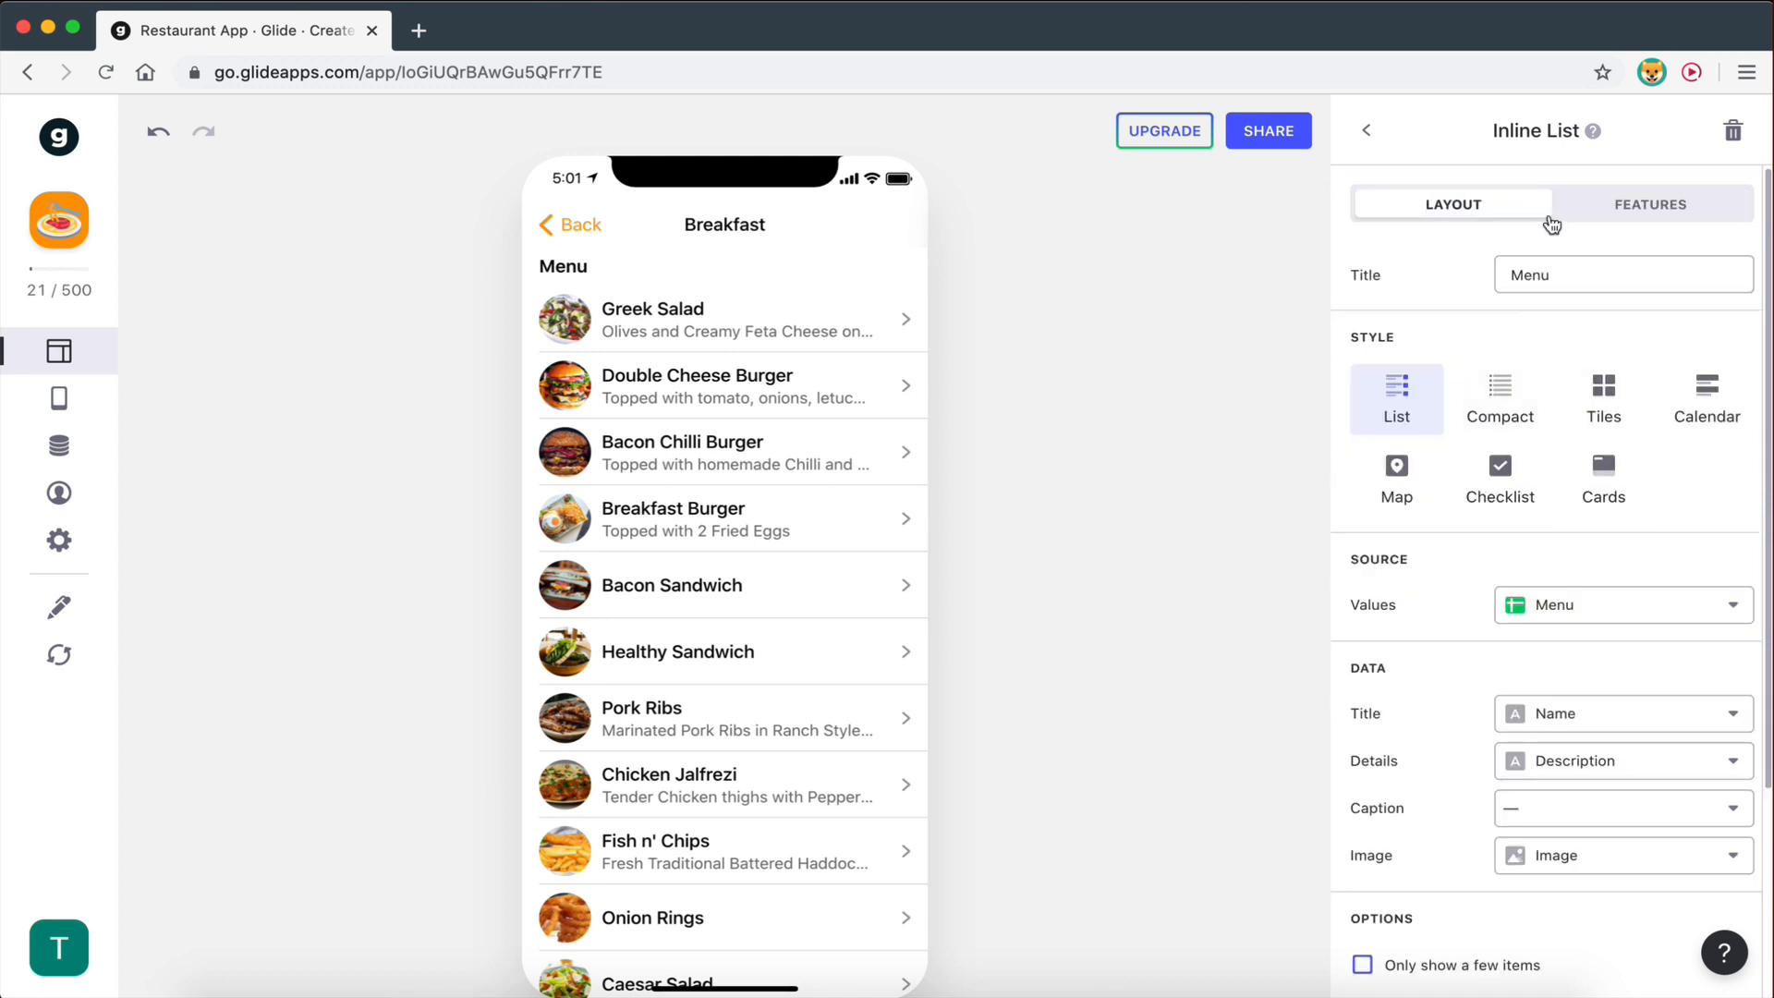
click(1648, 201)
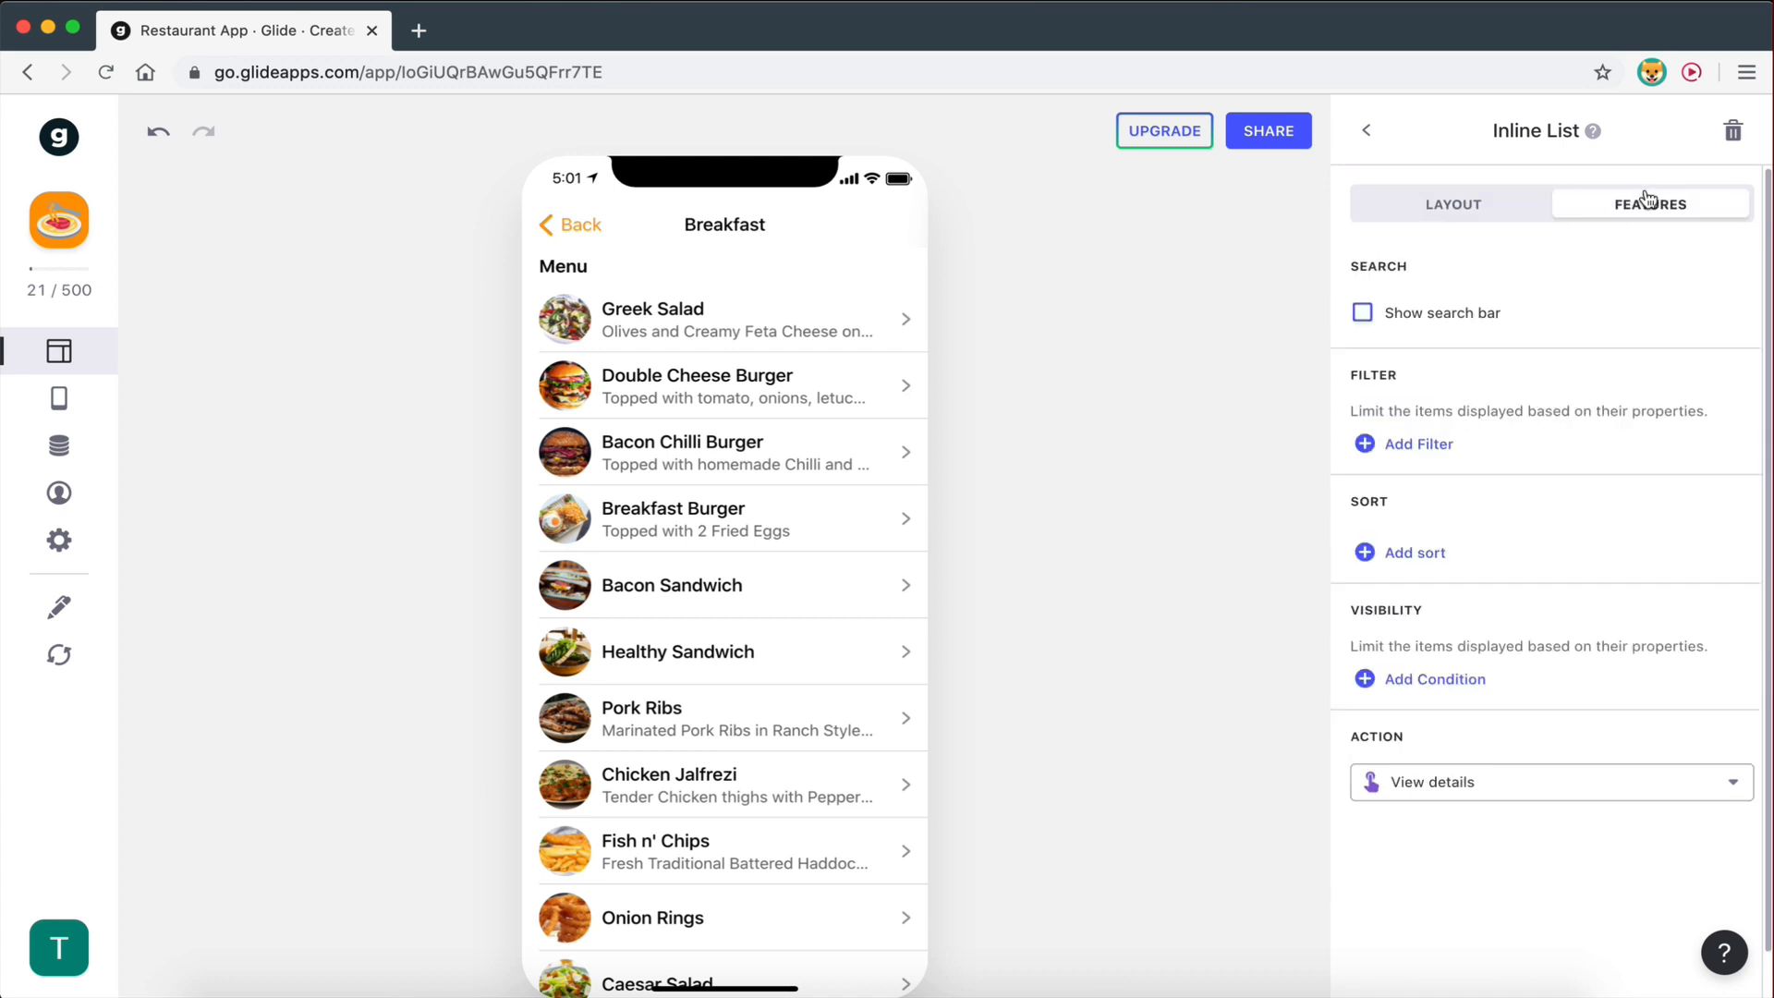
click(1410, 451)
click(1461, 442)
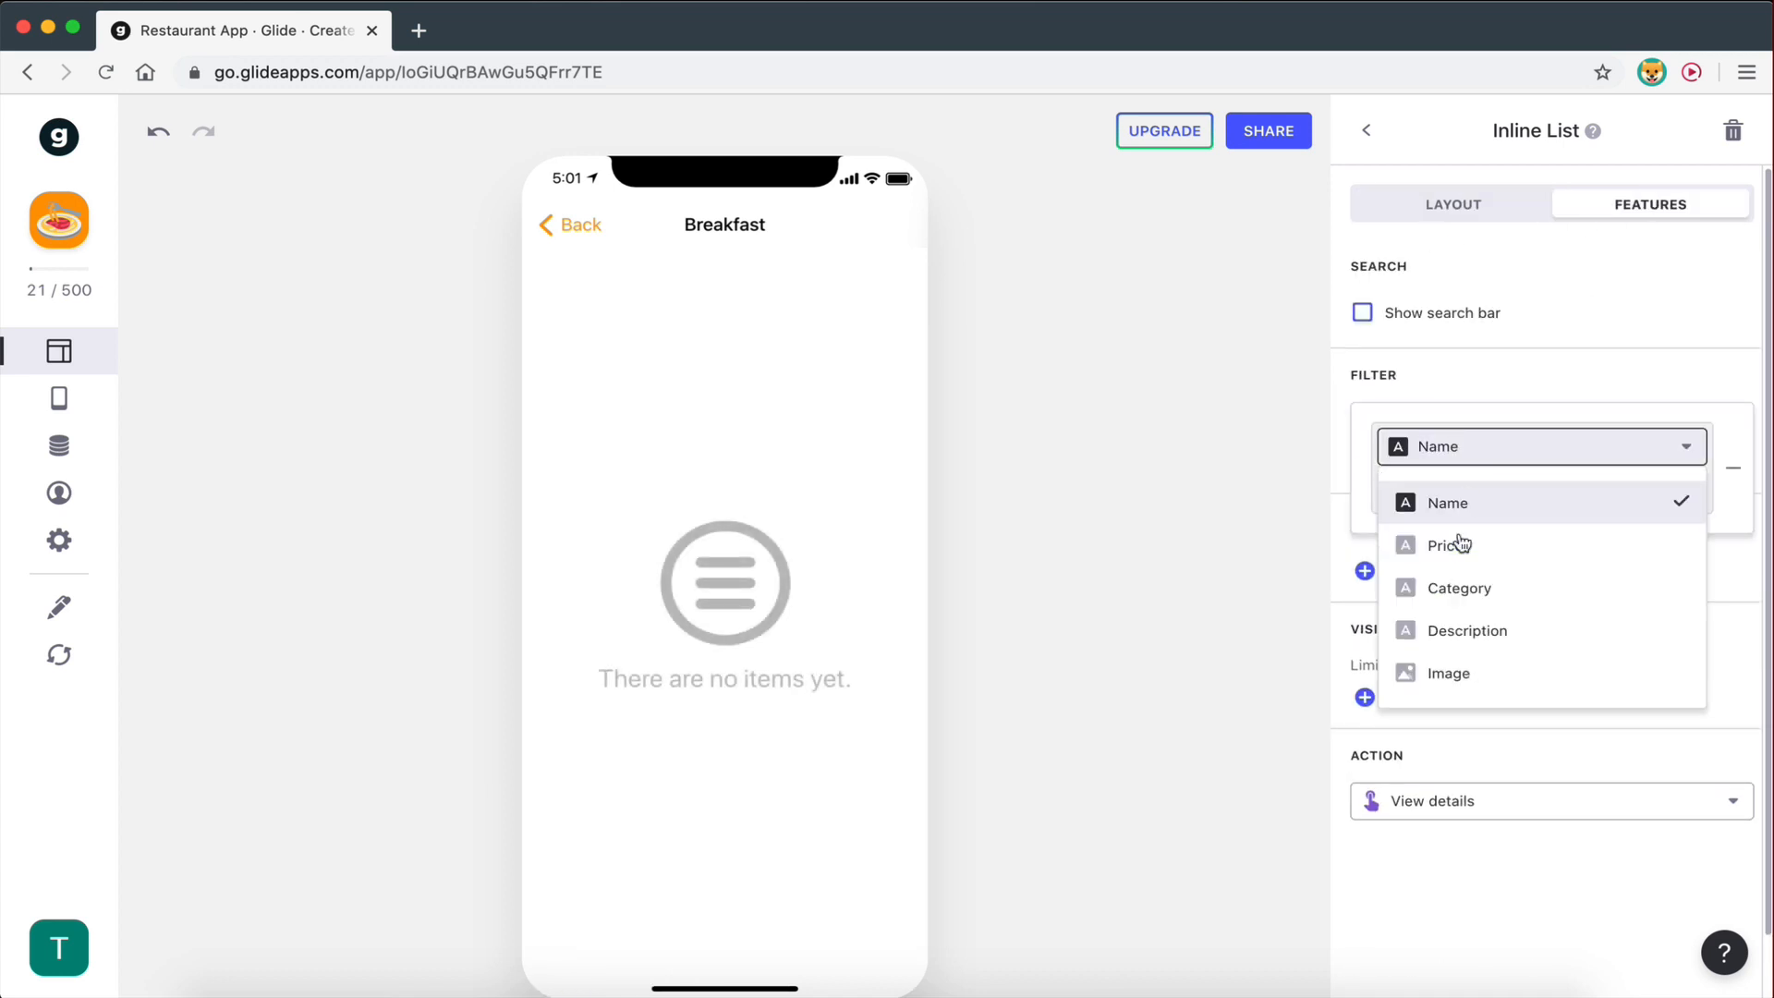
click(1457, 602)
click(1592, 488)
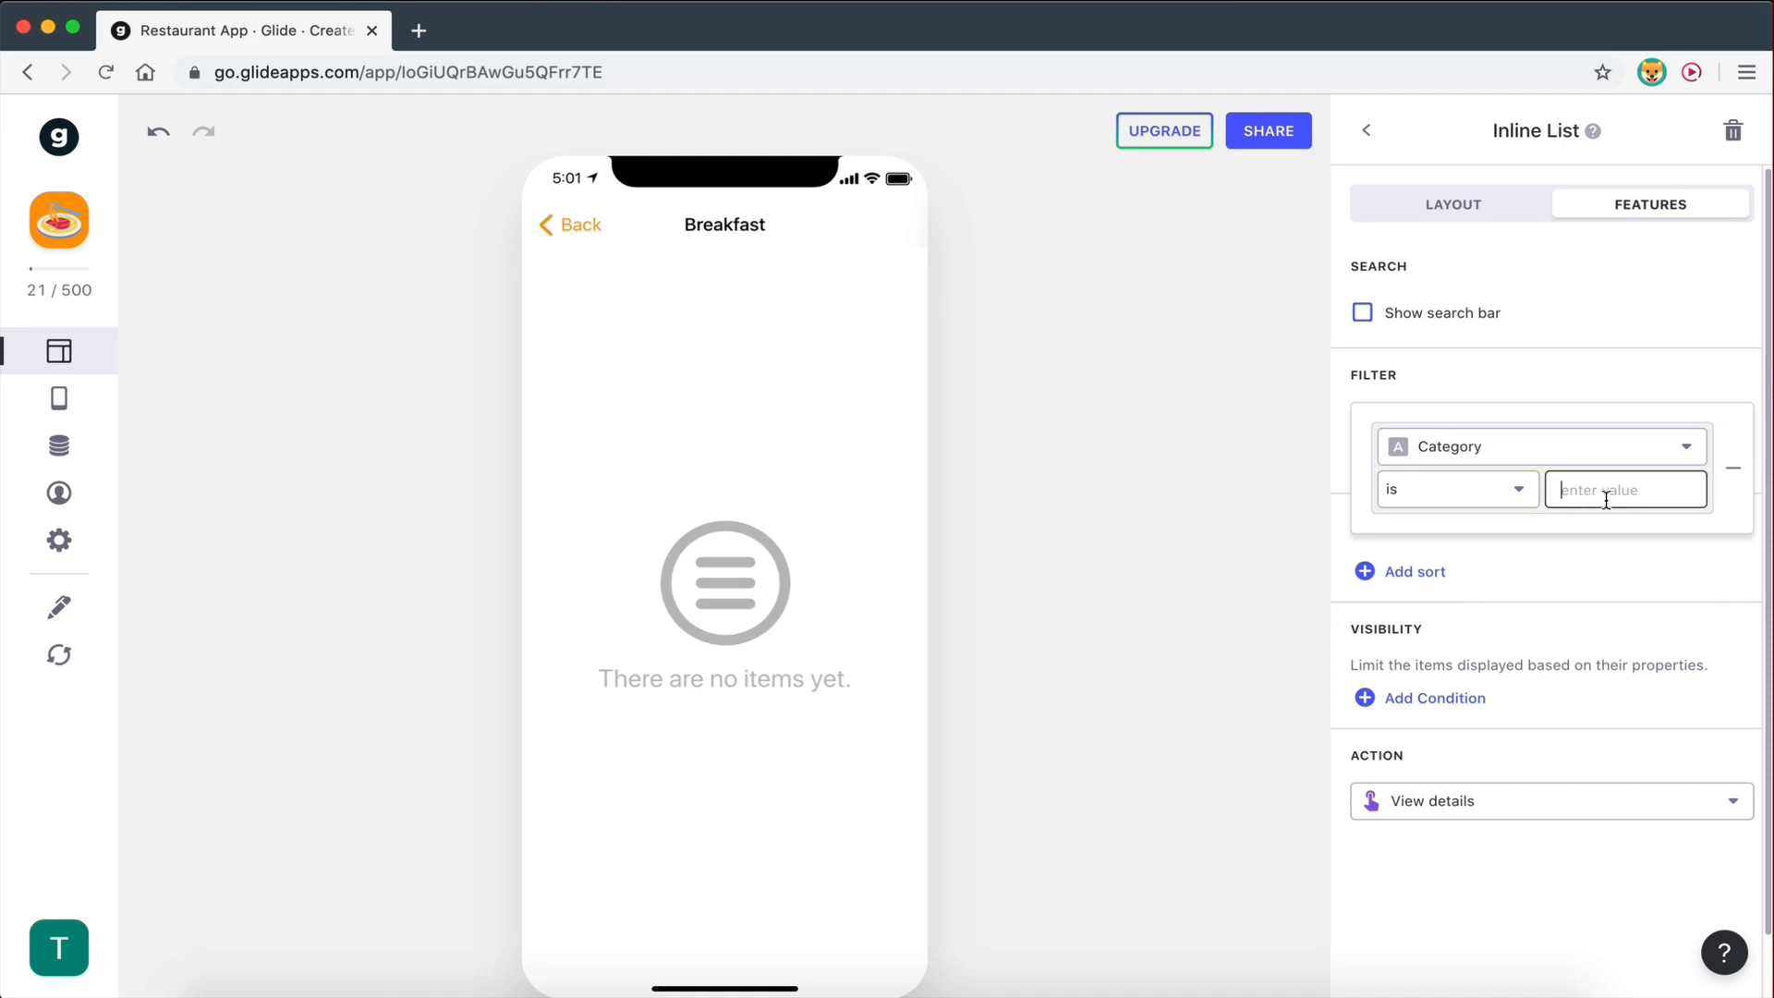
text(Breakfast)
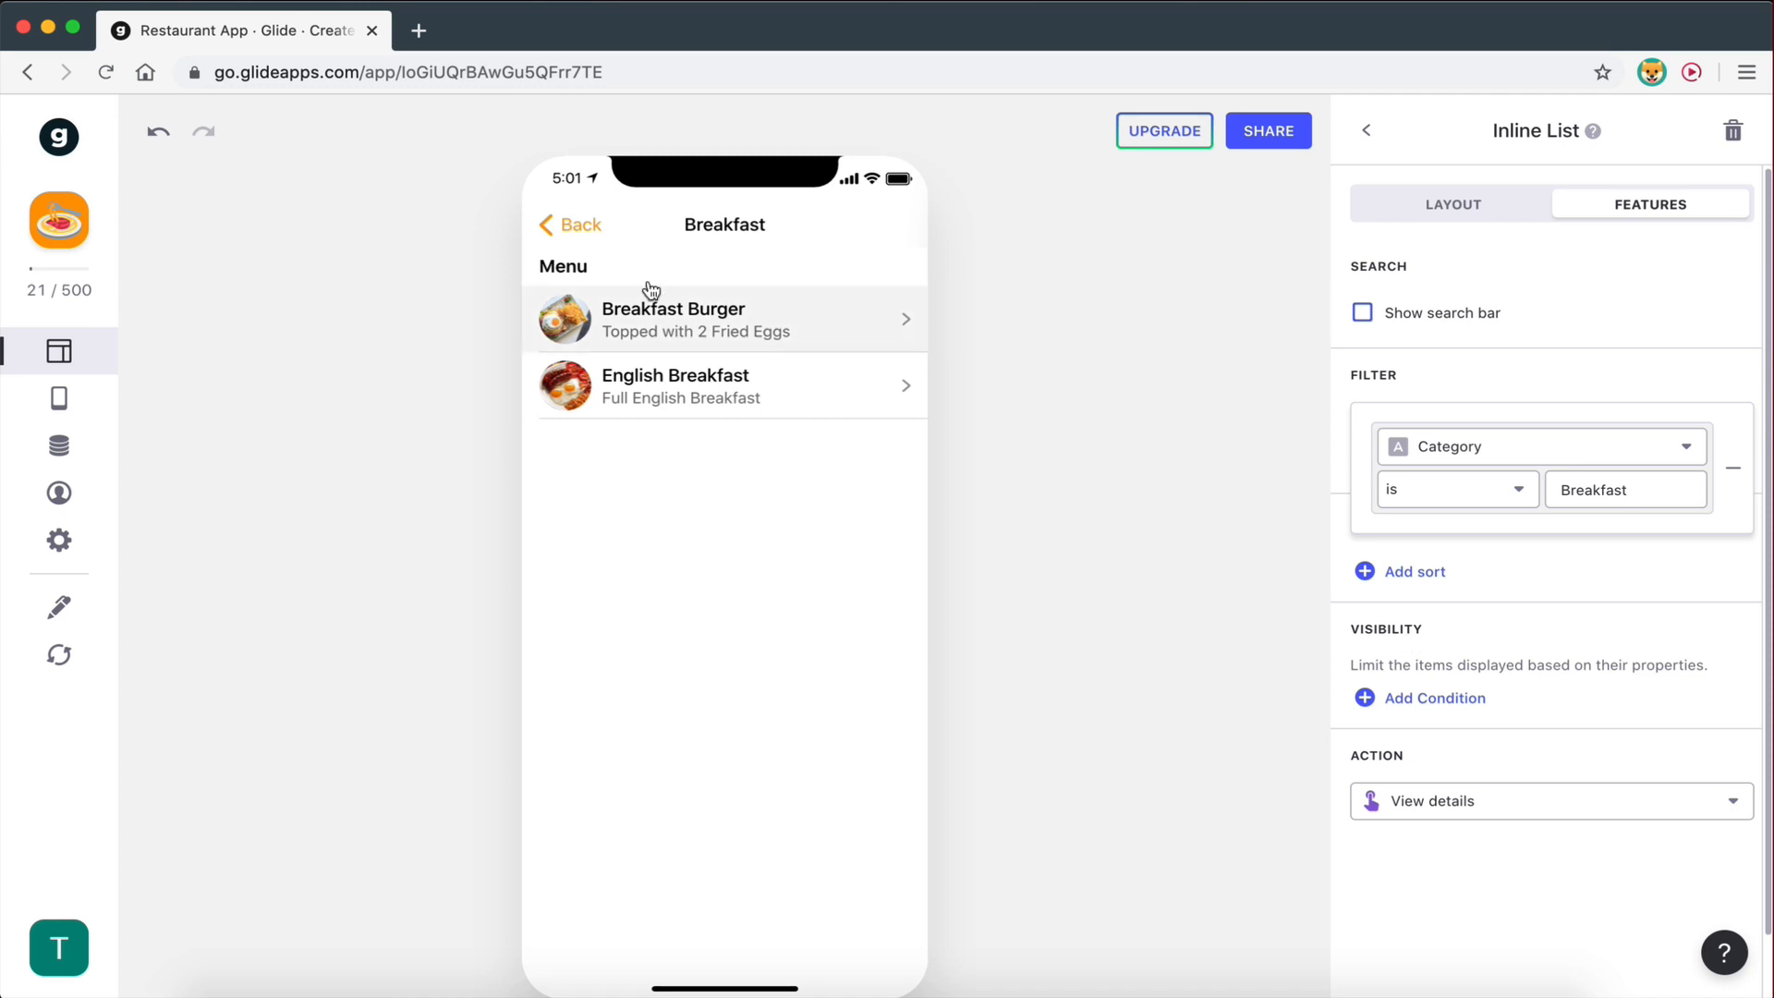
click(581, 224)
- Check the Salads and Snacks and Burgers category screens to see what their lists show
scroll(717, 428, down, 3)
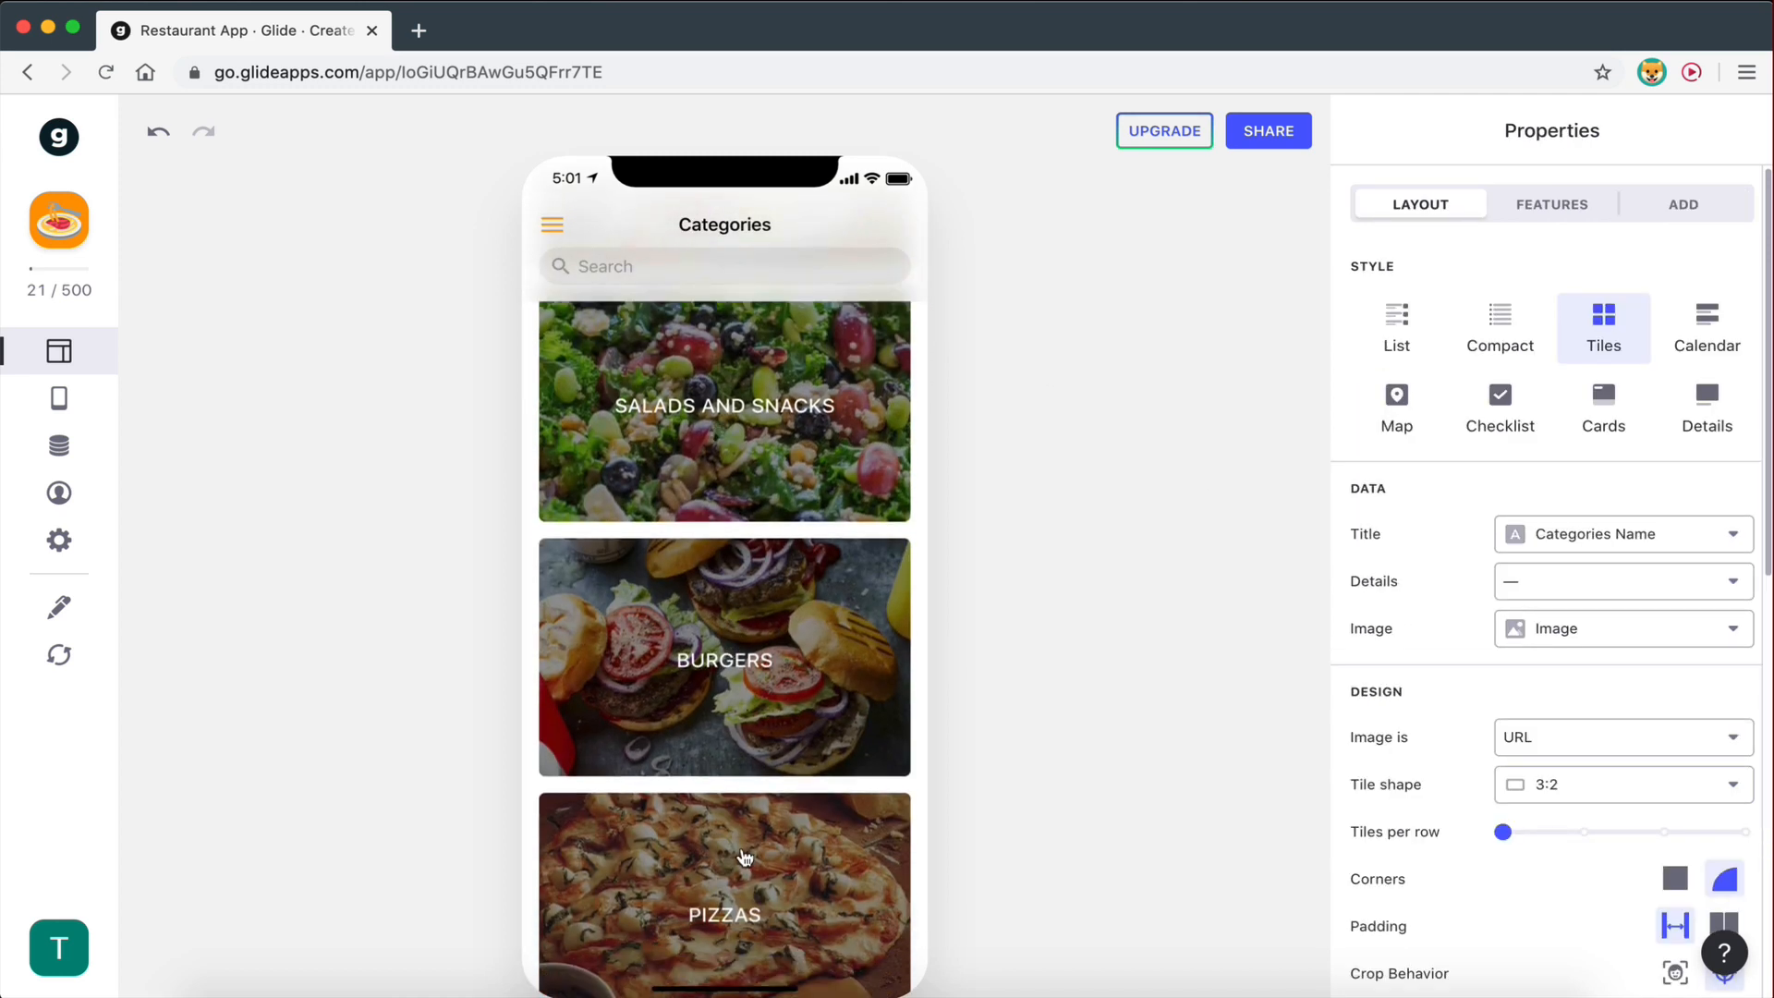
scroll(741, 850, down, 3)
scroll(741, 850, up, 5)
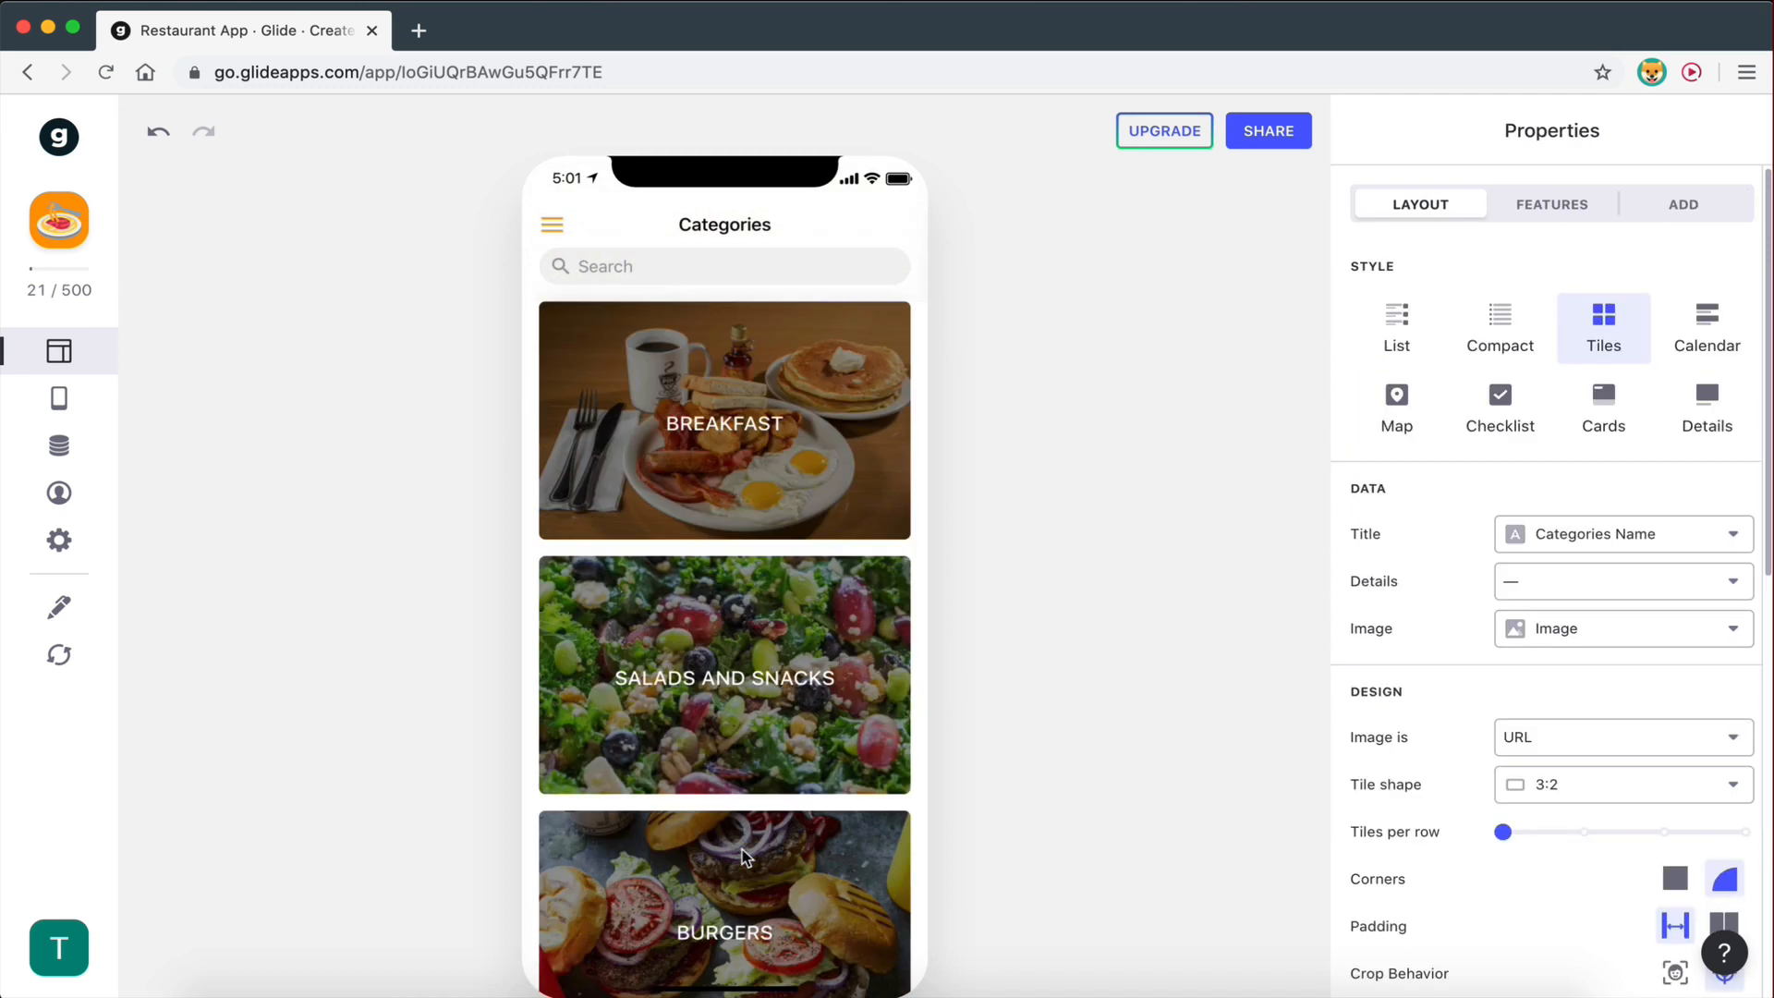
click(658, 666)
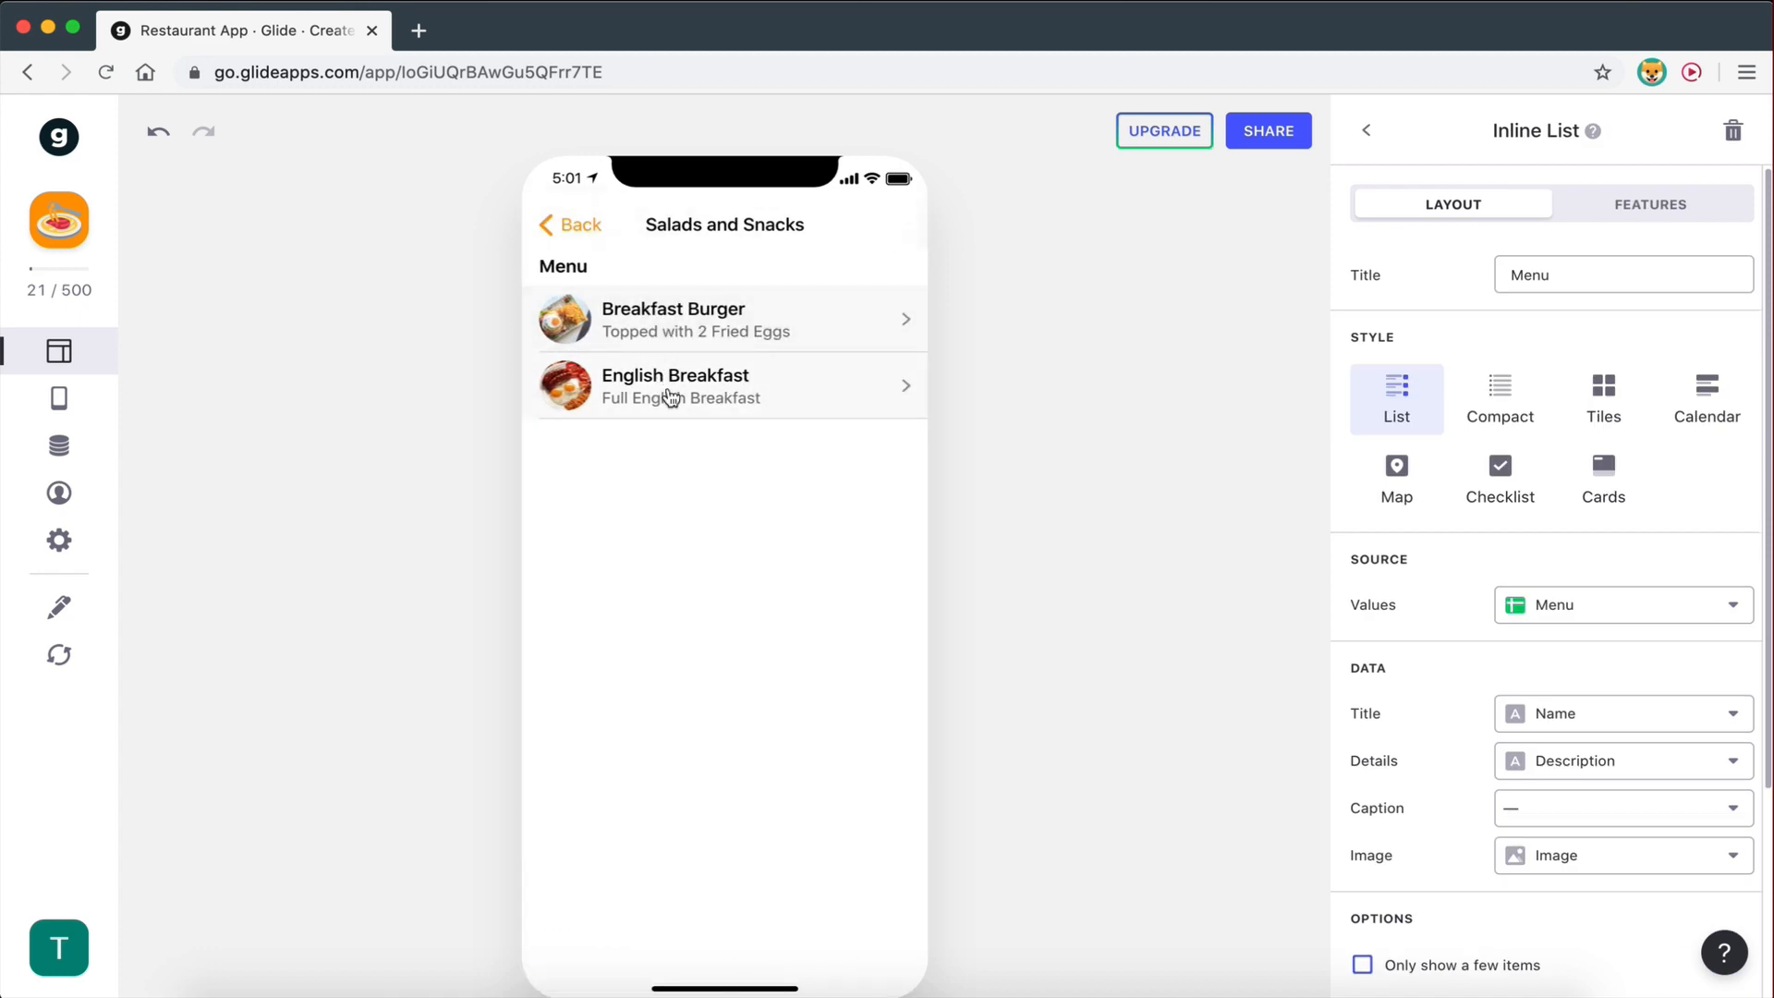
click(586, 222)
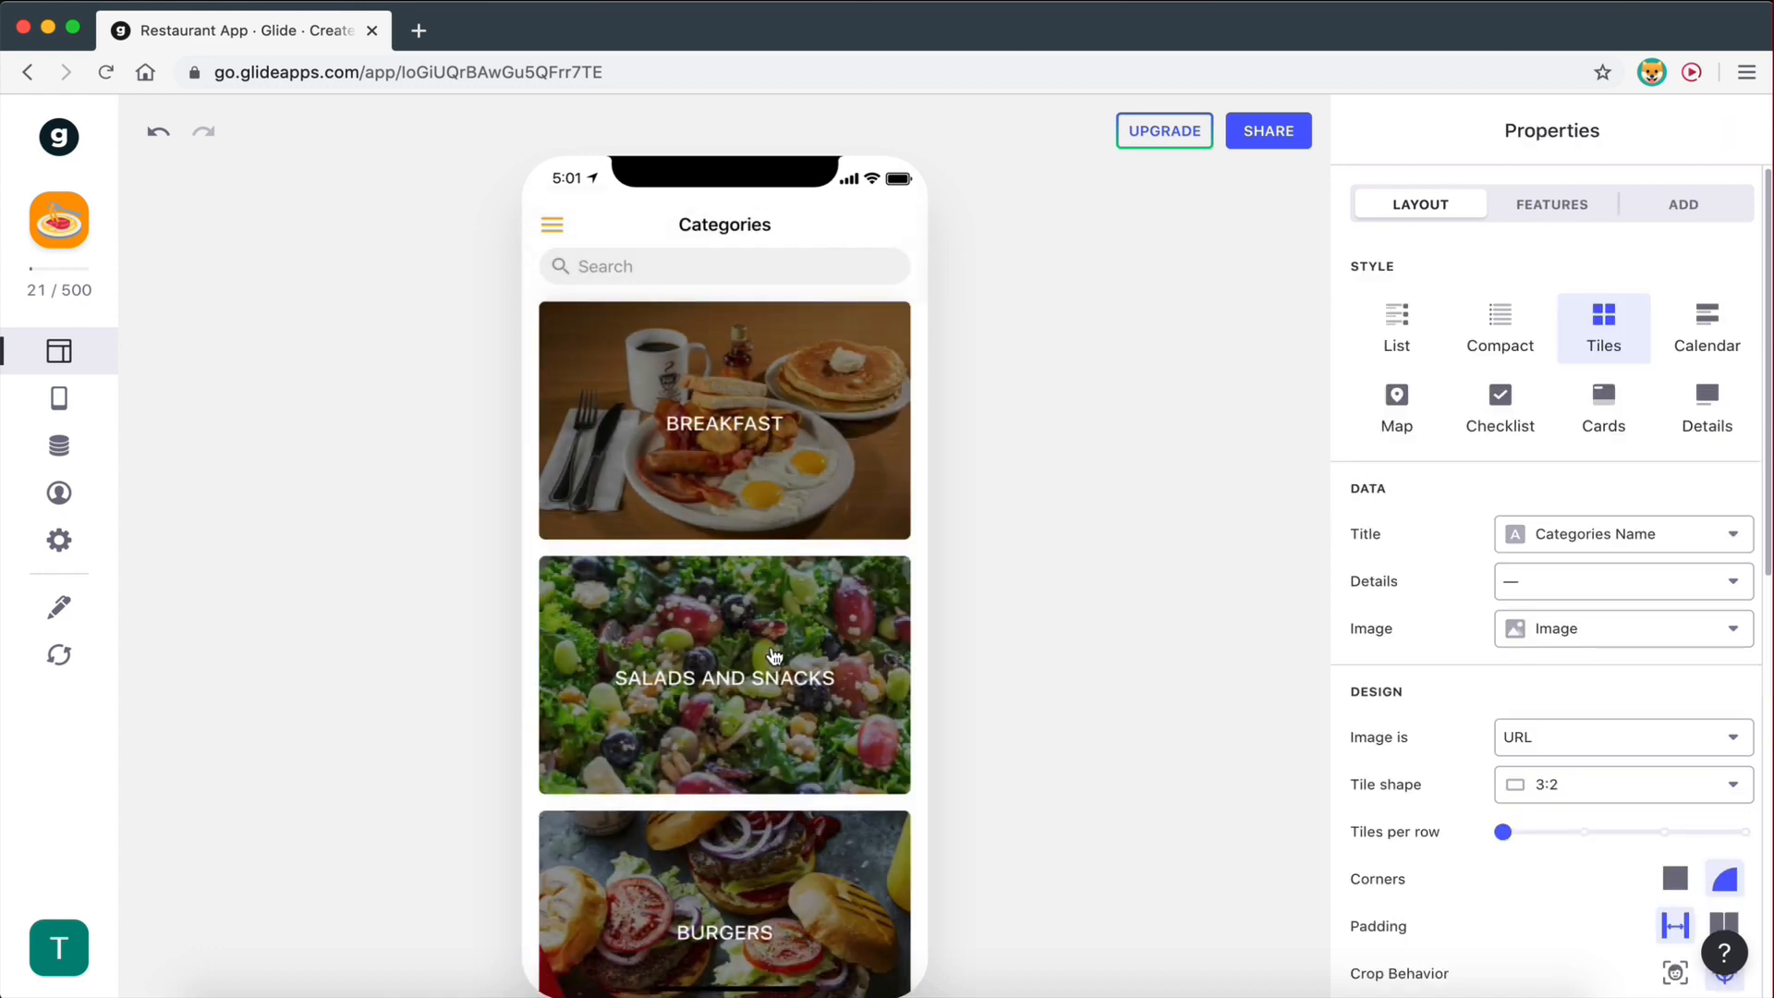
scroll(773, 647, down, 3)
scroll(744, 516, up, 3)
scroll(813, 804, down, 5)
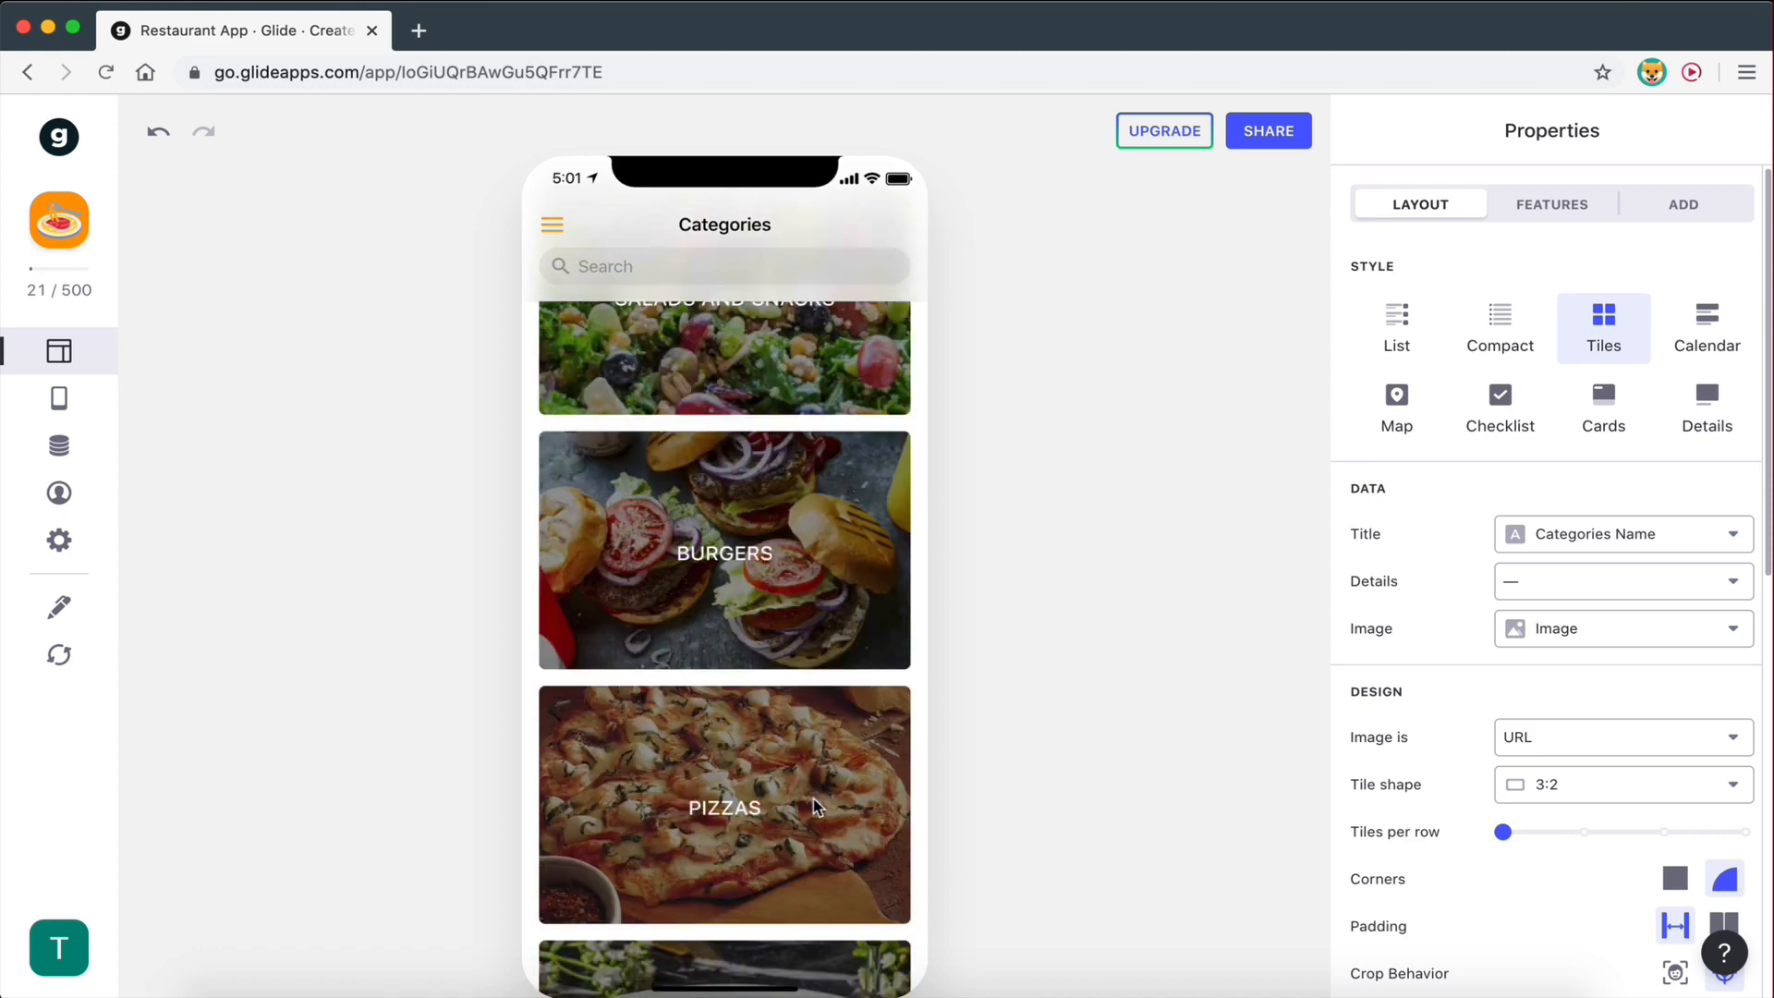
scroll(778, 786, down, 1)
scroll(699, 510, up, 5)
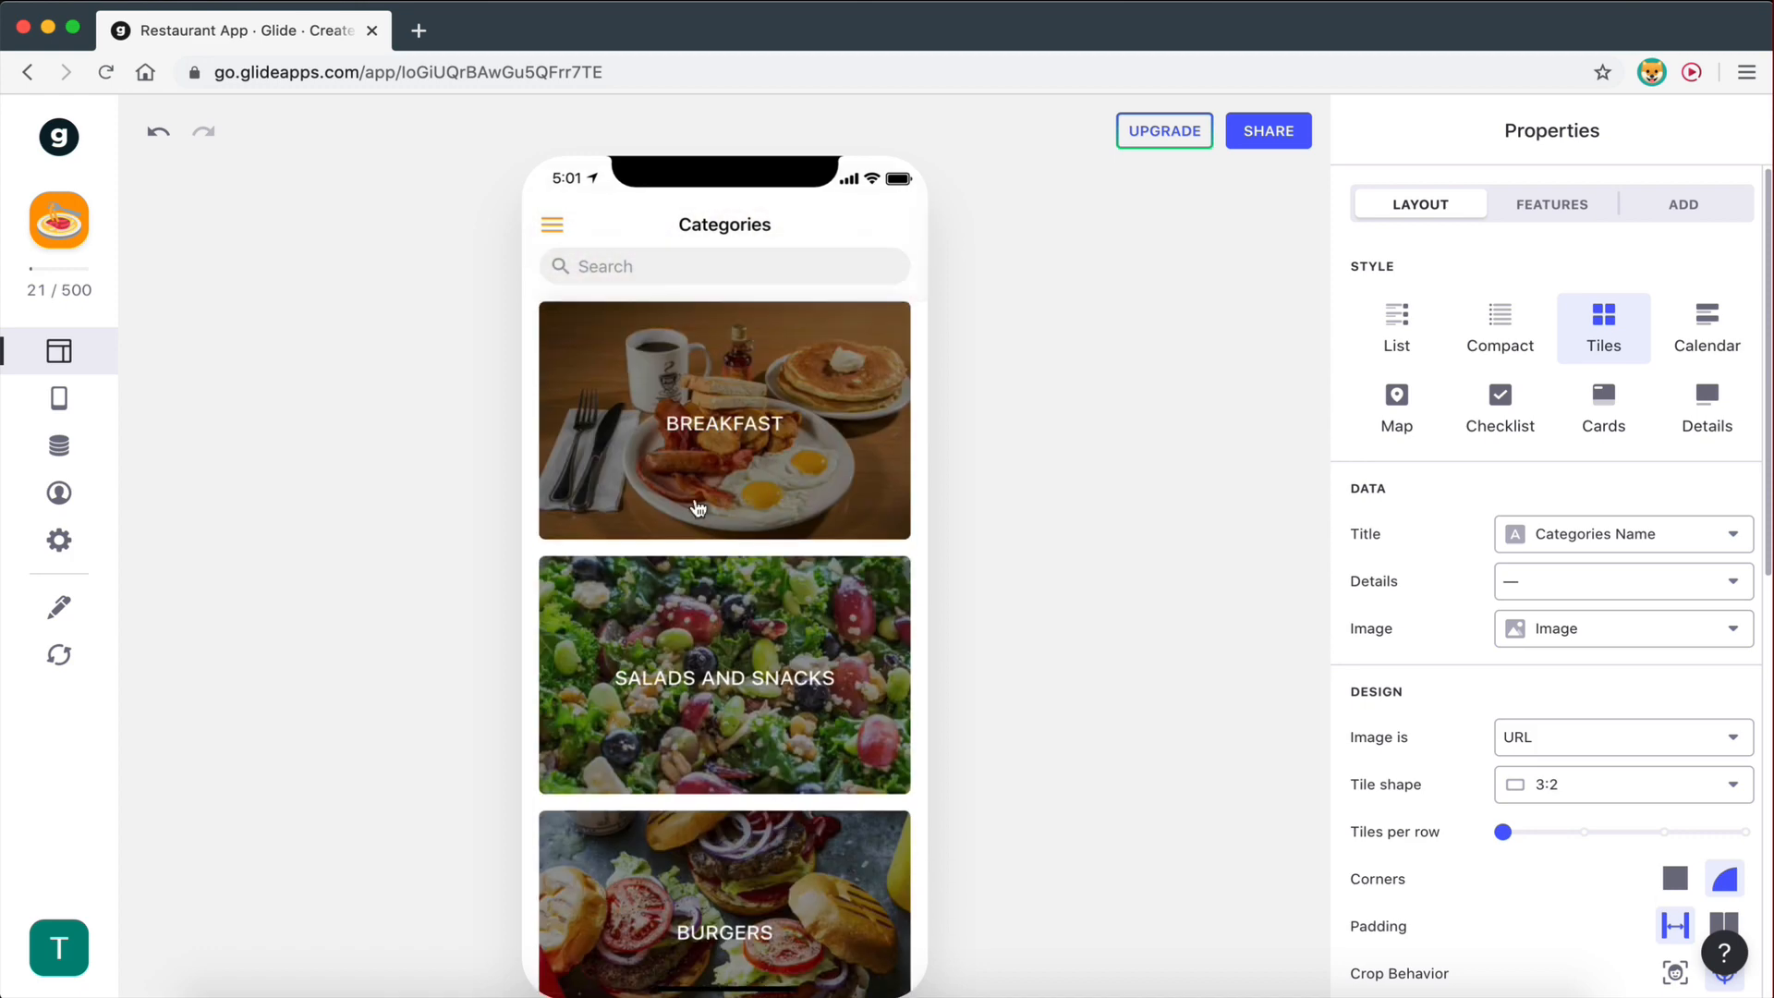
scroll(698, 637, down, 2)
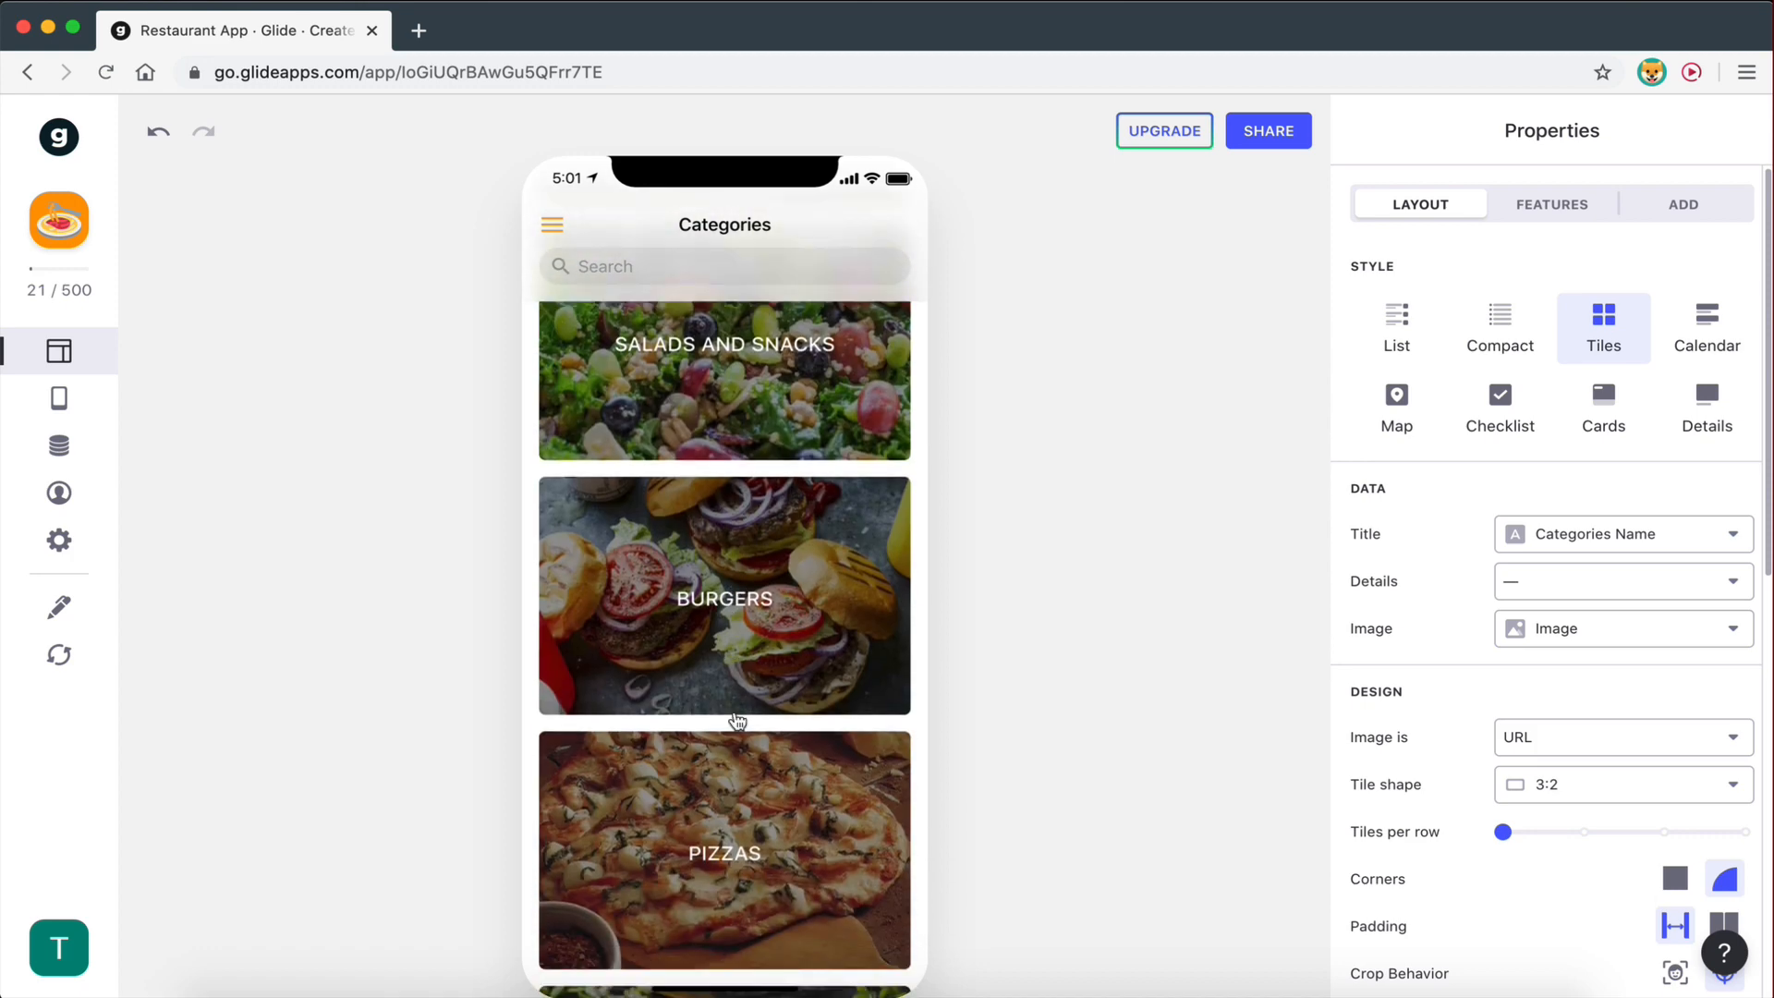
click(713, 674)
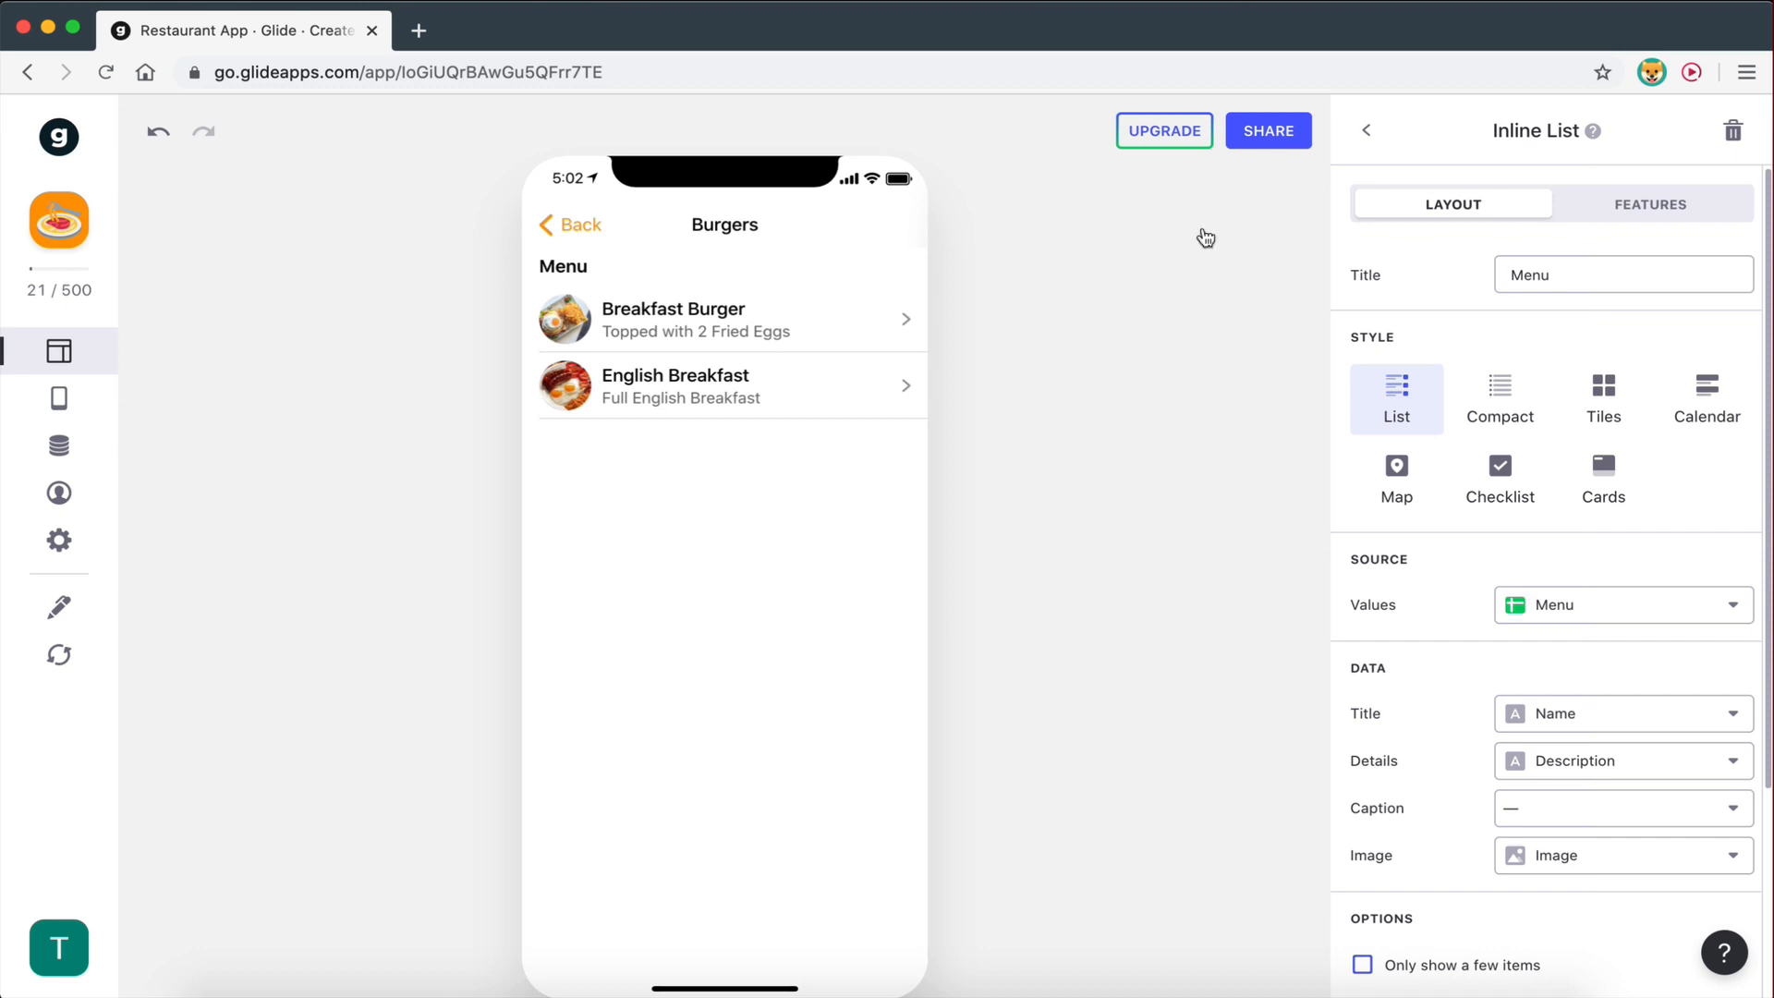
- Delete the Category is Breakfast filter from the Menu list, then reopen the Breakfast screen
click(1619, 215)
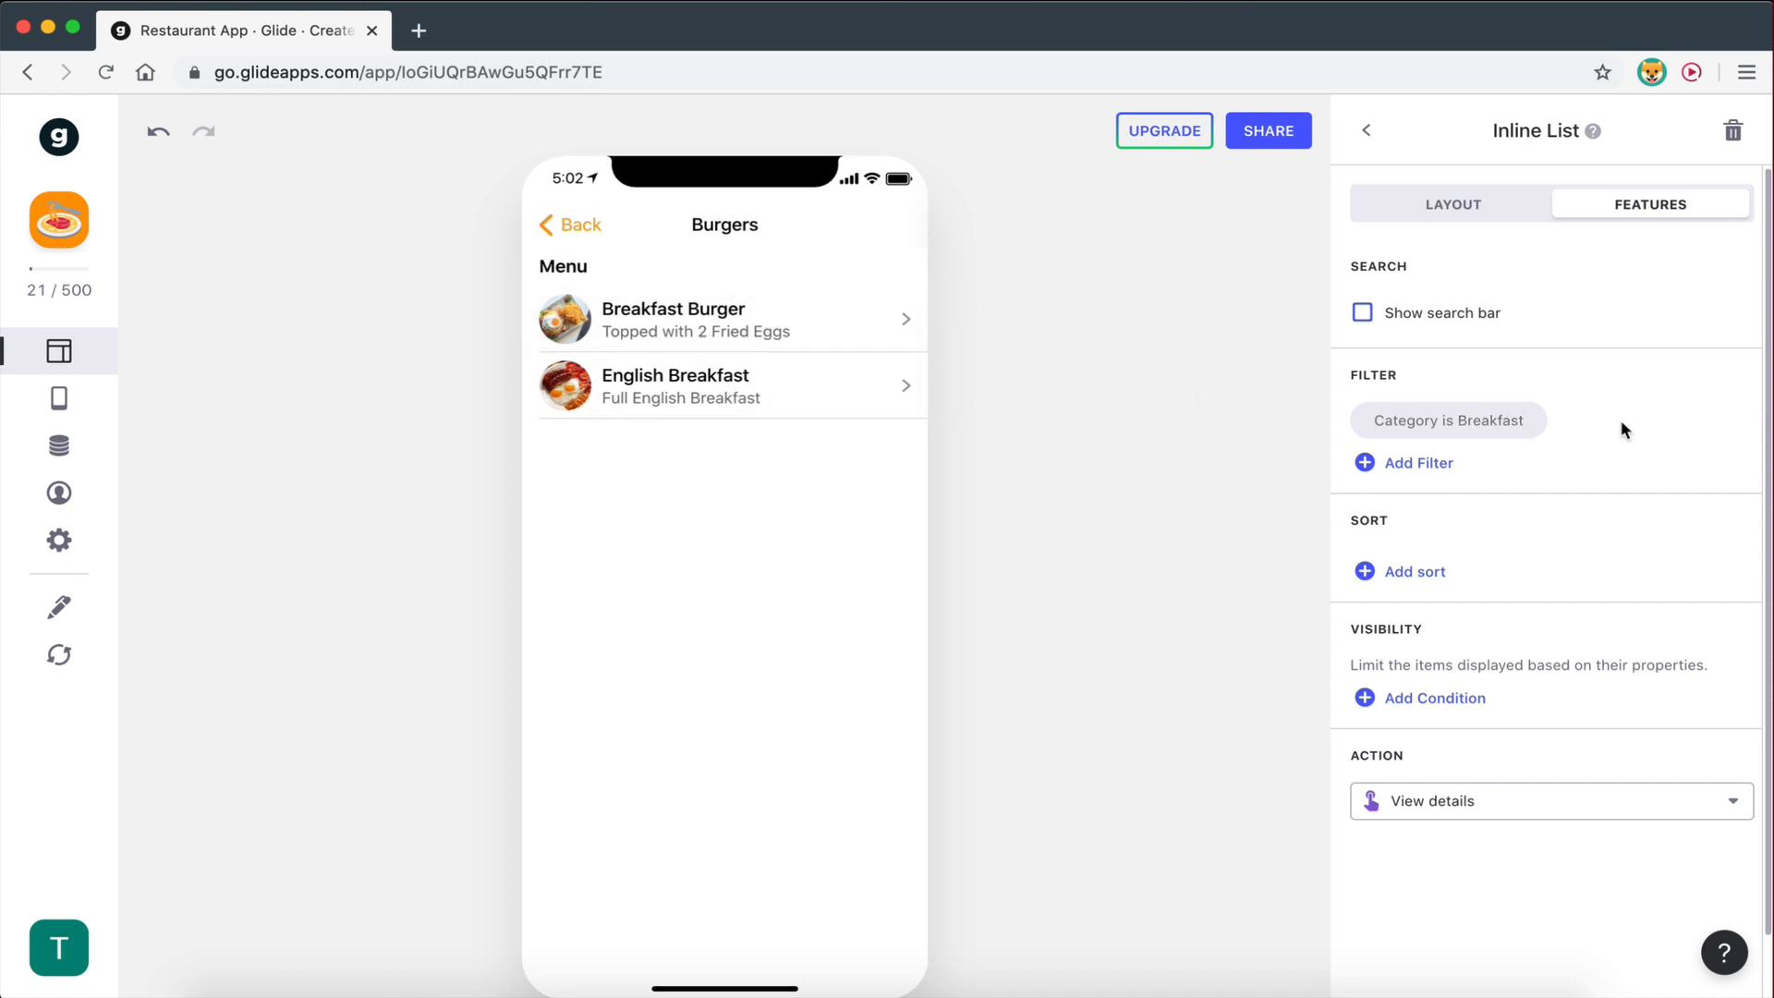
click(1499, 425)
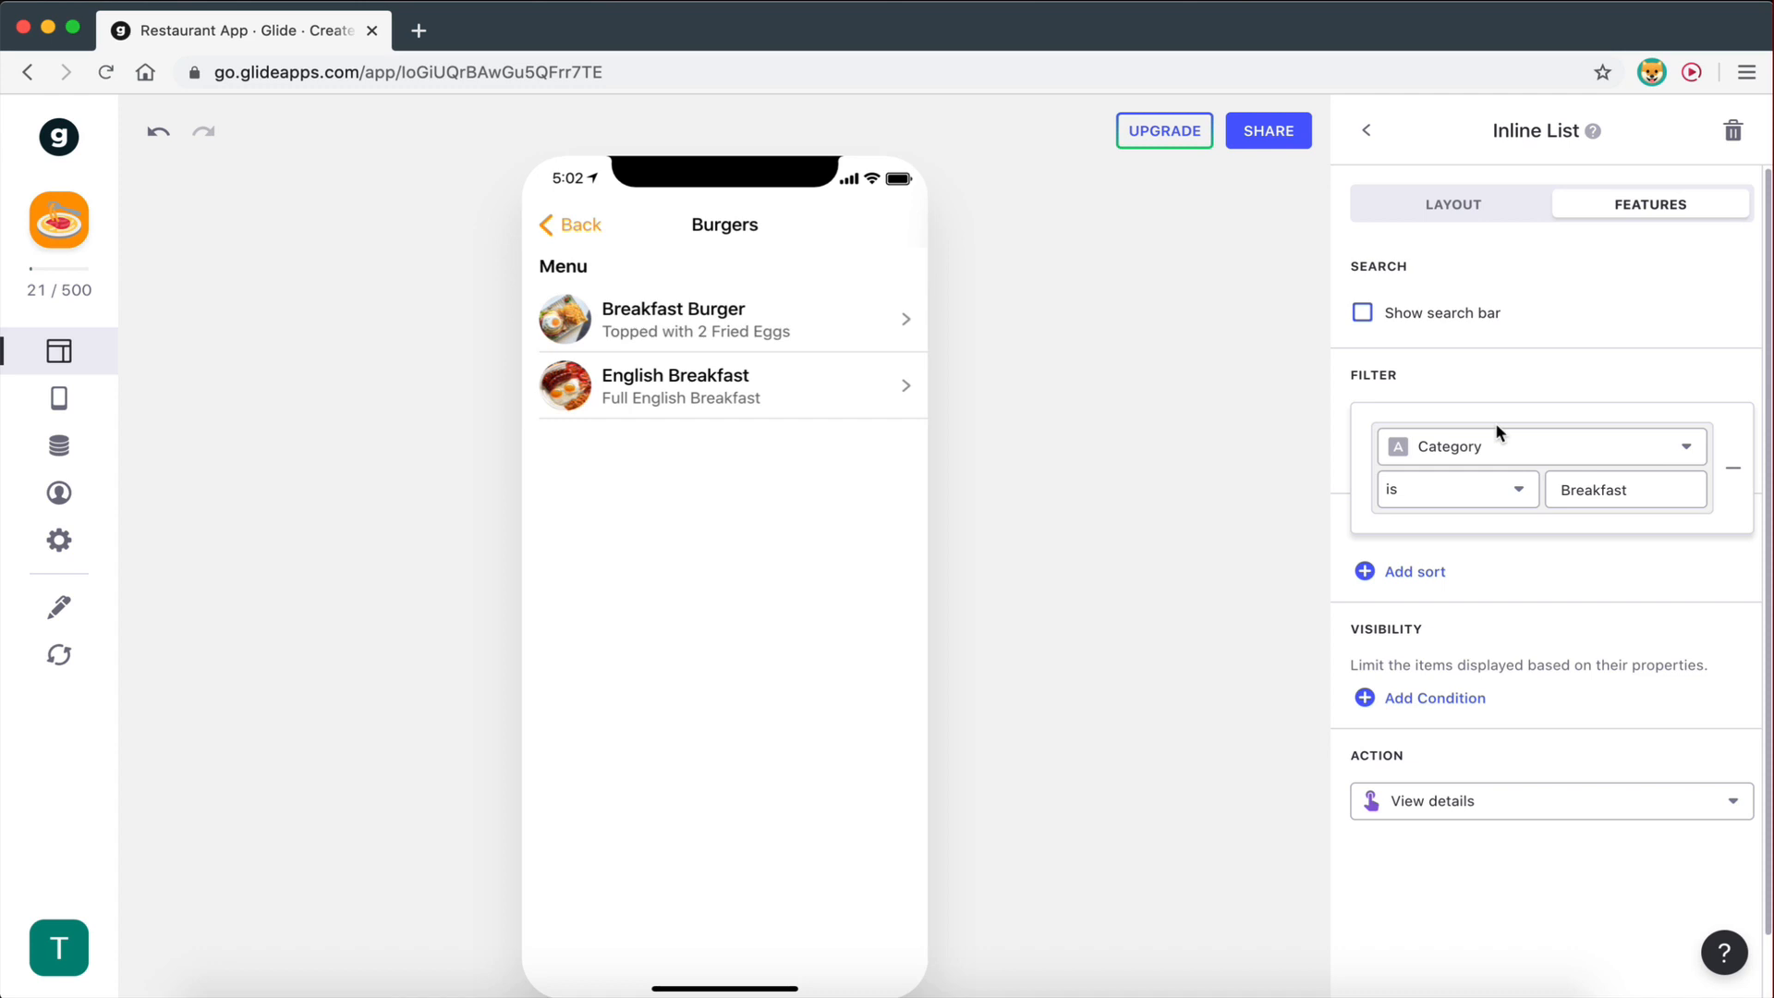
click(1736, 474)
click(1467, 212)
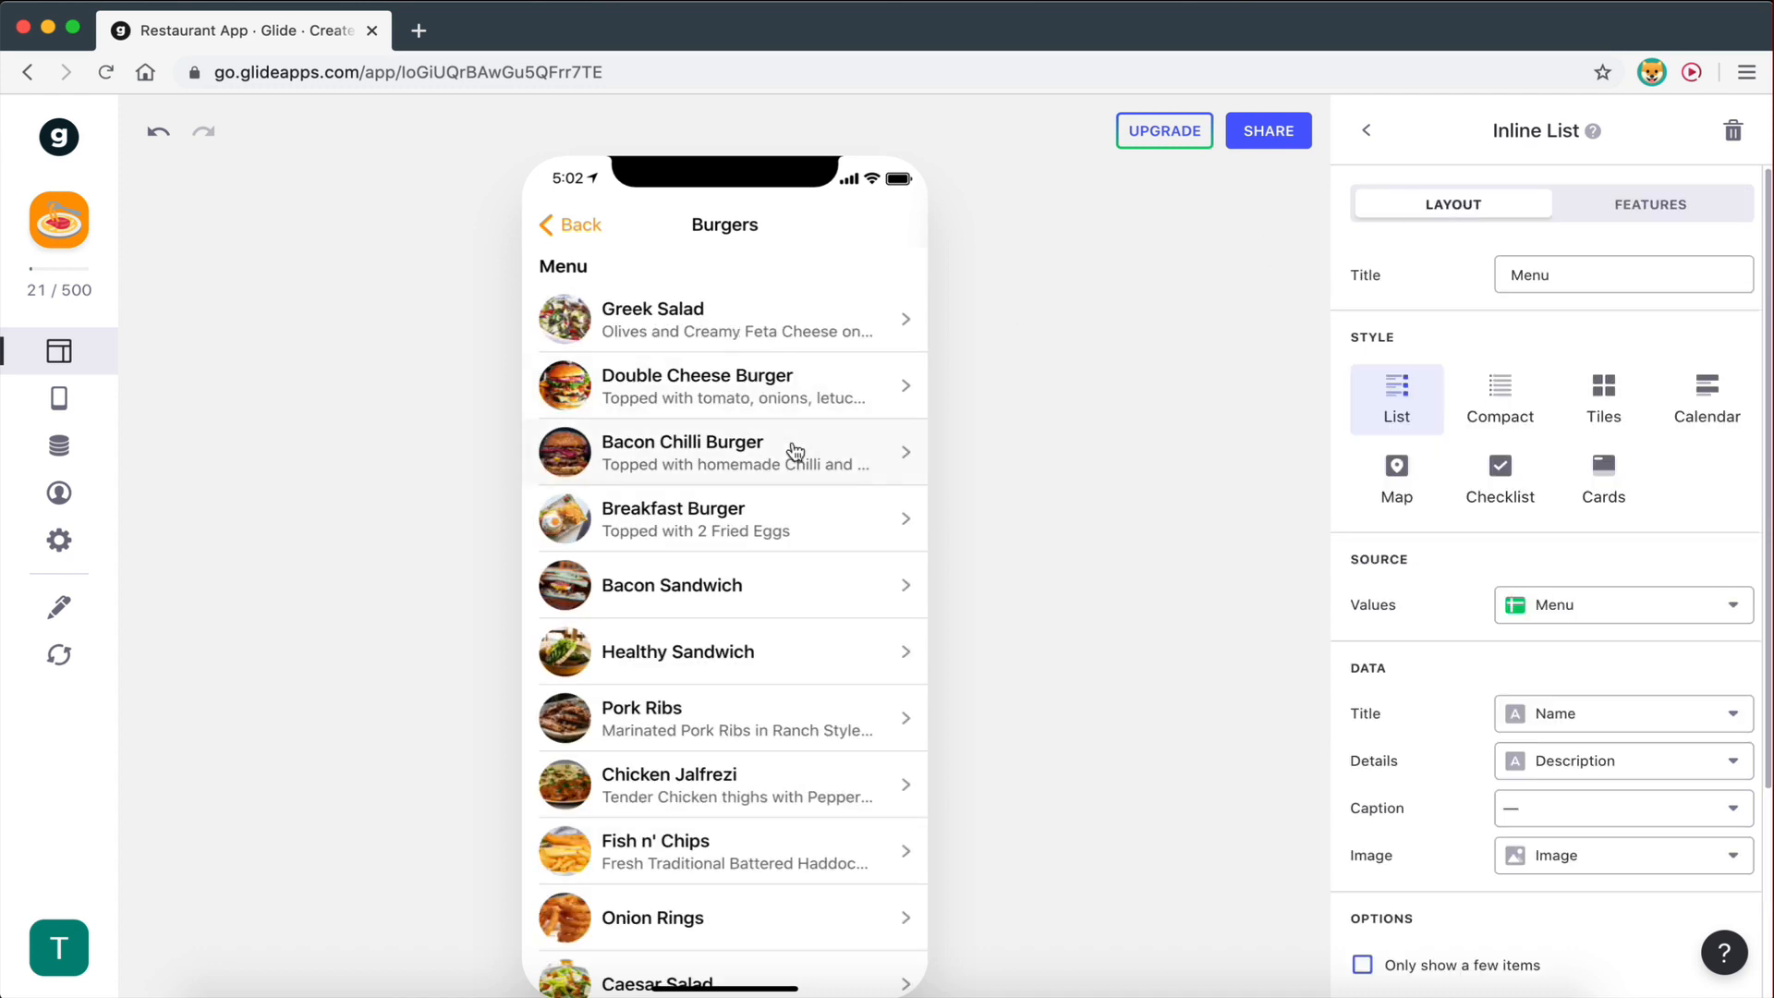
click(573, 224)
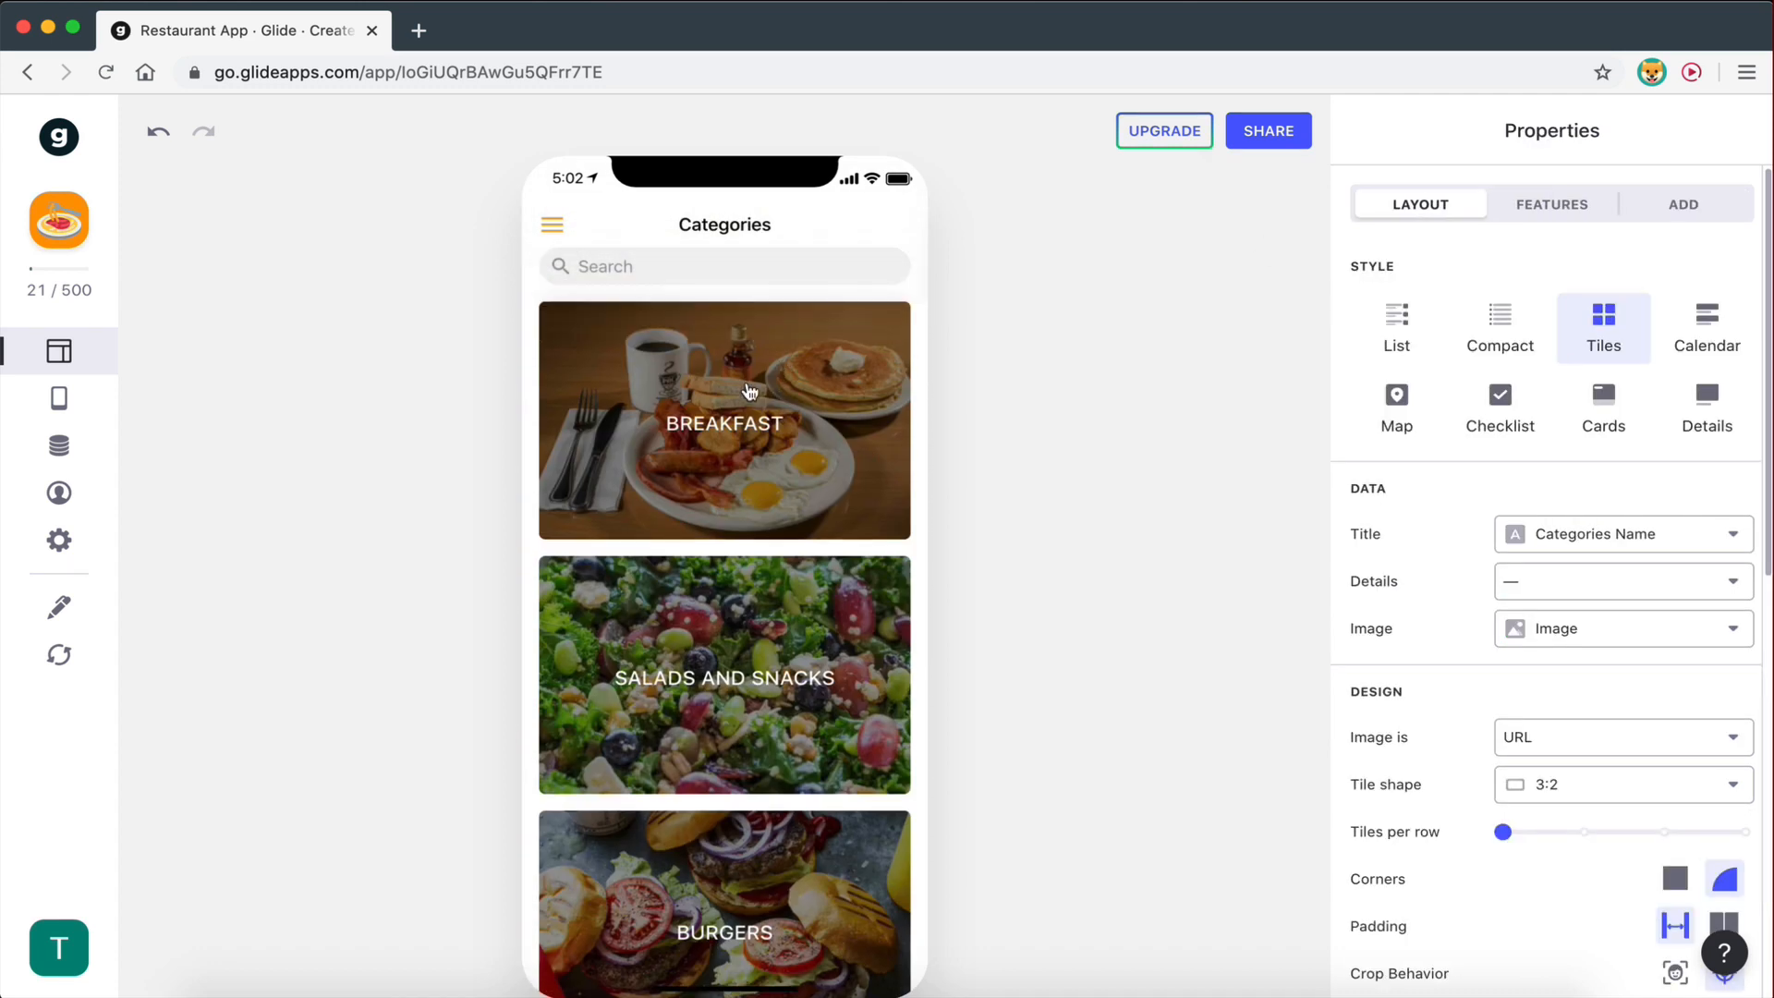
click(782, 369)
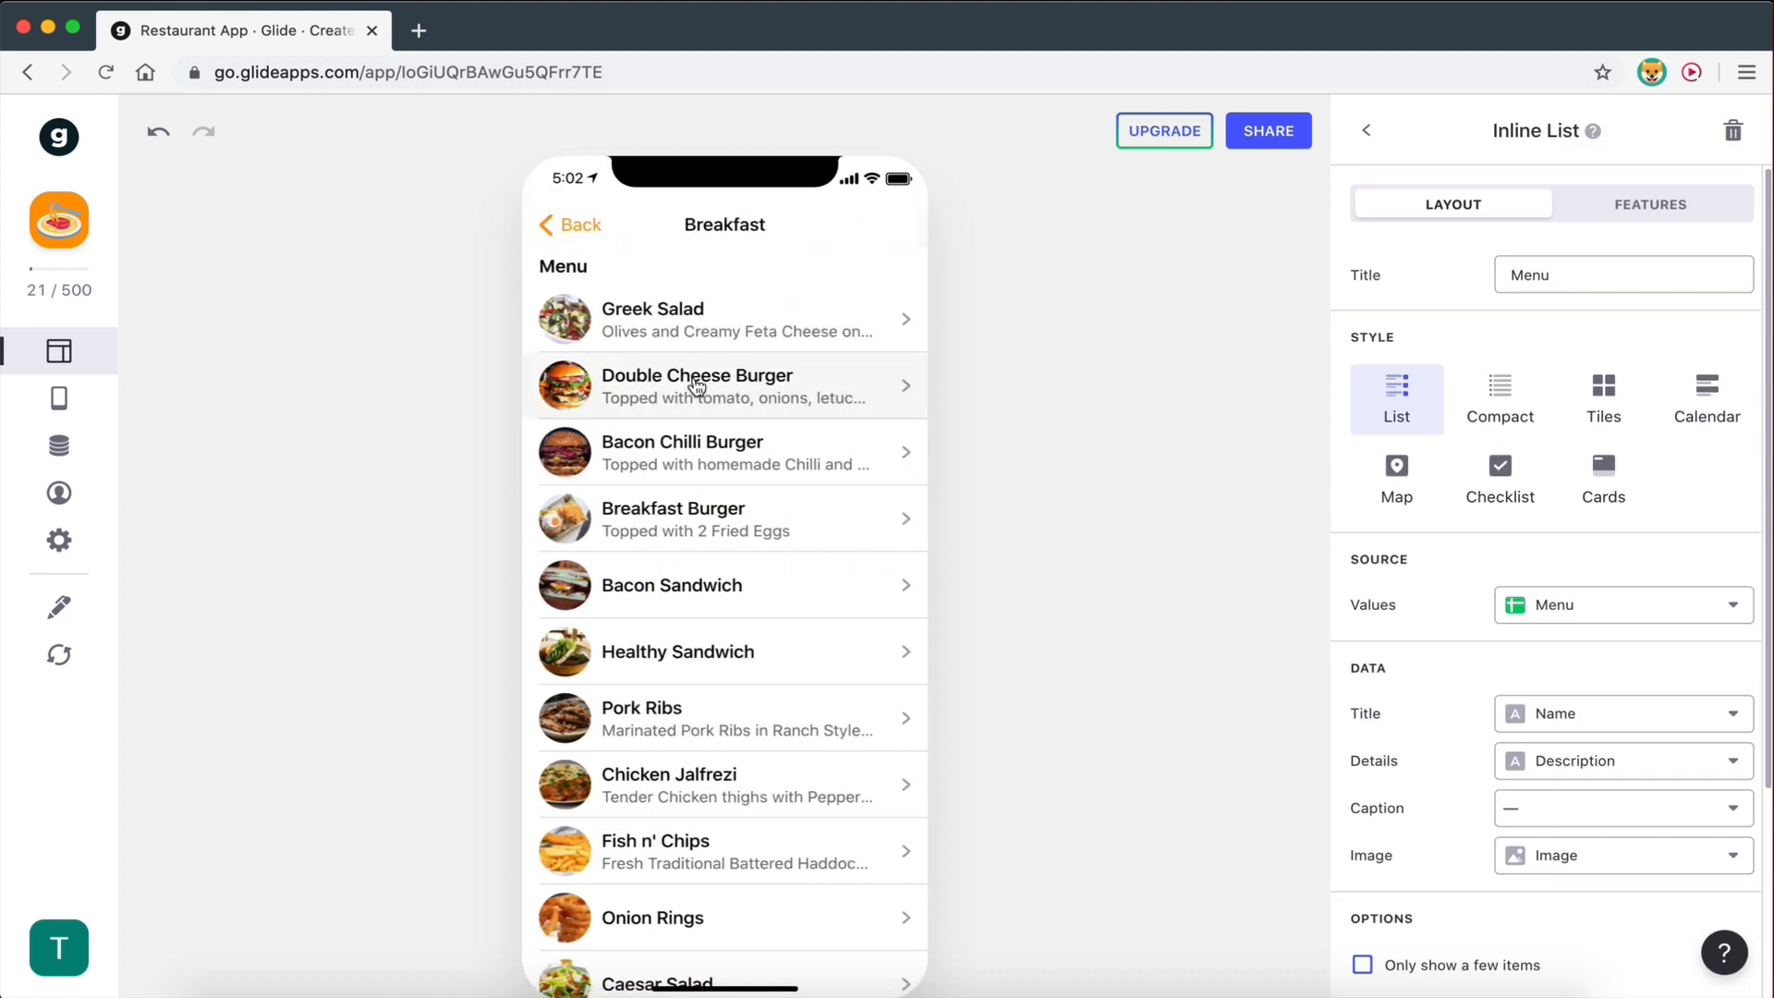
- Create a New Column on the Categories table in Glide's Data editor
click(59, 448)
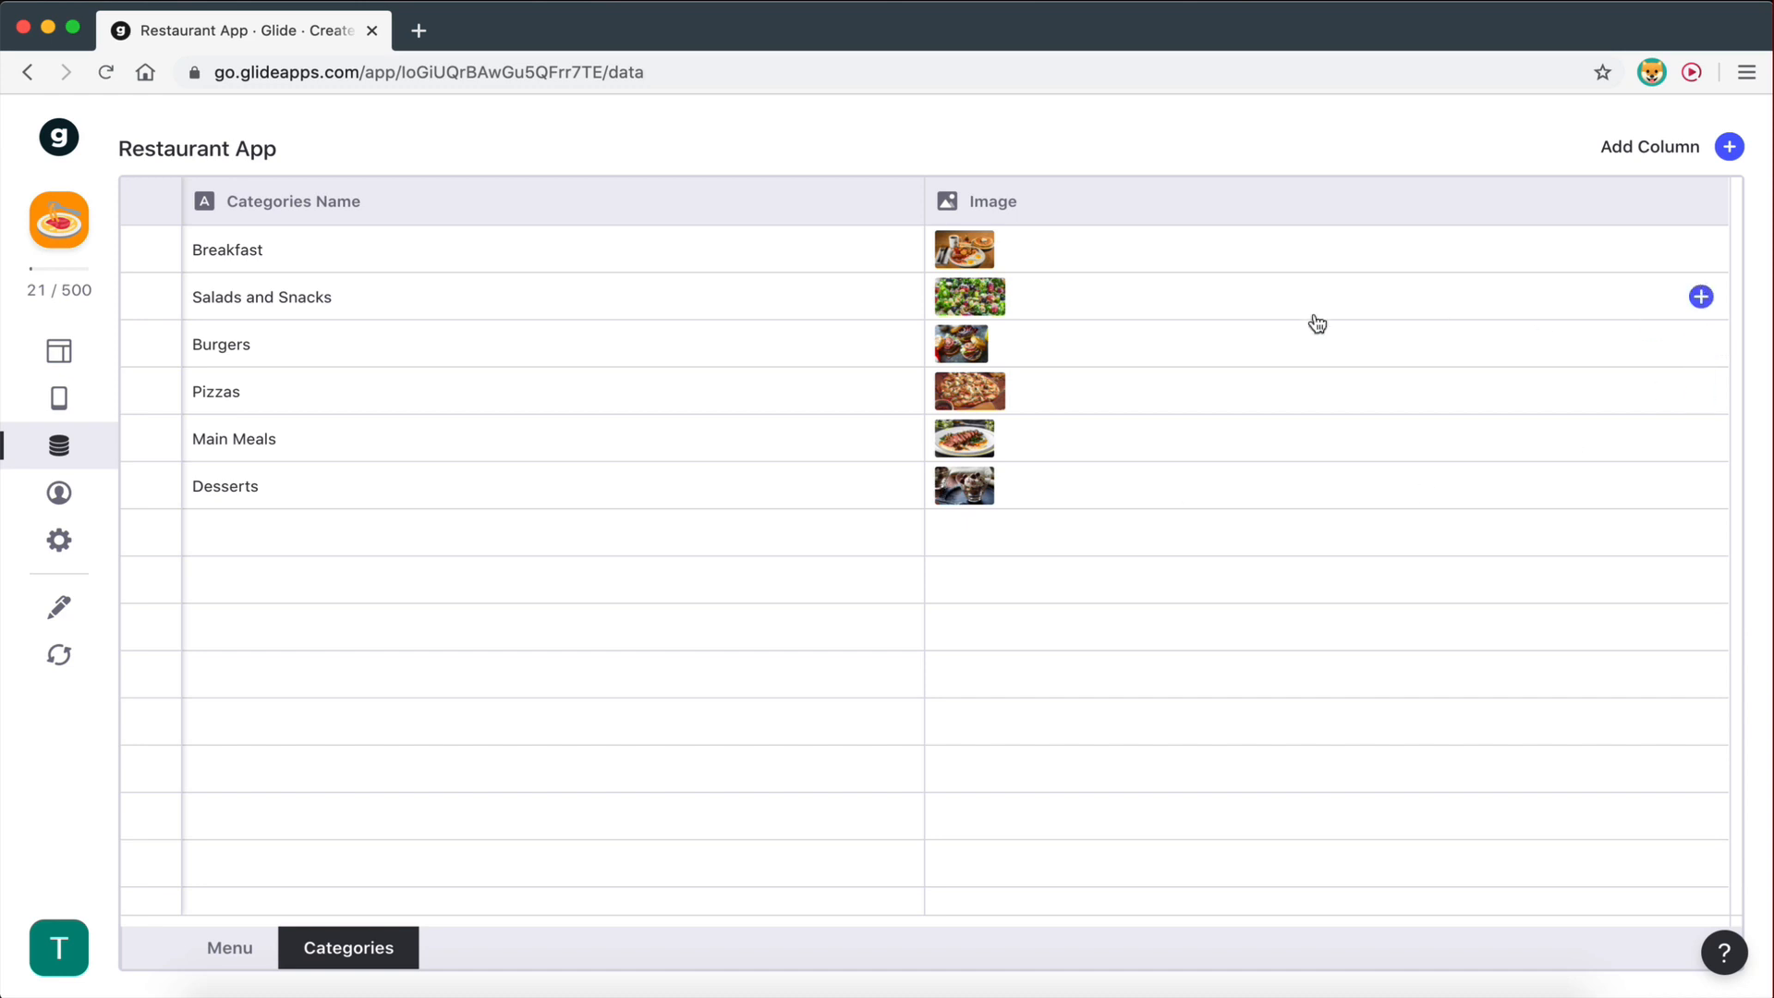
click(1729, 149)
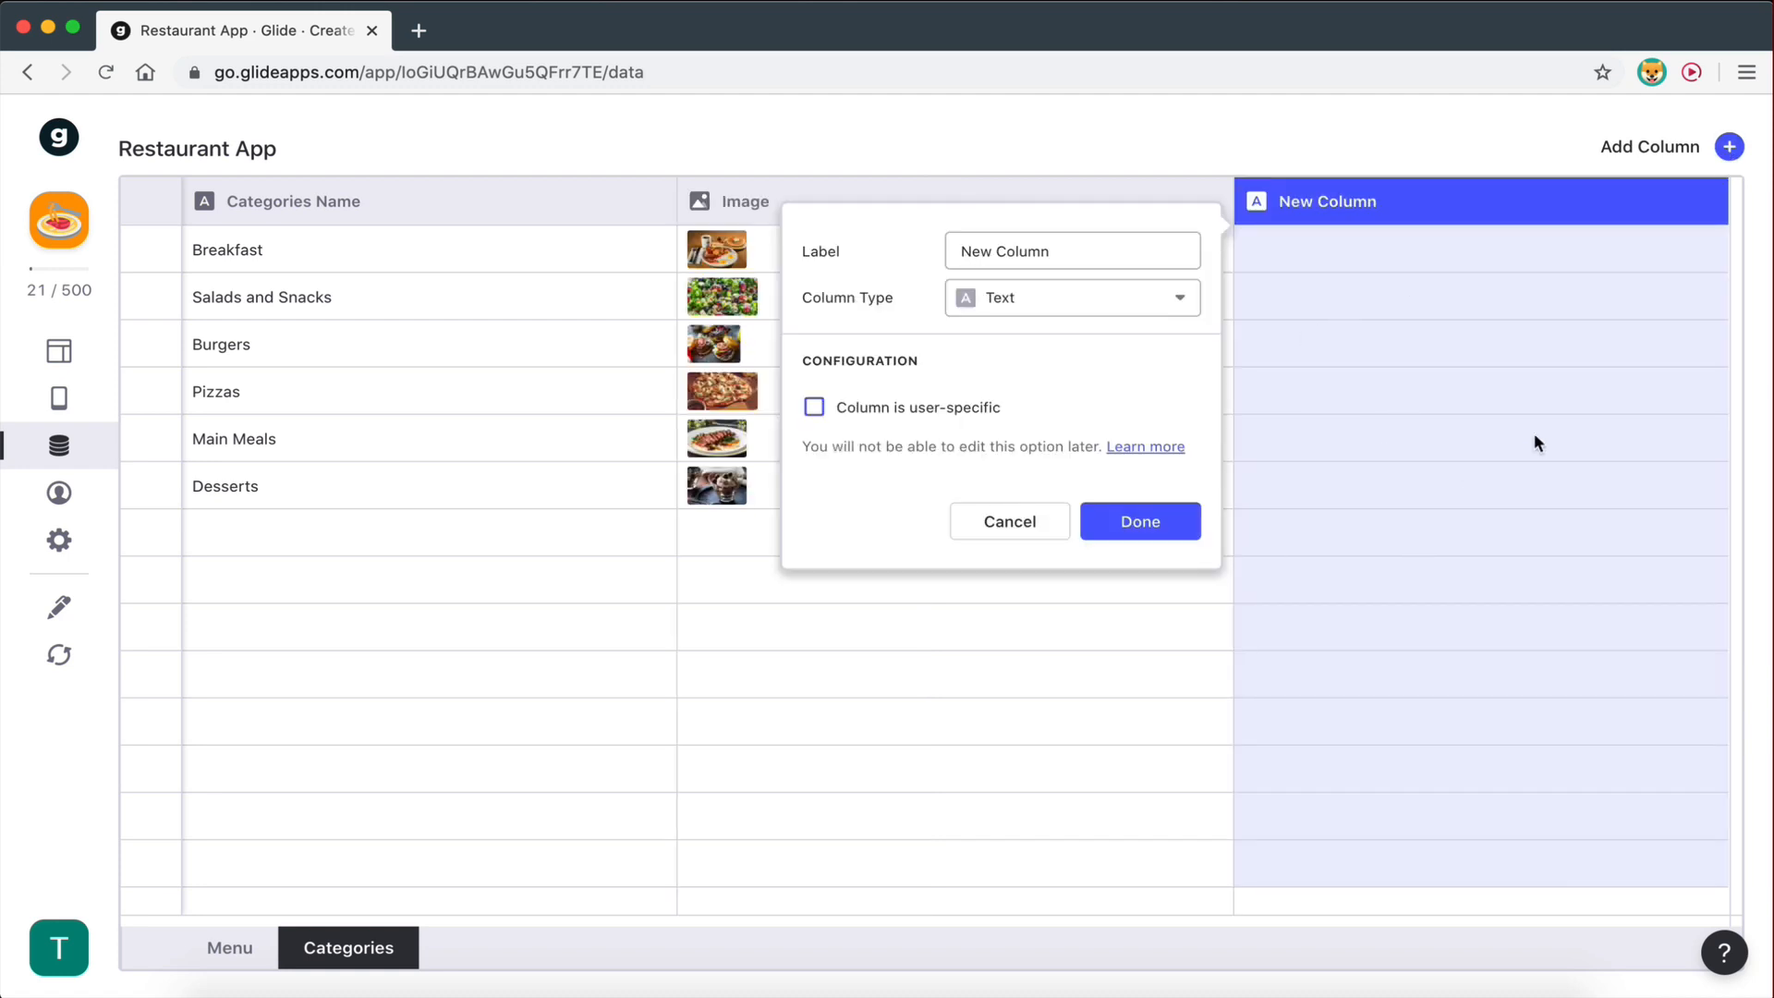
key(ctrl+Right)
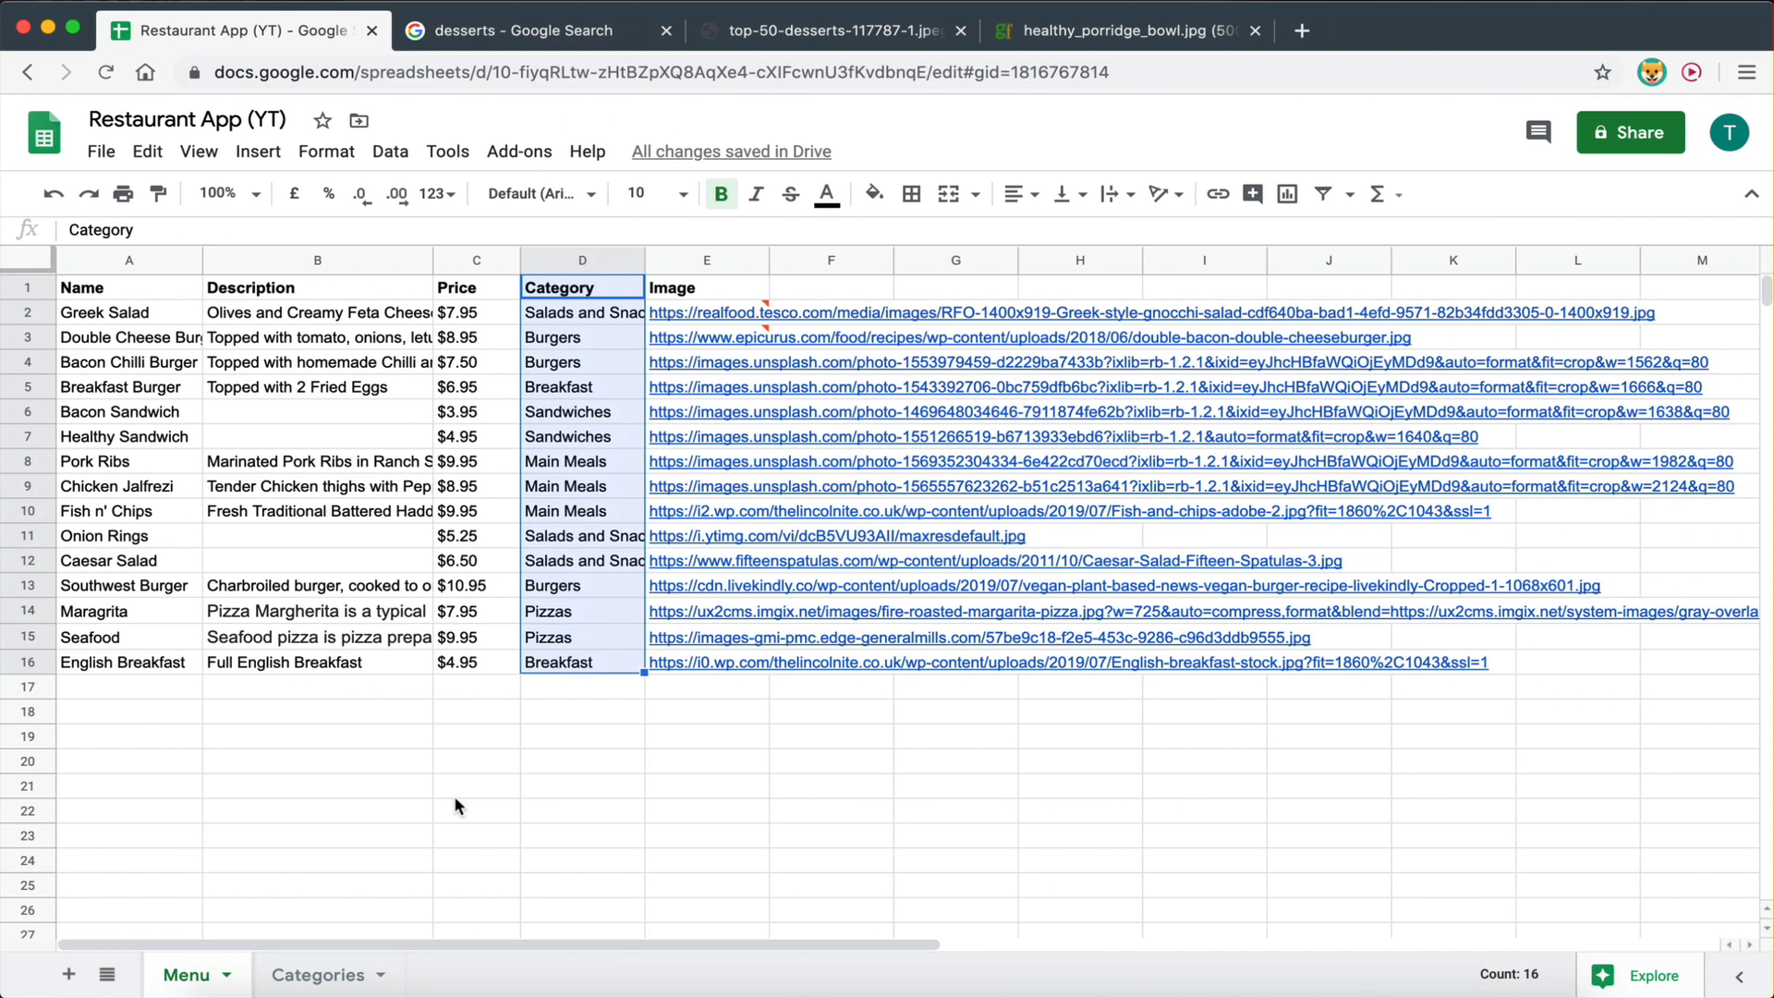
- Look over the category names on the Categories sheet, then return to Glide's new column setup
click(727, 776)
key(ctrl+Left)
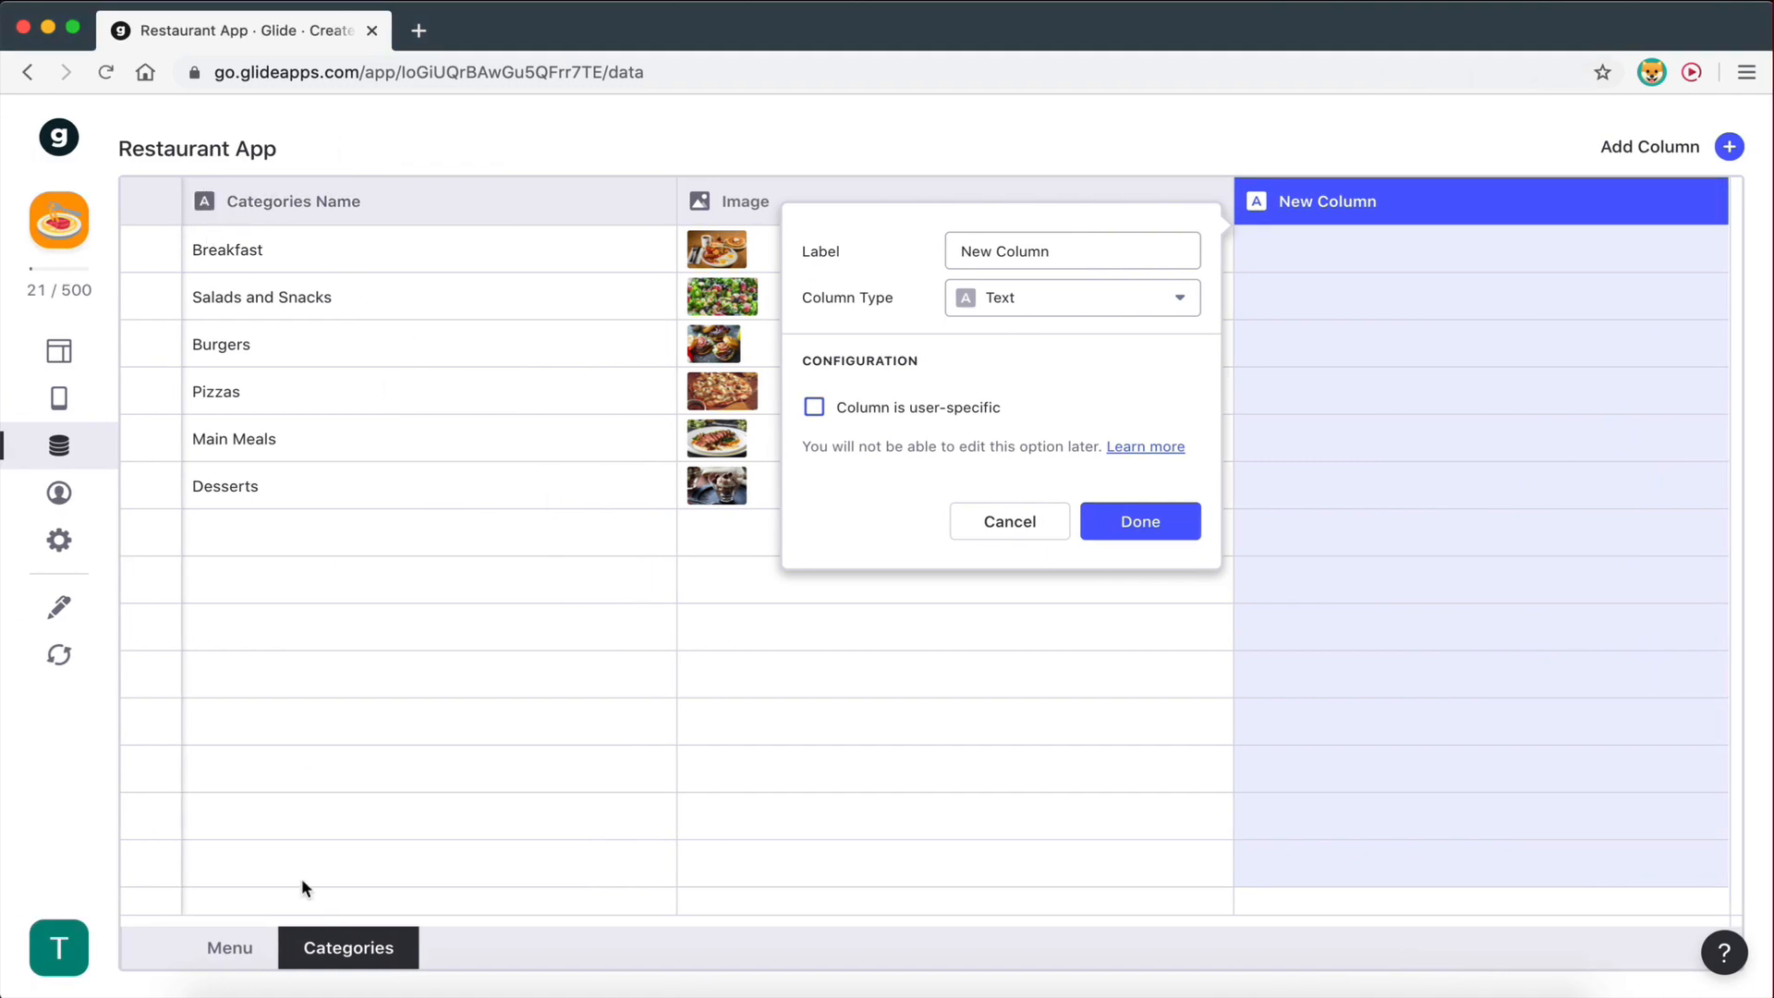
key(ctrl+Right)
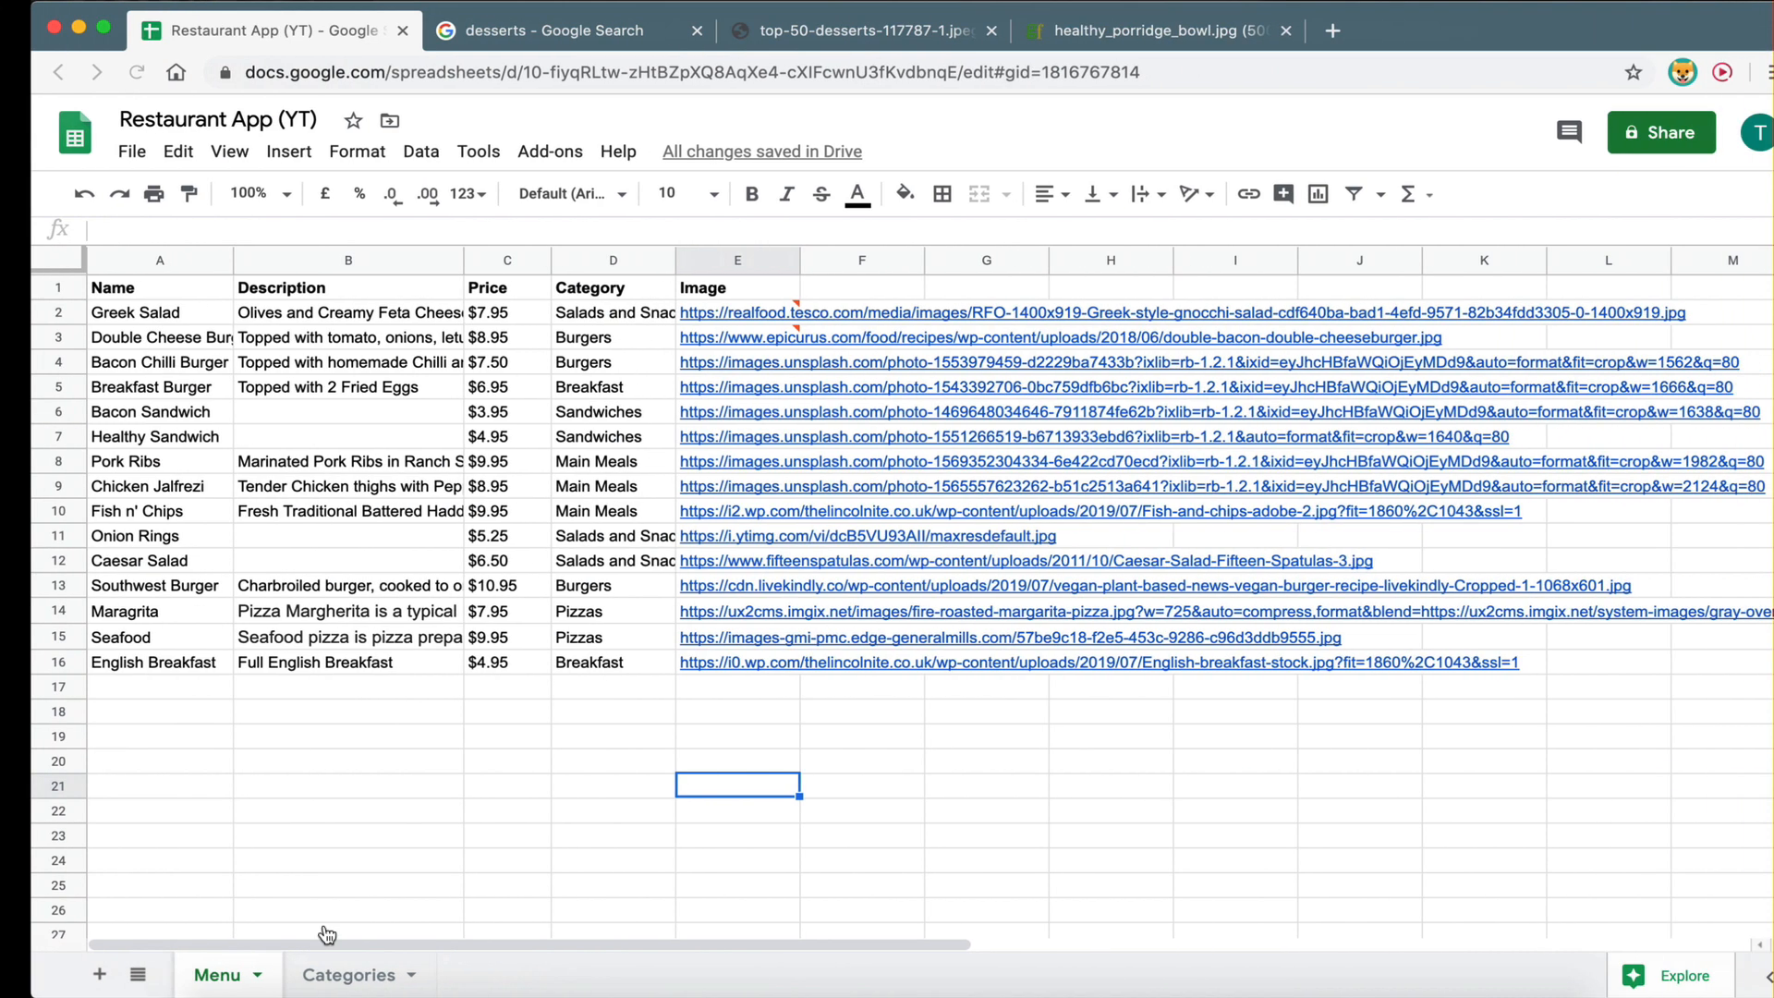
click(323, 975)
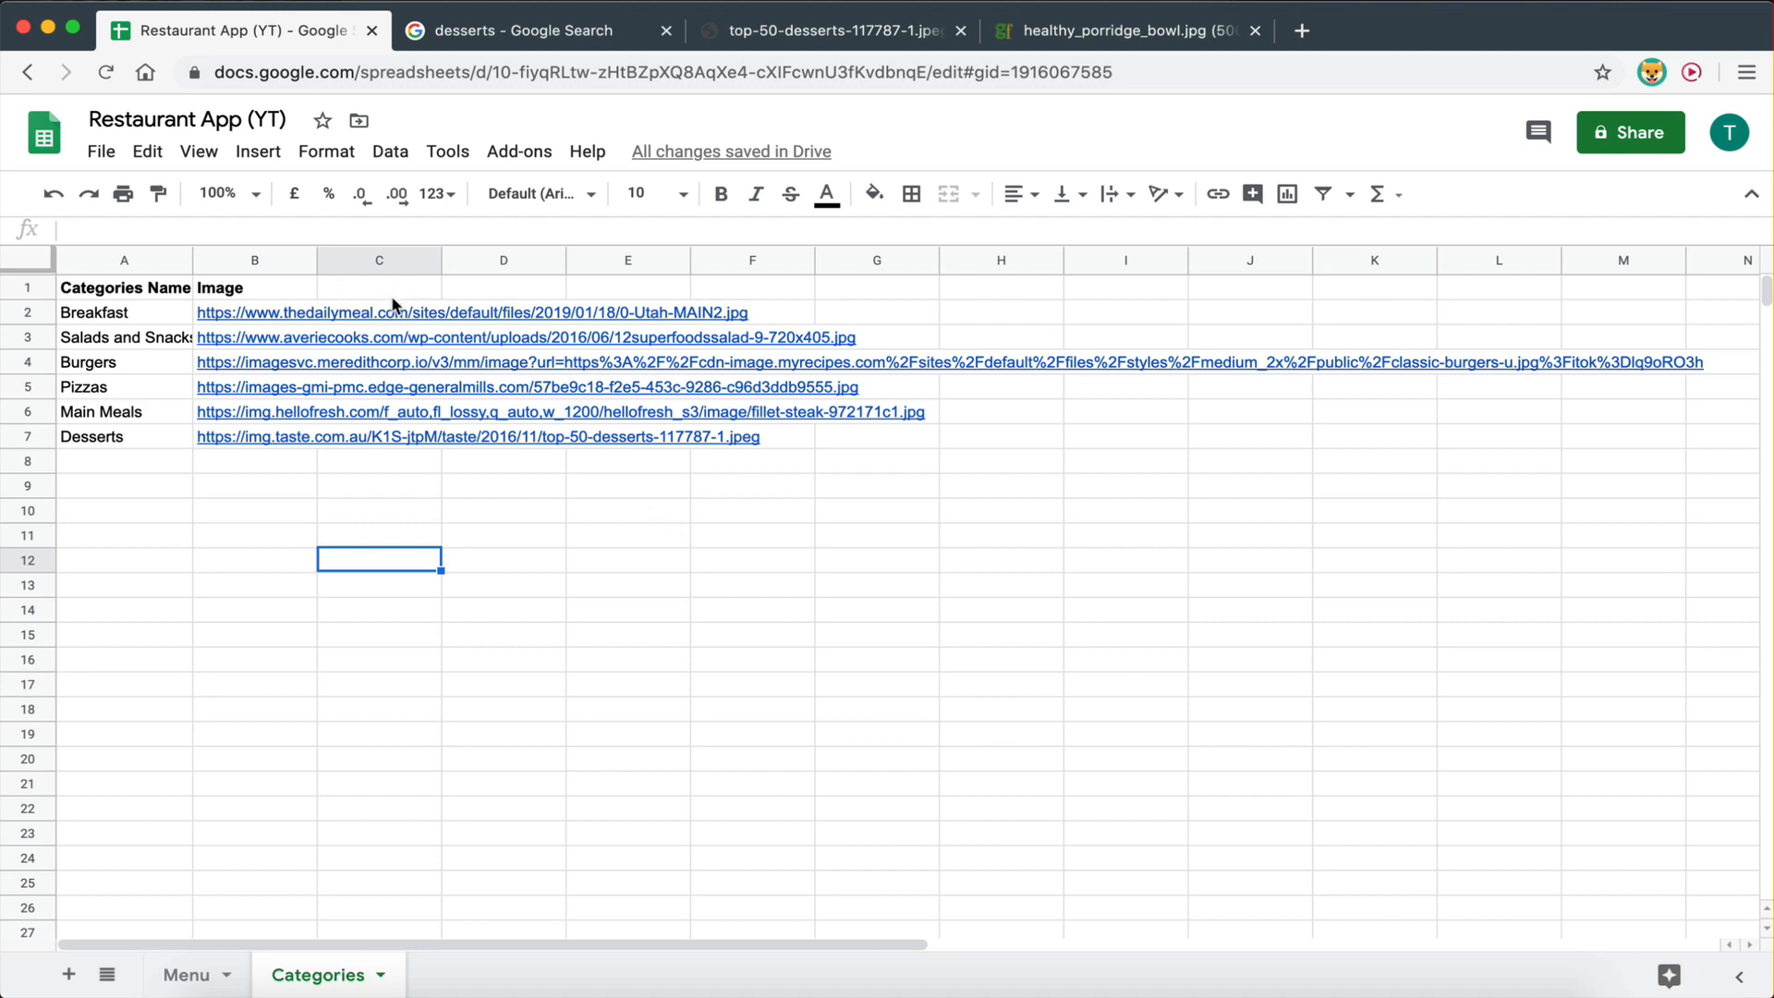
key(ctrl+Left)
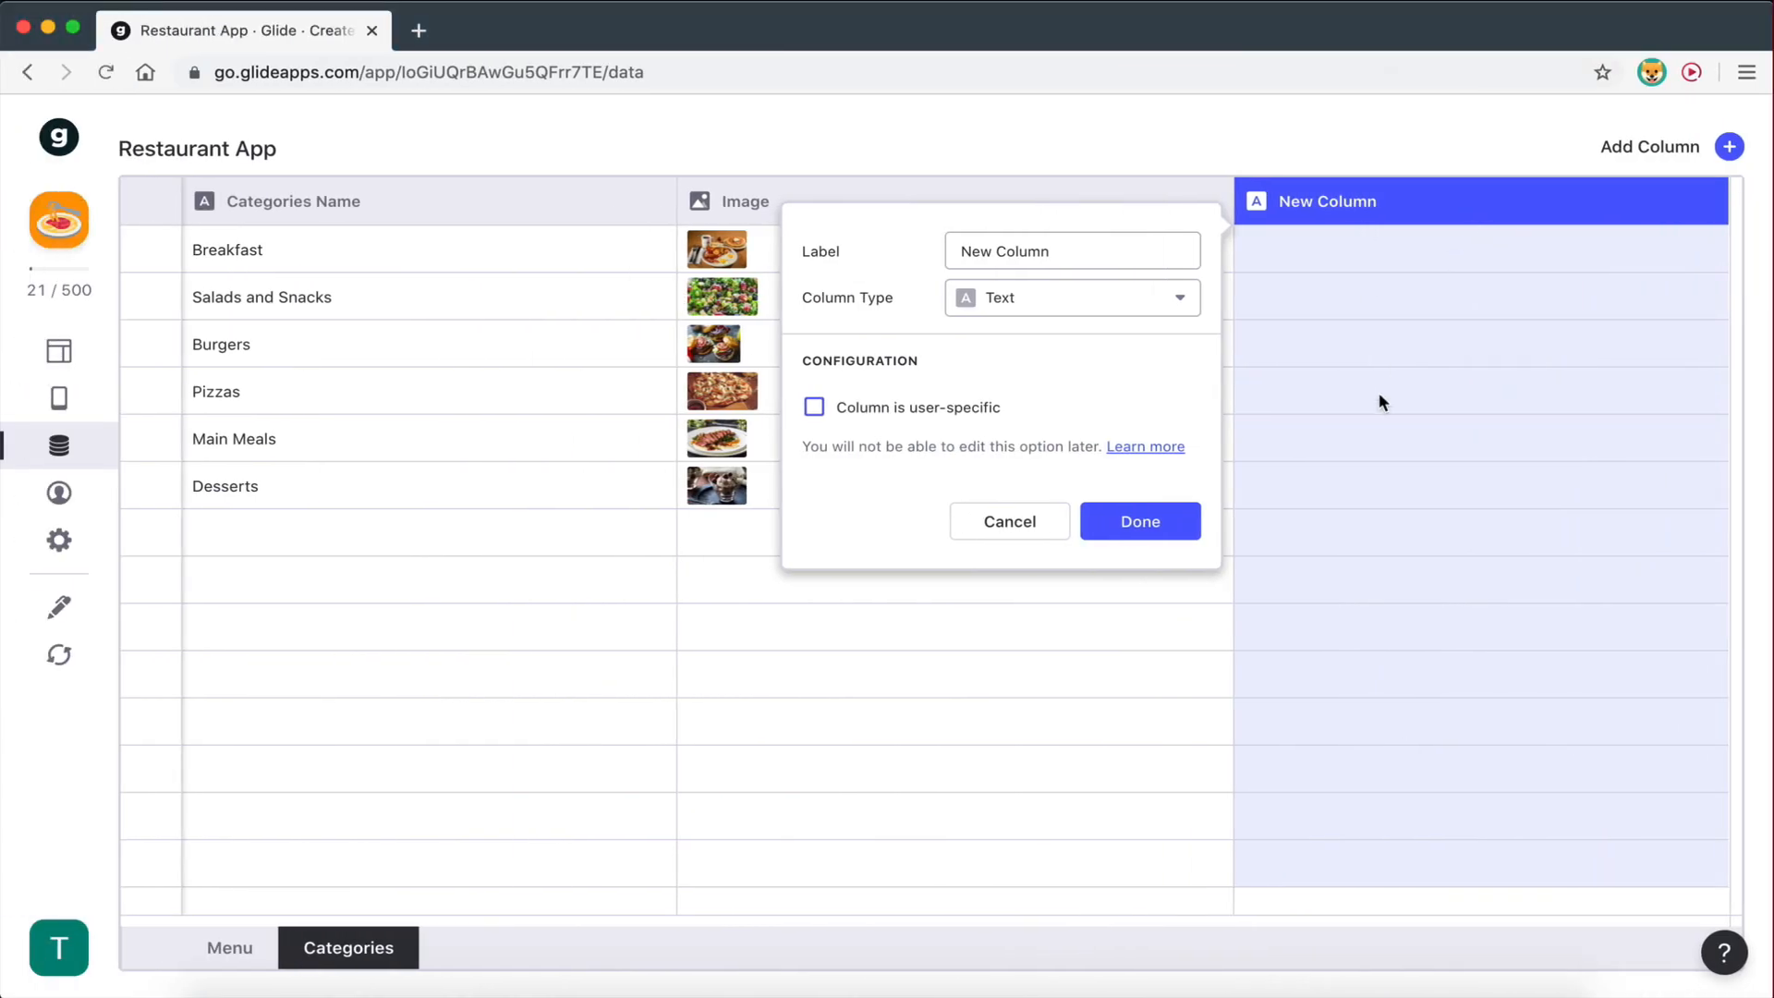
- Label the new column 'Category Items' and set its column type to Relation
drag(1091, 250, 894, 251)
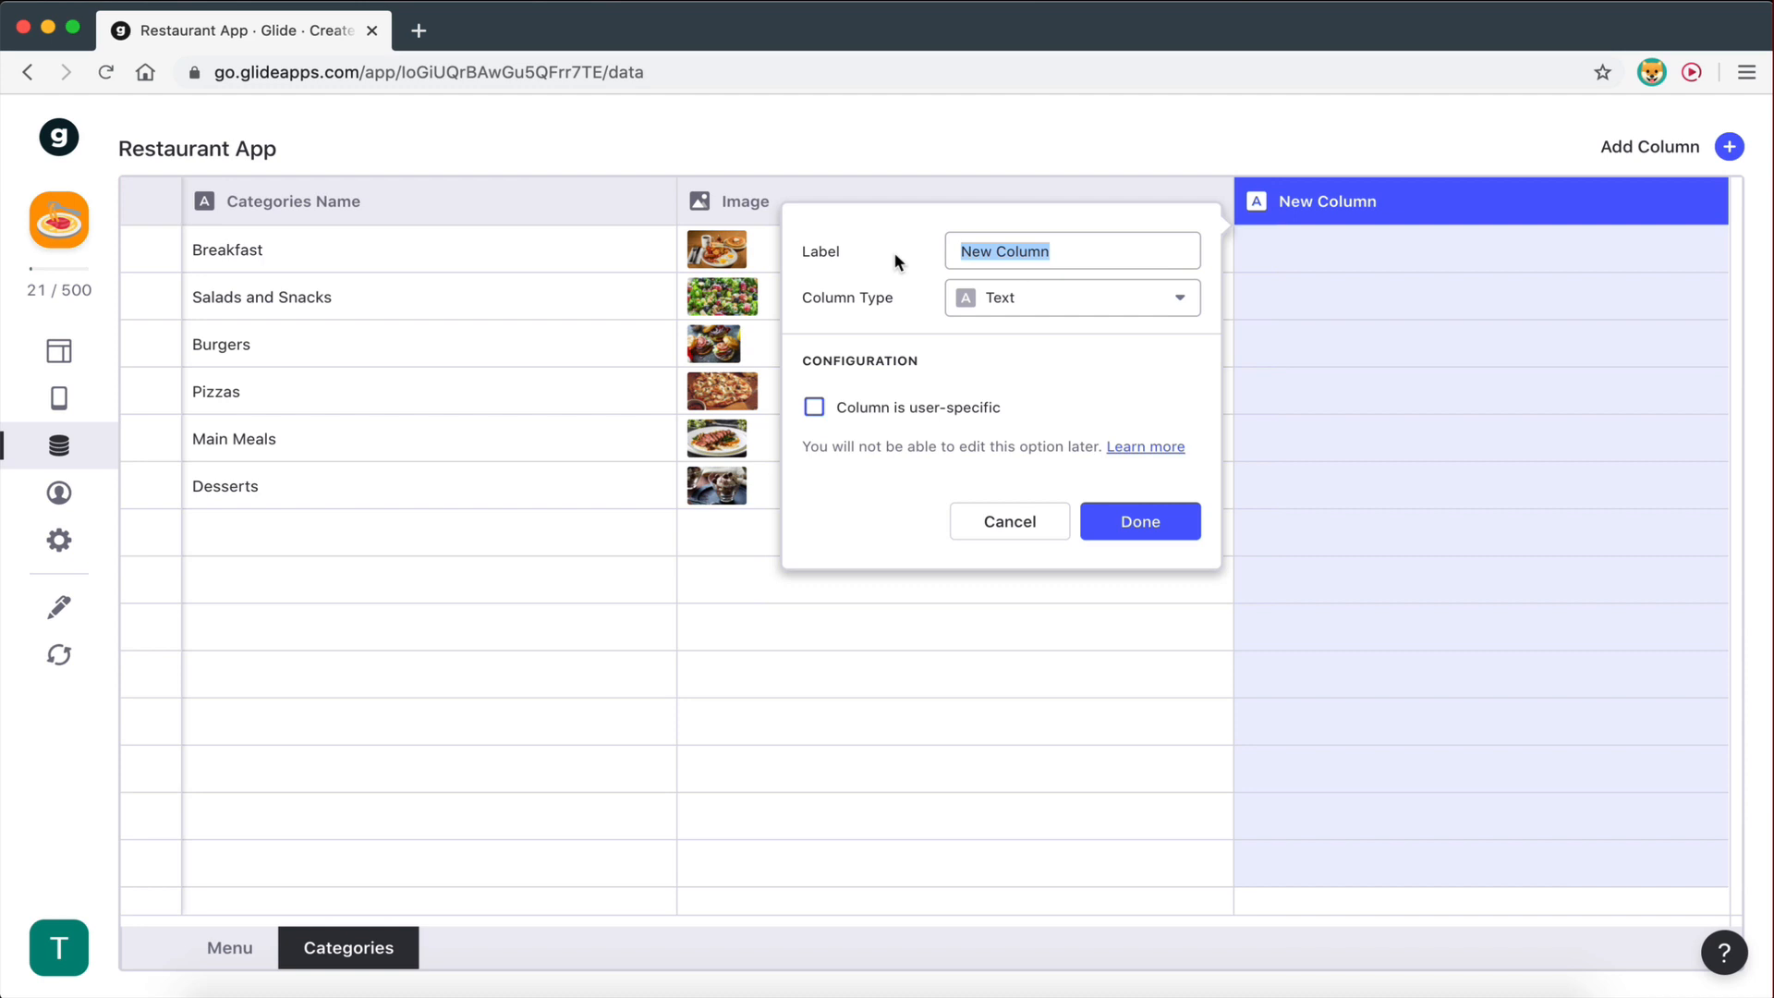
text(Cate)
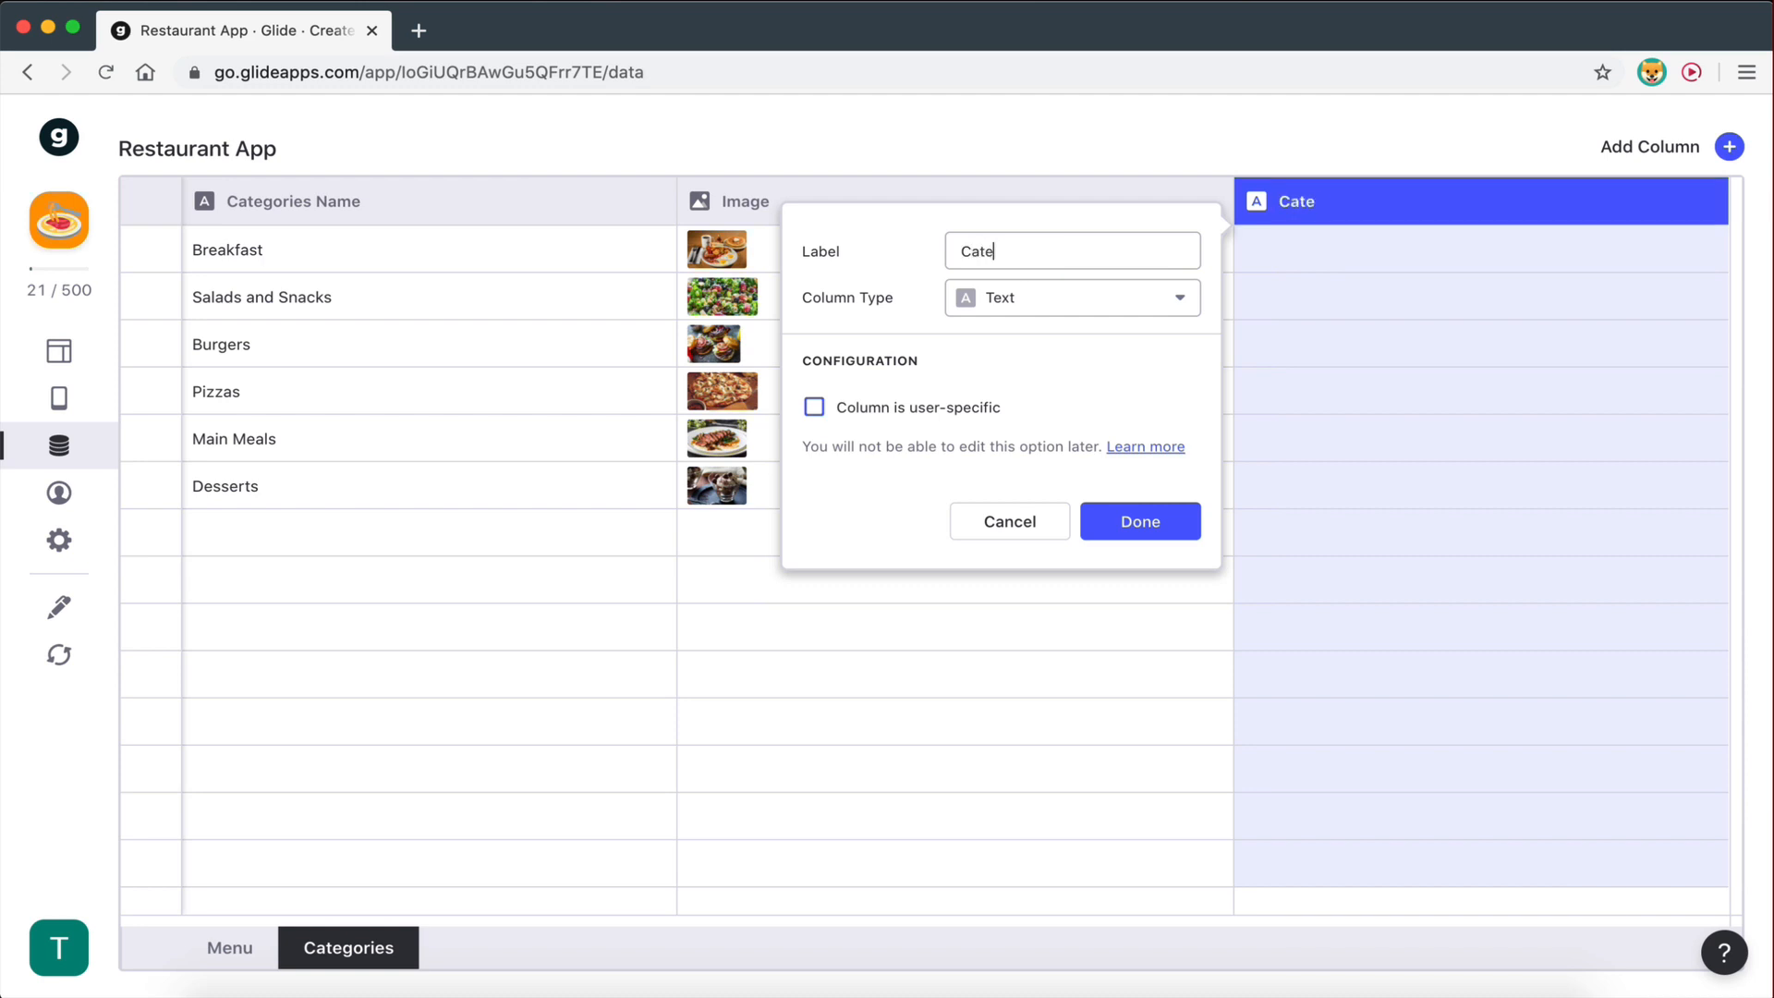
text(gory Items)
click(978, 316)
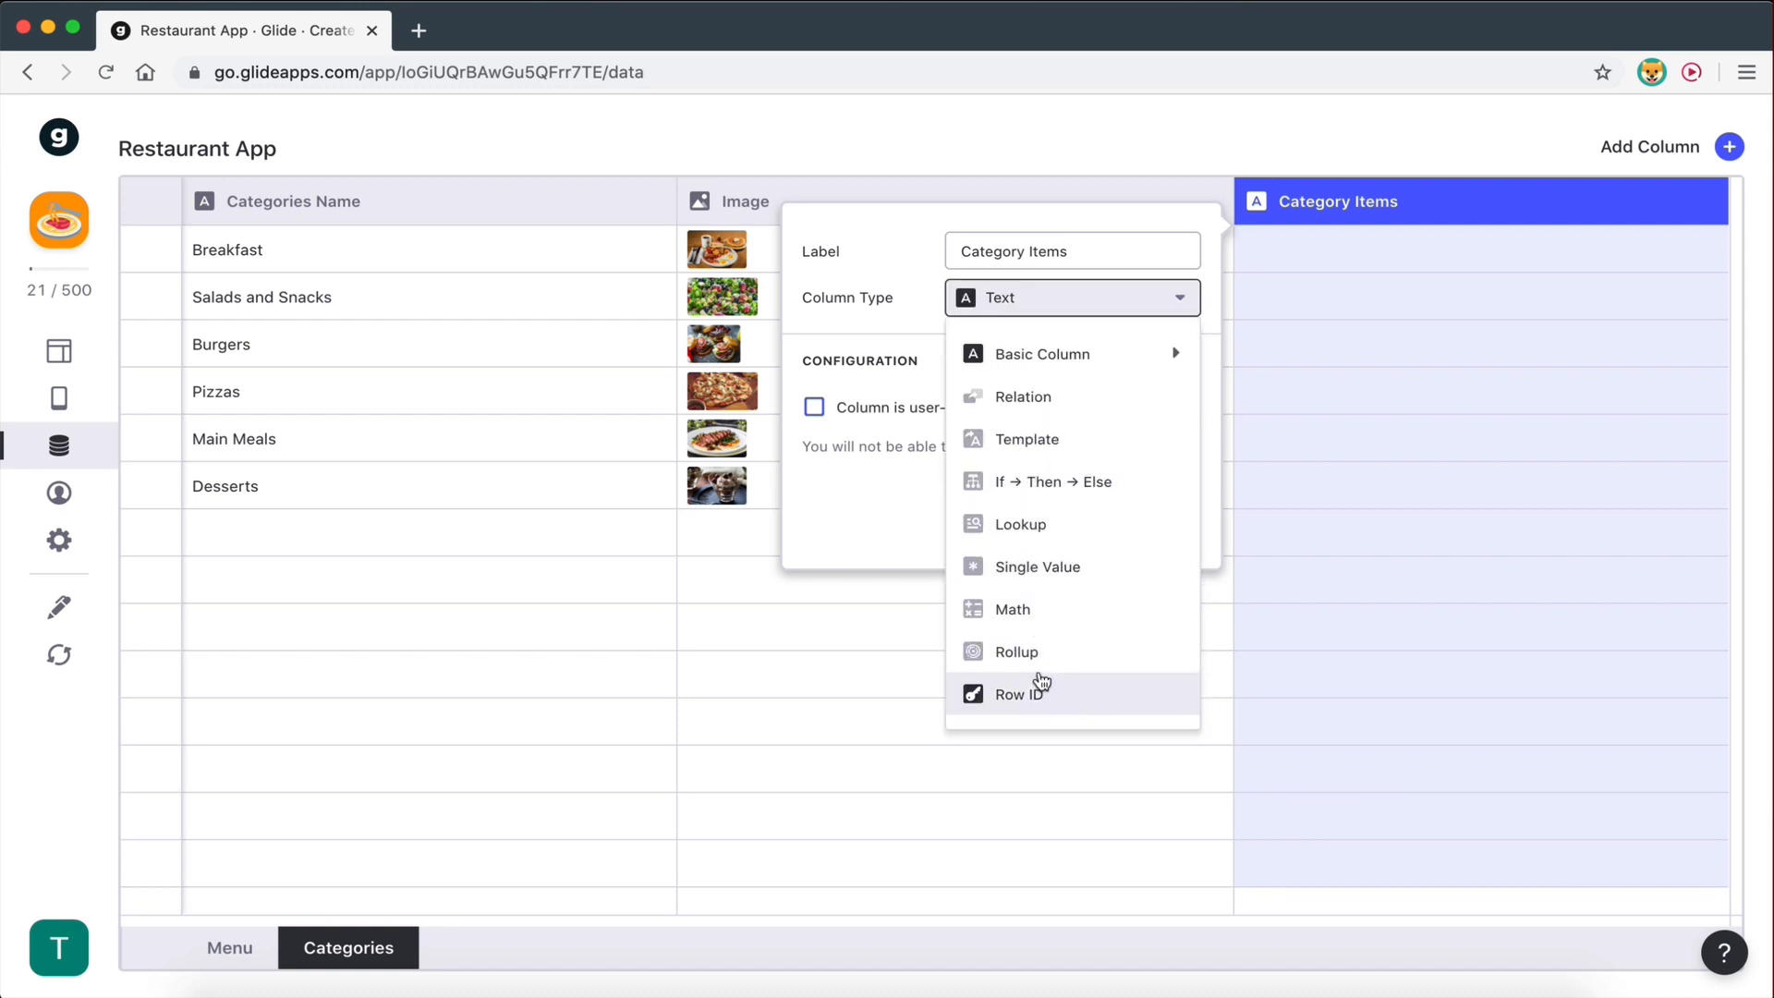
click(1024, 399)
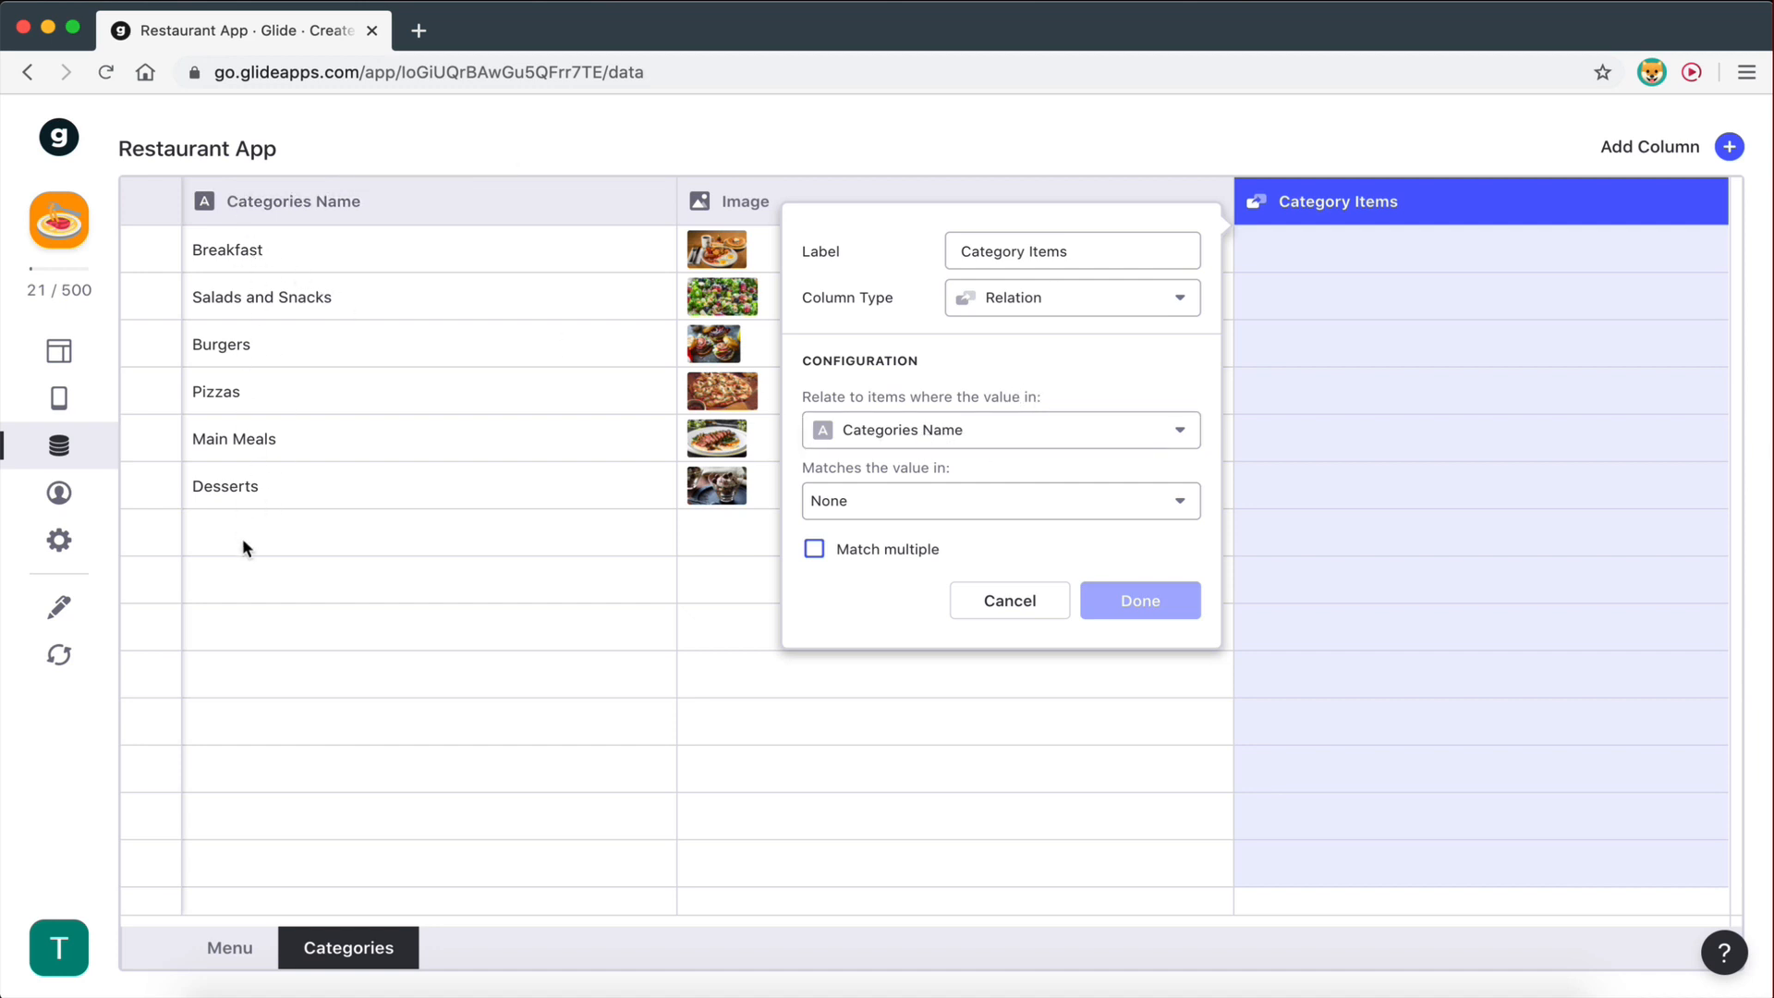
- Match the relation to Menu > Category, then cancel it and compare the Menu and Categories sheets
click(912, 509)
mouse_move(914, 566)
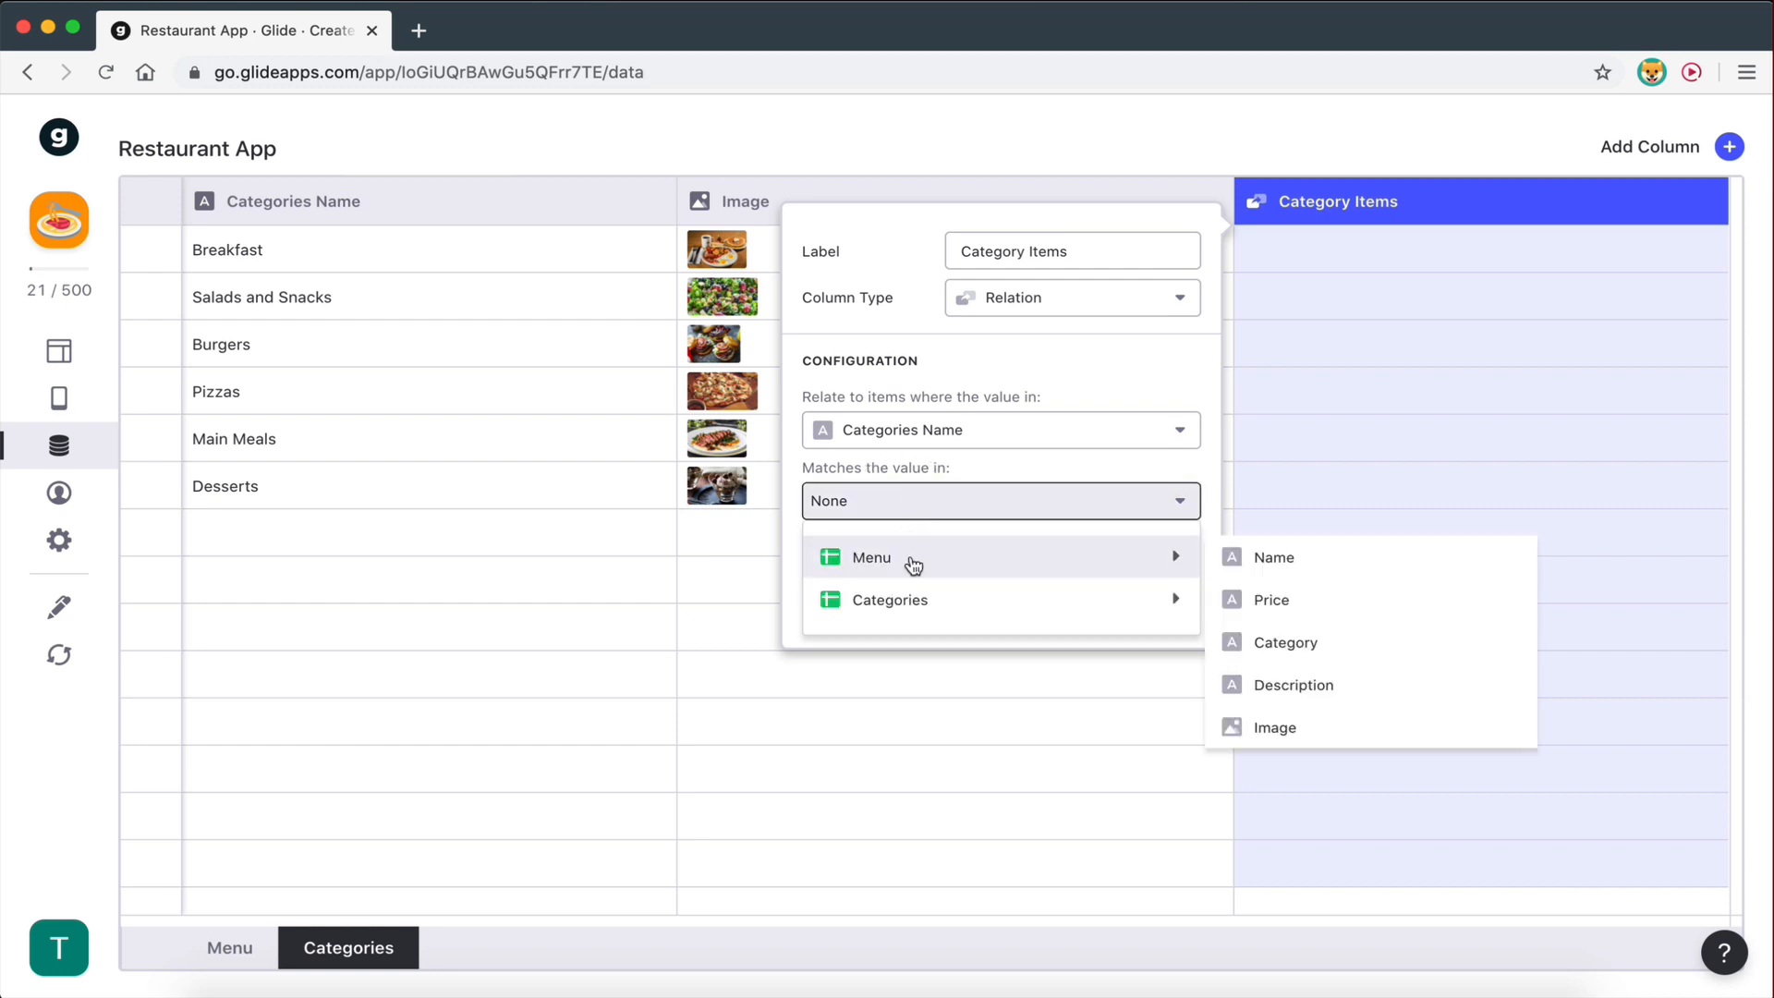
click(1273, 644)
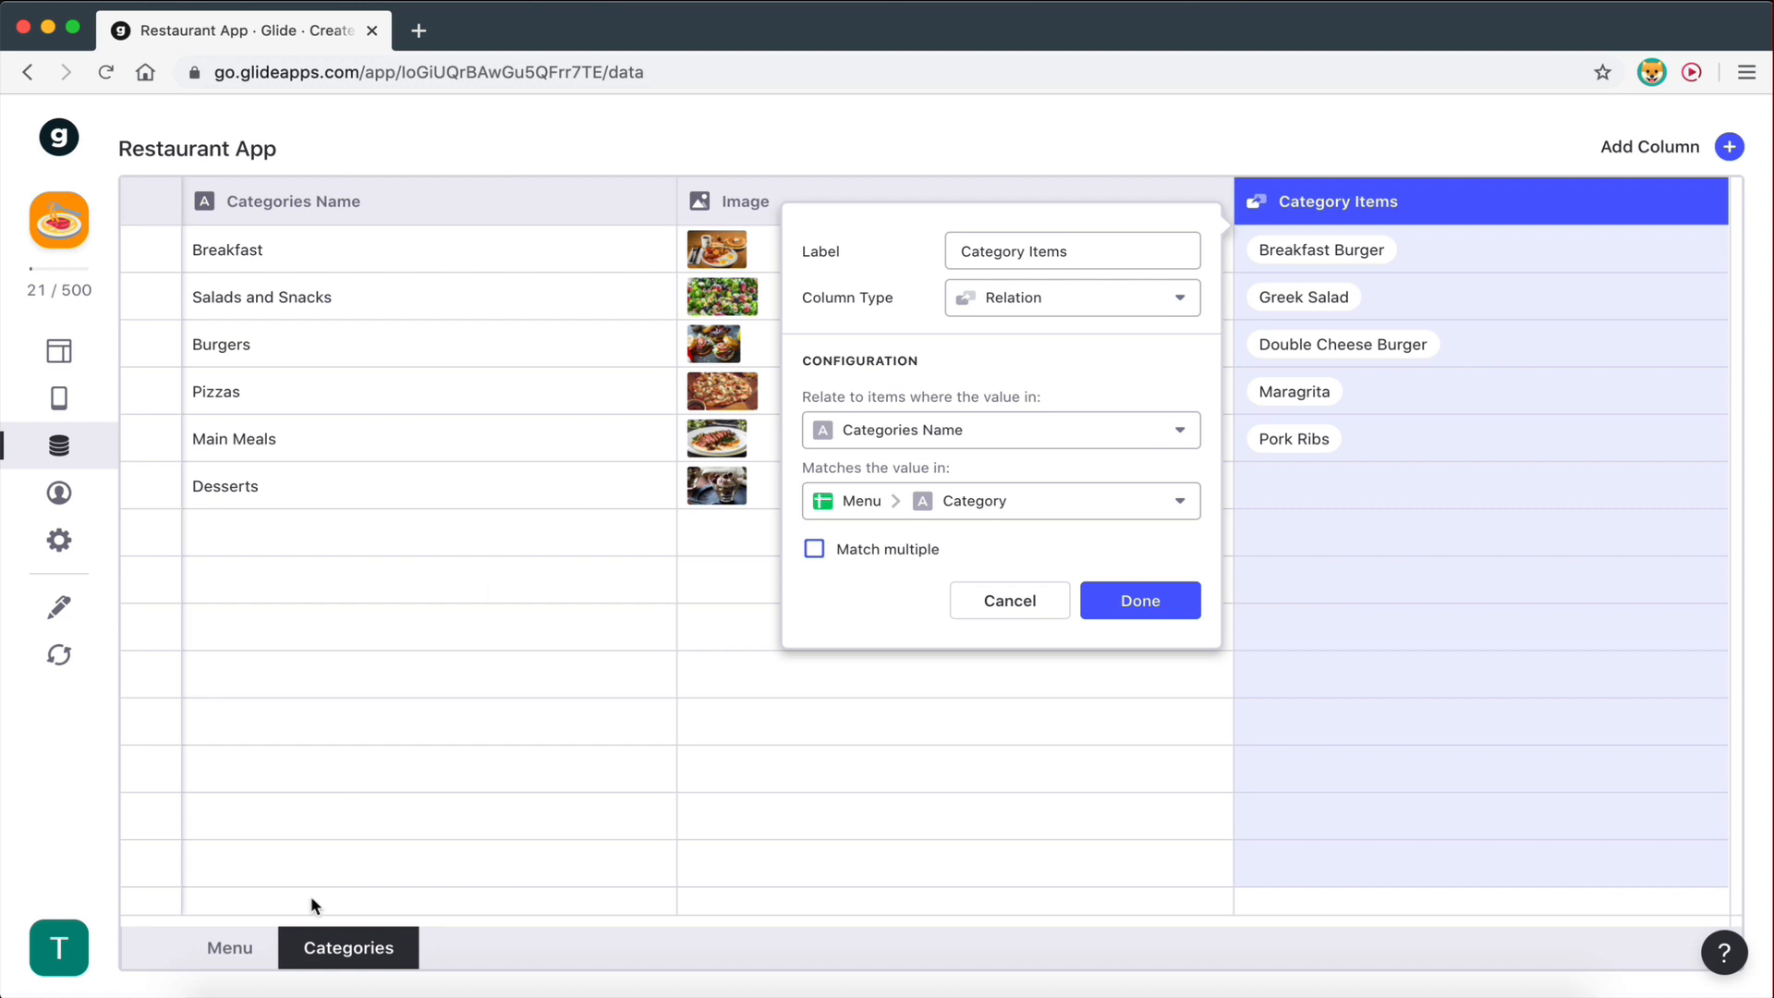
click(222, 948)
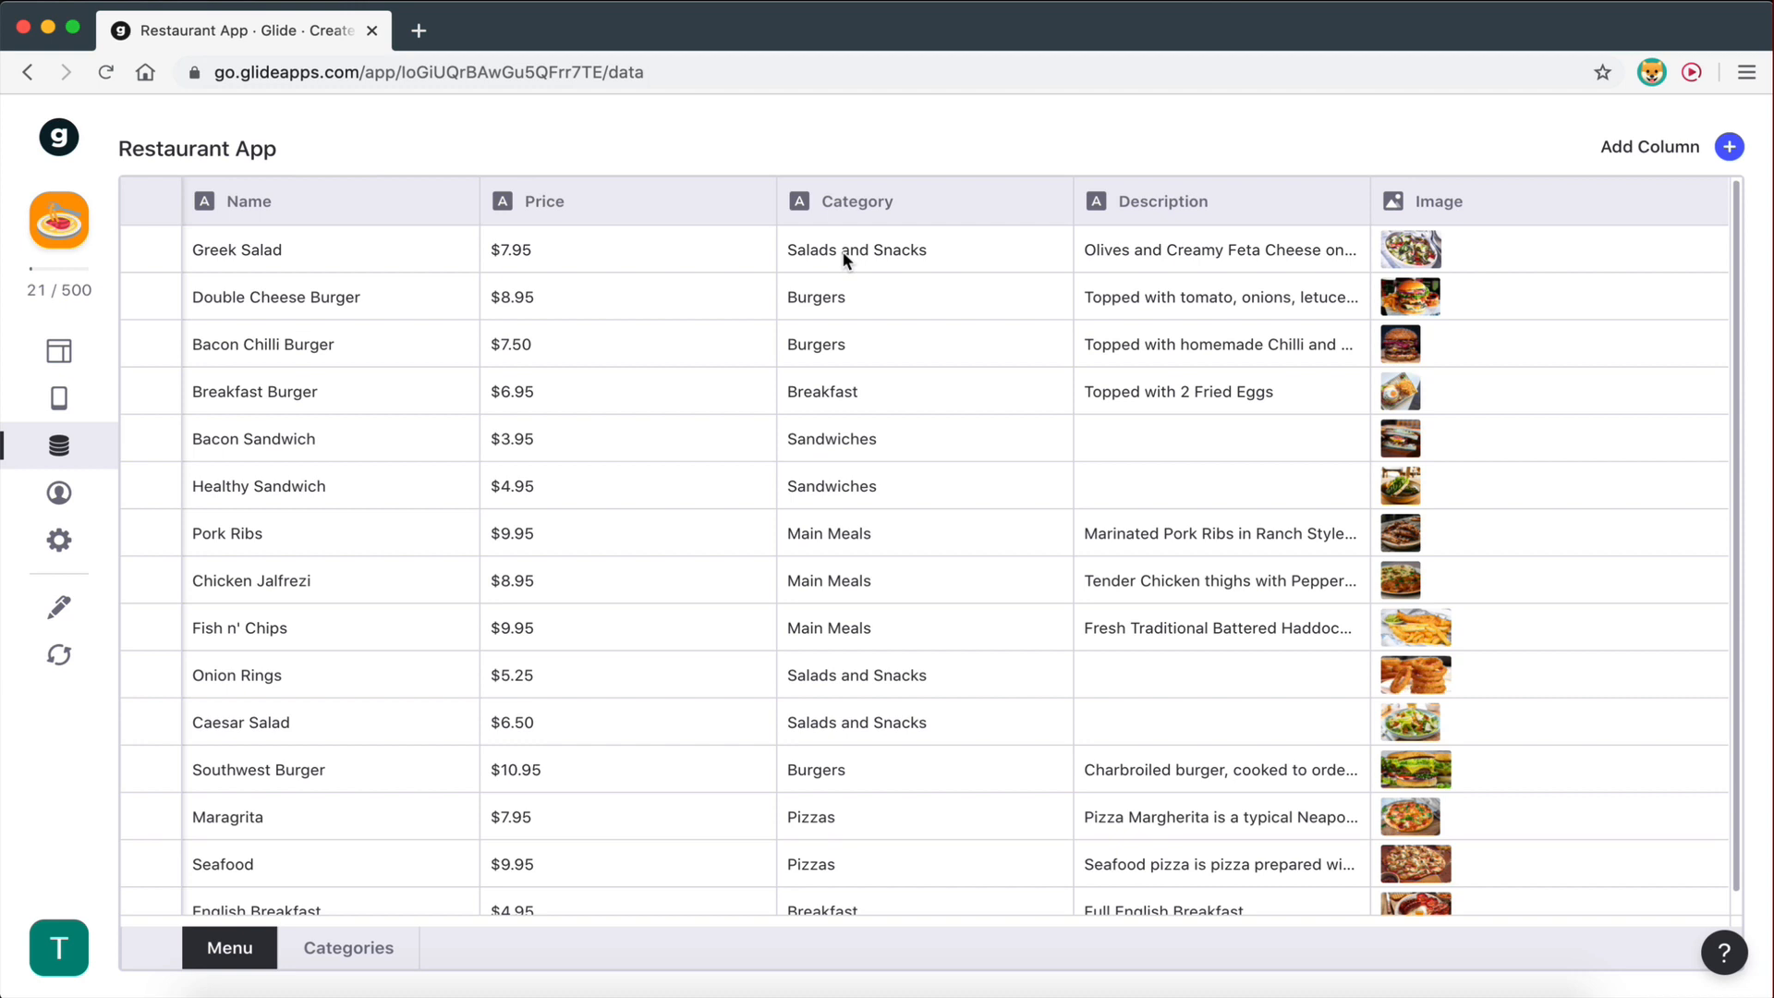
click(347, 948)
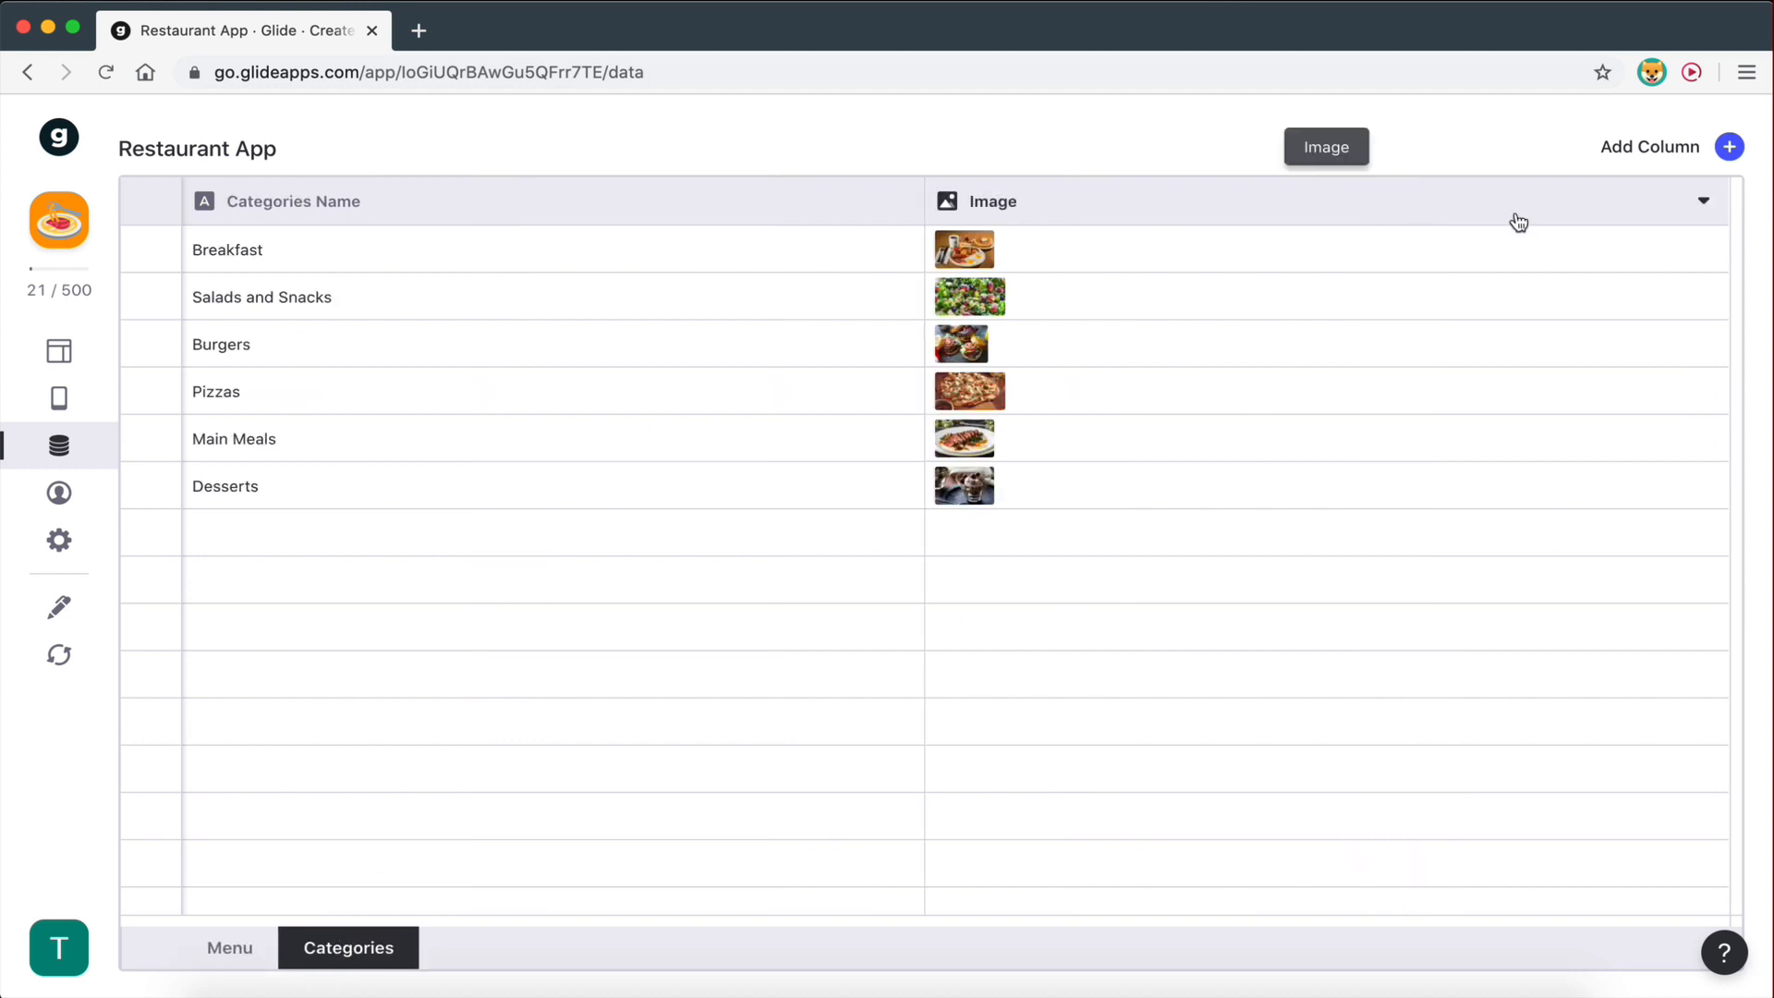
- Add a new column on Categories labelled 'Category Items'
click(1732, 153)
drag(1051, 250, 922, 249)
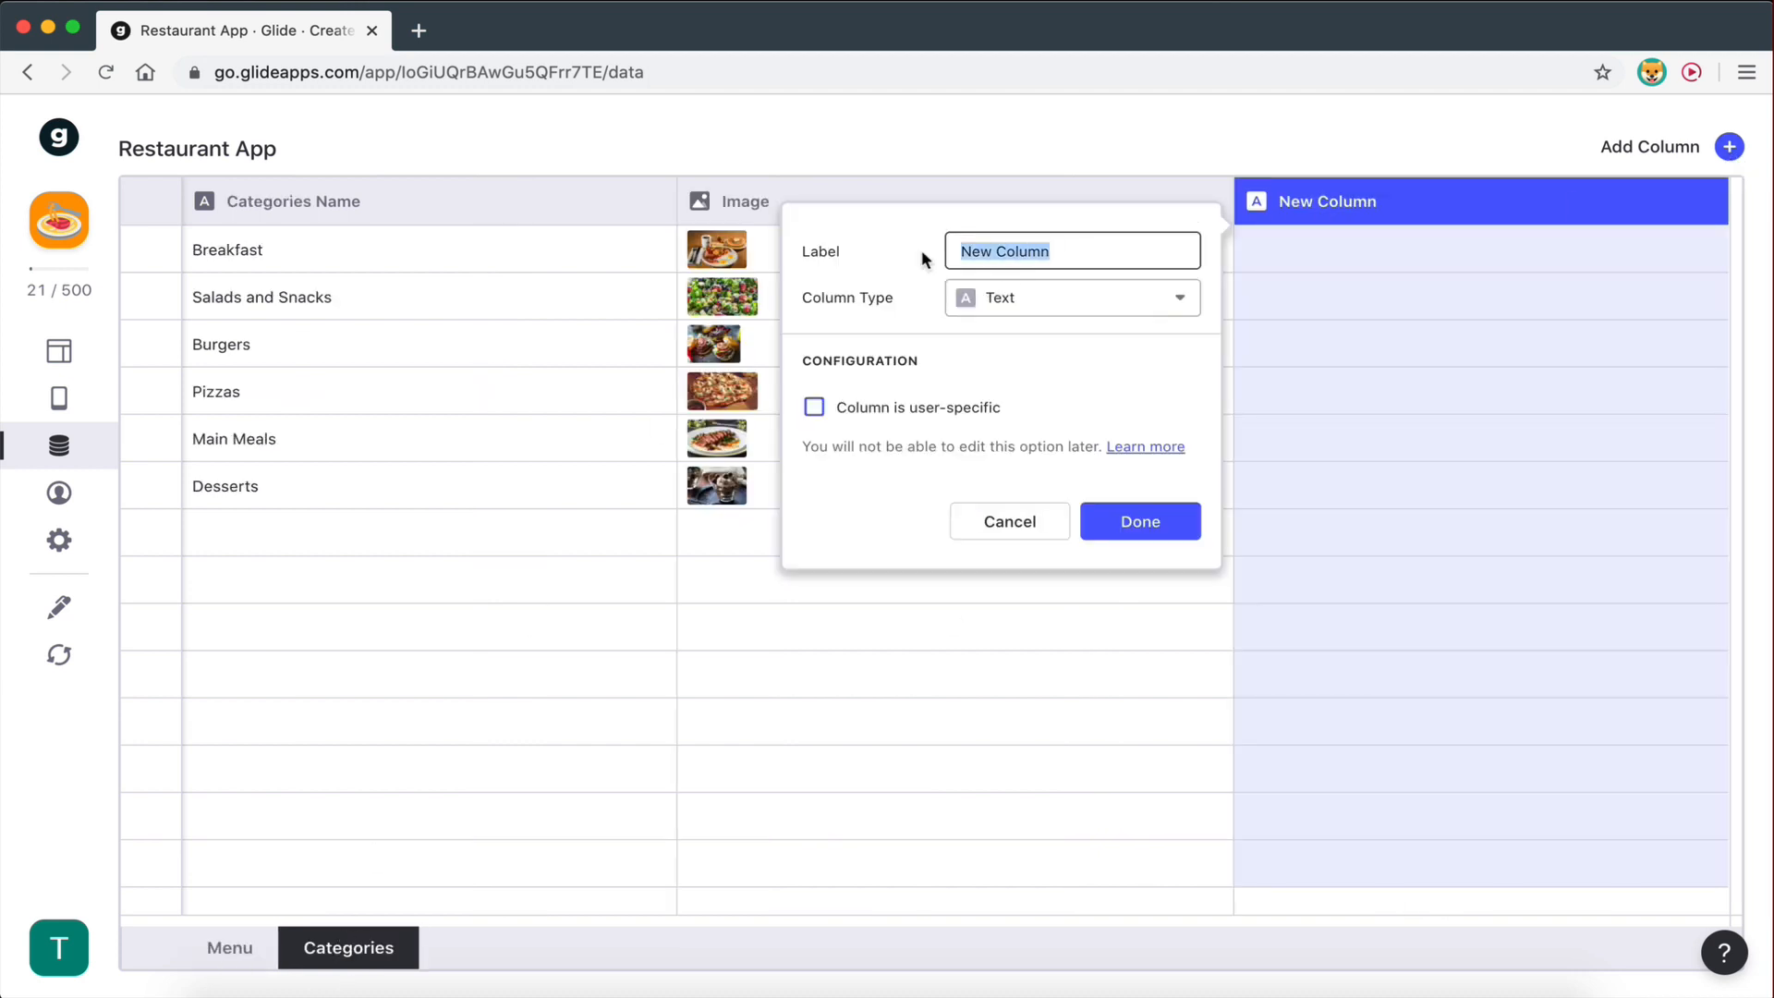
key(BackSpace)
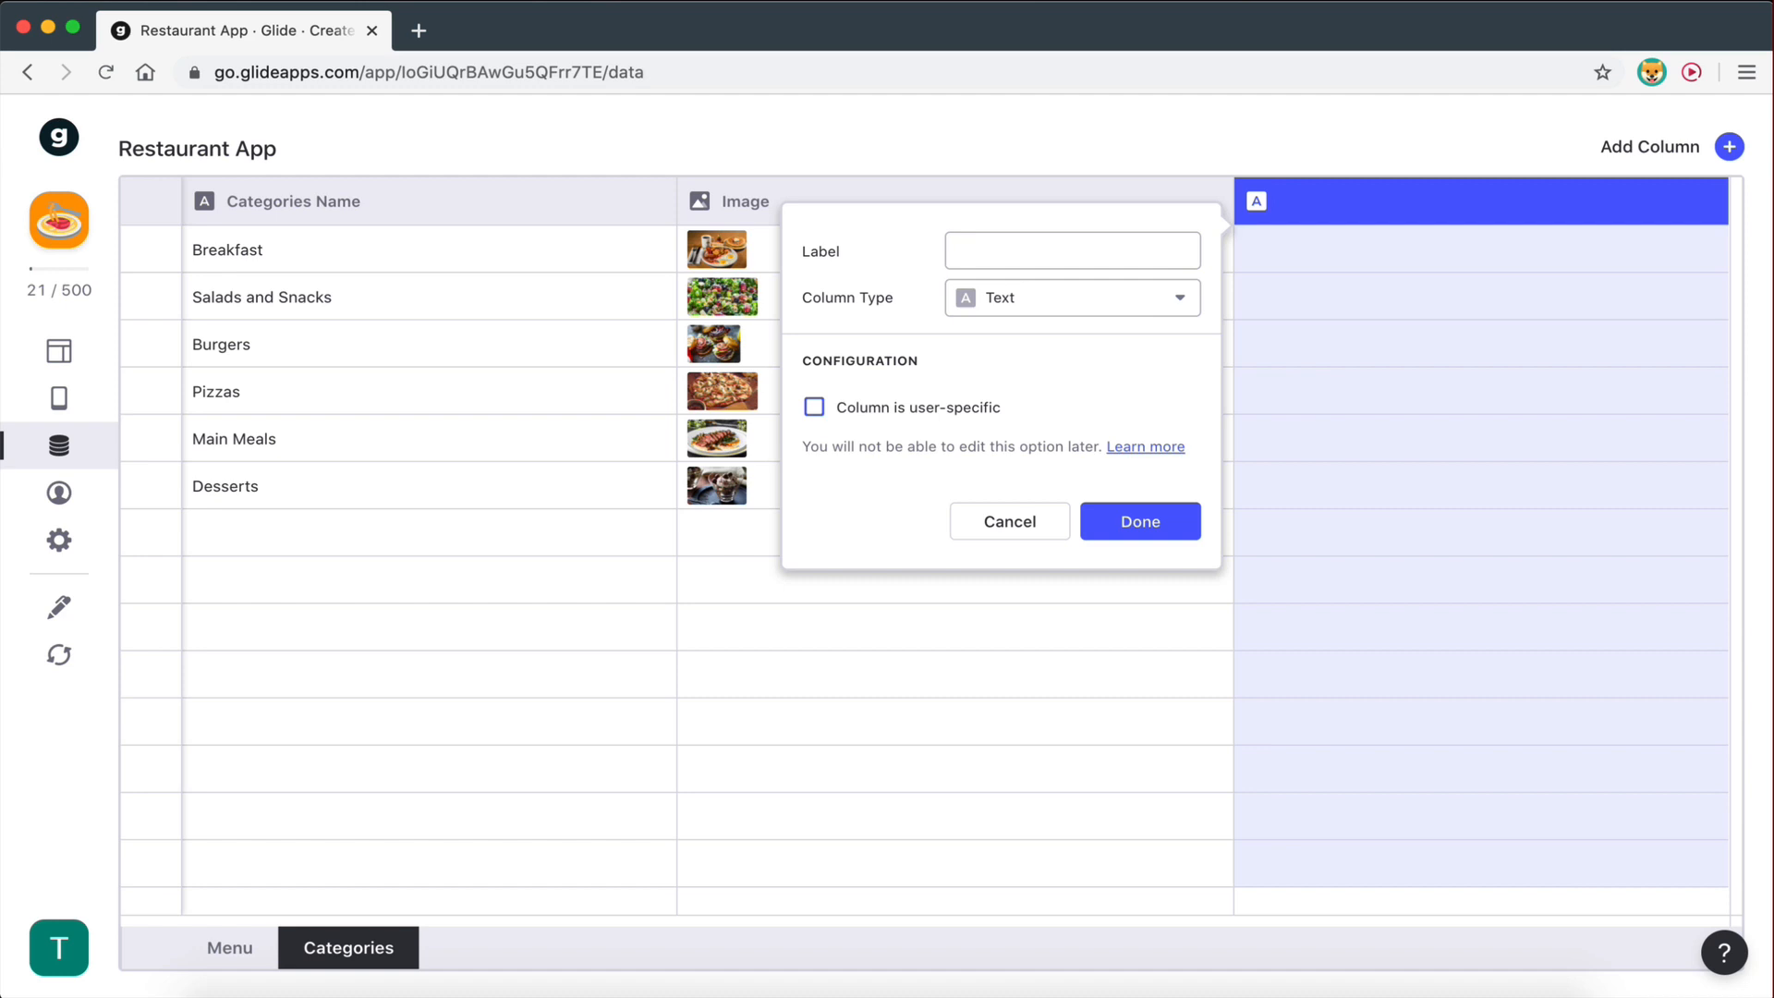
text(Category Items)
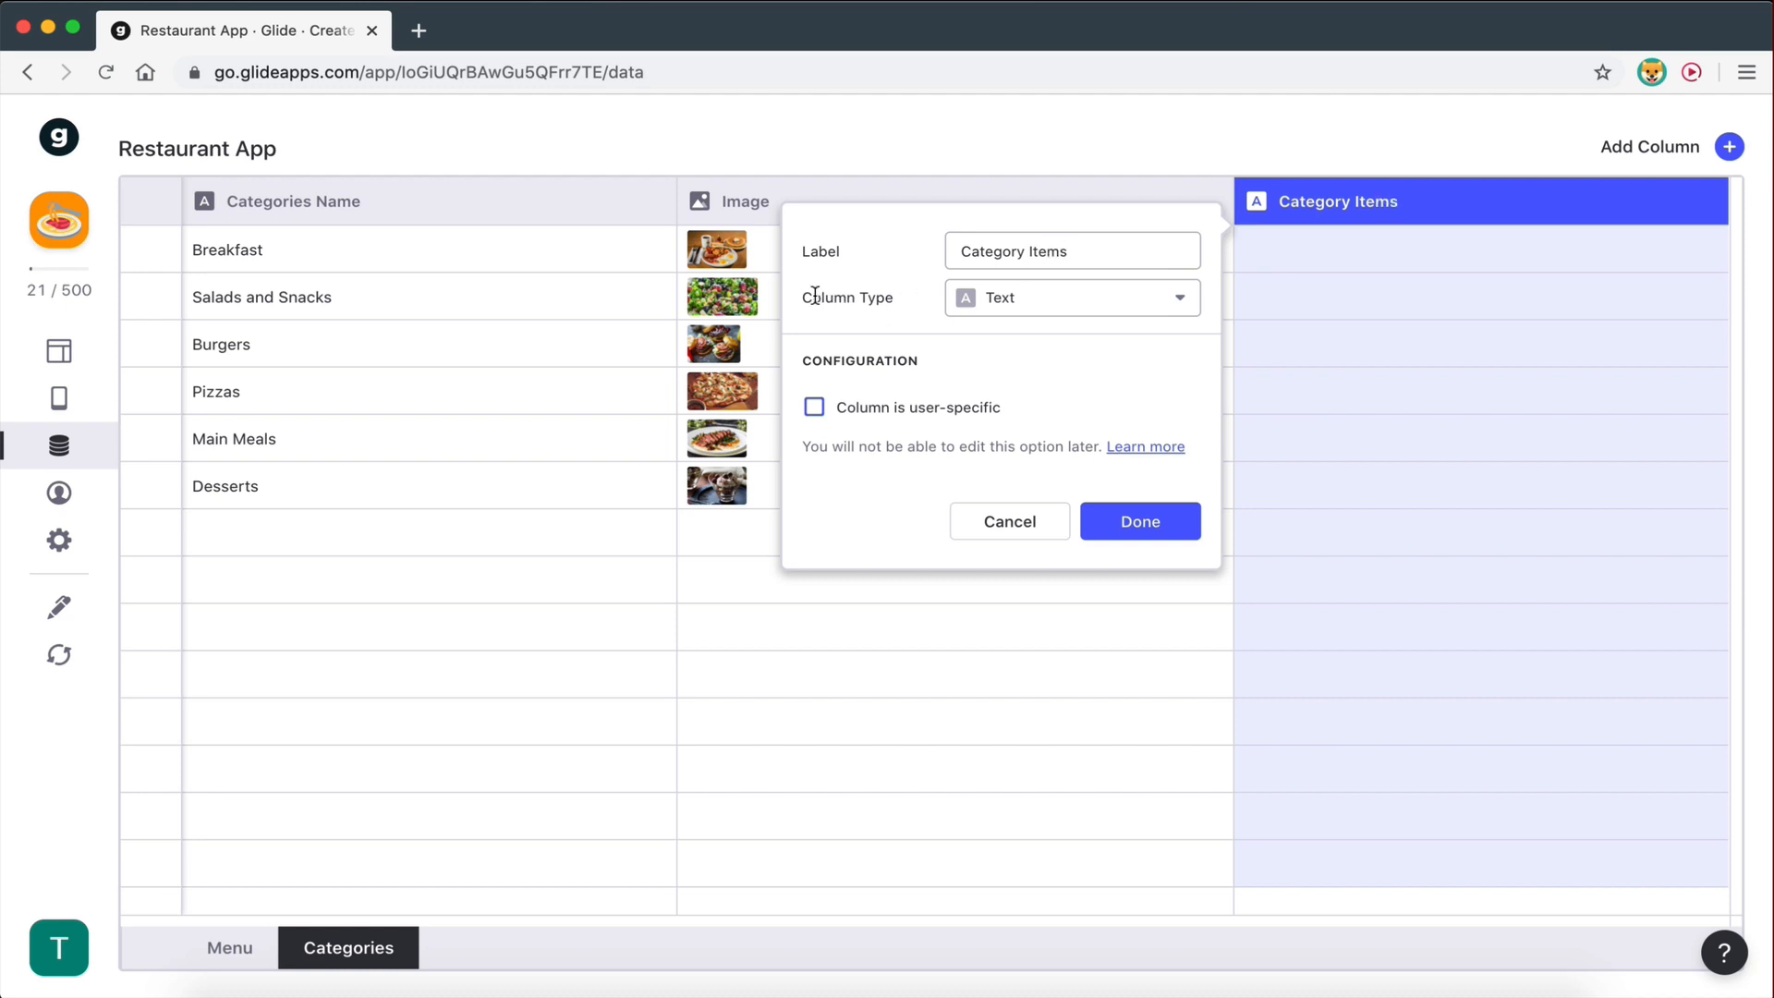
- Make it a Relation matching Categories Name to Menu > Category, and save it
click(1013, 303)
click(1009, 397)
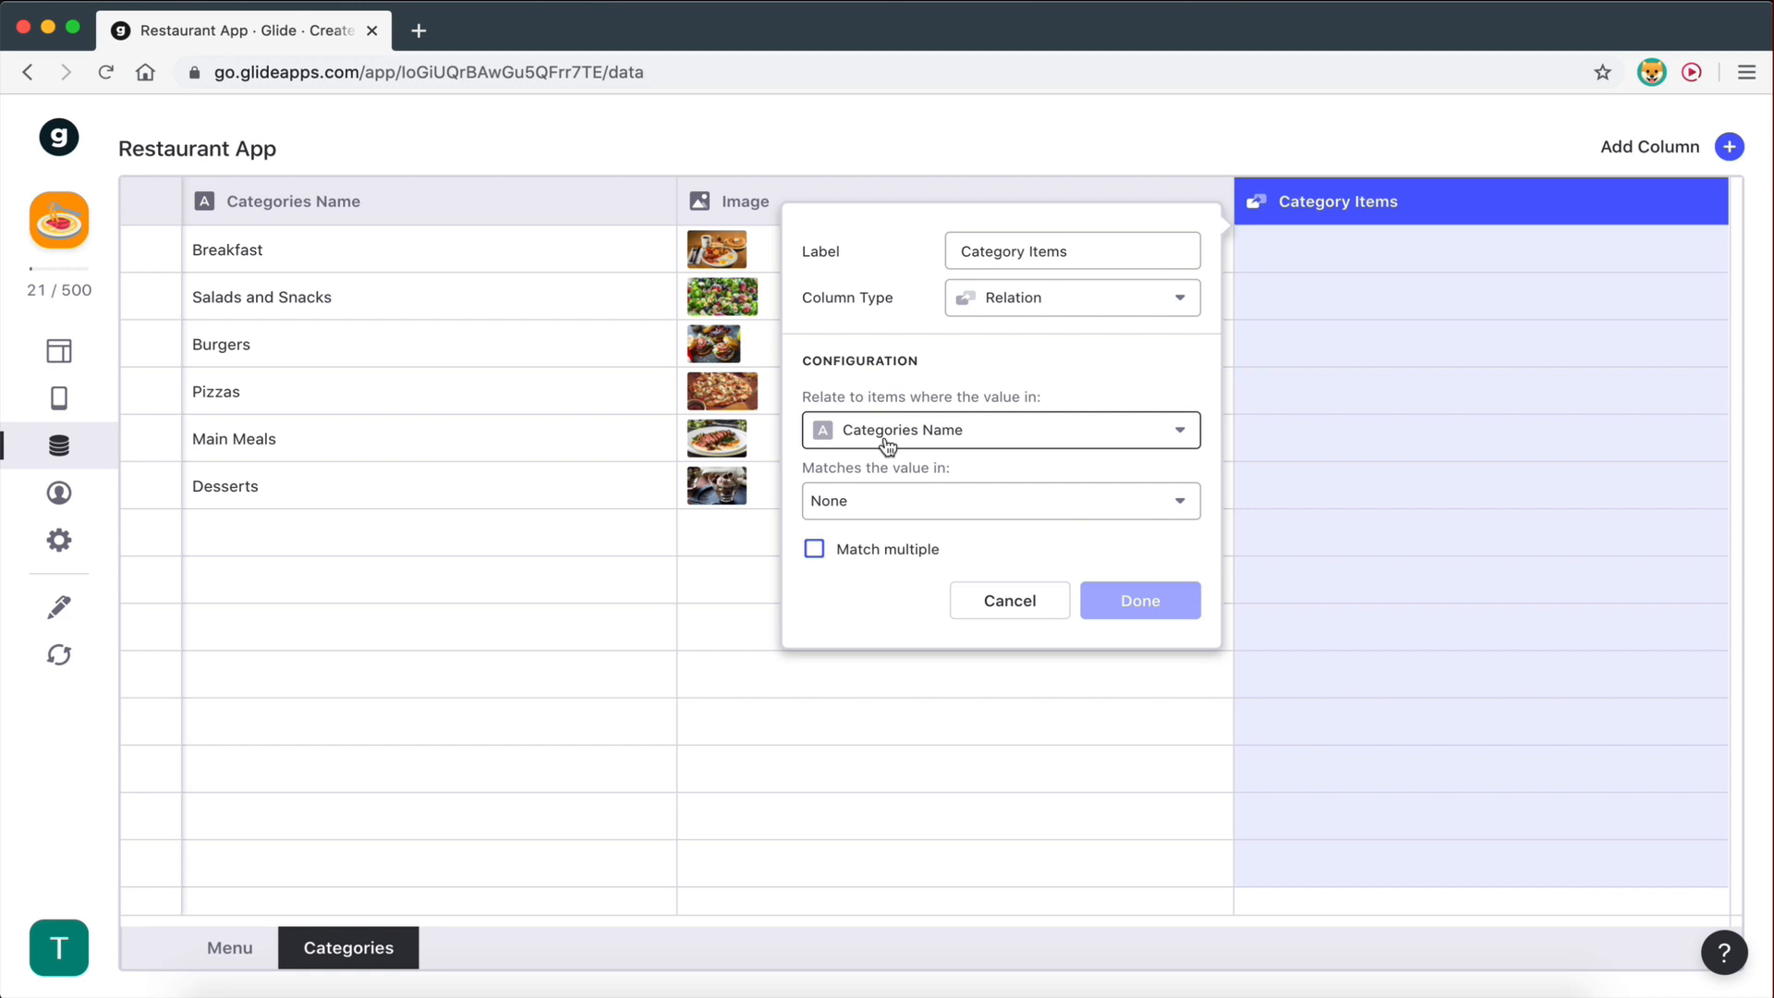
click(846, 501)
mouse_move(858, 558)
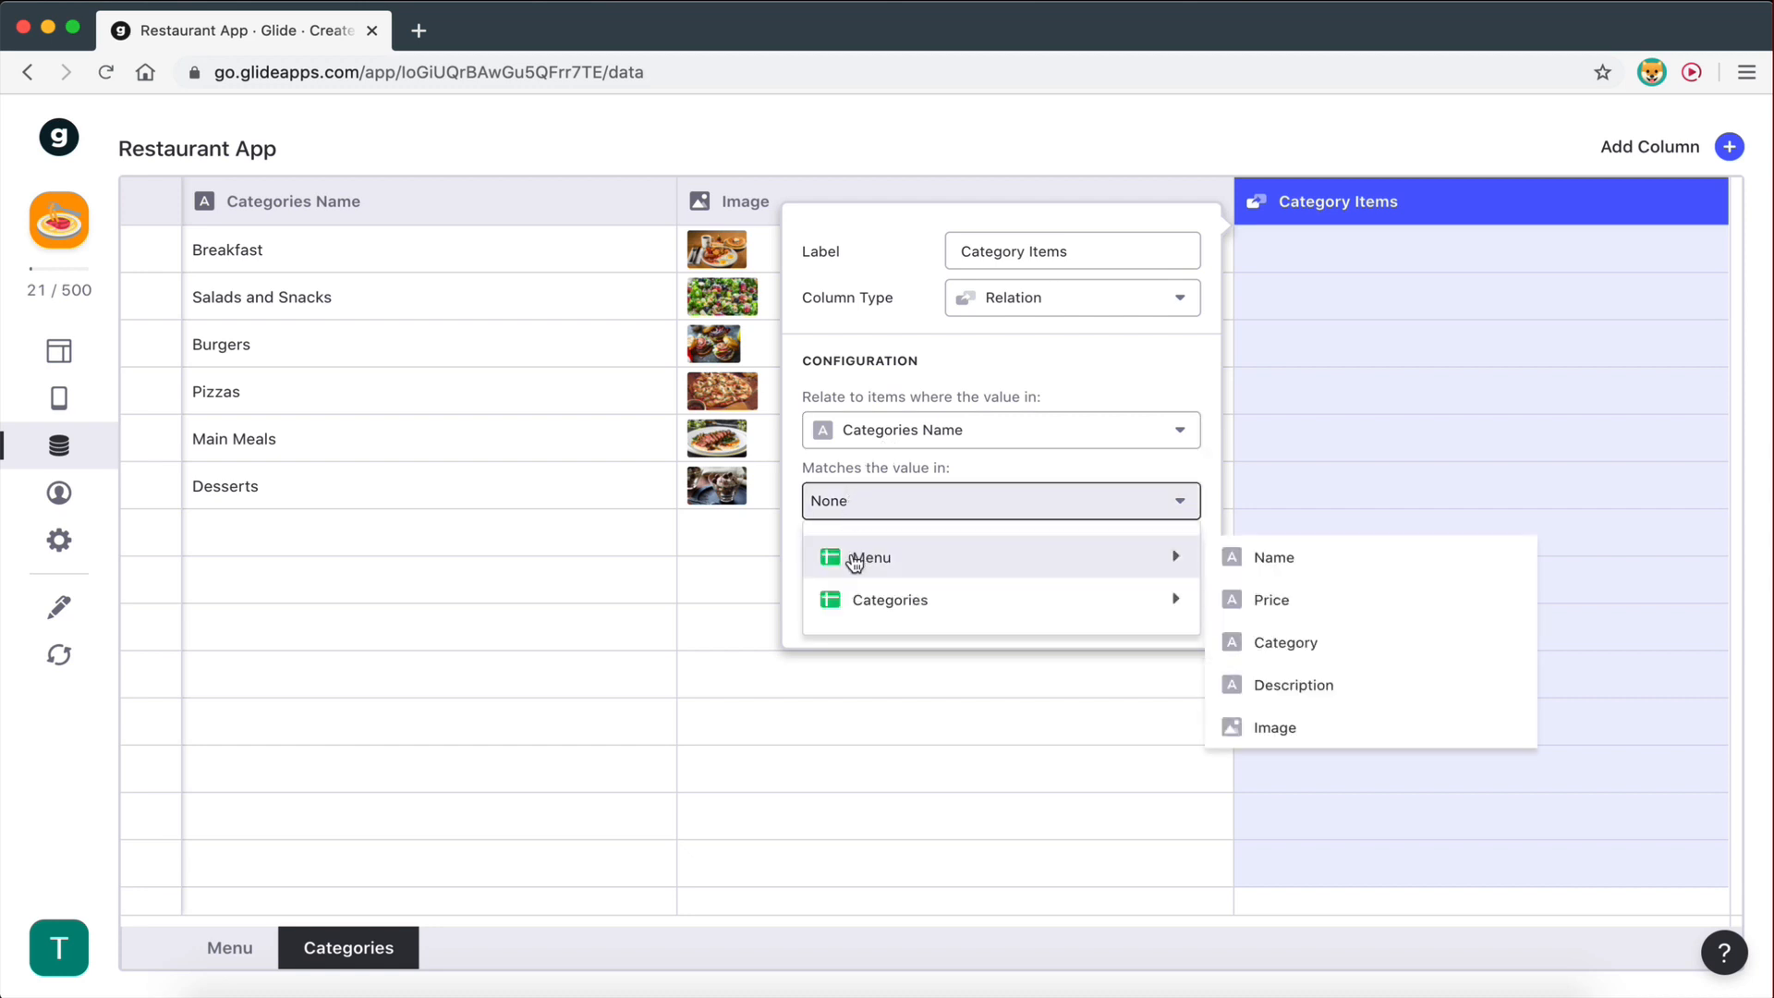
click(1287, 642)
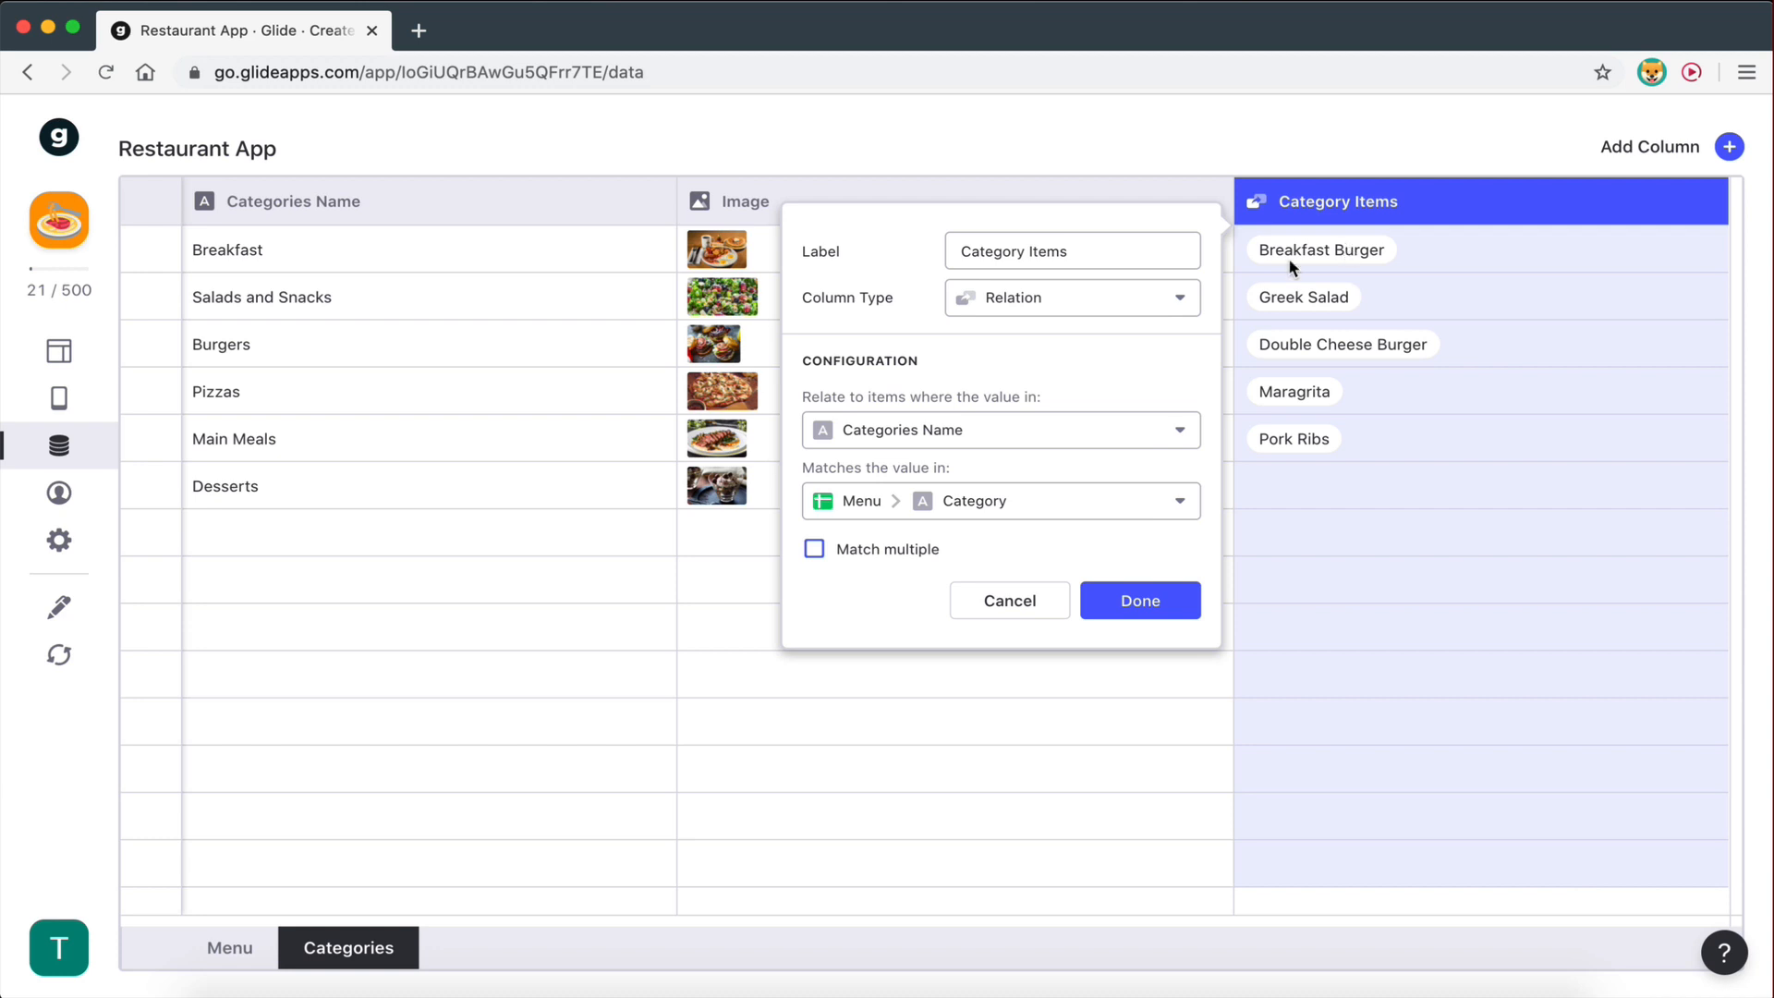
click(1126, 613)
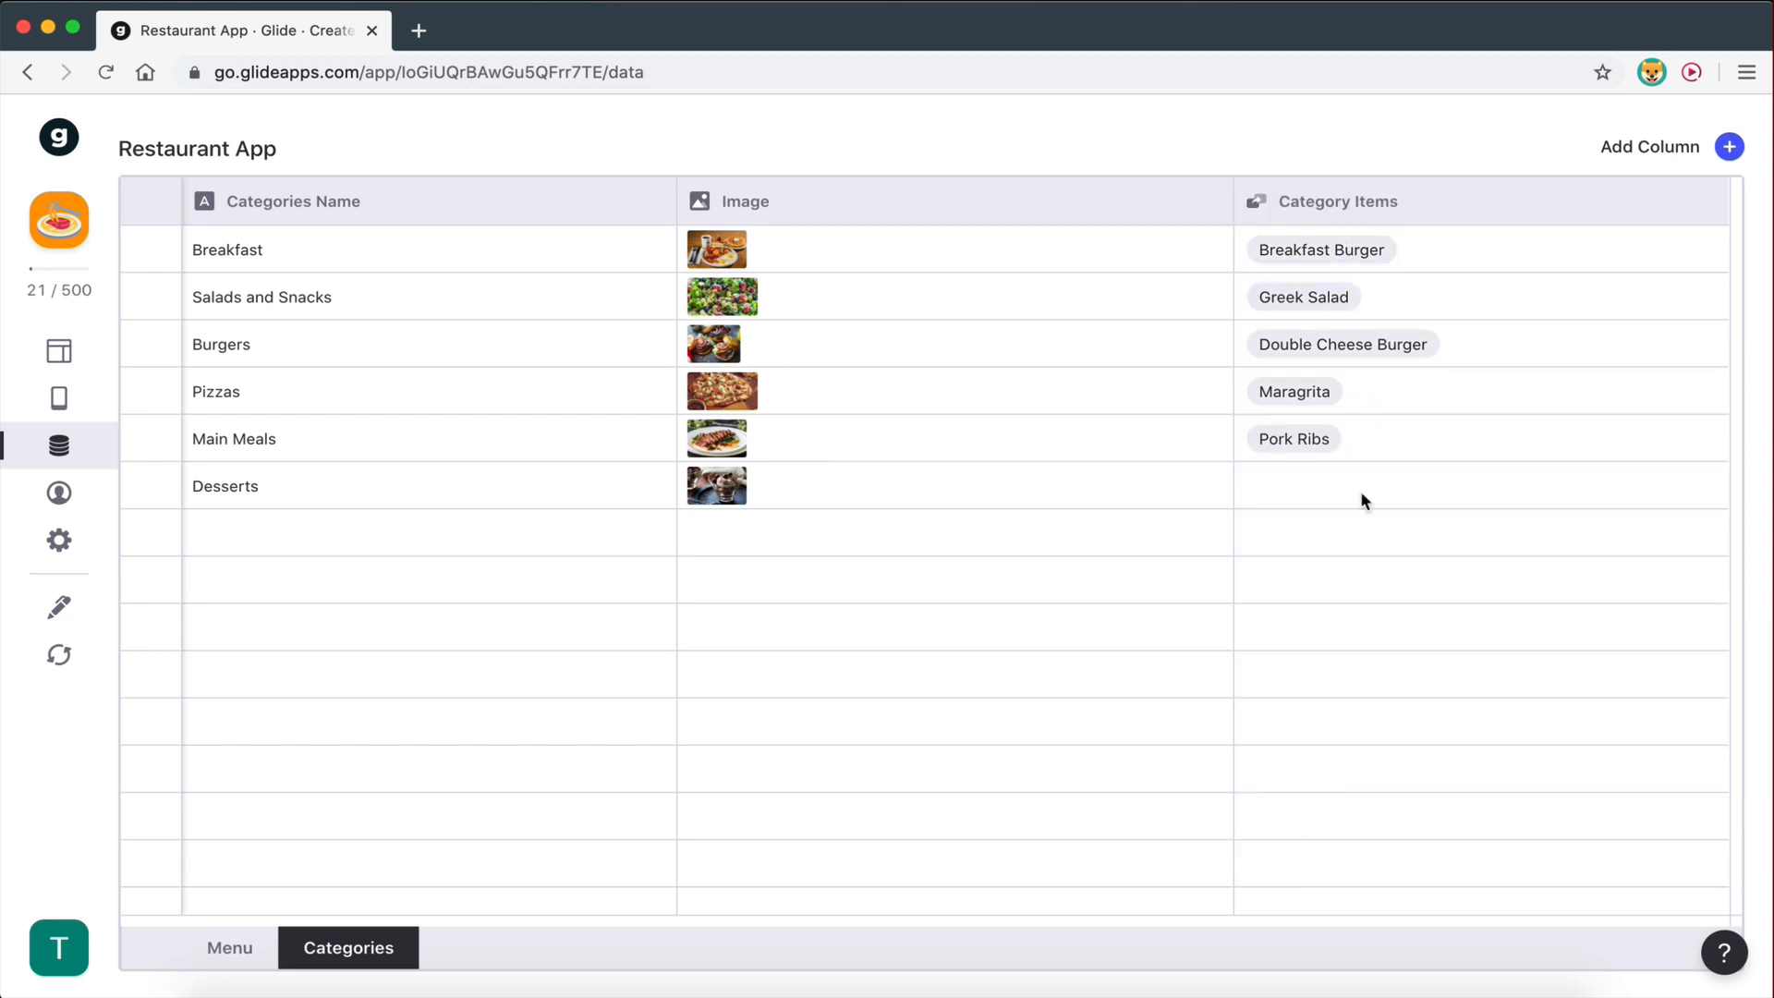
click(231, 952)
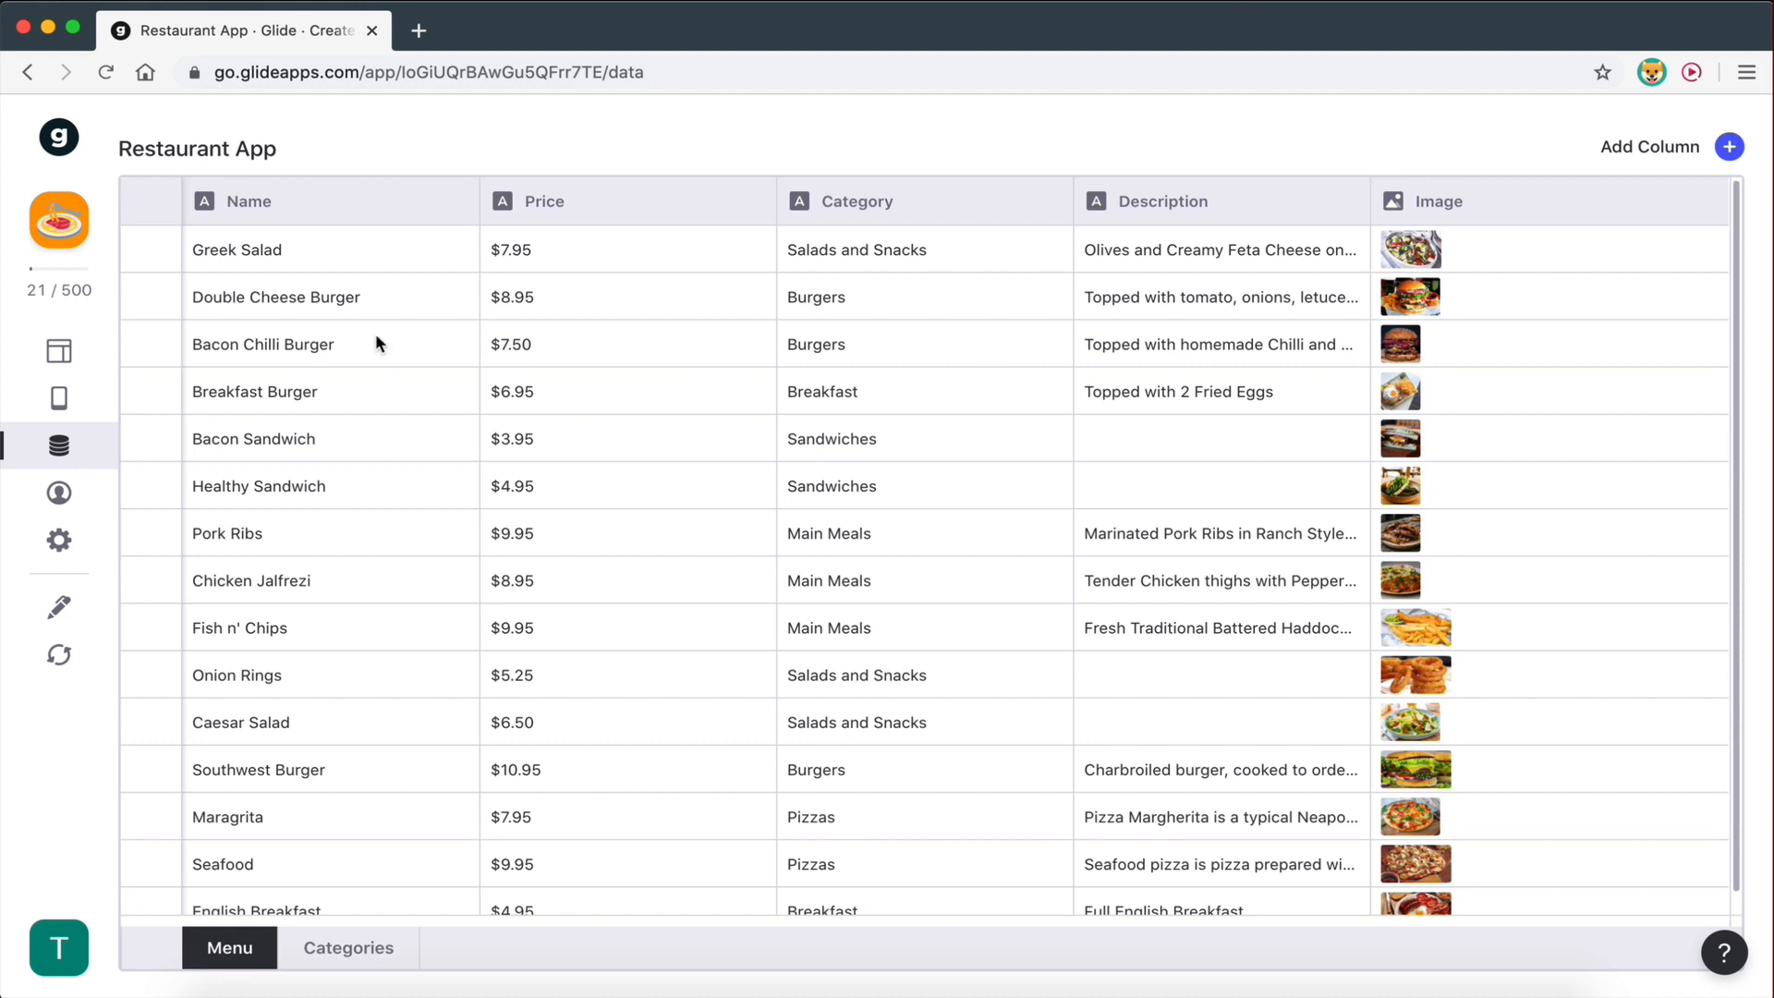
scroll(376, 339, left, 5)
scroll(790, 388, down, 1)
scroll(789, 388, up, 1)
click(349, 947)
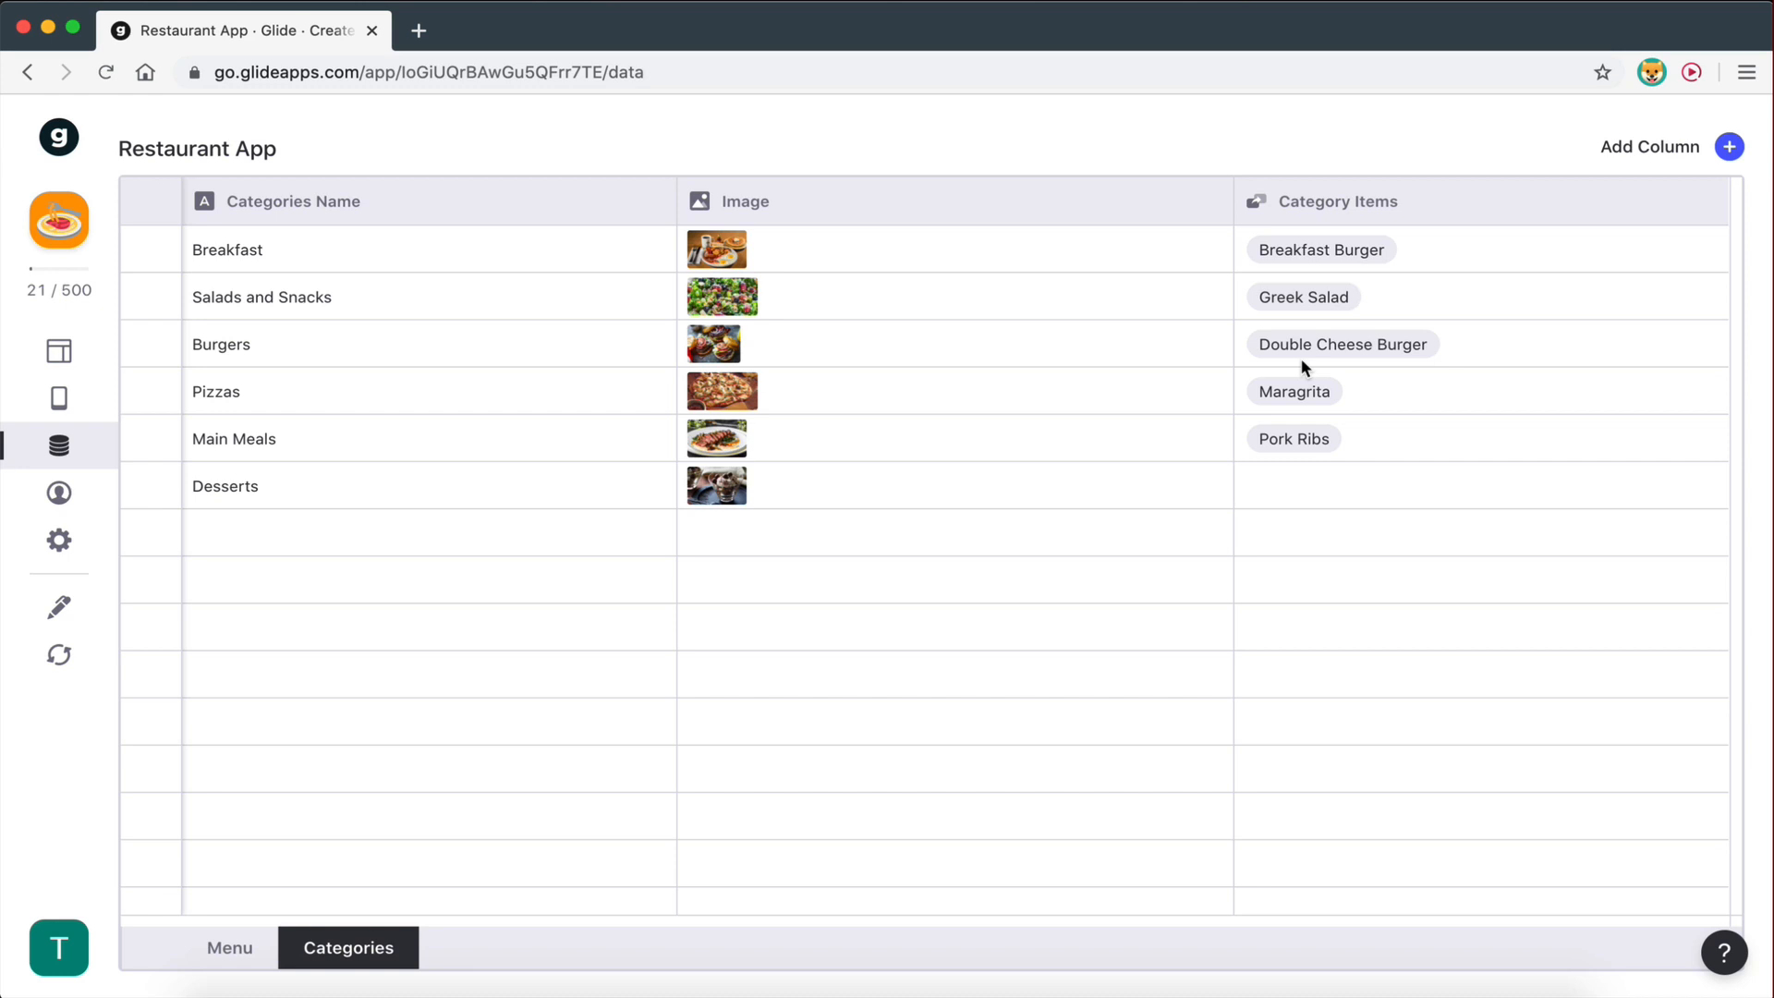
- Enable Match multiple on the Category Items relation, then view the Menu sheet
click(1703, 201)
click(1276, 260)
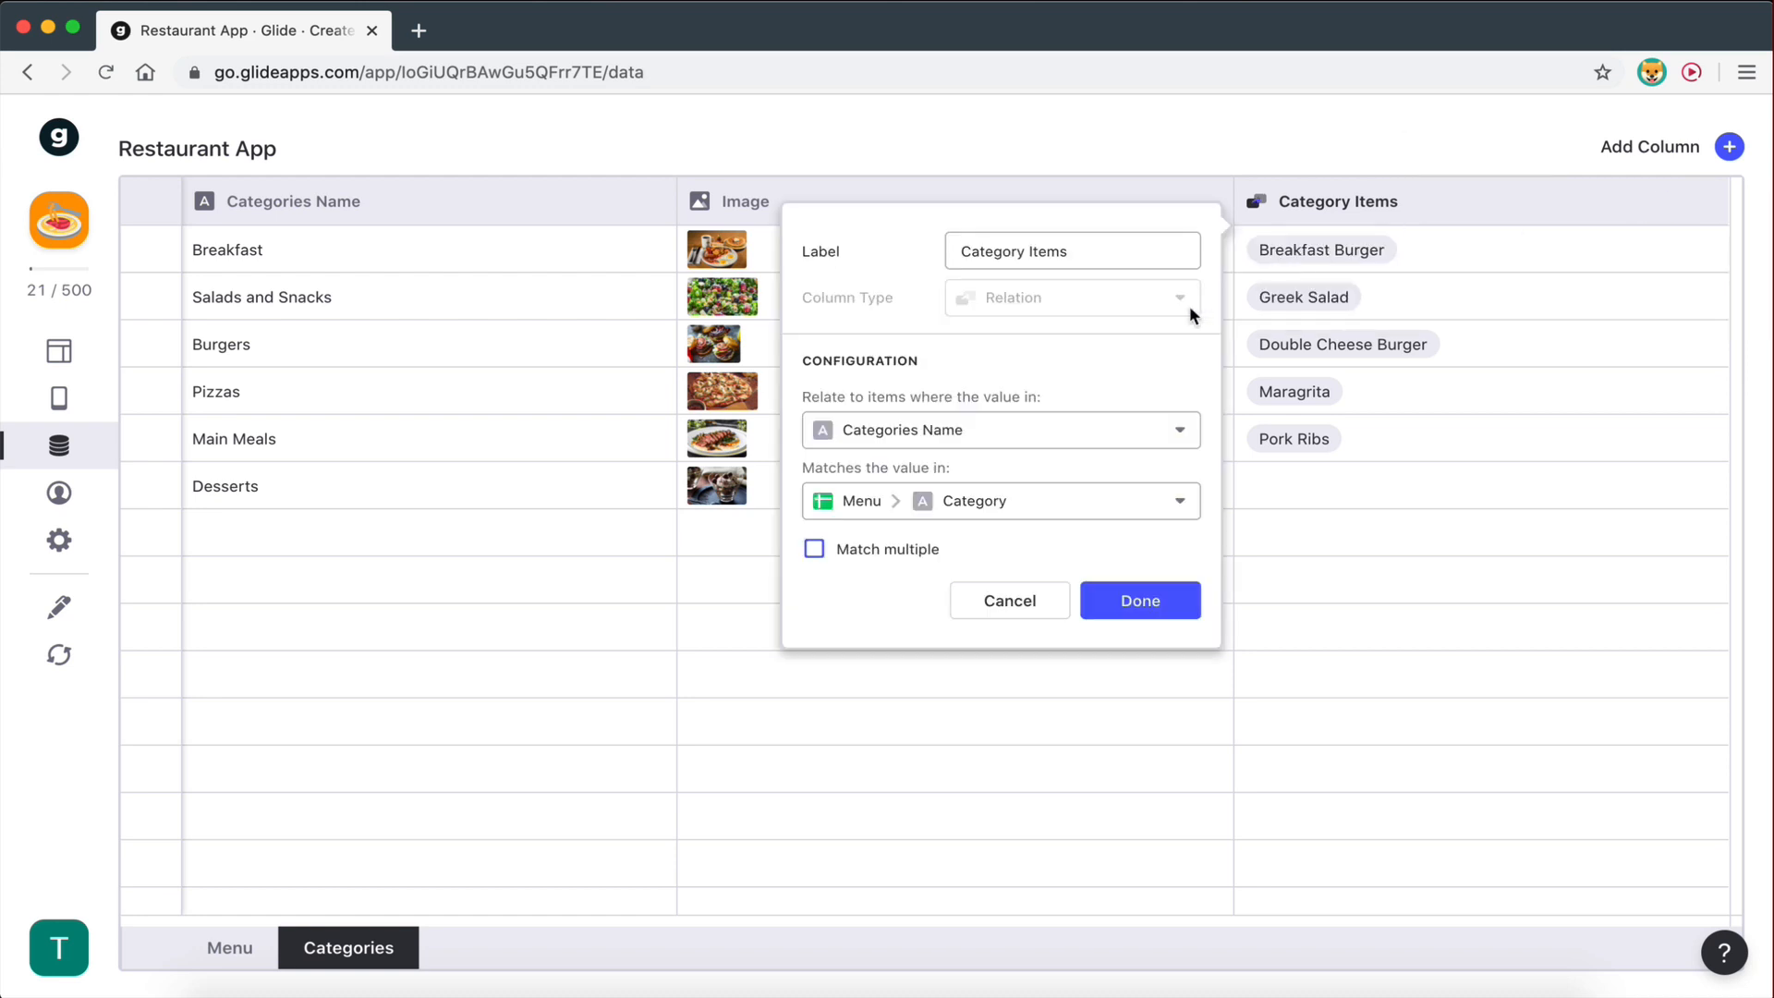
click(814, 549)
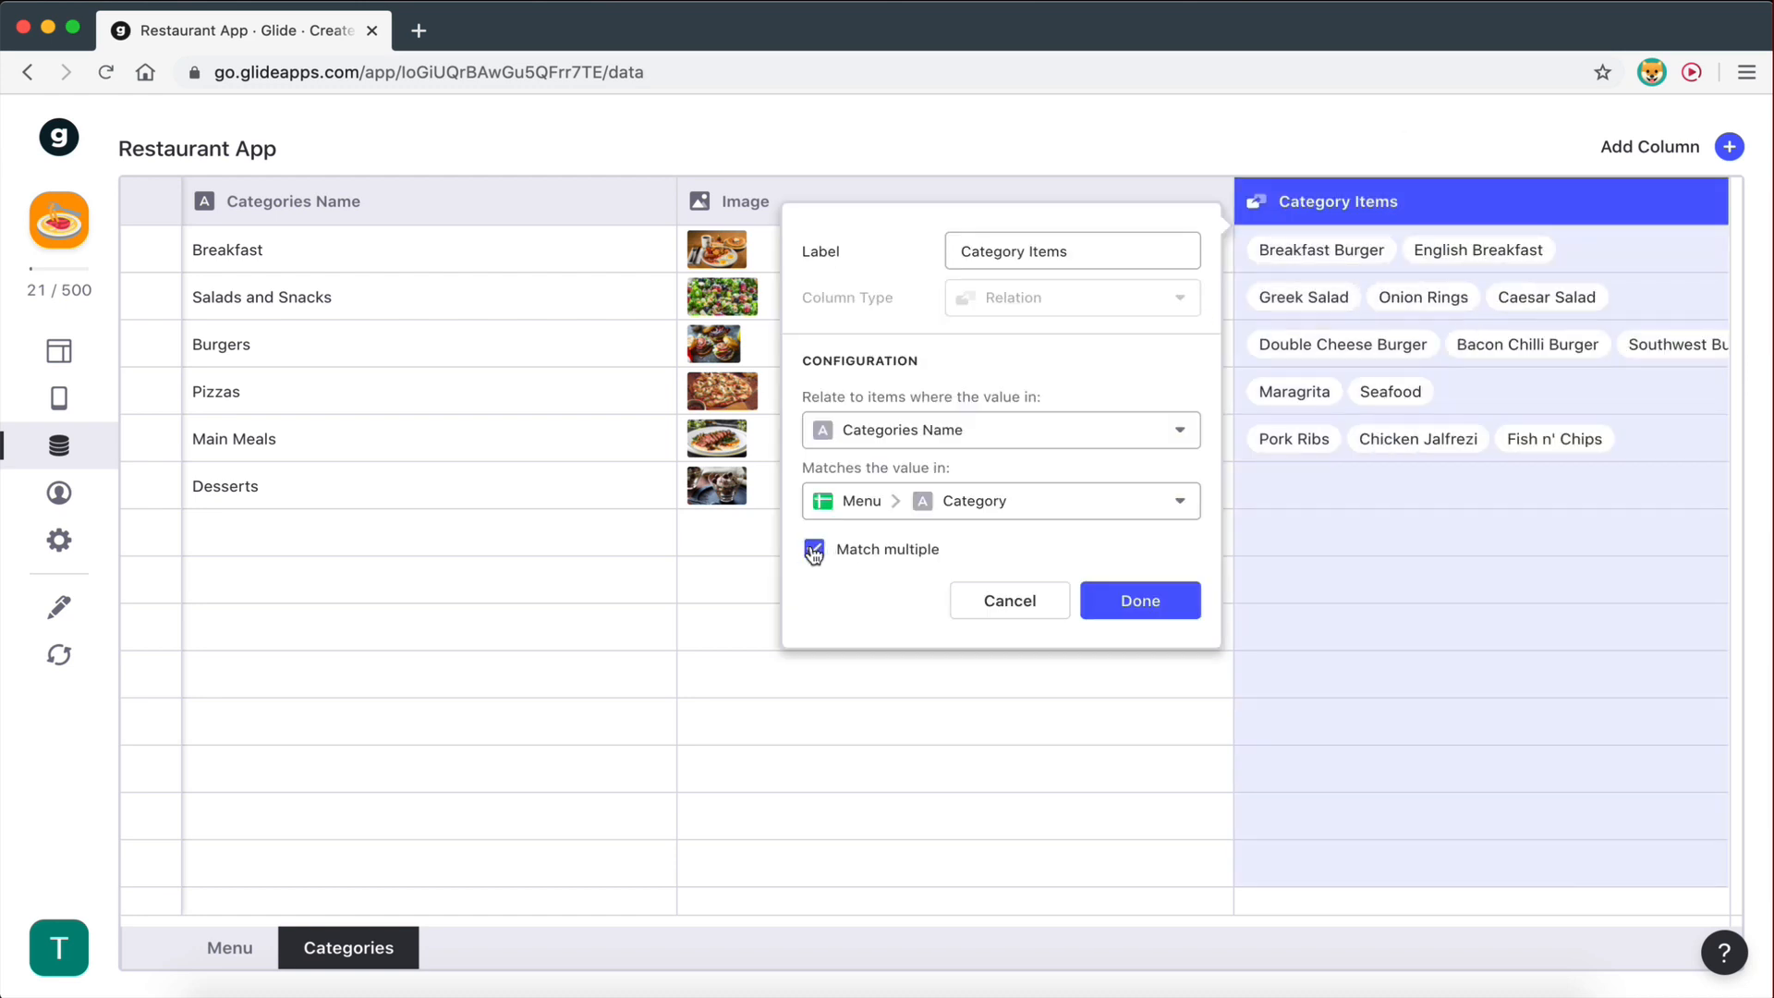
click(1135, 610)
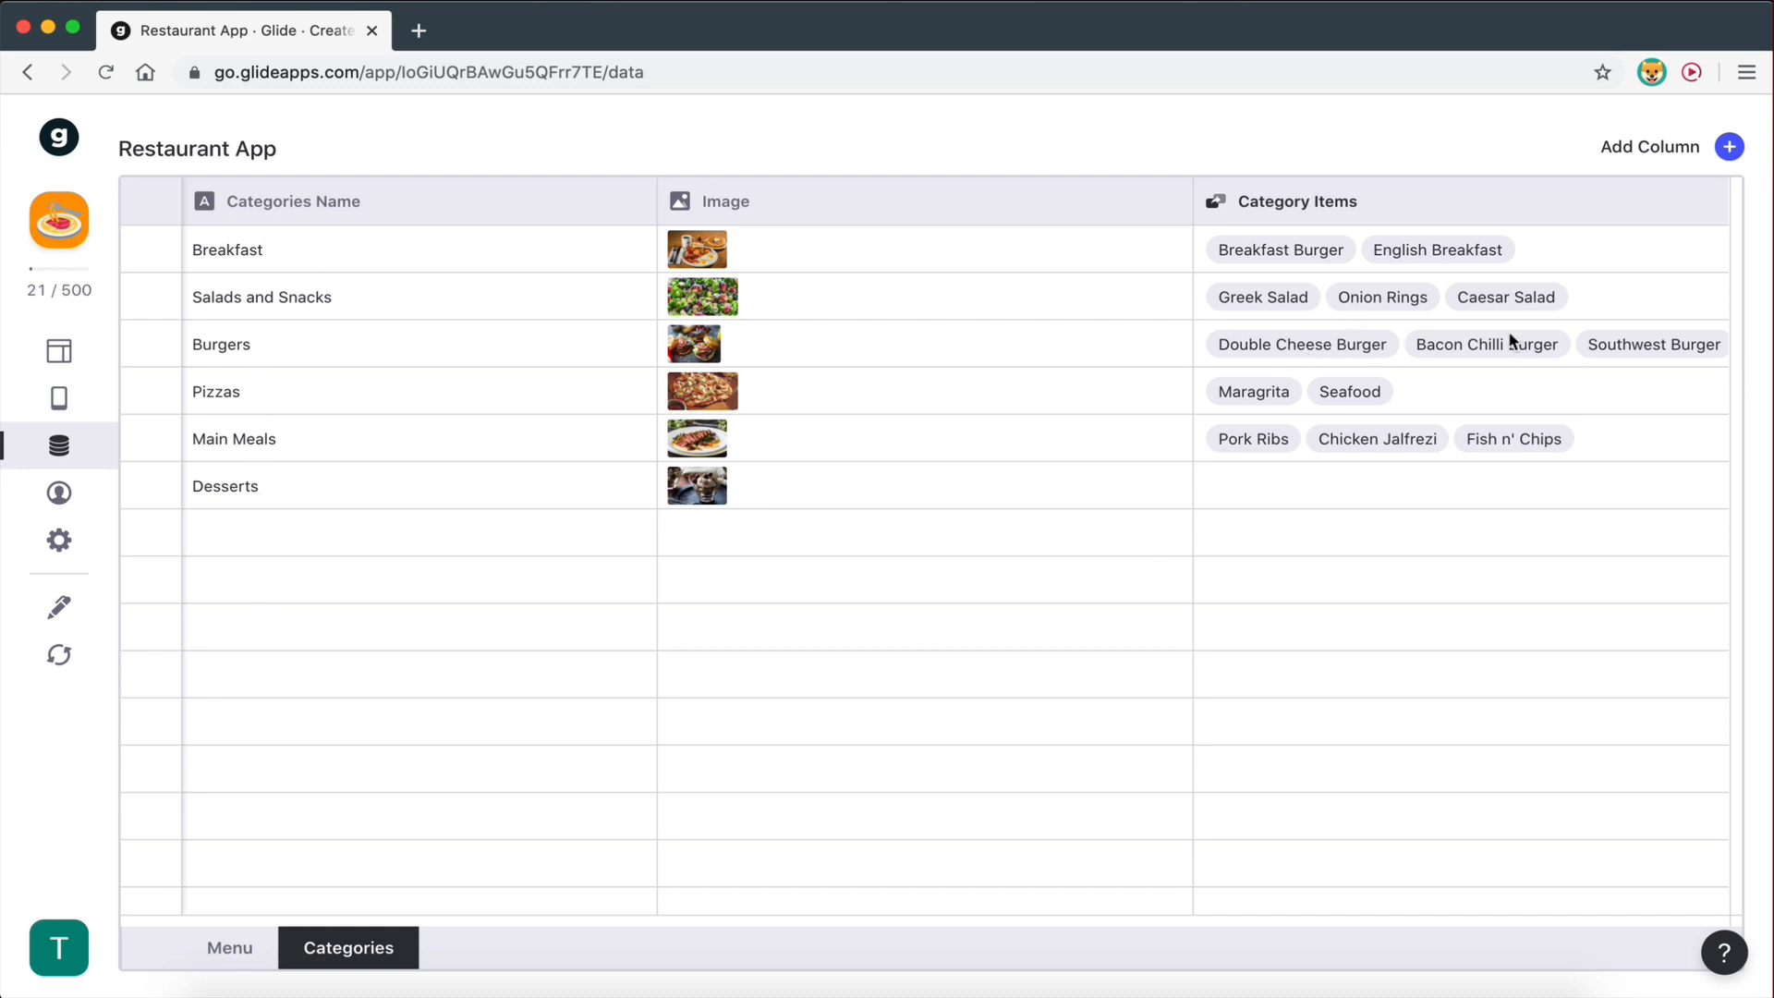
click(236, 949)
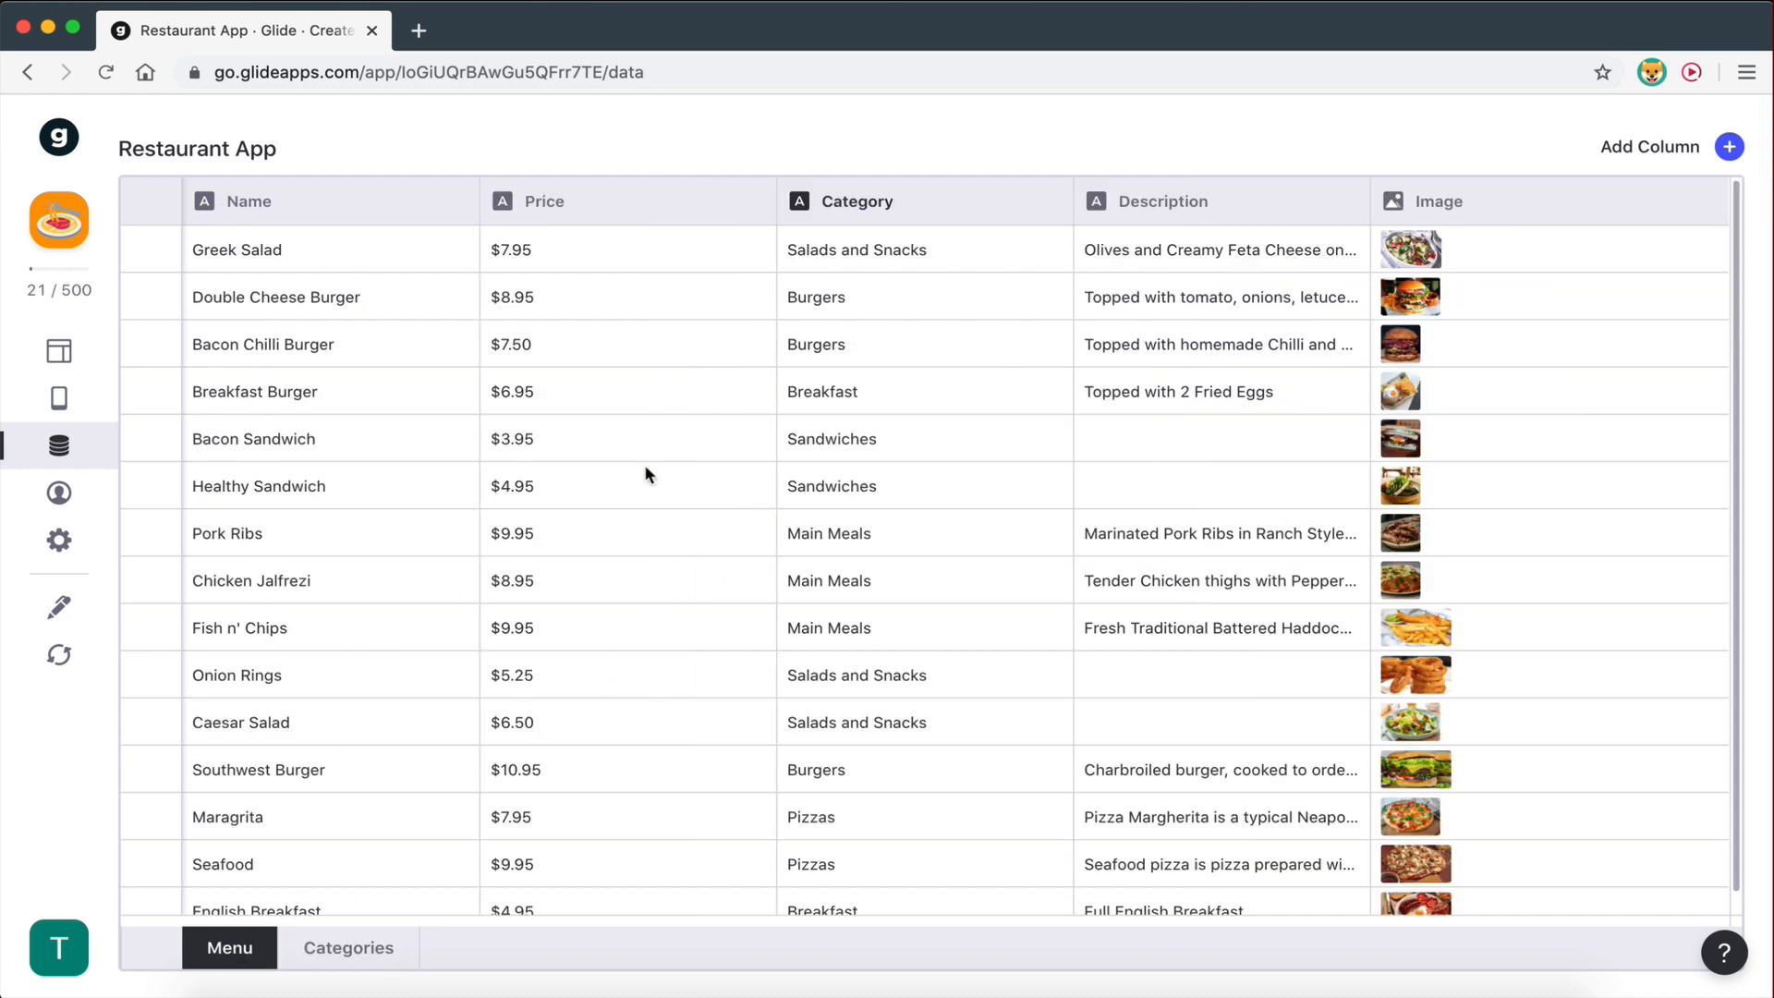
- Compare the Menu and Categories sheets, then return to the layout editor
click(349, 949)
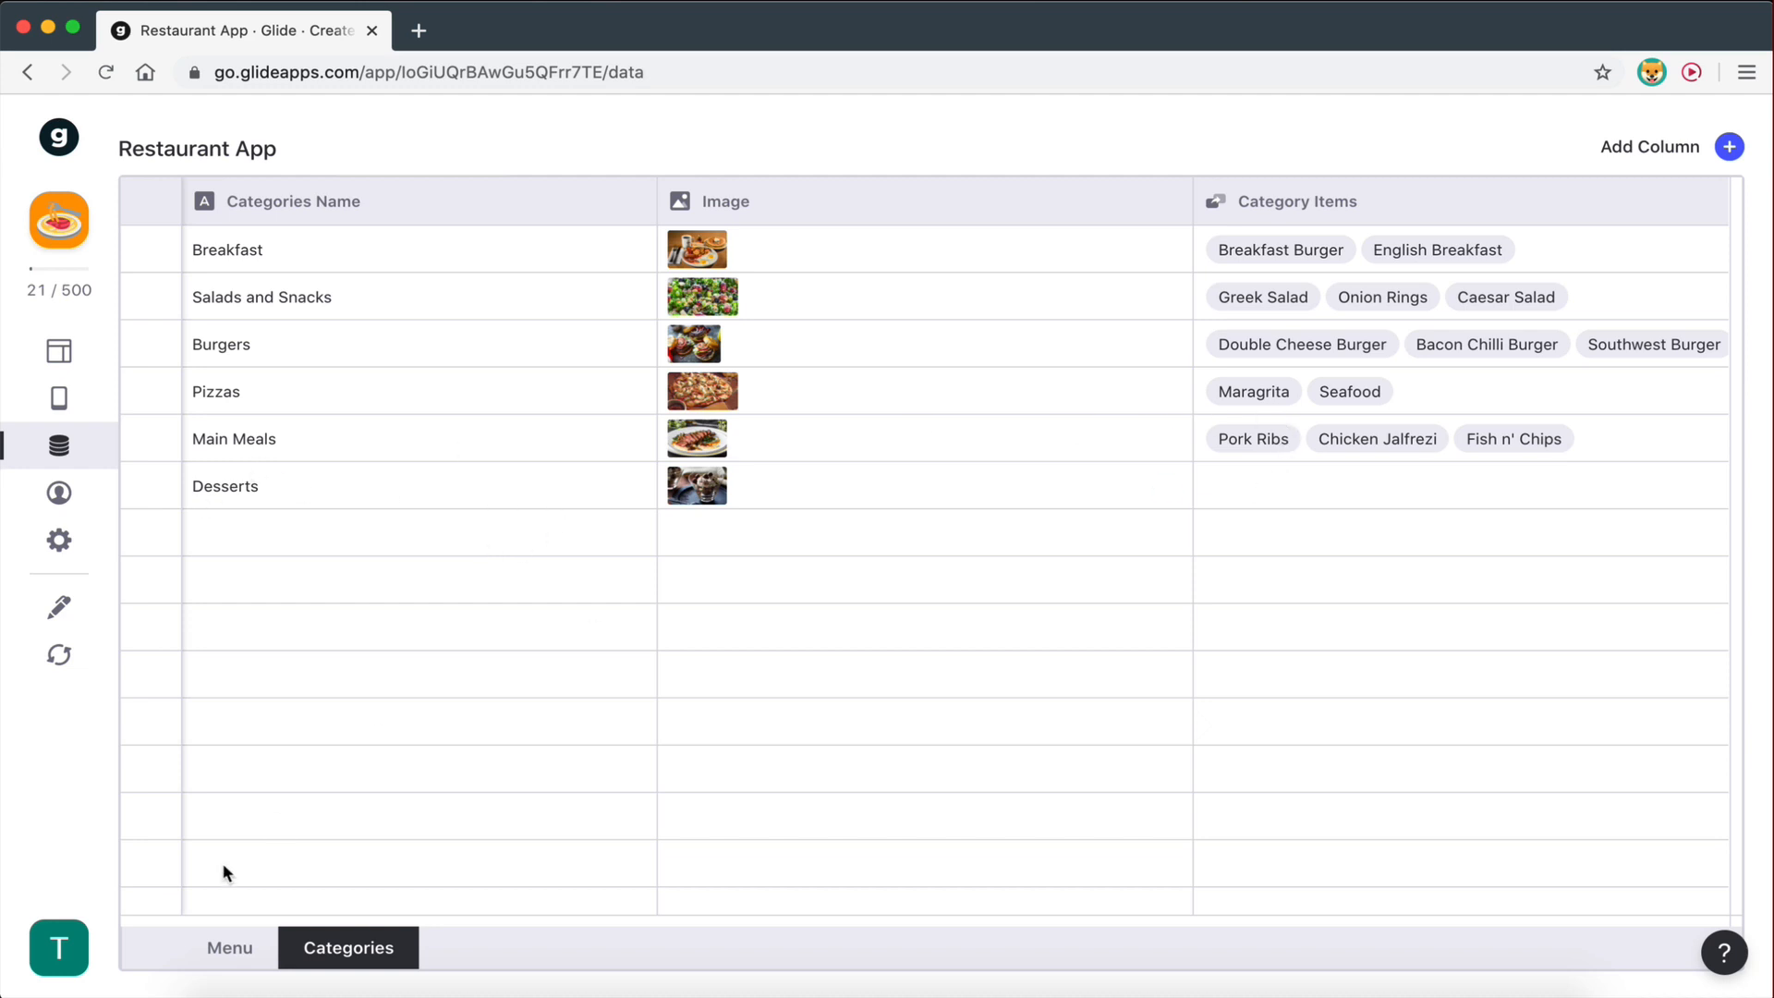
click(229, 946)
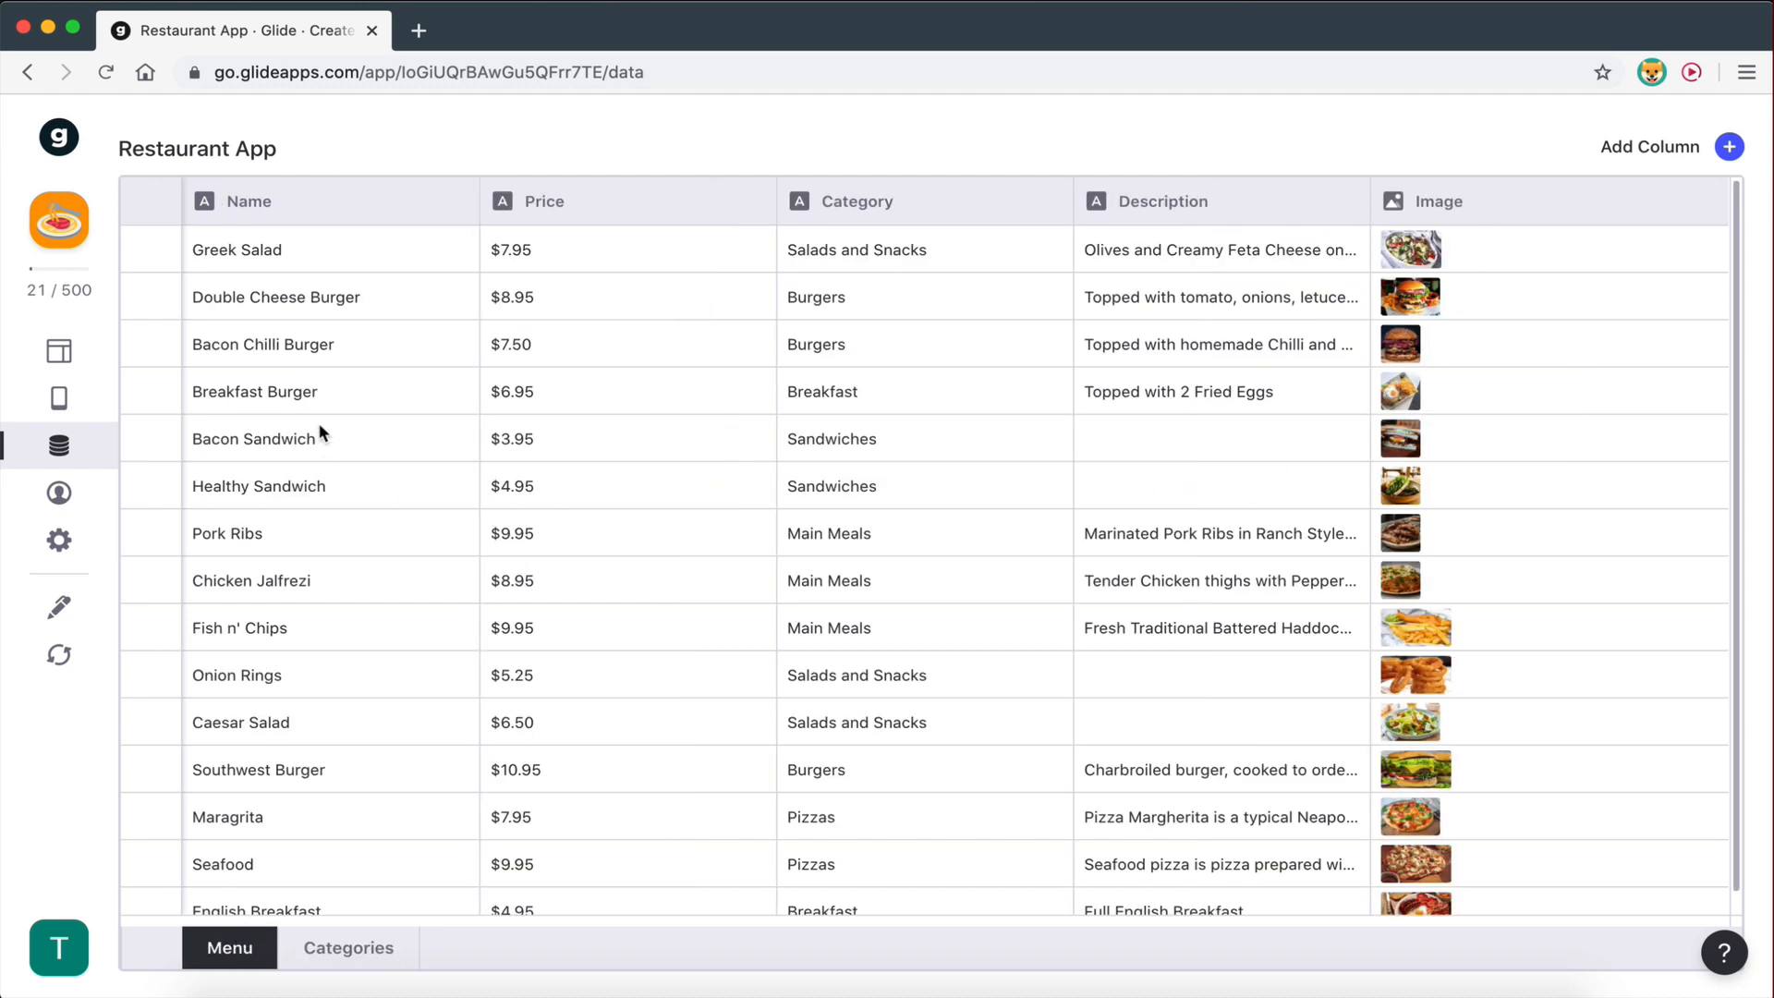
scroll(875, 693, down, 1)
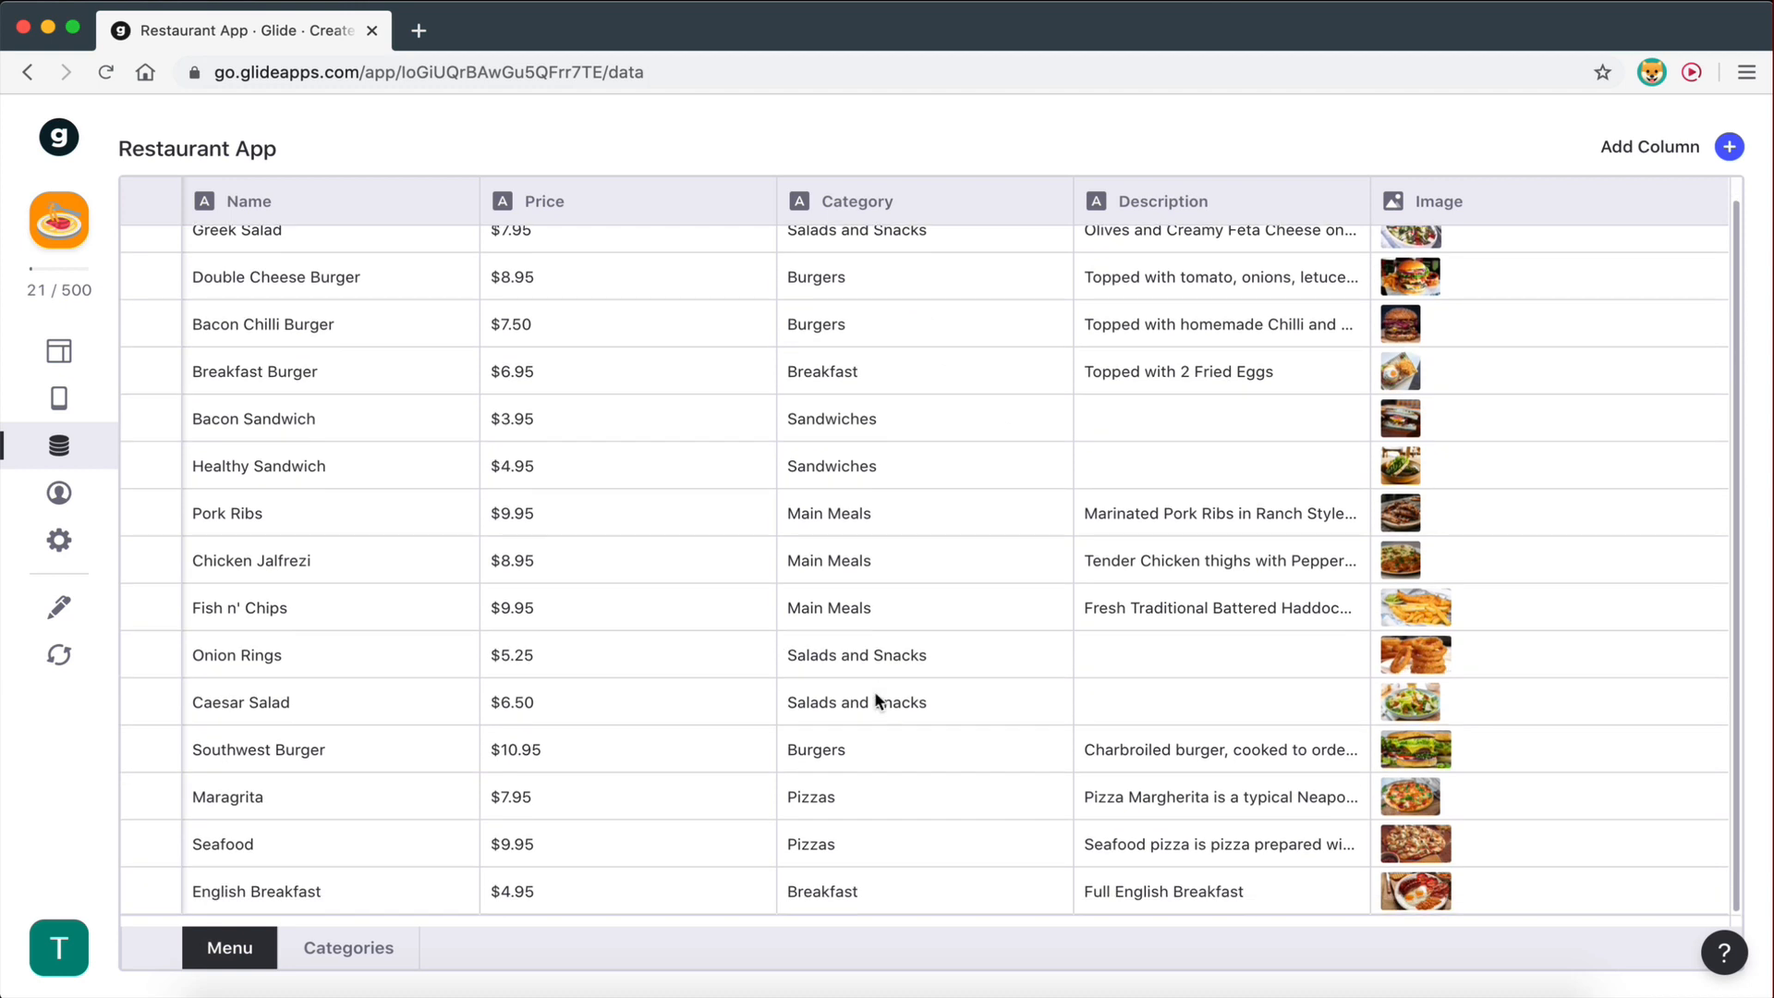
scroll(875, 699, up, 1)
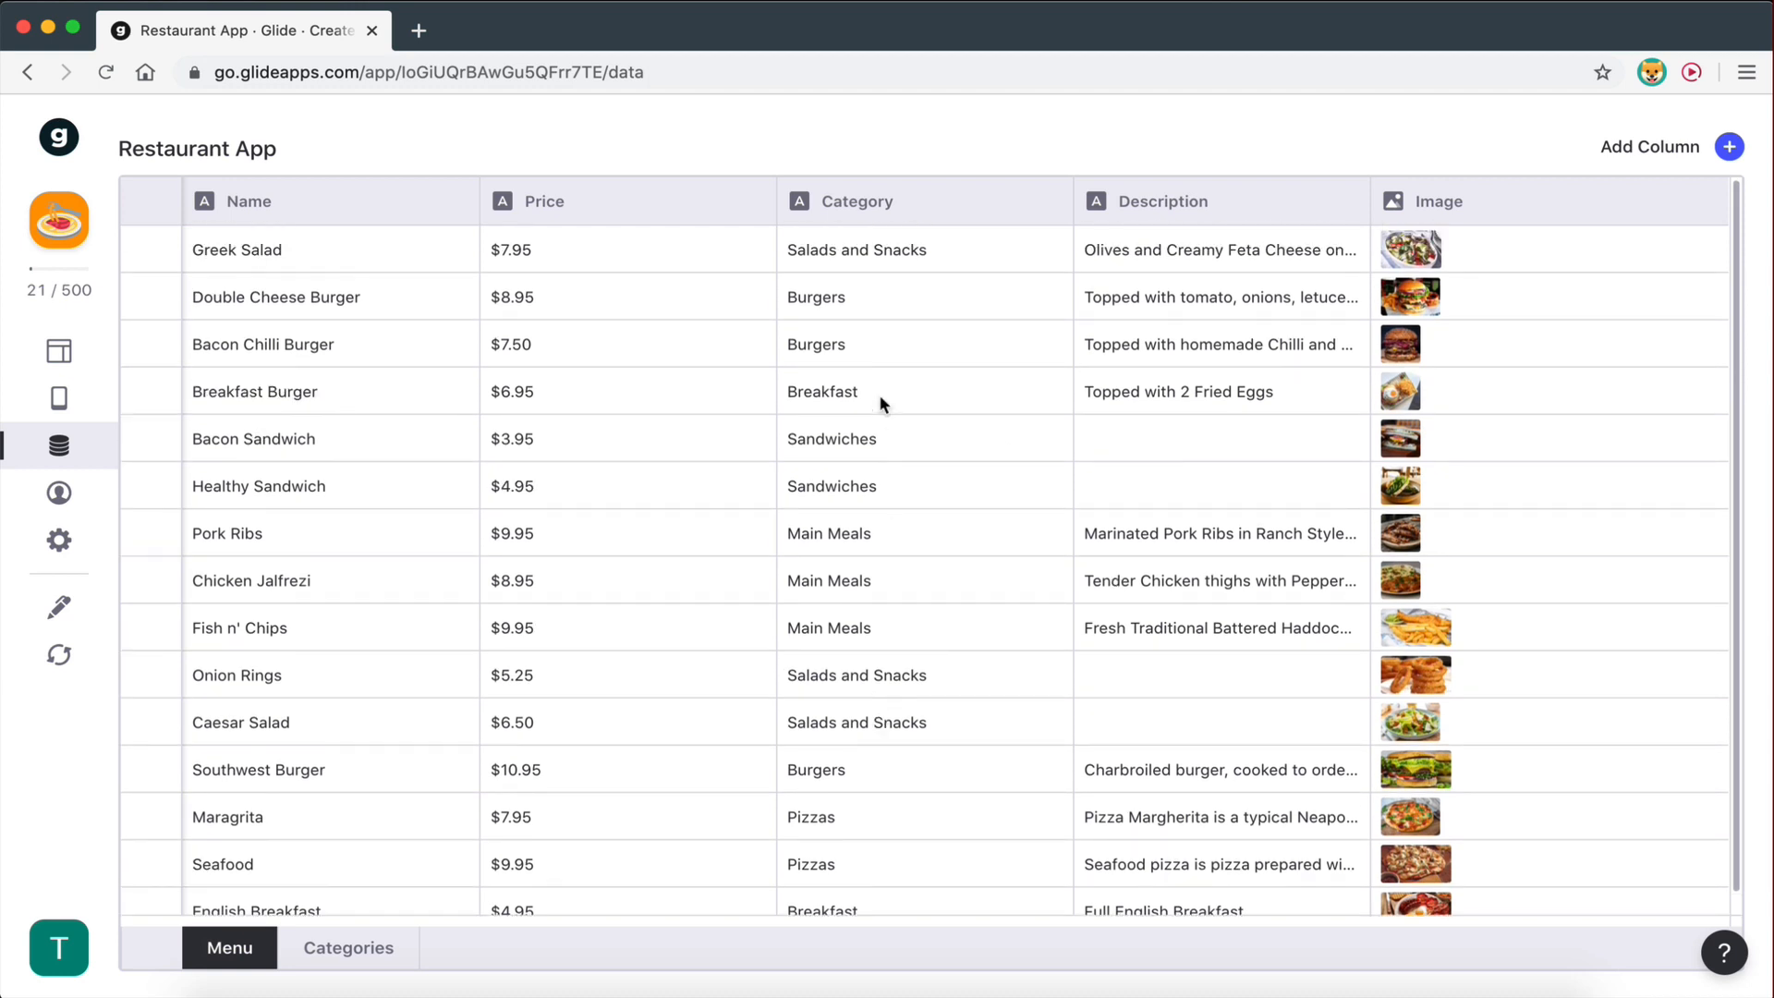
click(357, 942)
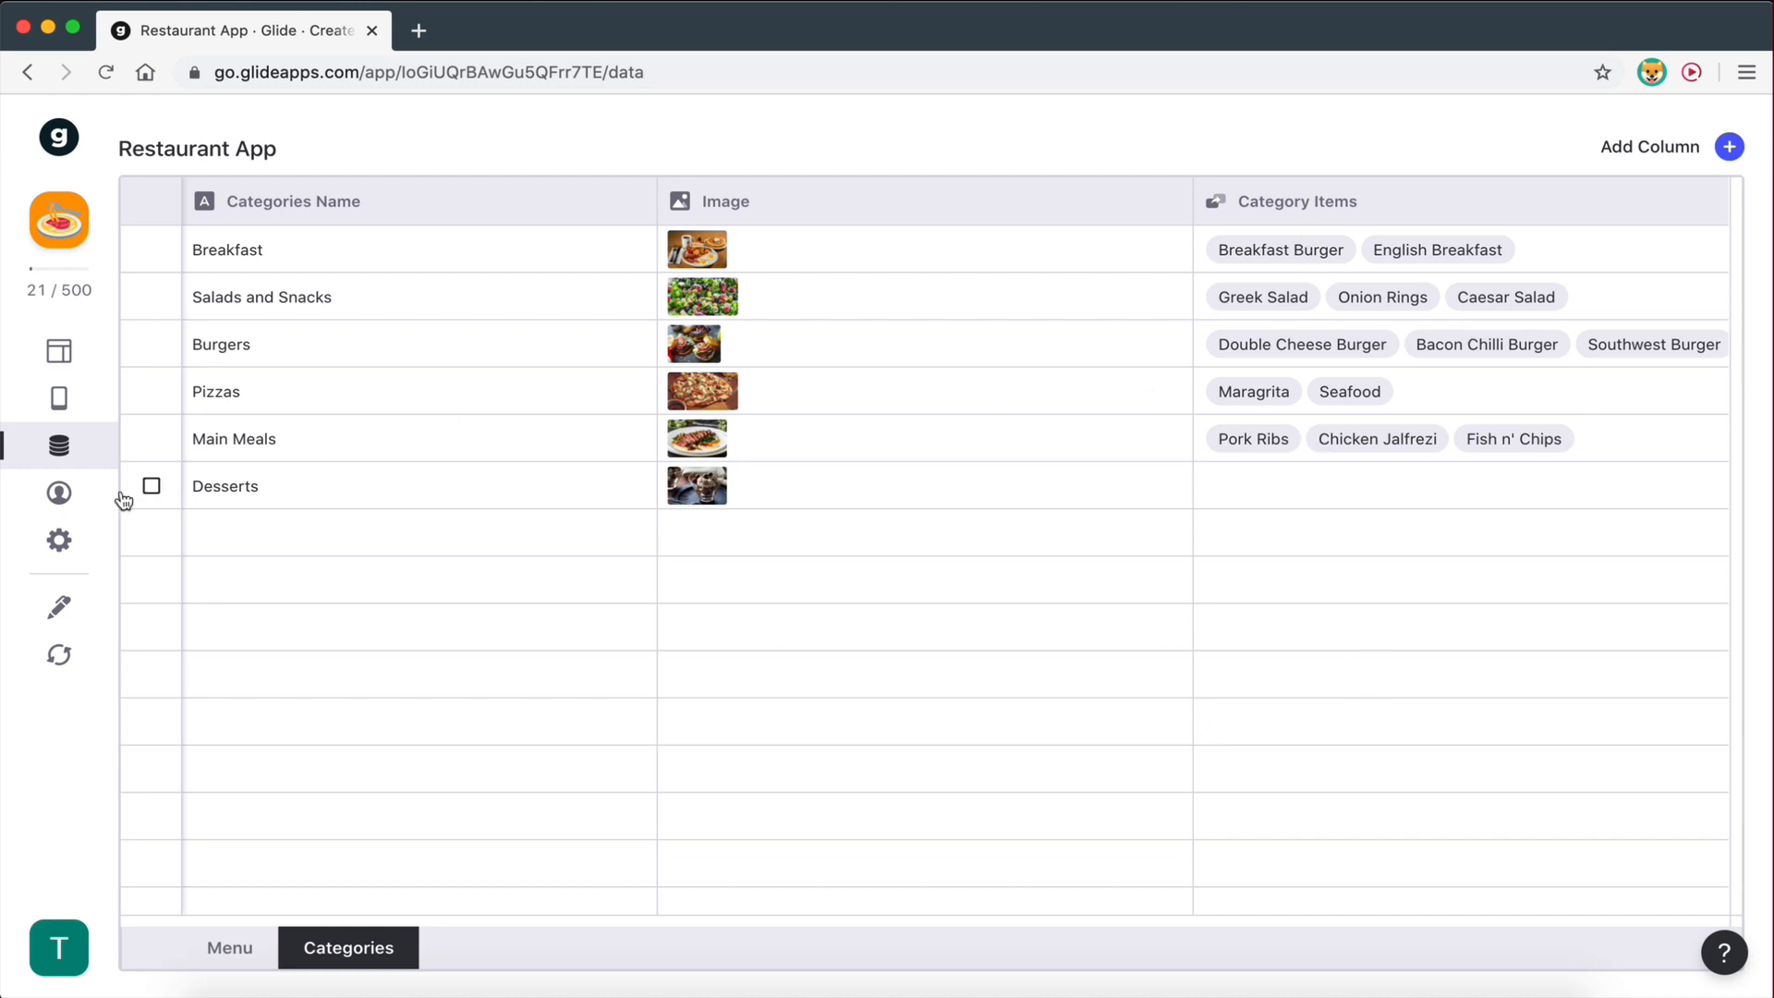
click(59, 353)
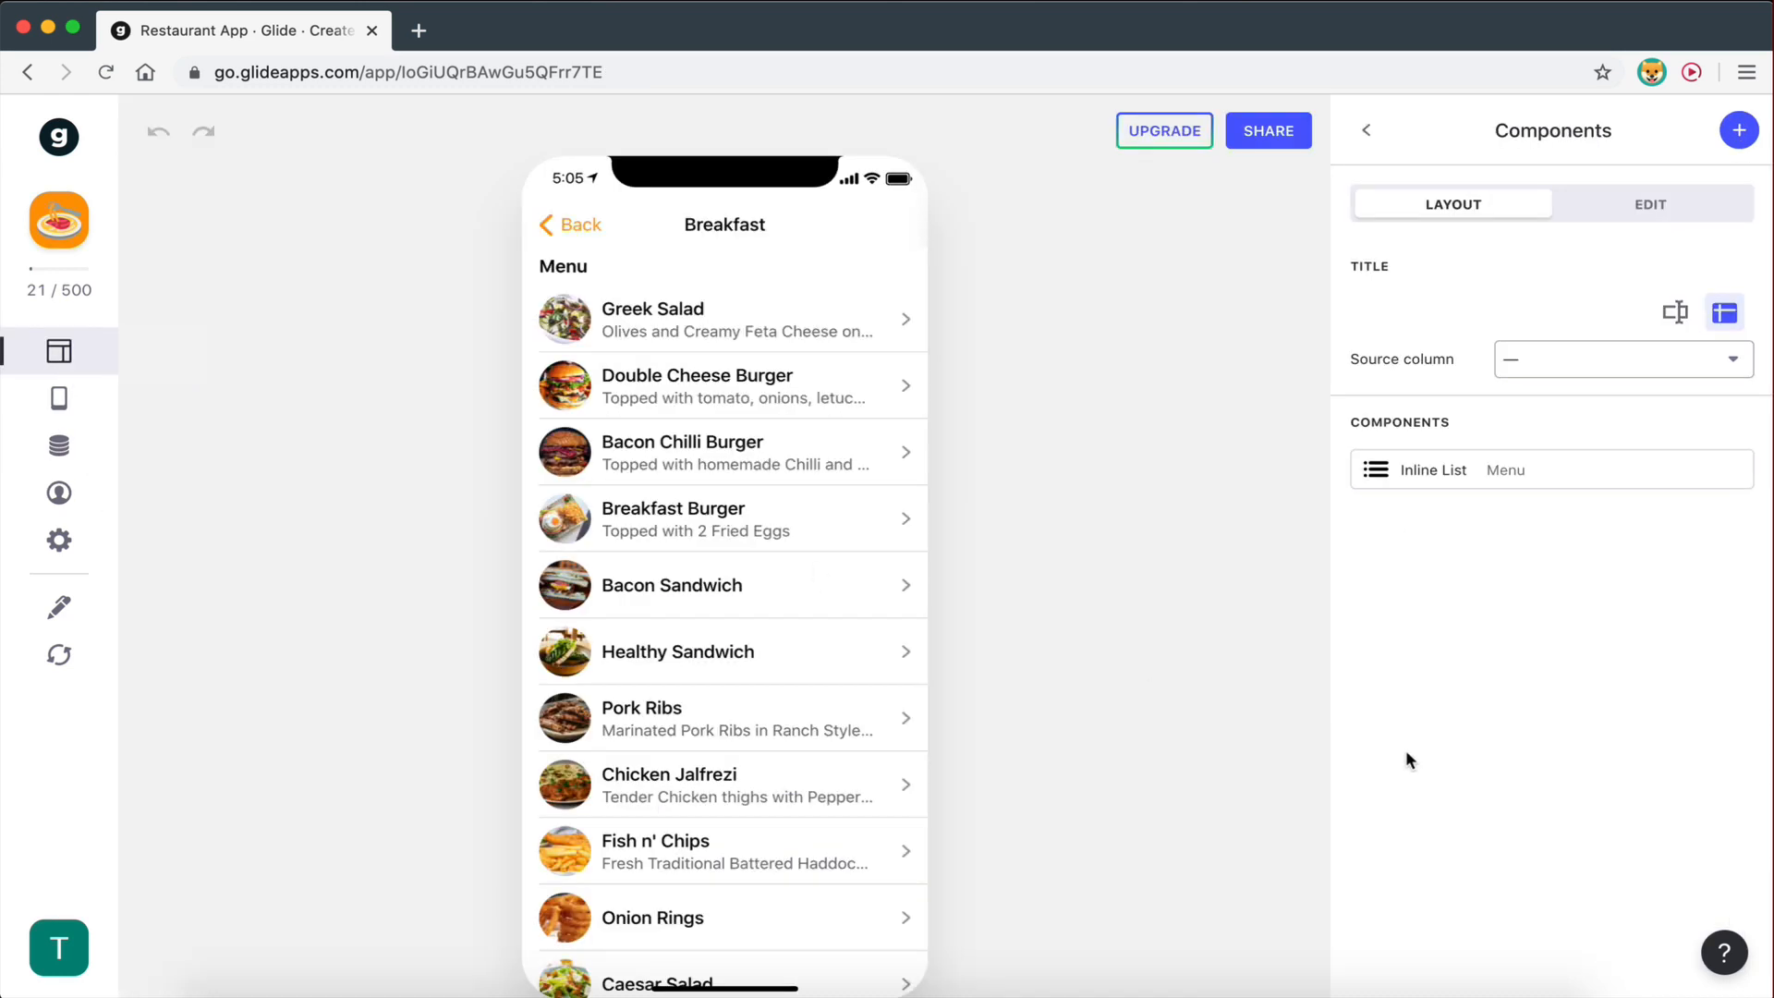
- Reopen the Breakfast screen's Inline List and show its Source Values options, including Category Items
click(1442, 474)
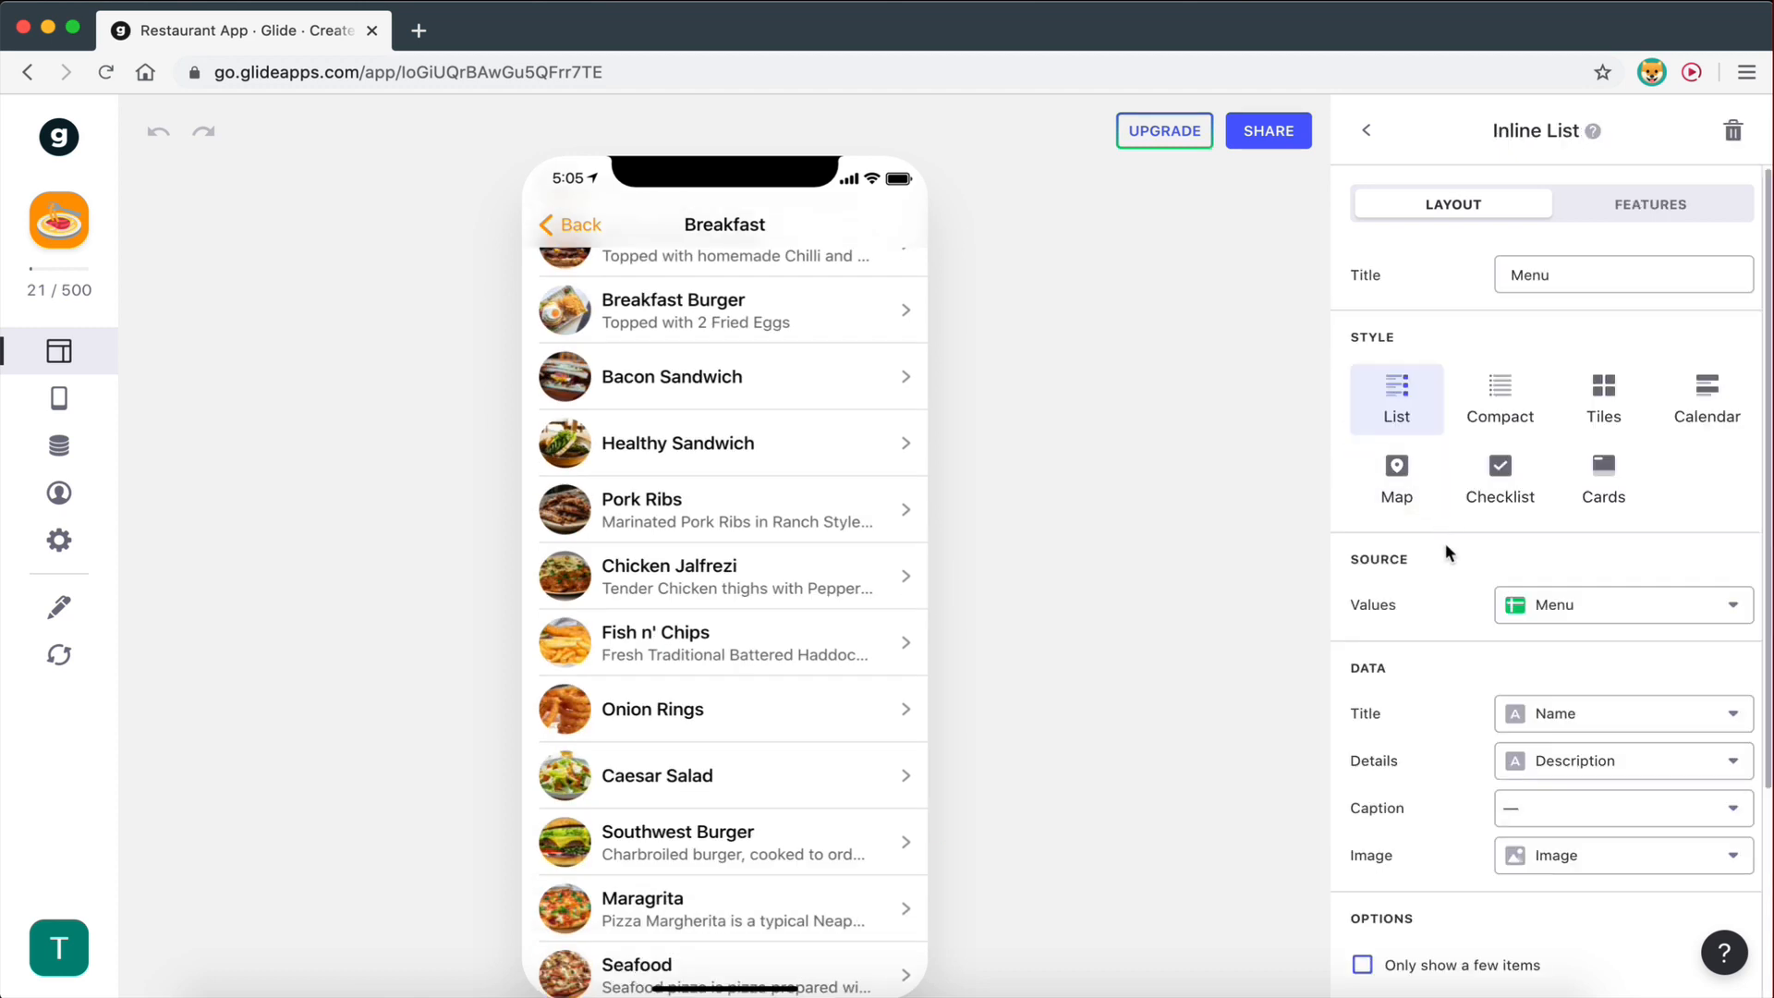
click(585, 223)
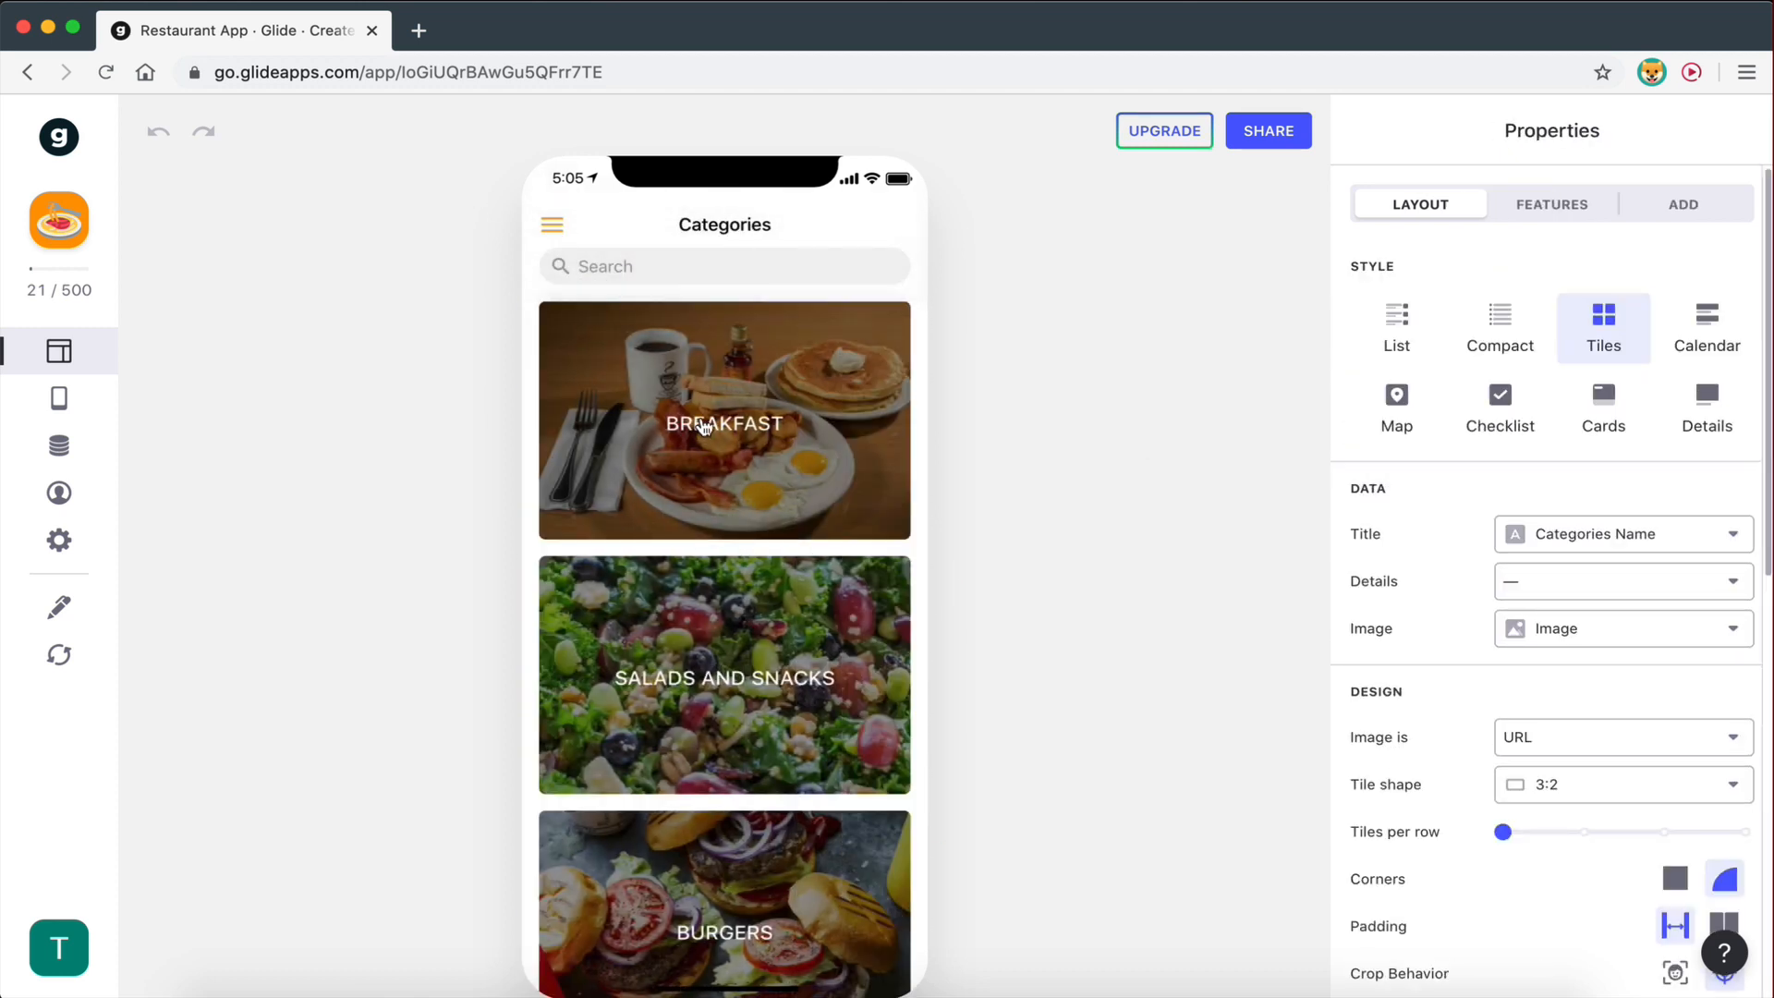
scroll(800, 421, down, 8)
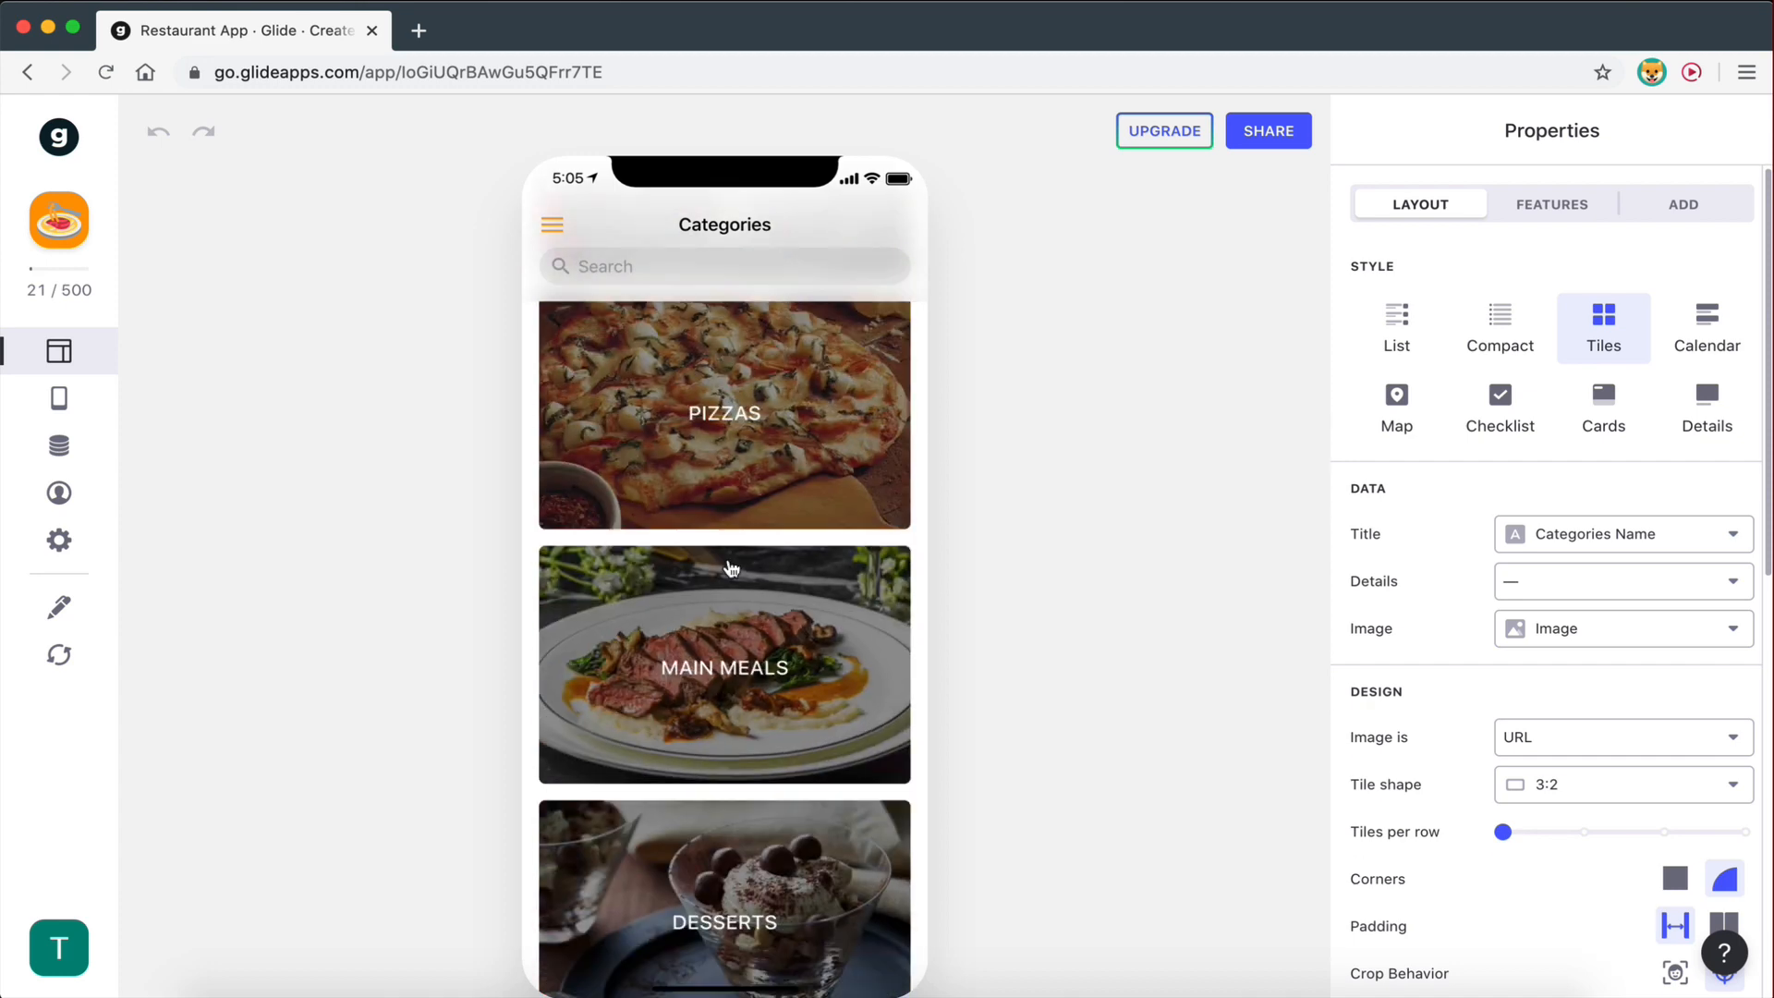
scroll(728, 691, up, 8)
click(726, 425)
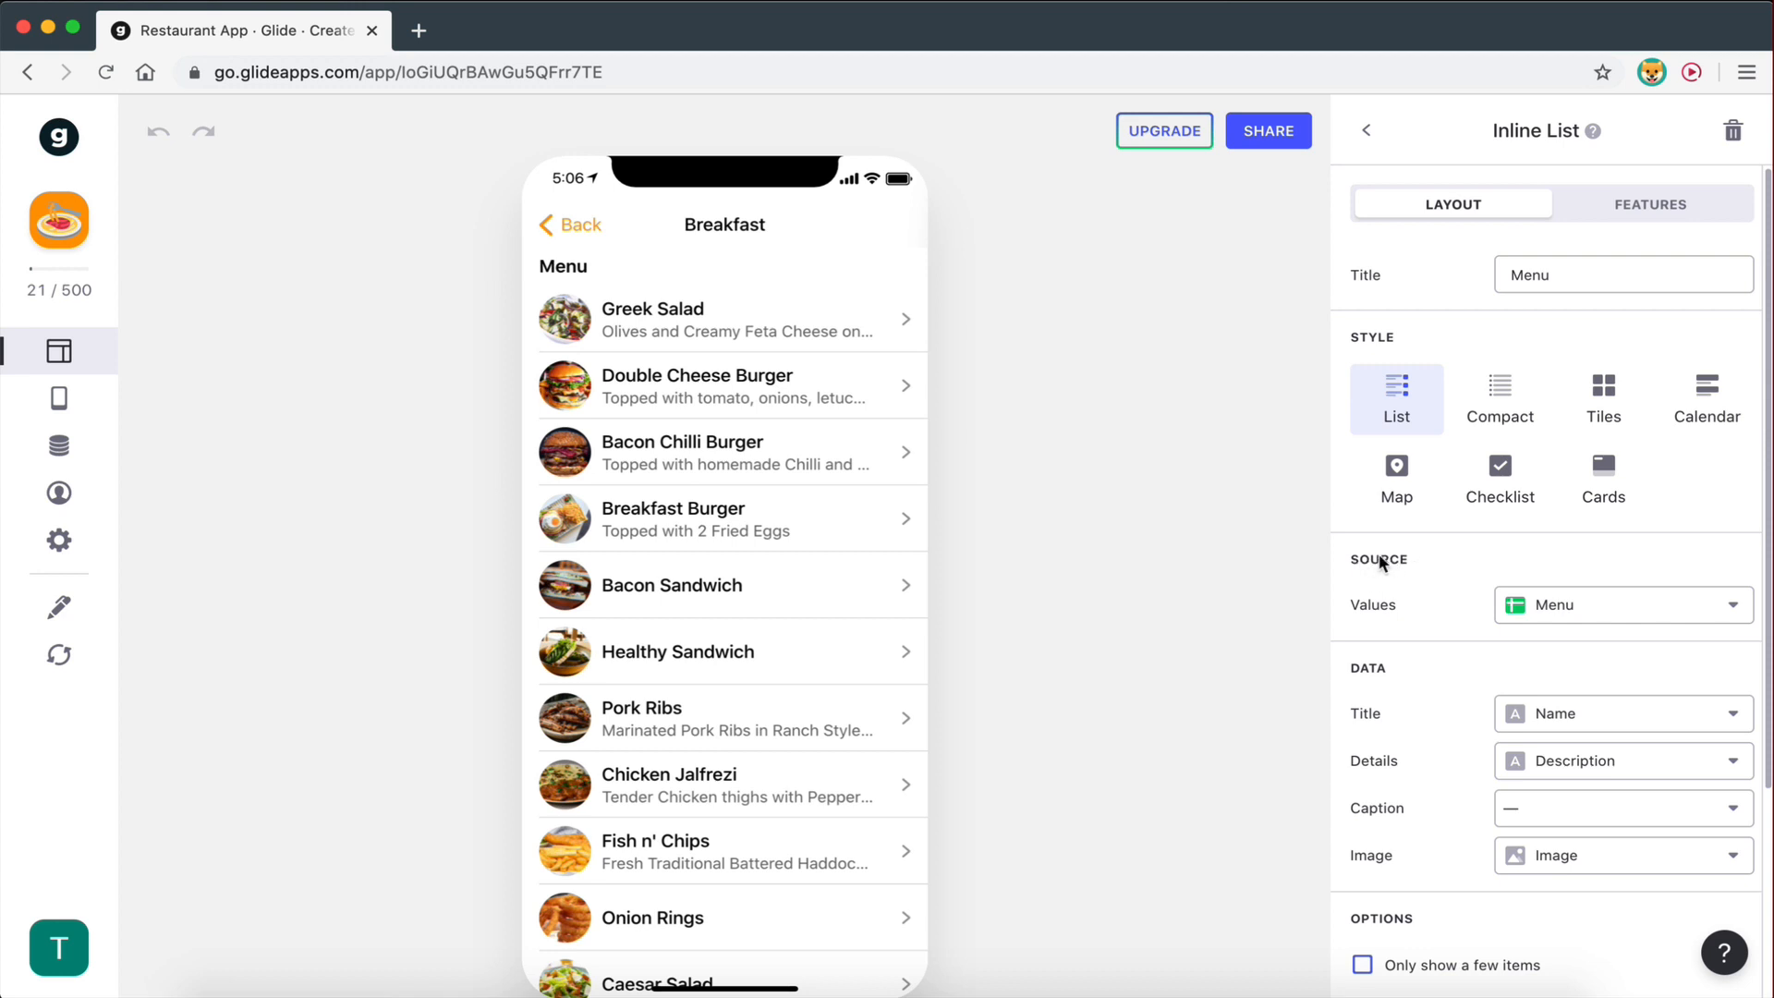
click(1561, 606)
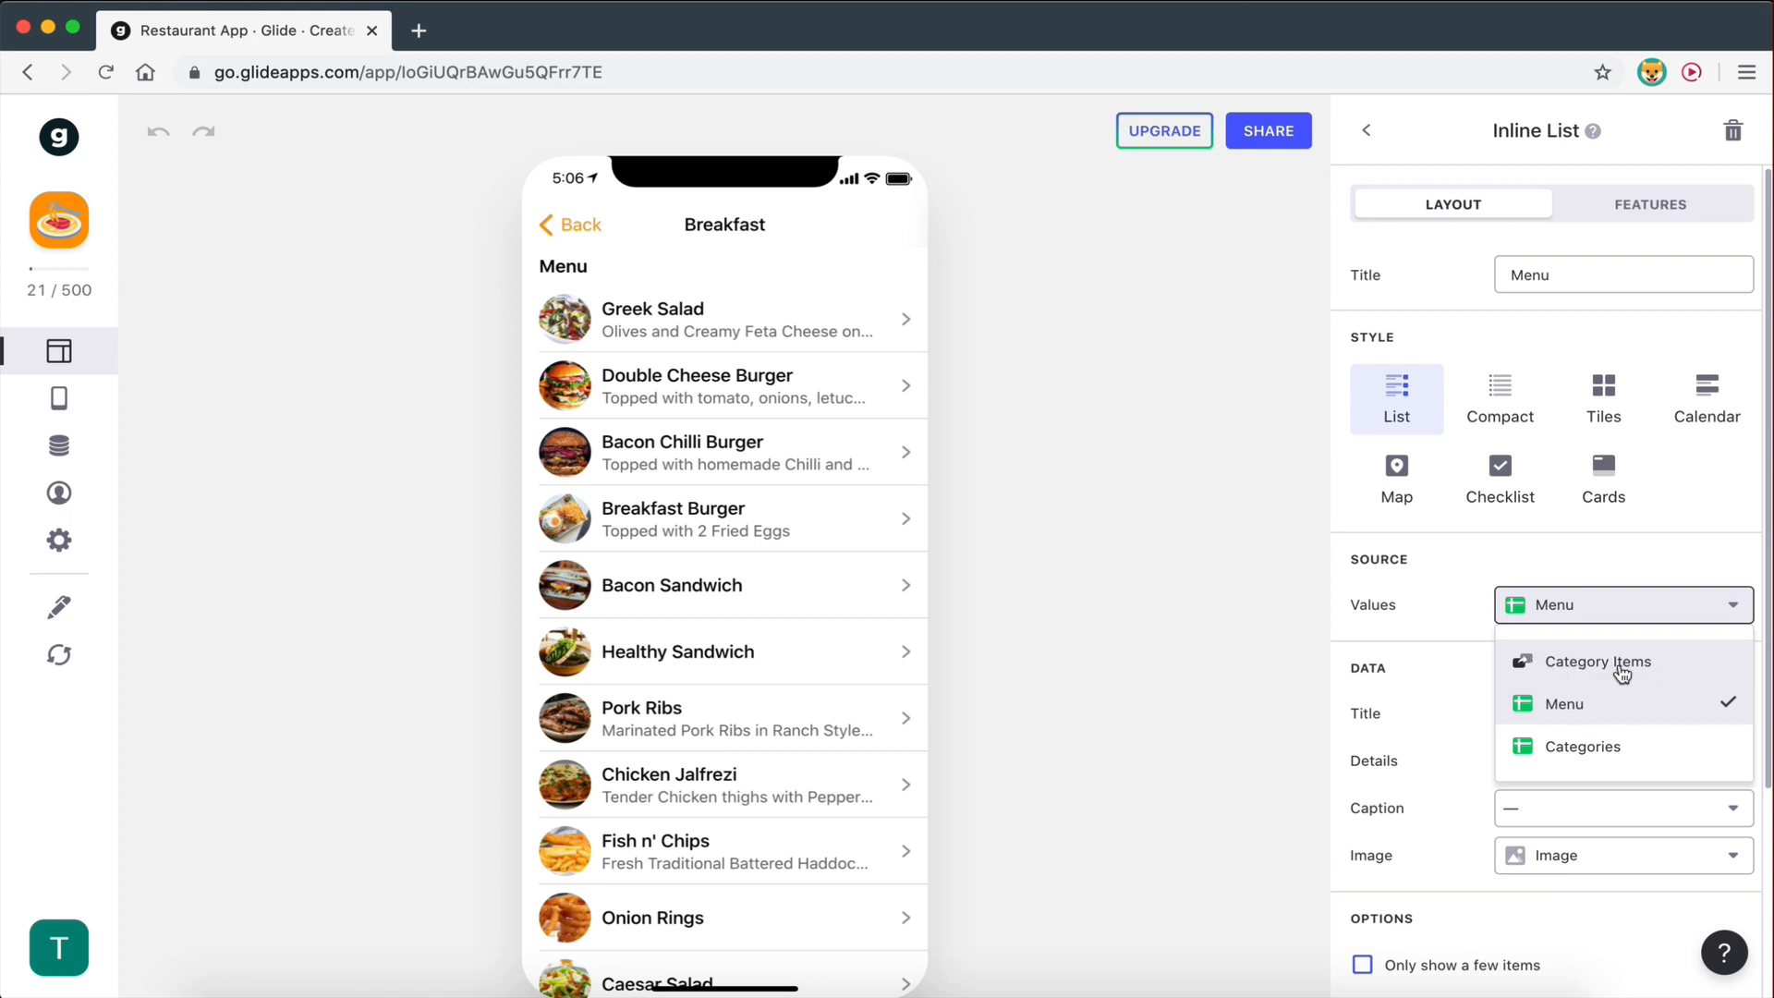
- Close the source list unchanged and briefly check Category Items in the data editor
click(59, 397)
click(60, 457)
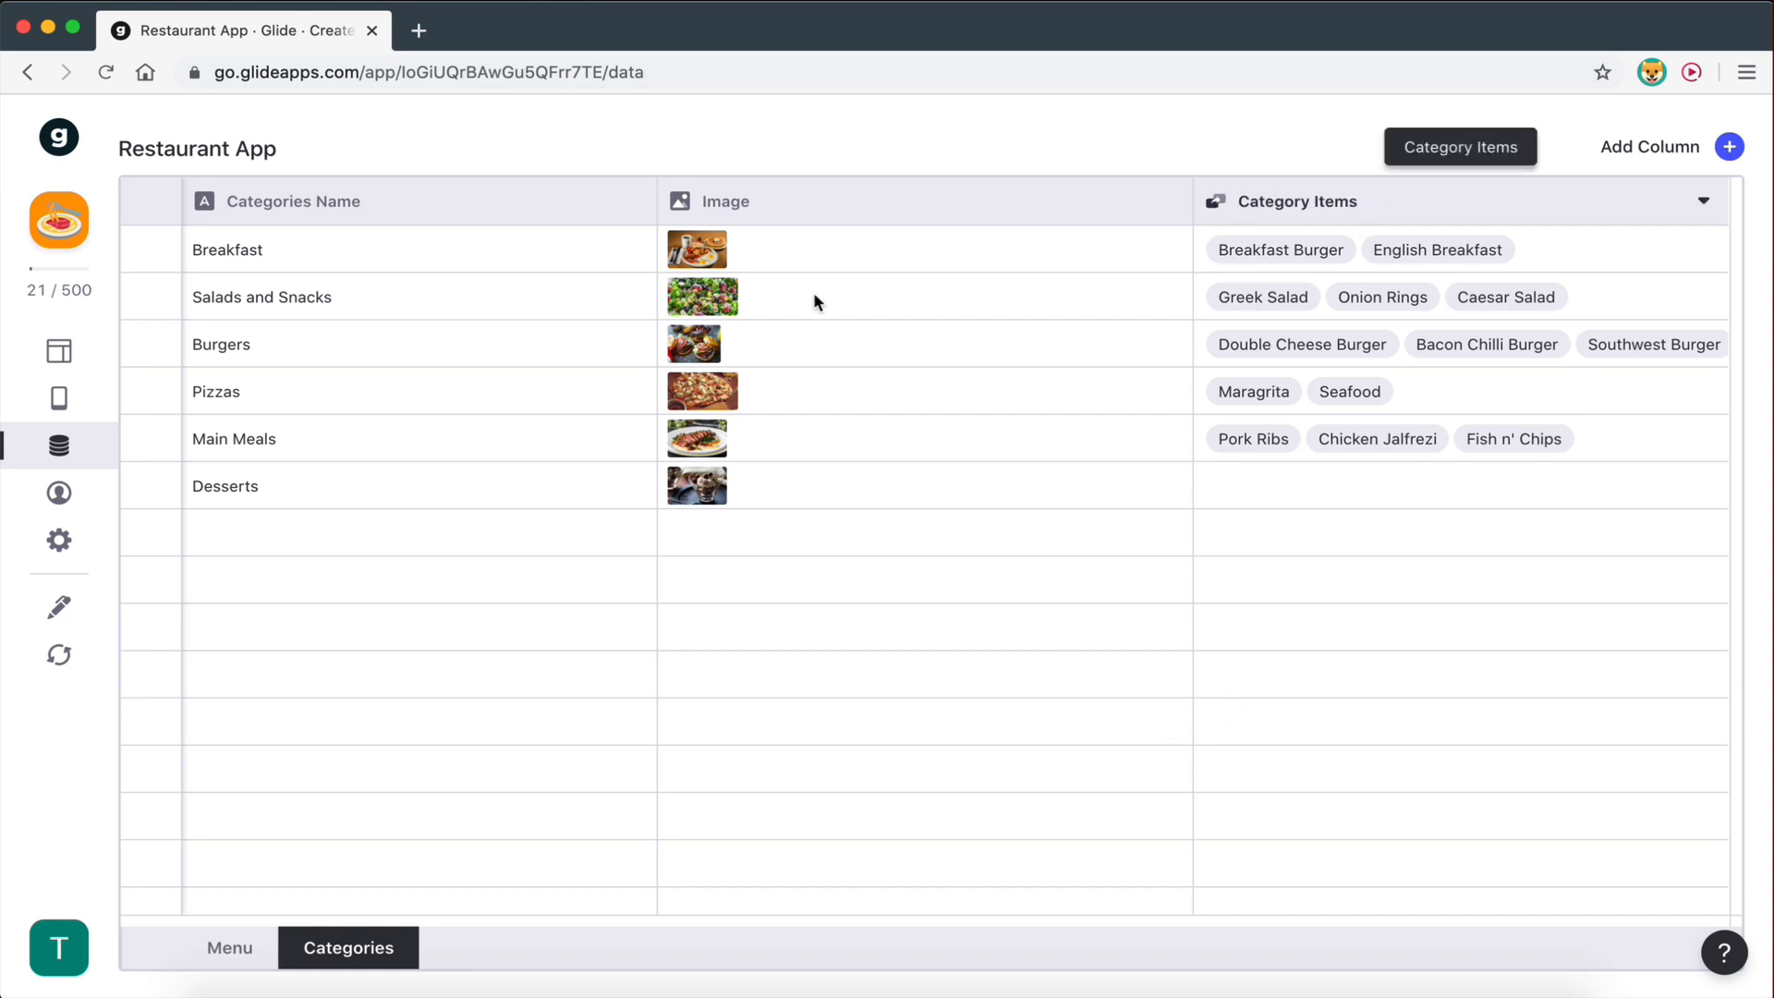
click(59, 350)
- Set the Breakfast Inline List's Source Values to Category Items, then view the data tables
click(1466, 476)
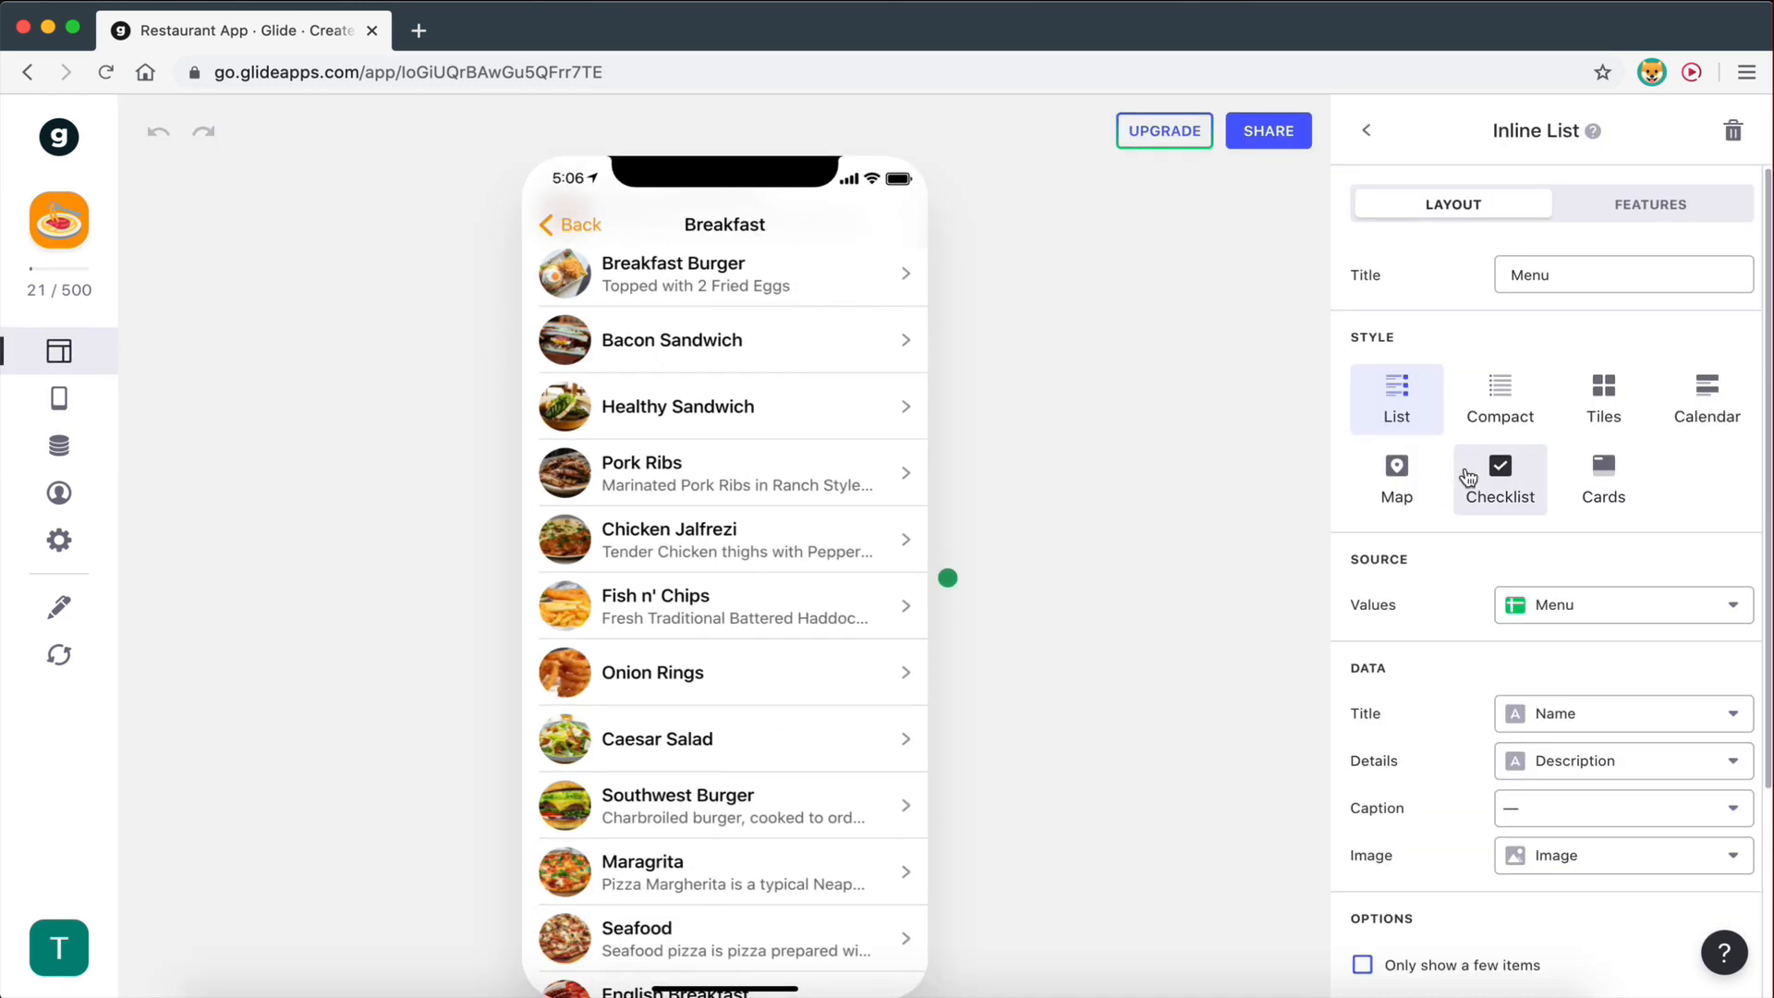
click(1600, 605)
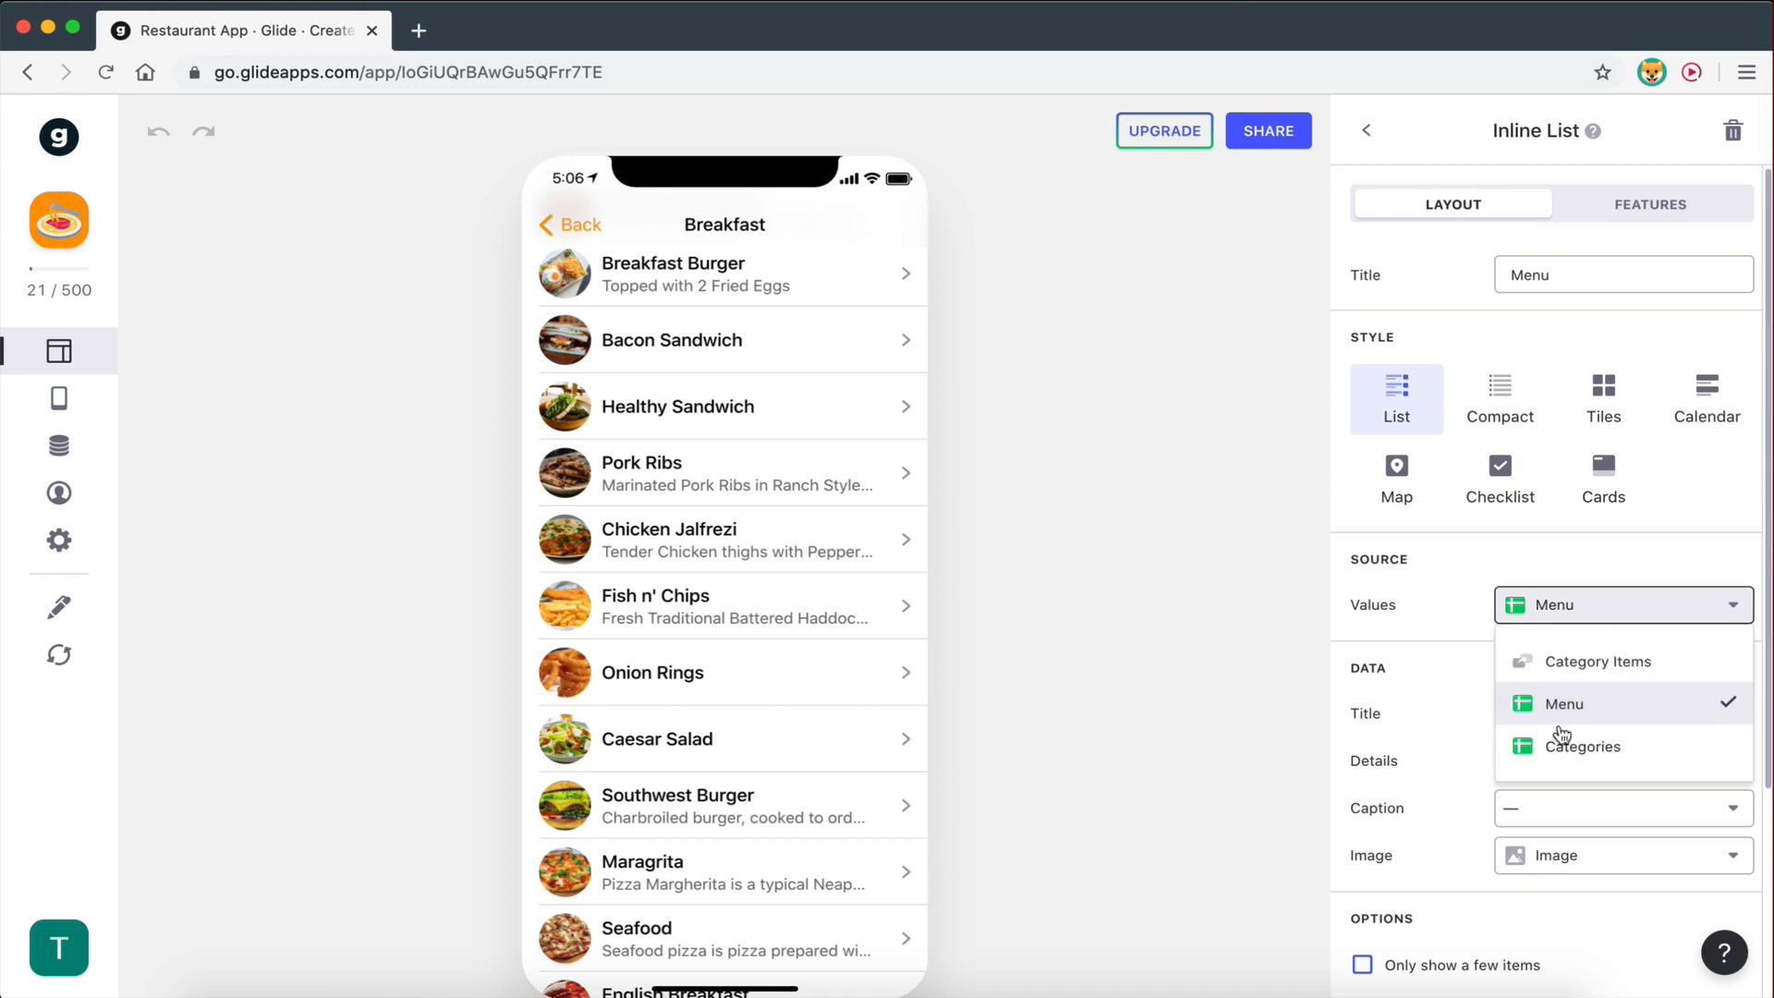
click(1586, 660)
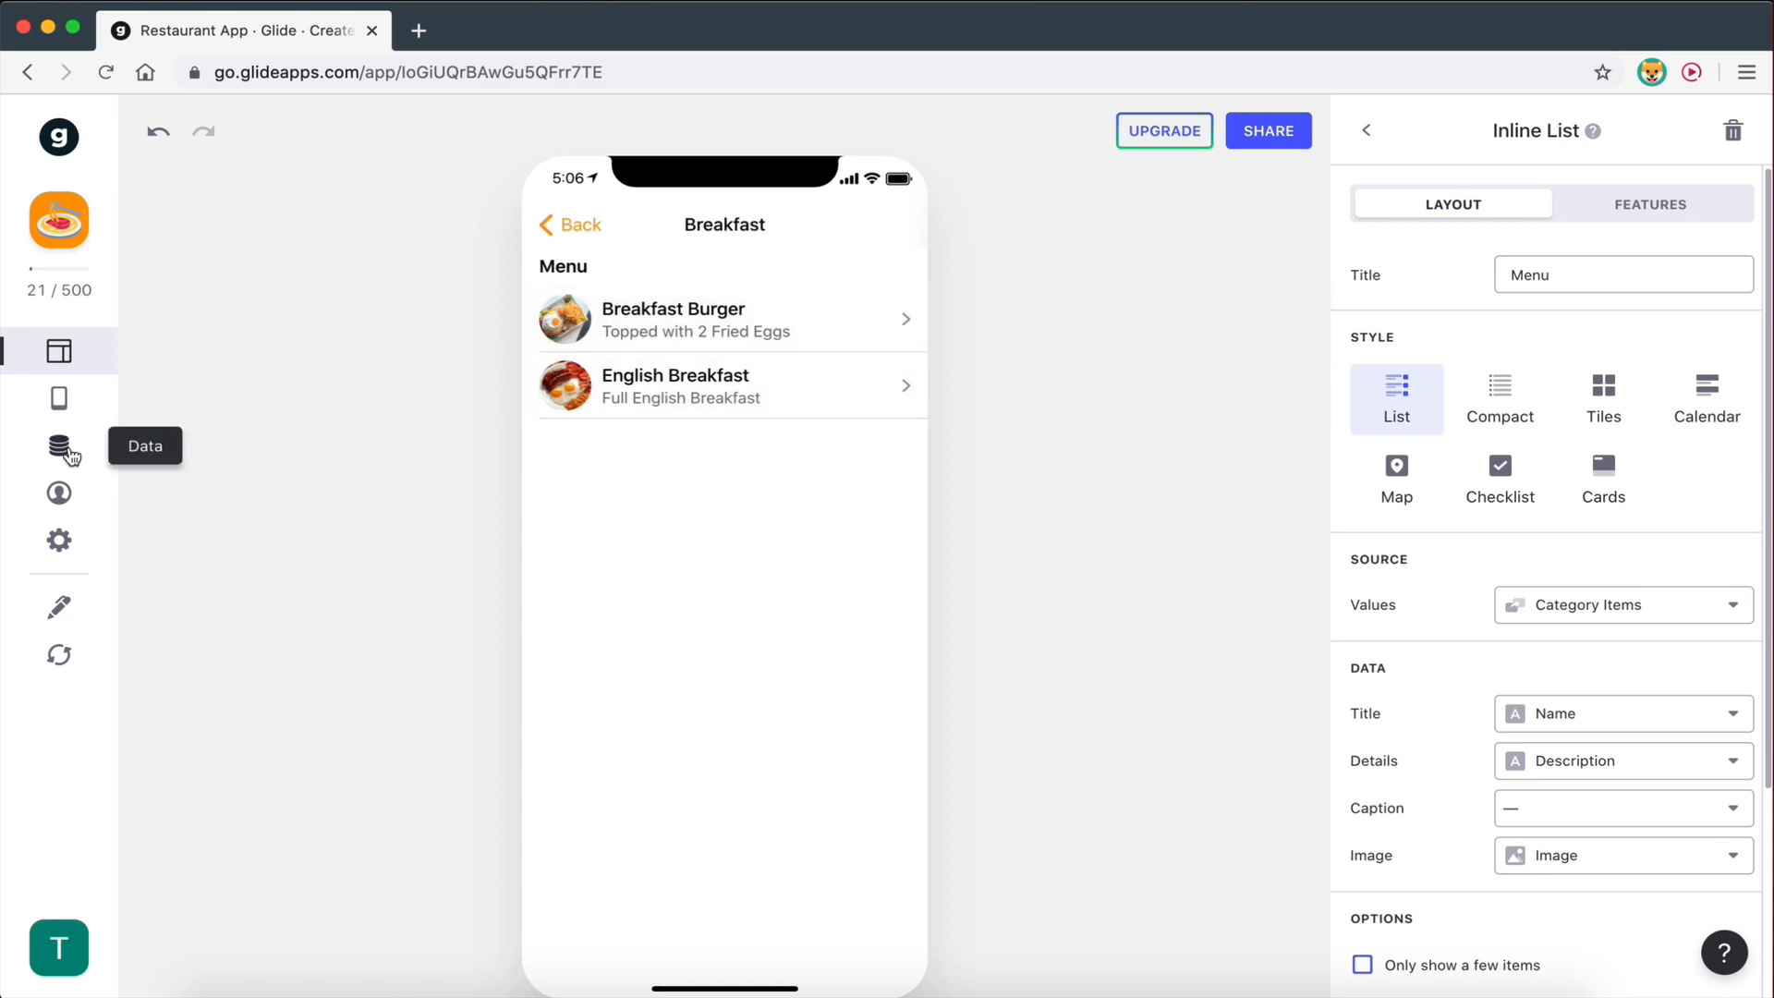
click(65, 449)
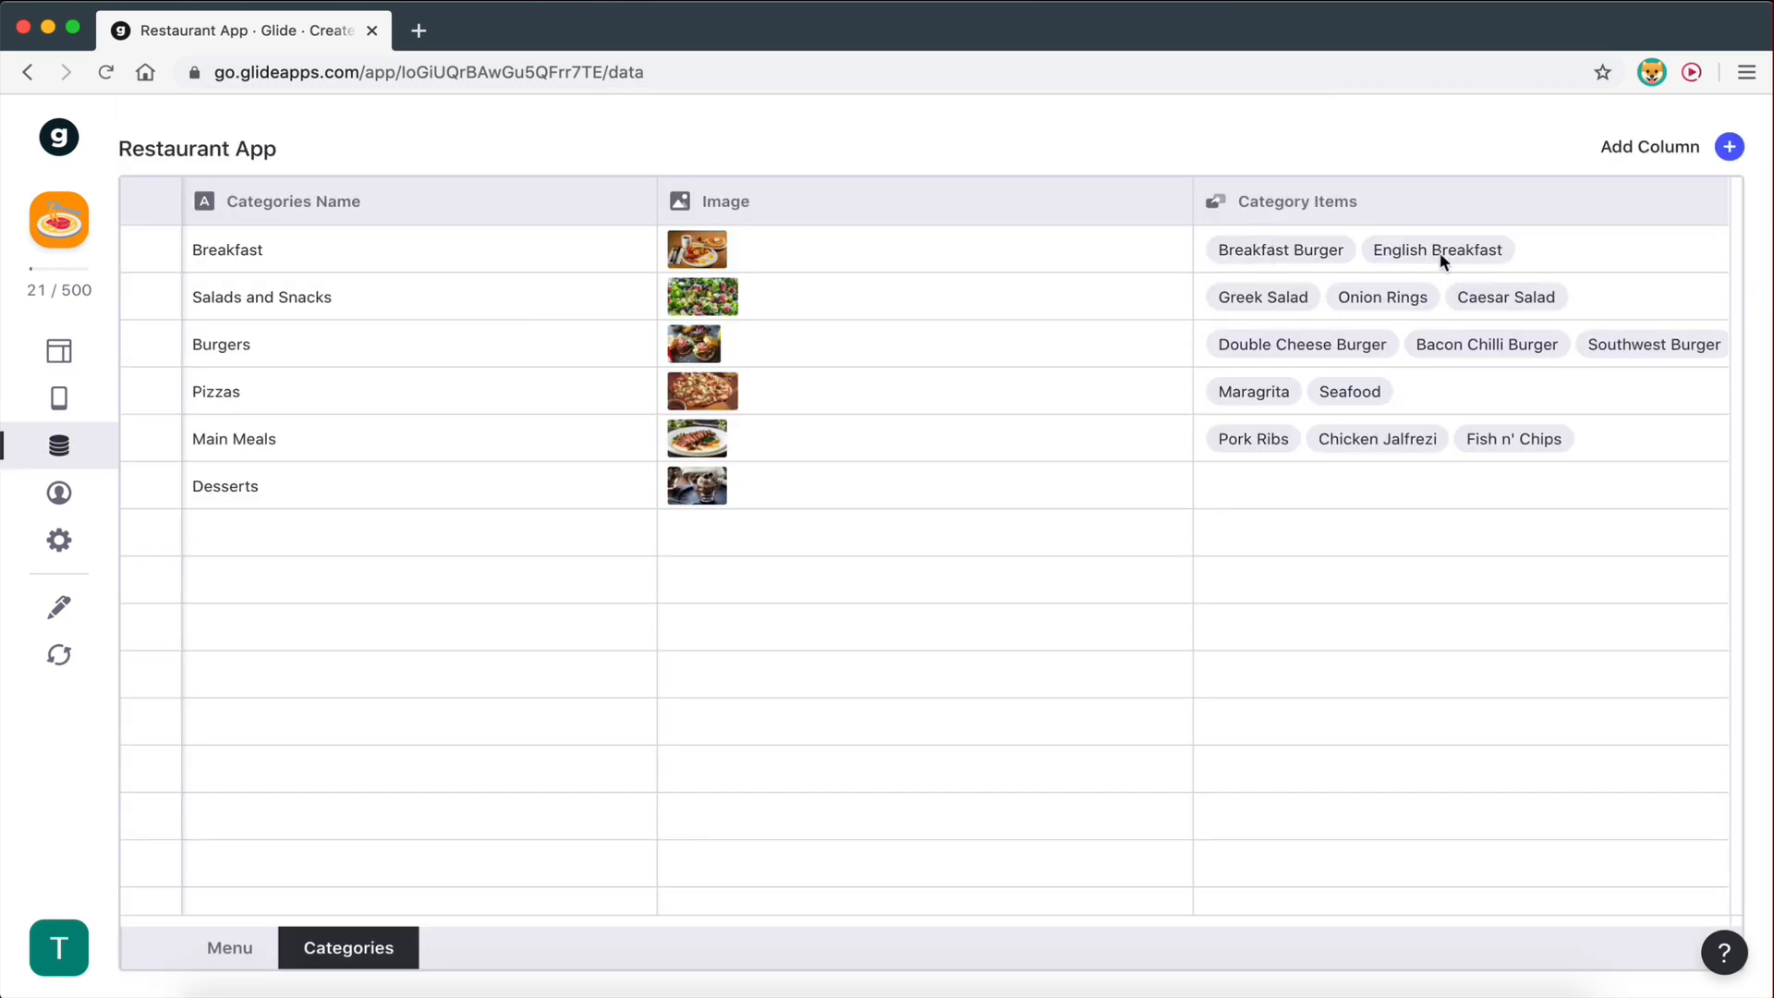
- Preview the Salads and Snacks and Breakfast screens to confirm each lists only its own items
click(60, 350)
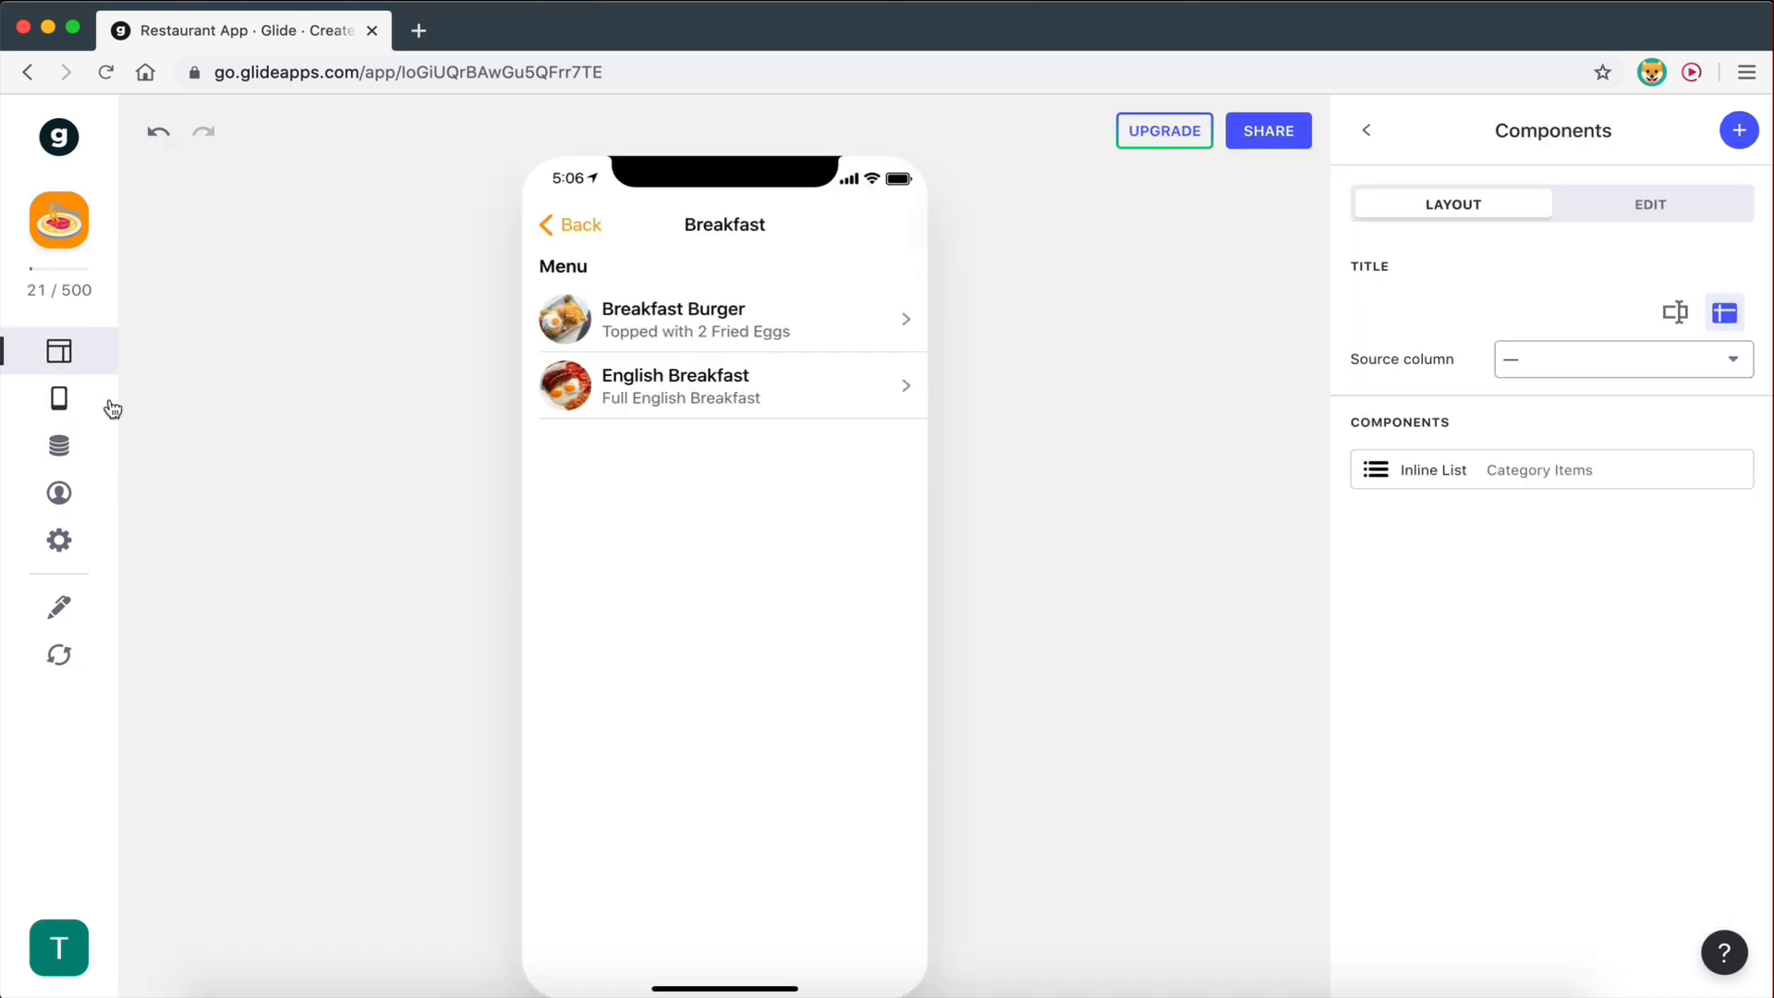
click(1532, 473)
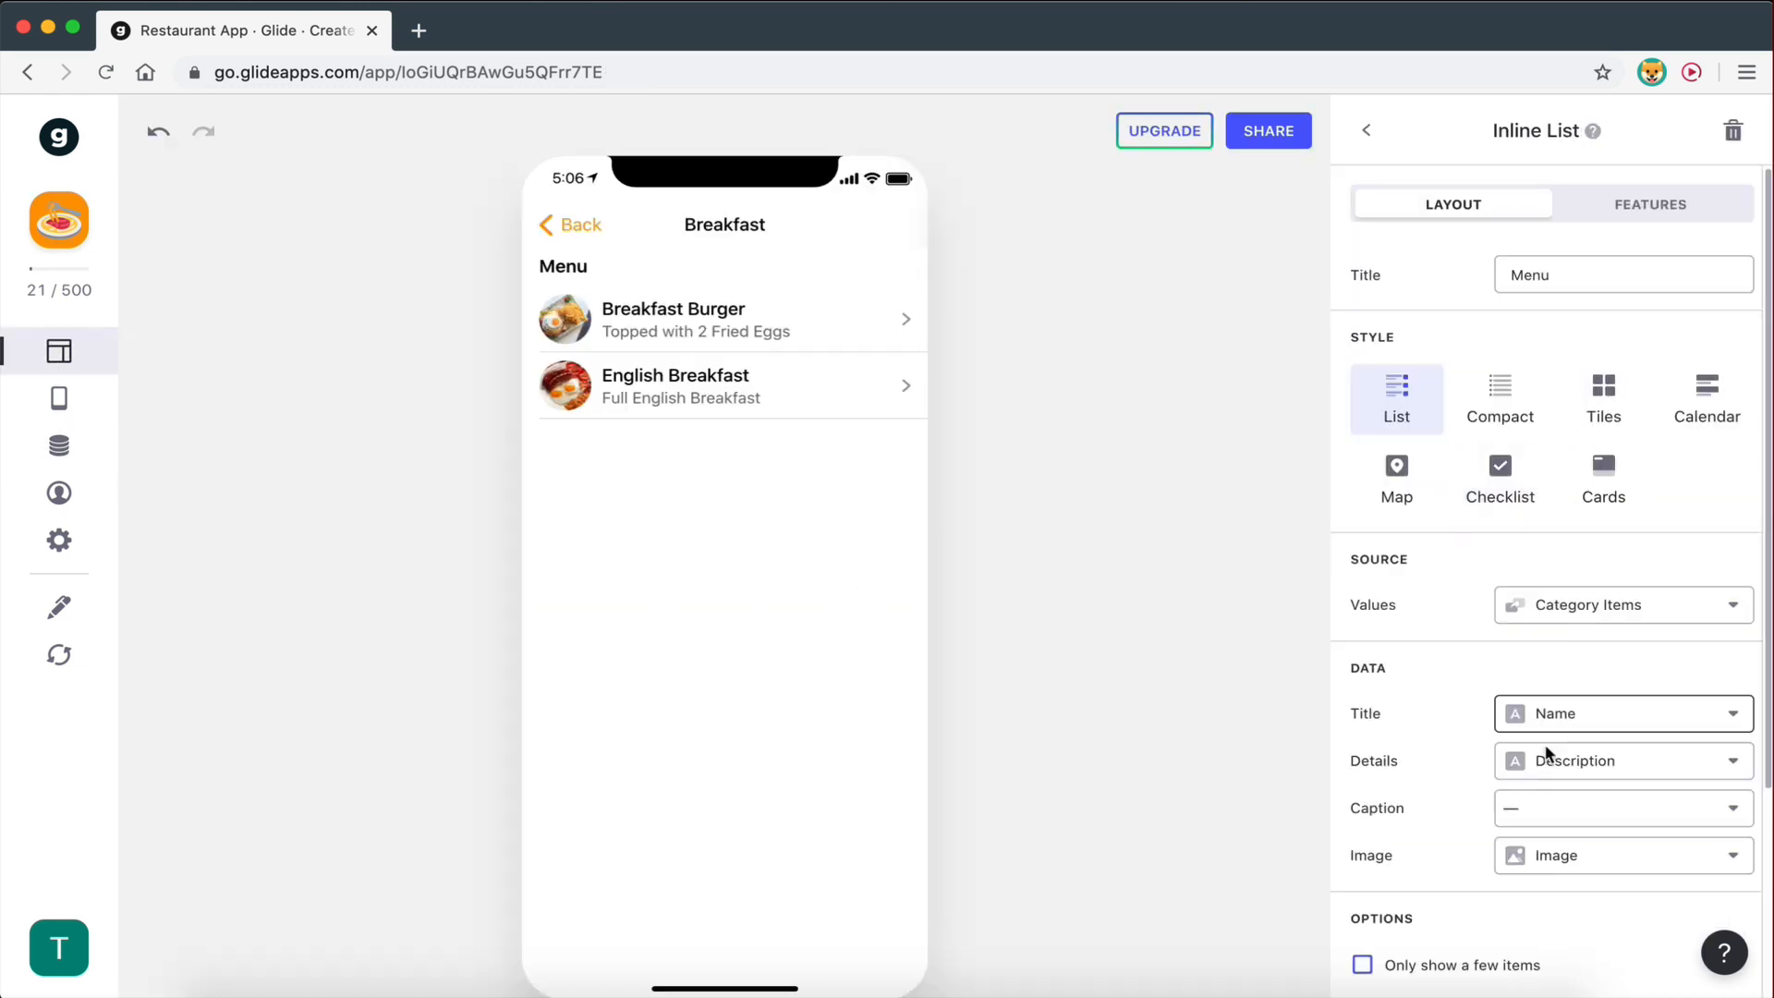
click(569, 231)
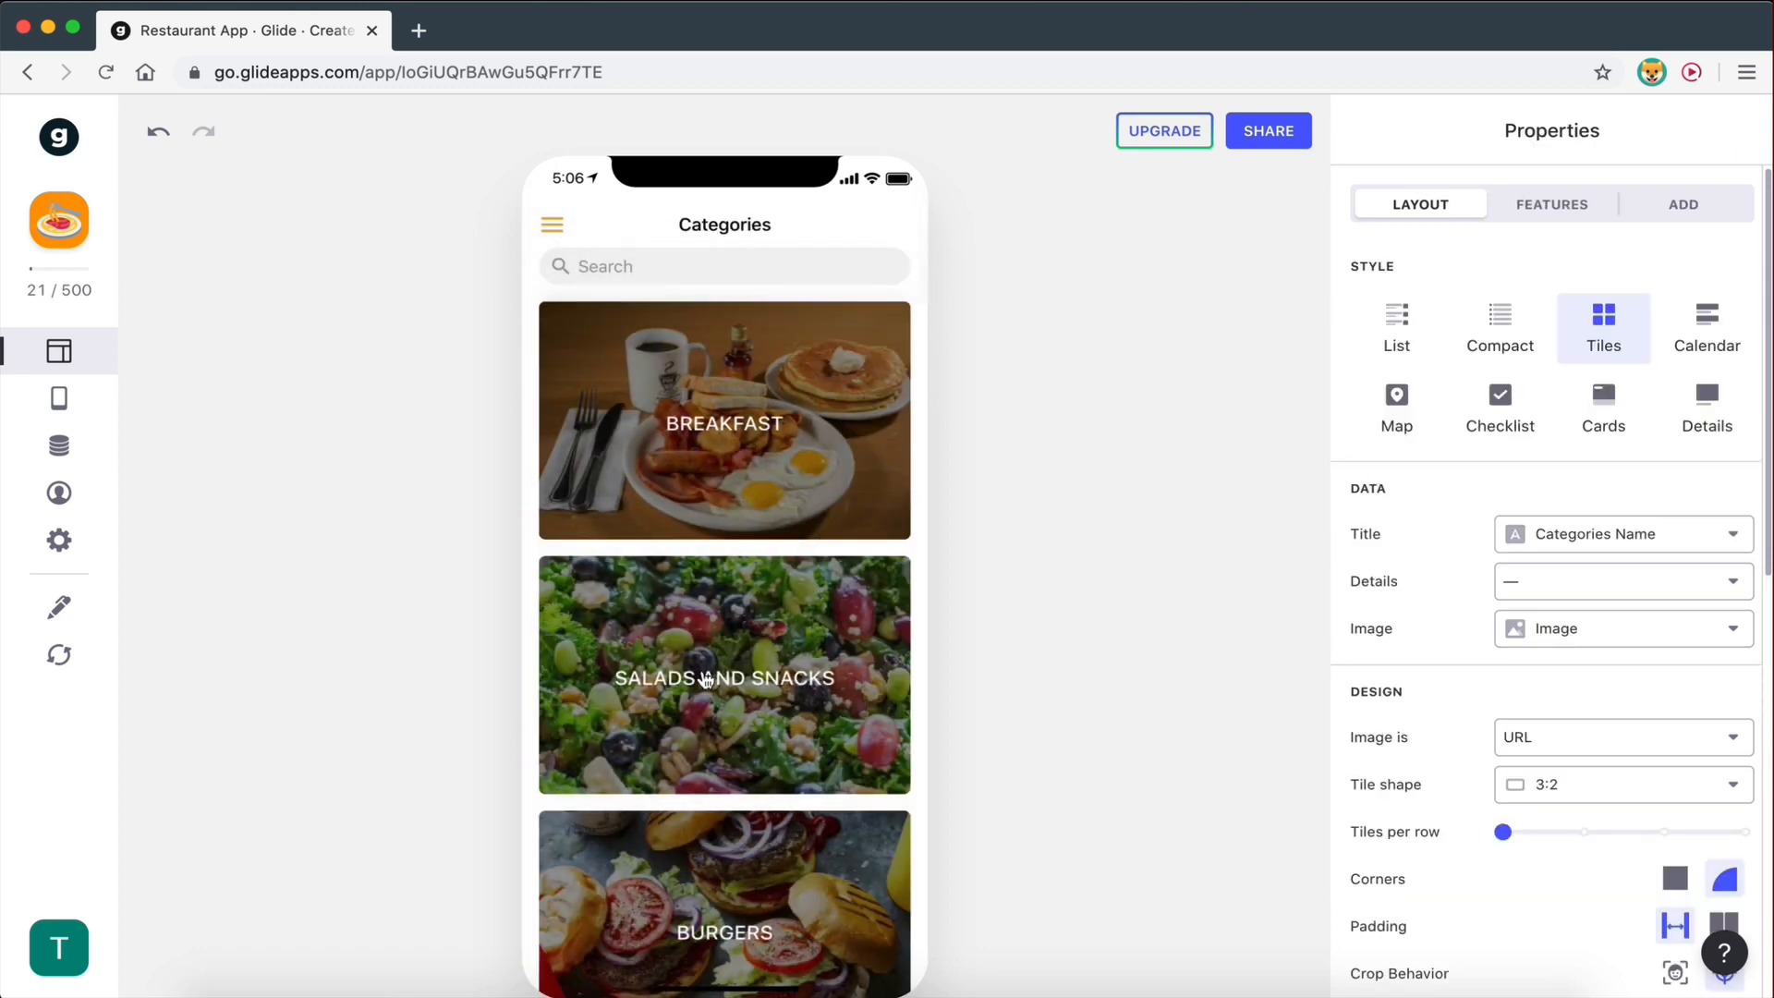
click(706, 680)
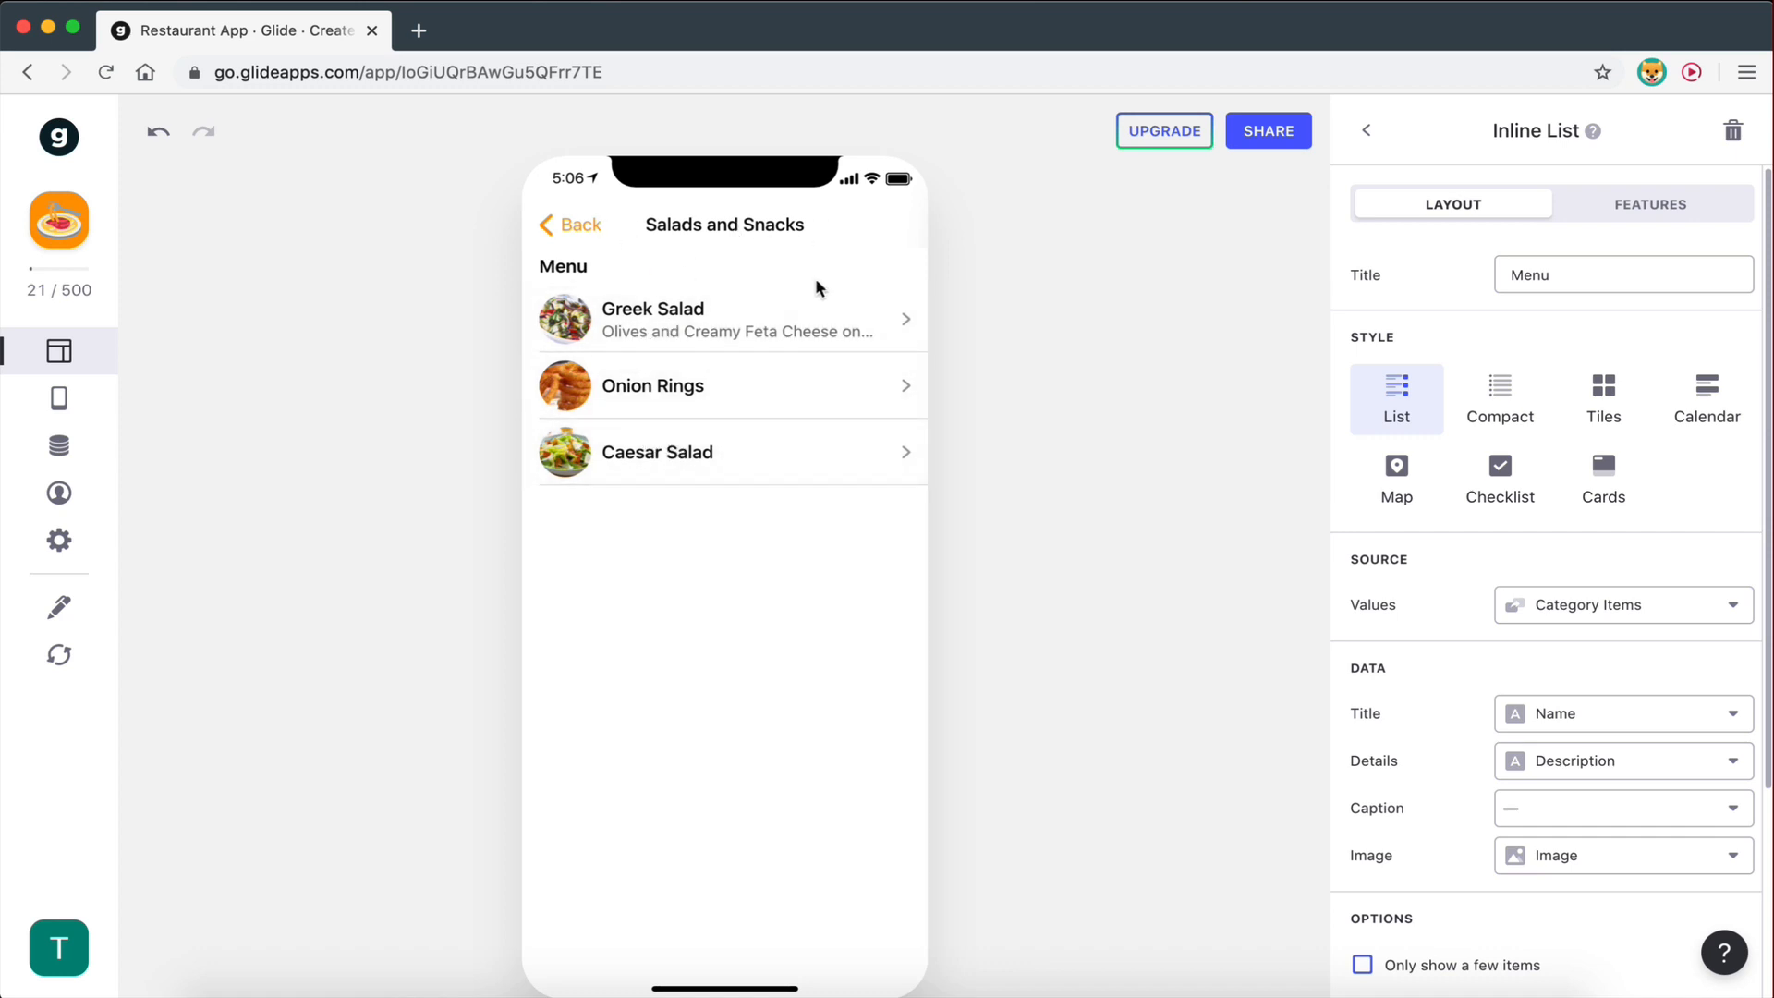
click(582, 224)
click(697, 401)
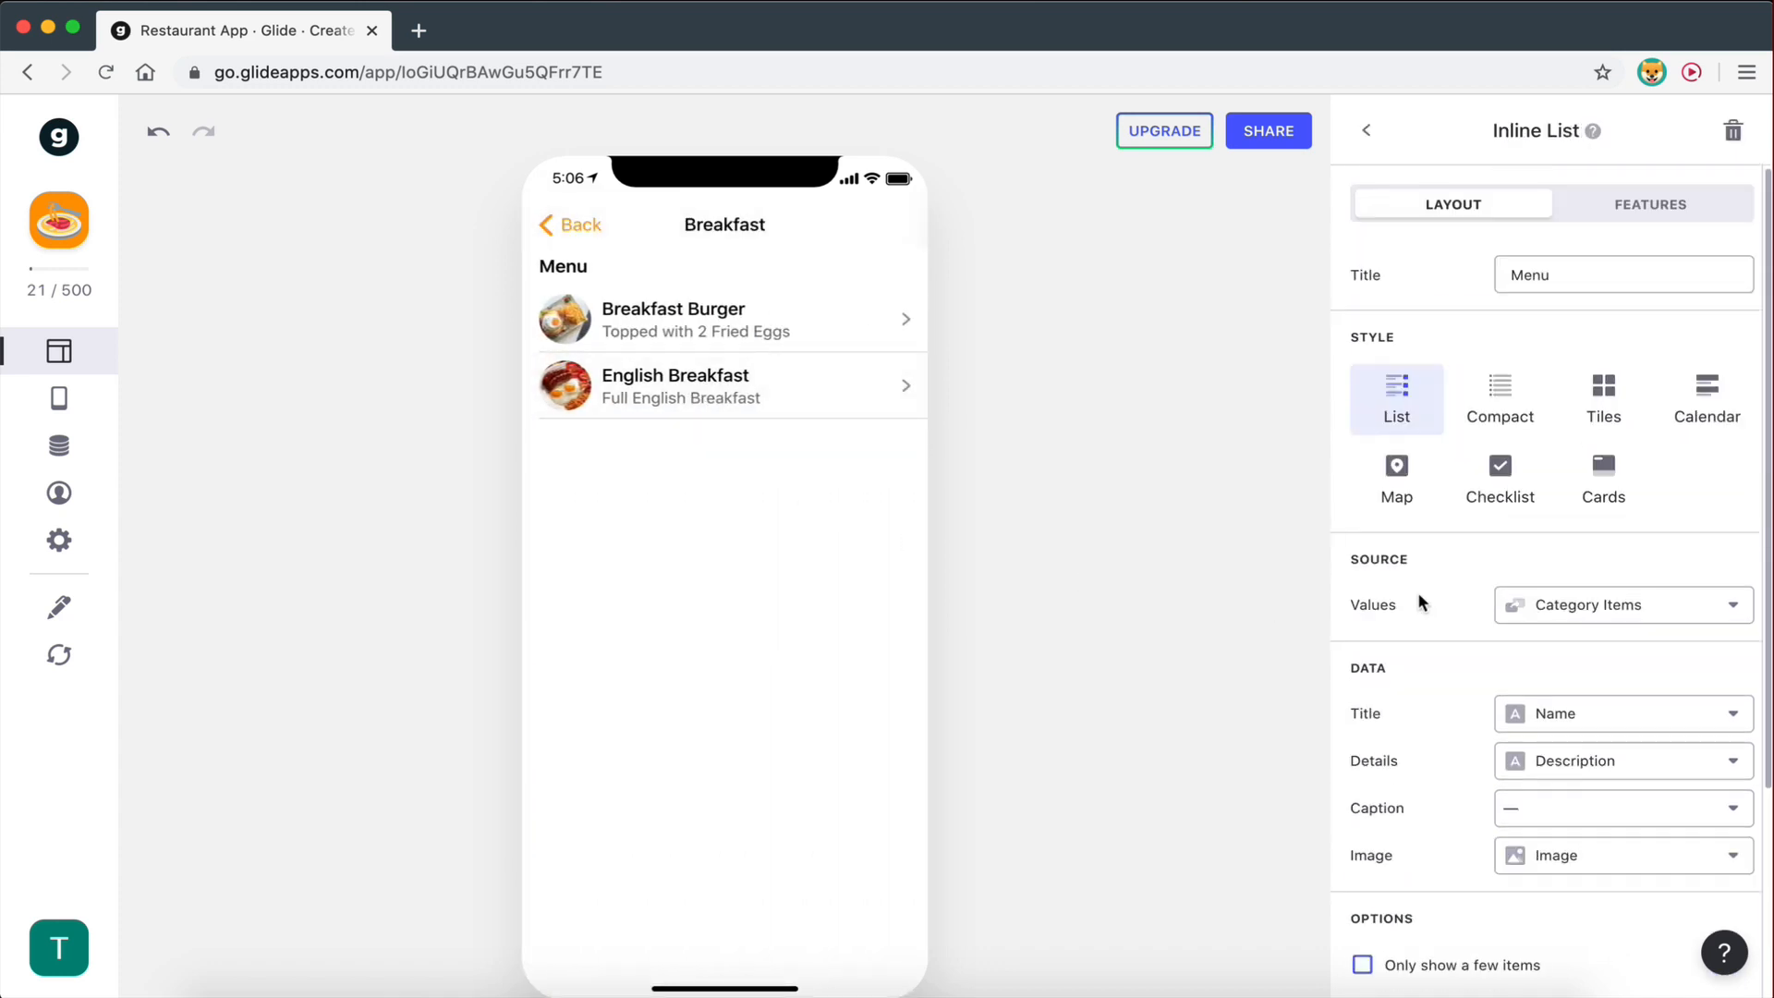
- Delete the 'Menu' title from the Inline List, then preview Salads and Snacks and Burgers
drag(1495, 279, 1423, 279)
key(BackSpace)
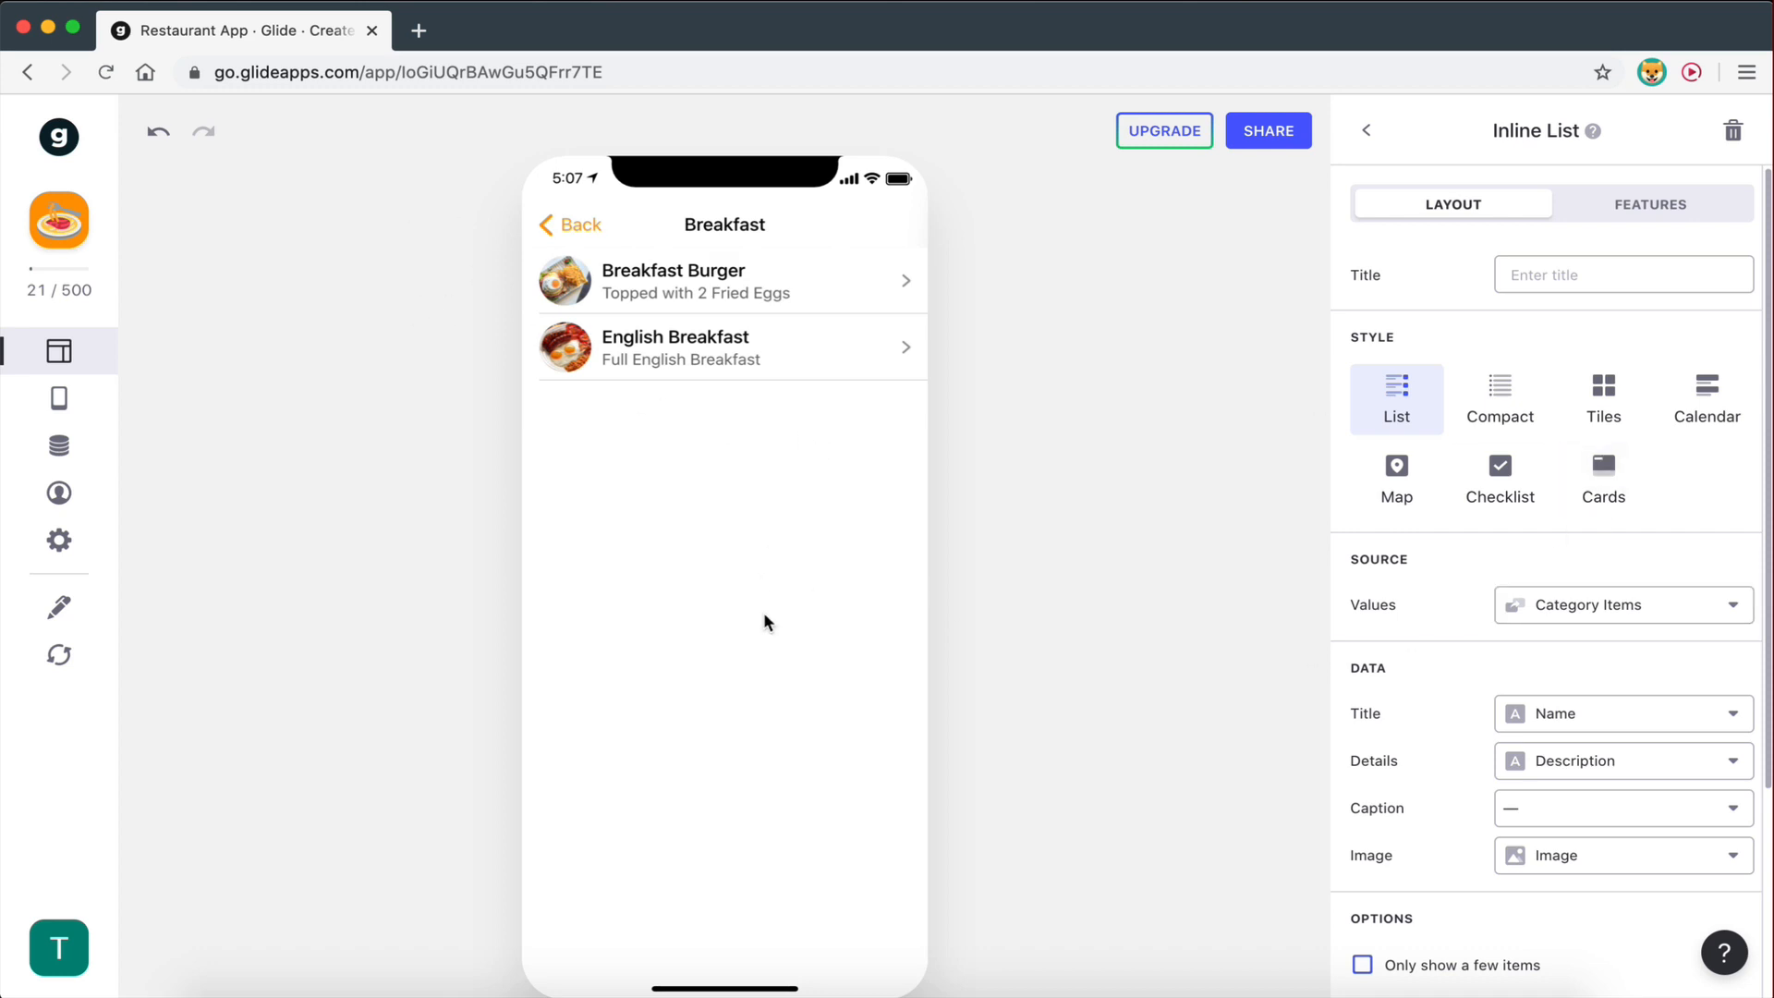
click(573, 225)
click(703, 670)
click(573, 224)
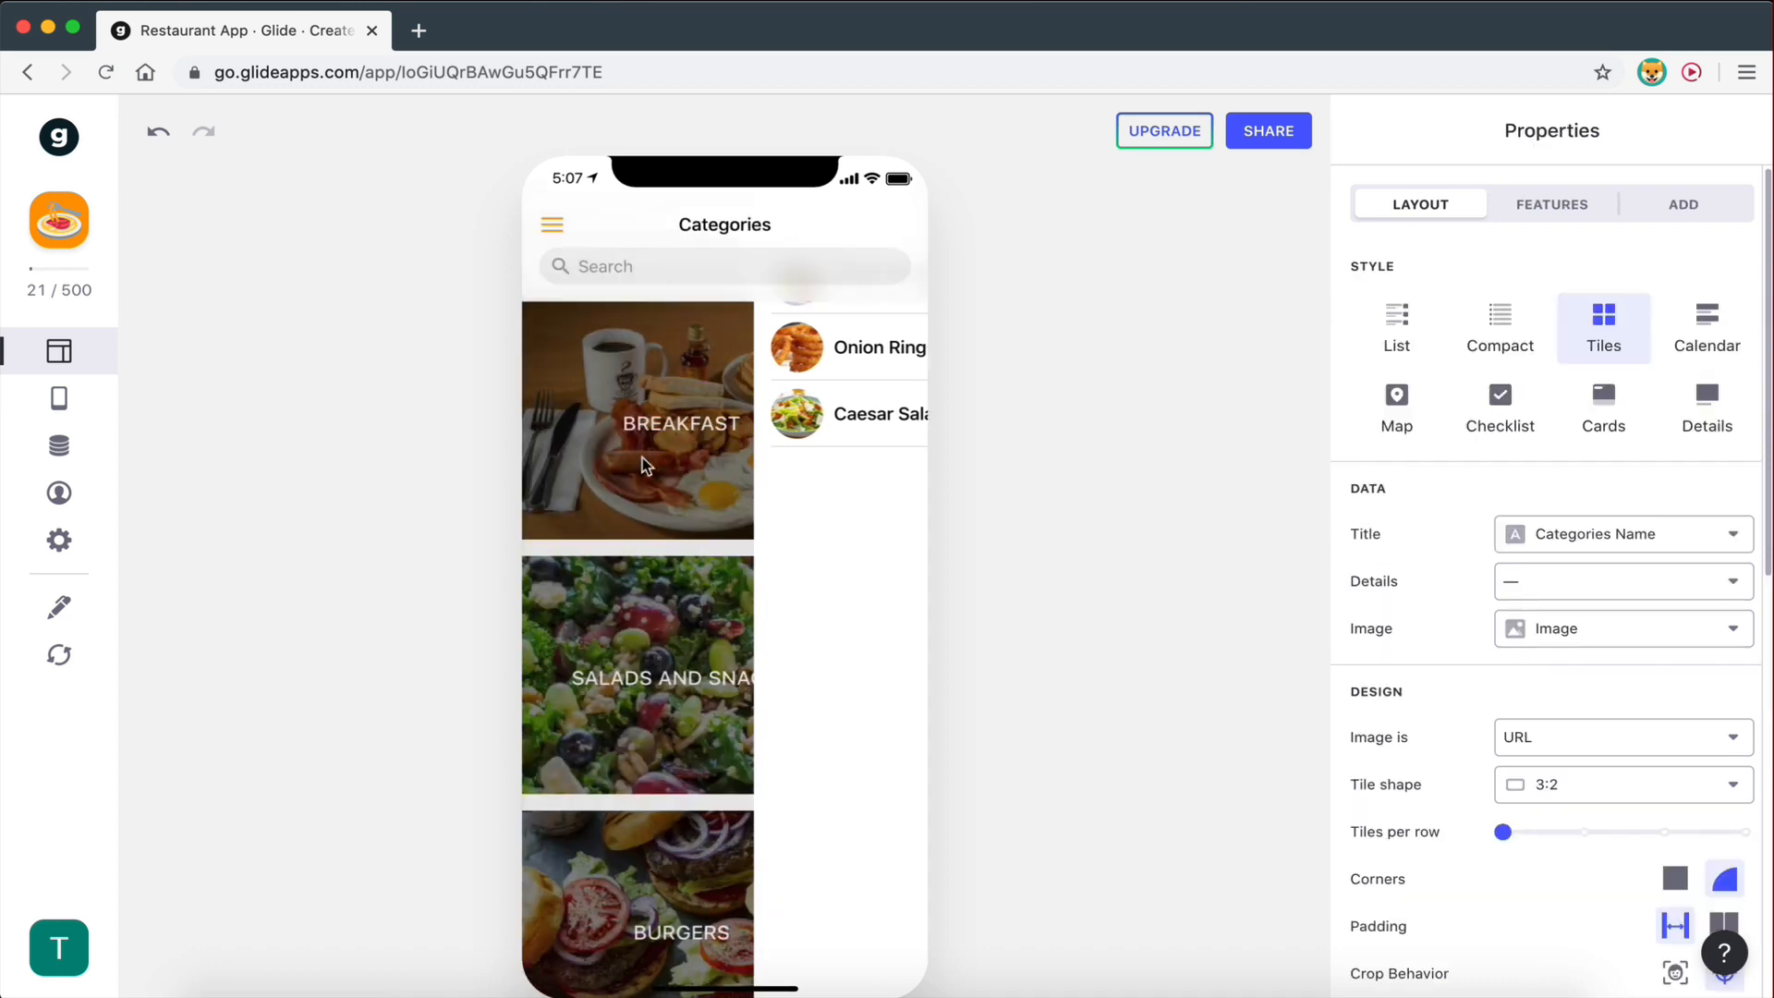
click(724, 924)
- Open Breakfast and switch its Inline List to Tiles style with a 3:2 tile shape
click(573, 225)
click(692, 362)
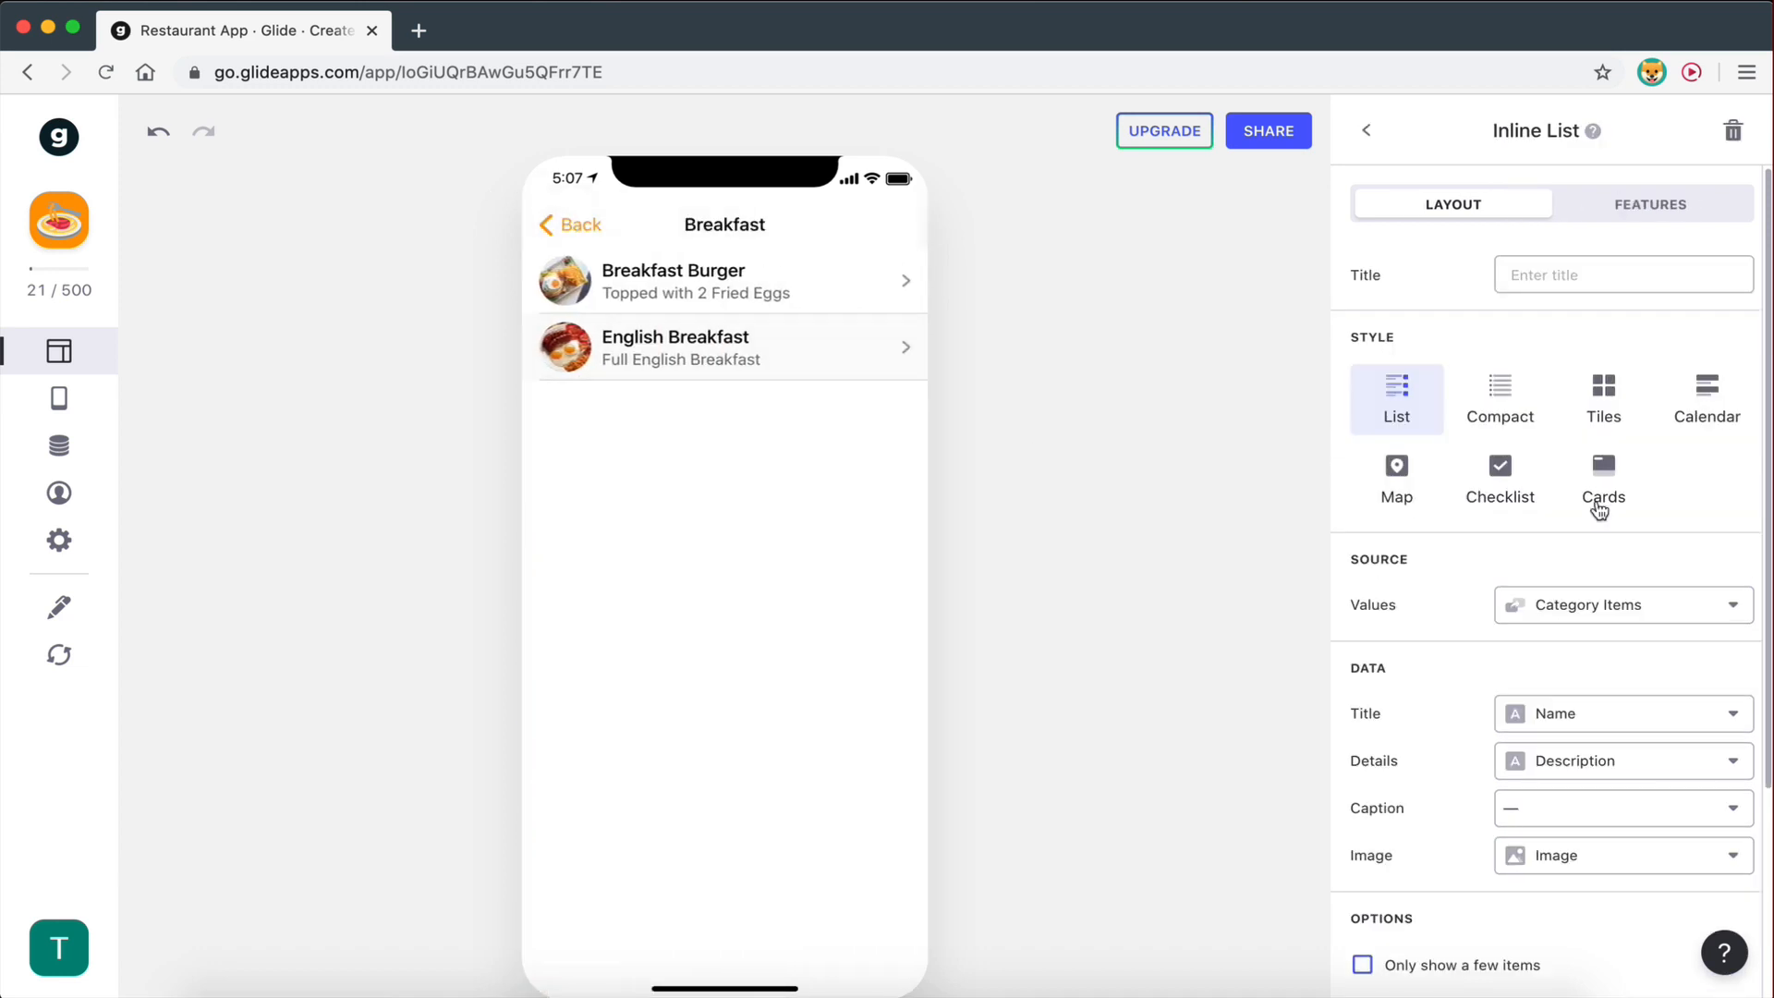
click(1602, 393)
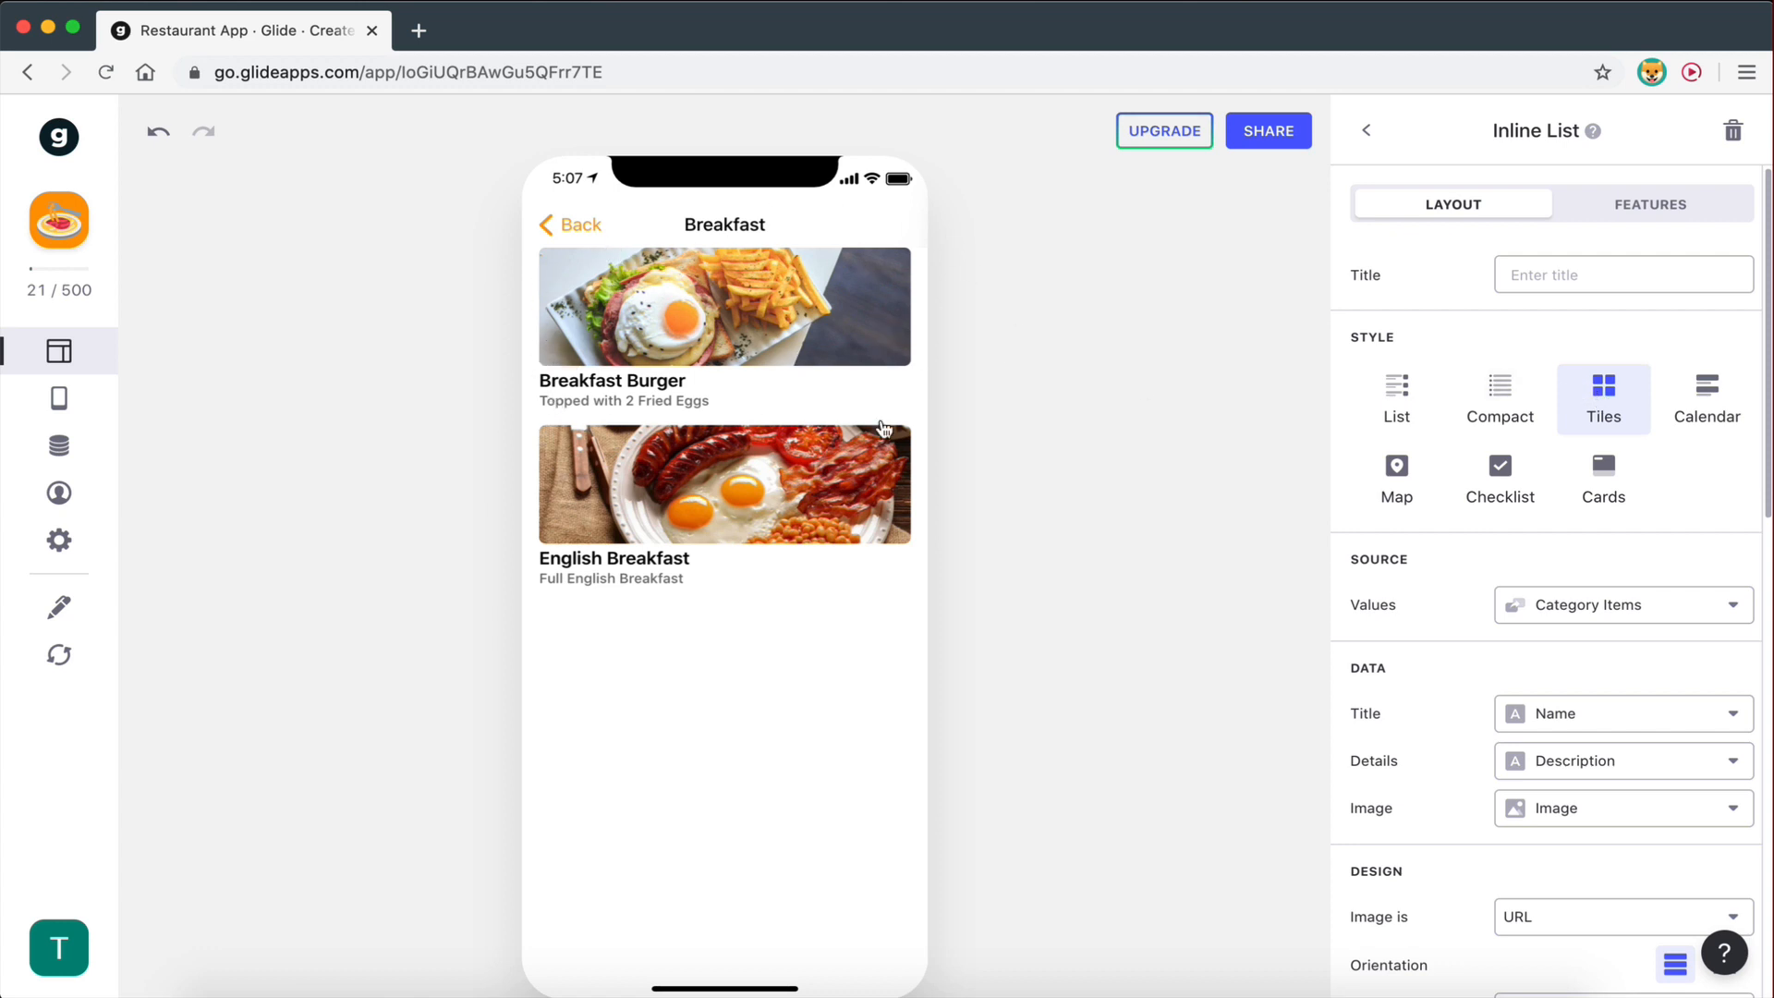
scroll(1562, 622, down, 3)
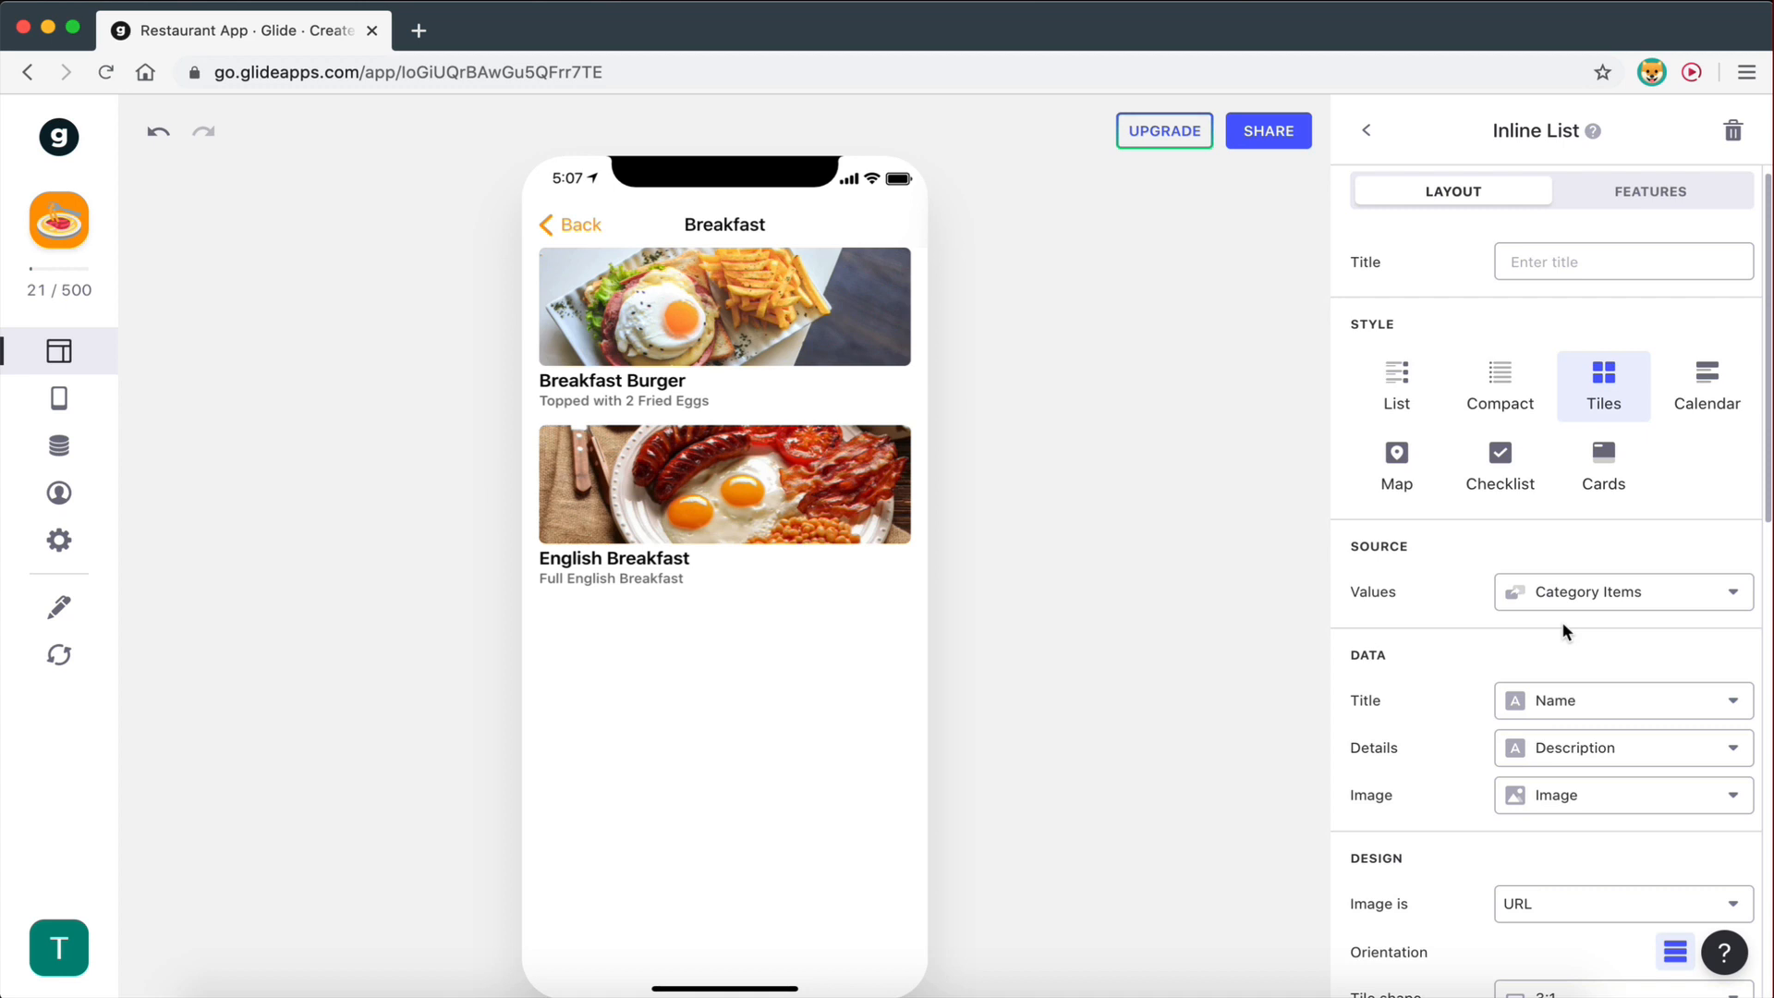
scroll(1562, 631, down, 2)
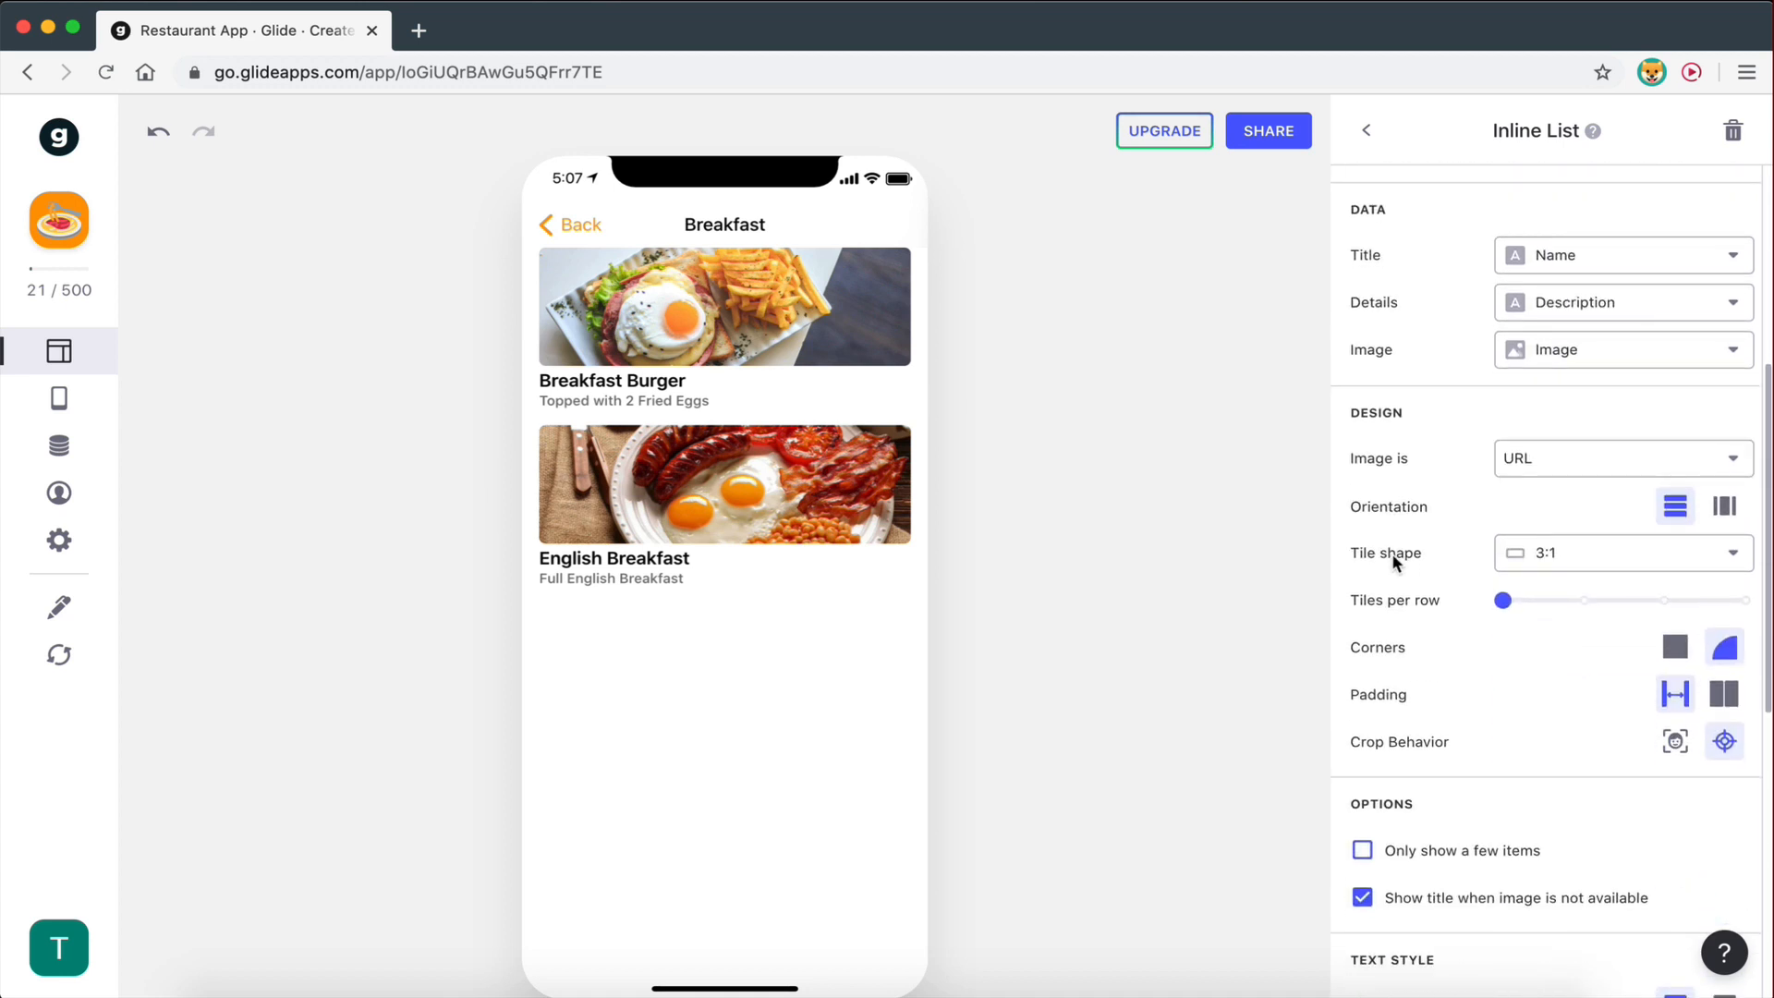
click(1523, 553)
click(1553, 694)
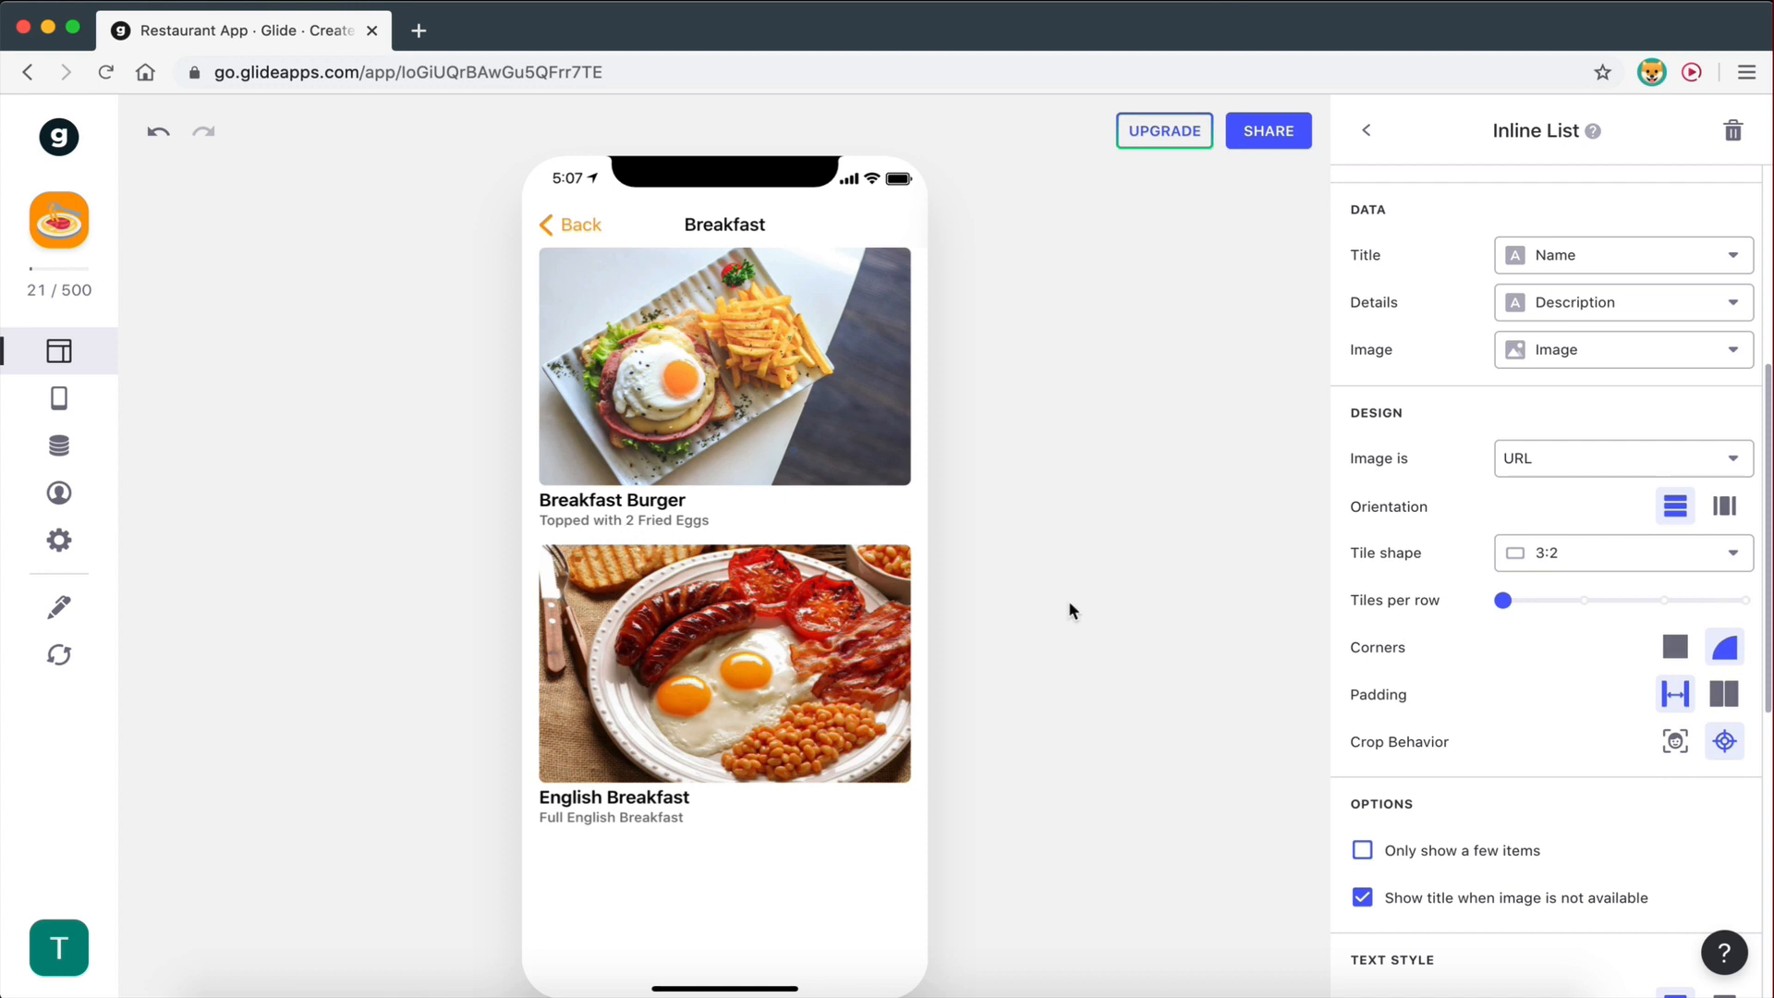
scroll(1610, 674, up, 1)
scroll(1610, 675, down, 5)
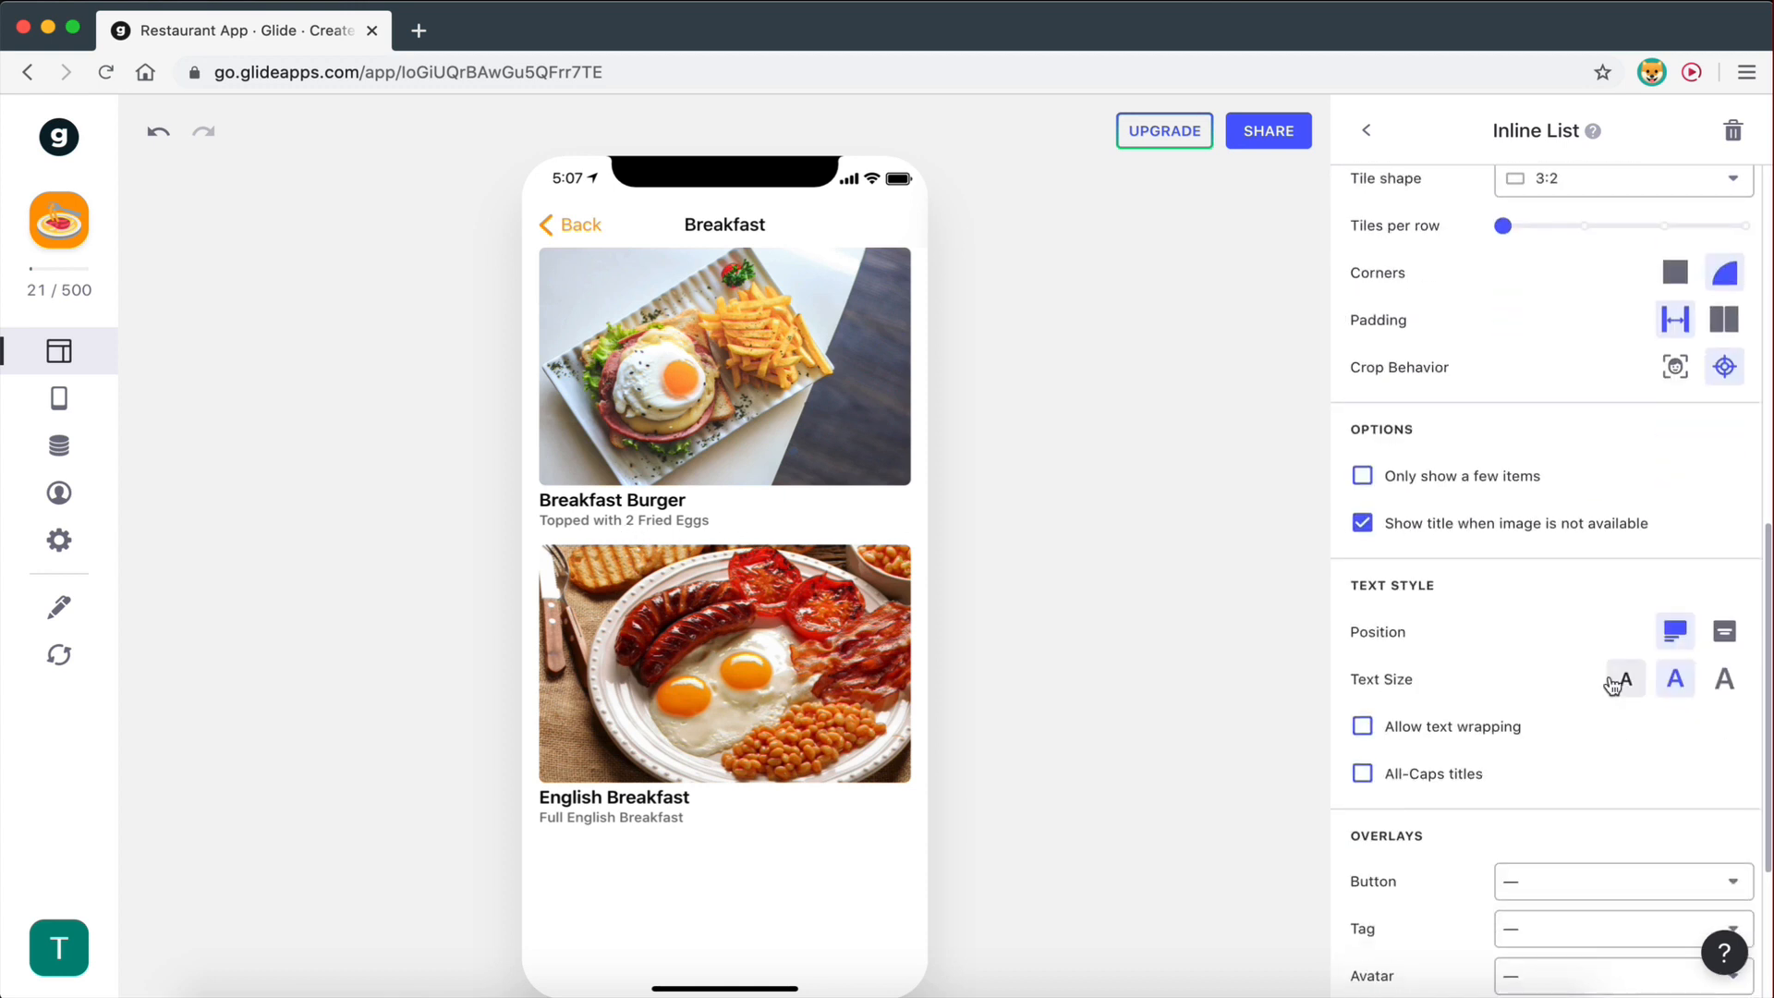
scroll(1610, 682, down, 2)
scroll(1610, 681, up, 3)
scroll(1610, 683, up, 9)
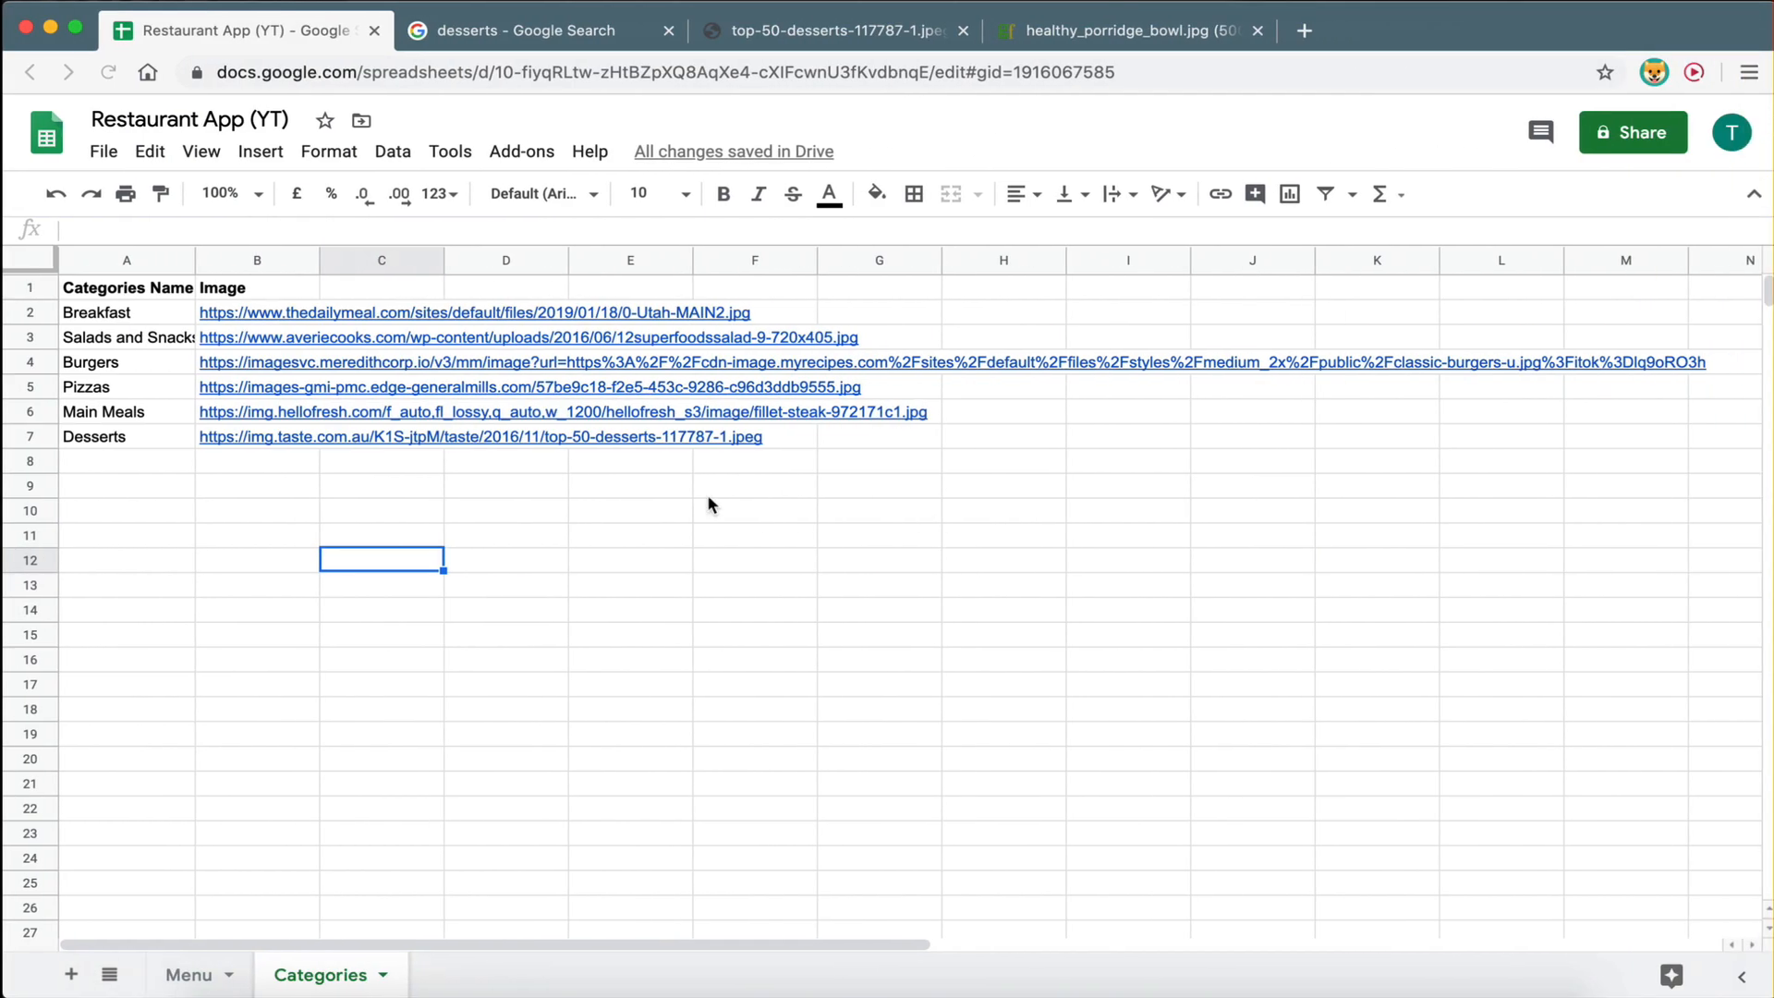
click(189, 974)
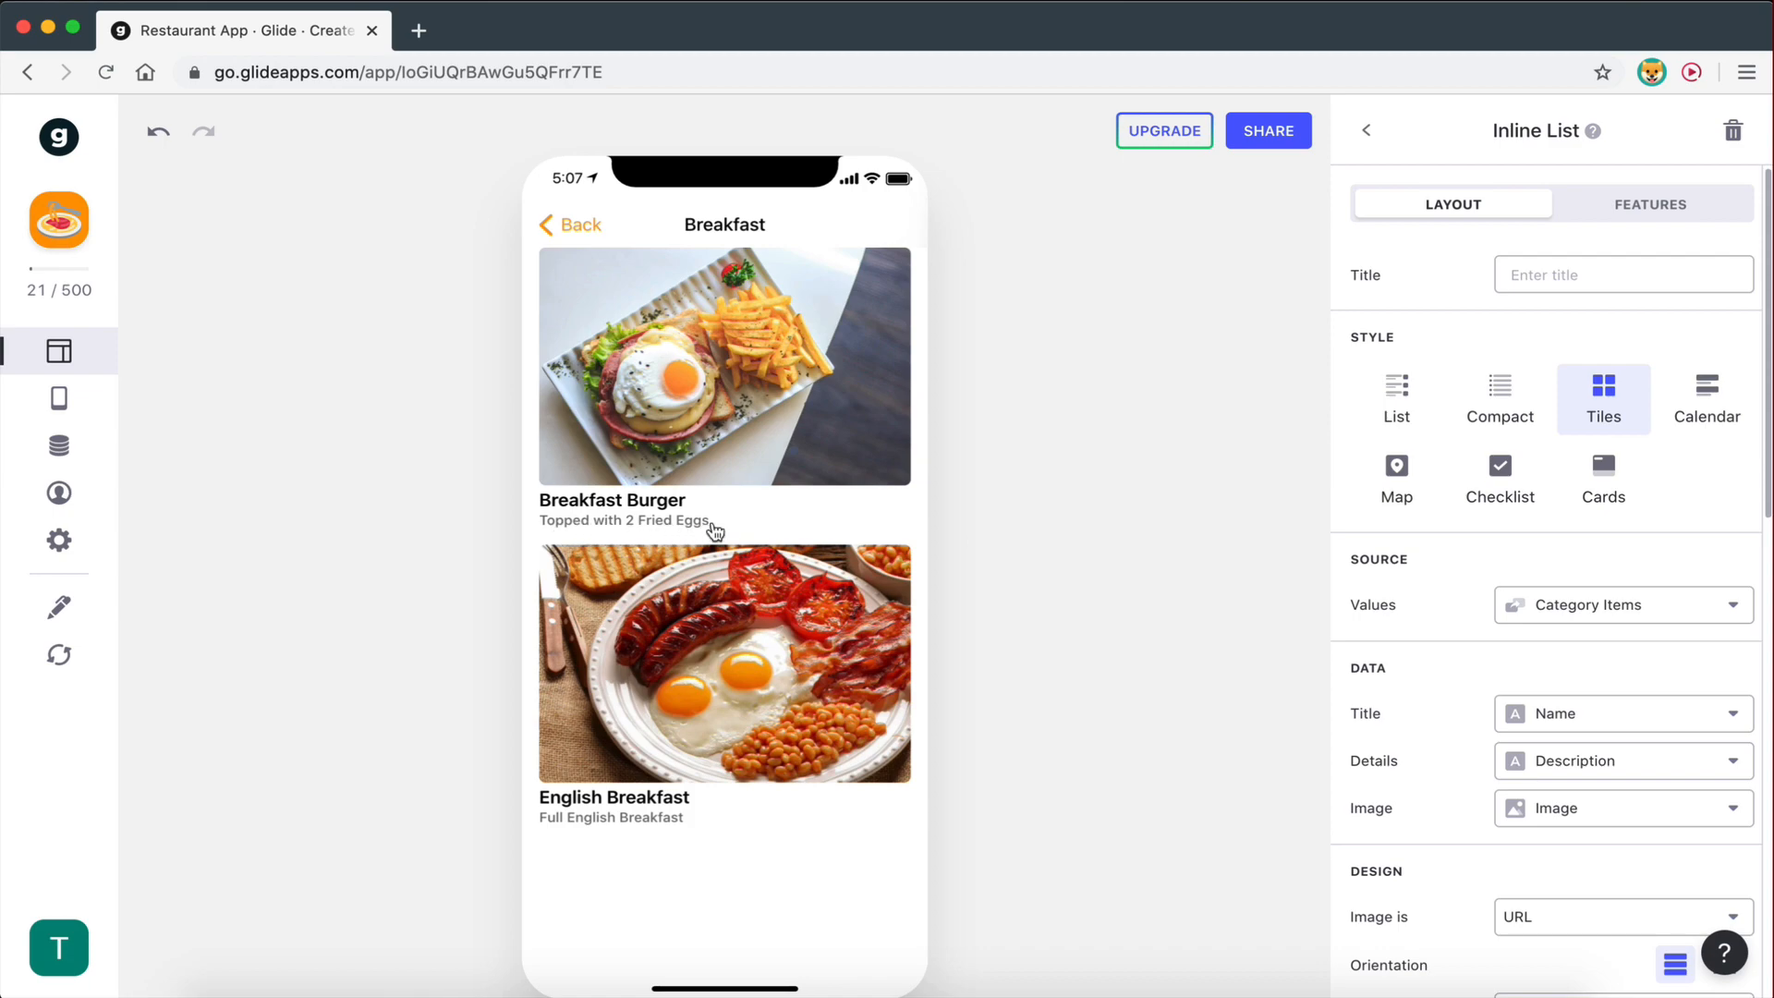
key(ctrl+Right)
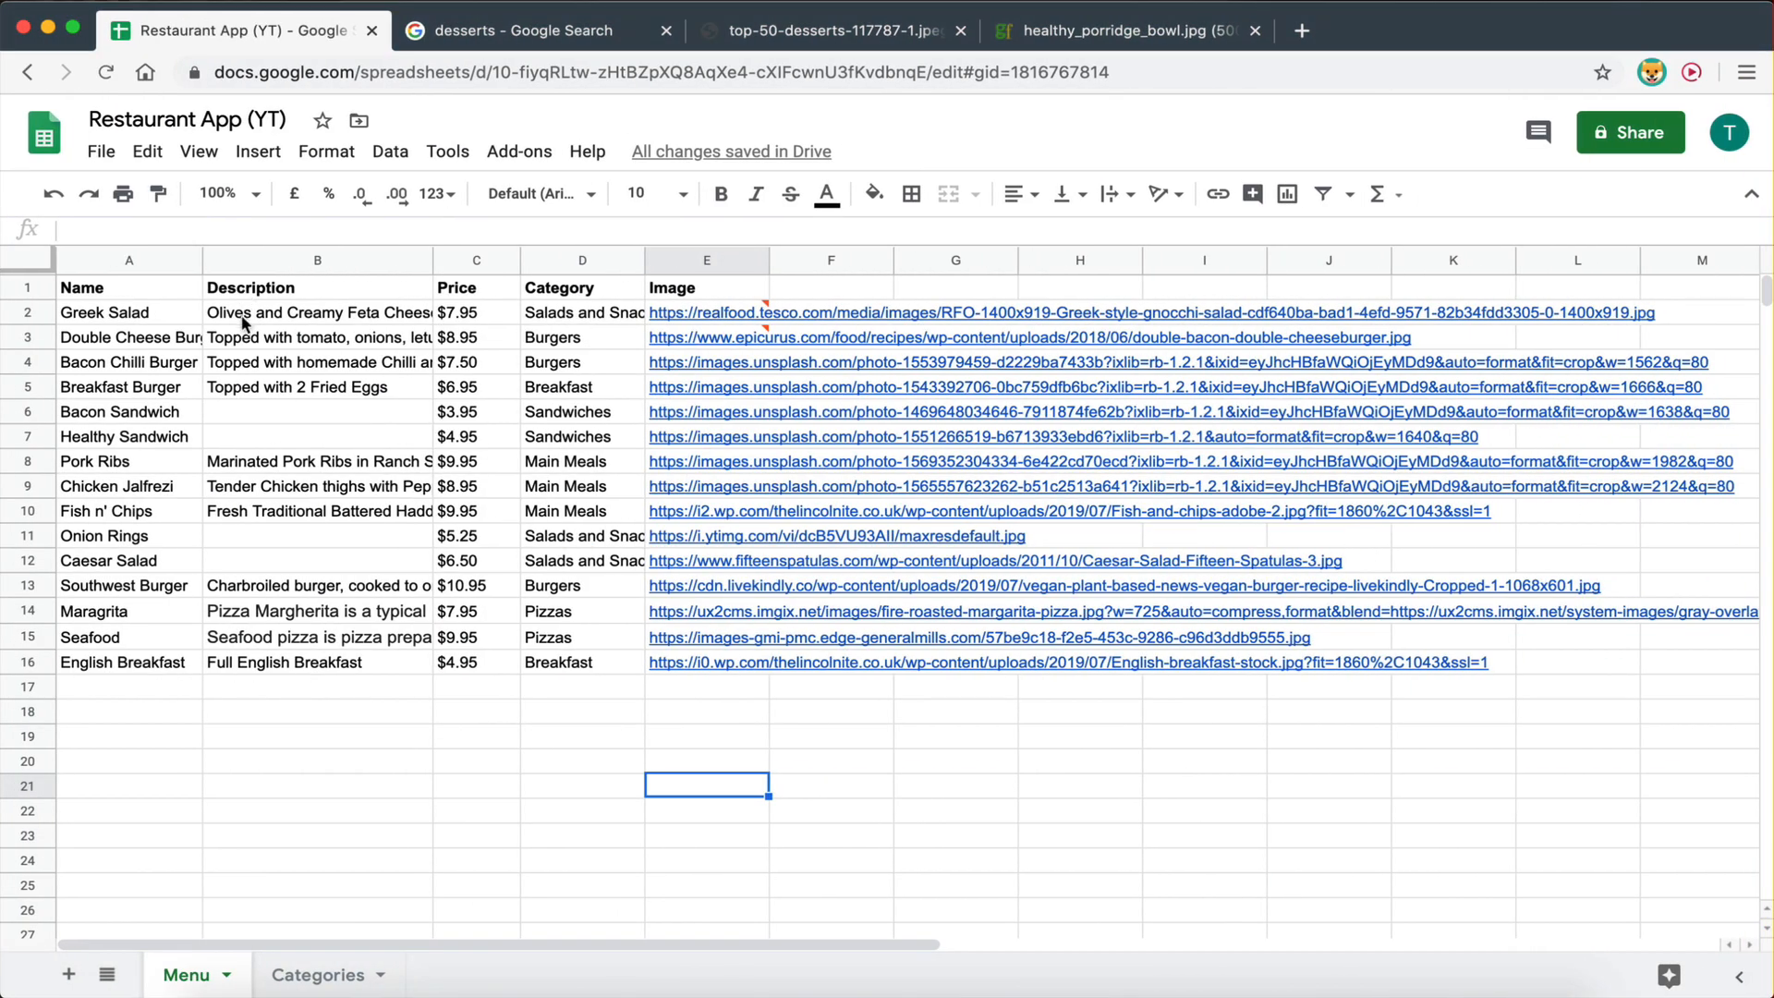
drag(246, 312, 243, 608)
key(ctrl+Left)
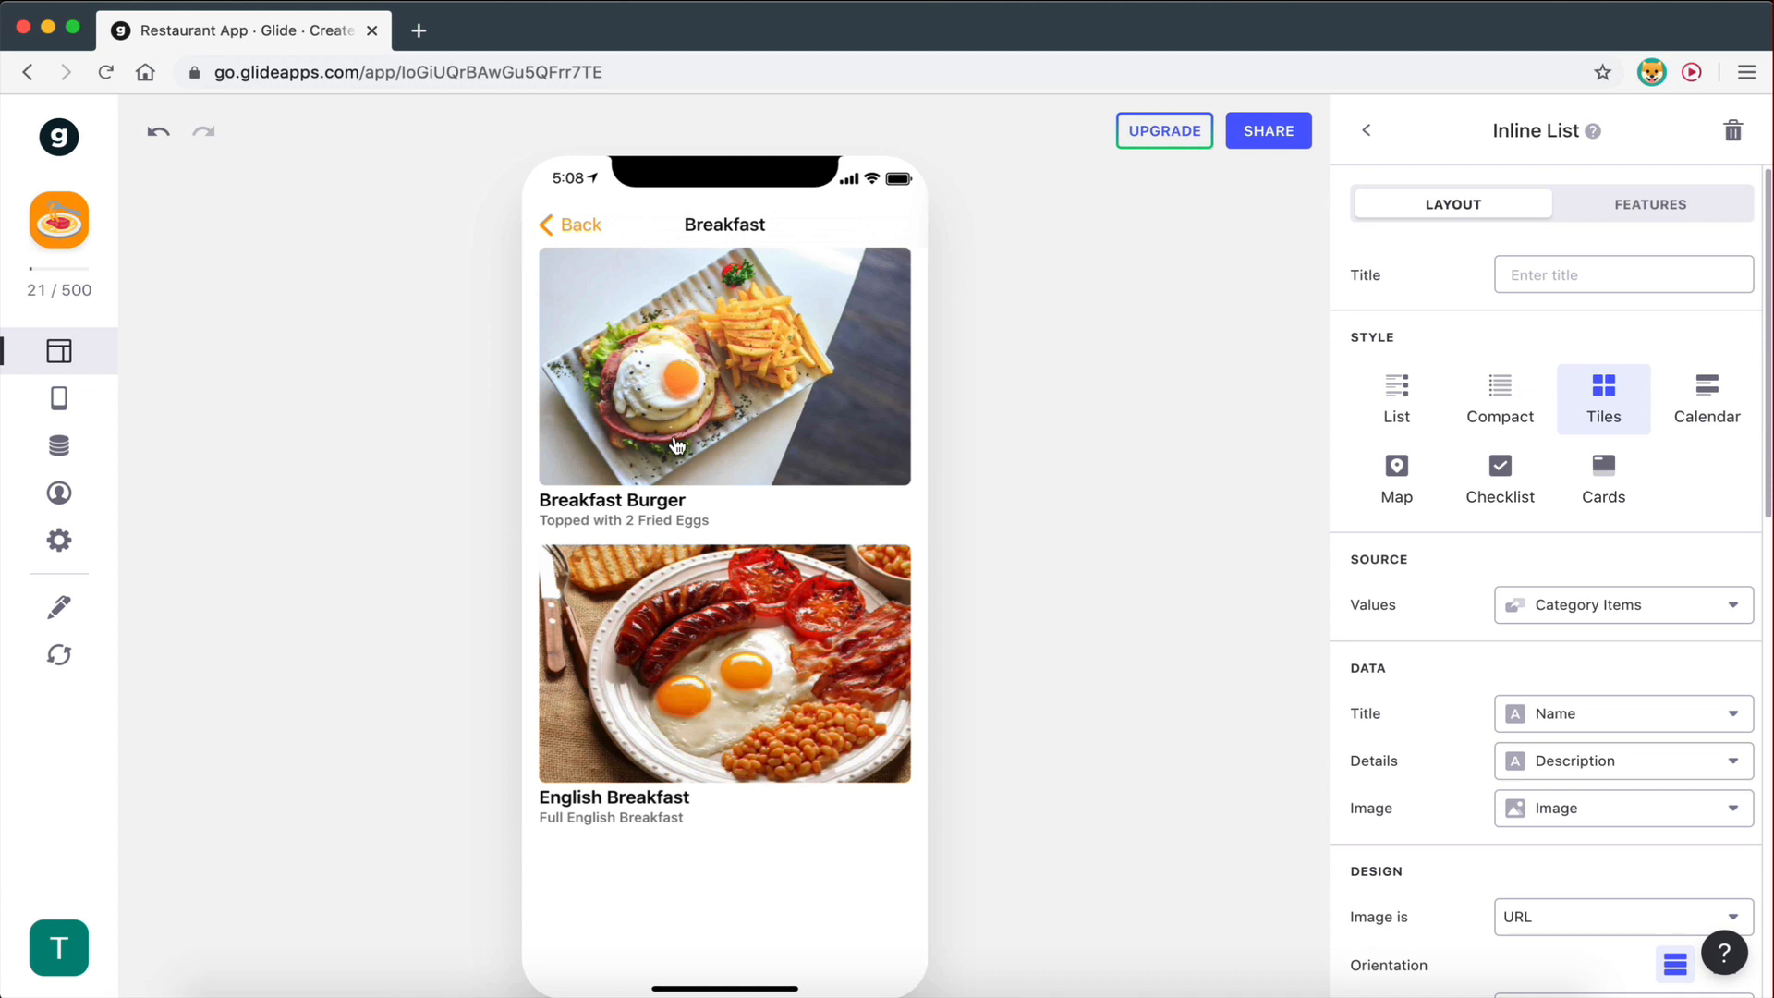
- Set the Inline List Details to Price, then check the Breakfast Burger detail screen
scroll(1447, 677, down, 3)
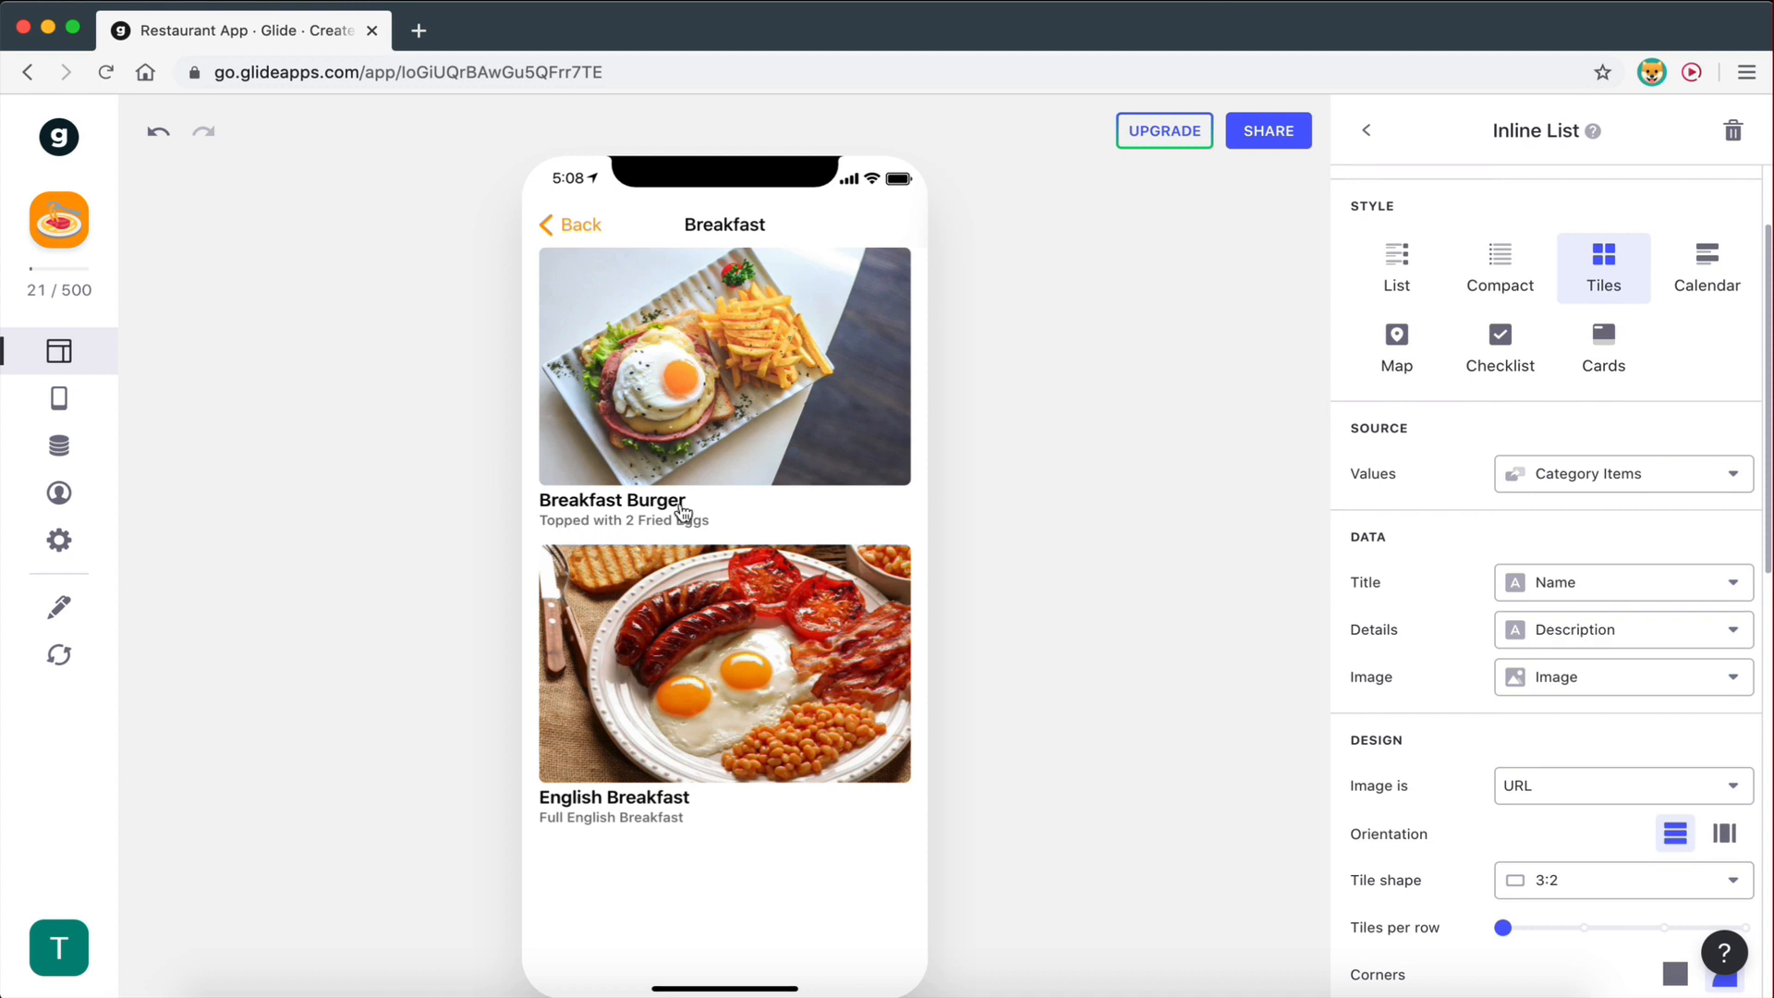
click(1506, 631)
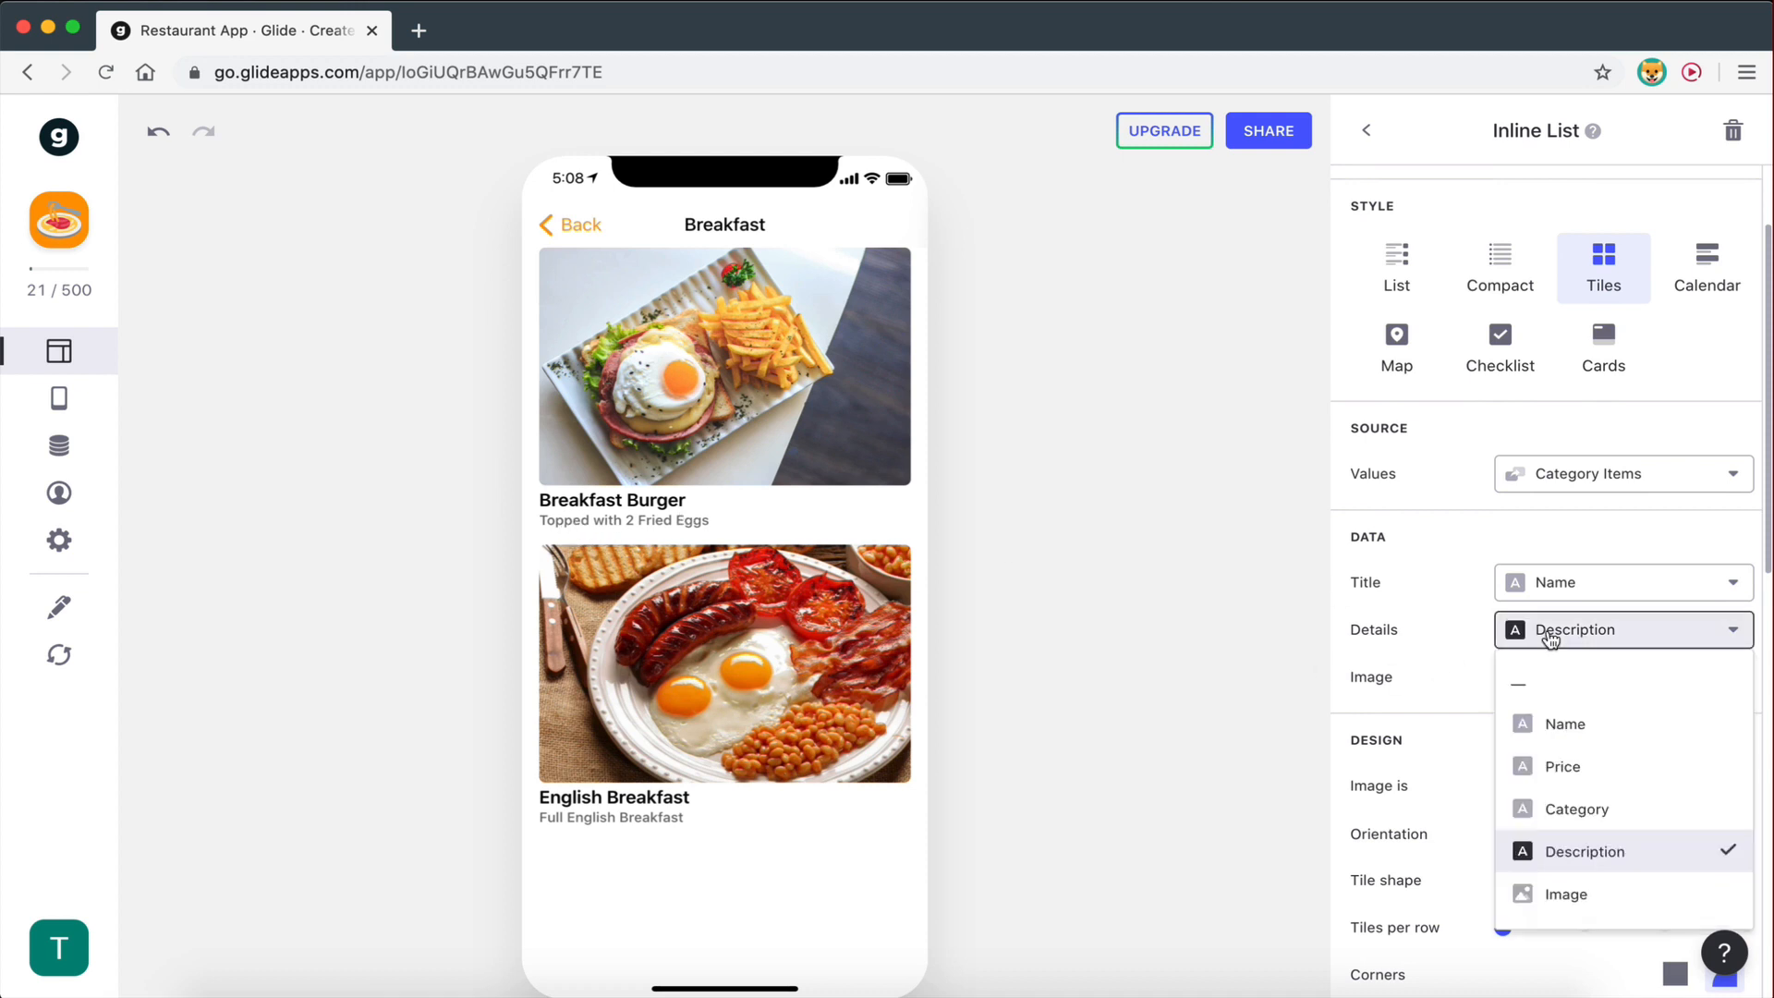
click(1552, 767)
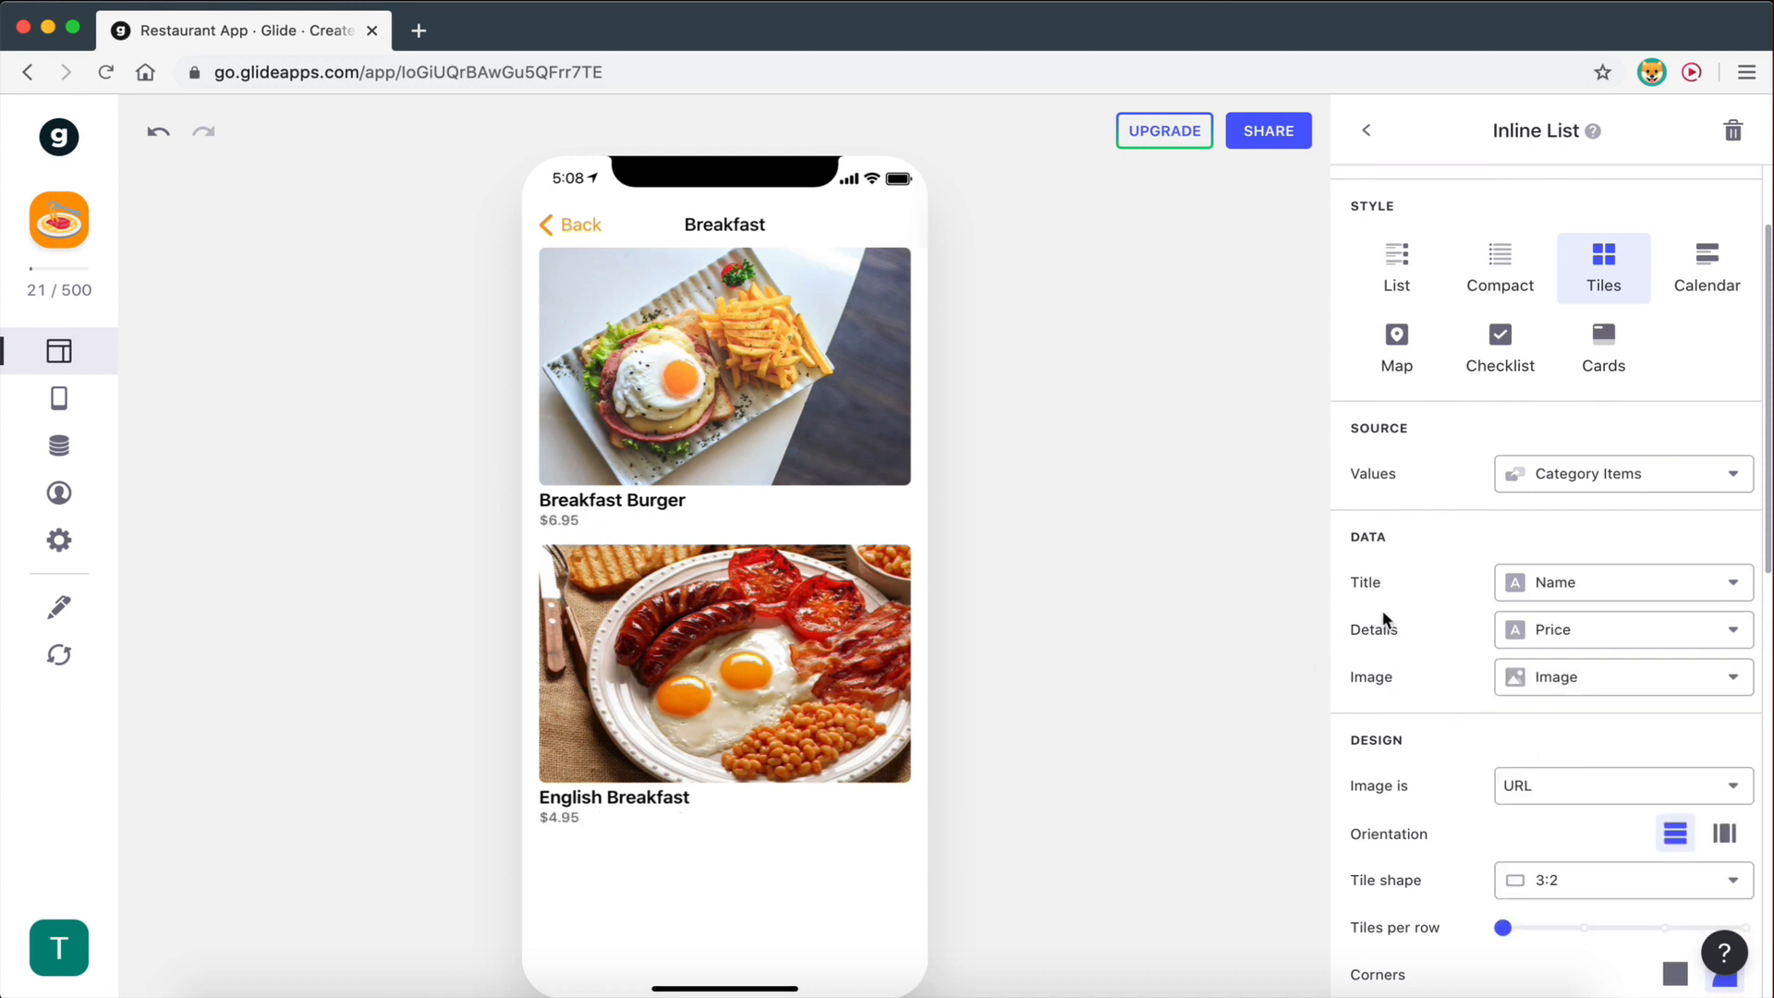
scroll(1480, 698, down, 3)
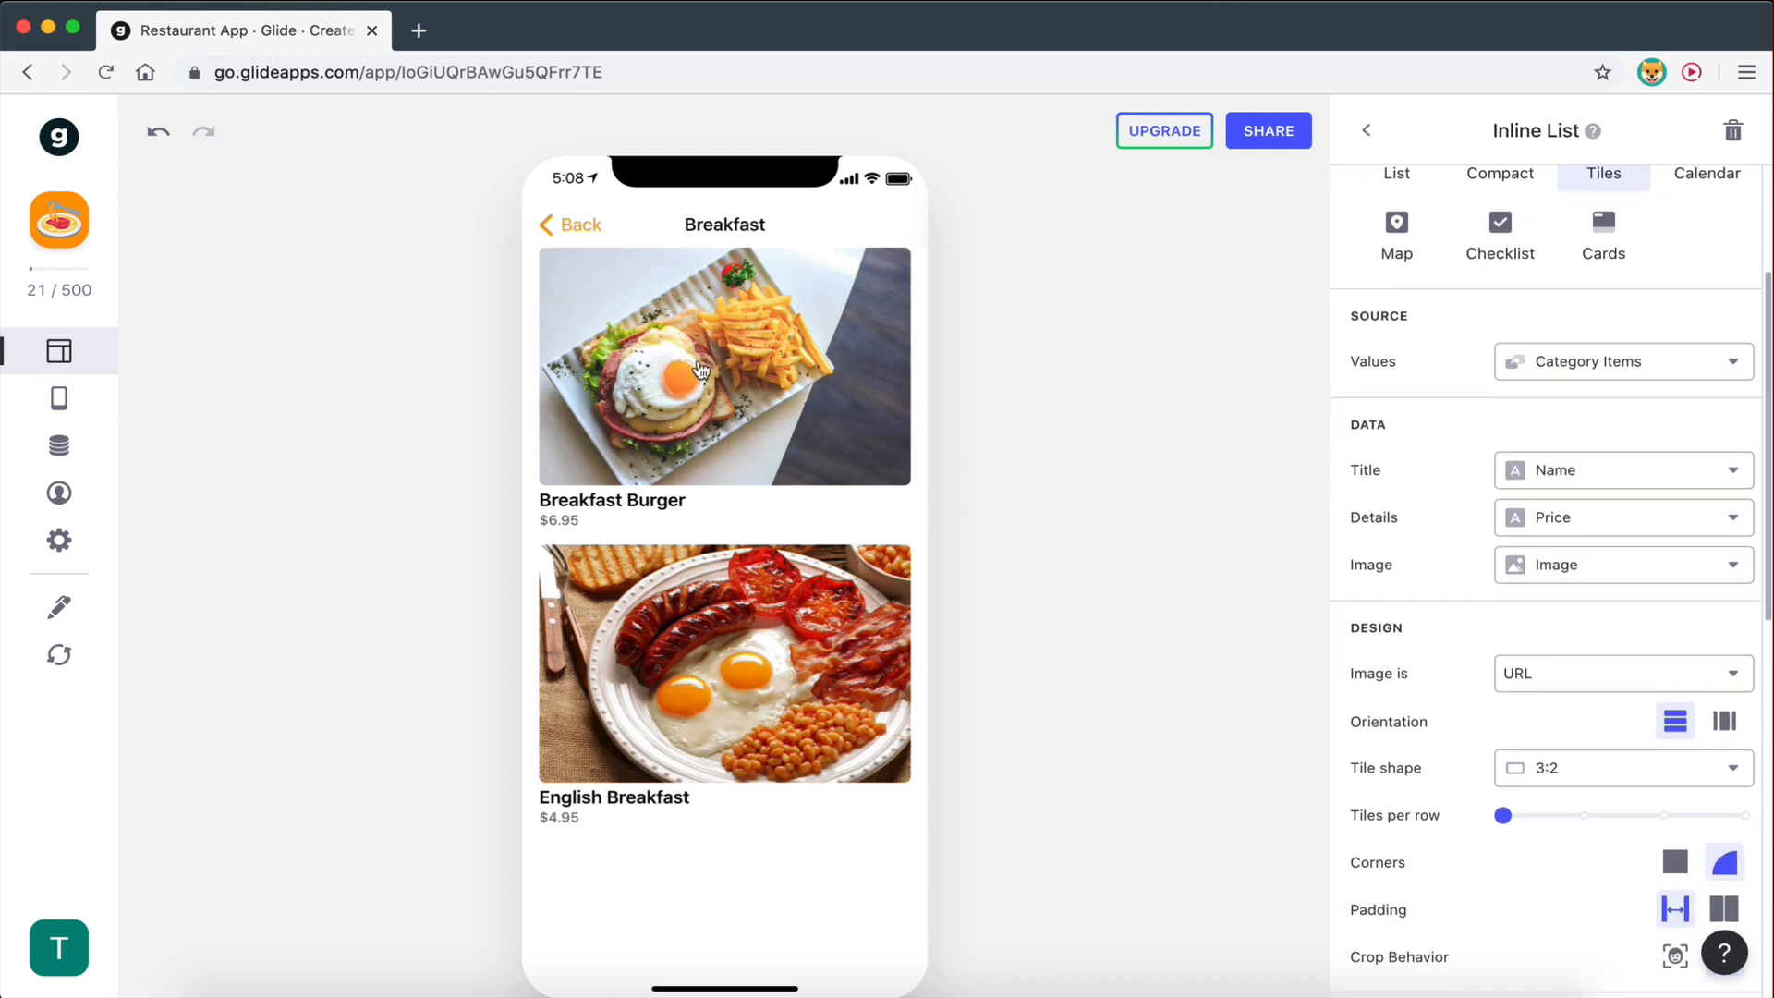
click(708, 393)
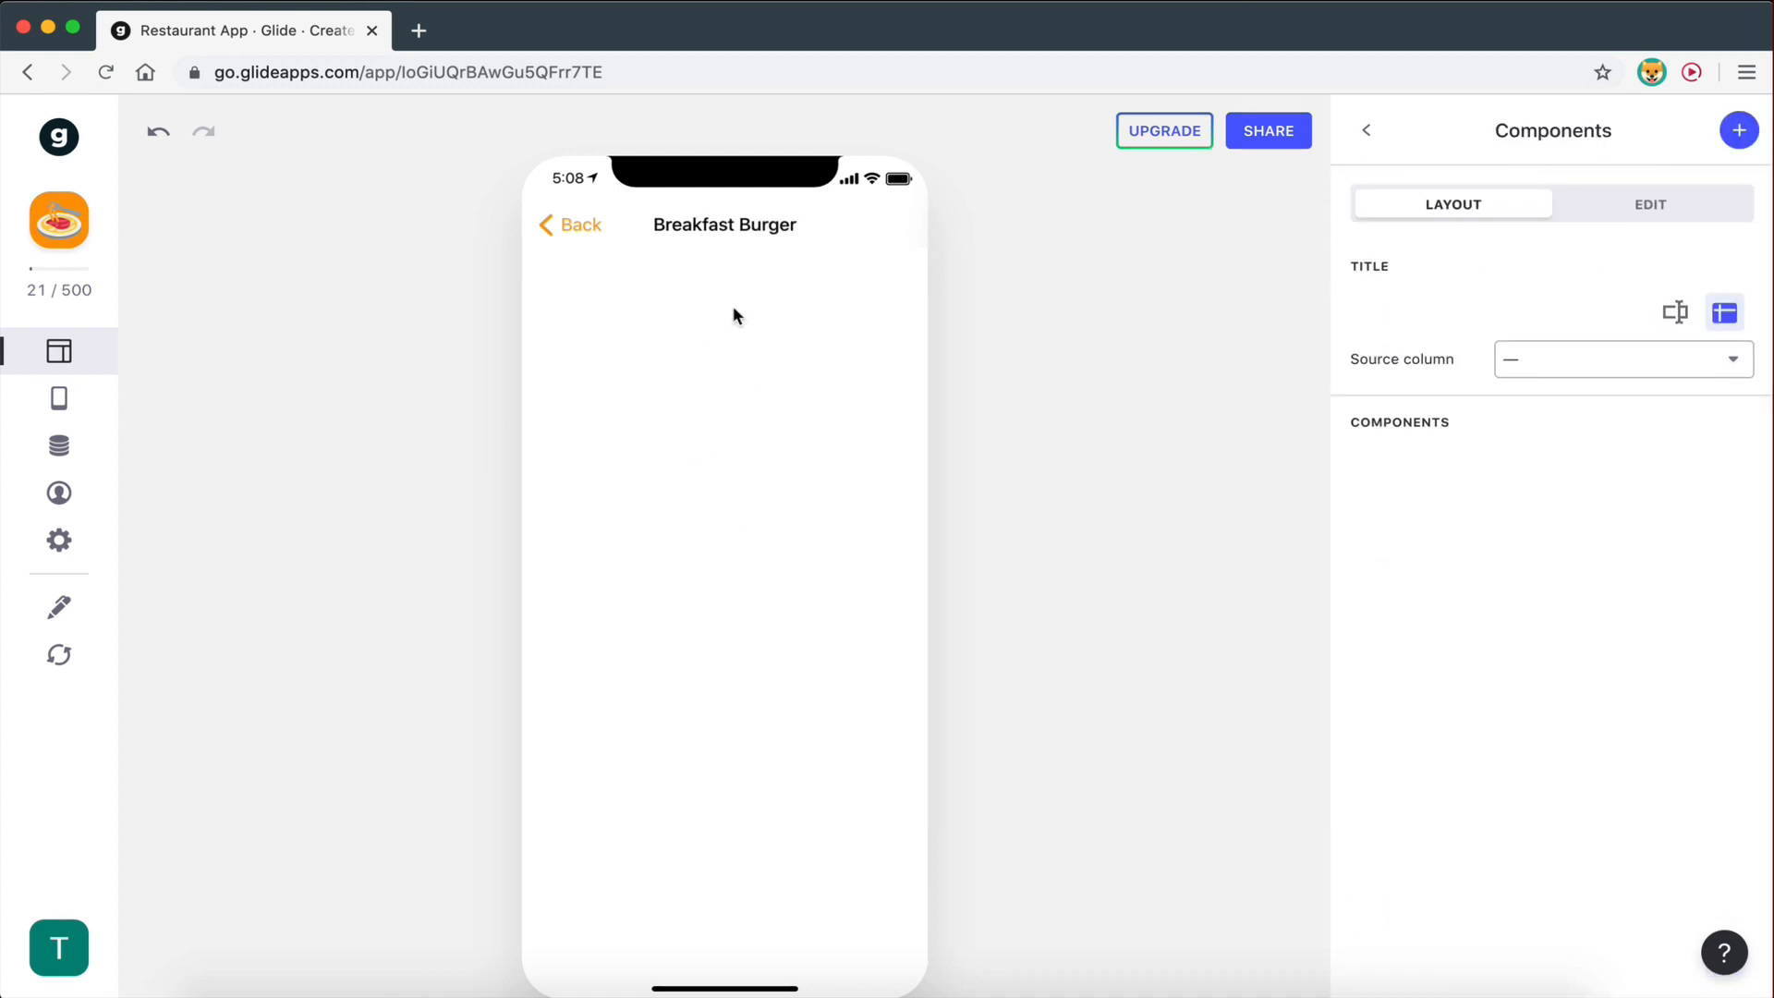
click(561, 228)
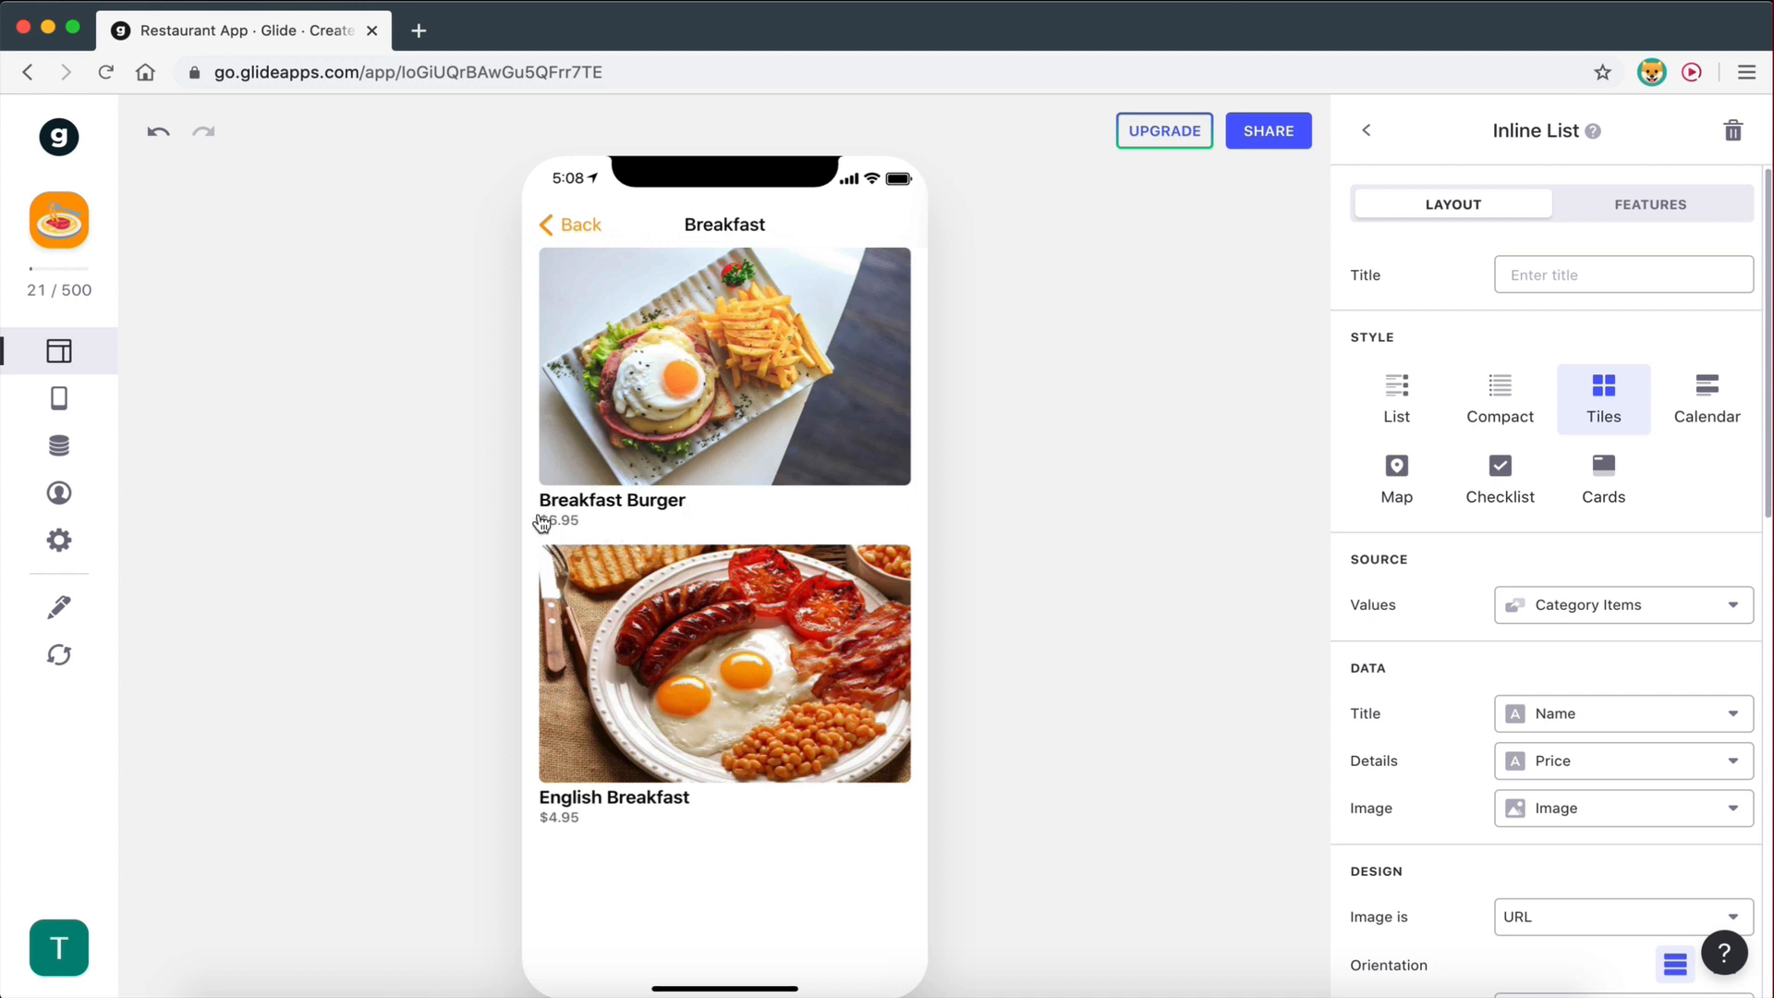
- Try large tile title text and text over the images, then restore medium text below the images
scroll(1370, 573, down, 9)
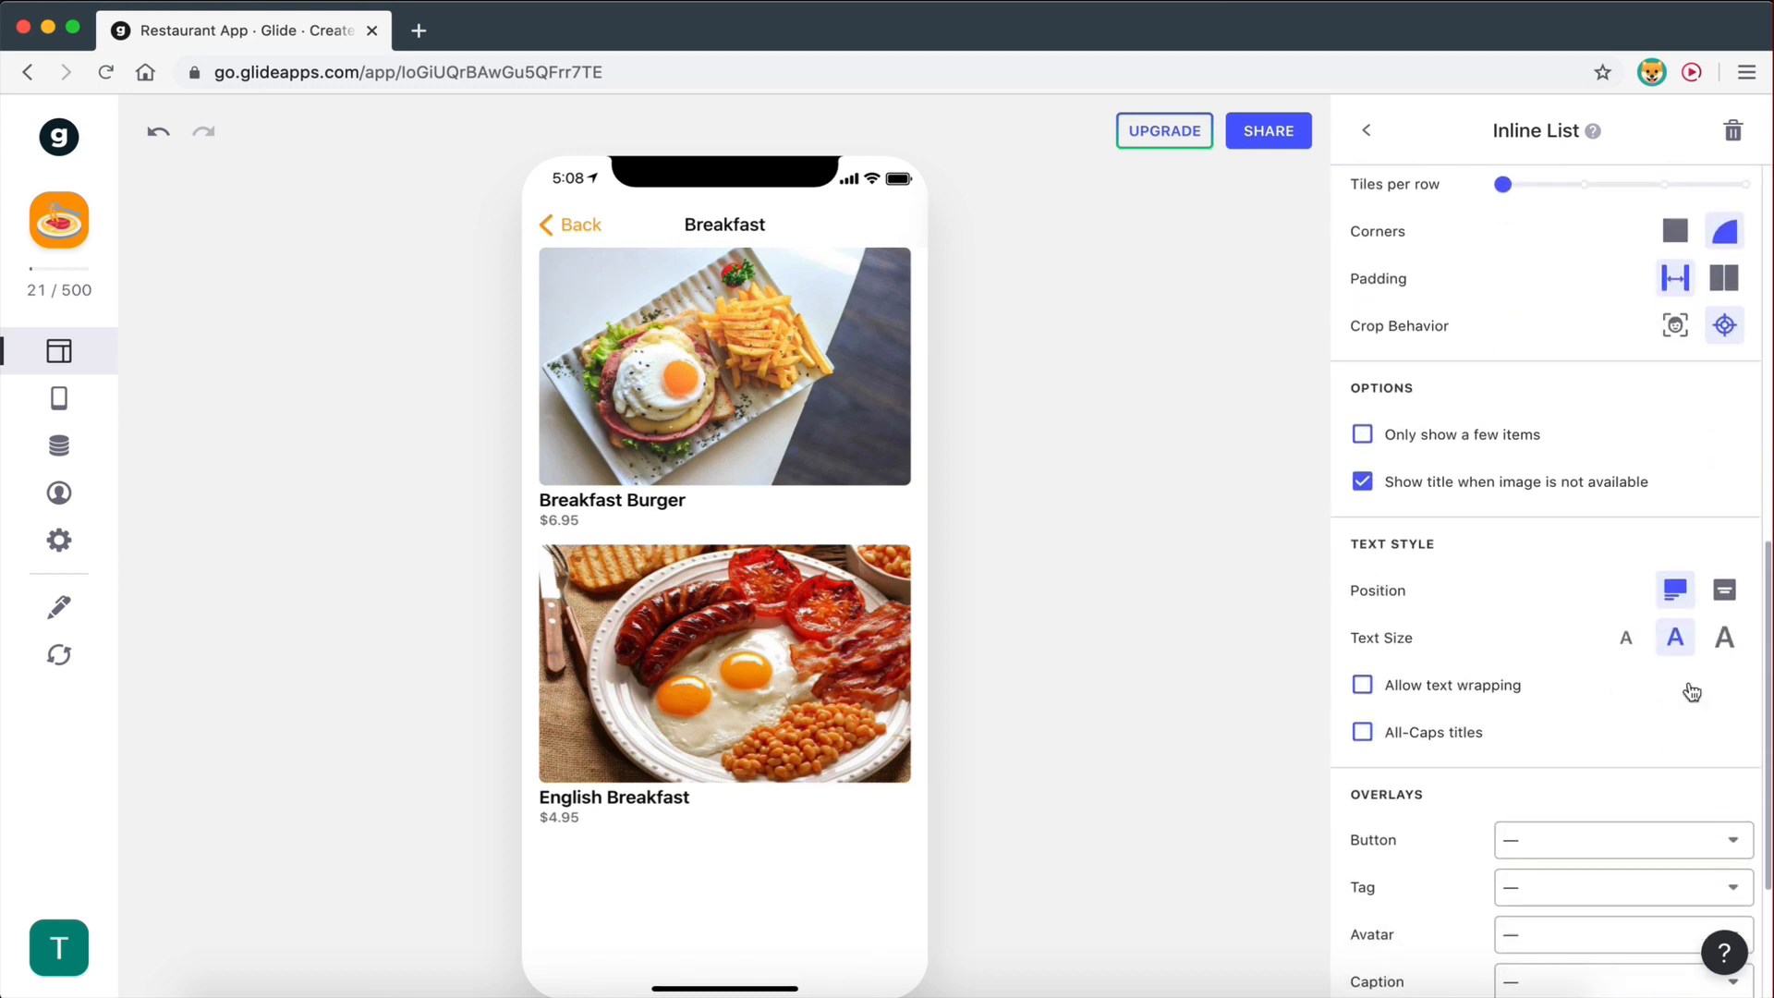
click(1728, 641)
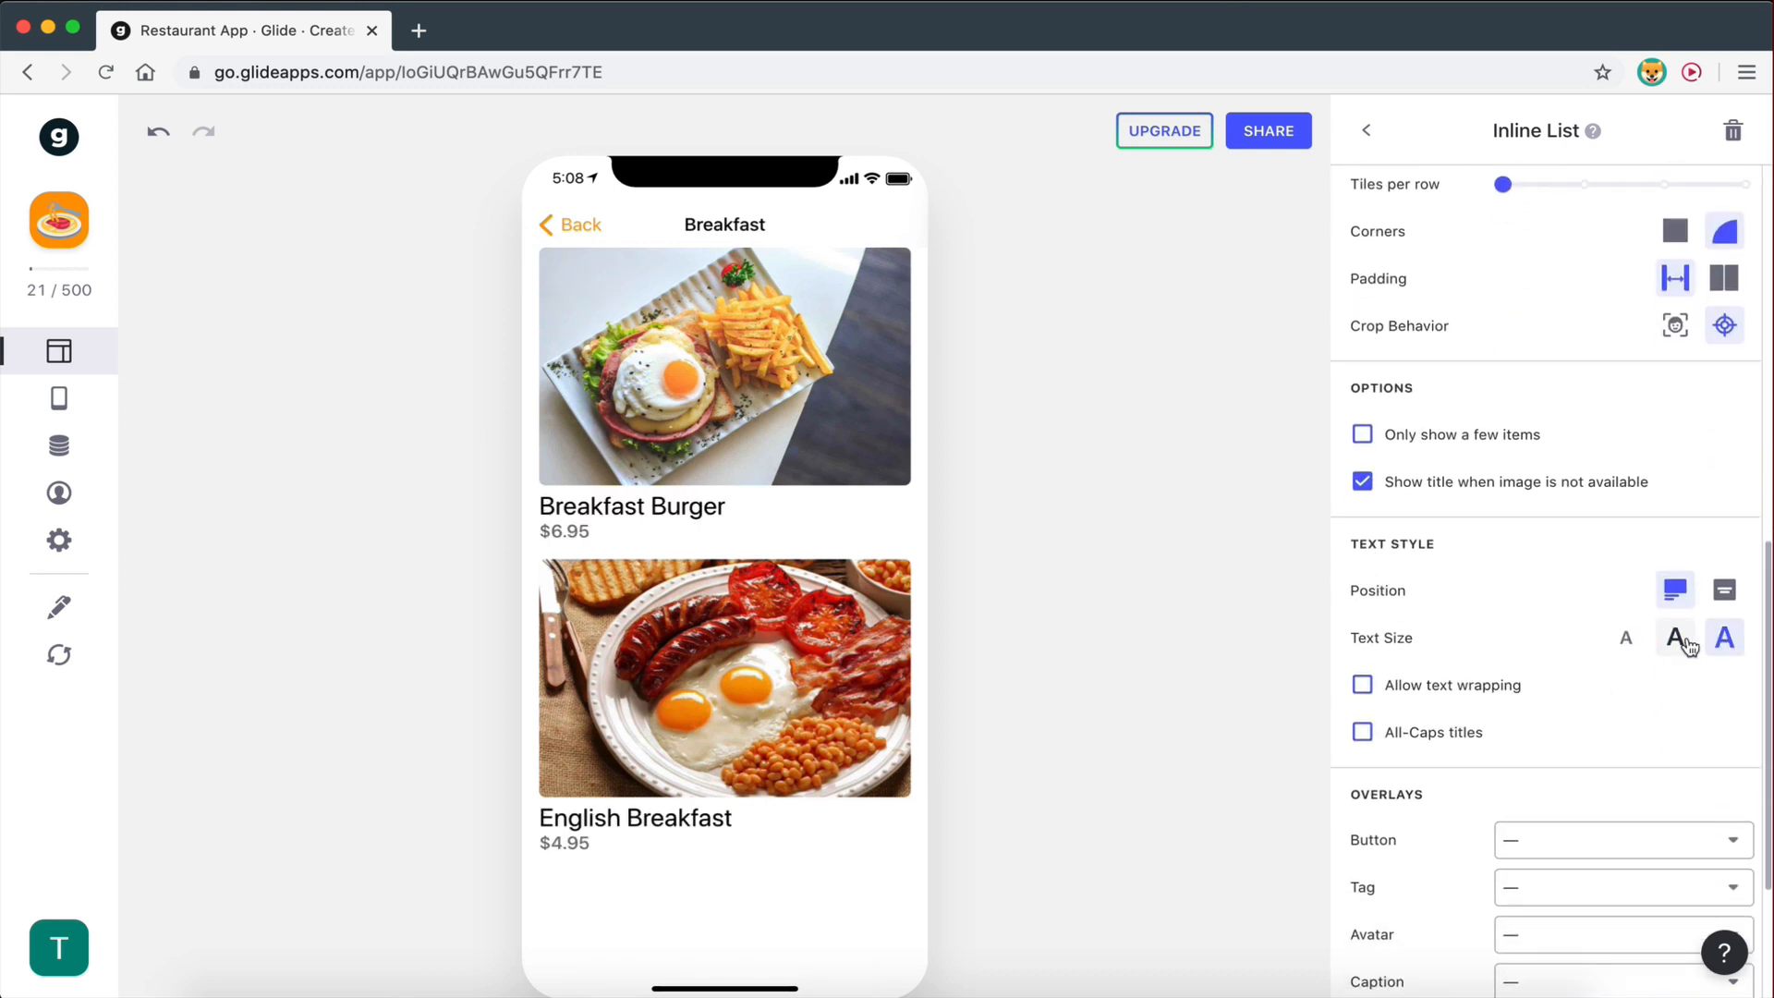
click(1676, 638)
scroll(1557, 730, down, 5)
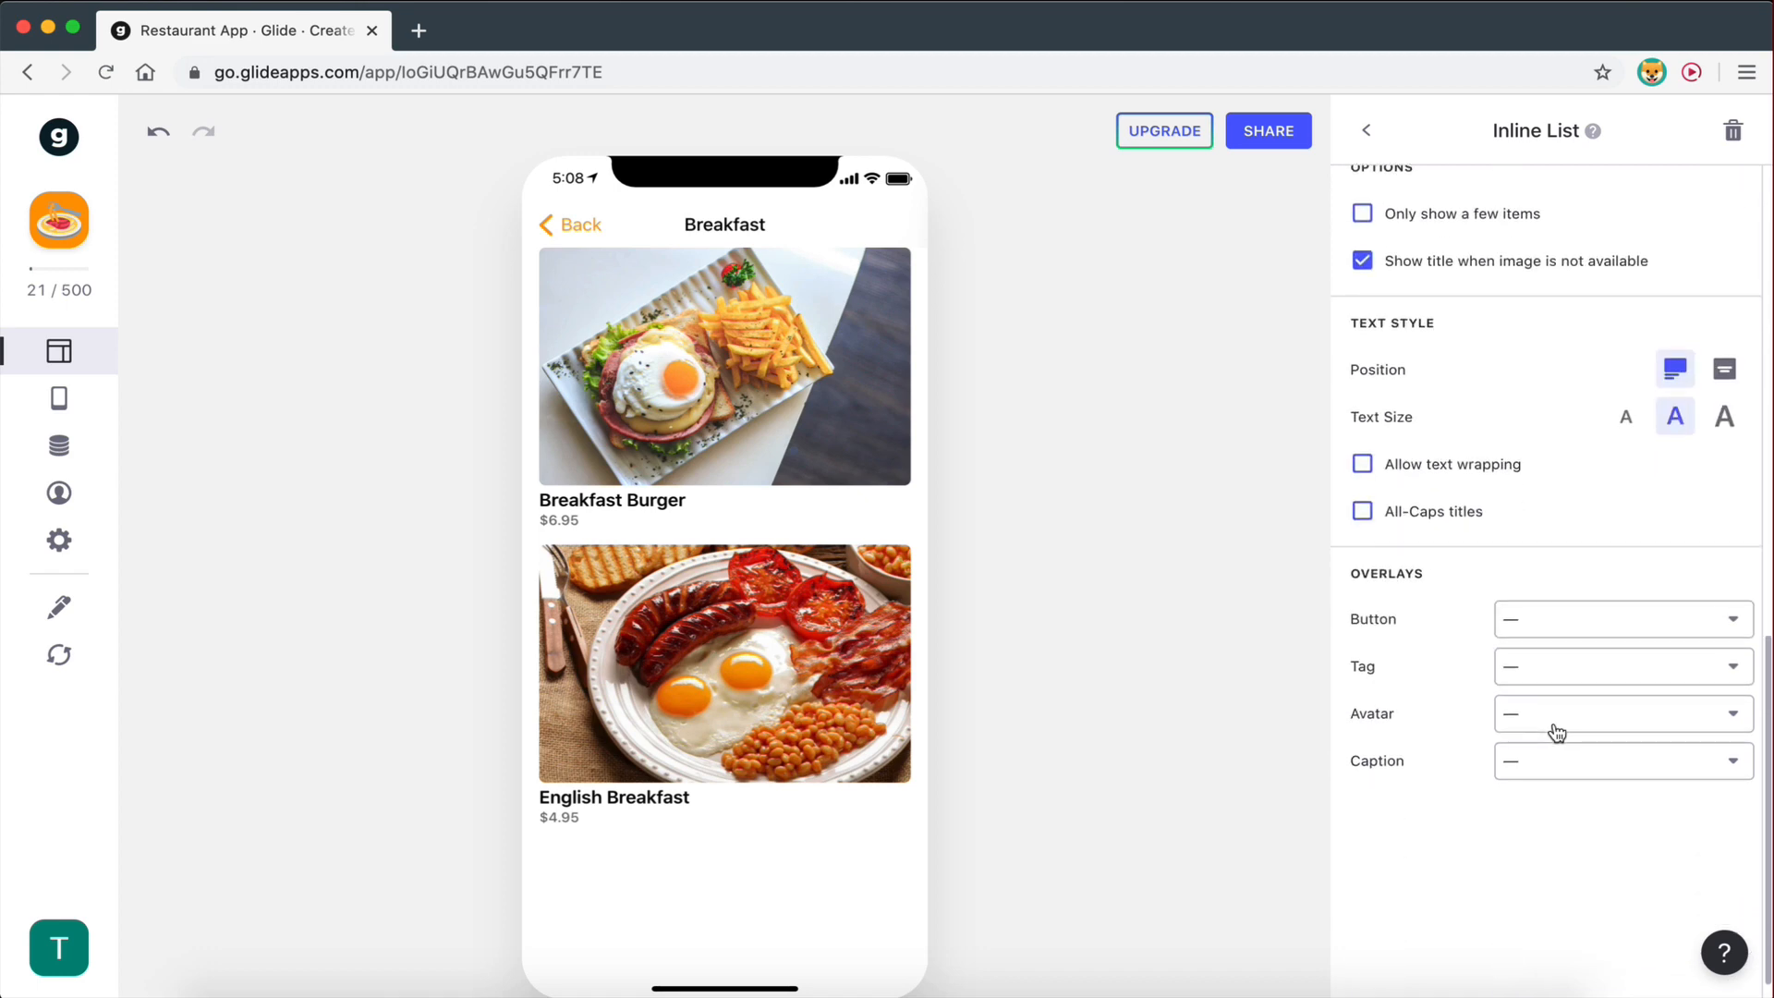
scroll(1557, 732, up, 6)
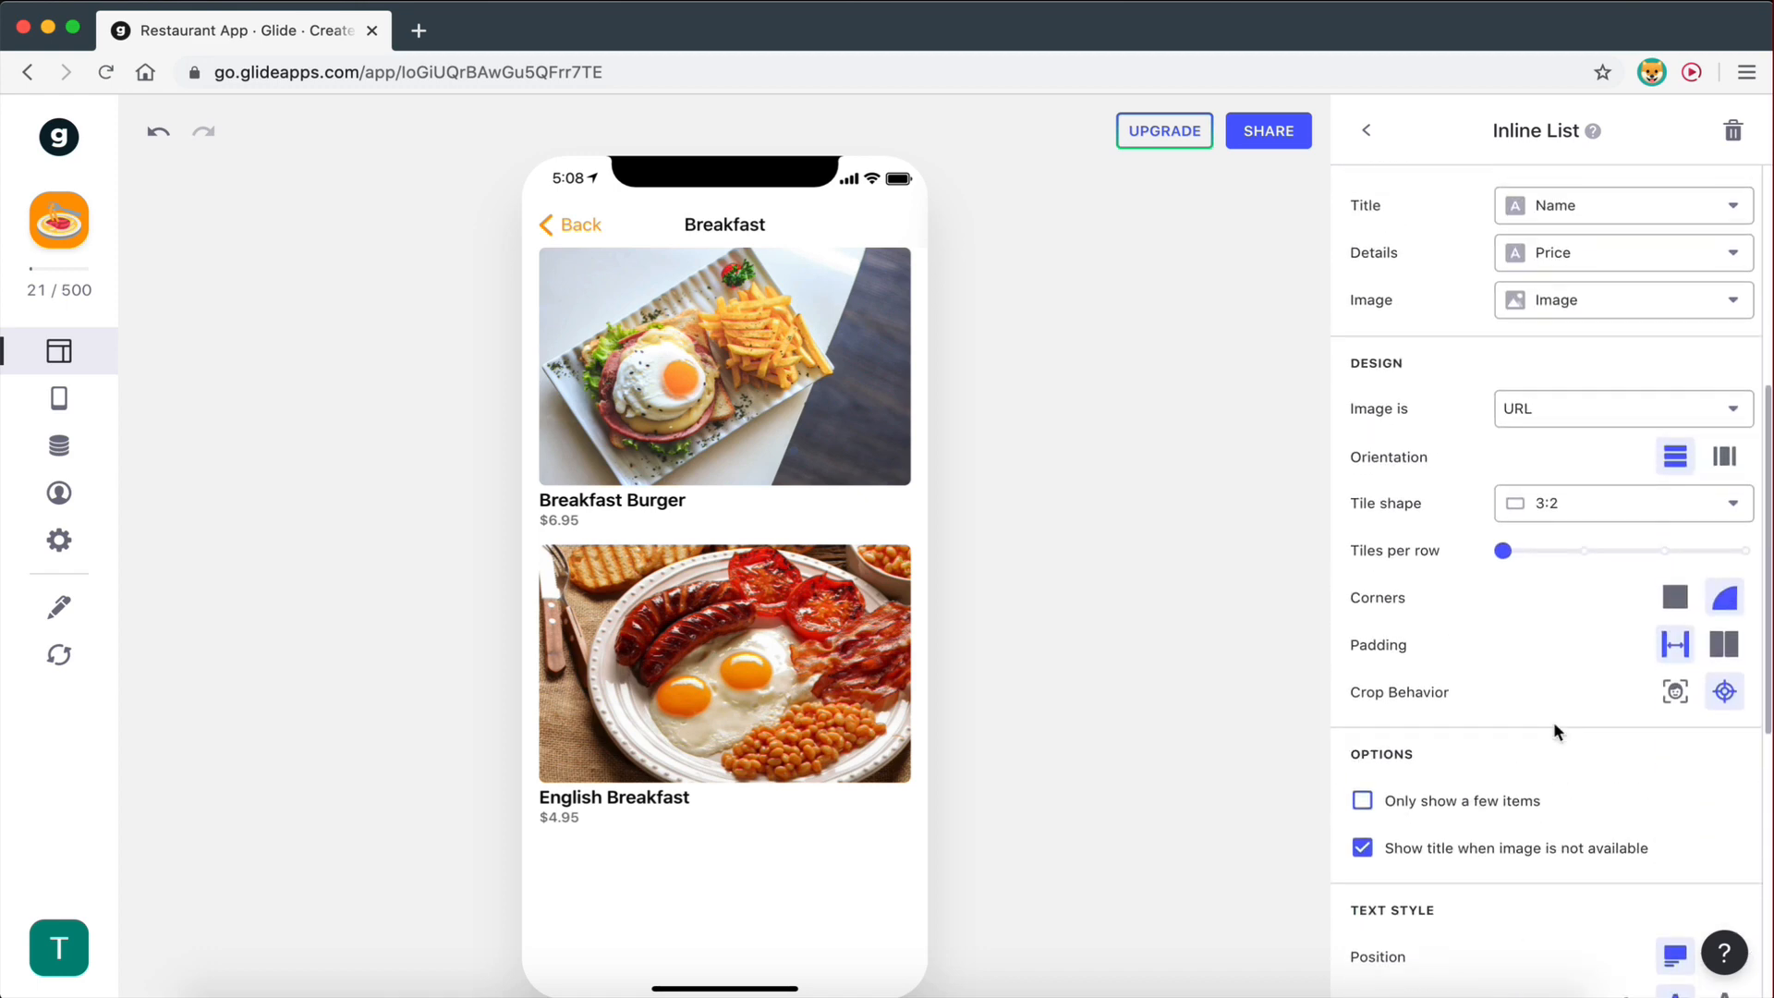
scroll(1554, 730, up, 2)
scroll(1554, 730, down, 8)
scroll(1557, 733, down, 1)
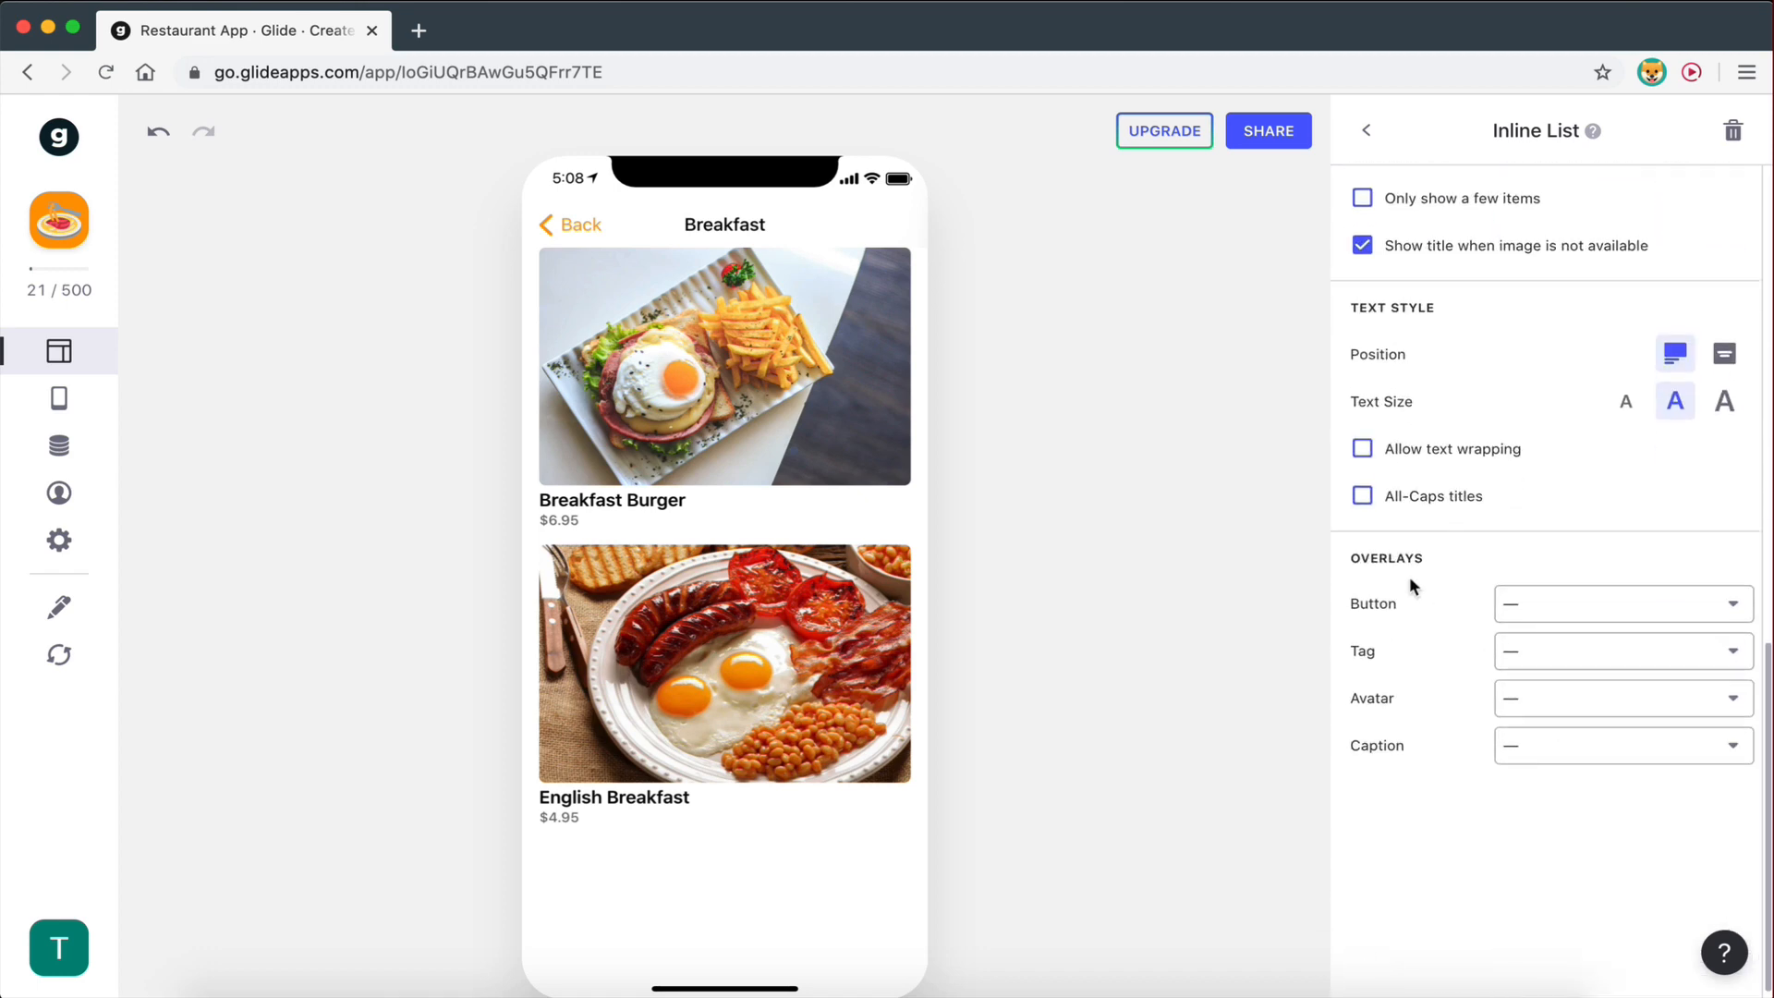
click(1725, 362)
click(1682, 362)
scroll(1449, 733, down, 1)
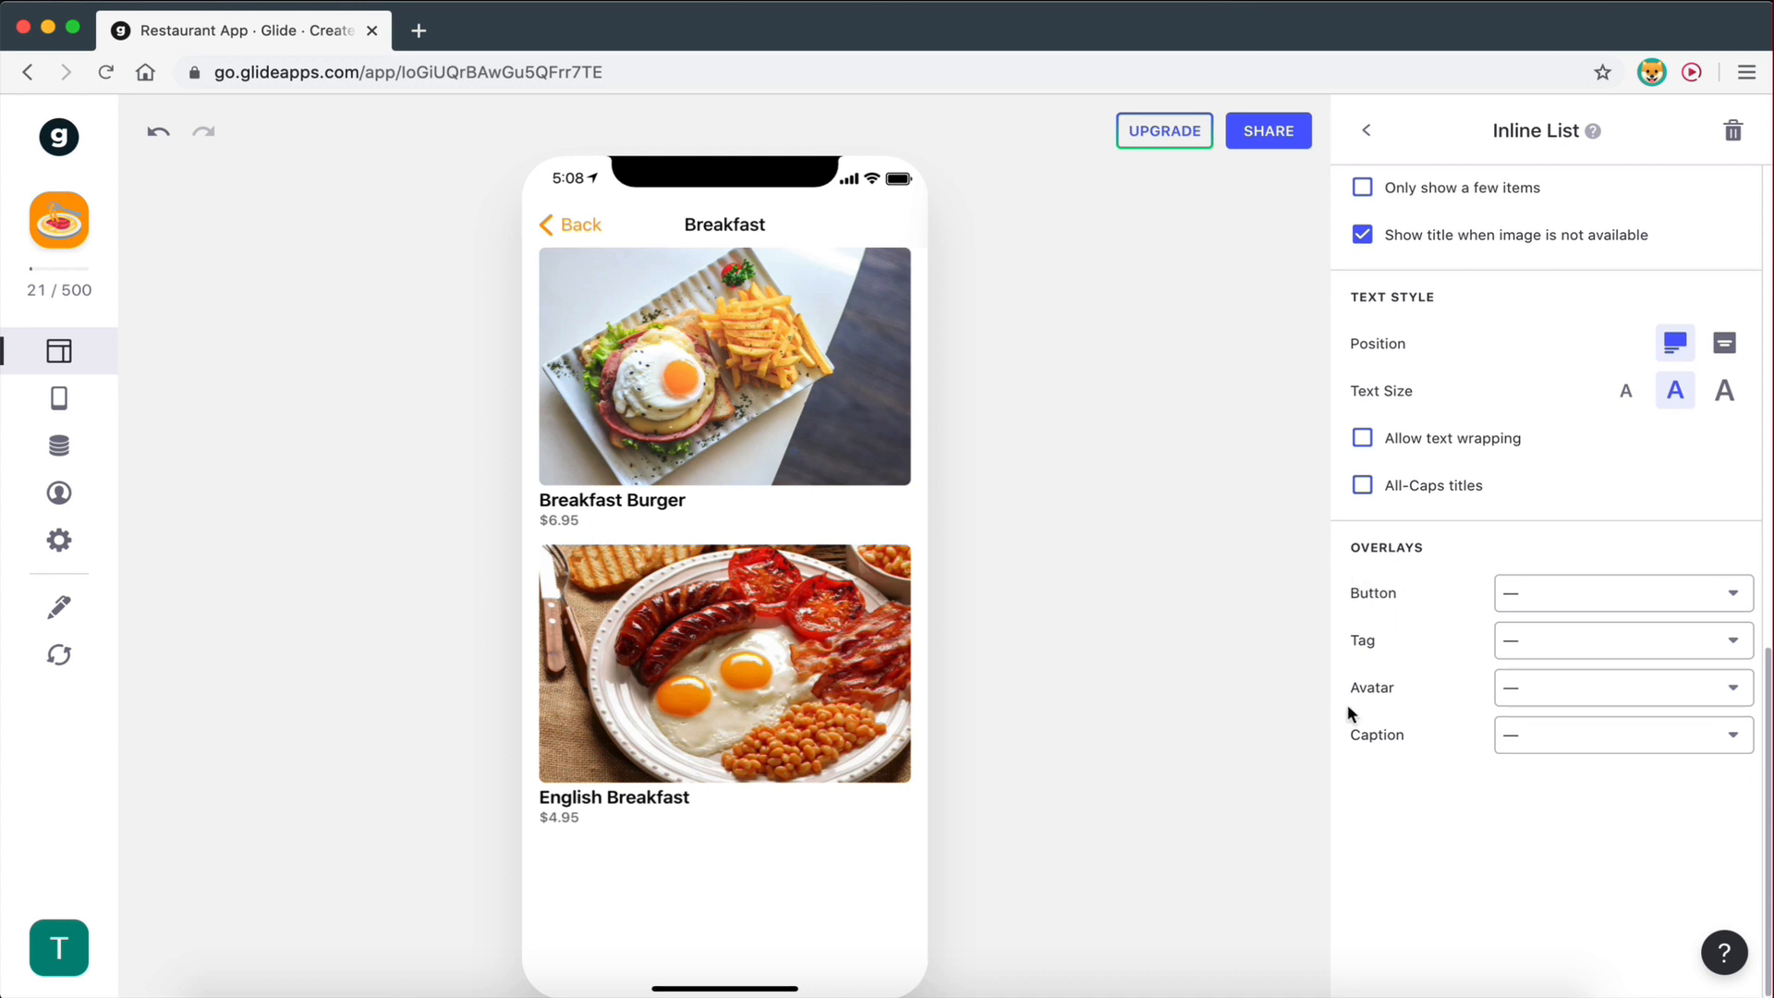
- Try a Price tag on the Breakfast item images, then remove the tag again
click(1513, 638)
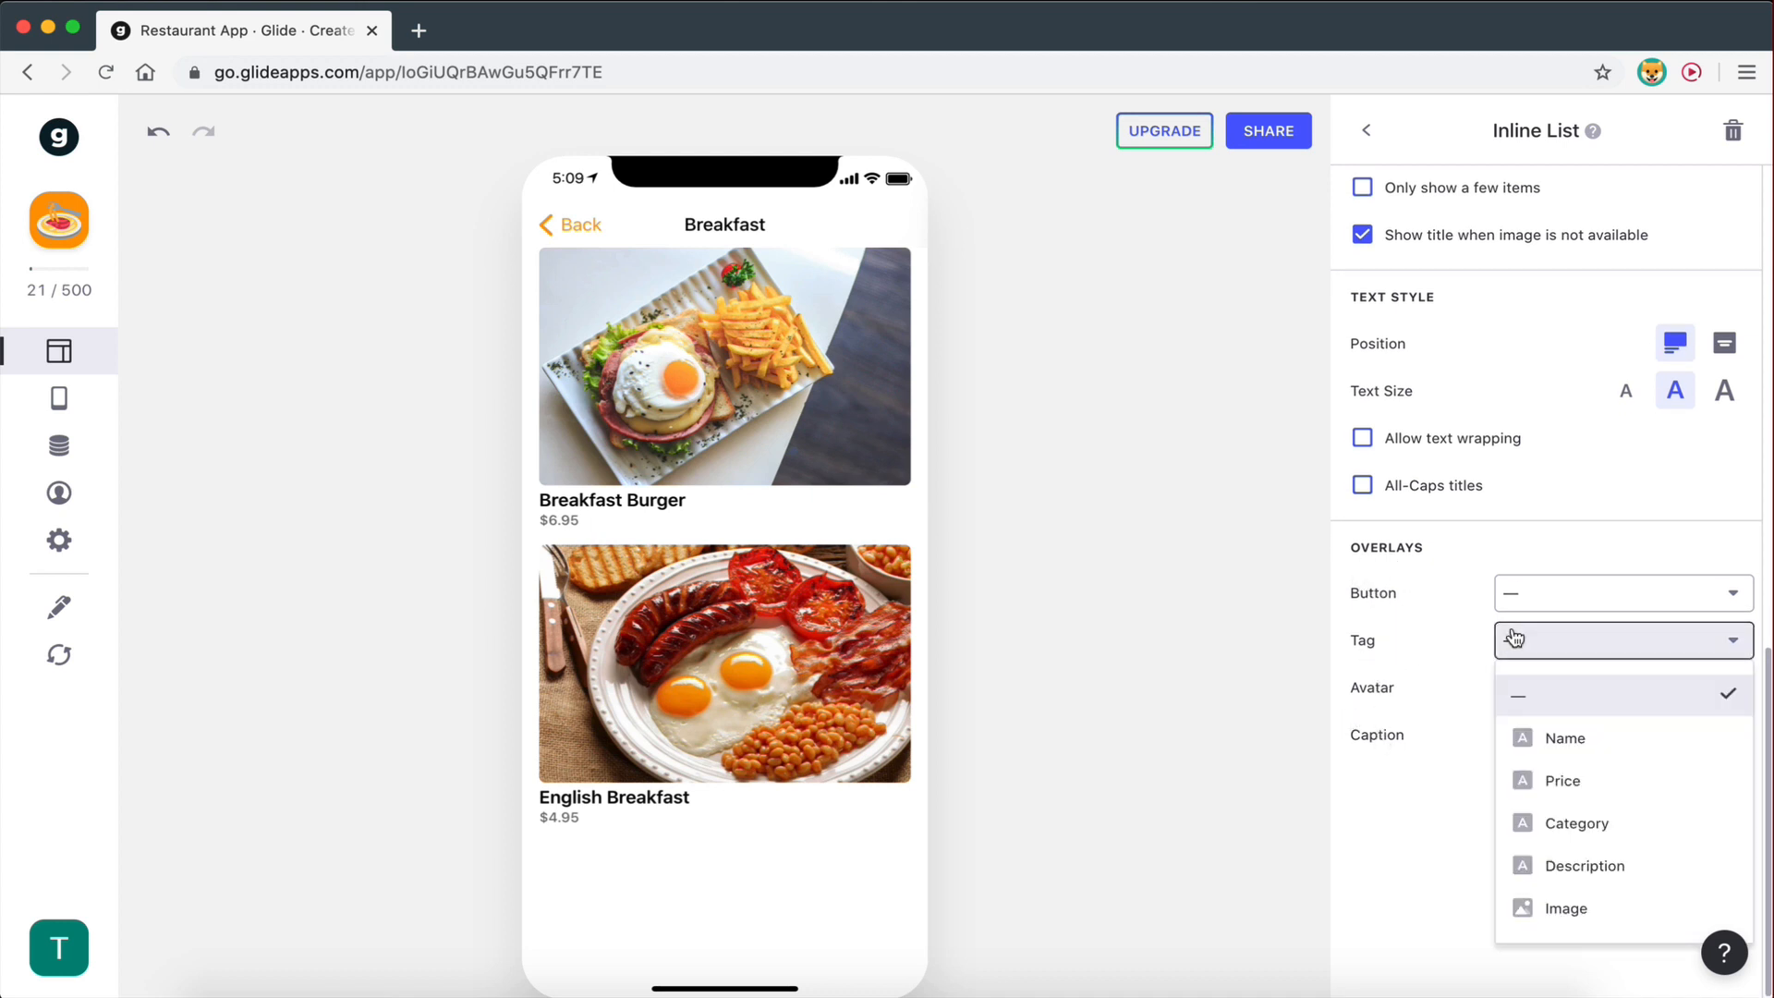
click(1557, 781)
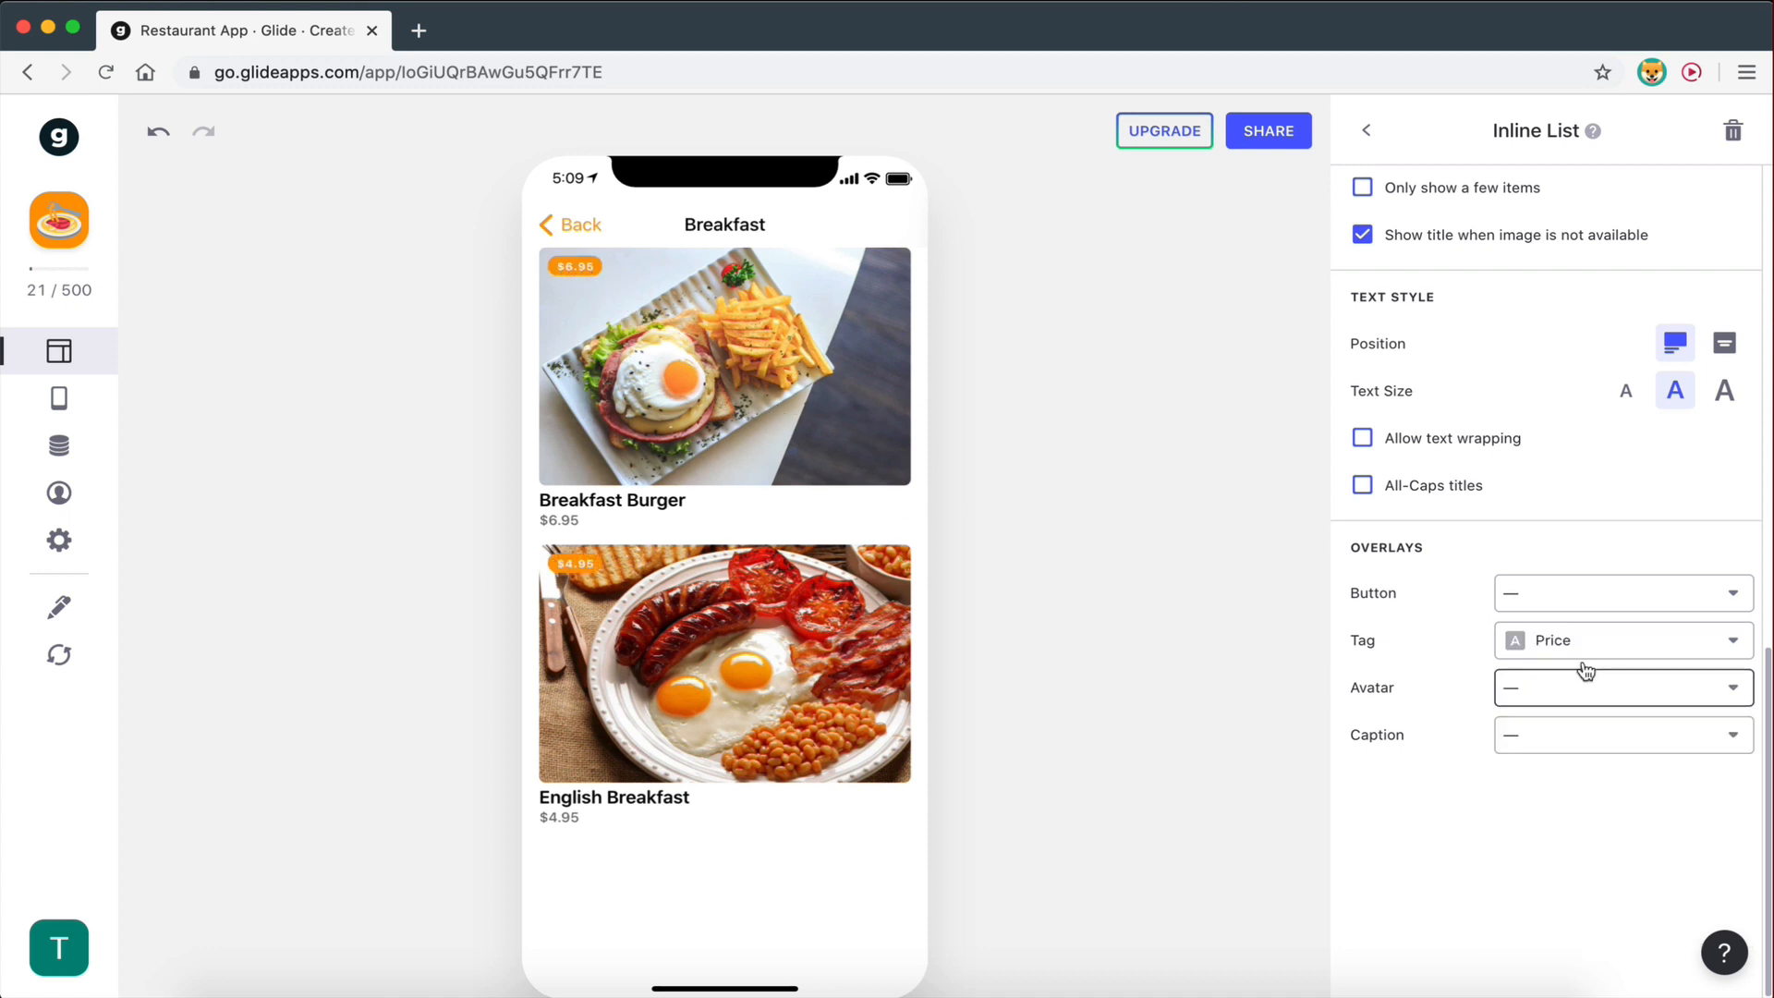
click(1560, 642)
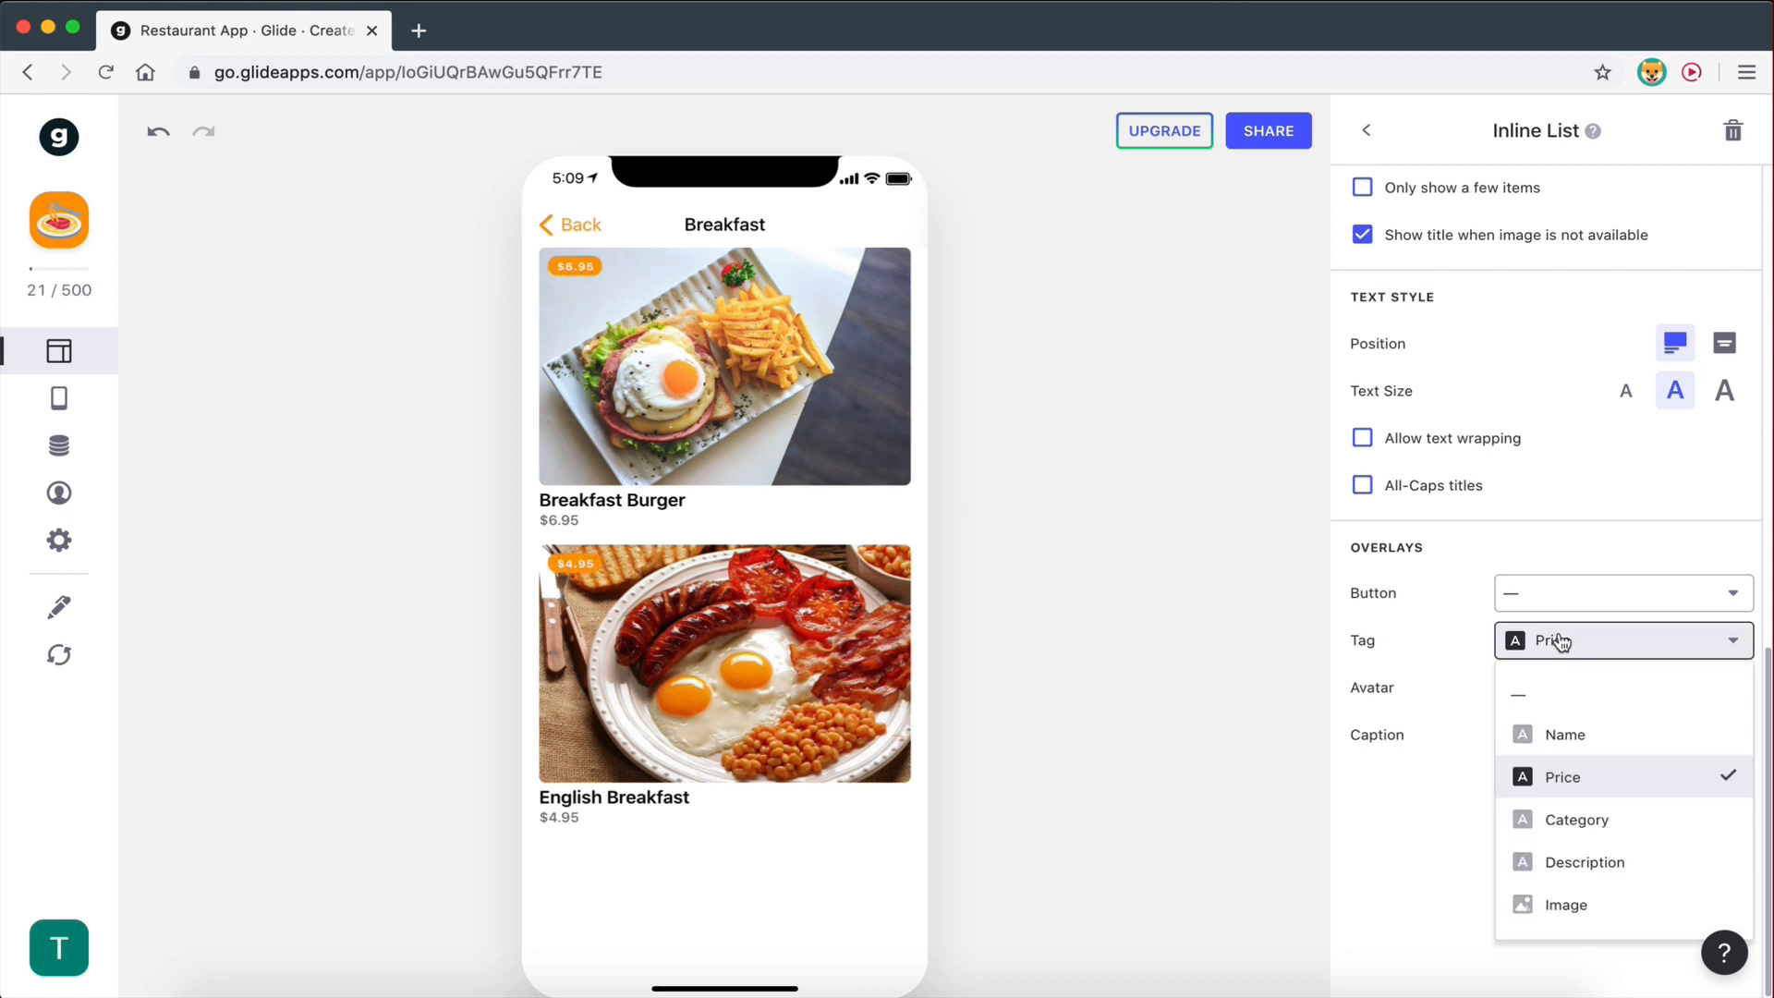
click(1469, 657)
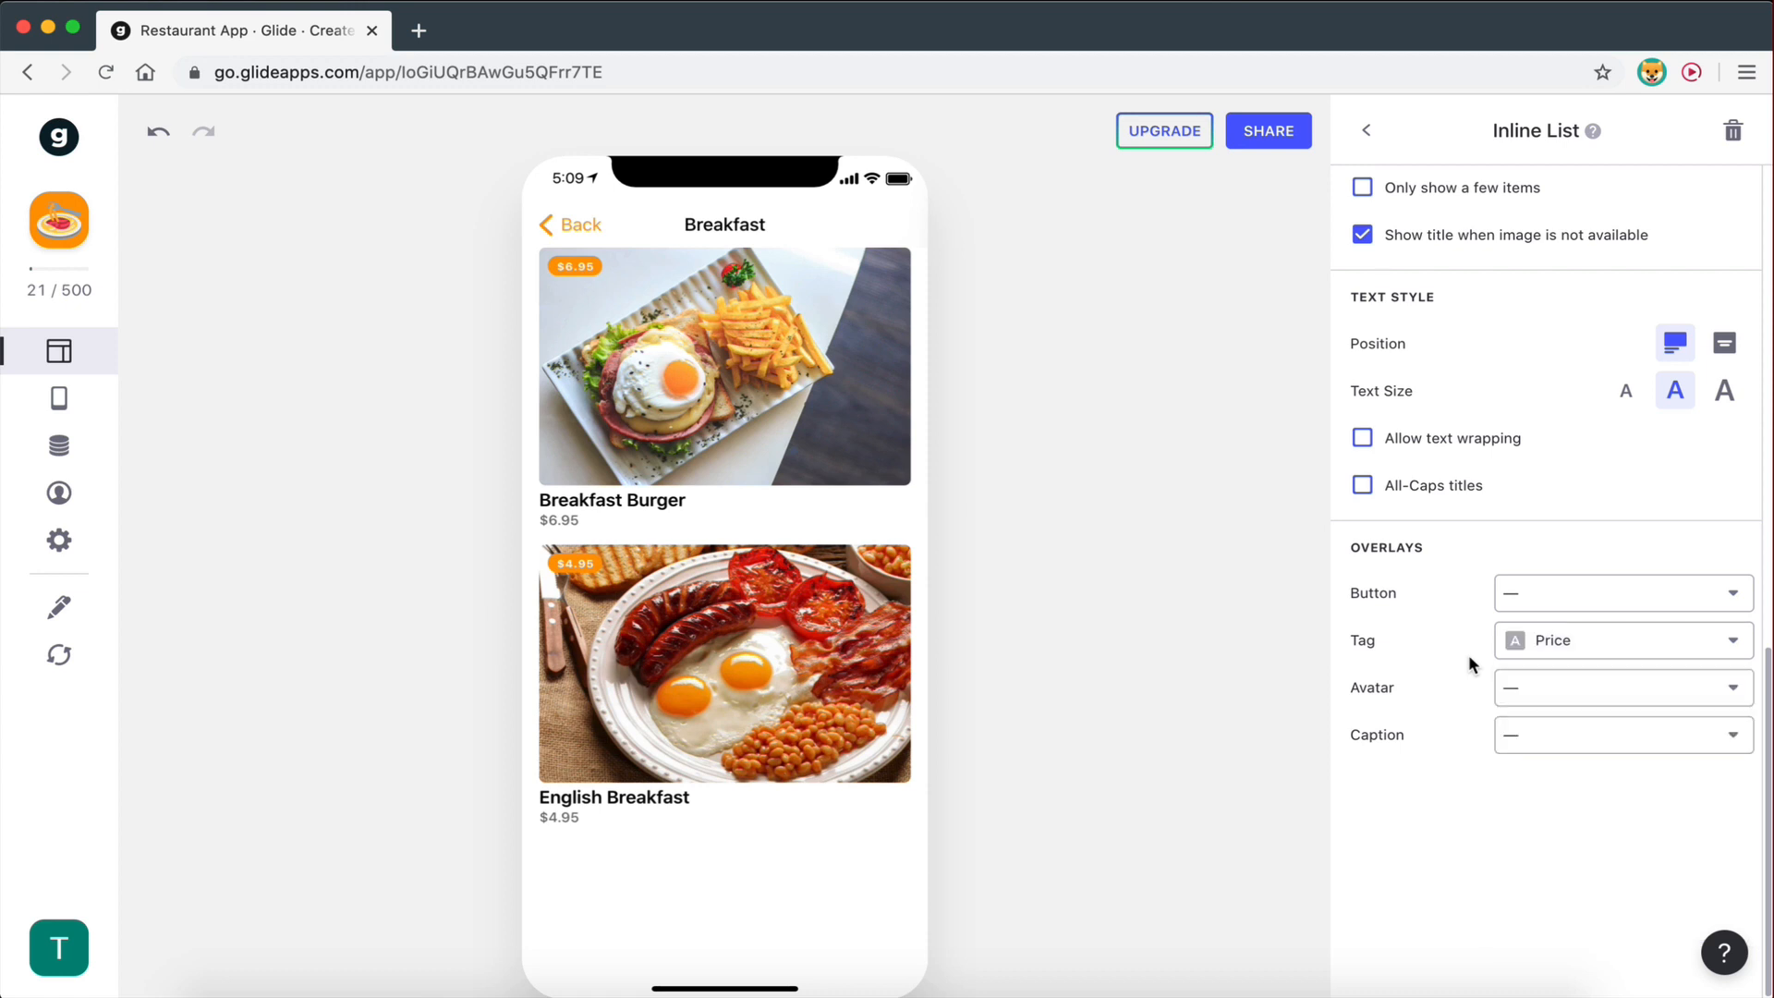
click(1553, 646)
click(1559, 694)
- Try Price and then Name image captions, clear the caption, and open the Breakfast Burger item
click(1539, 739)
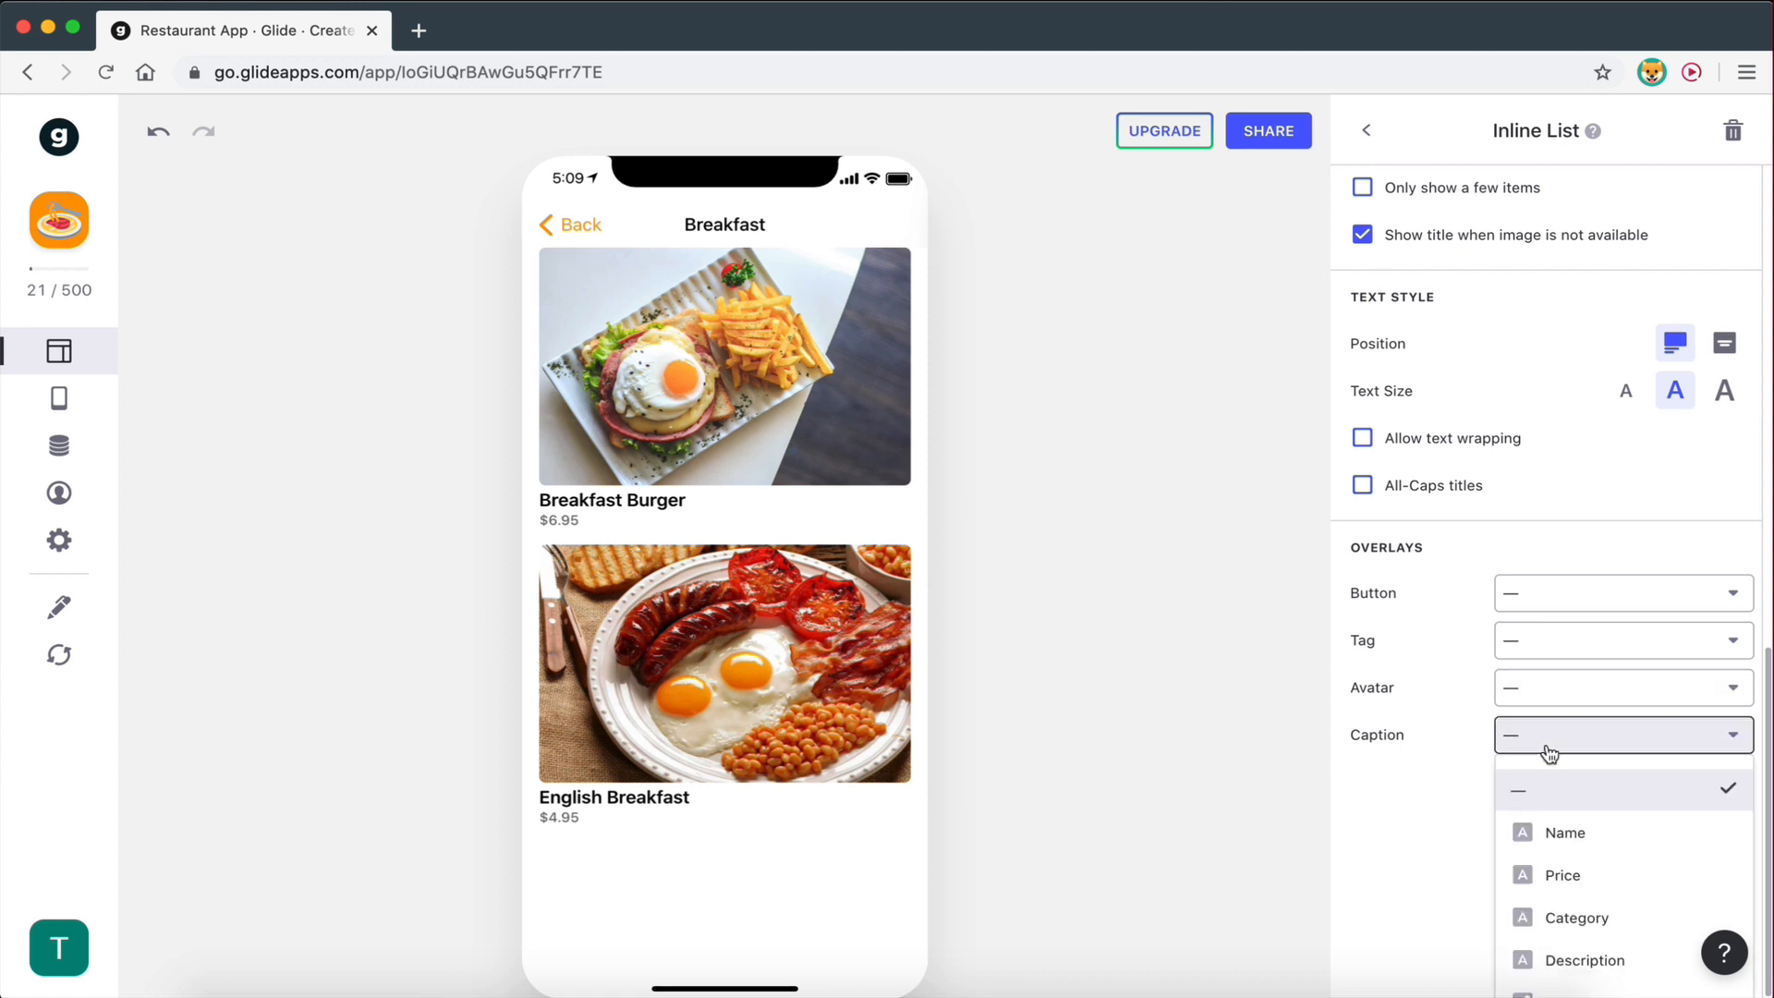
click(1562, 554)
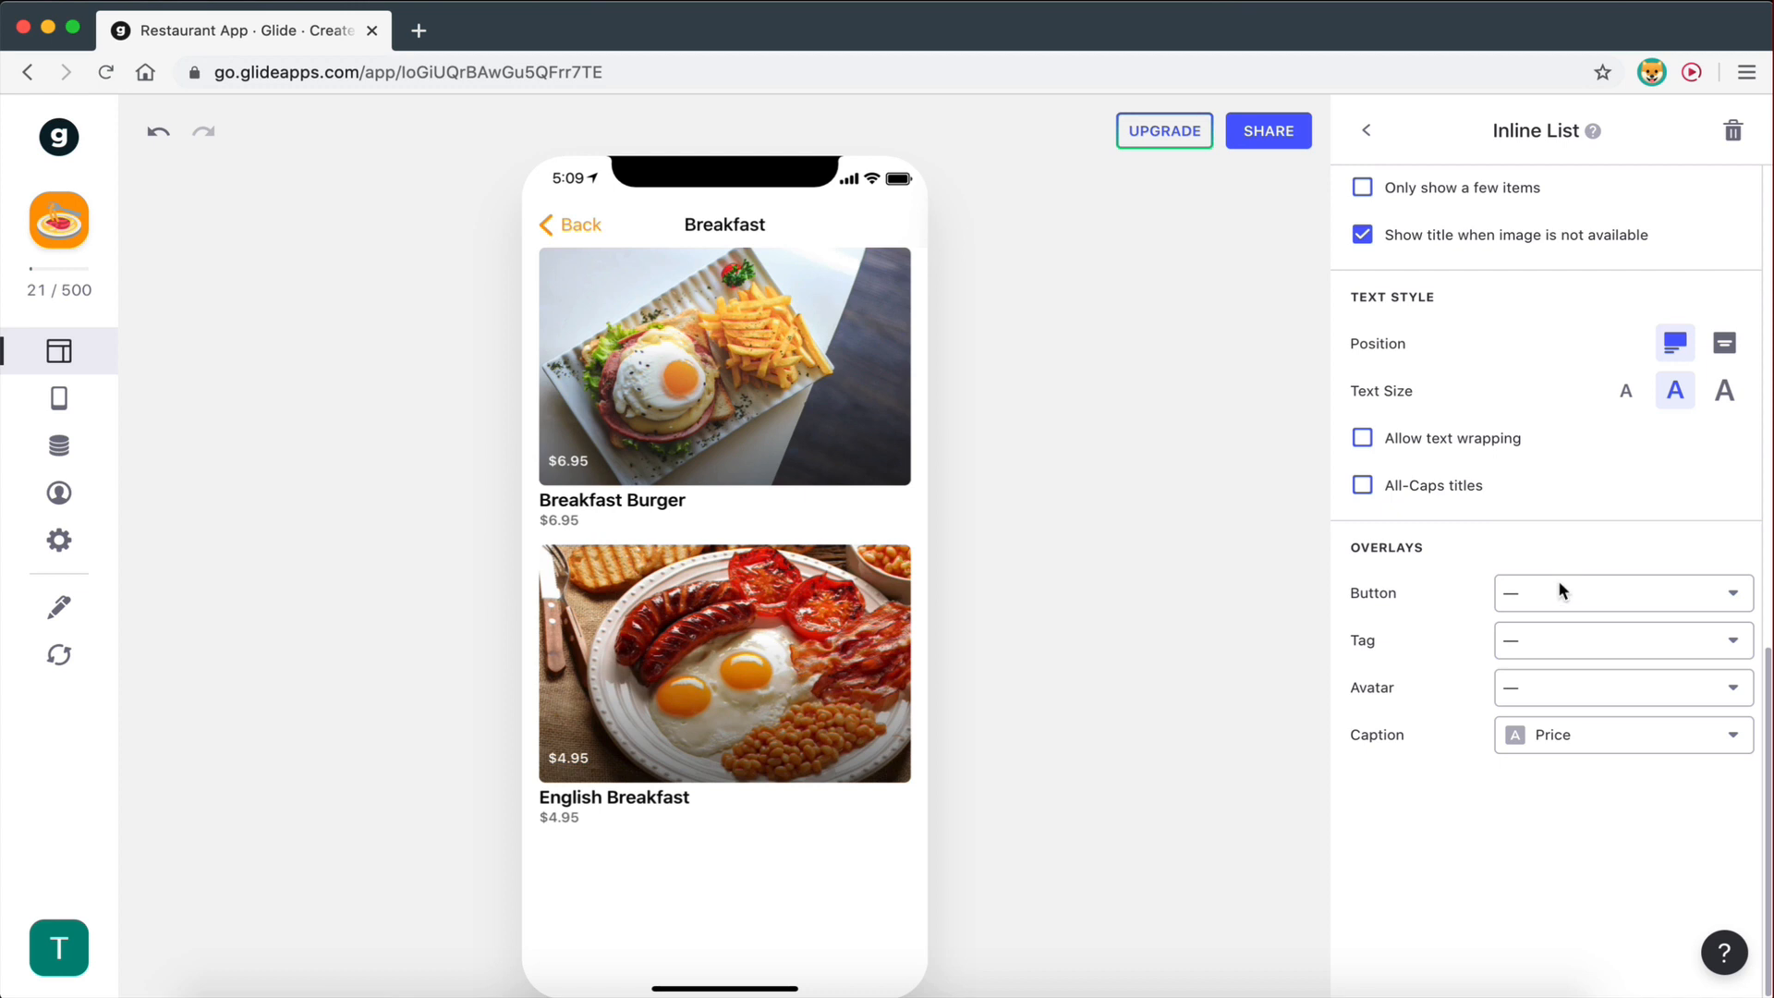
click(1562, 744)
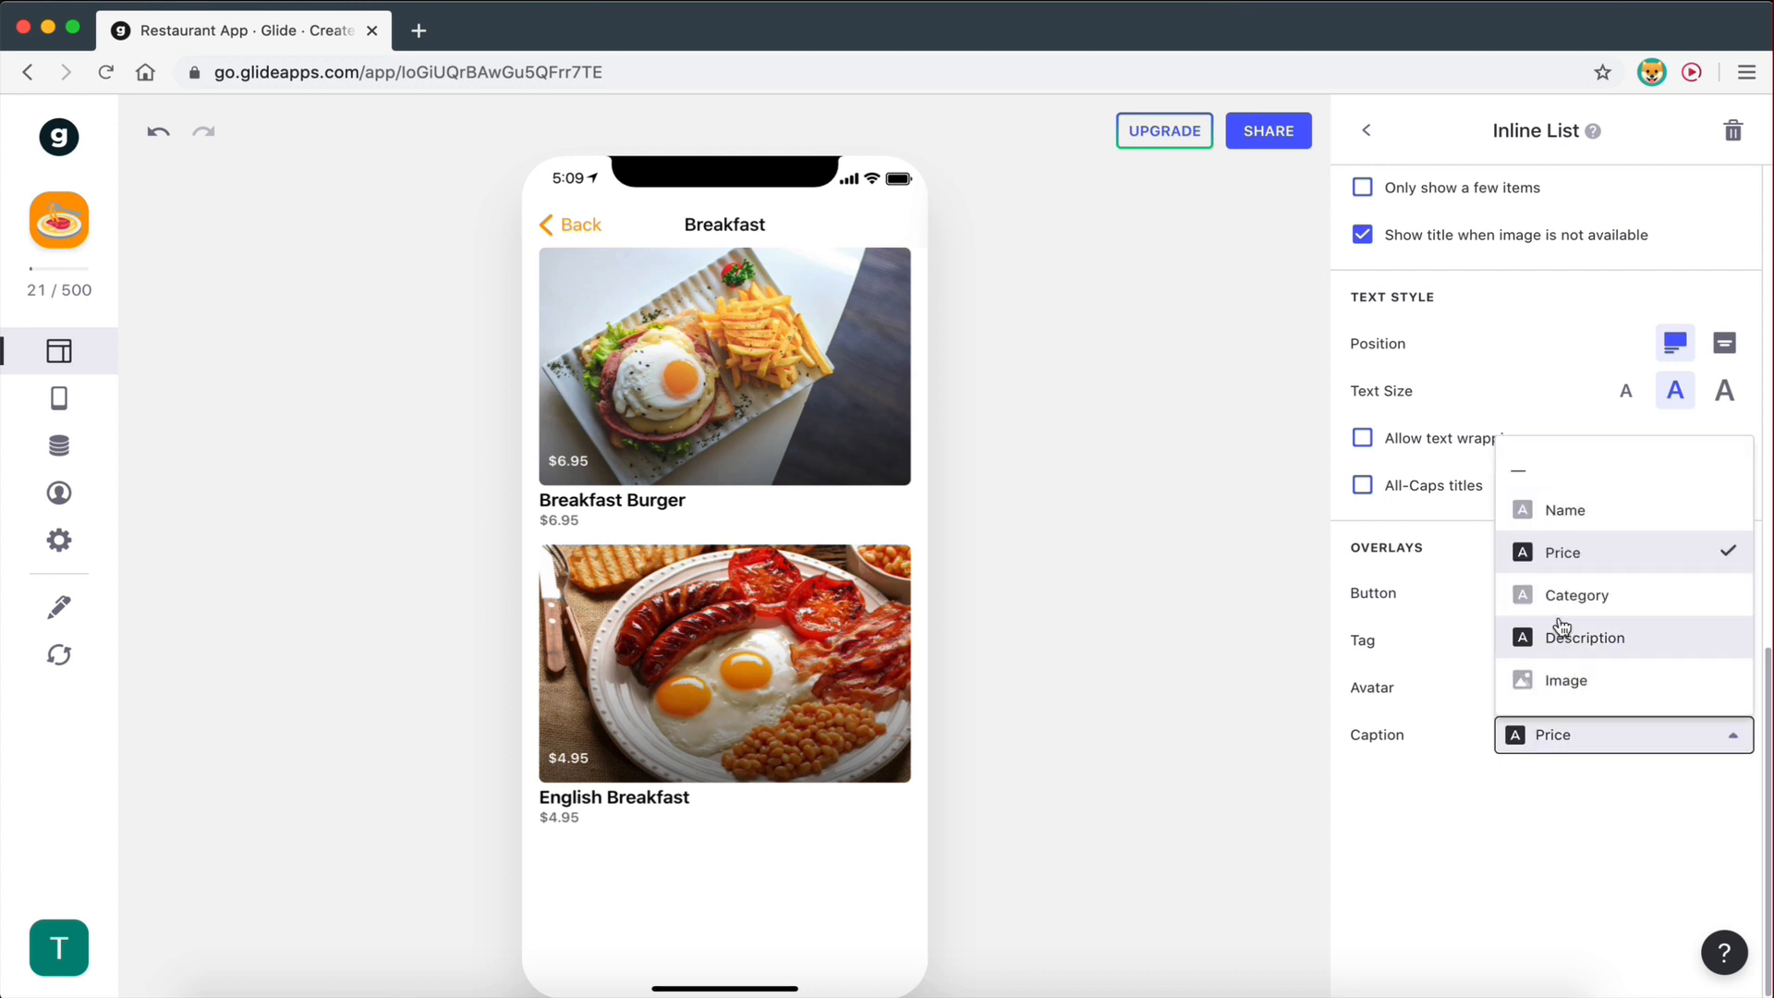
click(1554, 511)
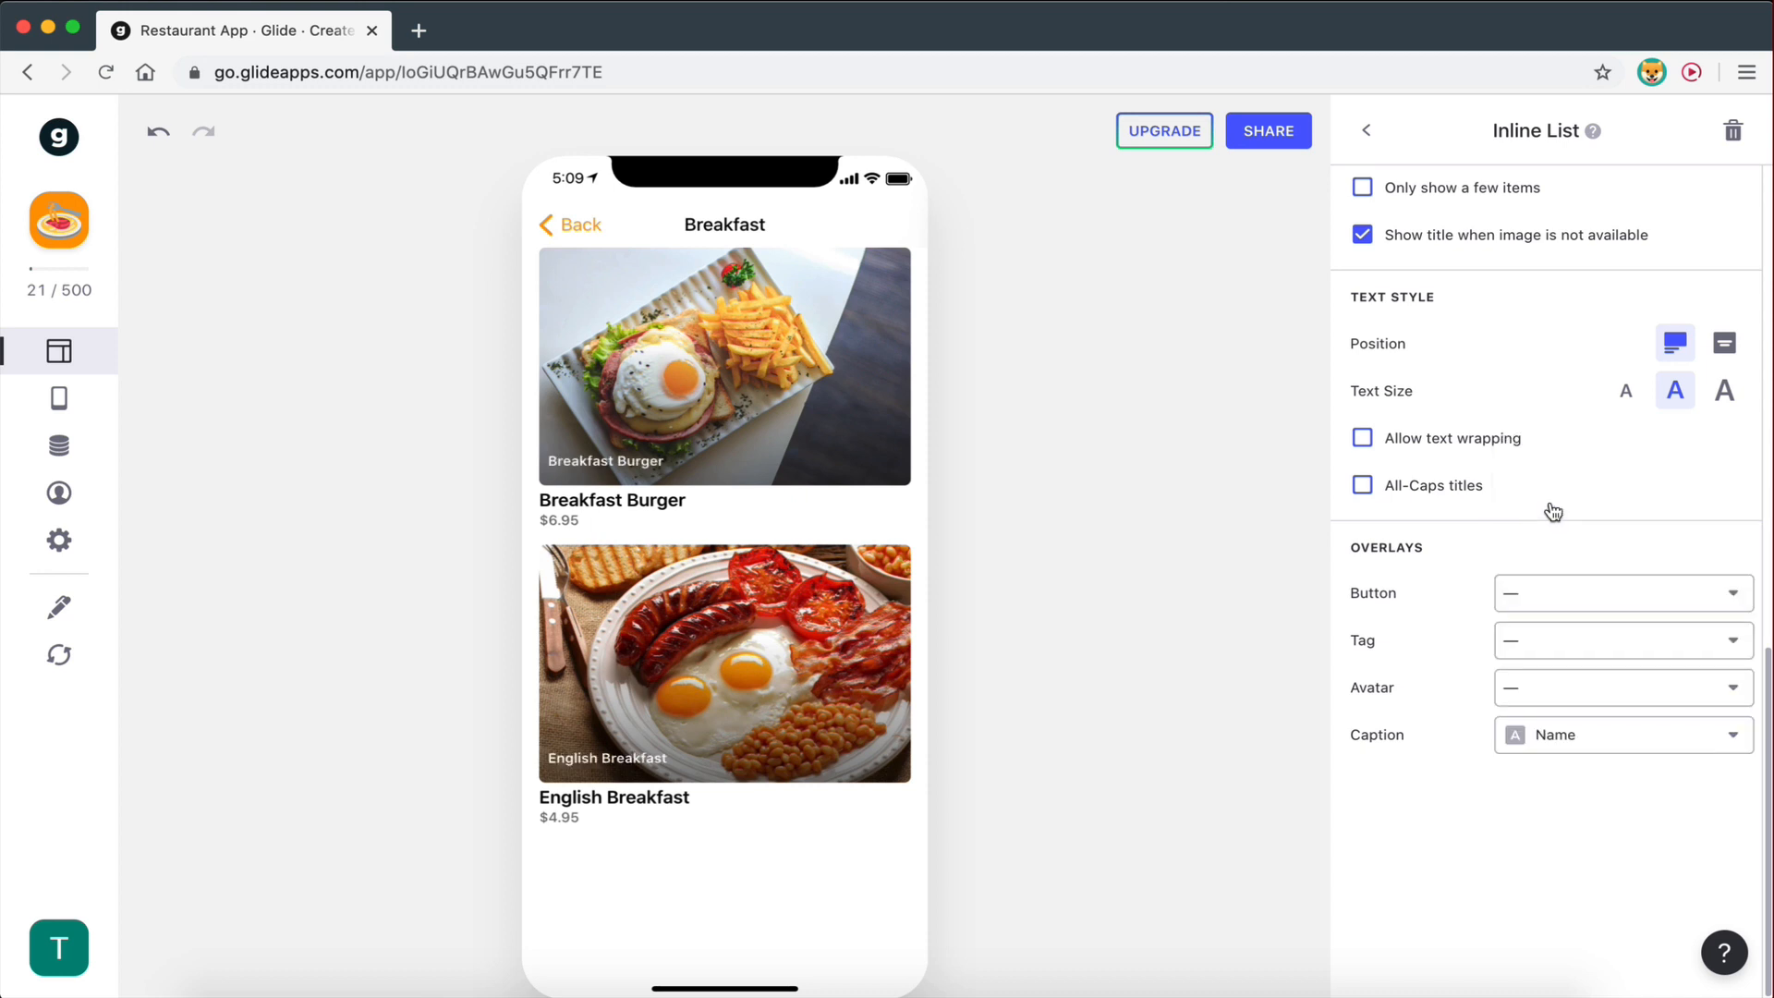
click(1583, 754)
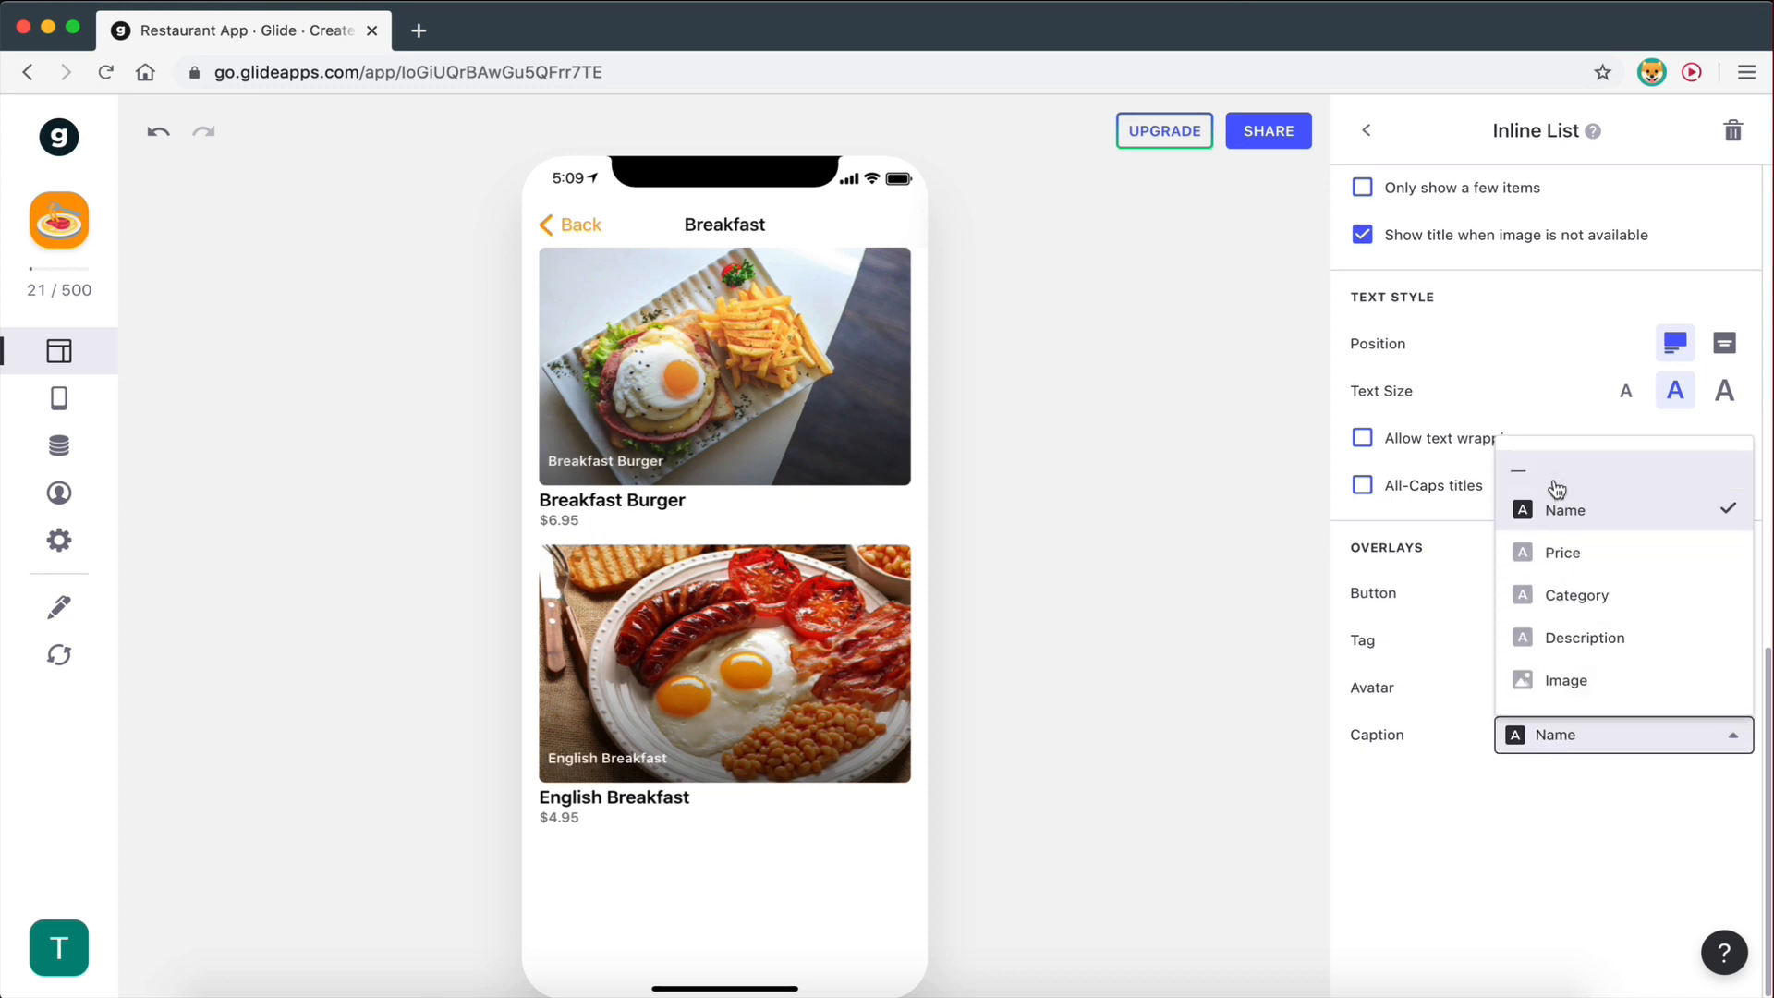
click(1558, 484)
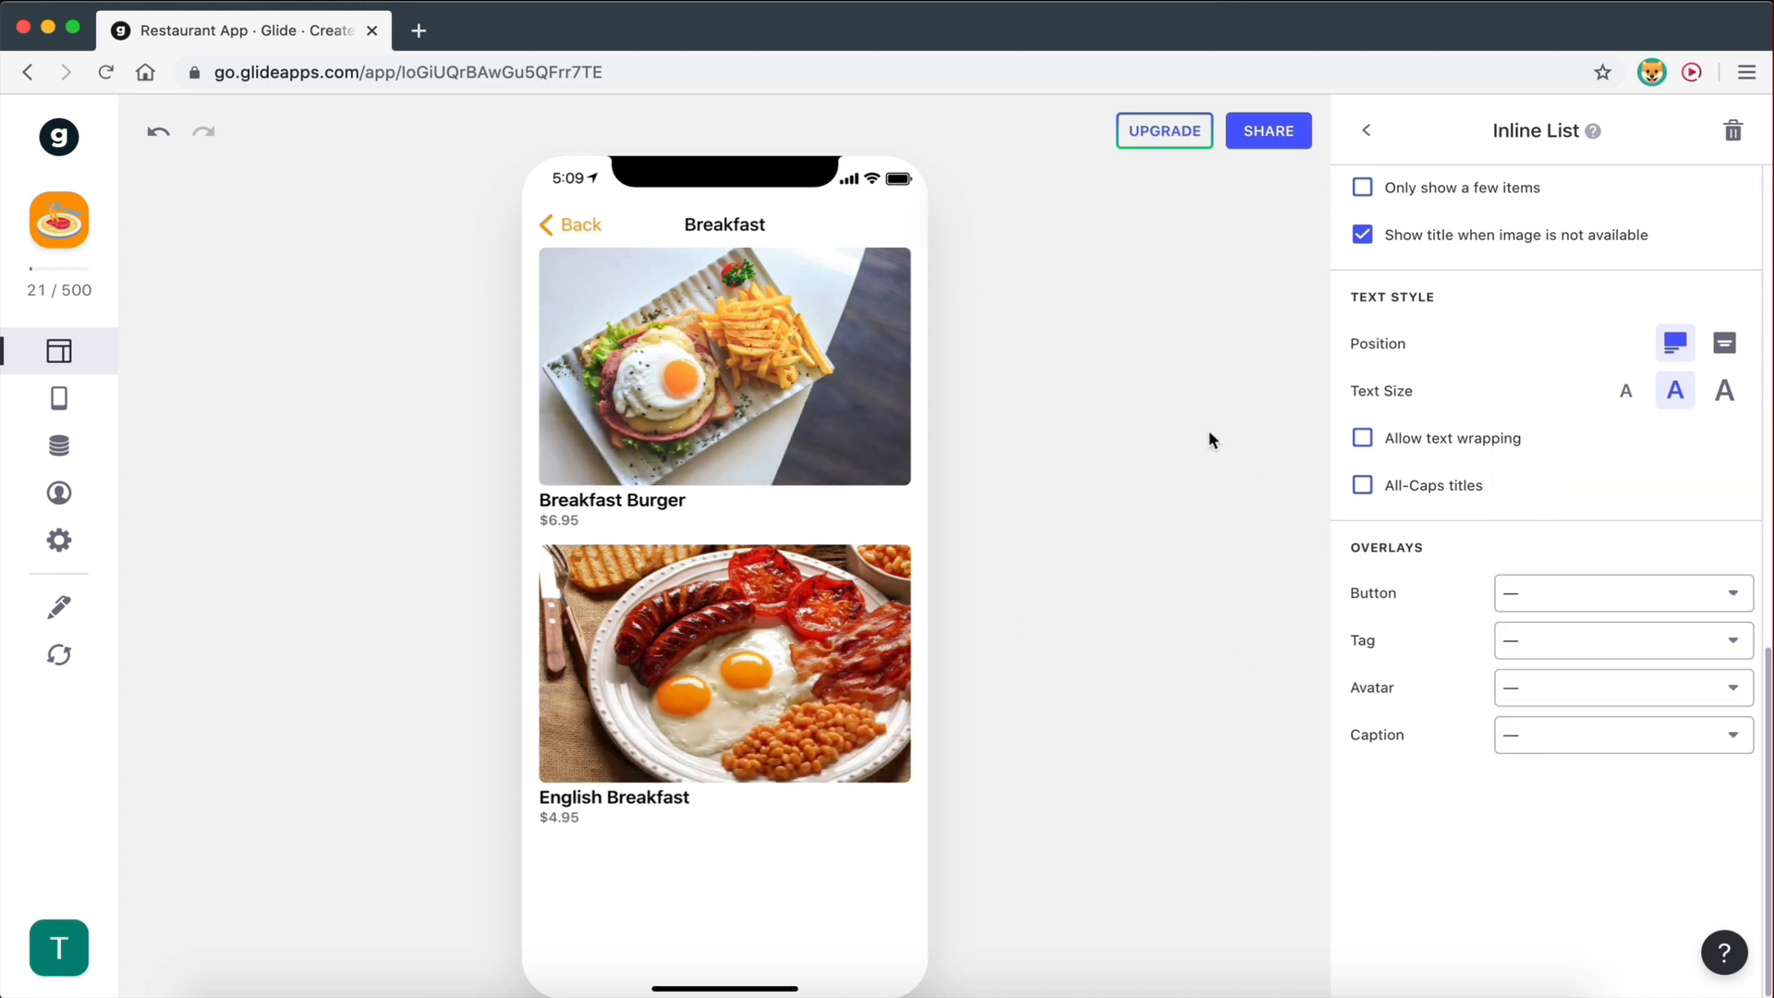
click(740, 380)
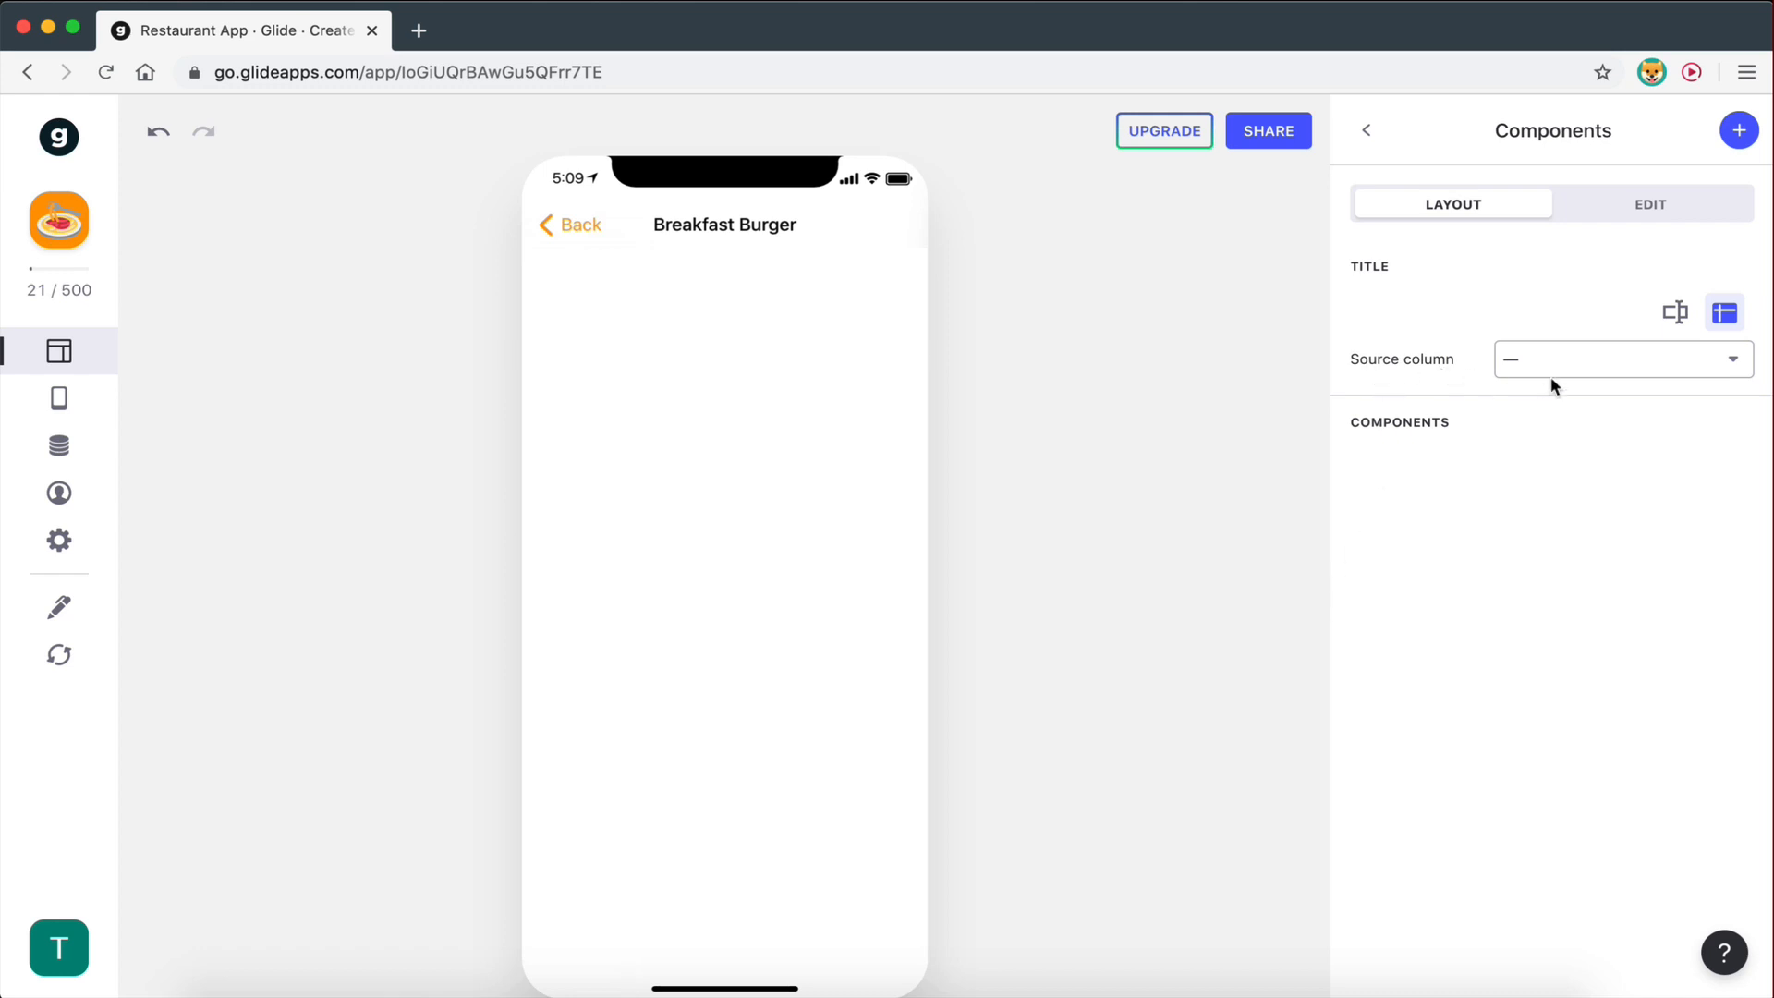
- Set the Breakfast Burger screen's title source column to Name, after briefly clearing it
click(1578, 376)
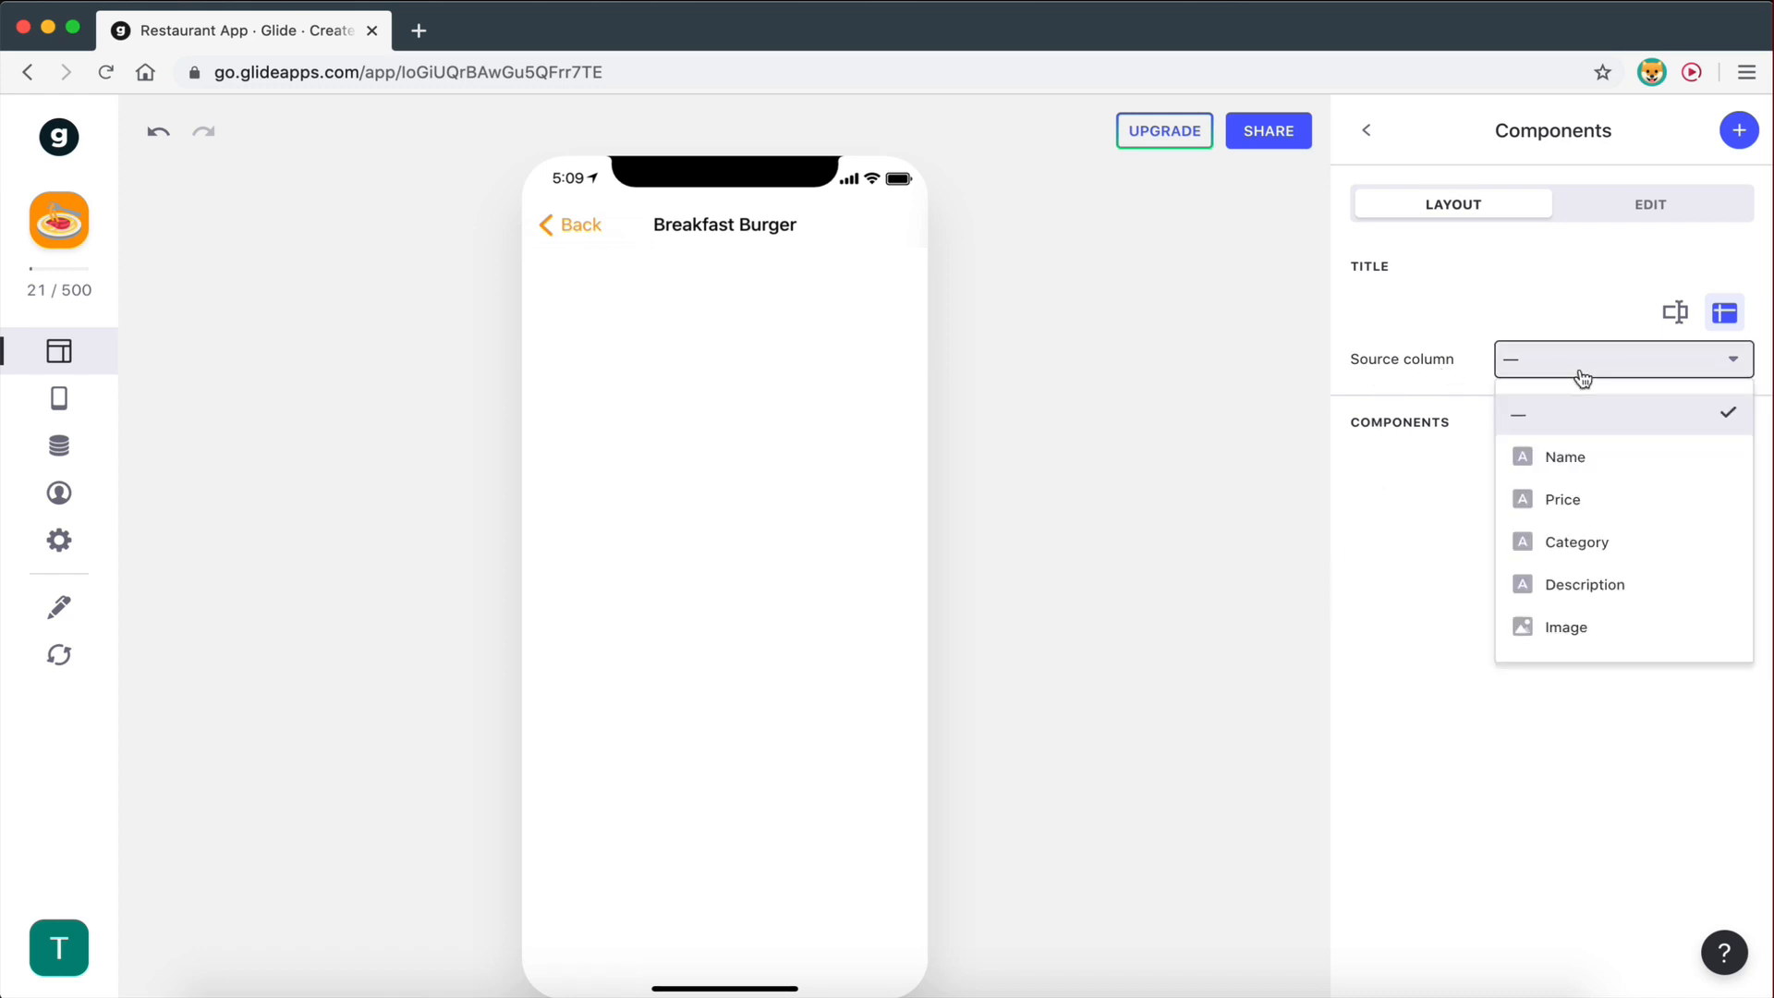
click(1569, 457)
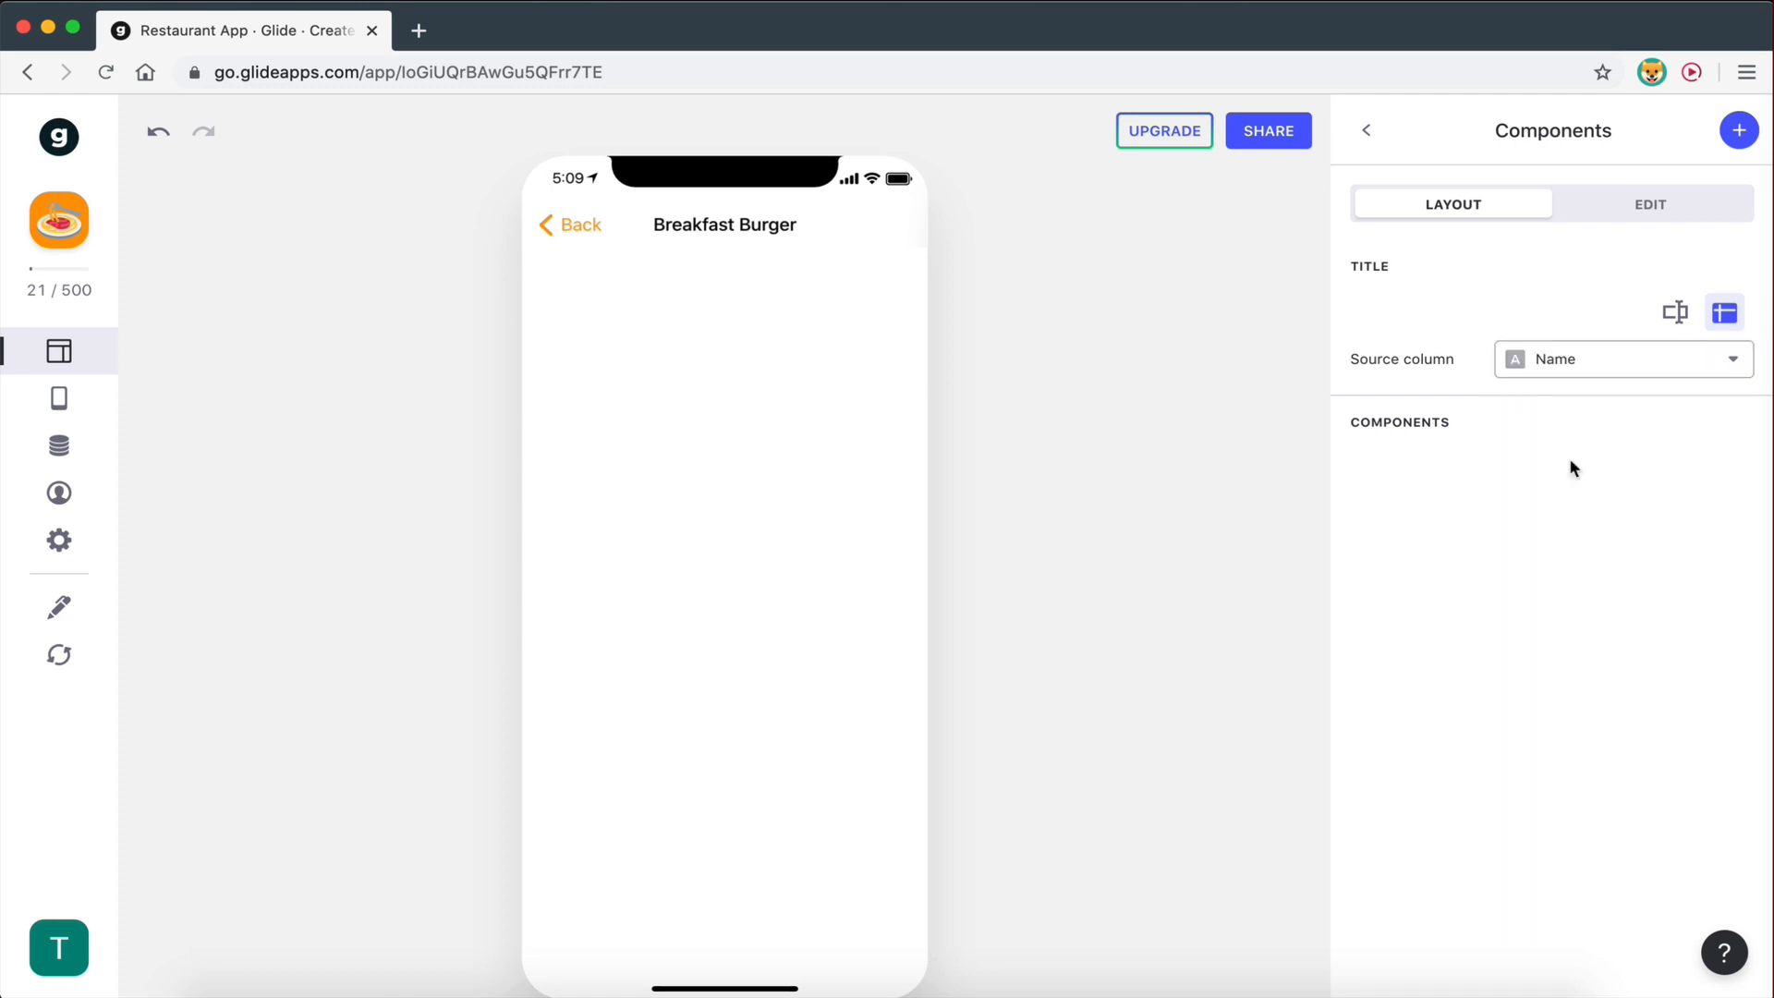
click(1569, 381)
click(1565, 413)
click(1577, 370)
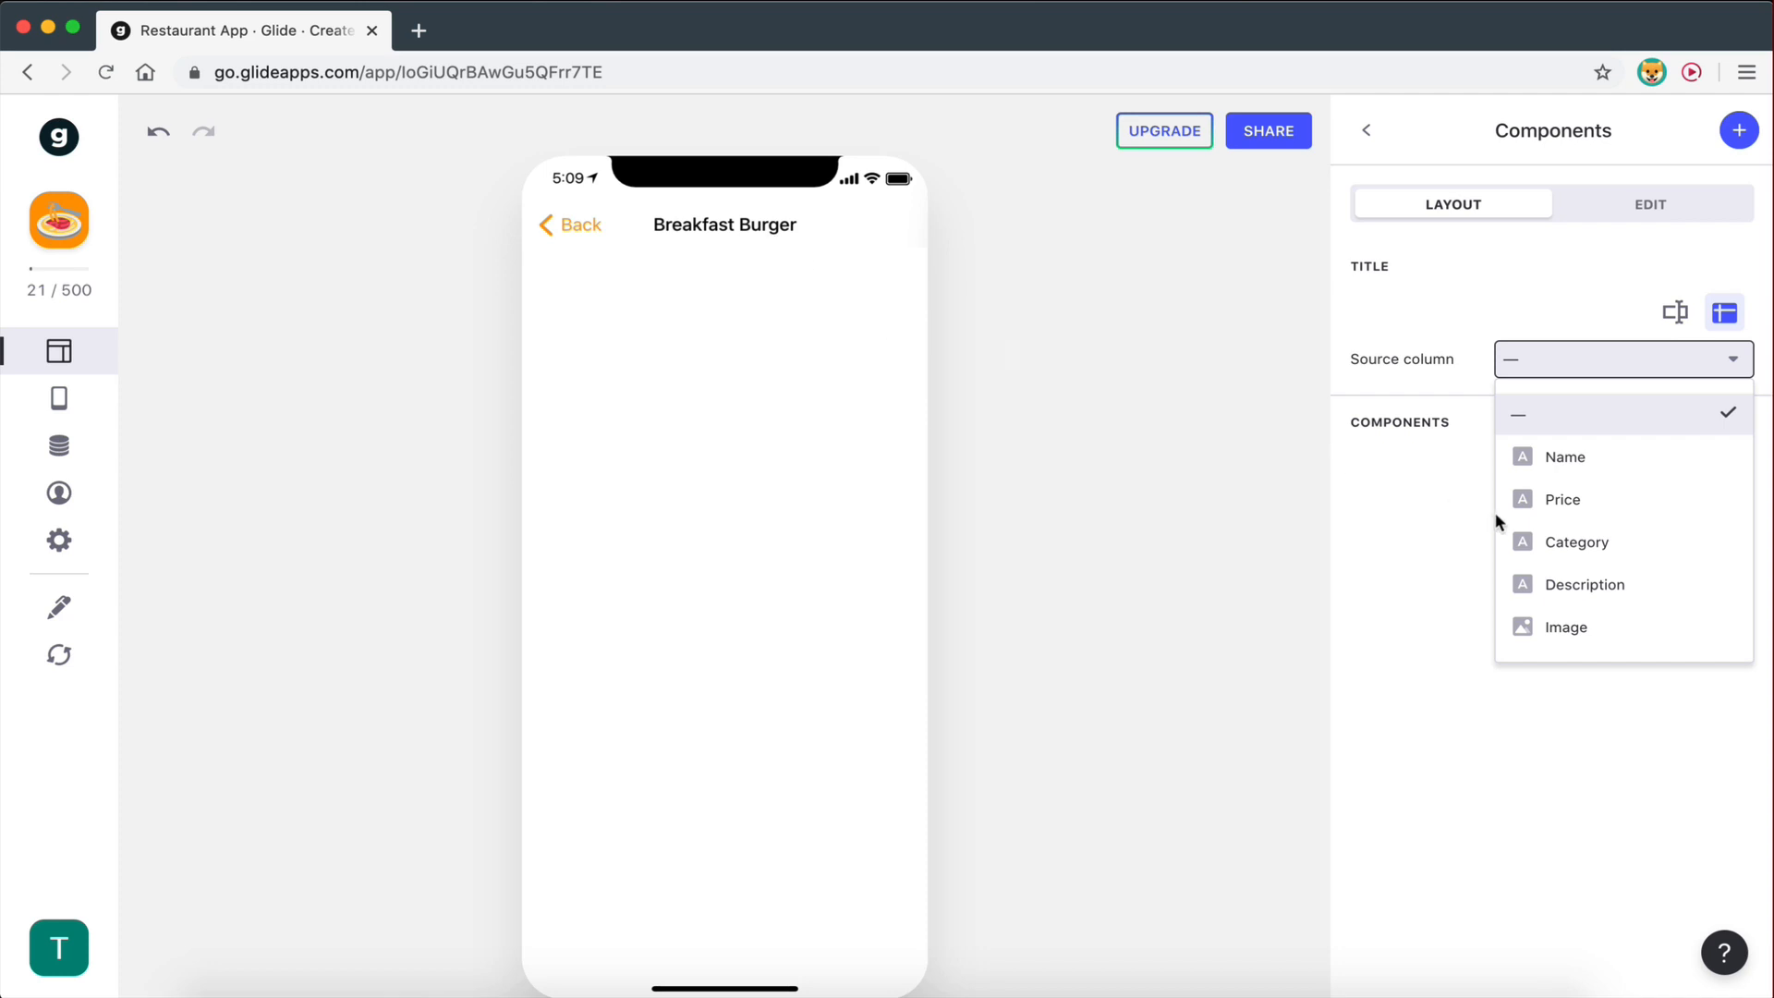
click(1552, 460)
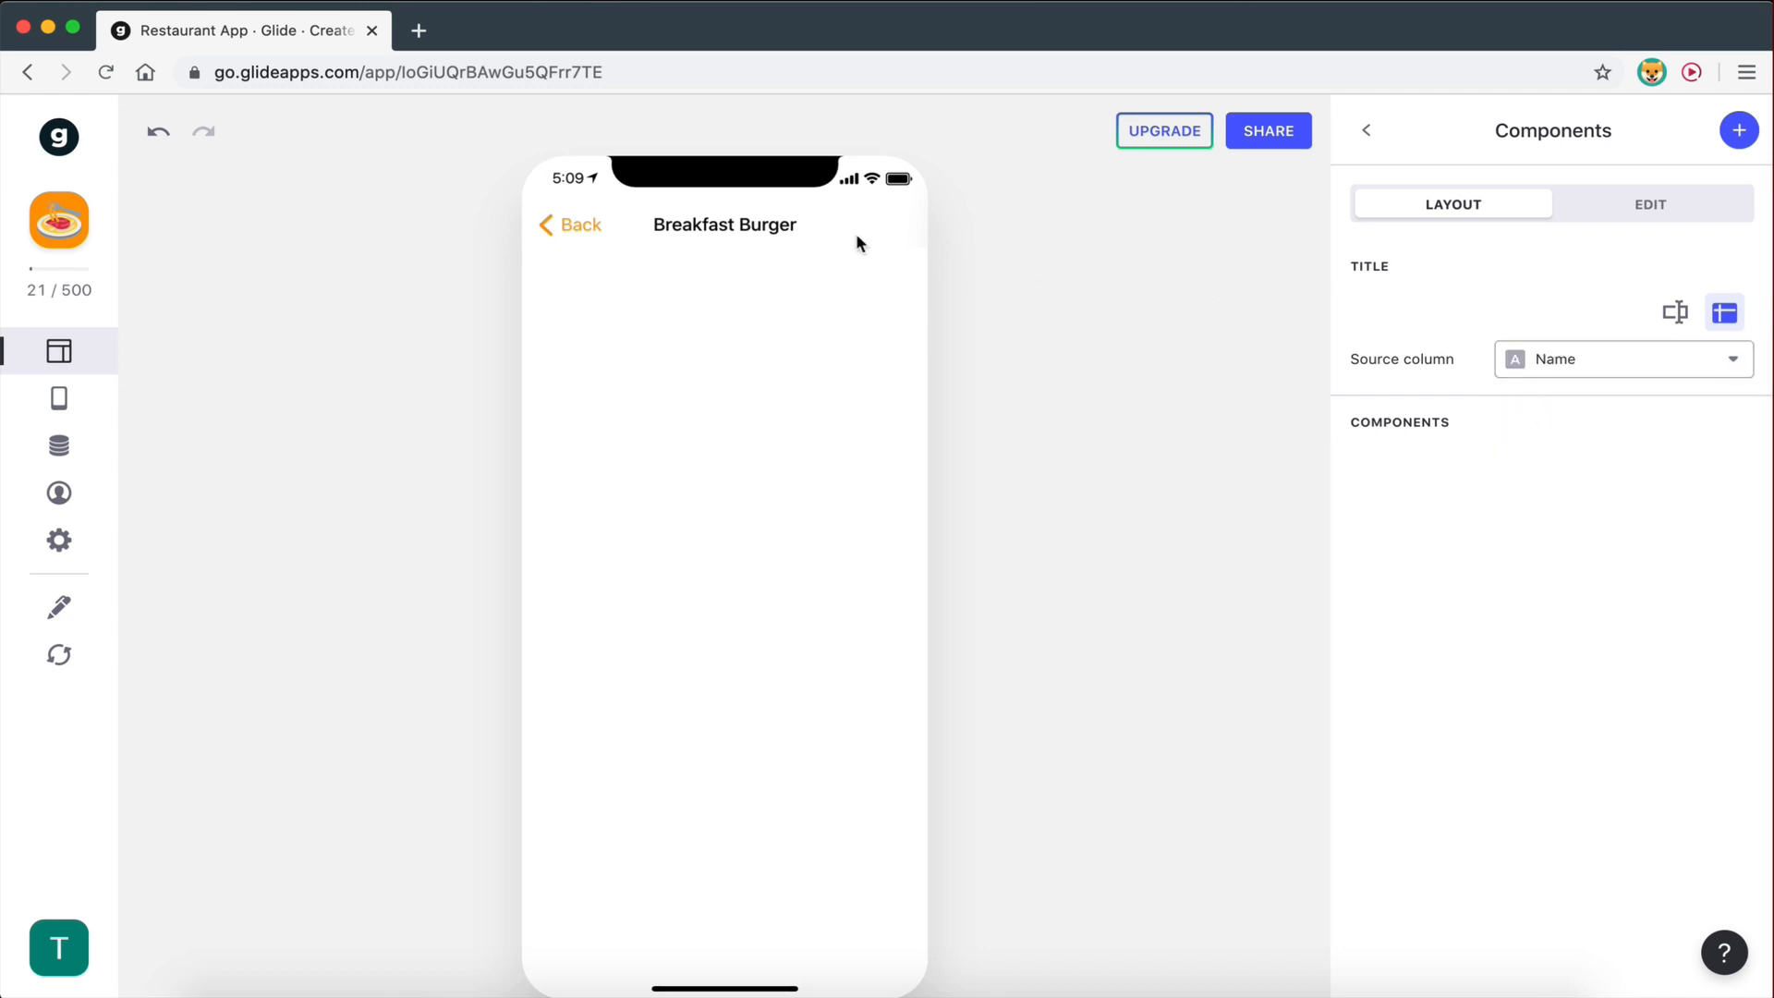
- Add a Title component with Price as its details line, showing the burger image, name and $6.95
click(1740, 135)
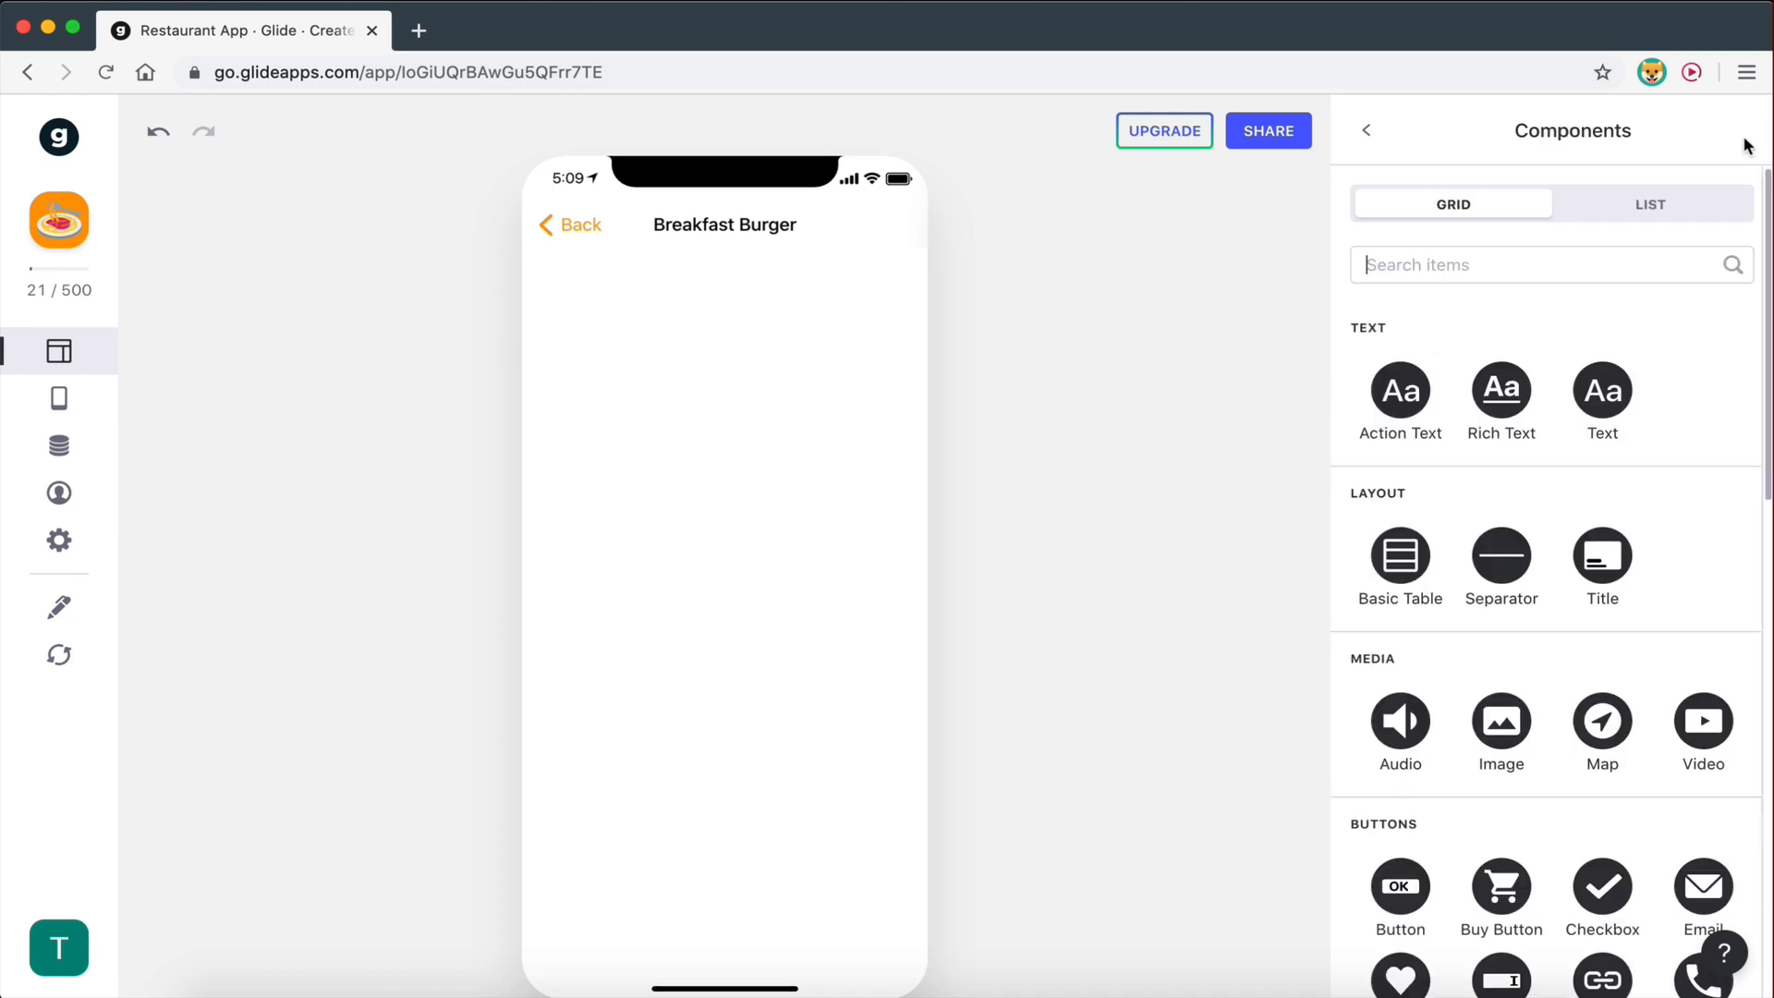
scroll(1602, 523, down, 5)
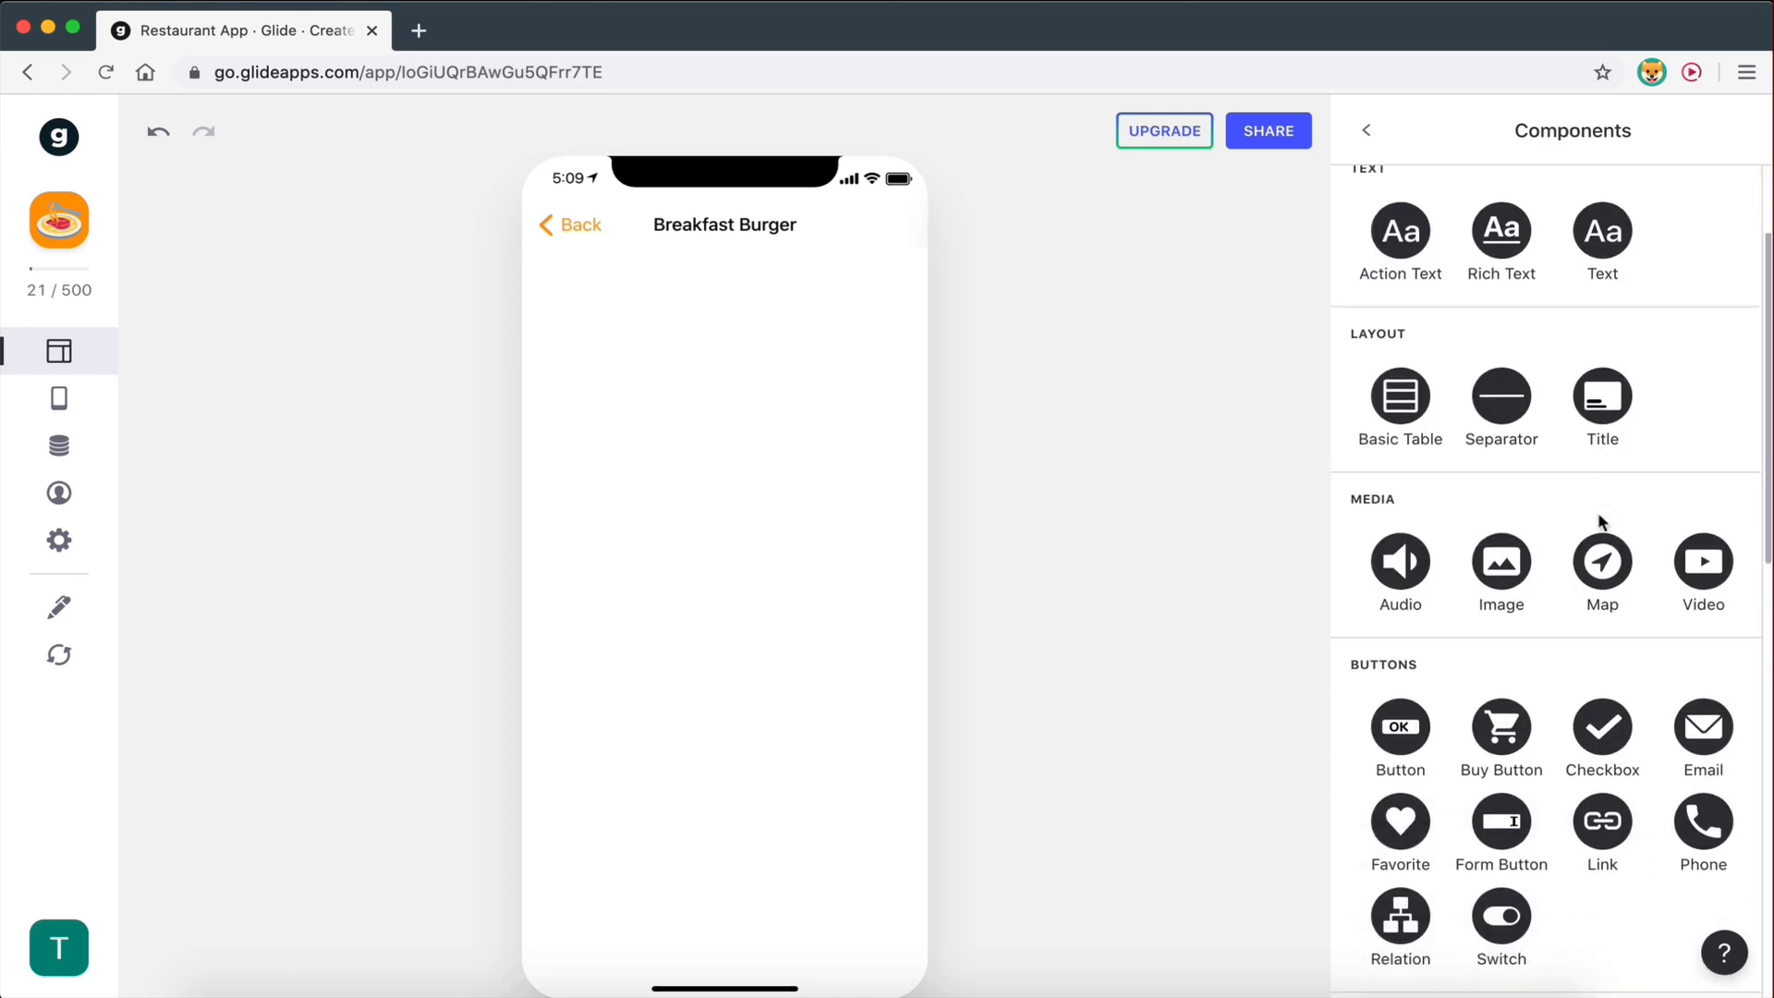
scroll(1599, 523, up, 4)
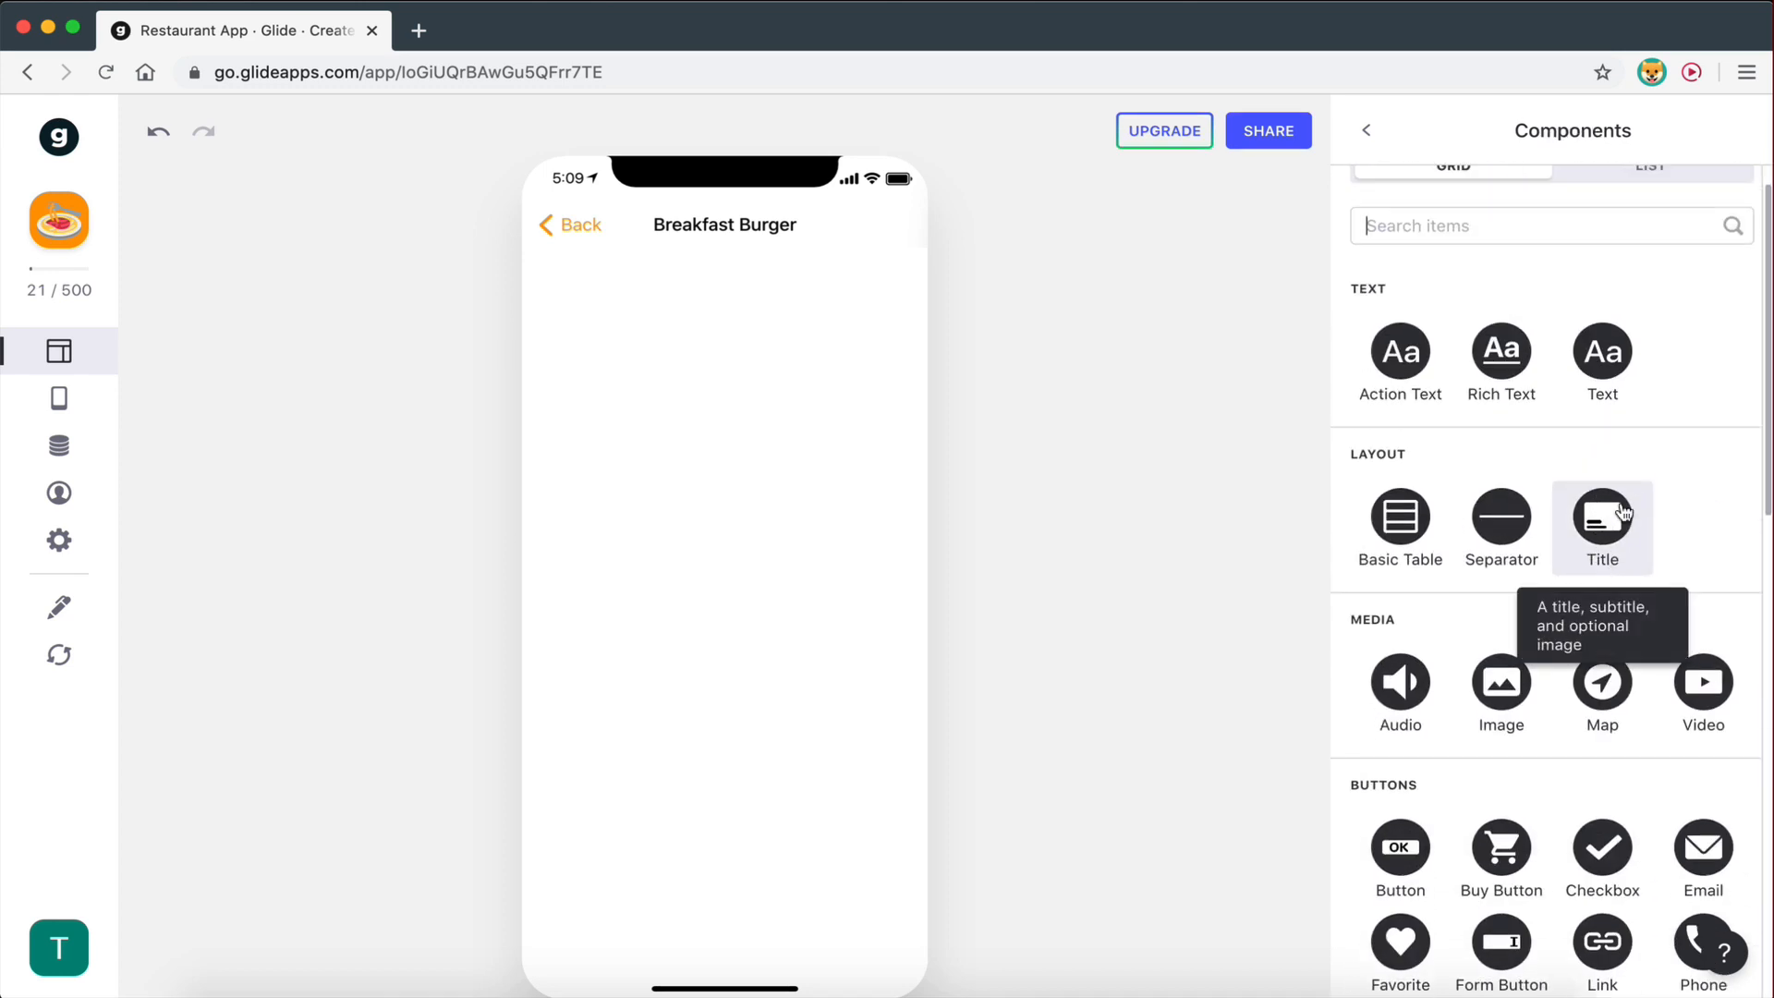
click(1608, 522)
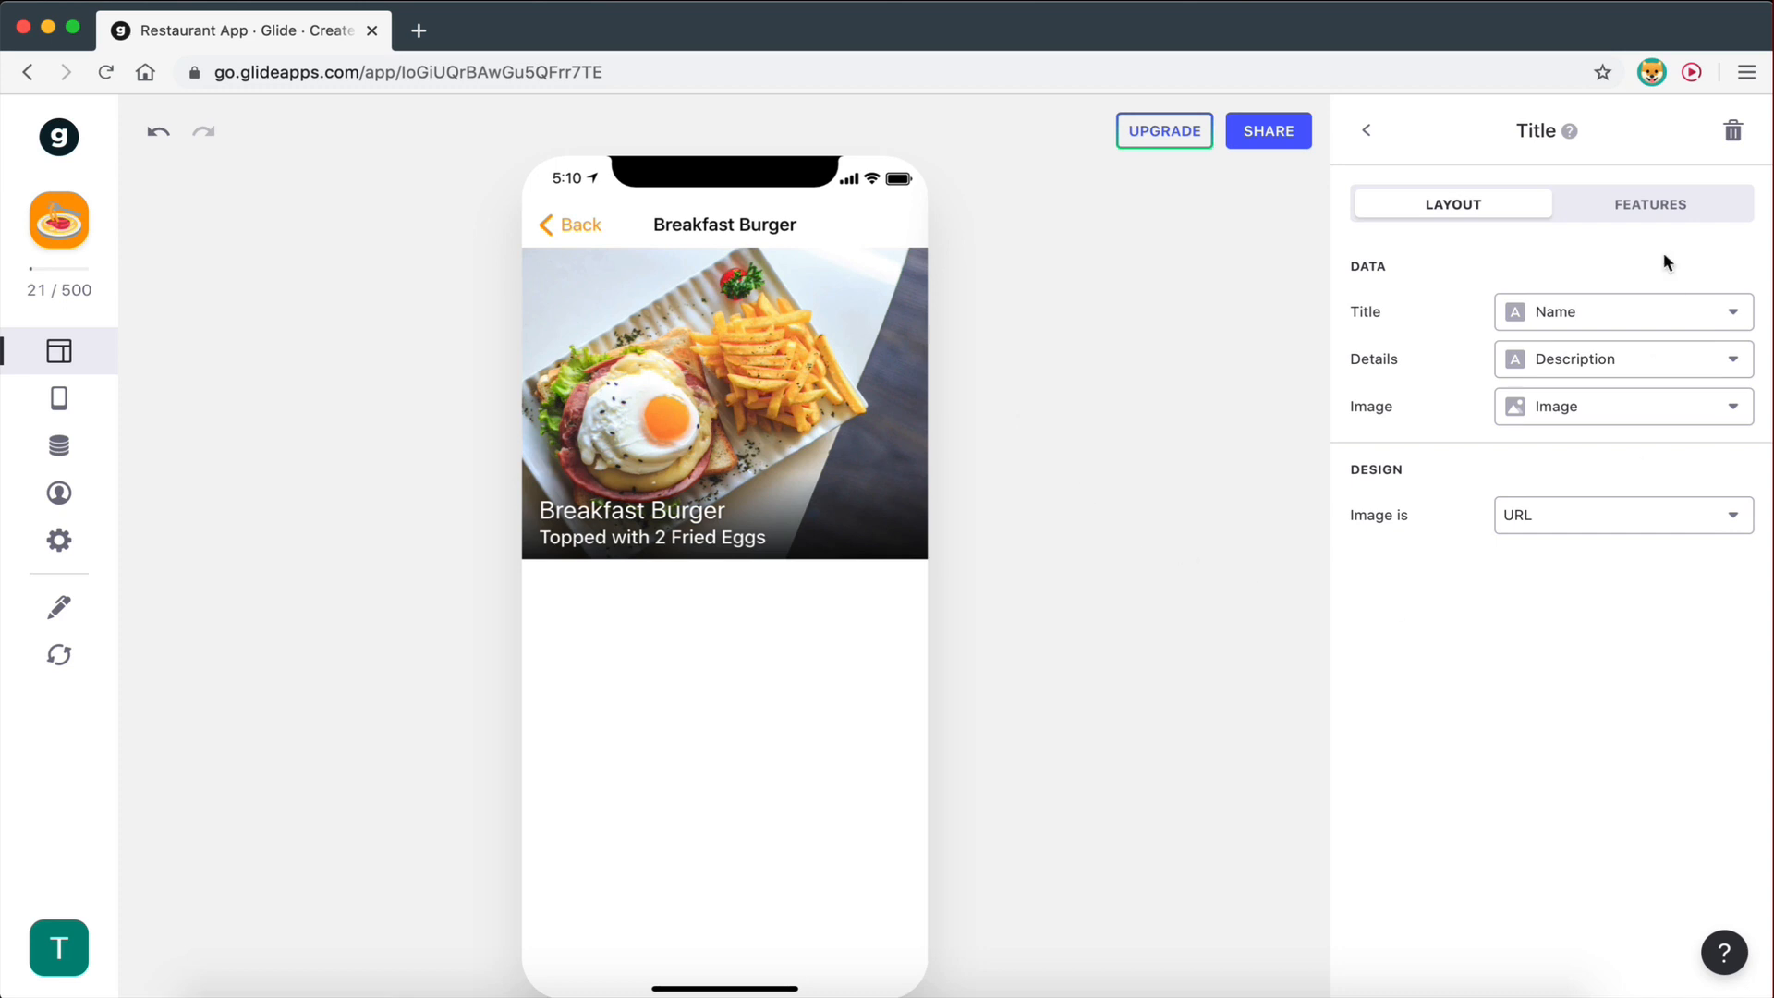
click(1574, 367)
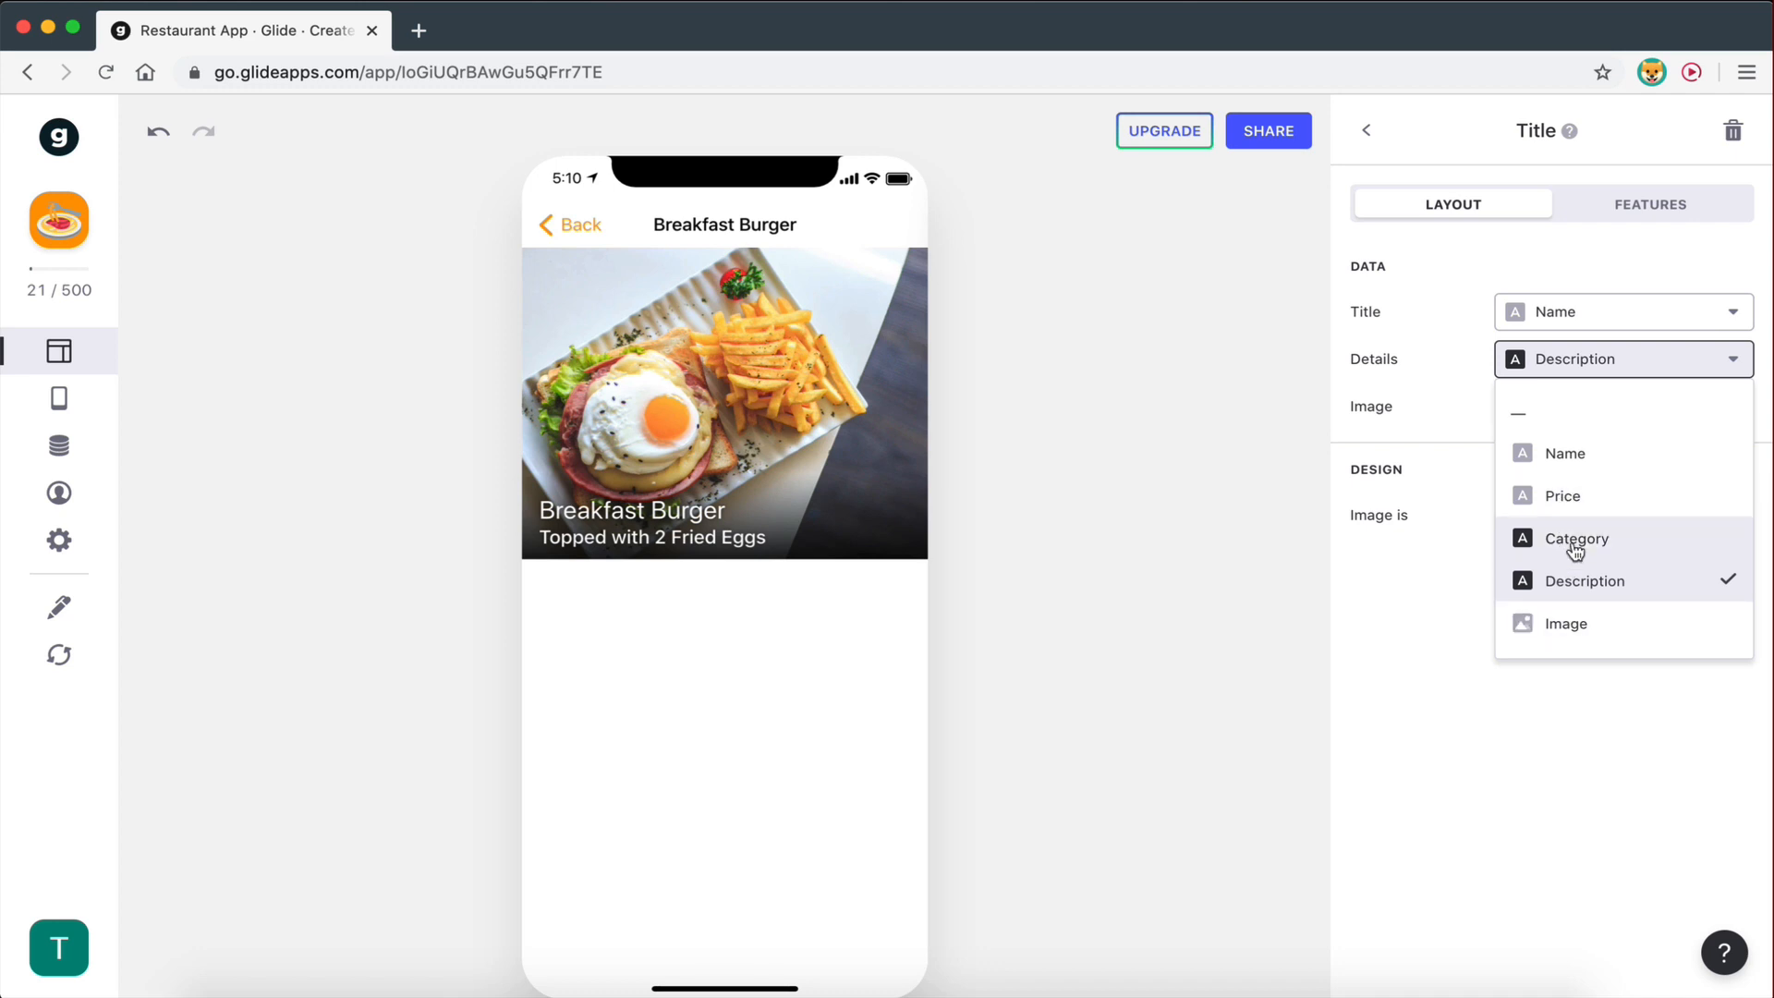
click(1560, 496)
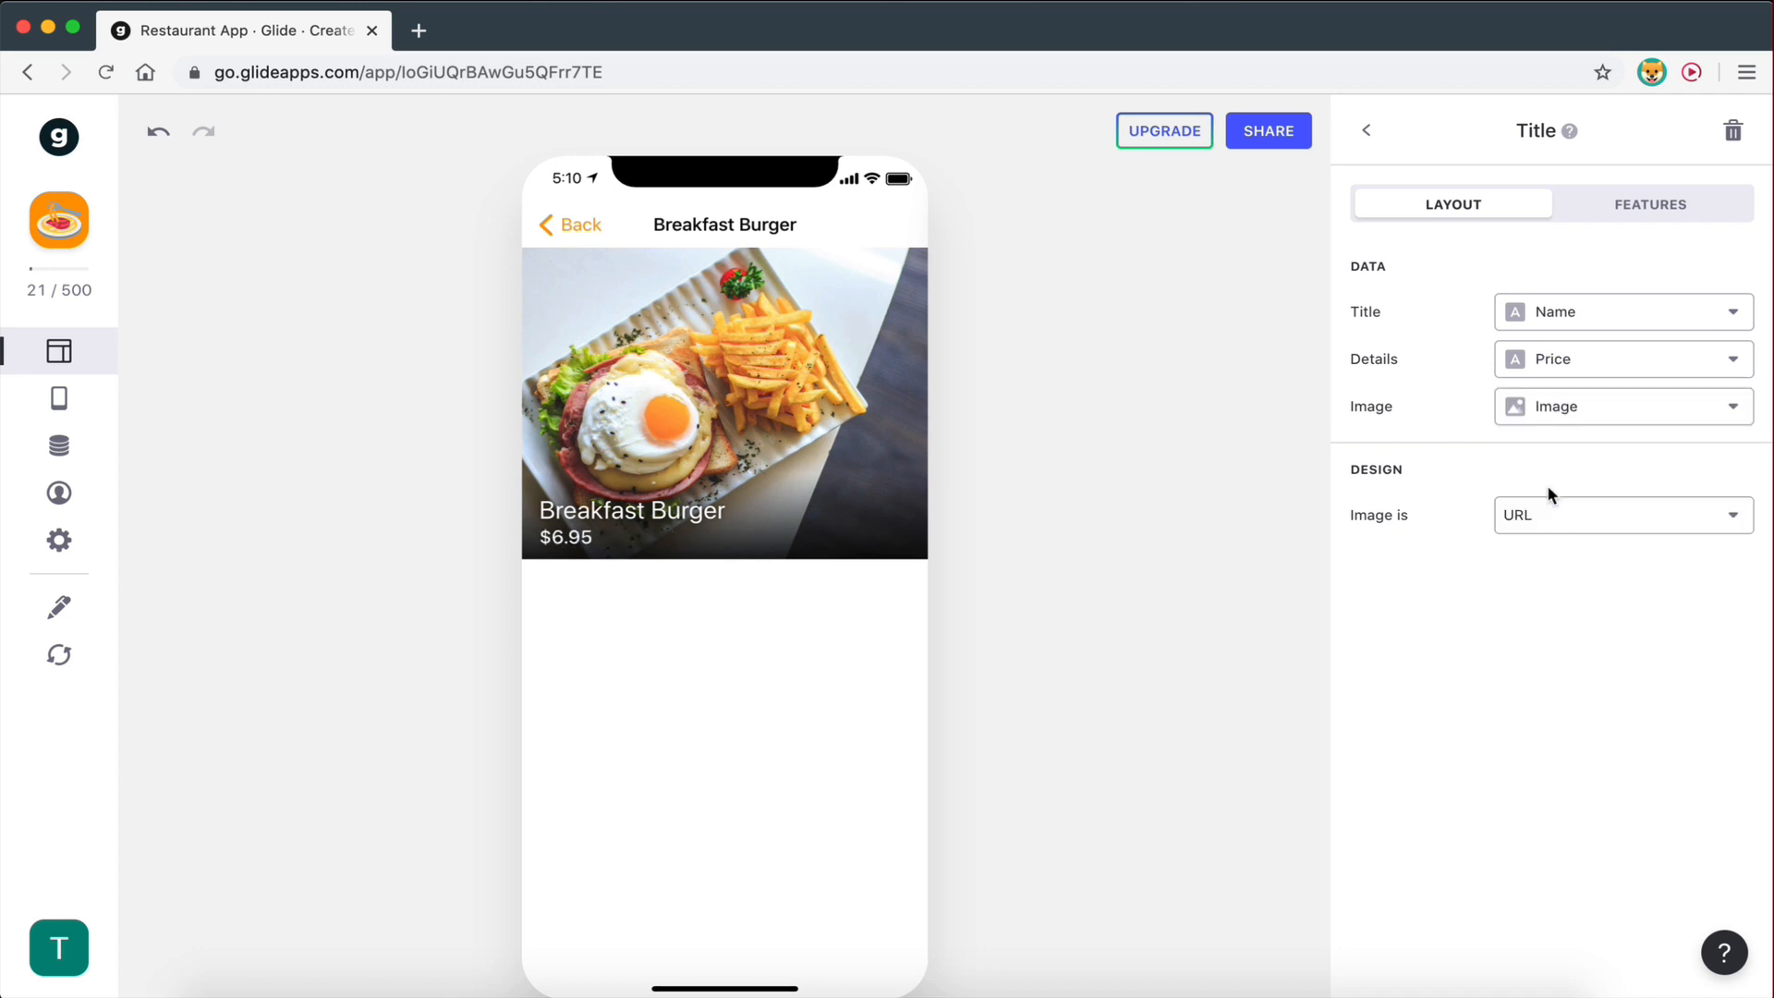
click(1371, 136)
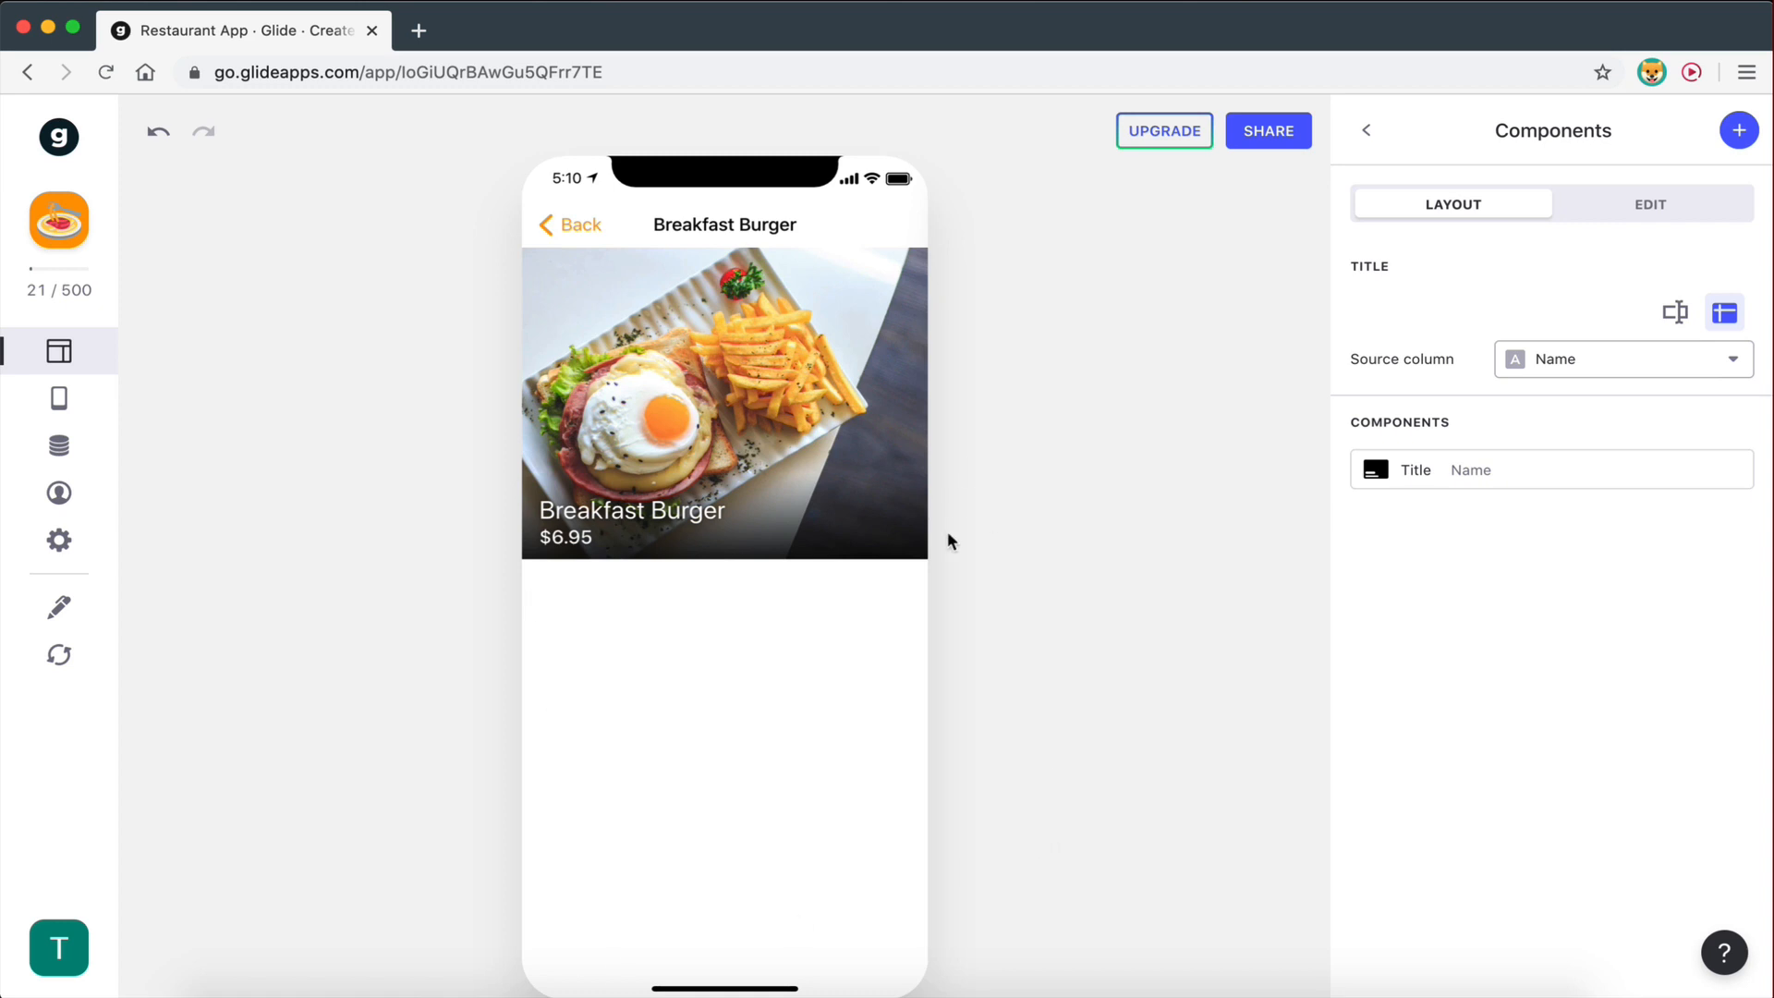
- Add a Text component sourced from the Description column, showing 'Topped with 2 Fried Eggs'
click(1740, 130)
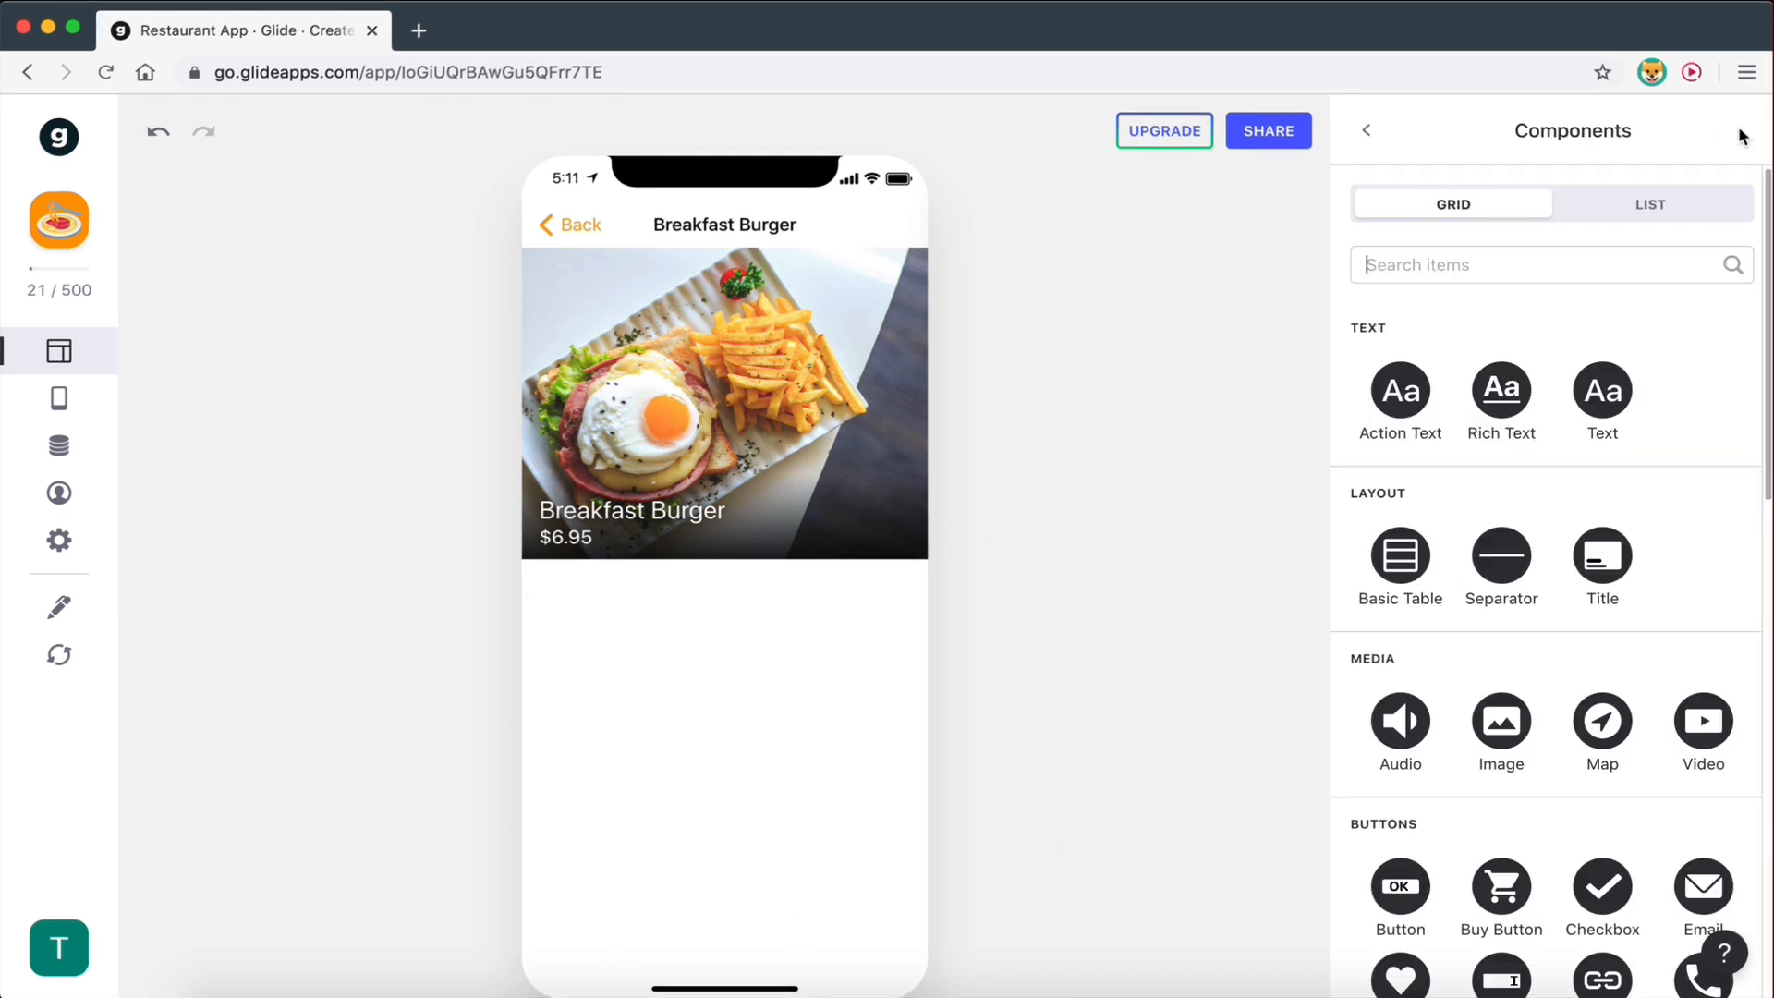
scroll(1558, 647, down, 1)
scroll(1559, 628, up, 1)
click(1606, 389)
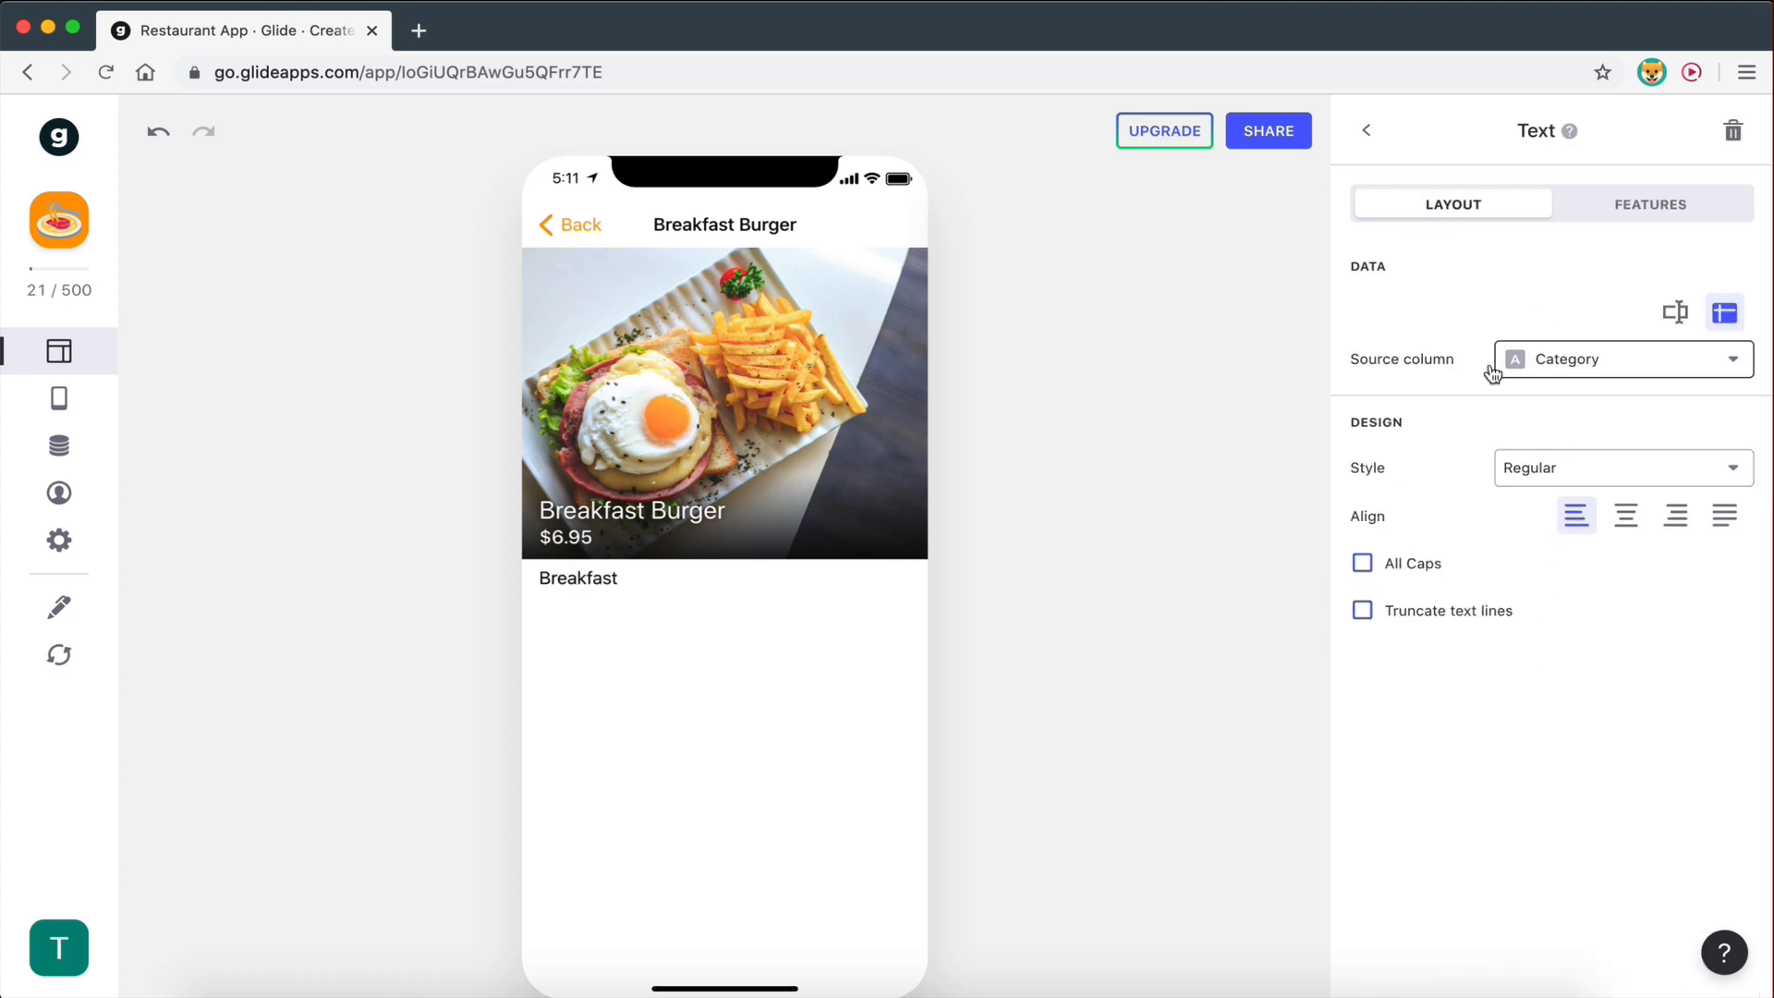
click(1576, 362)
click(1569, 547)
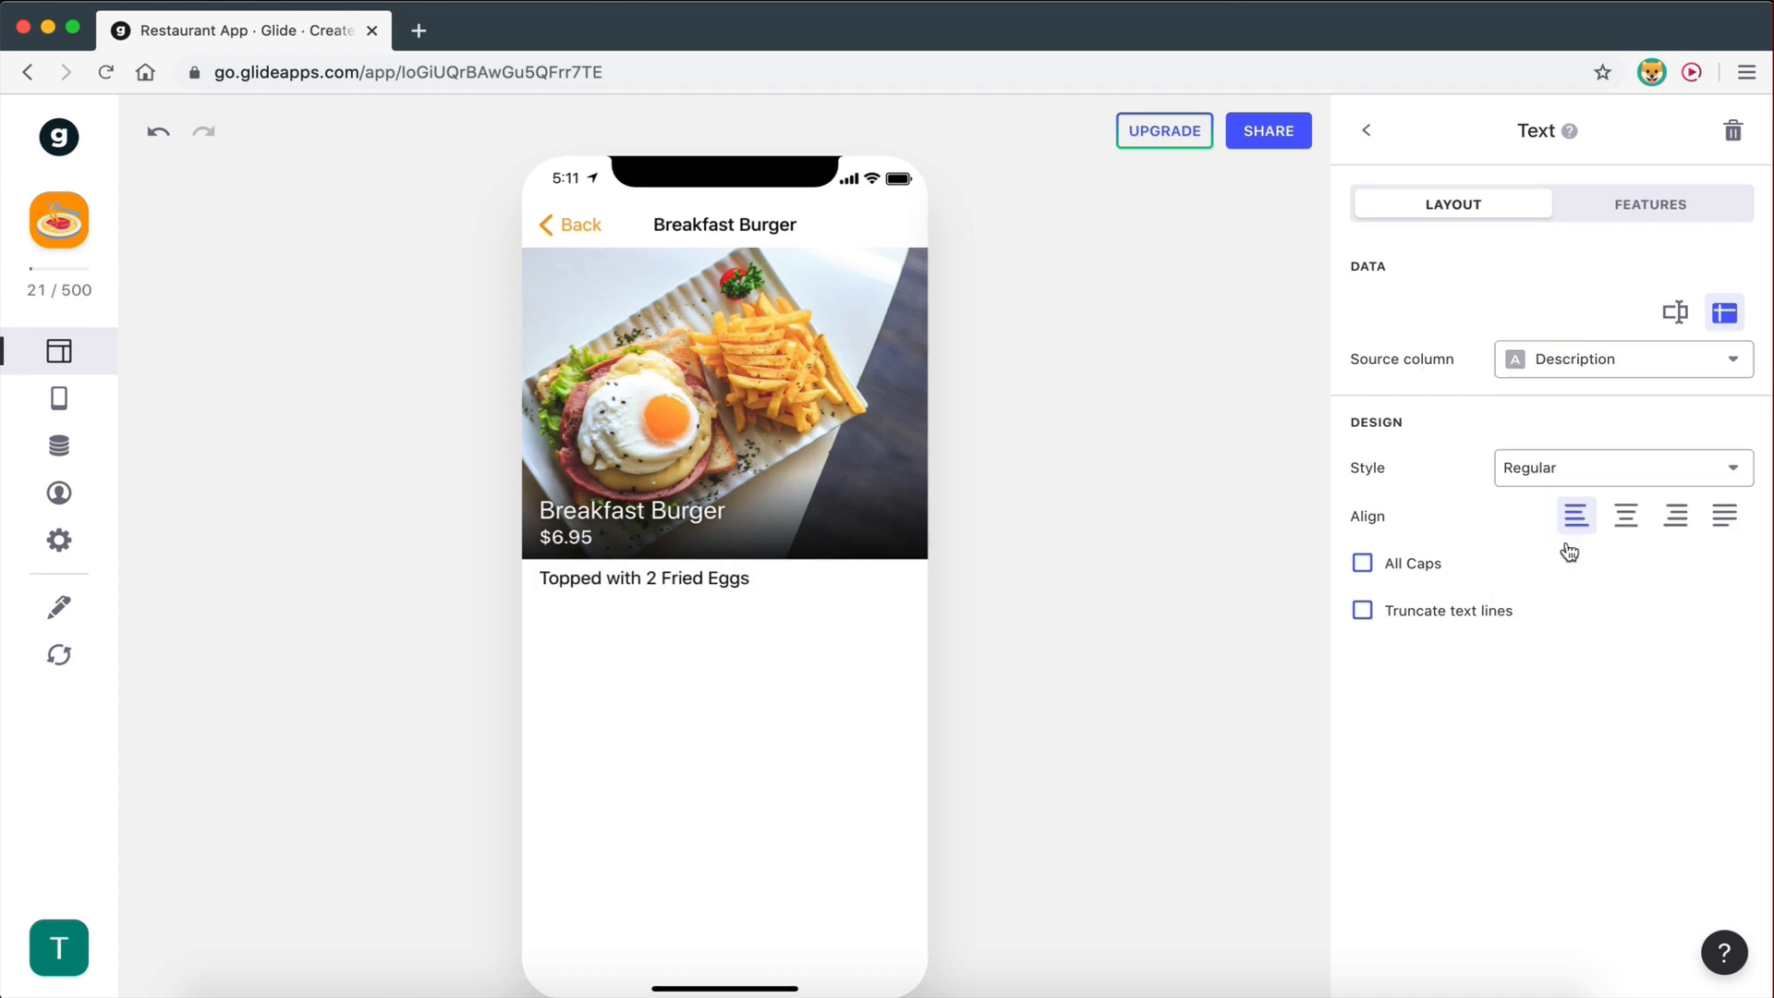
key(ctrl+Right)
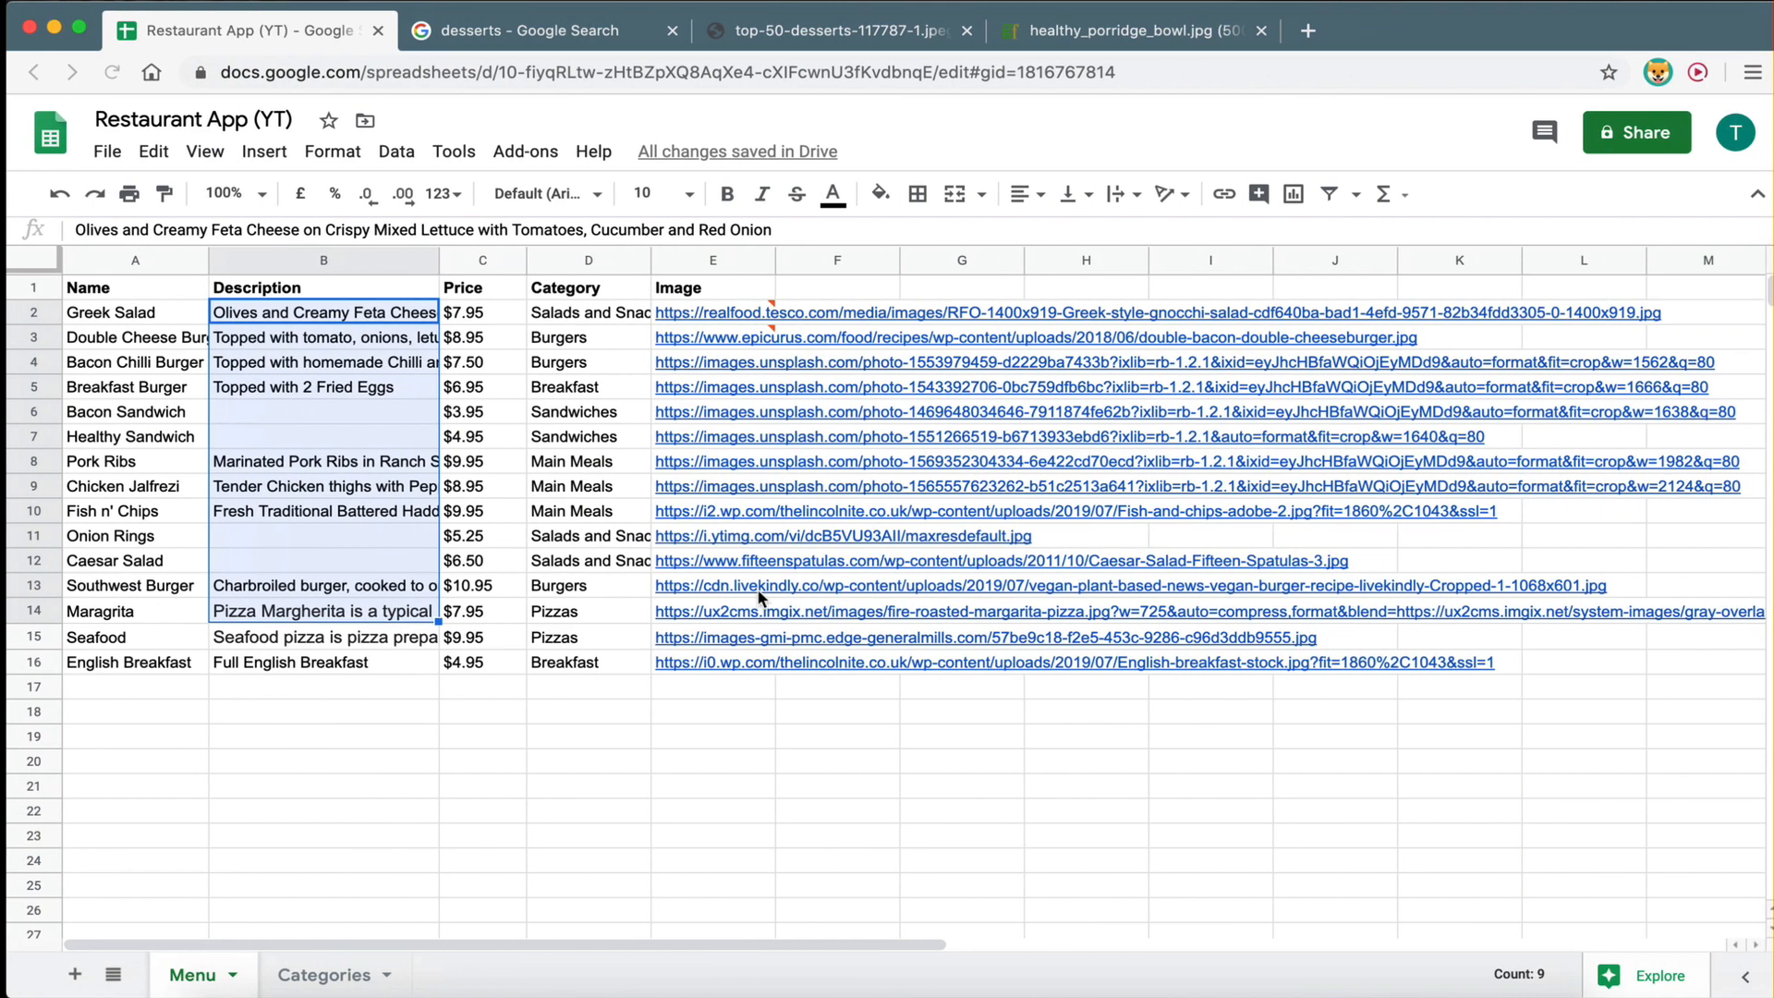
- Select cell B5 and generate a Lorem ipsum placeholder paragraph in a text editor, selecting it
click(689, 590)
click(347, 397)
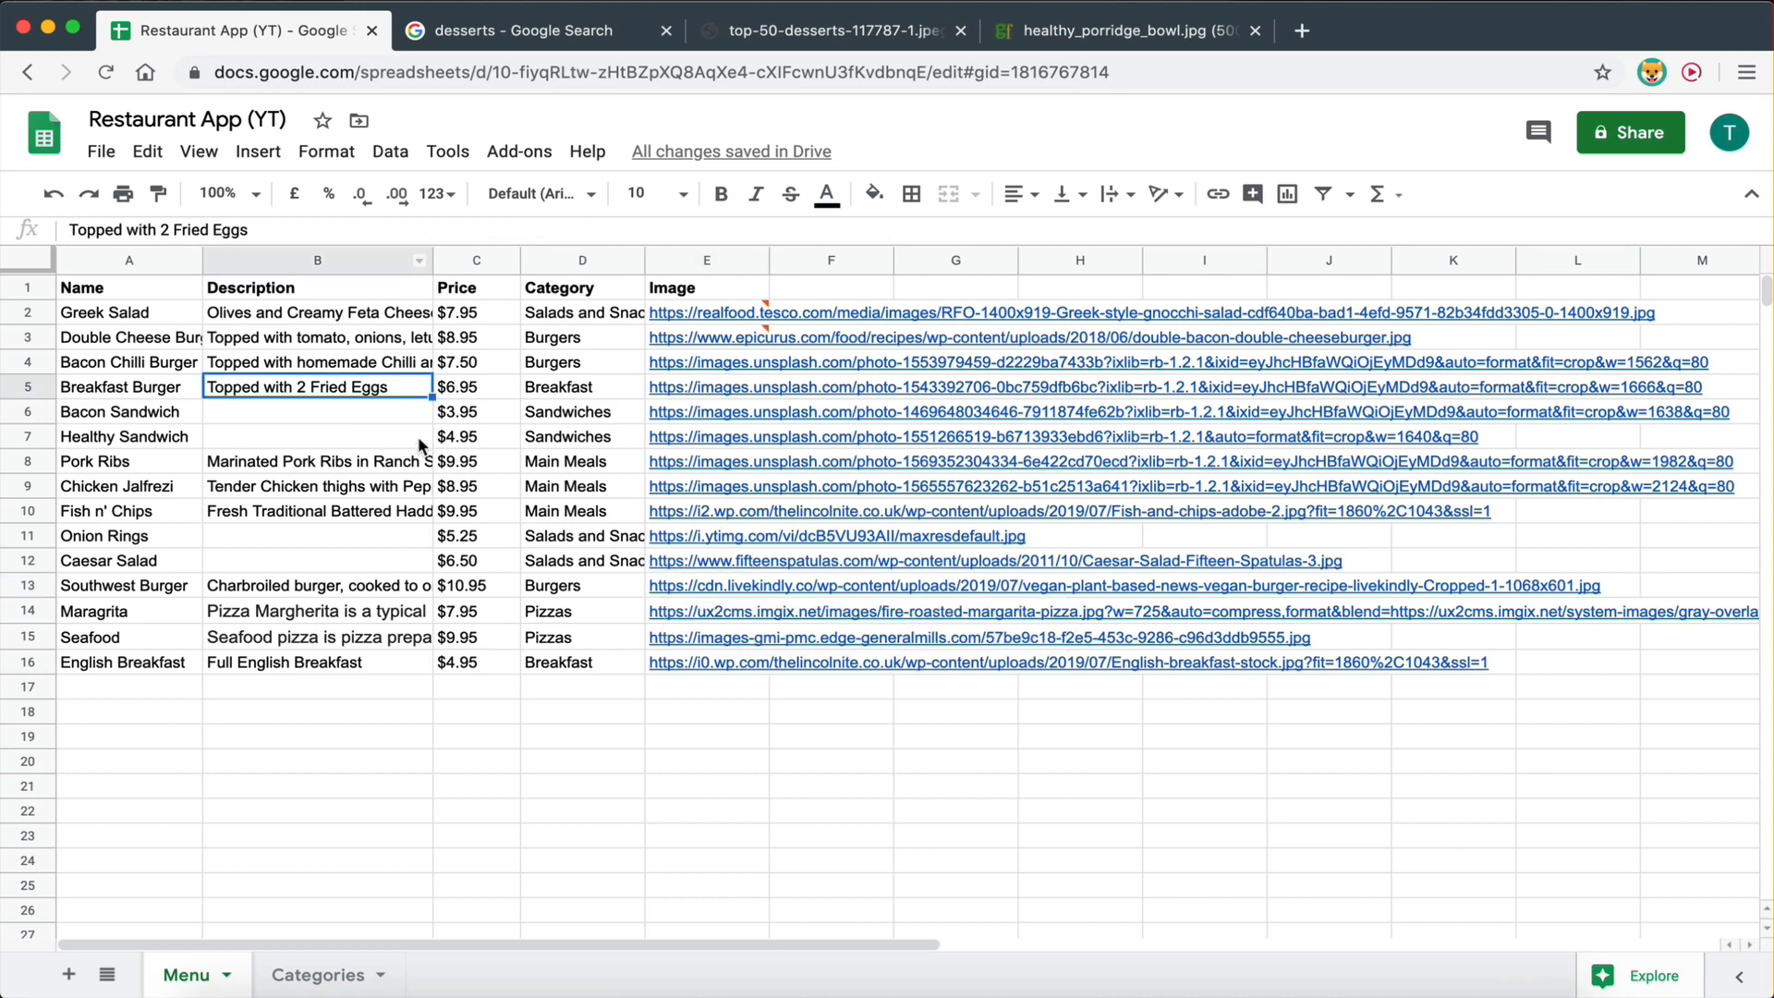
click(943, 982)
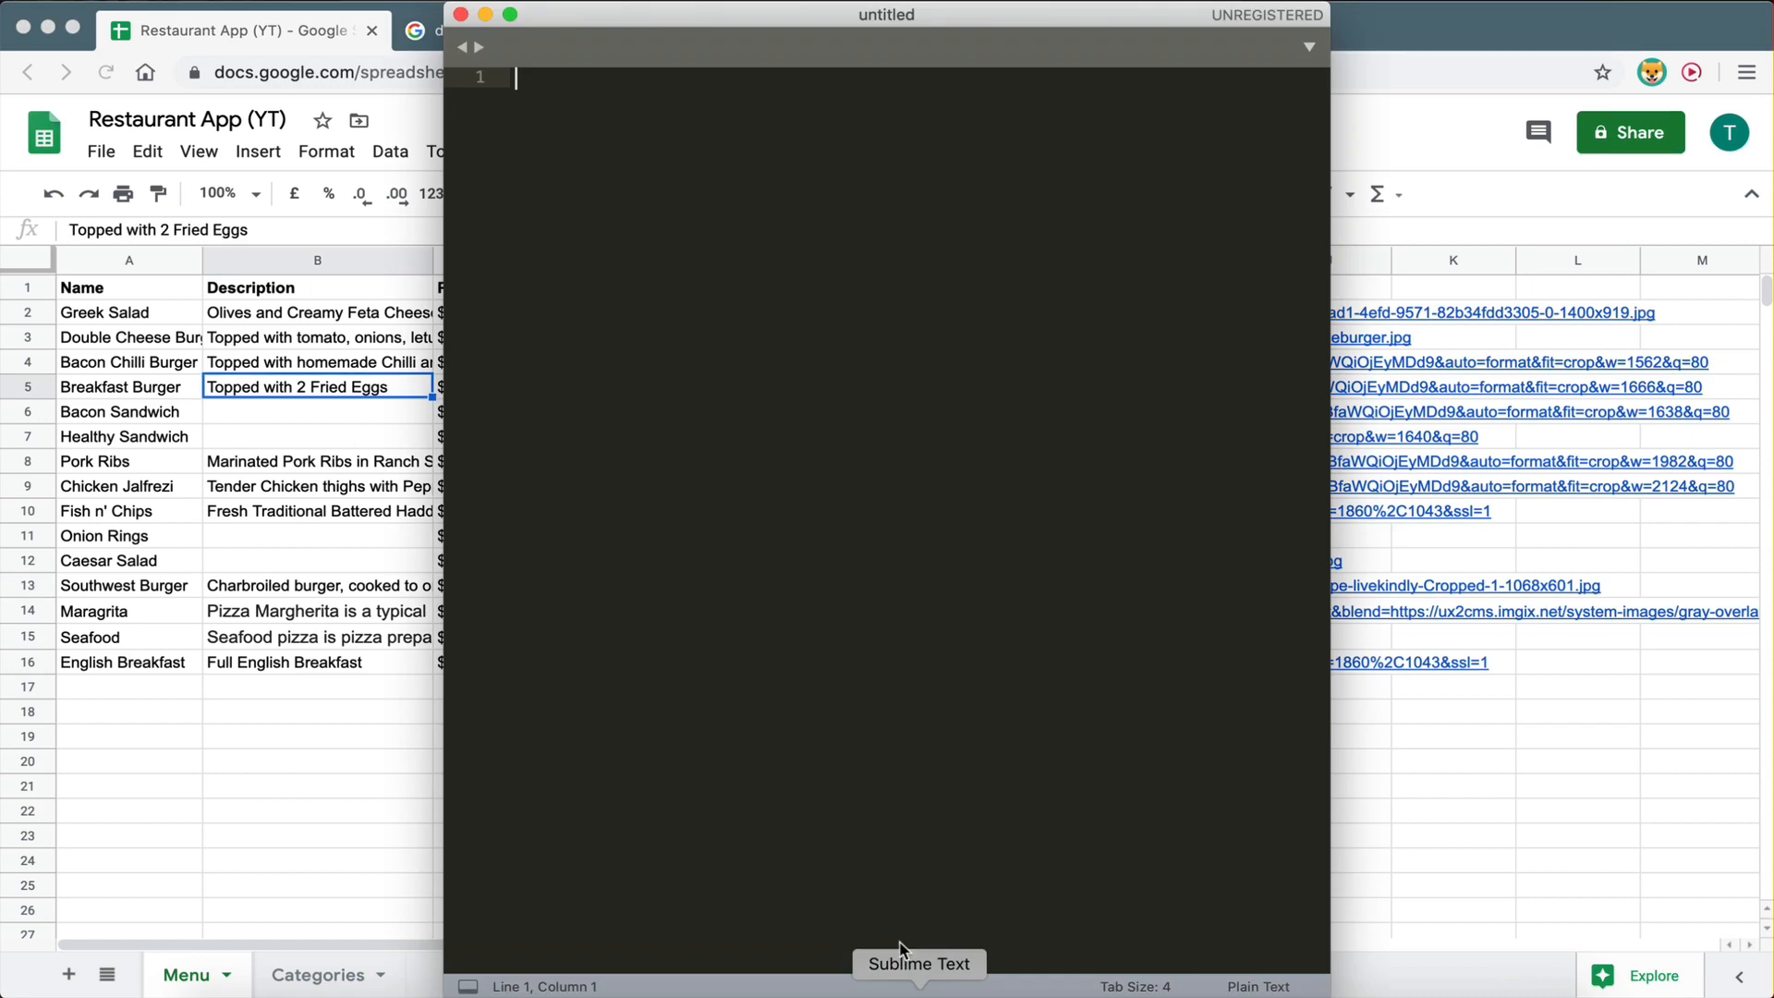
text(lorem)
key(Tab)
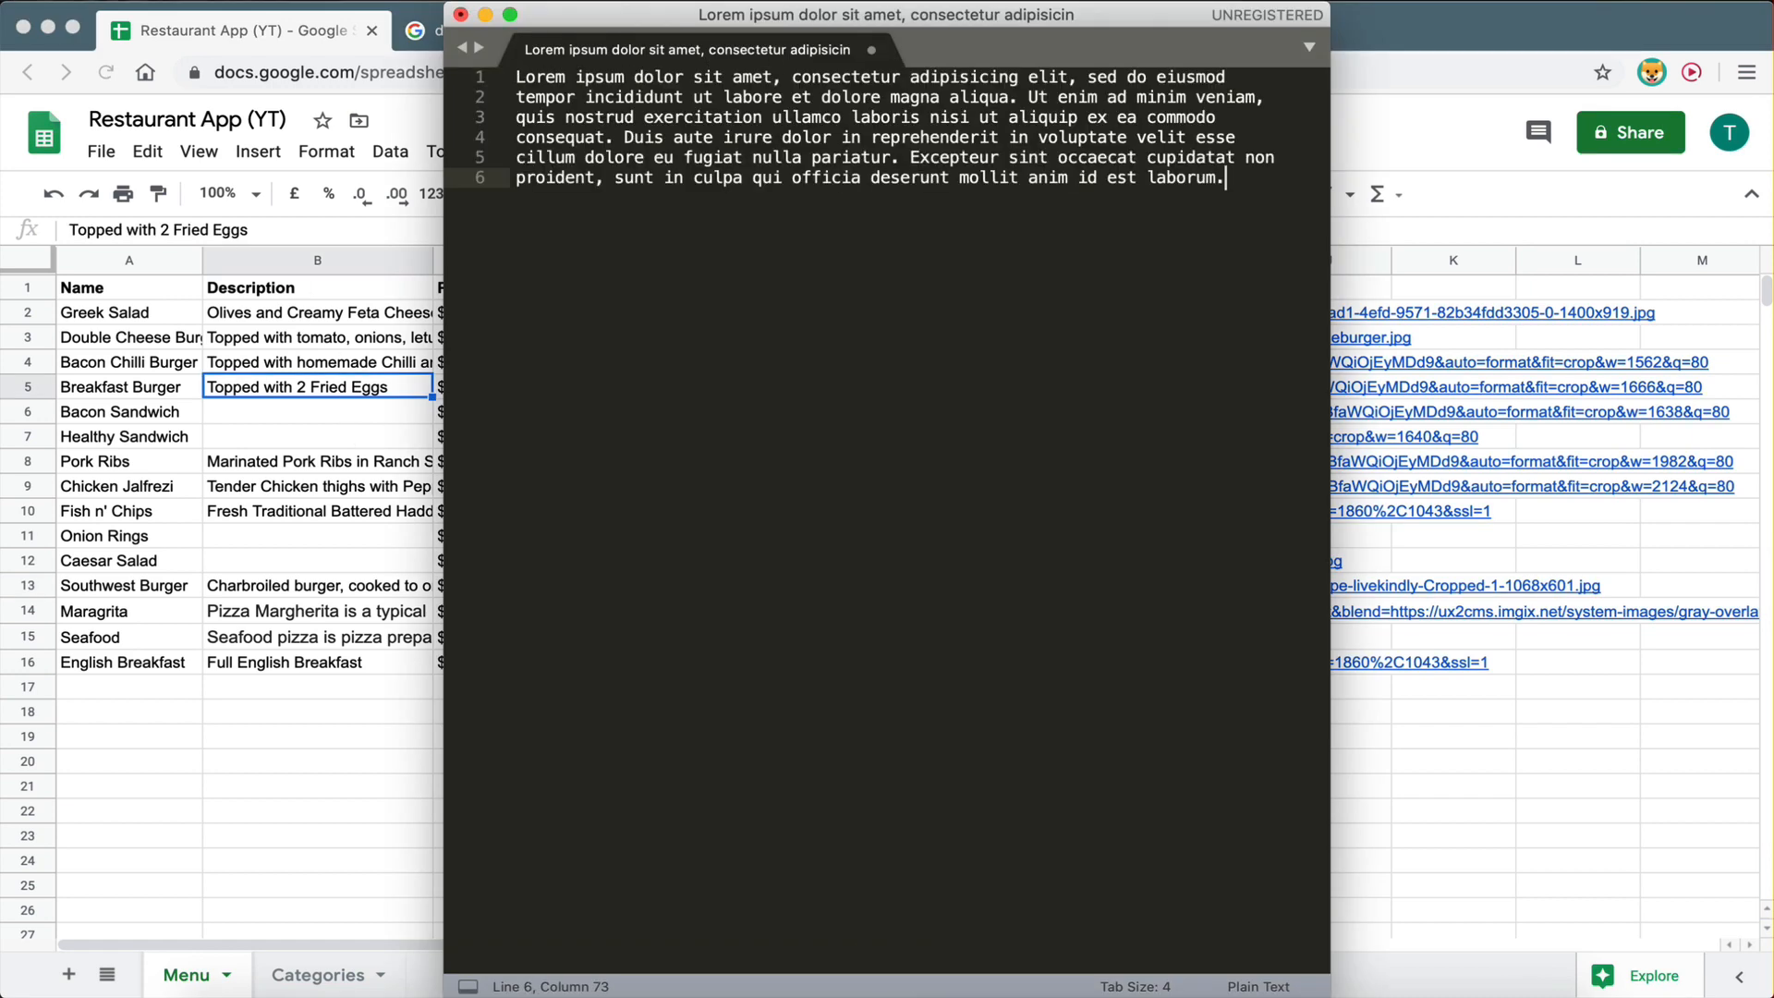
drag(1237, 182, 514, 72)
key(super+c)
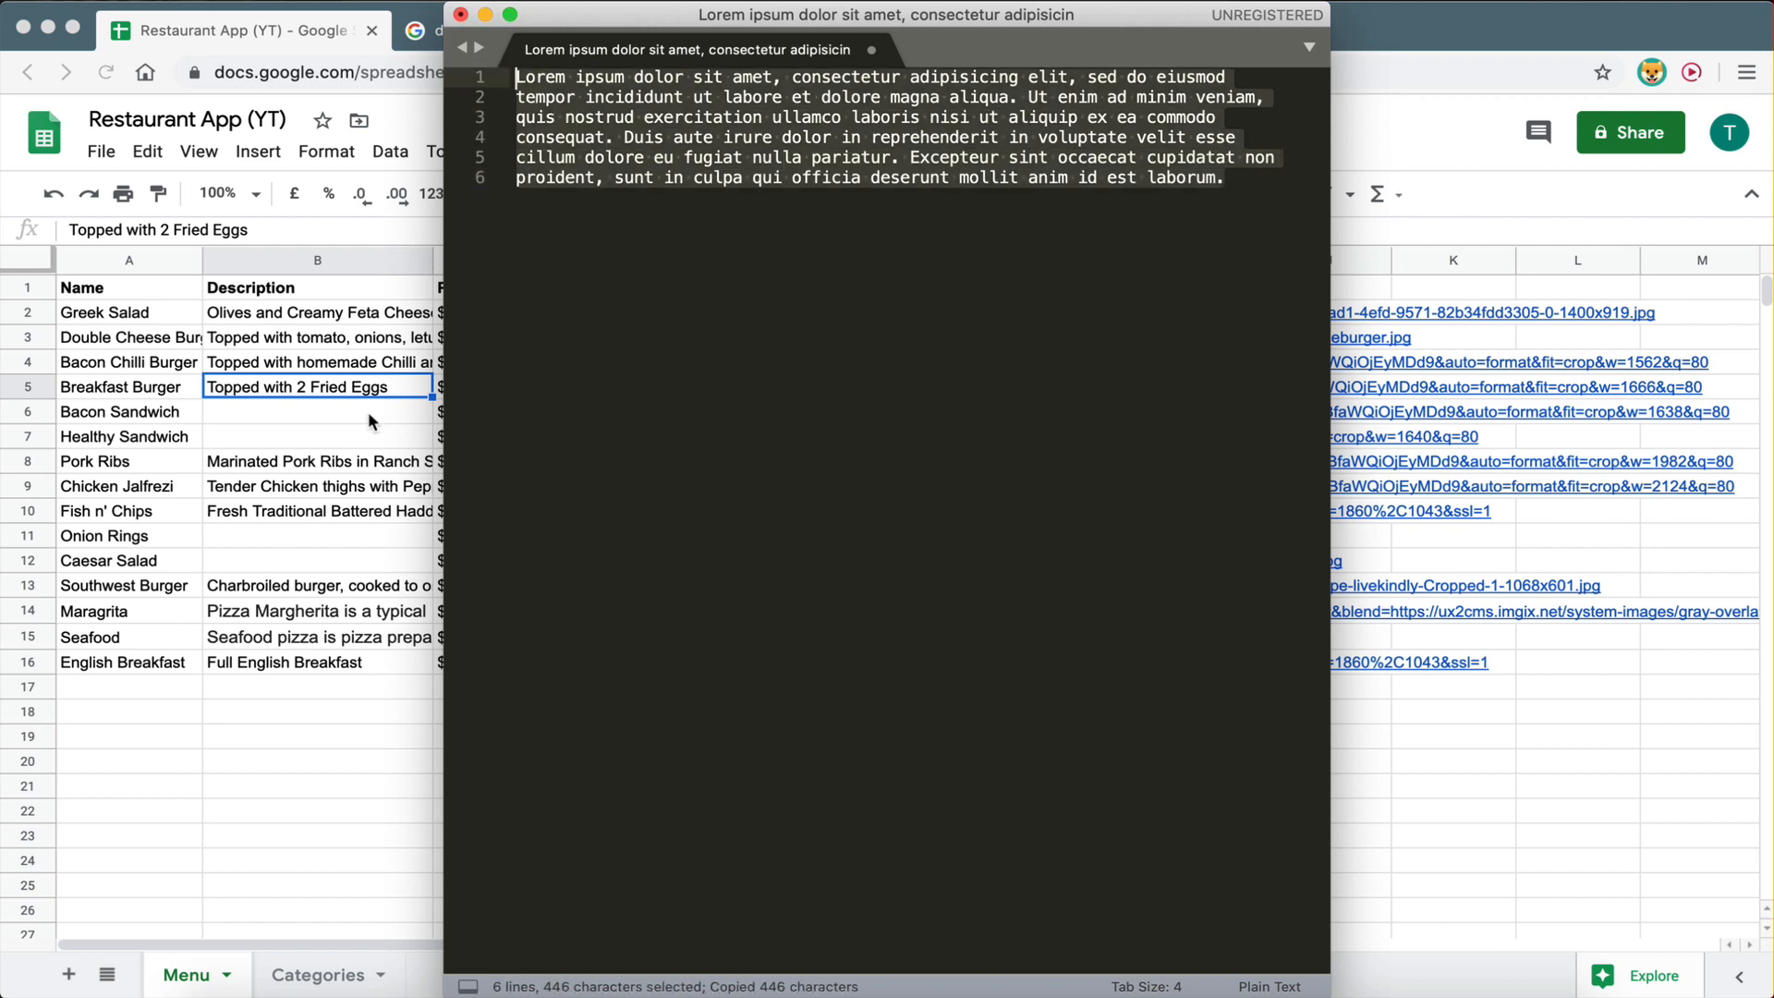
- Append the Lorem ipsum text to the Breakfast Burger description in B5, then reload Glide's sheet data
click(386, 399)
click(268, 231)
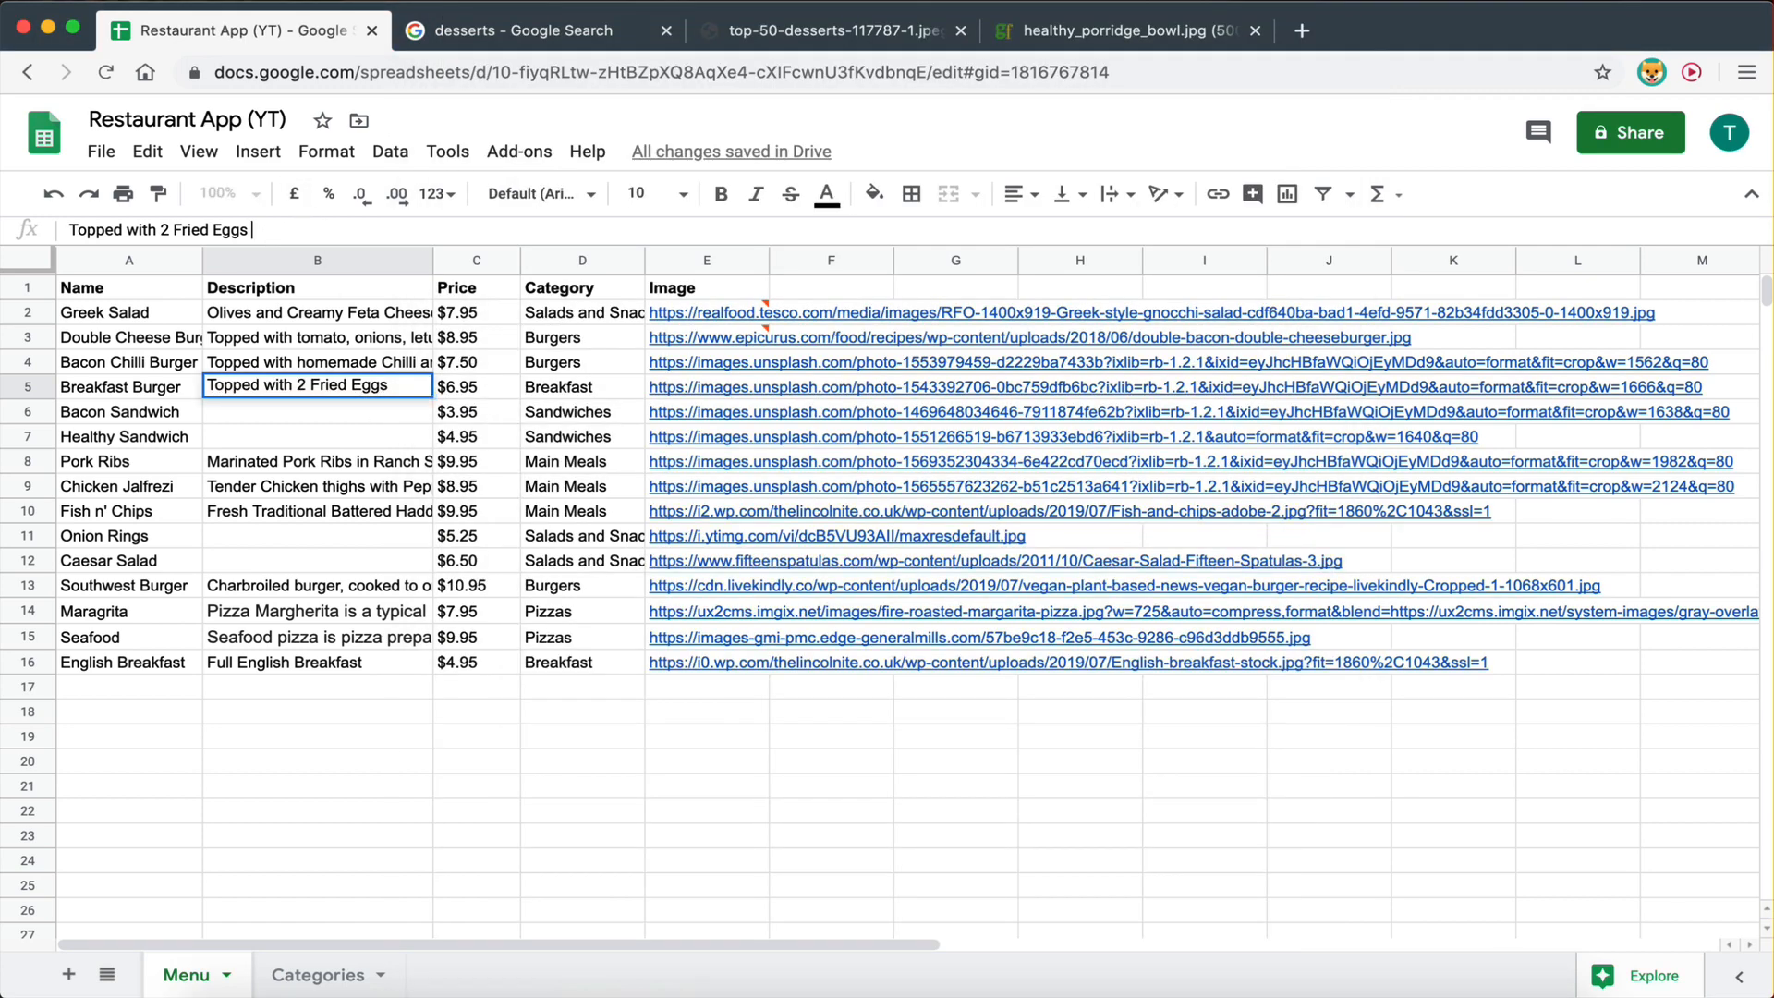
key(super+v)
click(306, 568)
key(ctrl+Left)
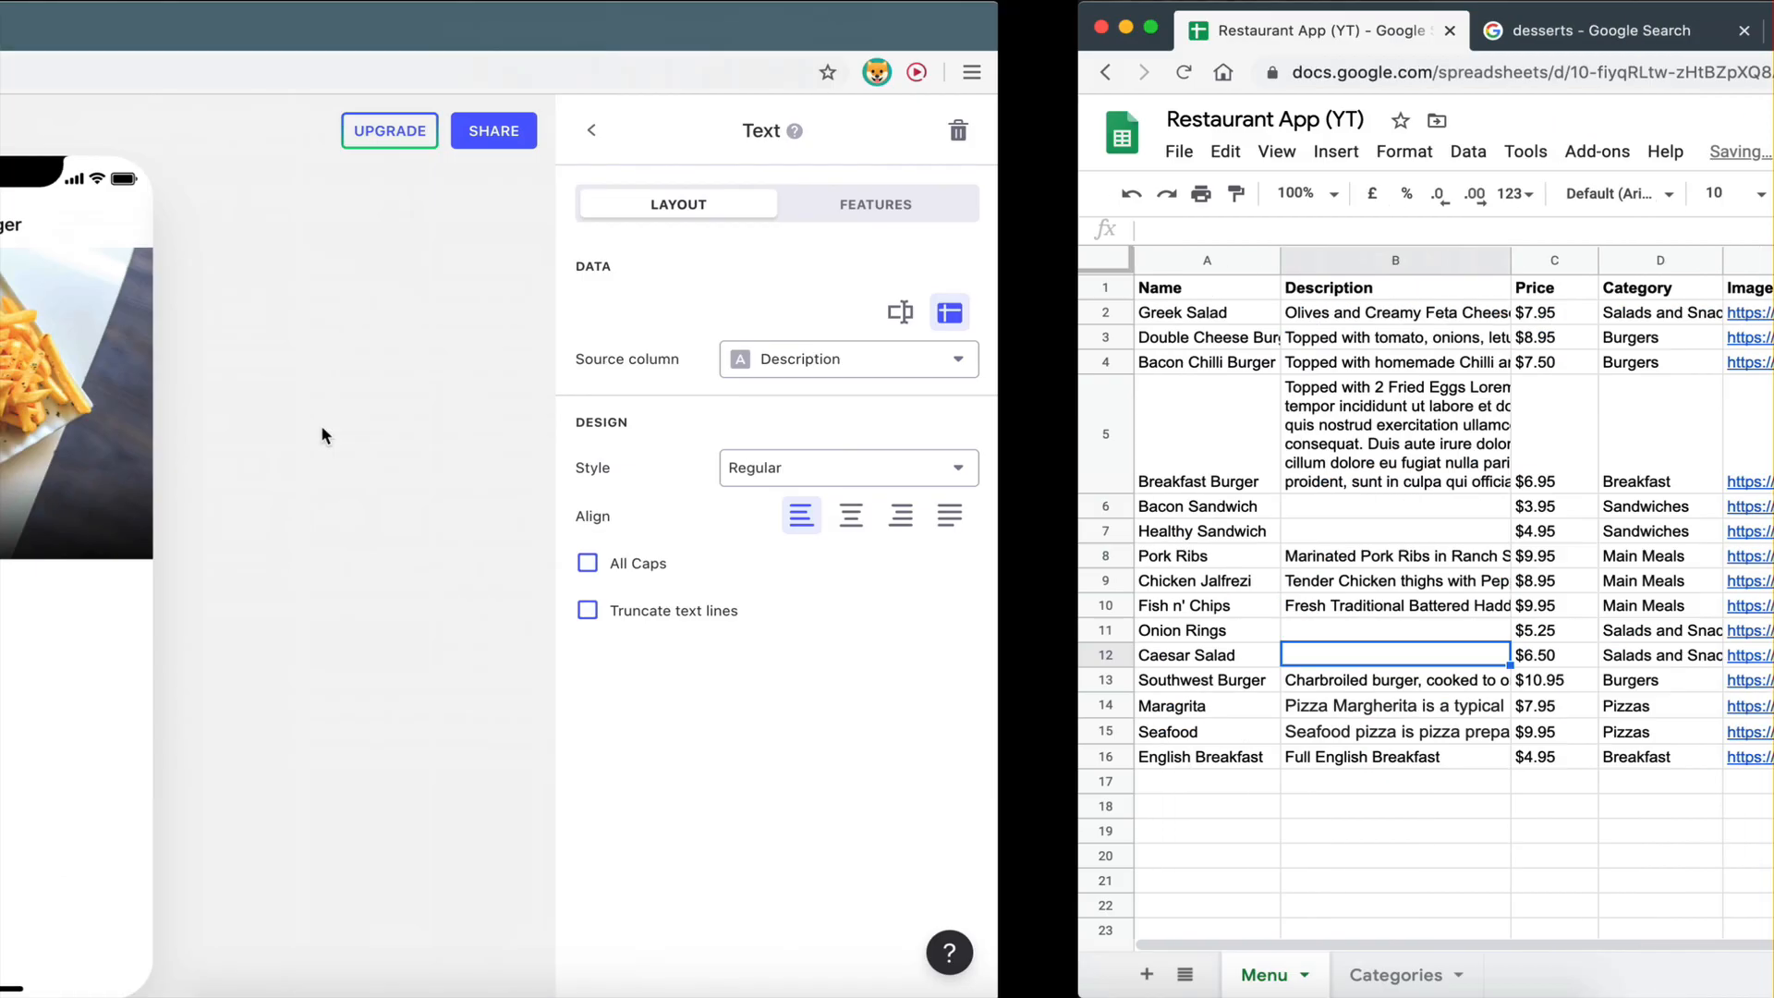
click(58, 654)
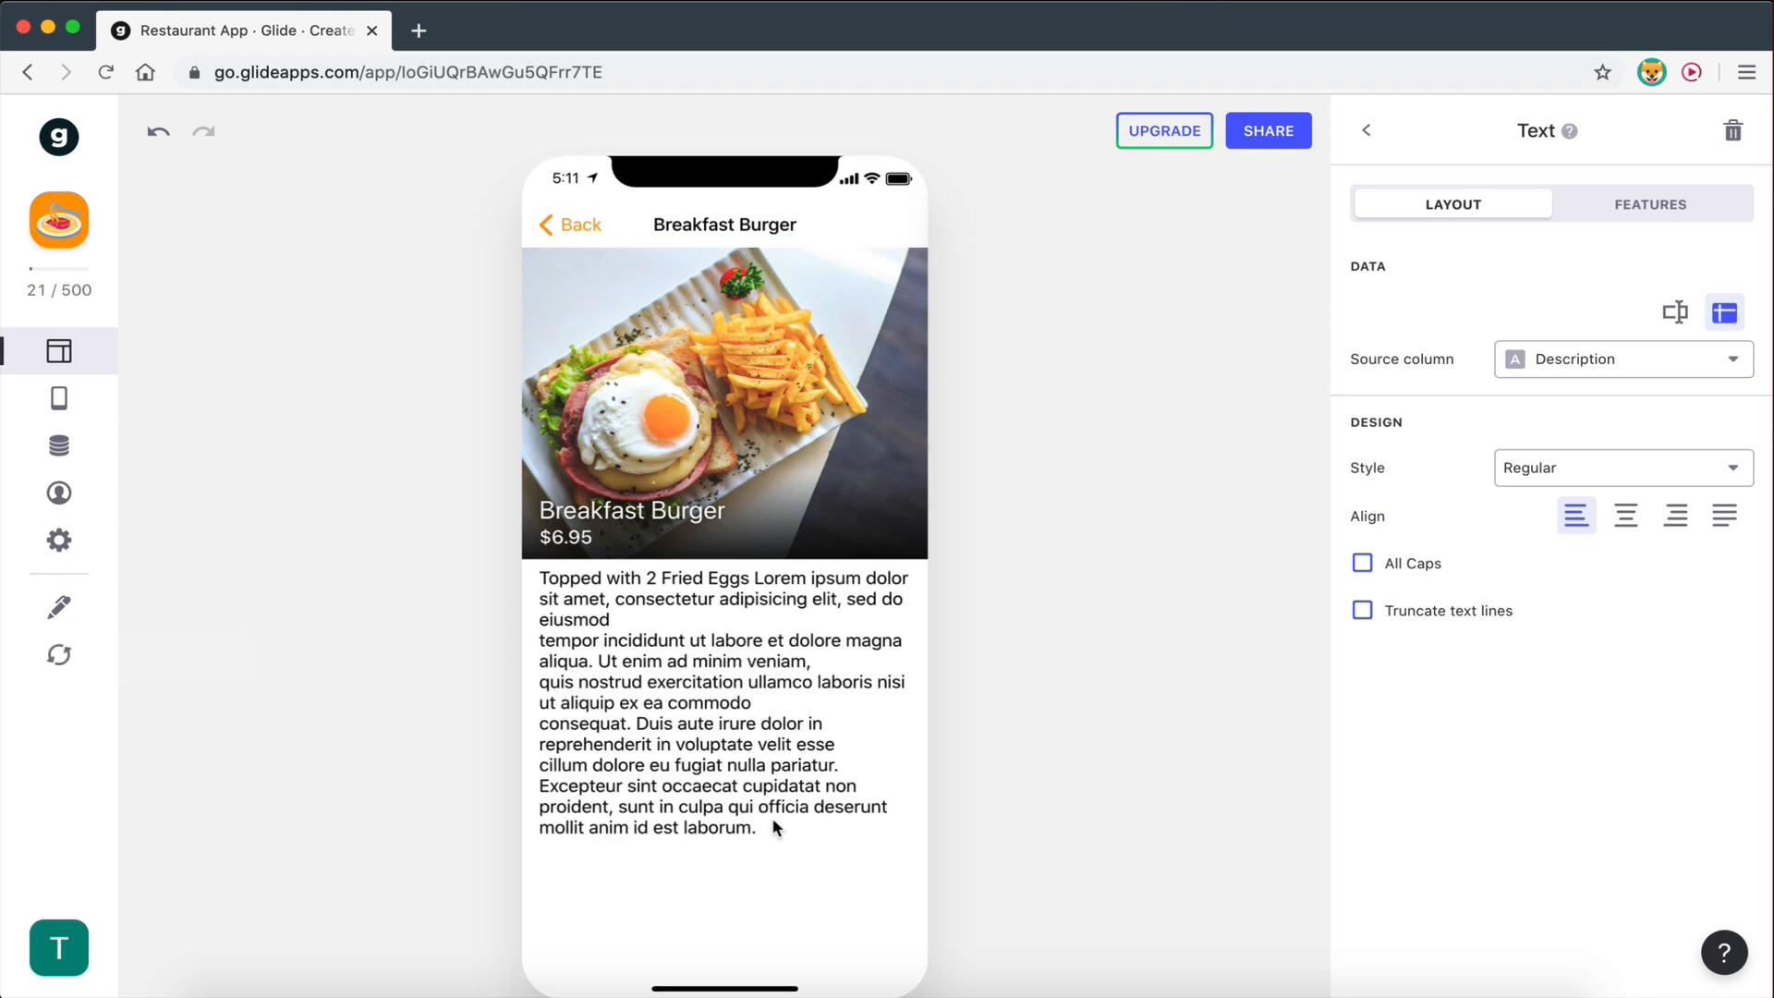
- Compare the lengthened B5 description in Sheets with Glide's Breakfast Burger detail screen
key(ctrl+Right)
click(305, 407)
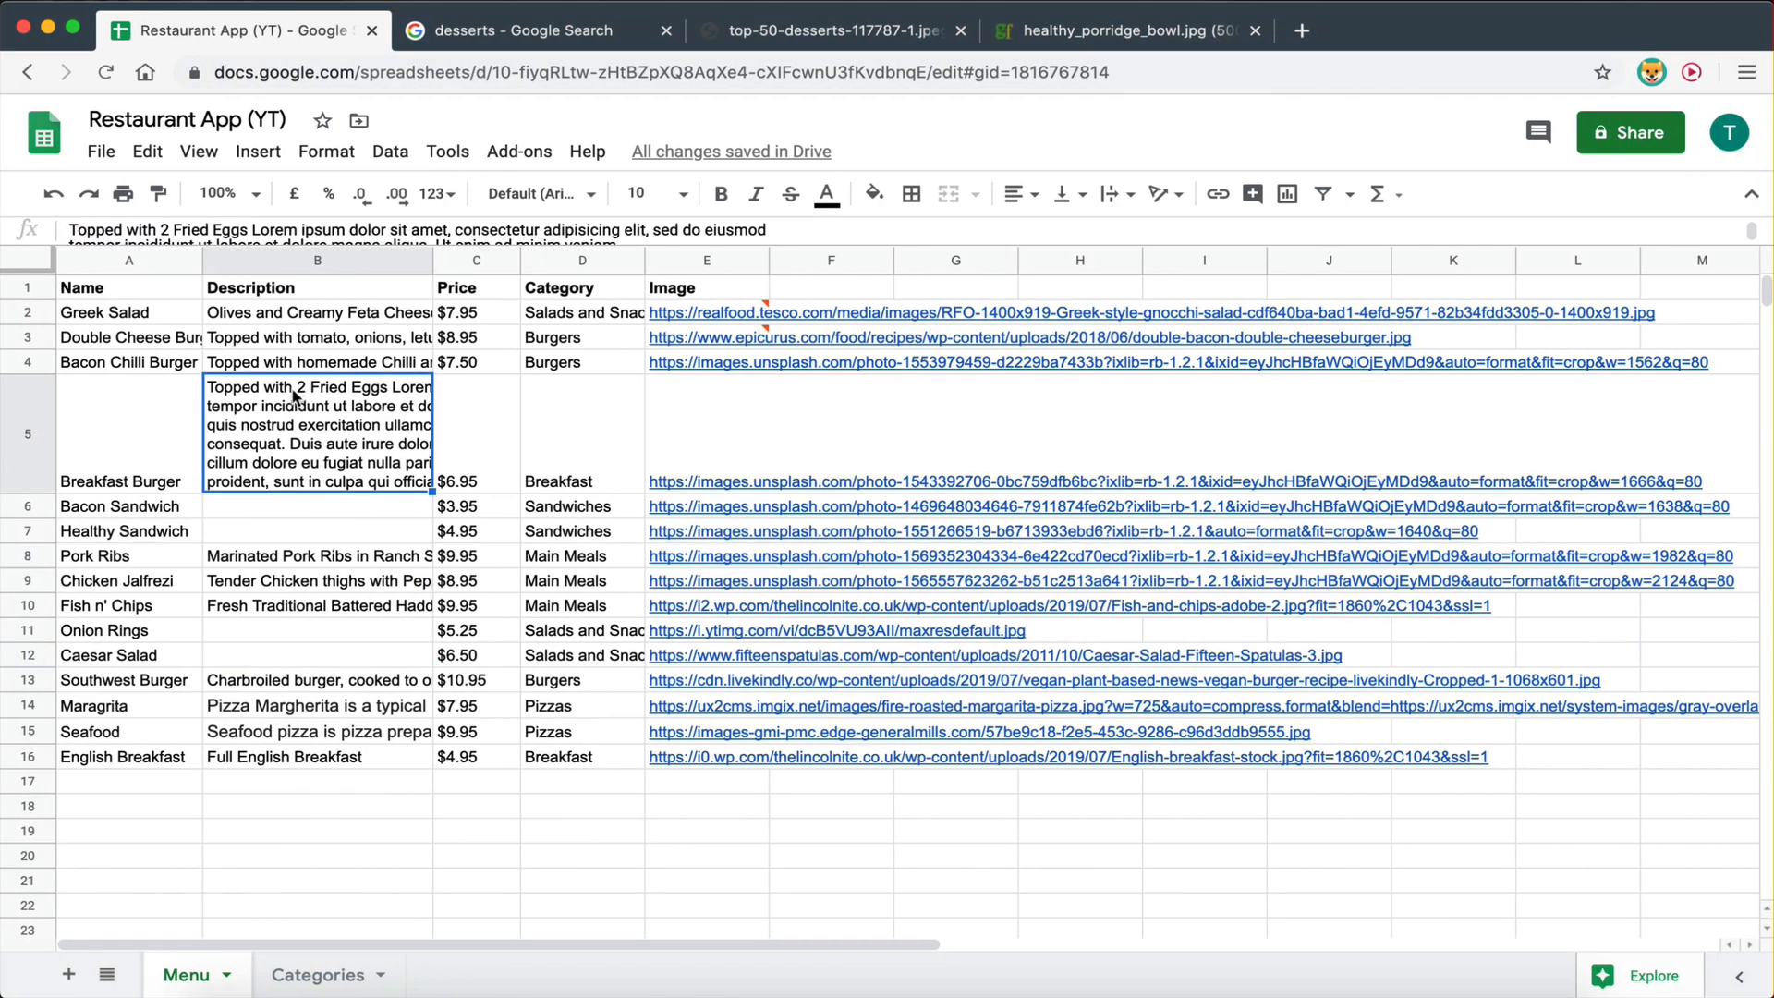
key(ctrl+Left)
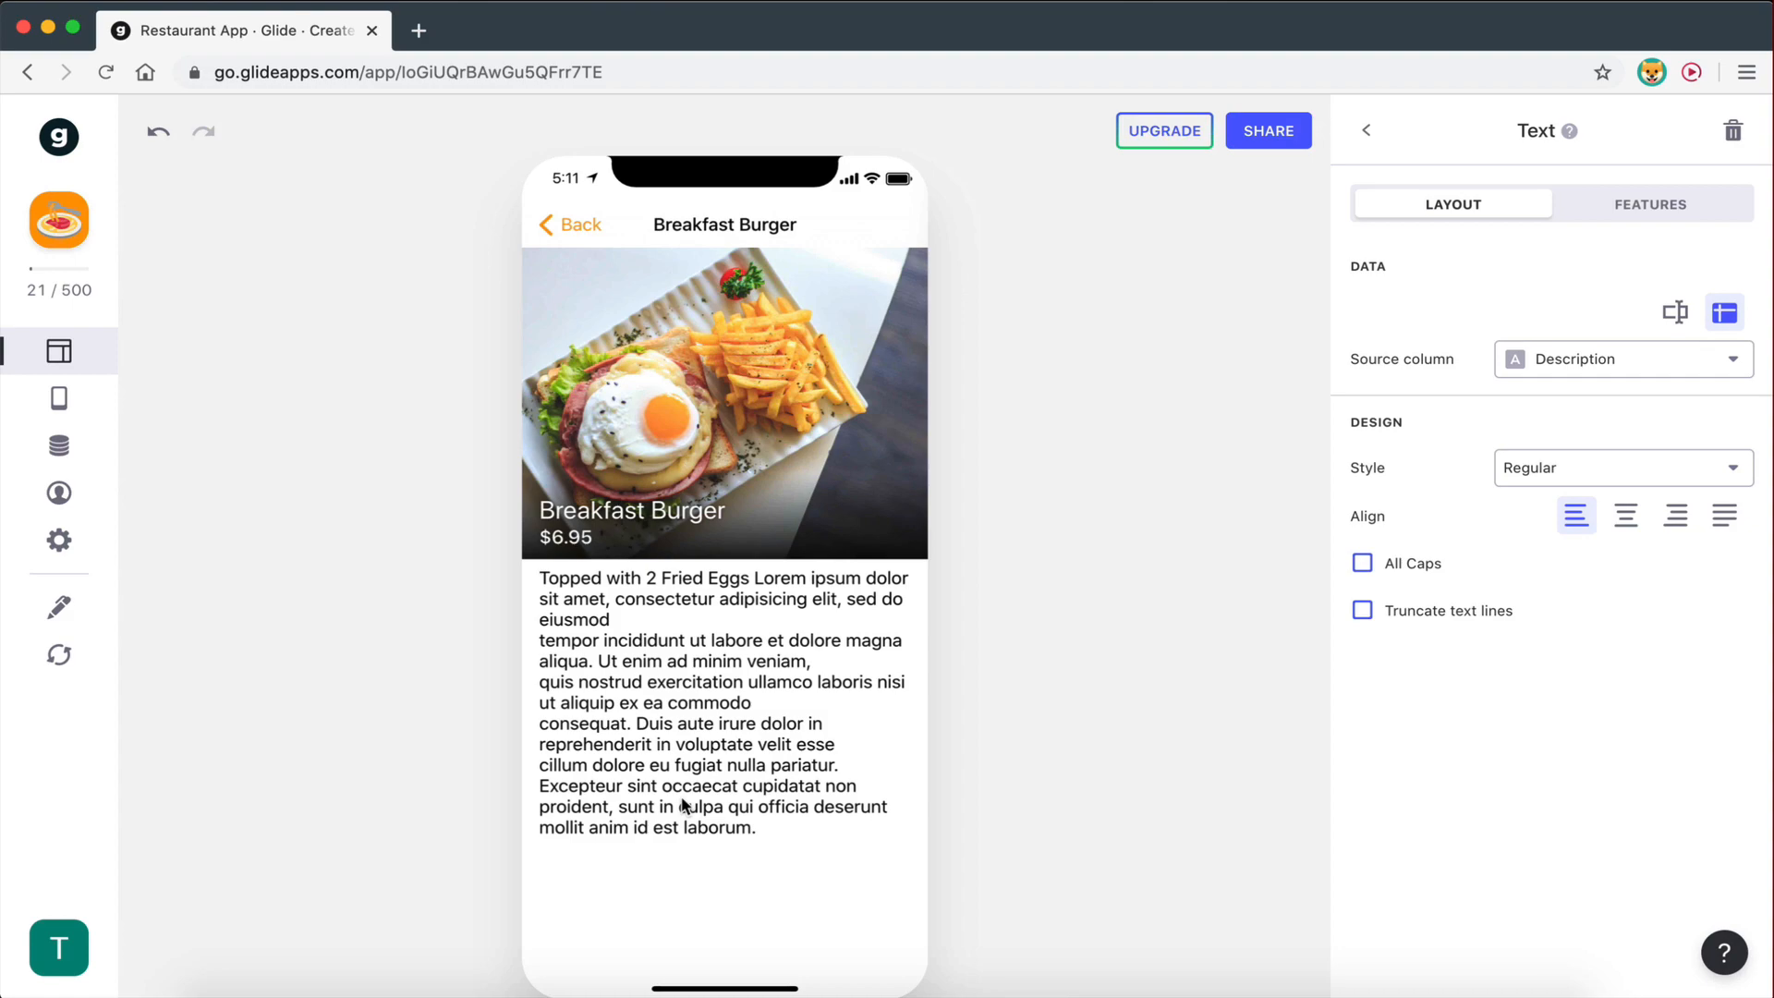
key(ctrl+Right)
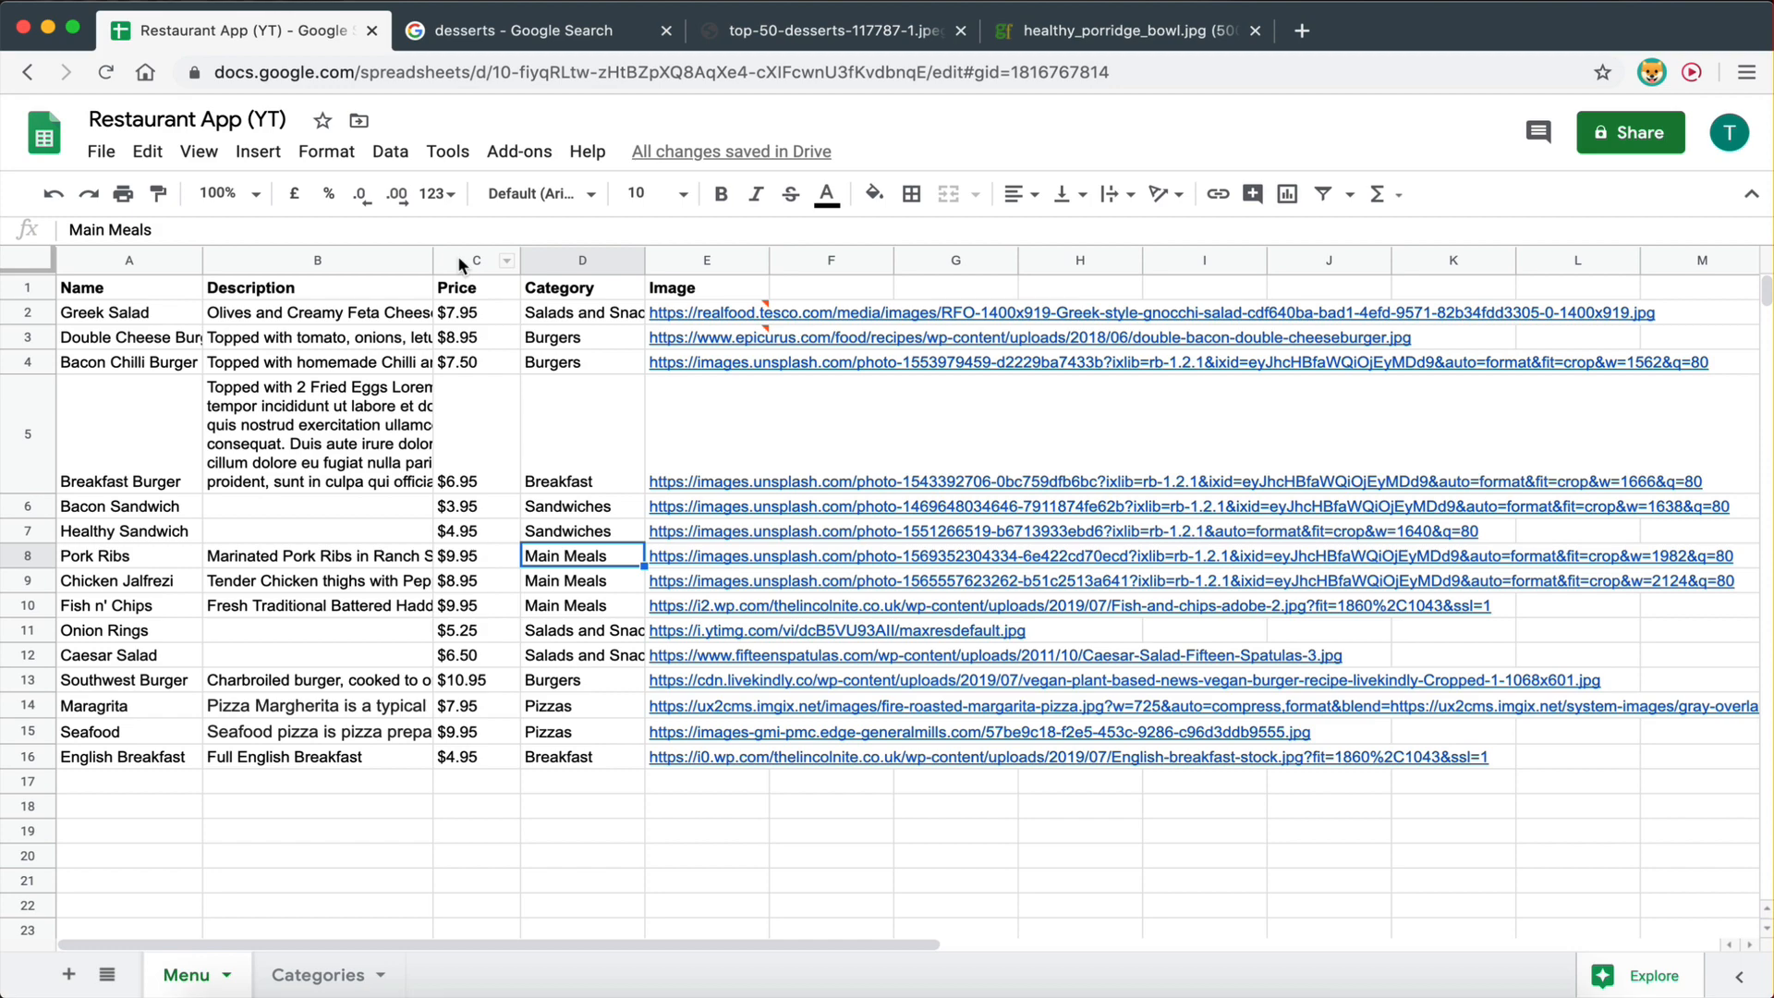
key(ctrl+Left)
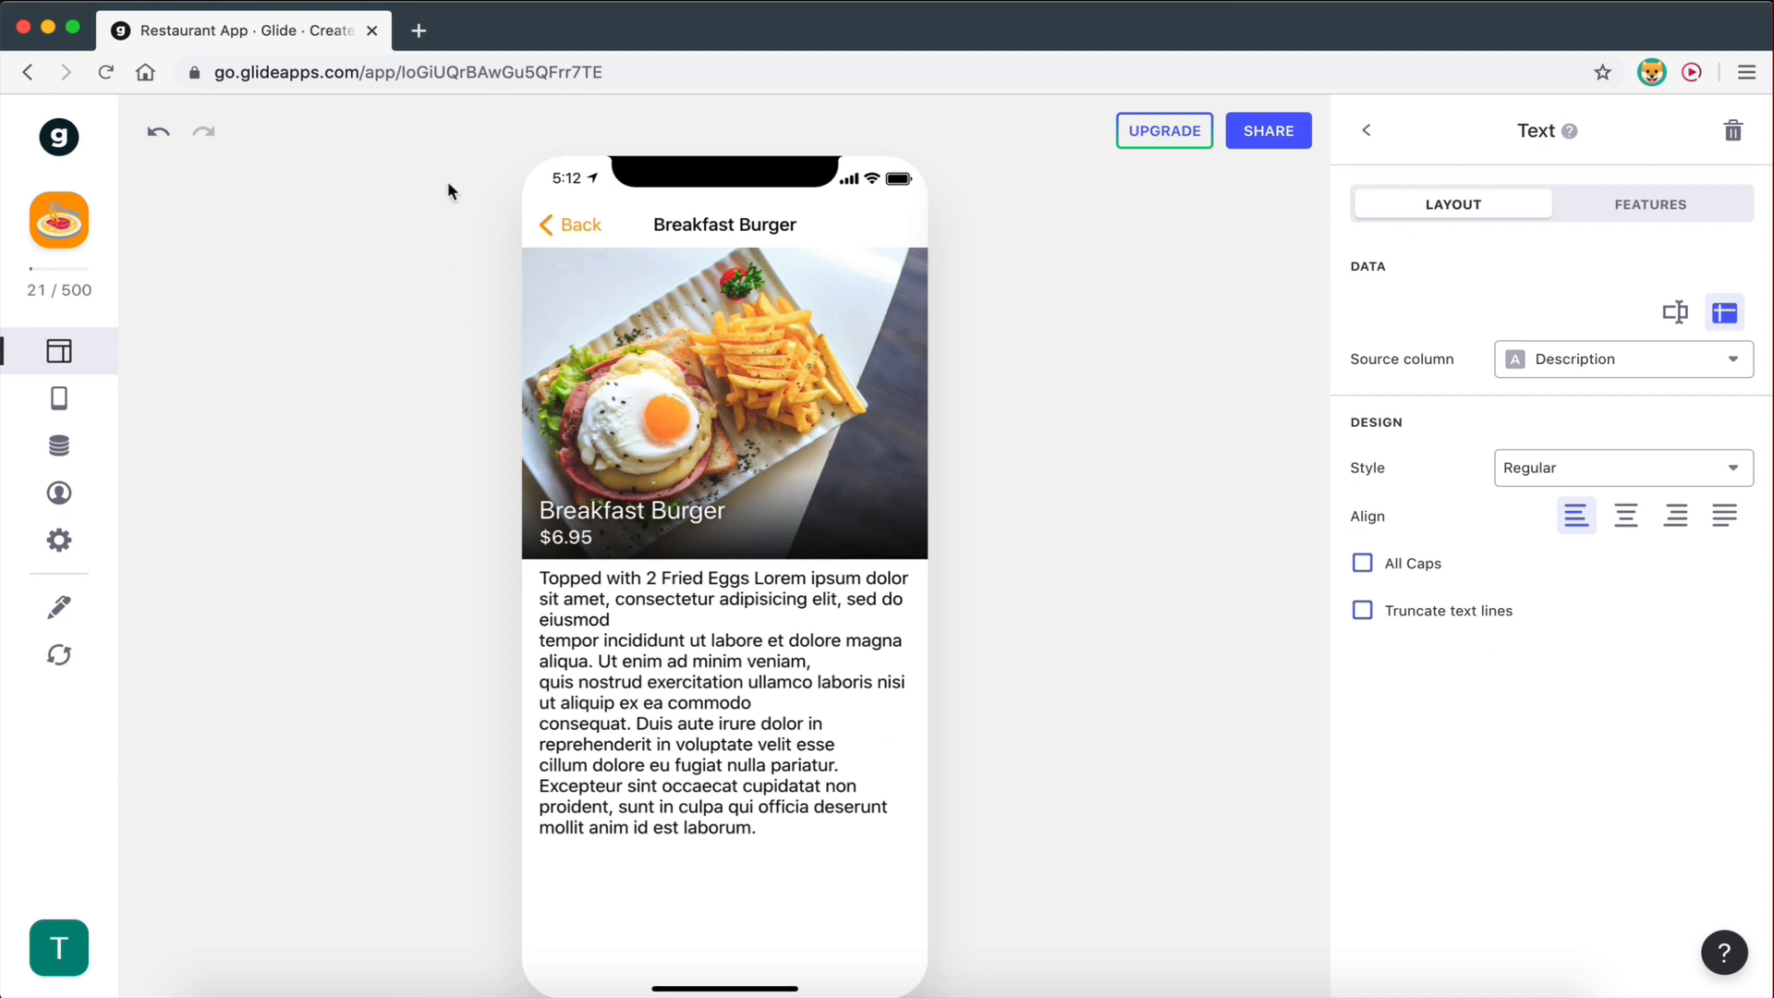
- Check the Breakfast Burger and English Breakfast detail screens, then return to the Categories tiles
click(569, 238)
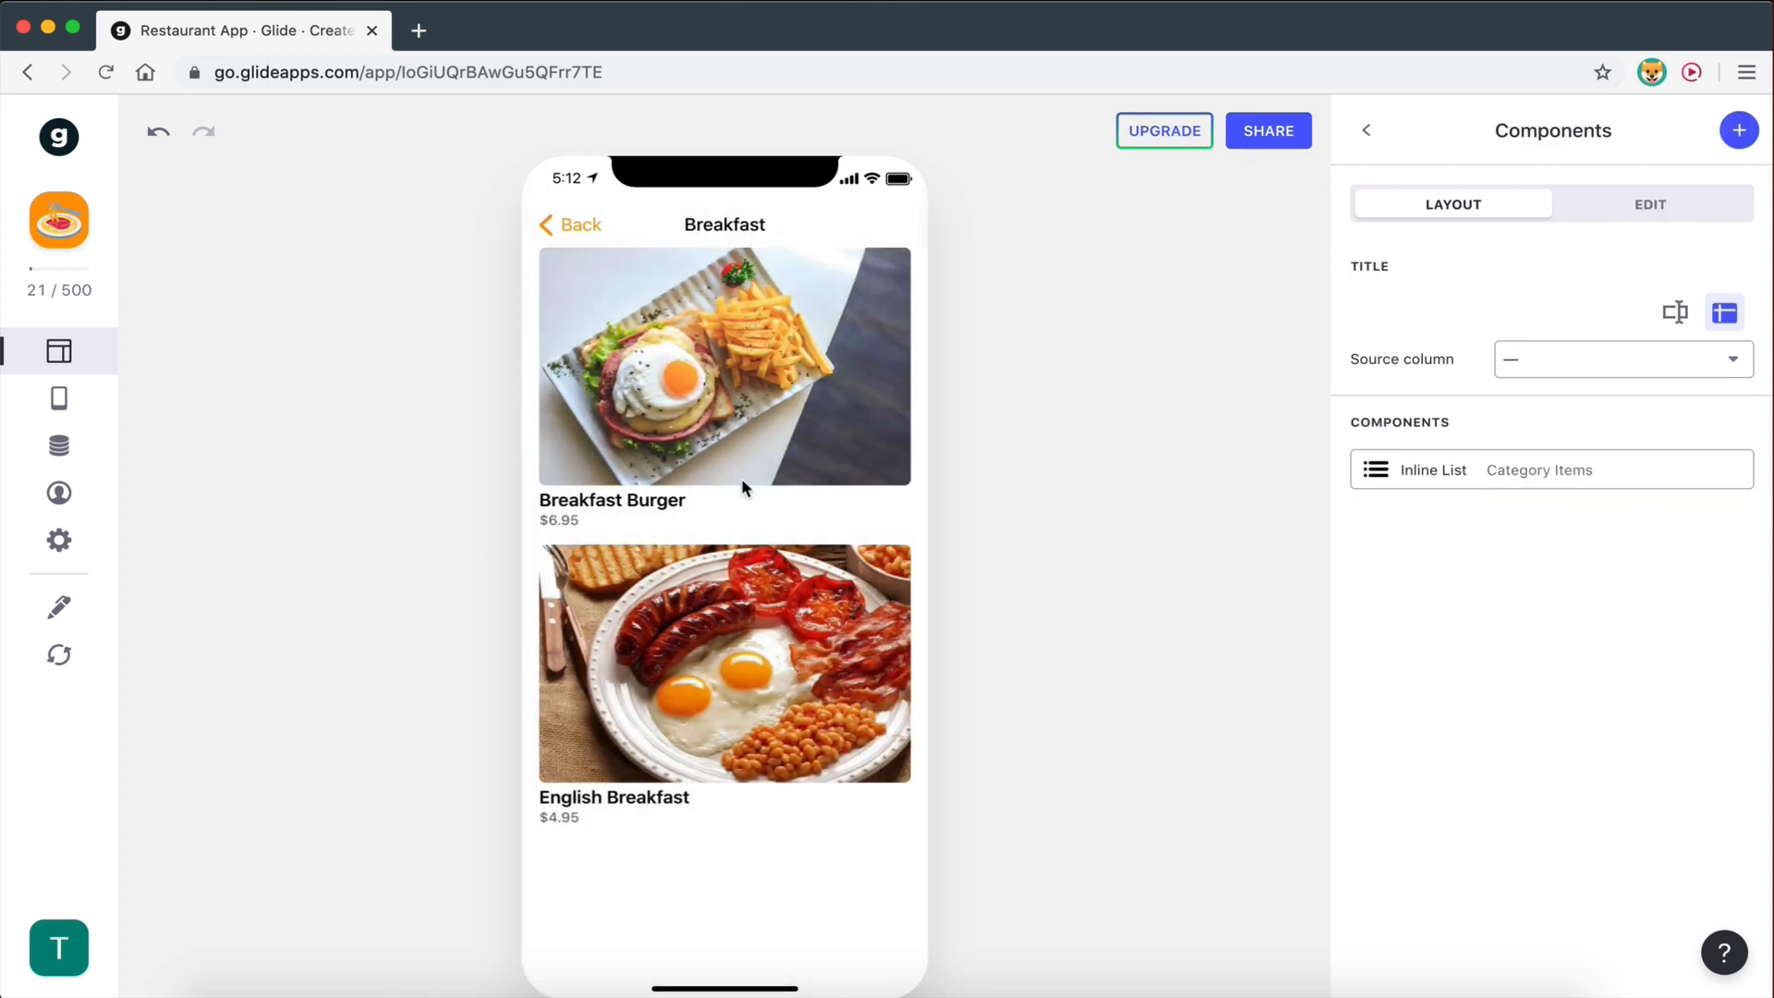
click(729, 436)
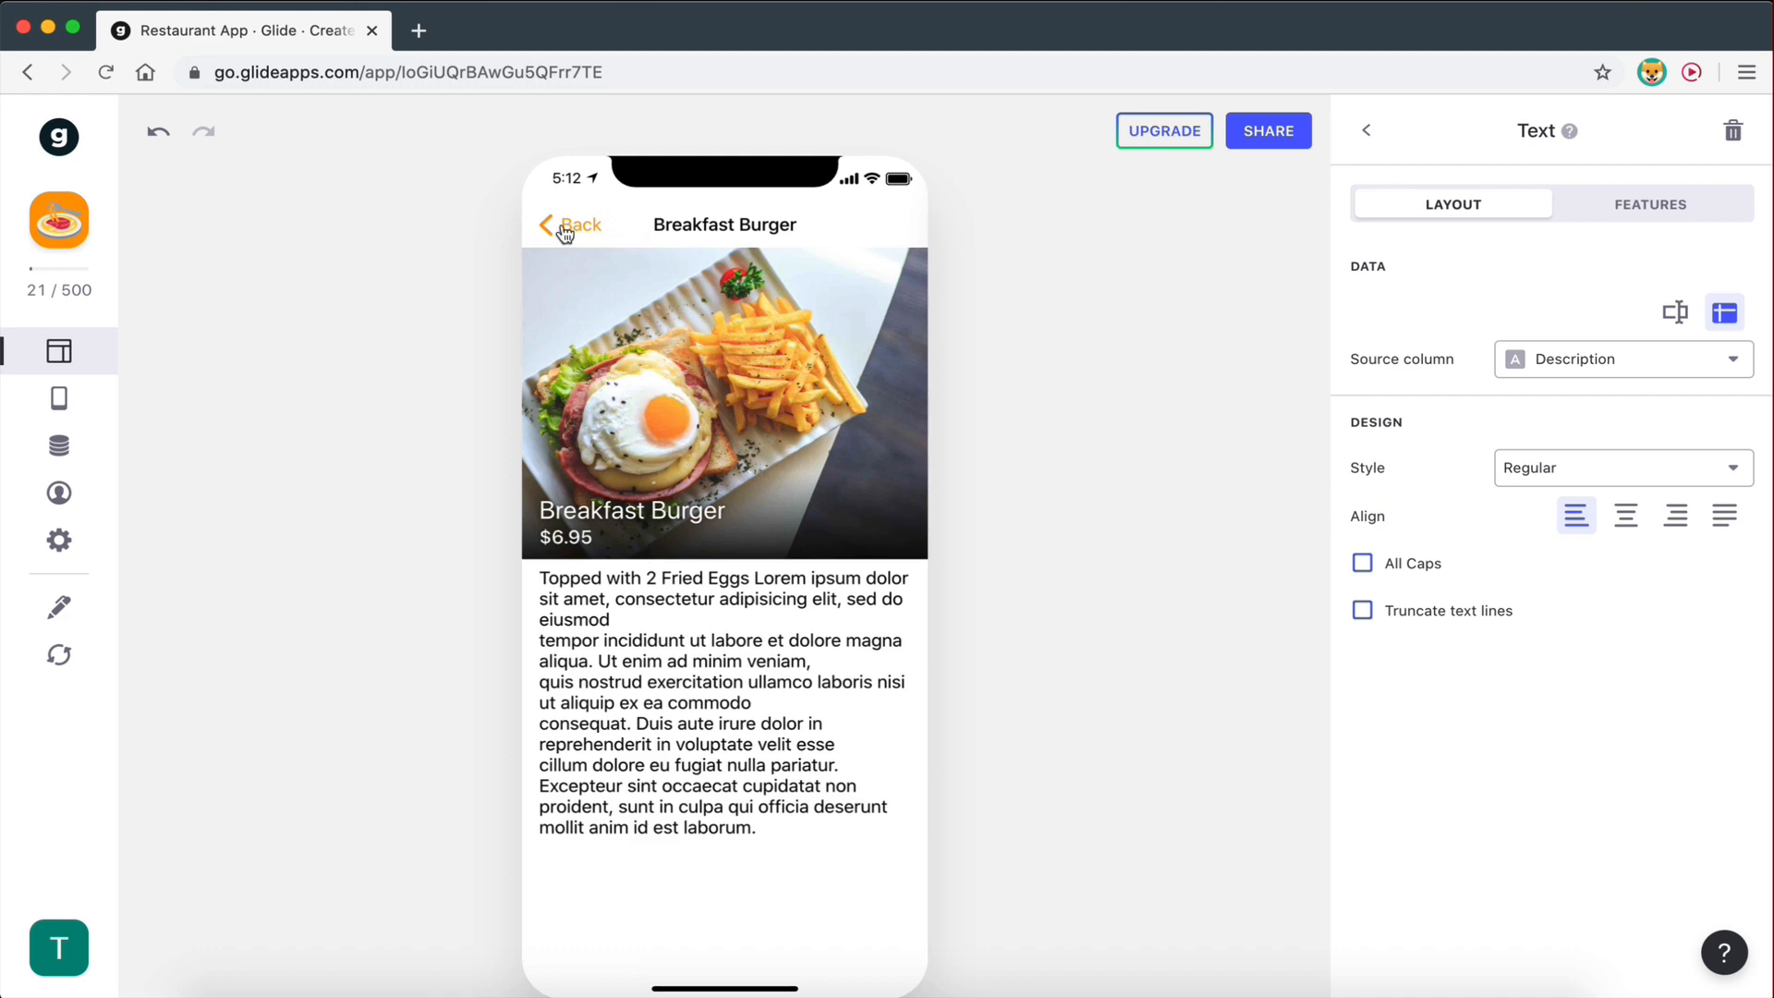
click(566, 225)
click(665, 579)
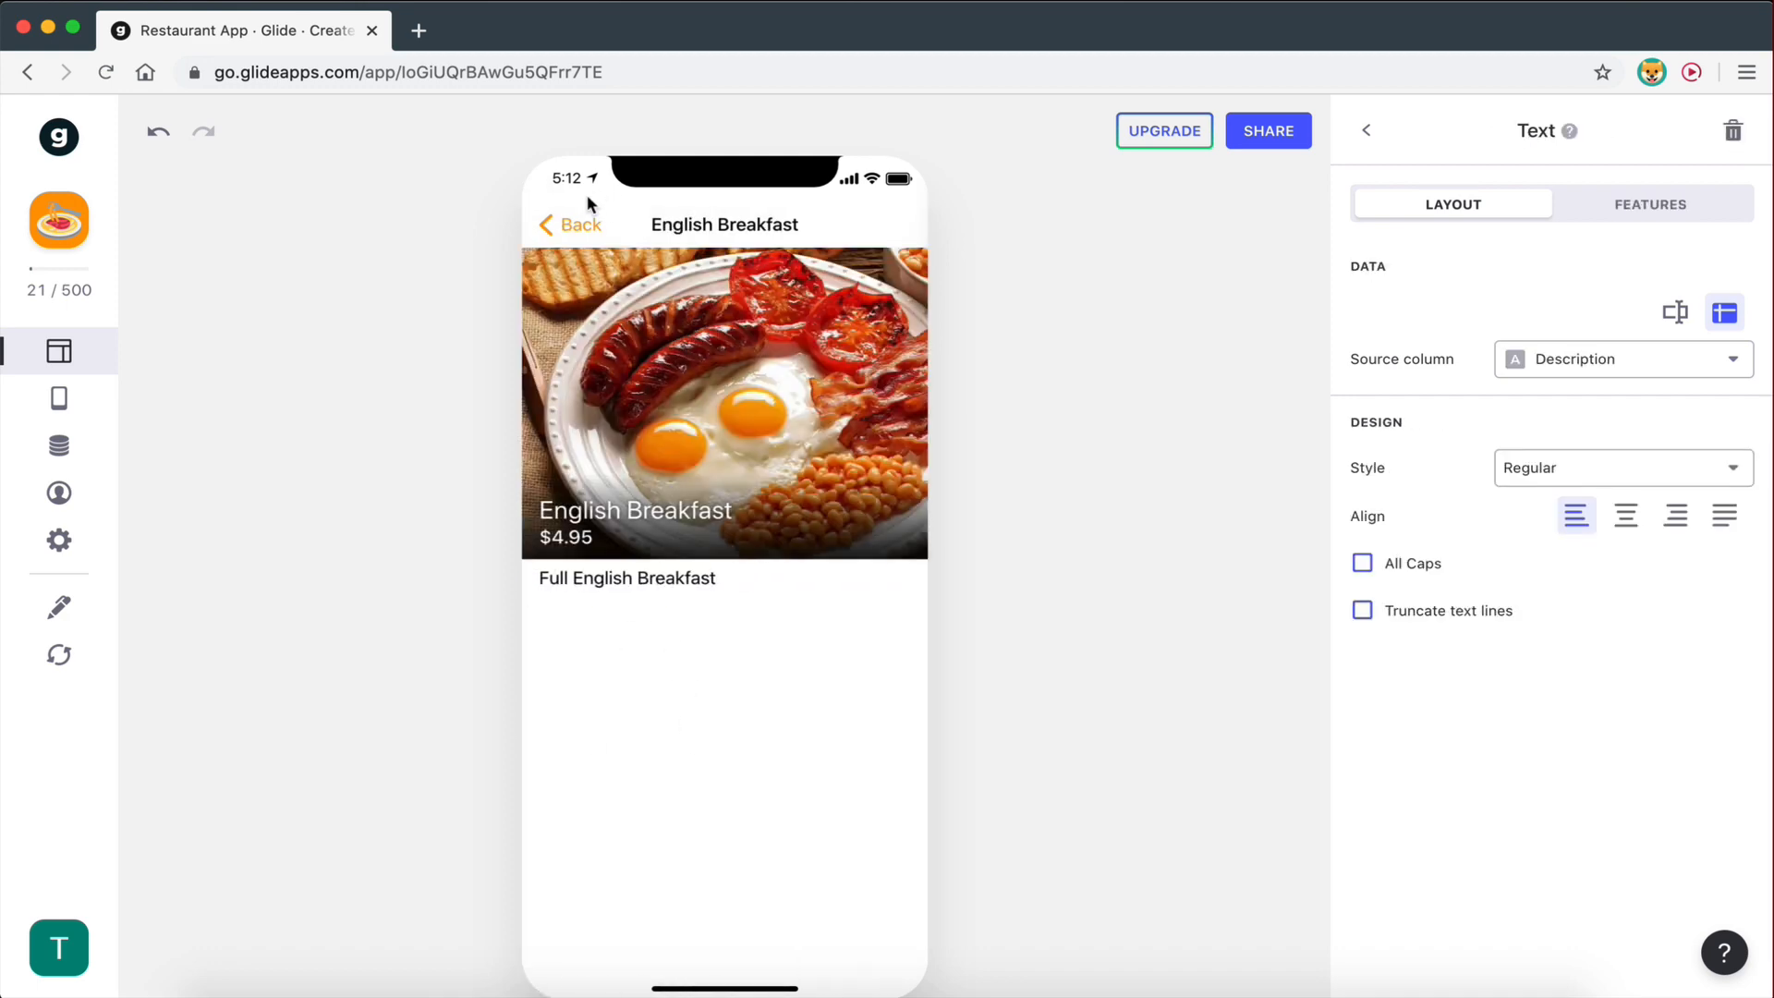
click(569, 224)
click(566, 224)
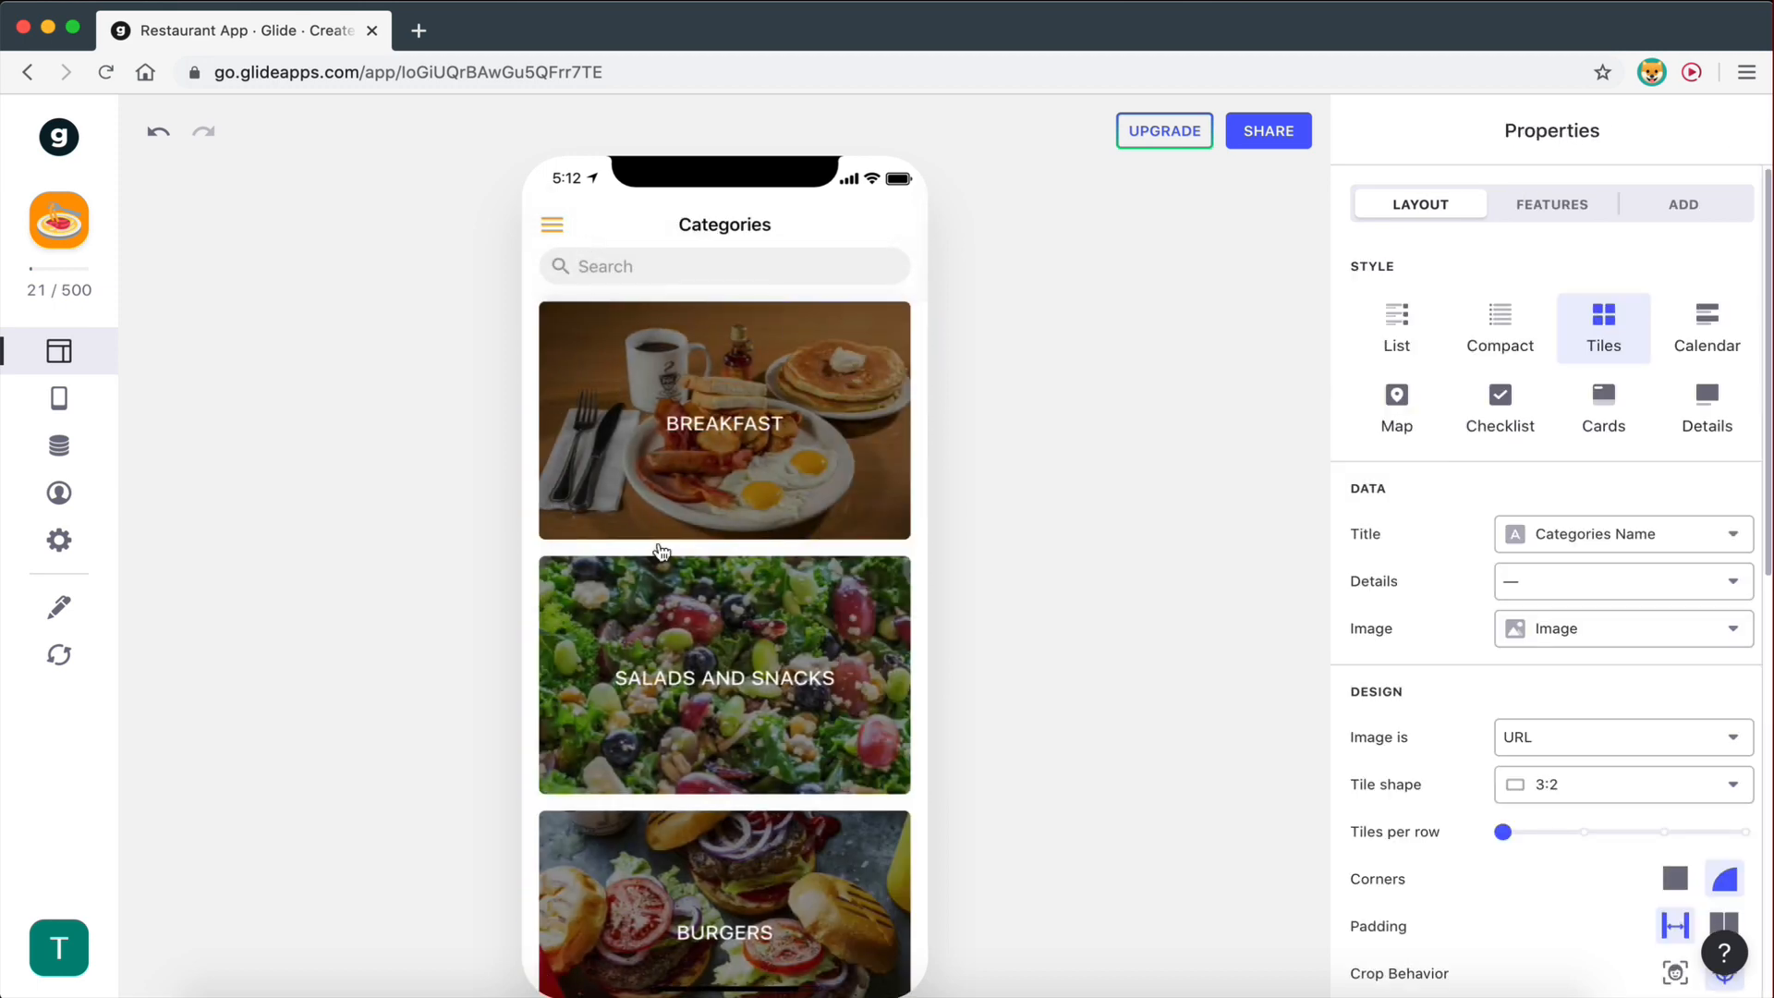
- Open the Burgers list and check the Double Cheese Burger detail screen with its $8.95 price
scroll(662, 552, down, 5)
click(663, 573)
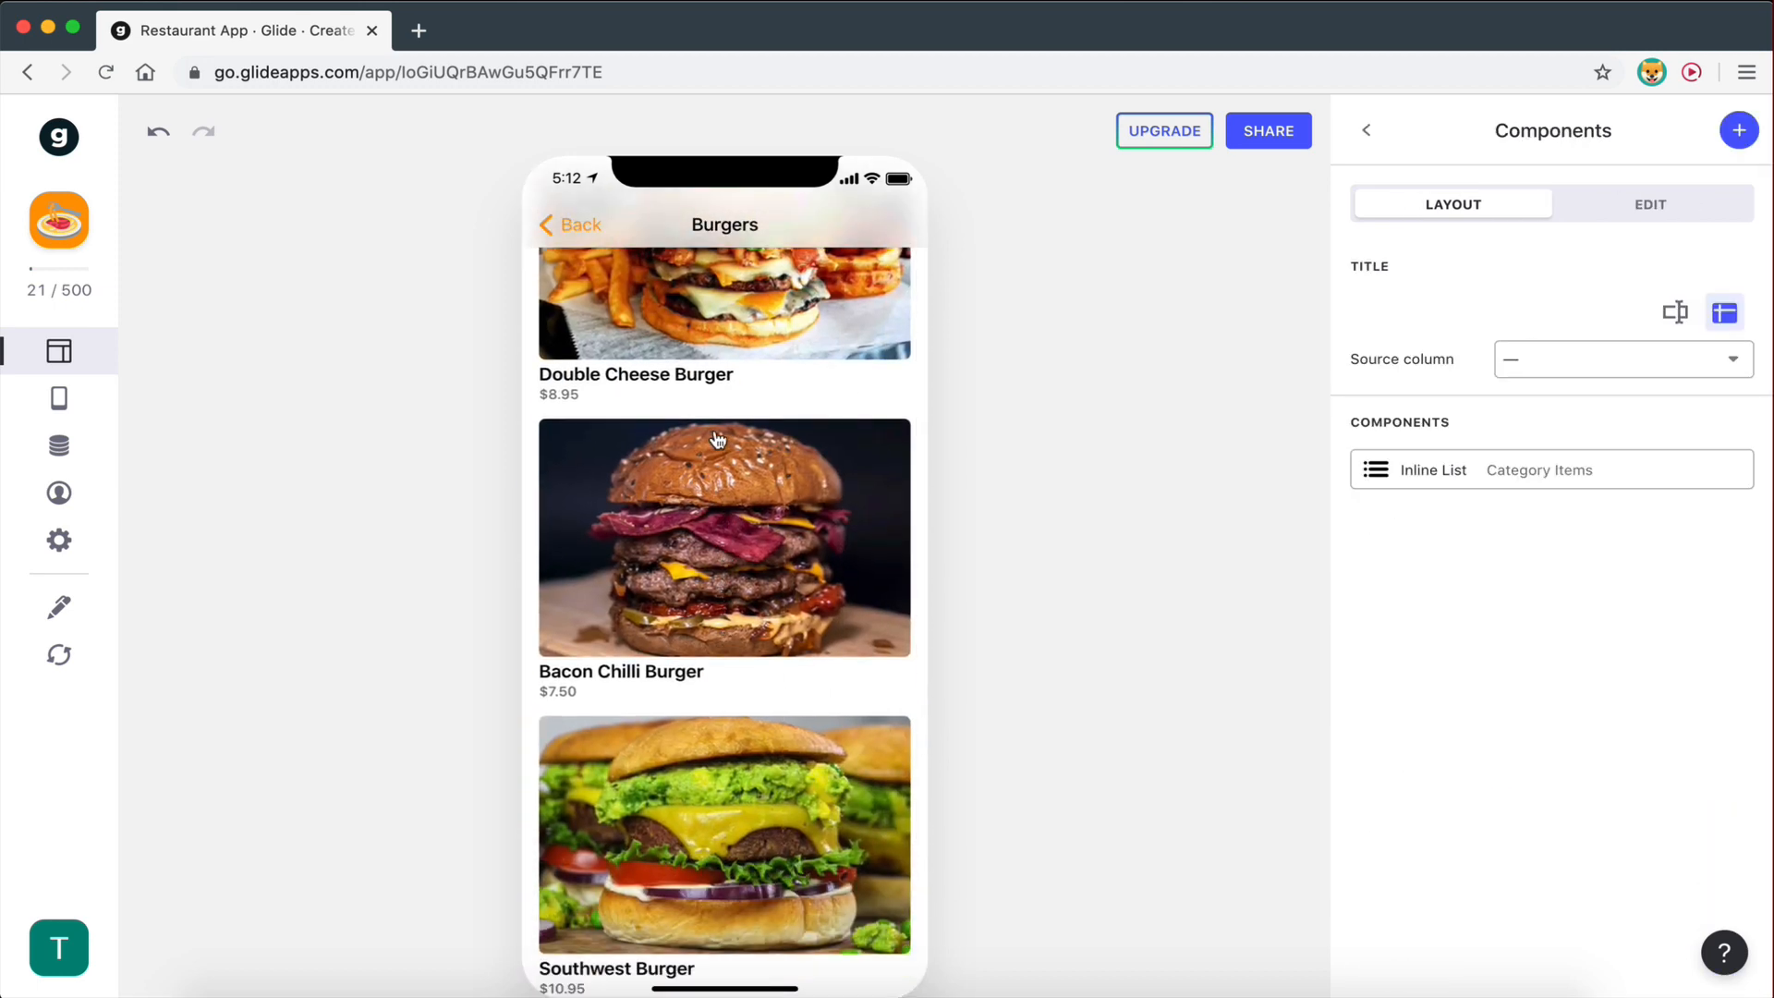
scroll(721, 458, down, 1)
scroll(725, 453, up, 3)
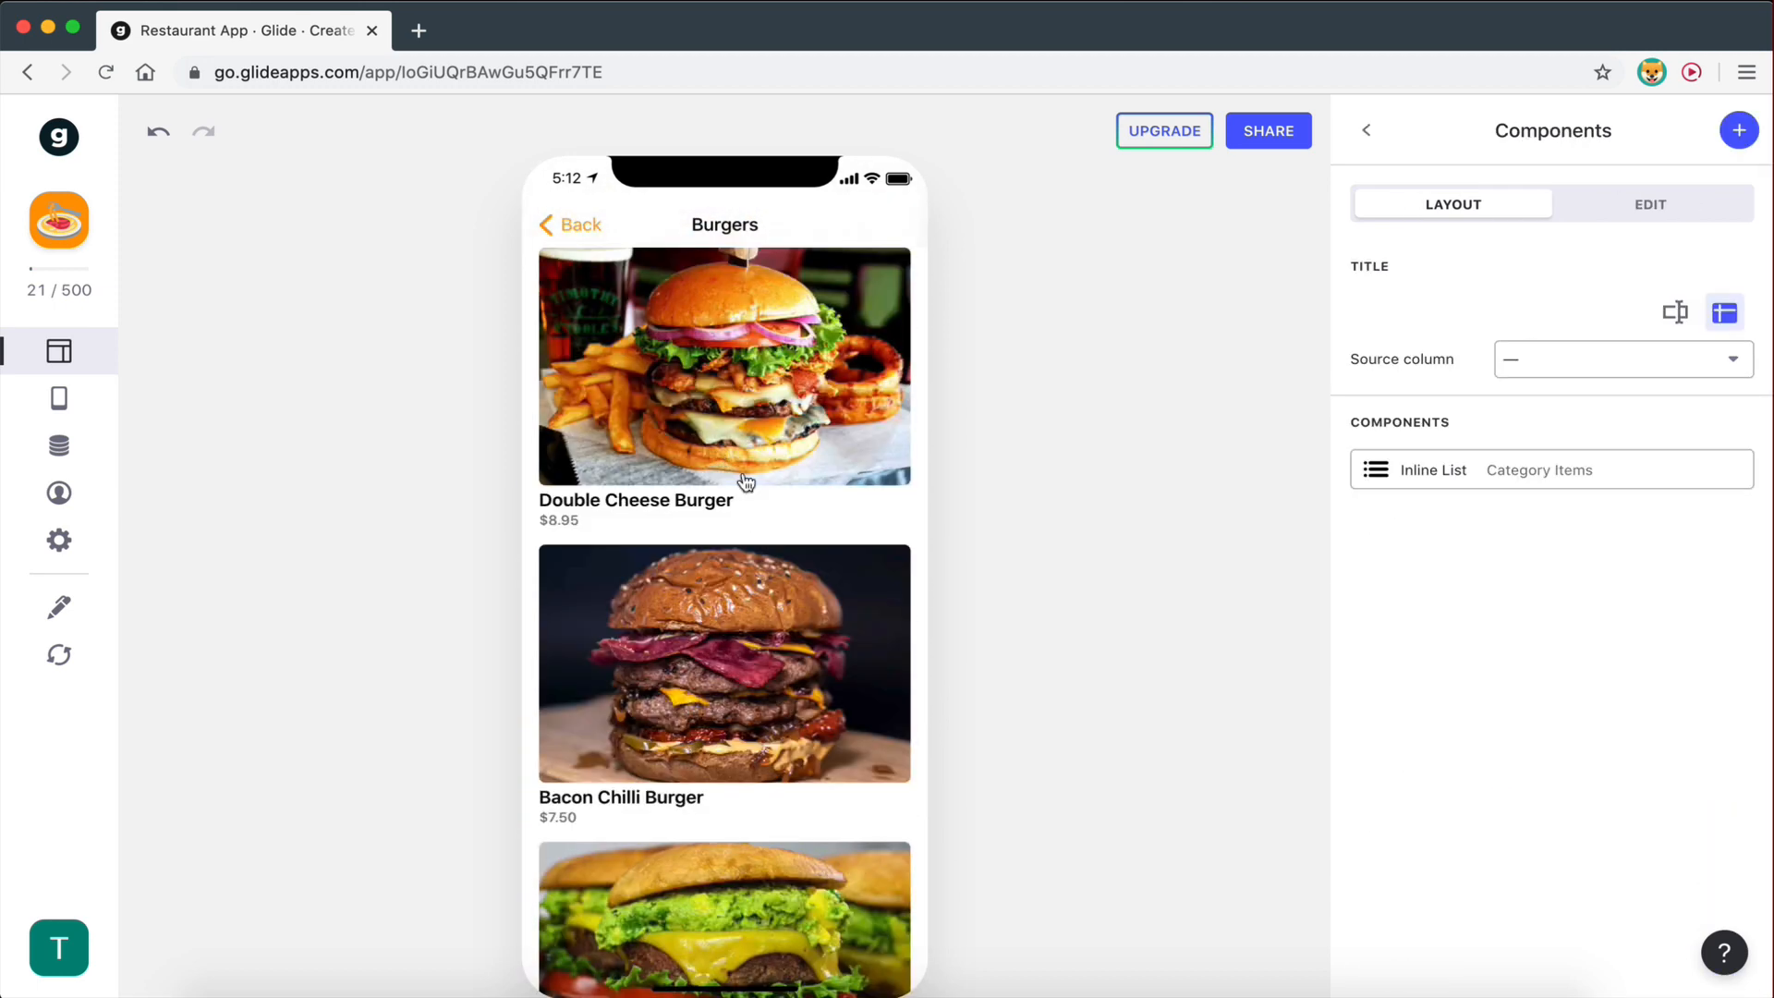
click(583, 227)
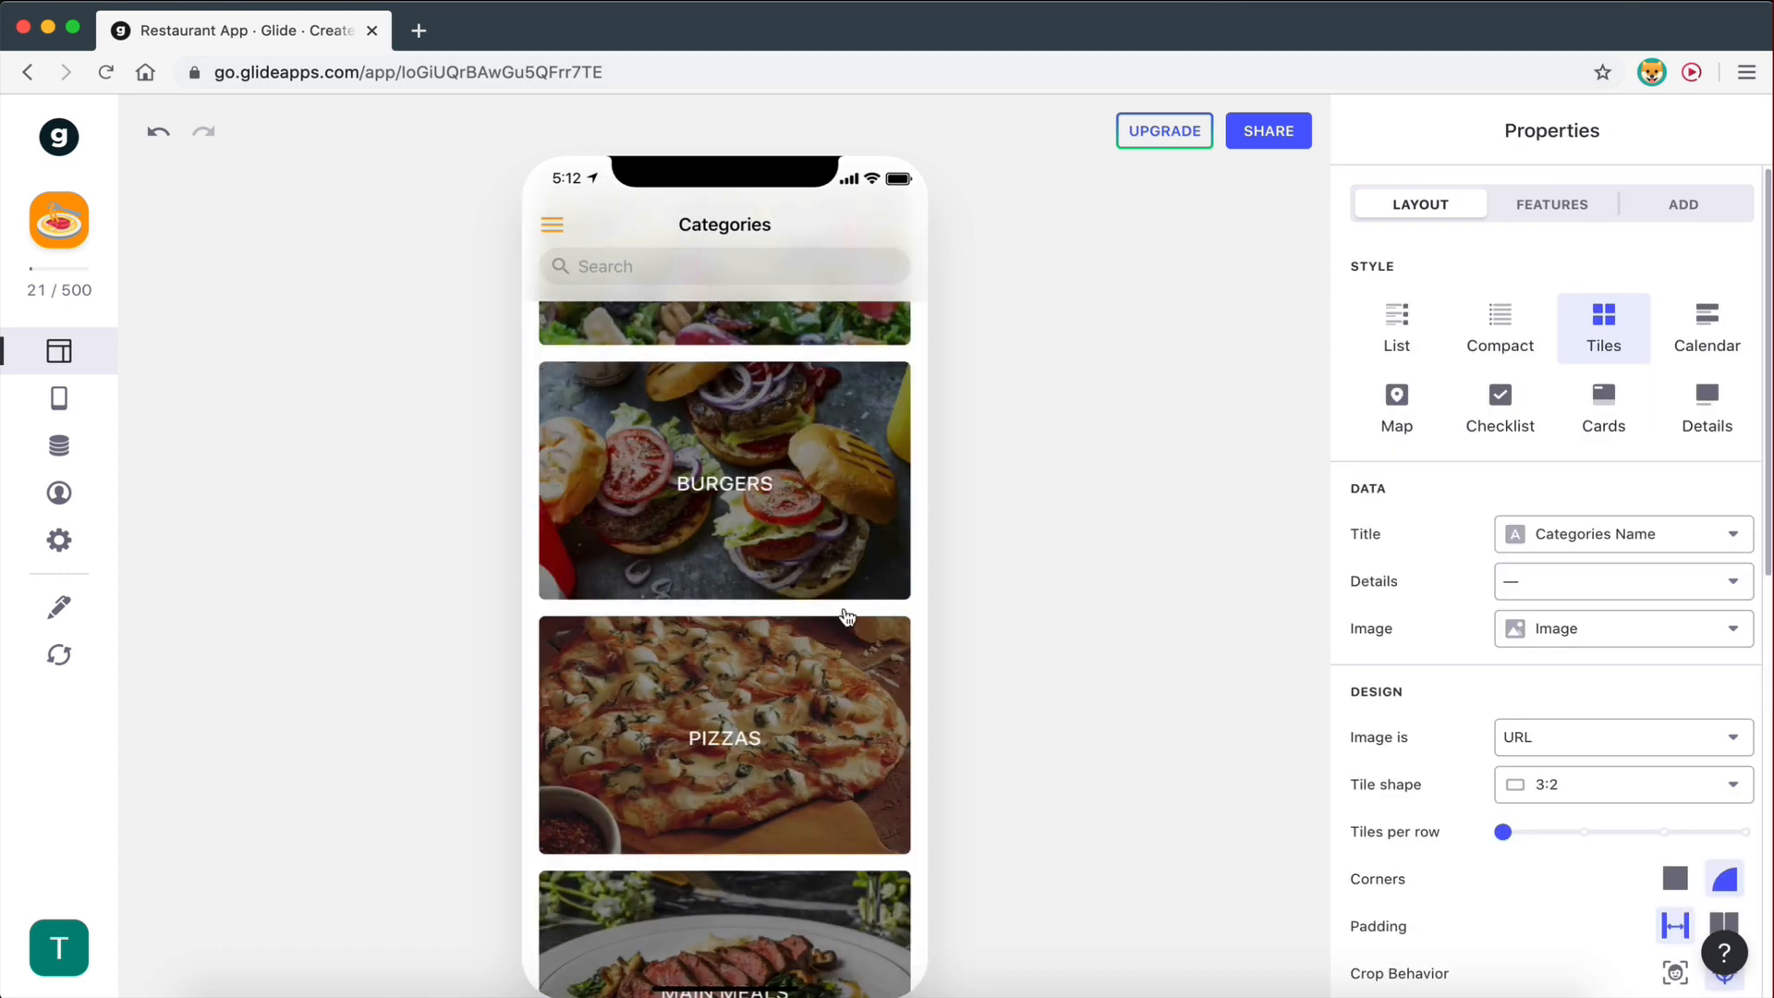
click(744, 471)
scroll(735, 416, down, 2)
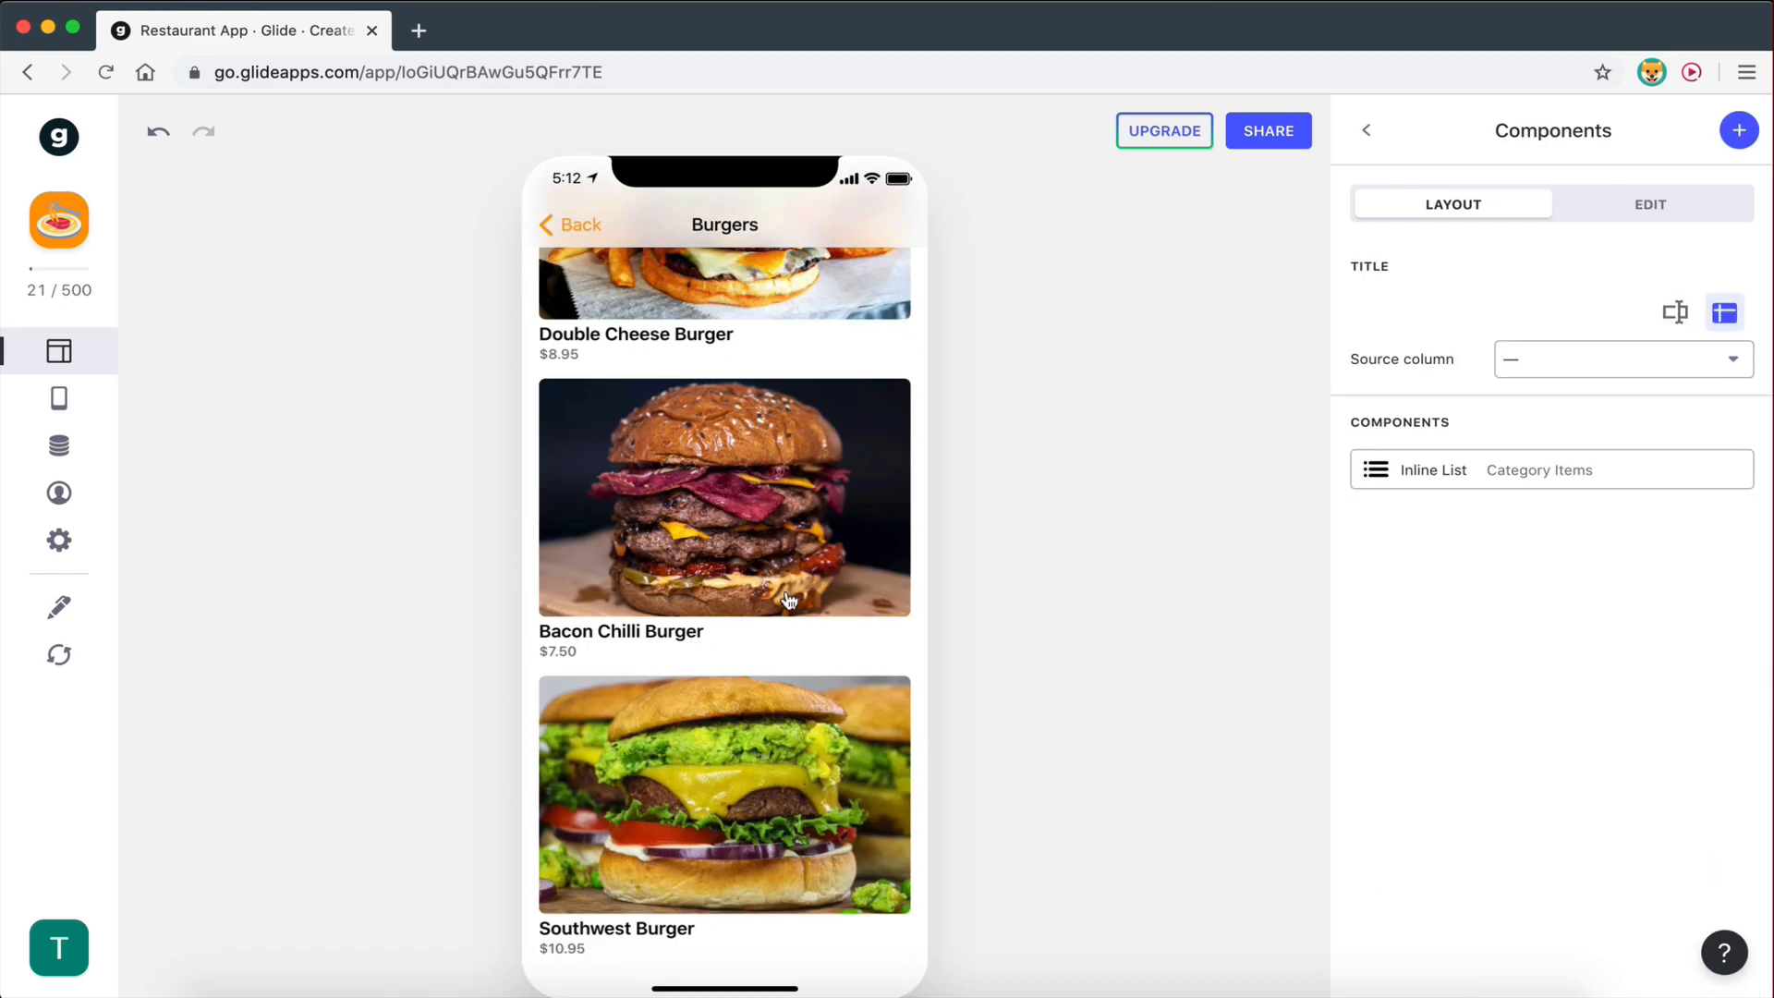
scroll(790, 601, up, 2)
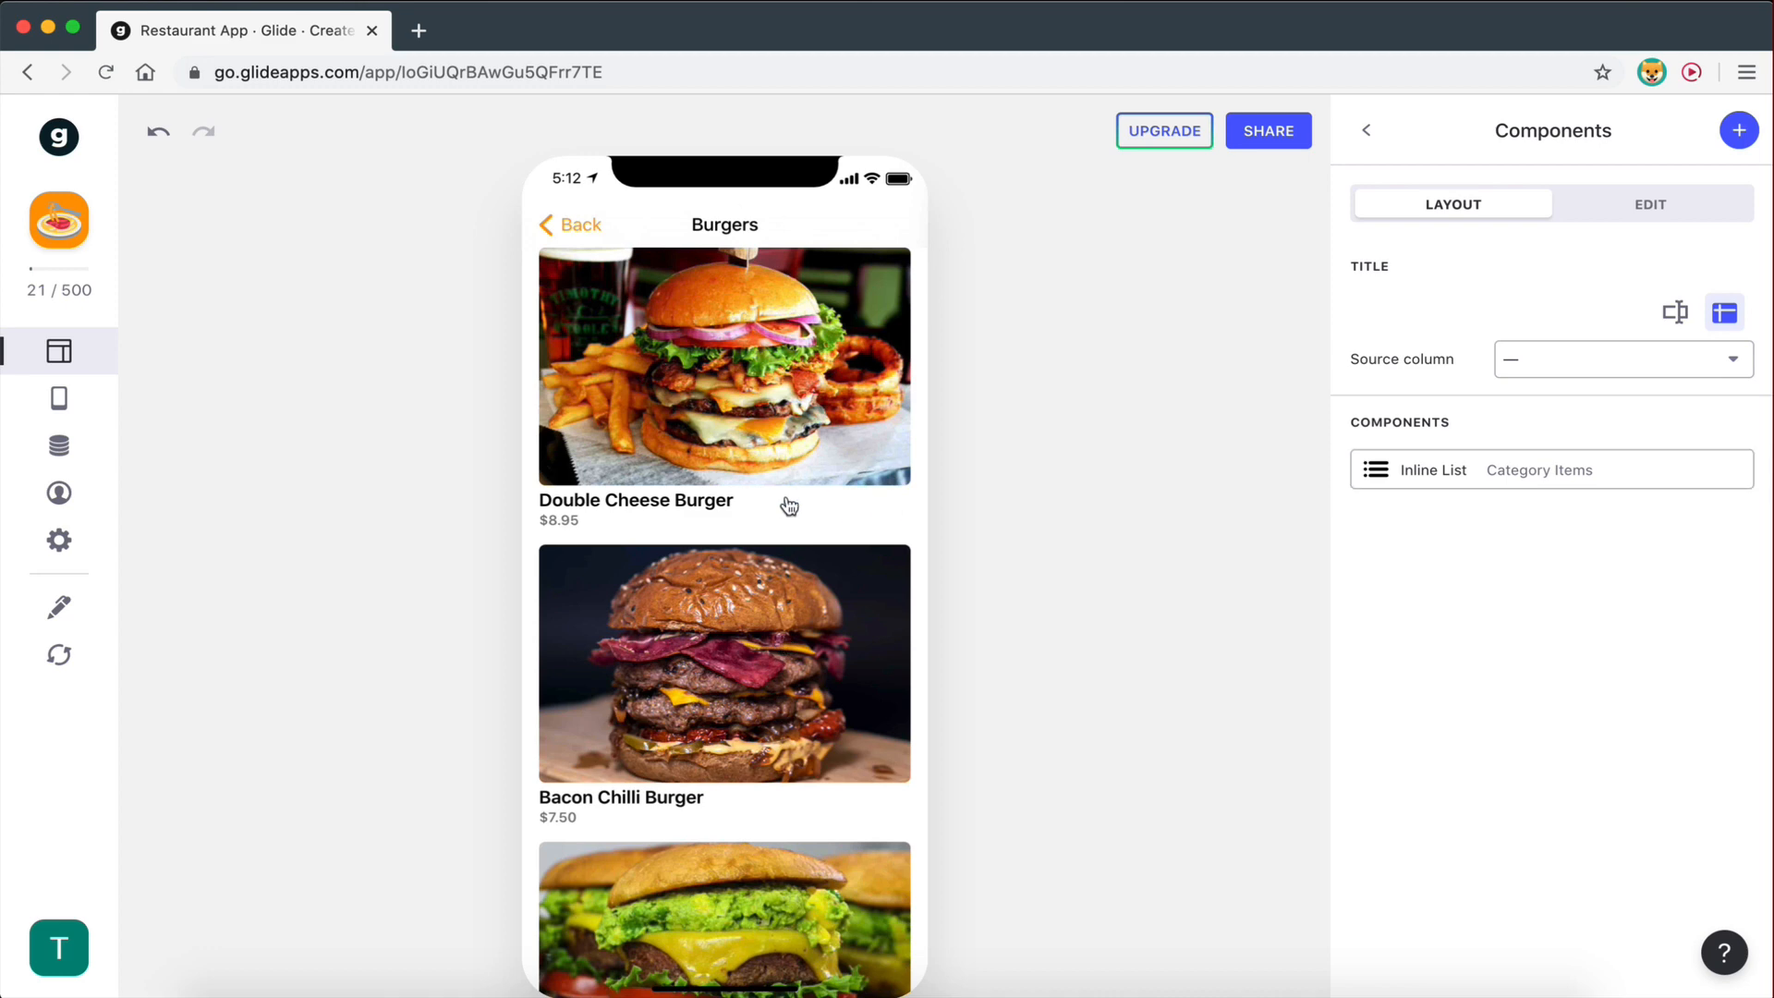
scroll(732, 462, down, 1)
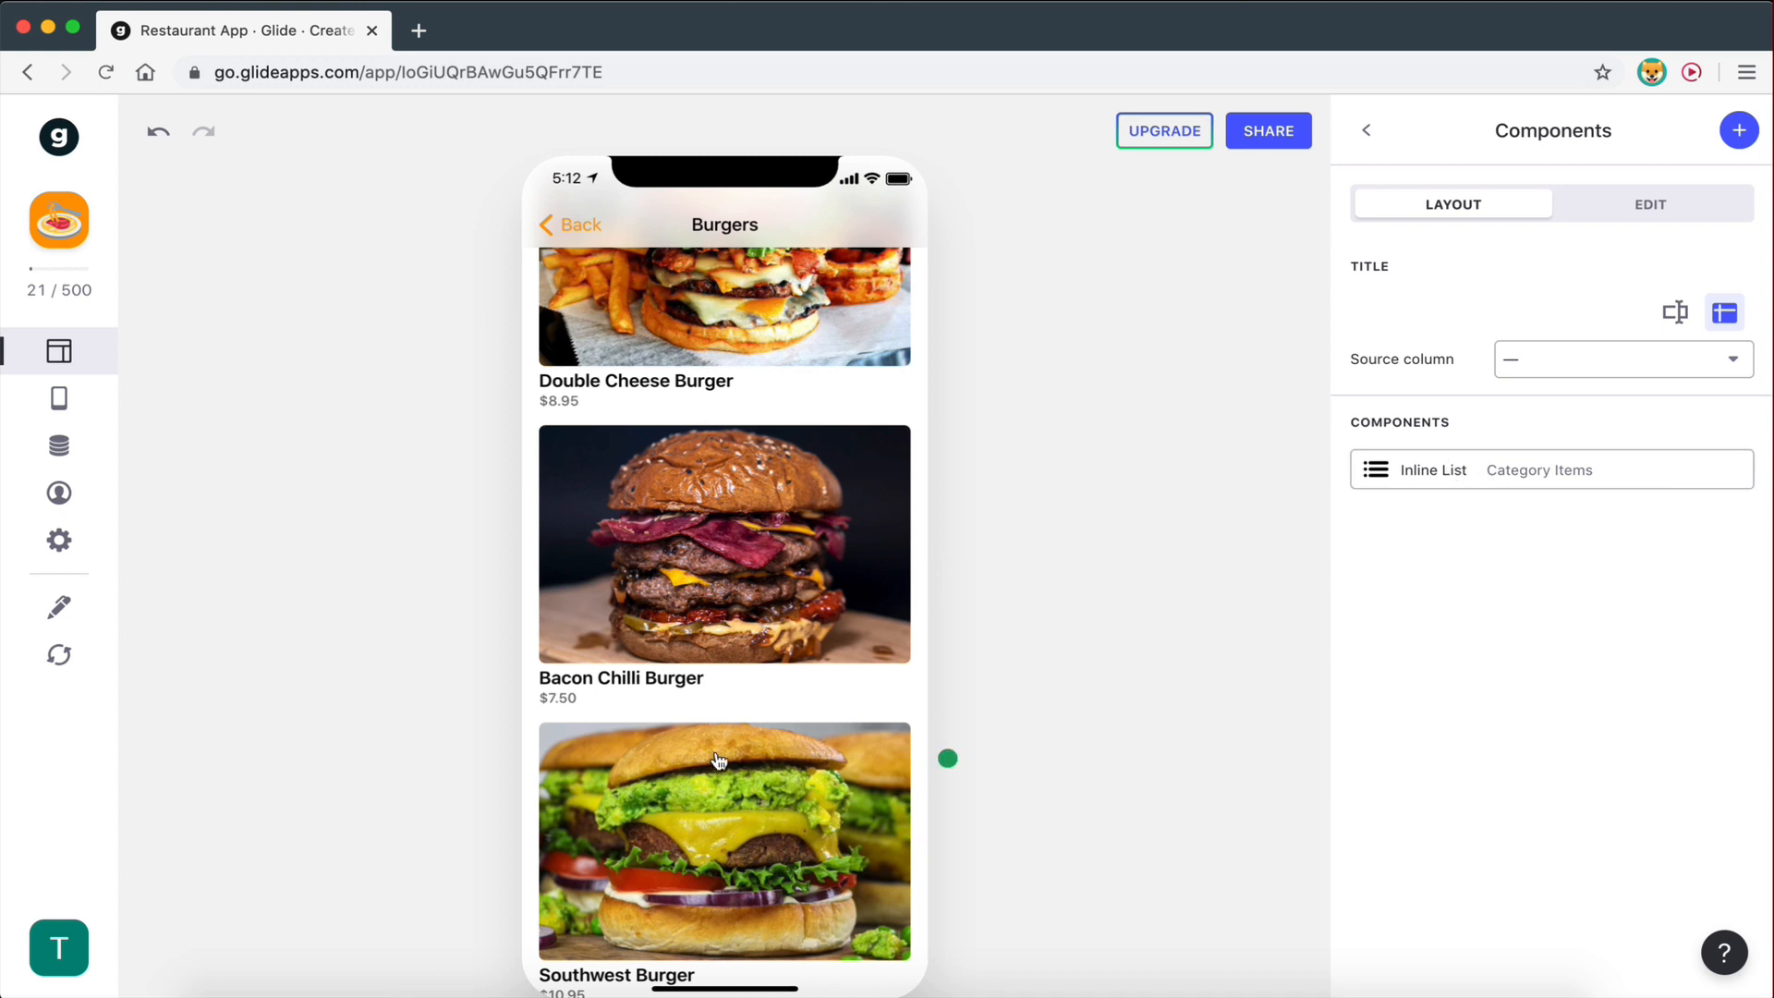
click(723, 419)
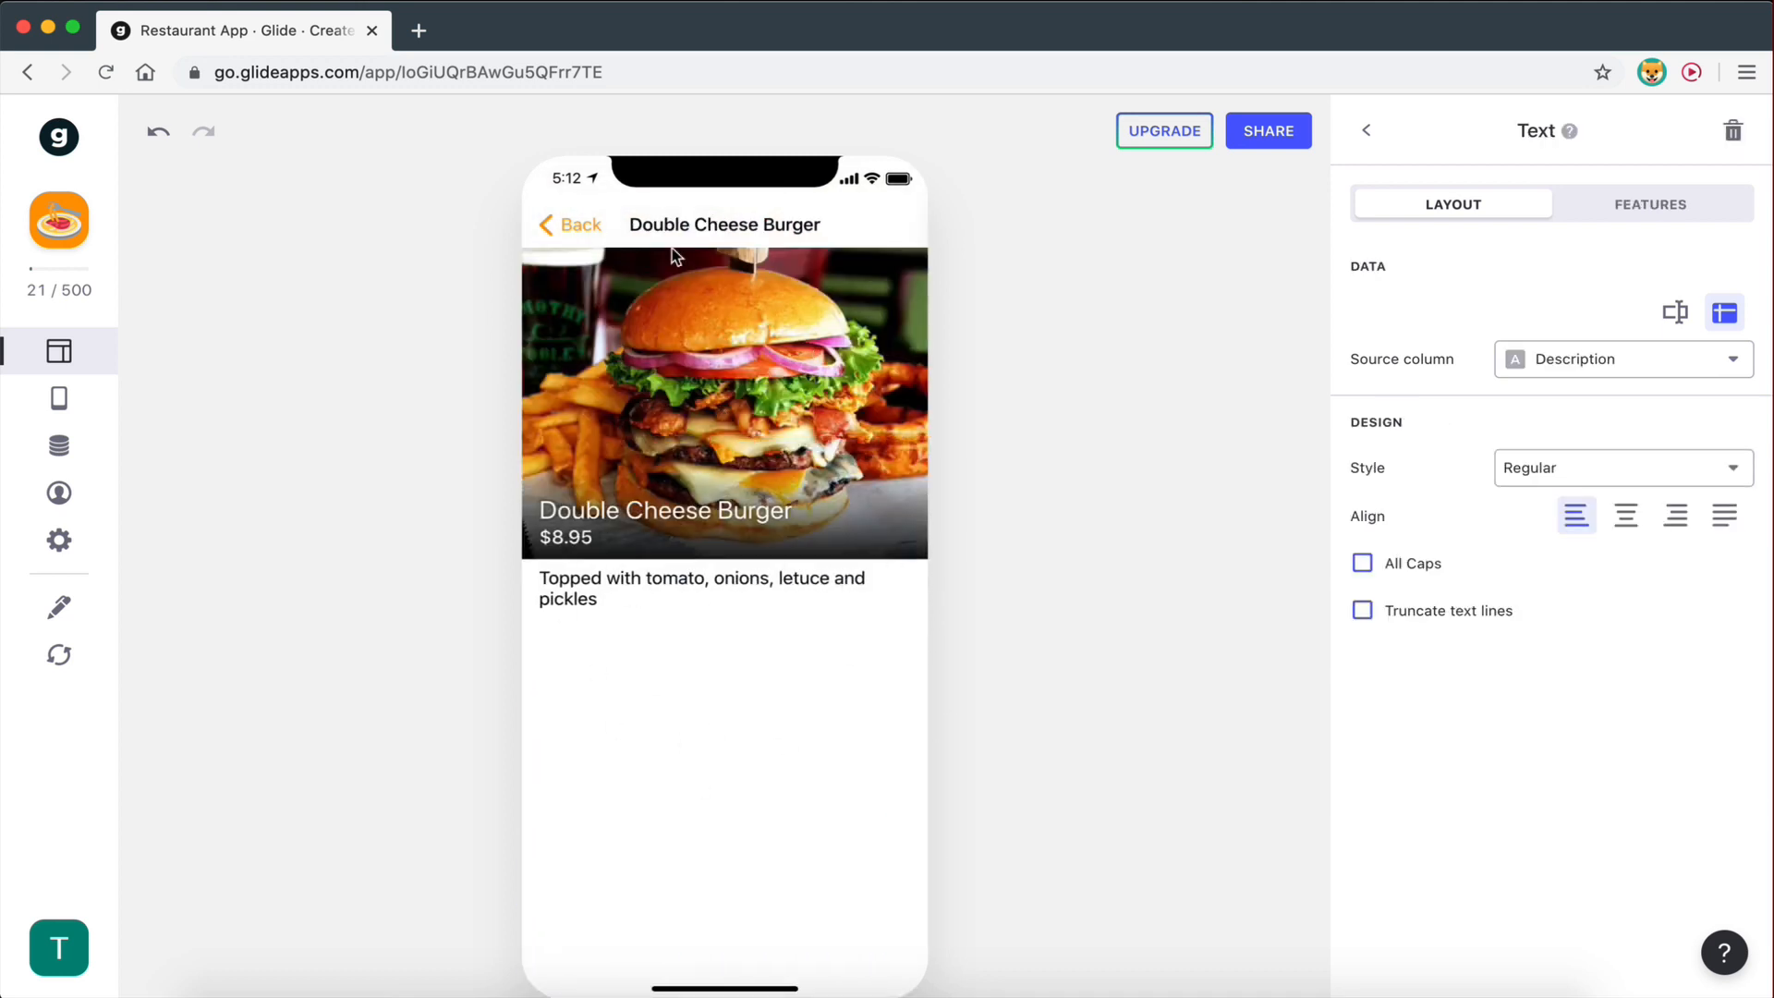
click(581, 224)
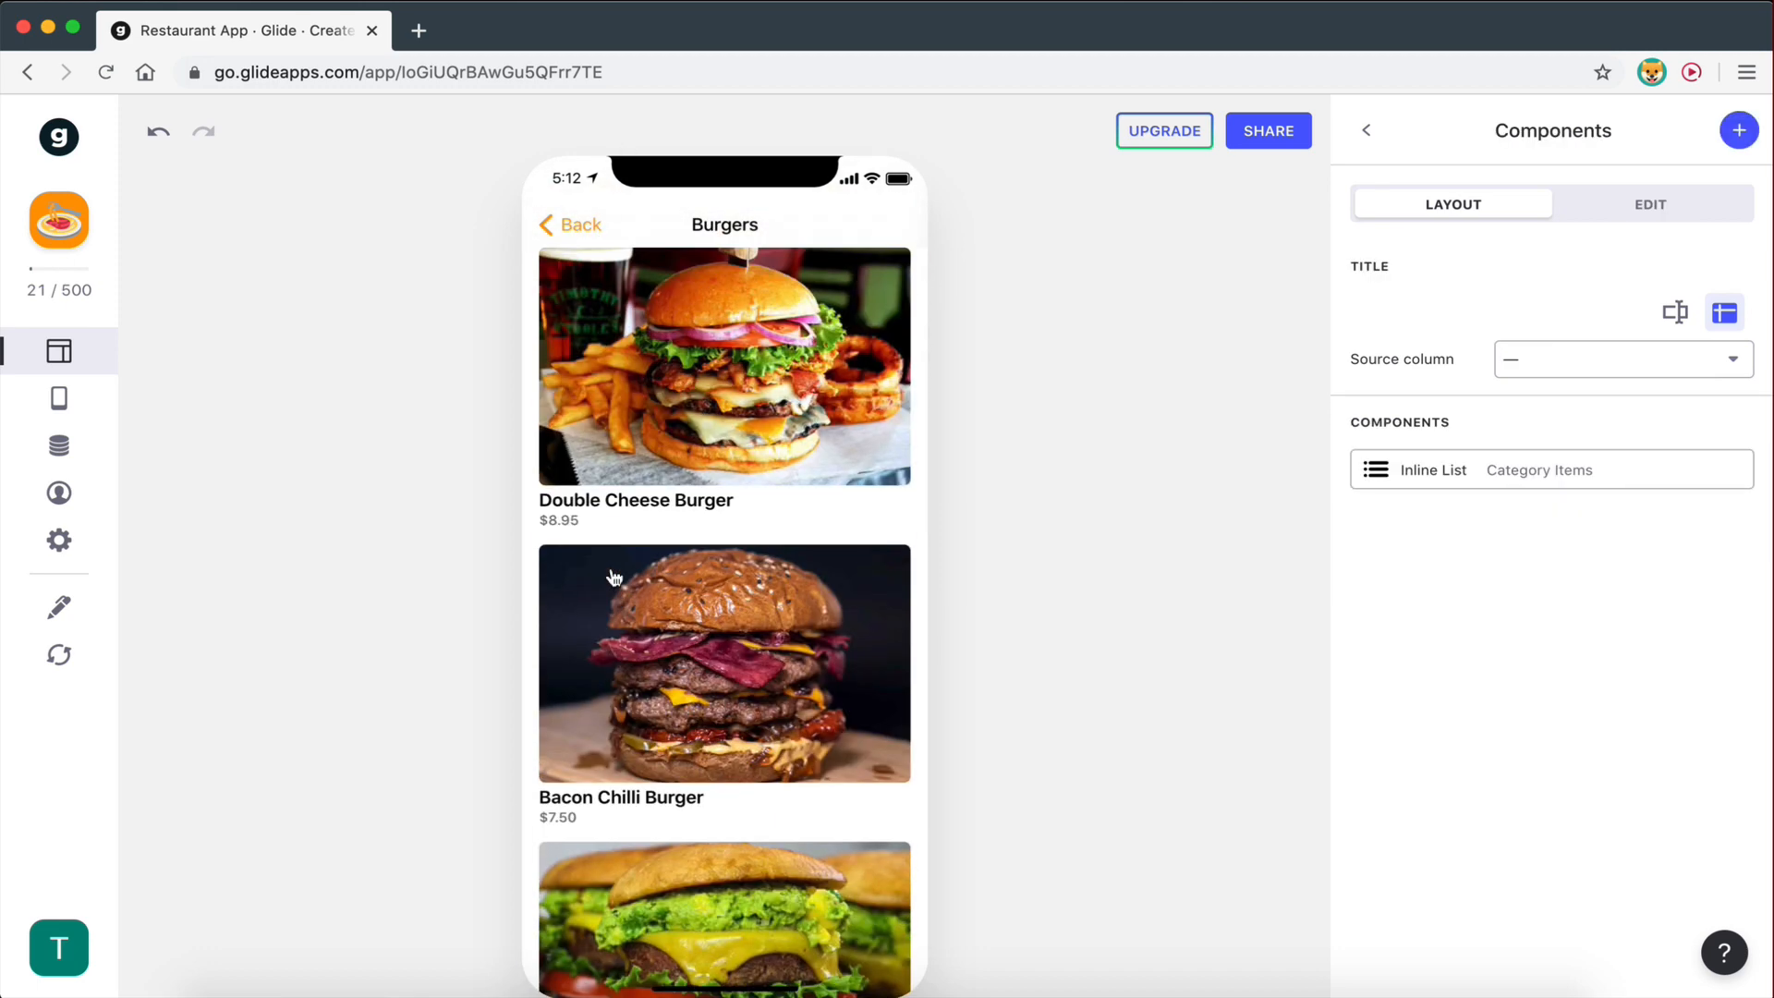
- Check the Onion Rings details under Salads and Snacks, then return to the Categories tiles
click(567, 226)
scroll(731, 688, down, 4)
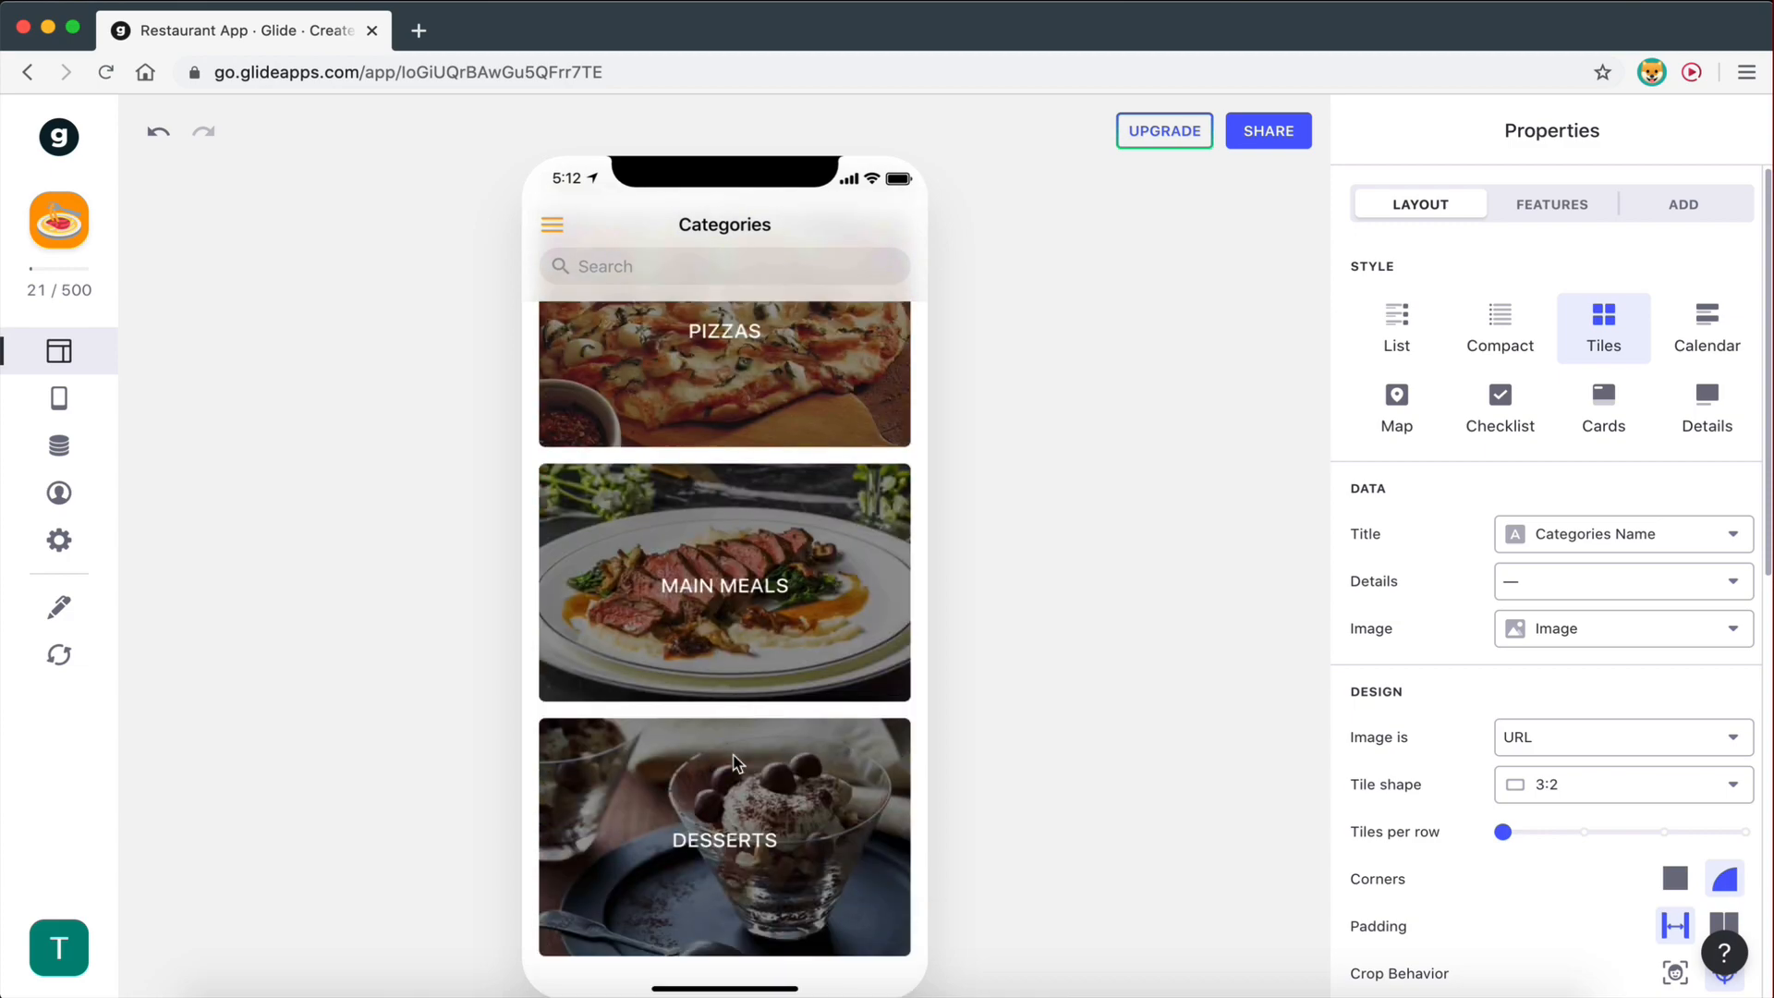
scroll(737, 763, up, 8)
scroll(738, 763, down, 4)
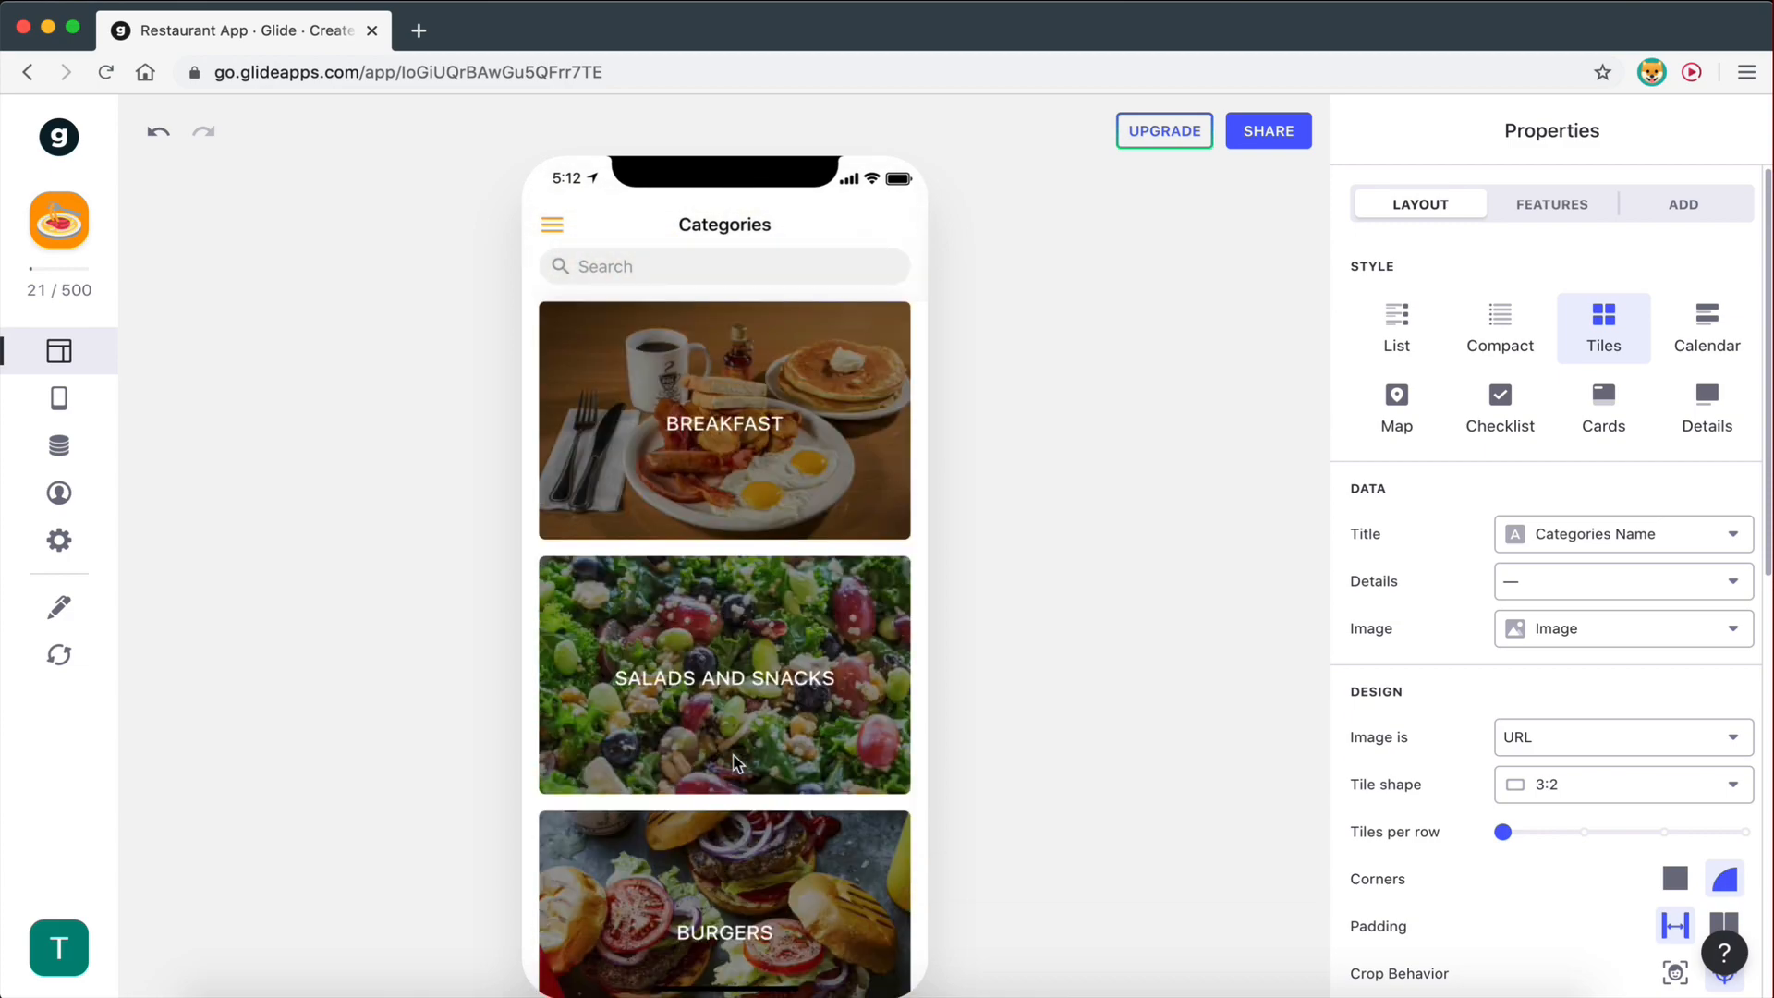
scroll(781, 466, down, 6)
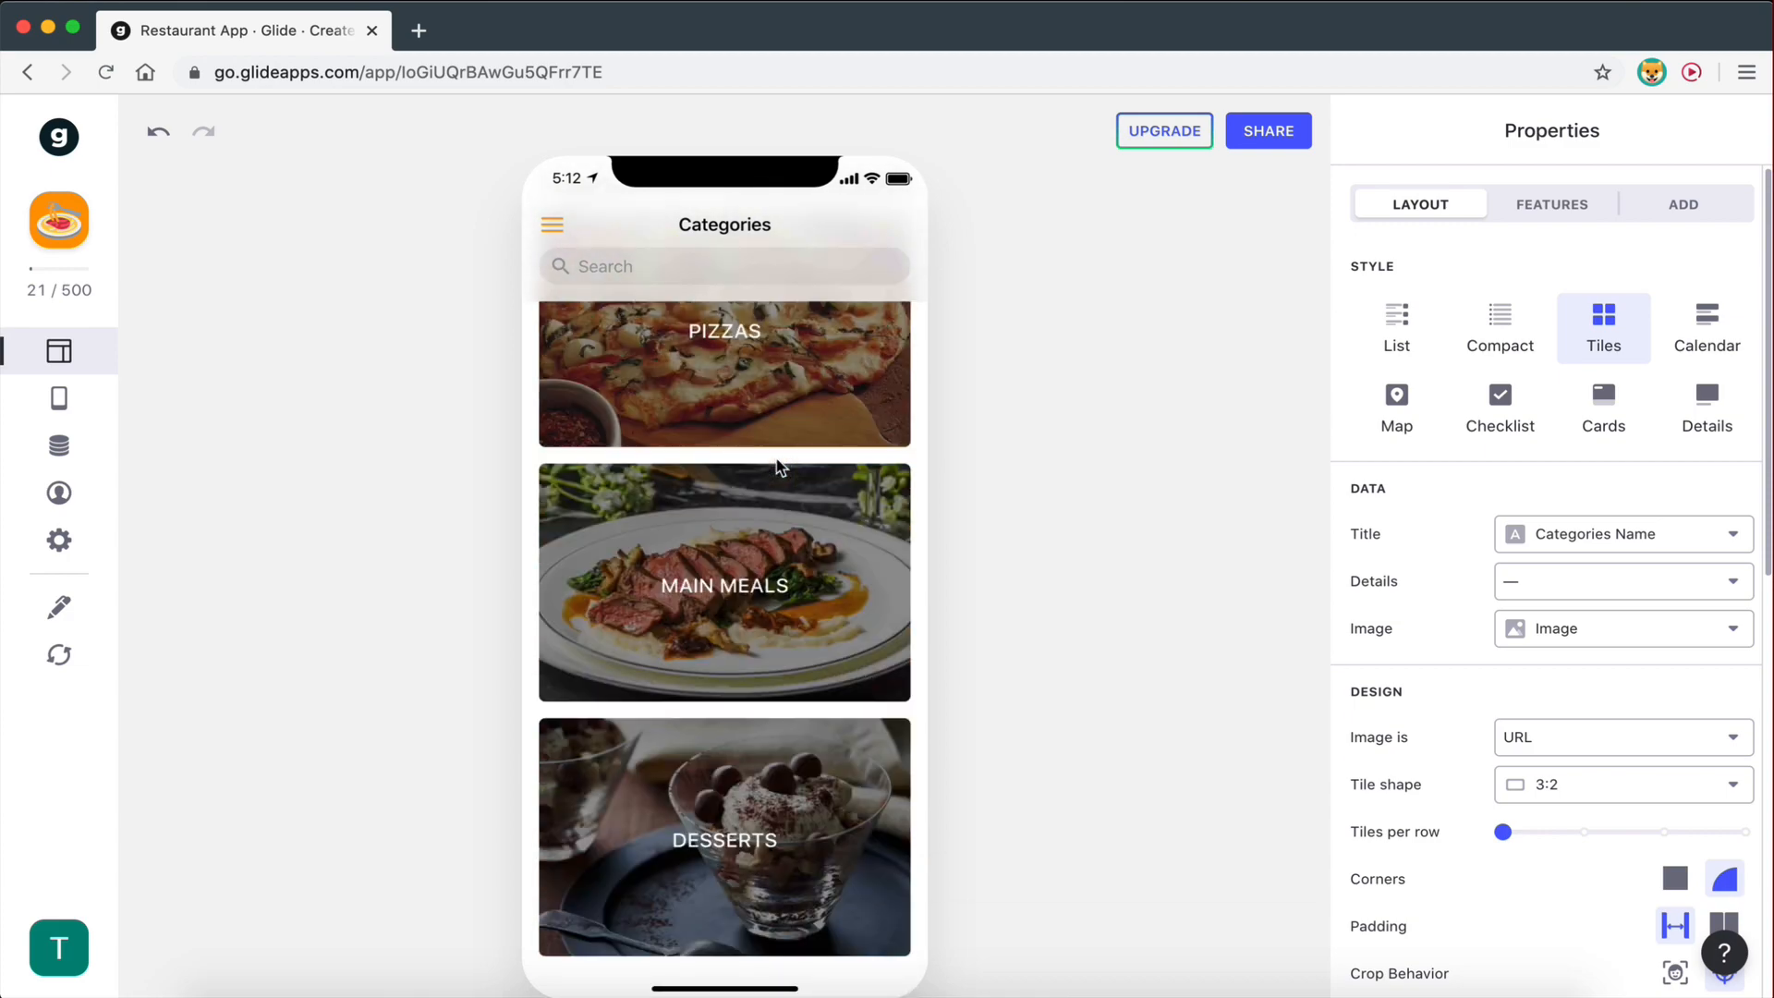
scroll(808, 436, up, 6)
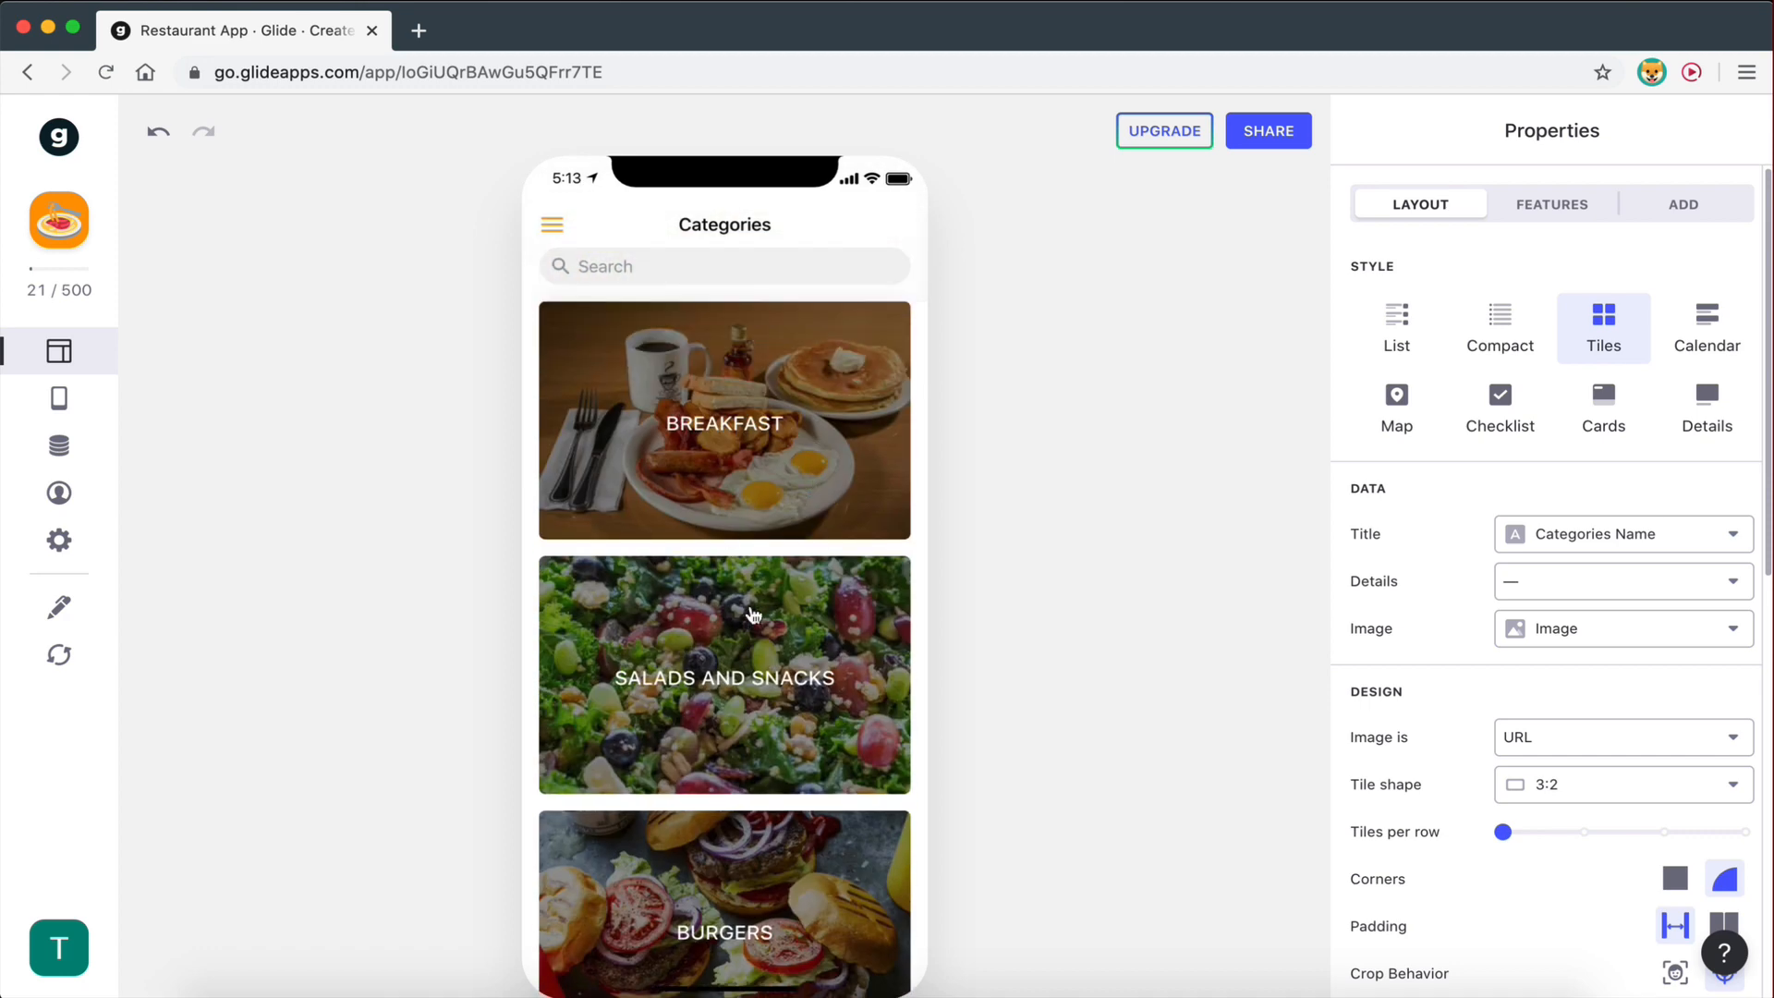
click(744, 728)
scroll(740, 658, down, 2)
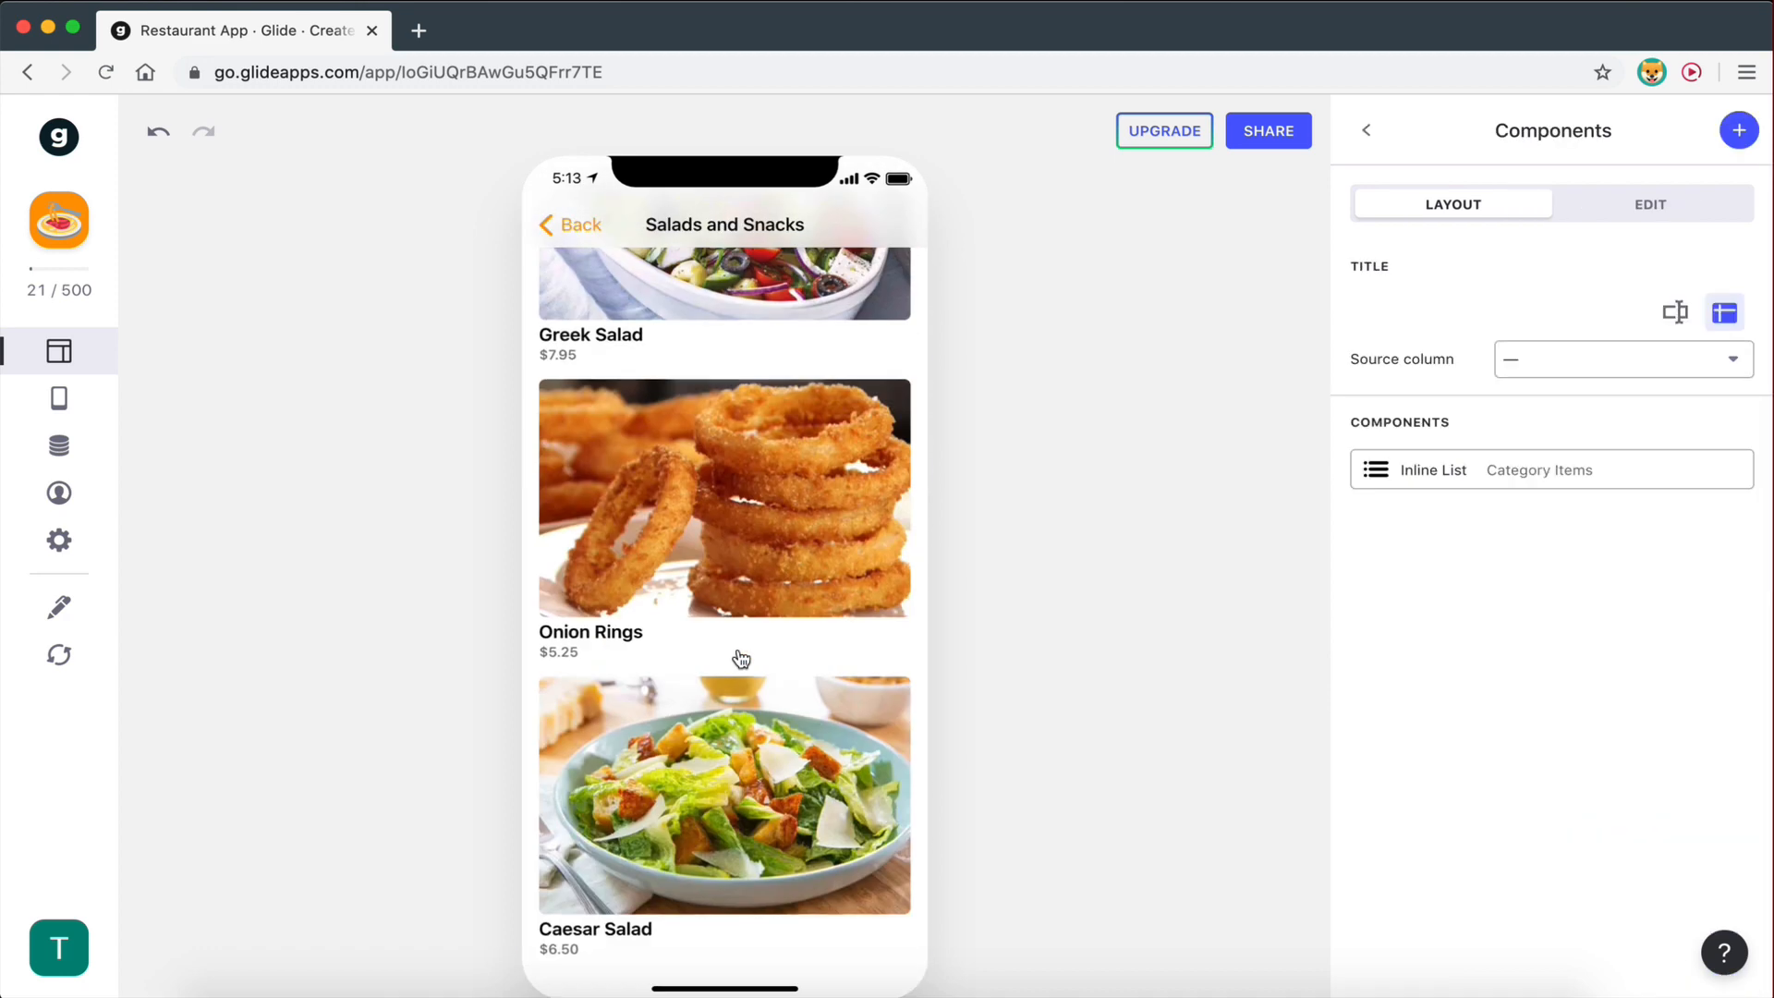
click(740, 658)
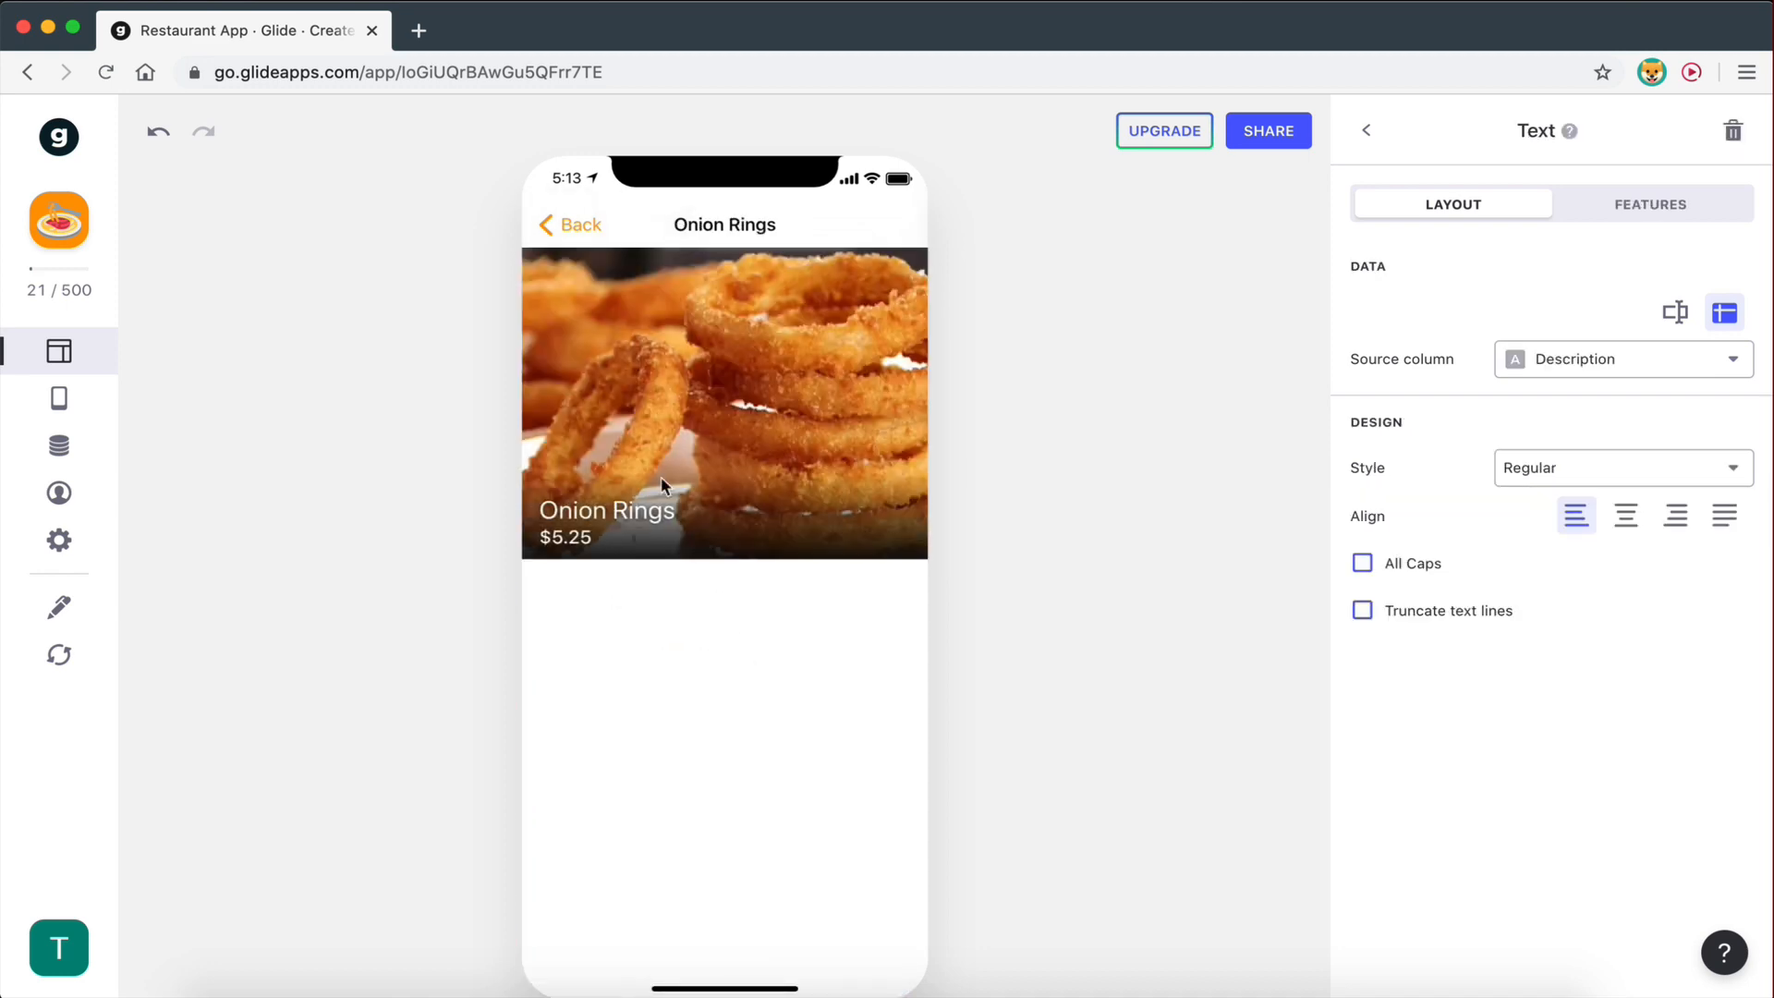
click(573, 228)
click(573, 228)
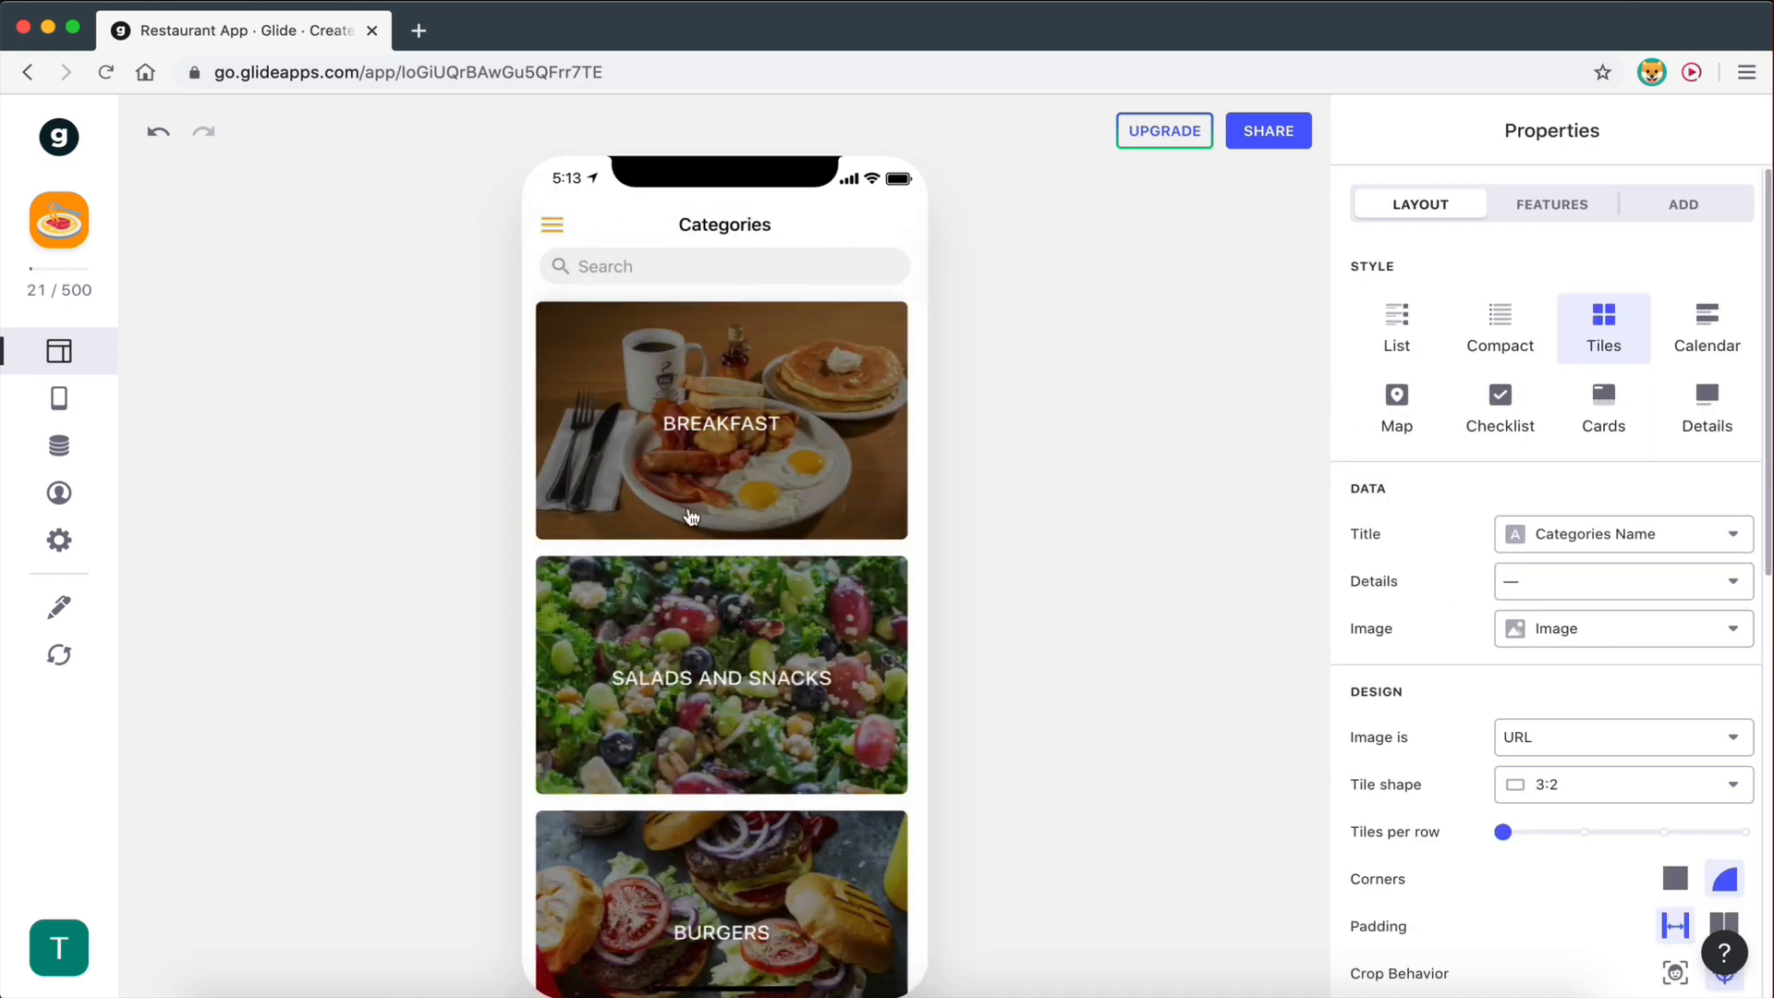
- Glance at the Breakfast list, check the Greek Salad details ($7.95), and return to Categories
scroll(741, 597, down, 5)
scroll(745, 607, up, 5)
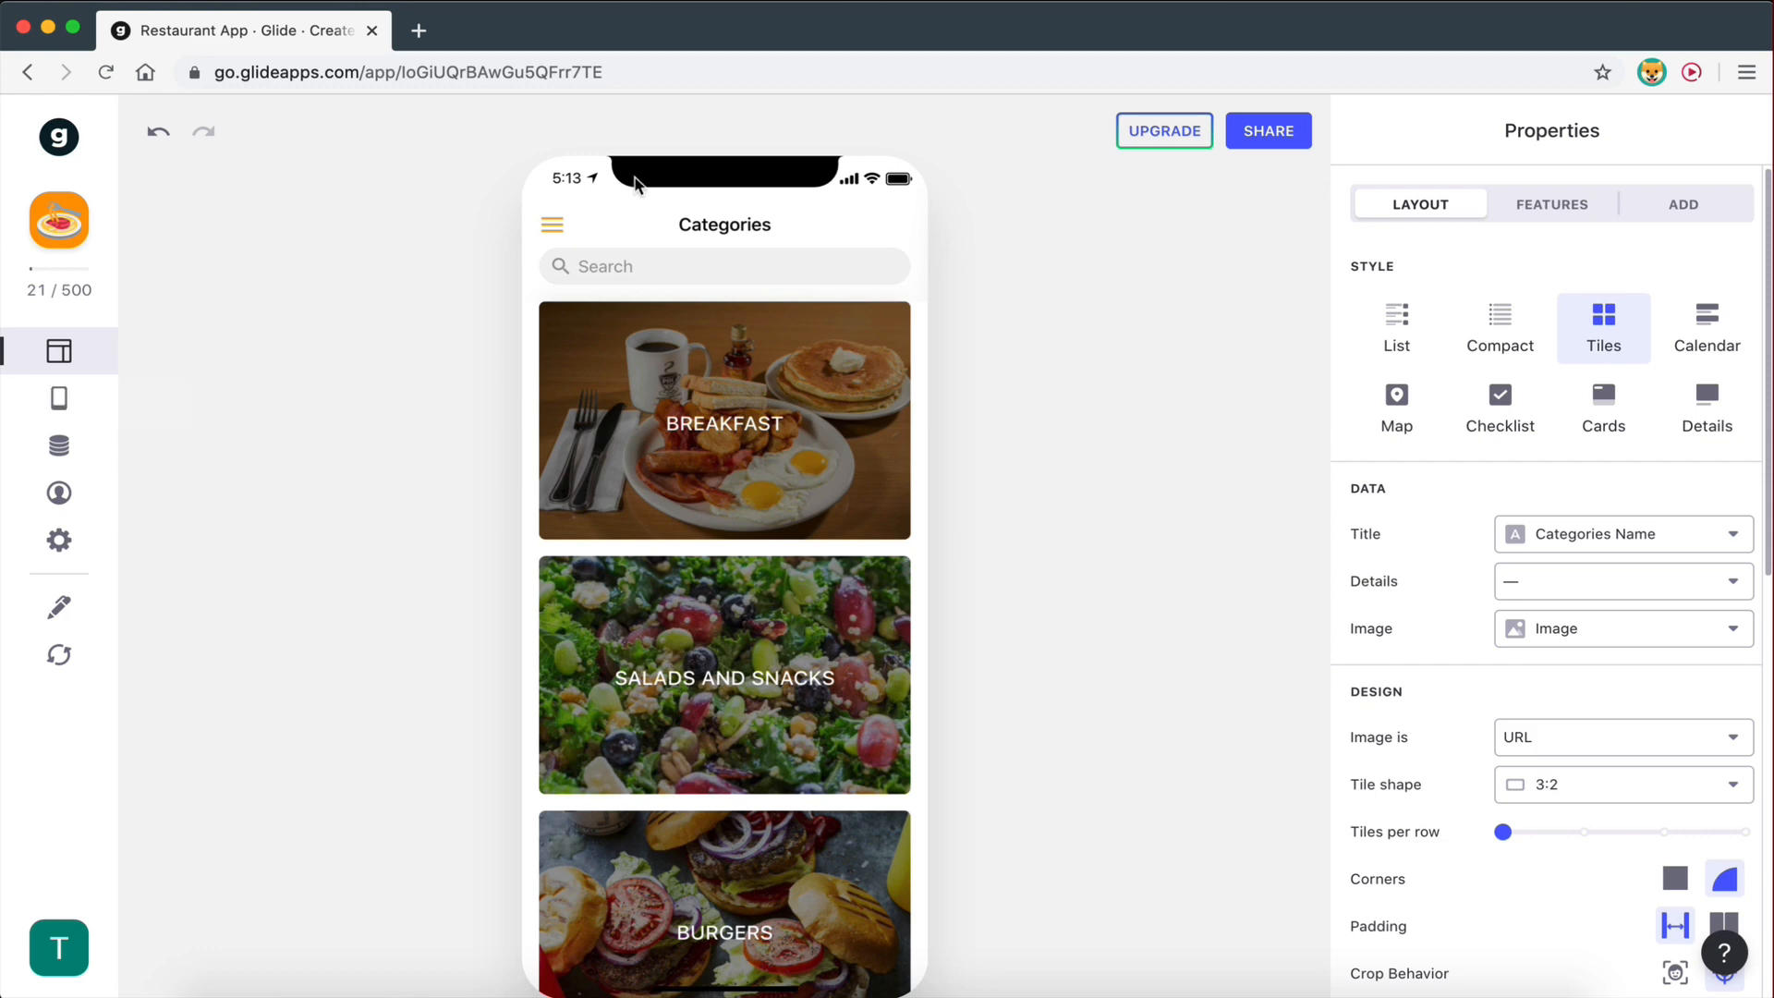
scroll(656, 876, down, 10)
scroll(656, 877, up, 4)
scroll(739, 878, up, 5)
click(733, 470)
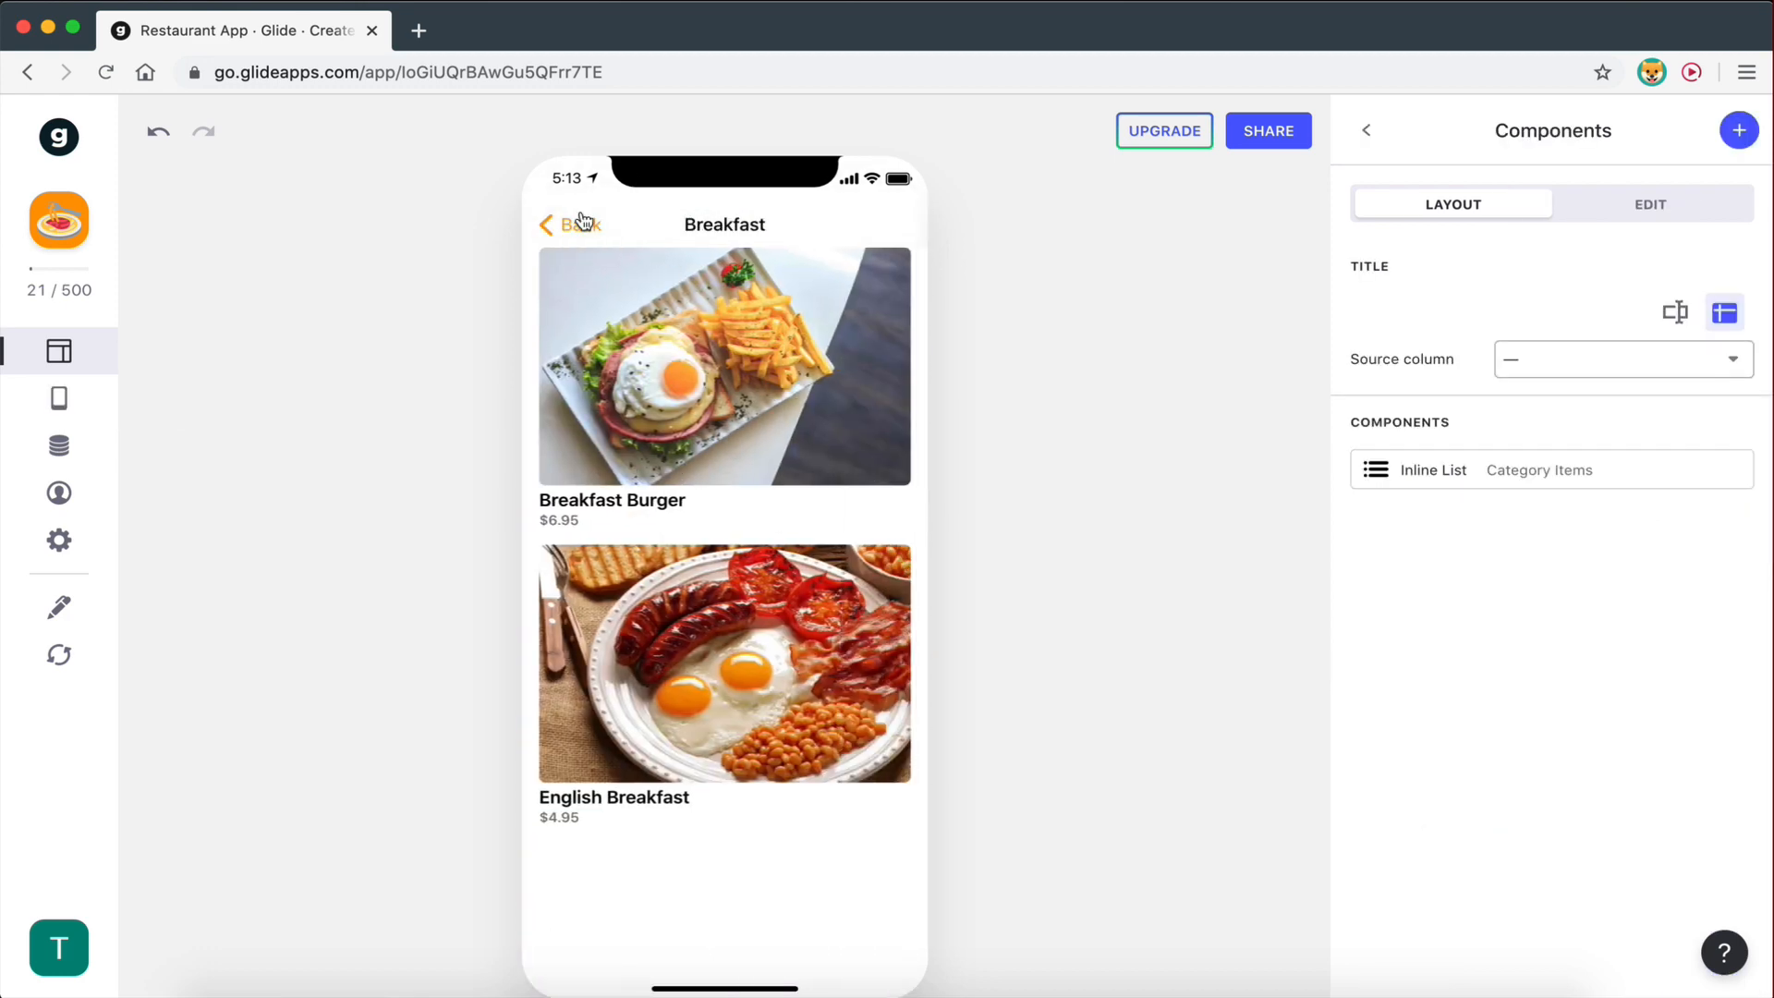
click(586, 229)
click(702, 750)
click(675, 406)
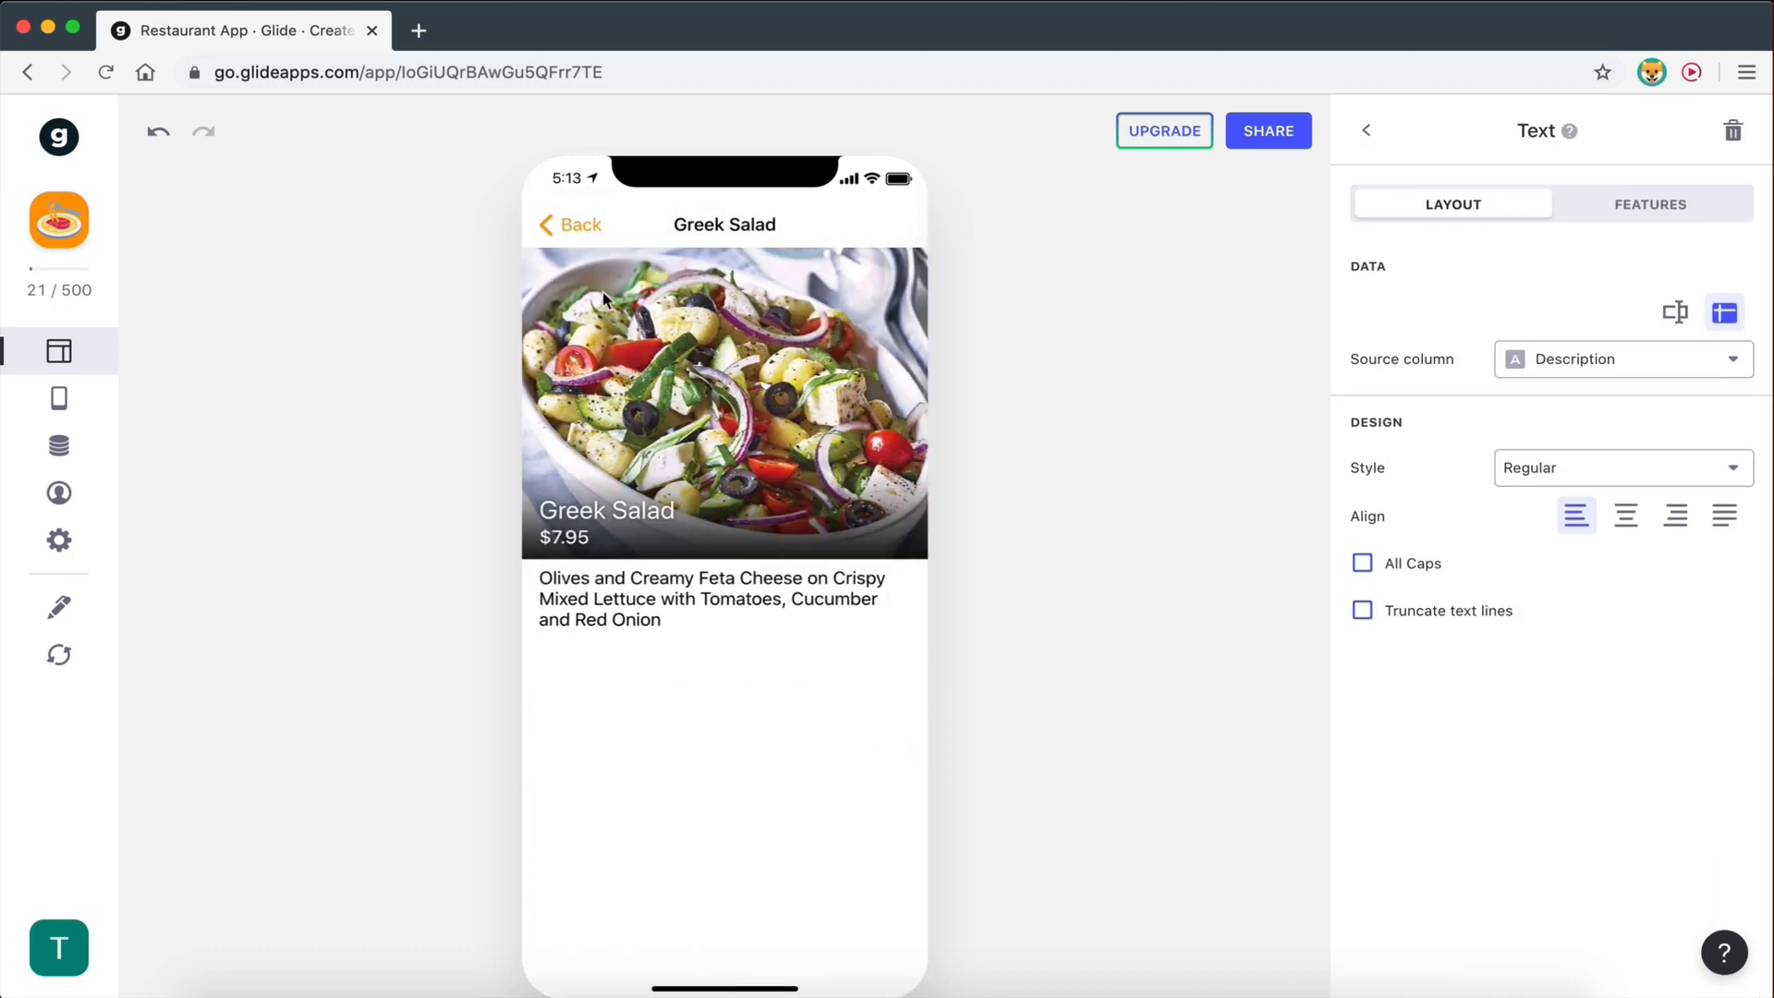
click(569, 230)
click(568, 230)
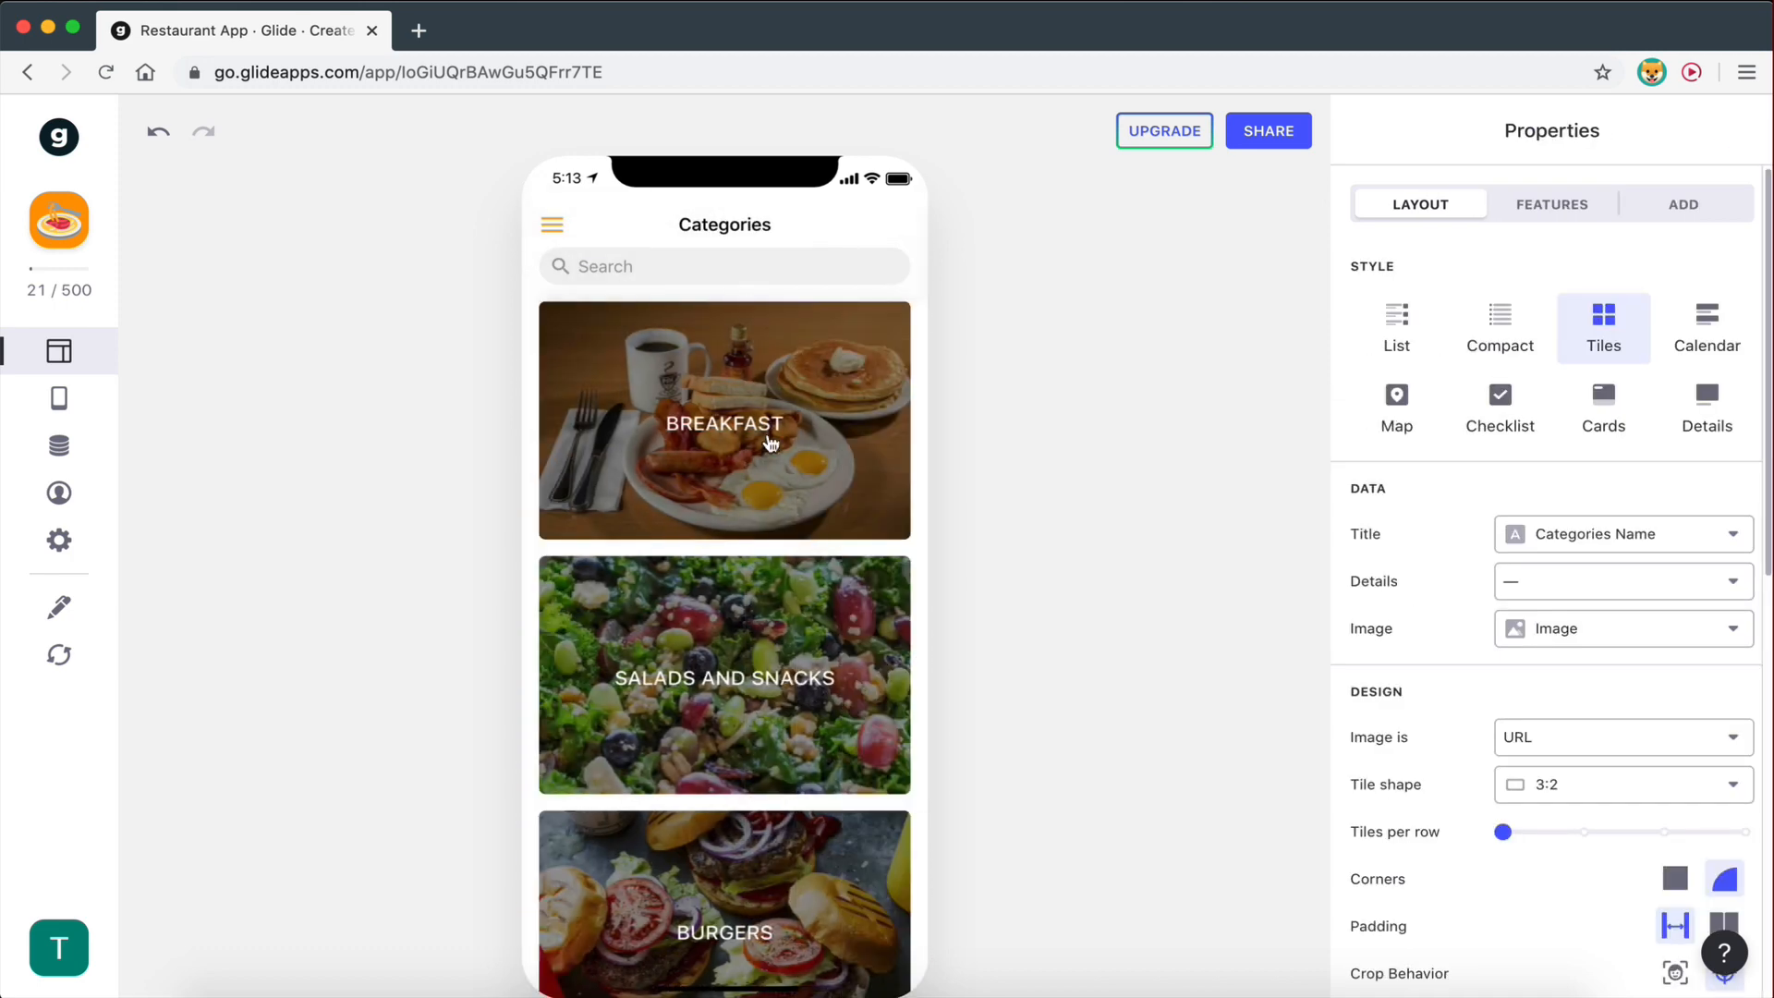